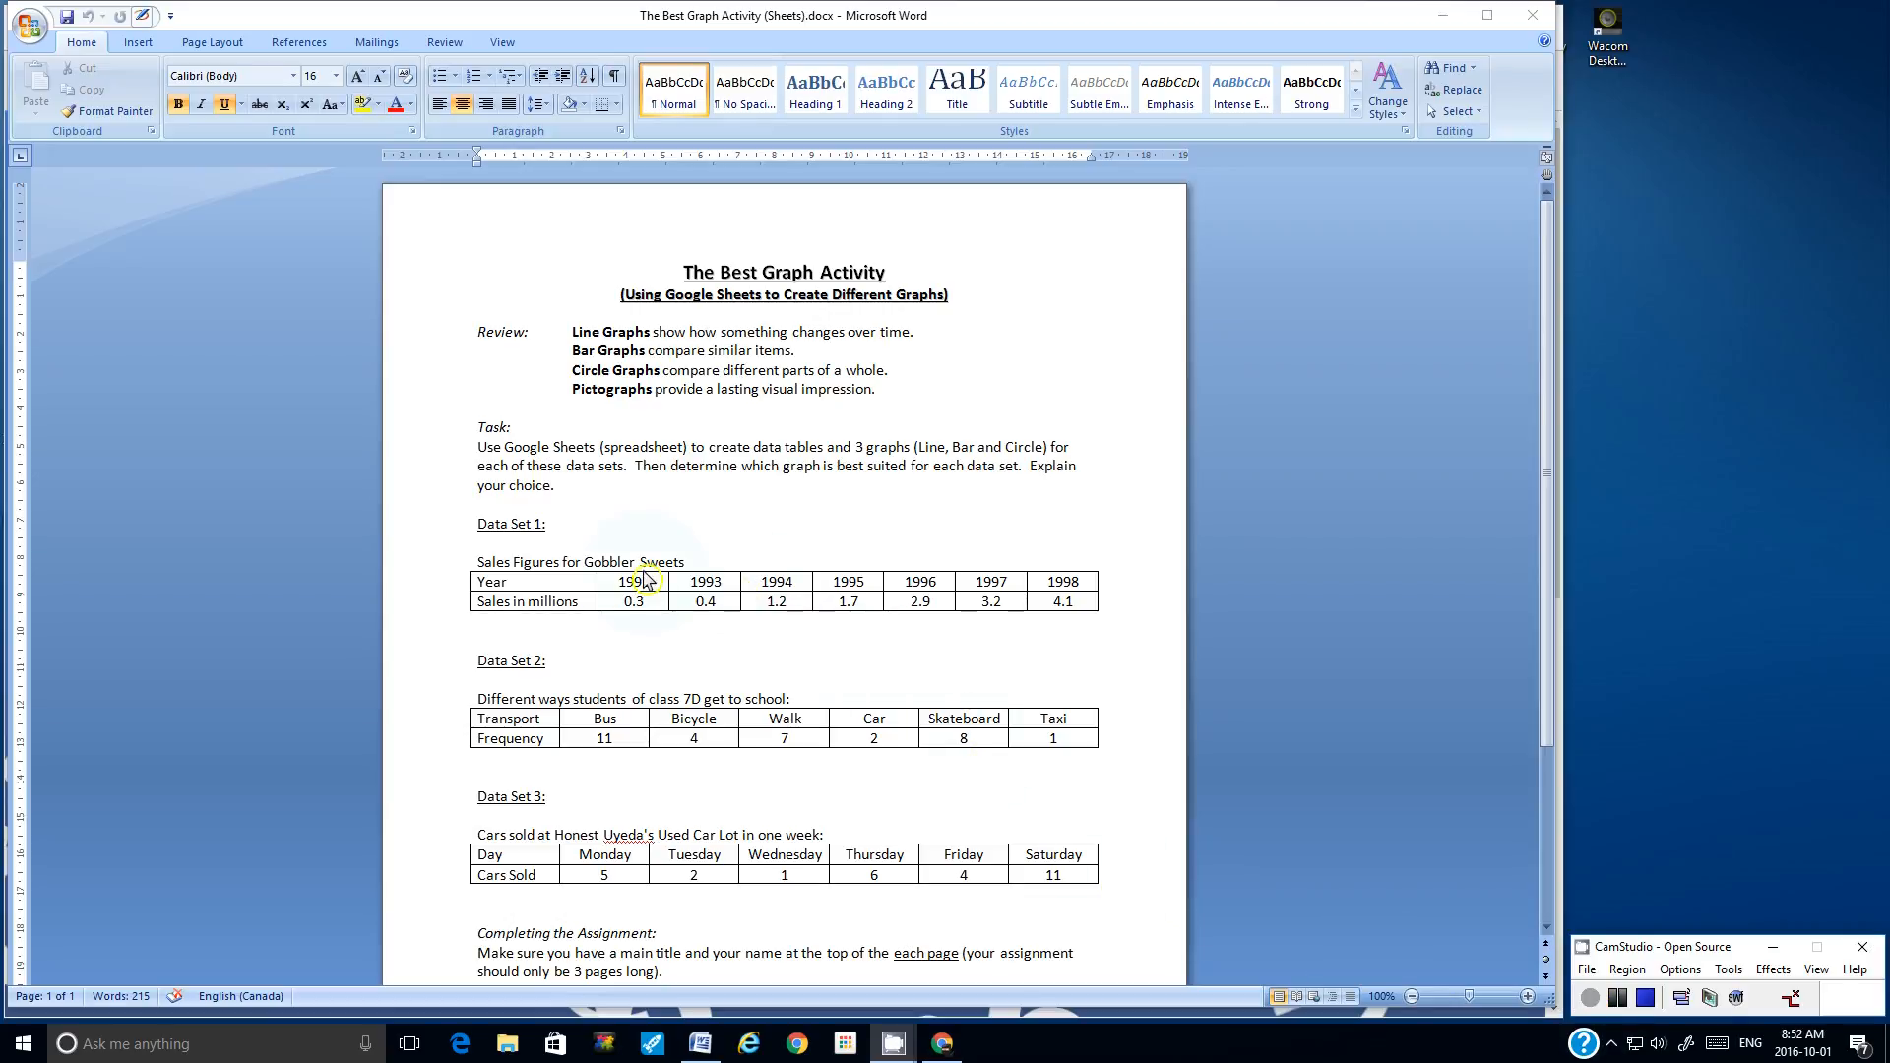
# - Switch from the Word assignment to the browser, open Google Drive and create a new blank Google Sheets spreadsheet
pyautogui.click(1444, 16)
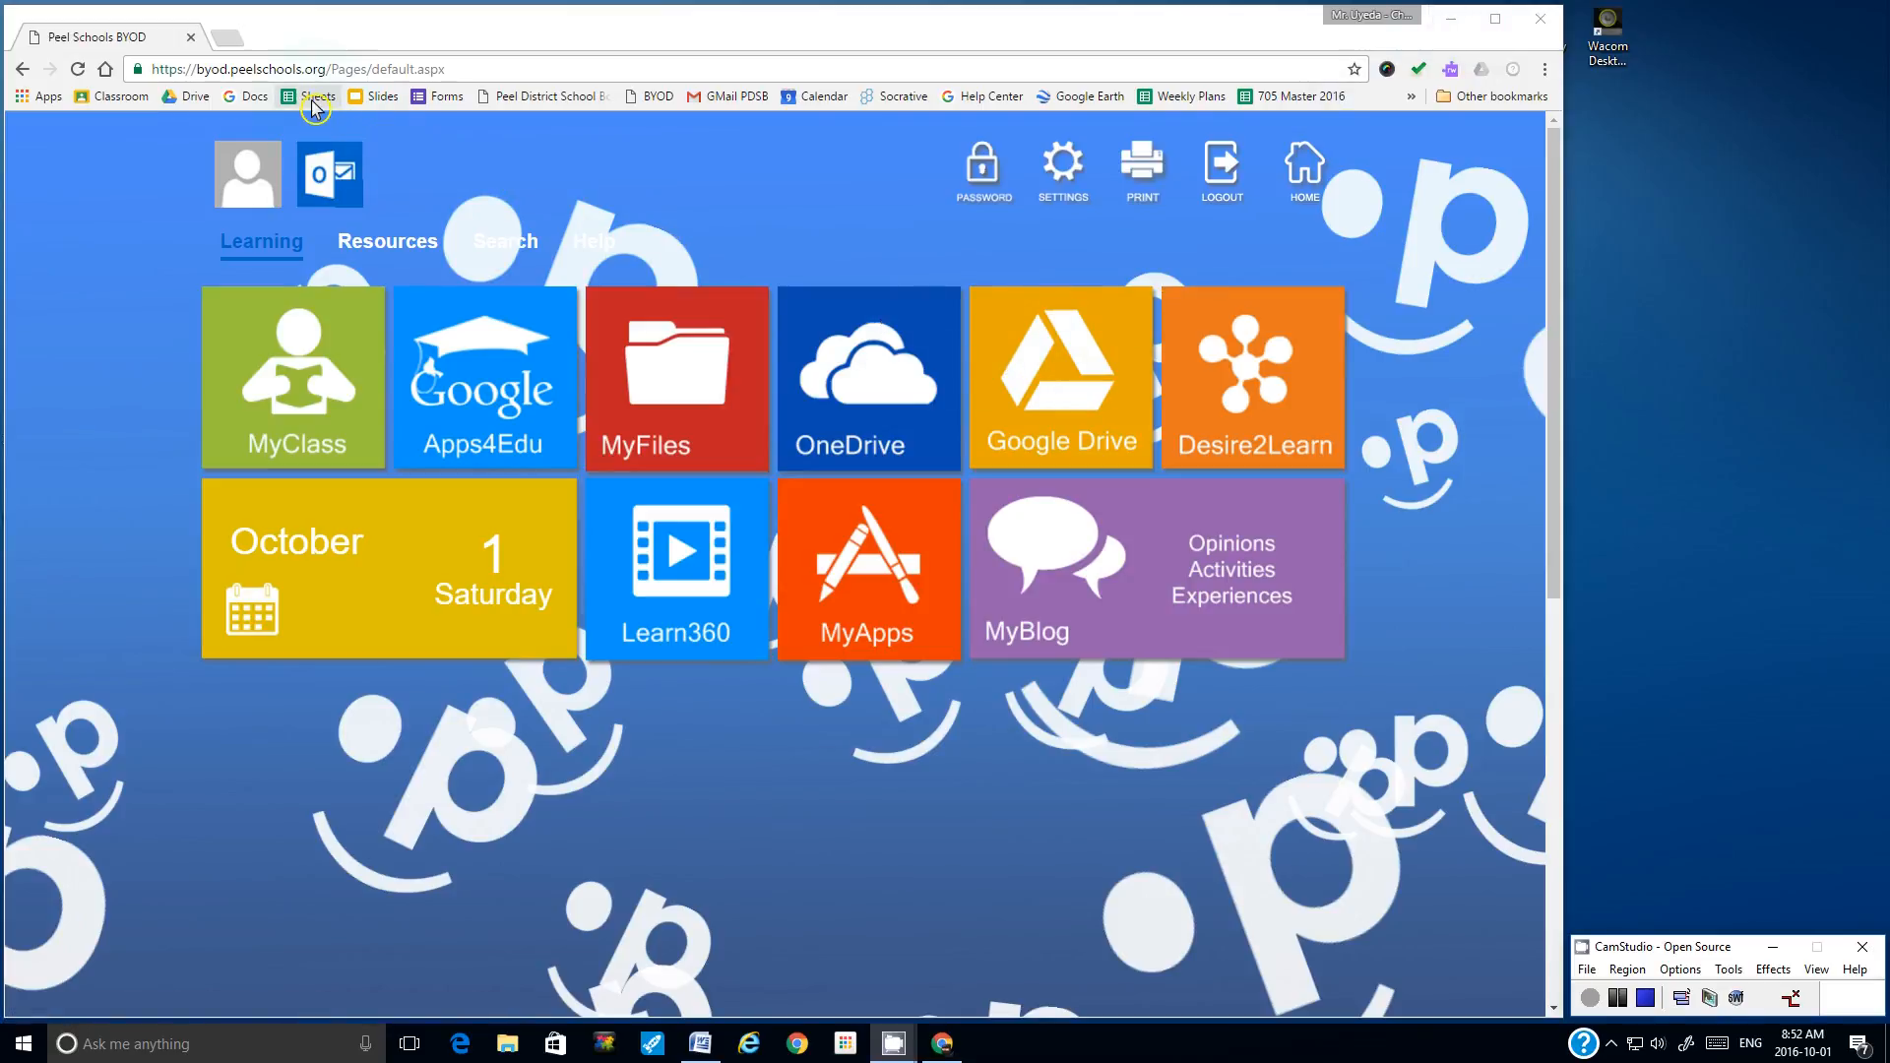
pyautogui.click(1060, 383)
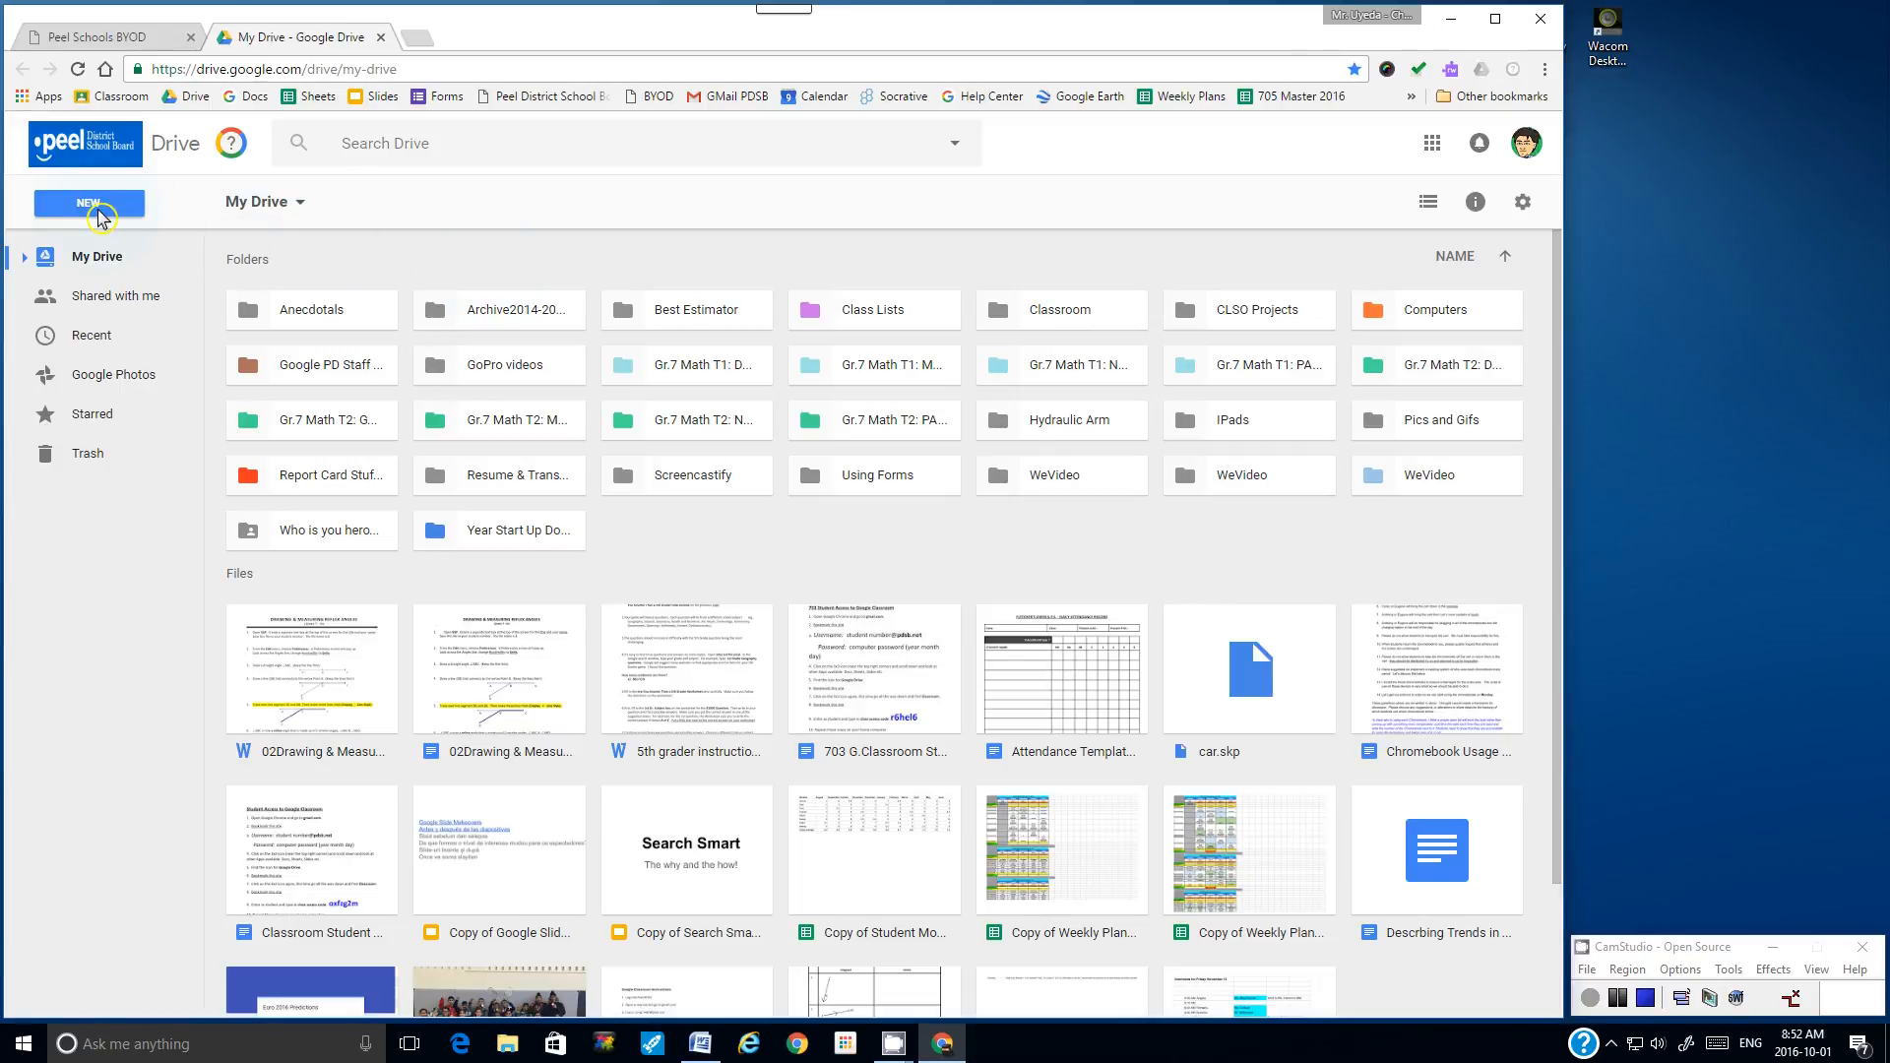
pyautogui.click(101, 215)
pyautogui.click(129, 409)
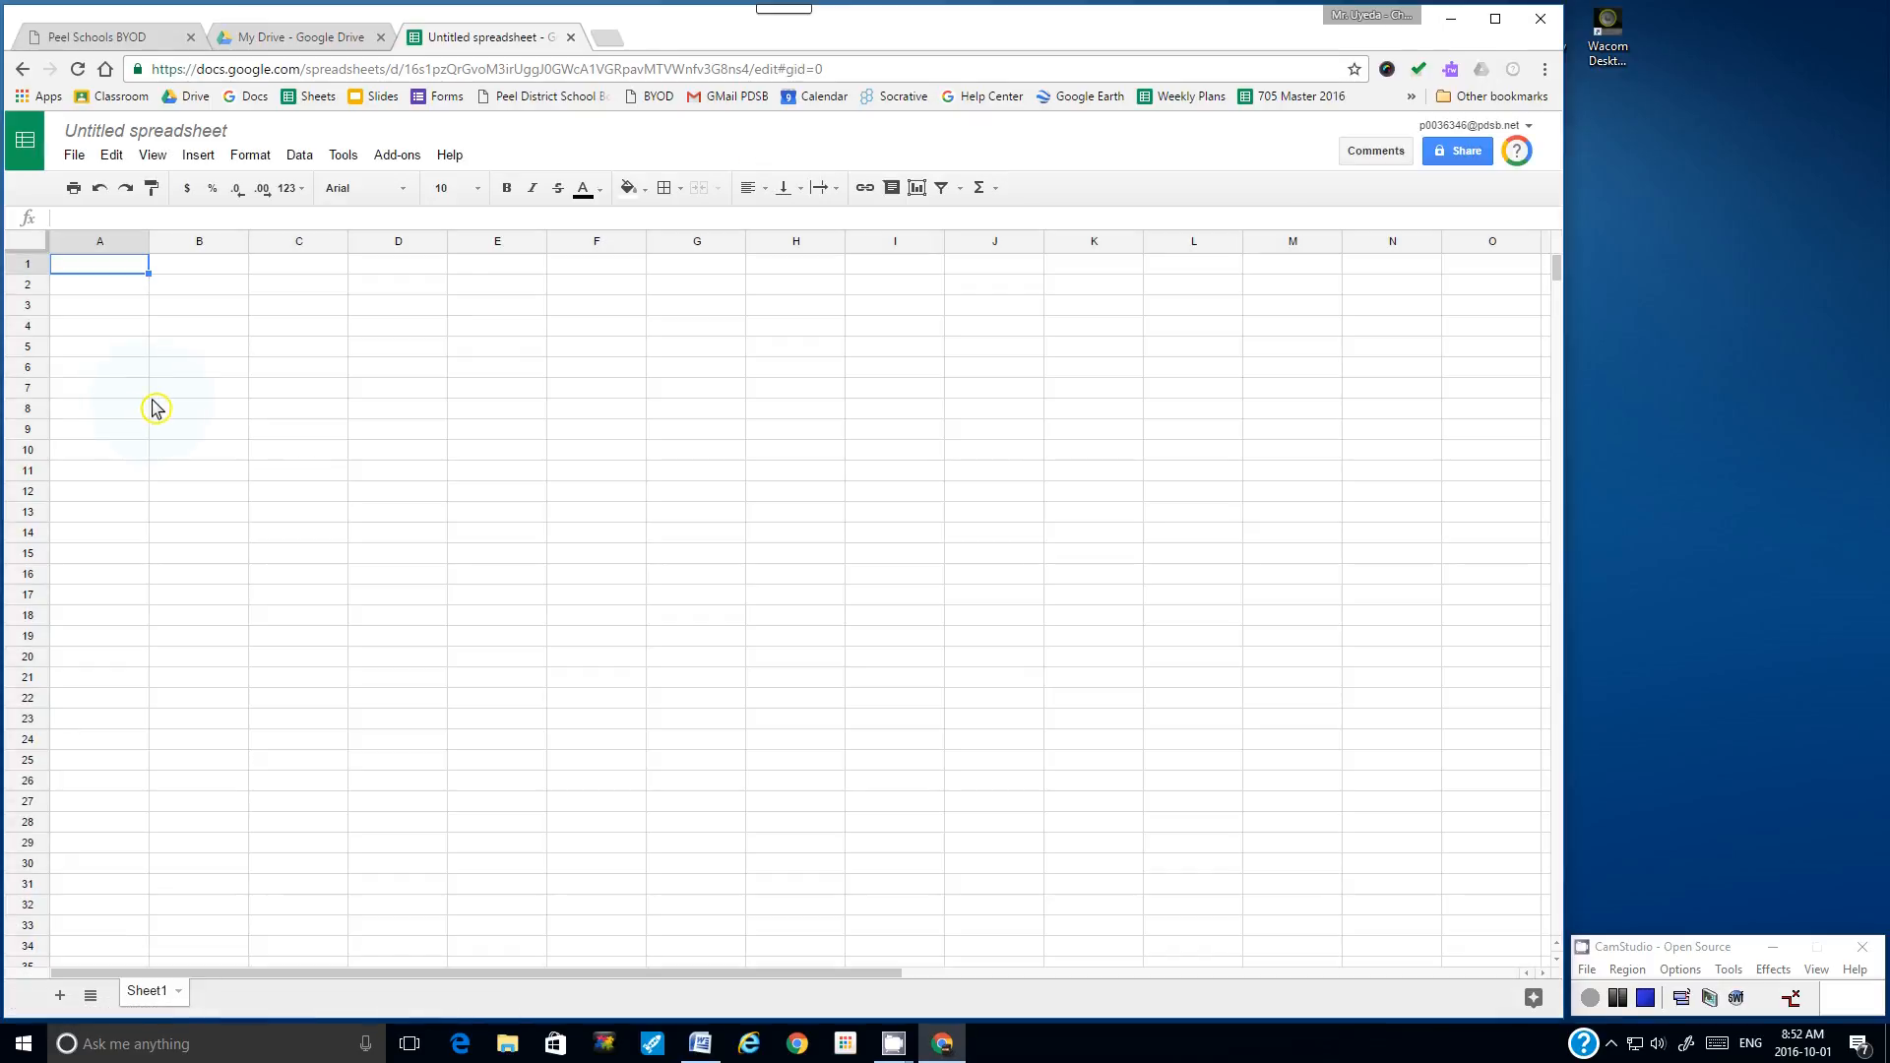
# - Rename the untitled spreadsheet as "The Best Graph Activity"
pyautogui.click(116, 124)
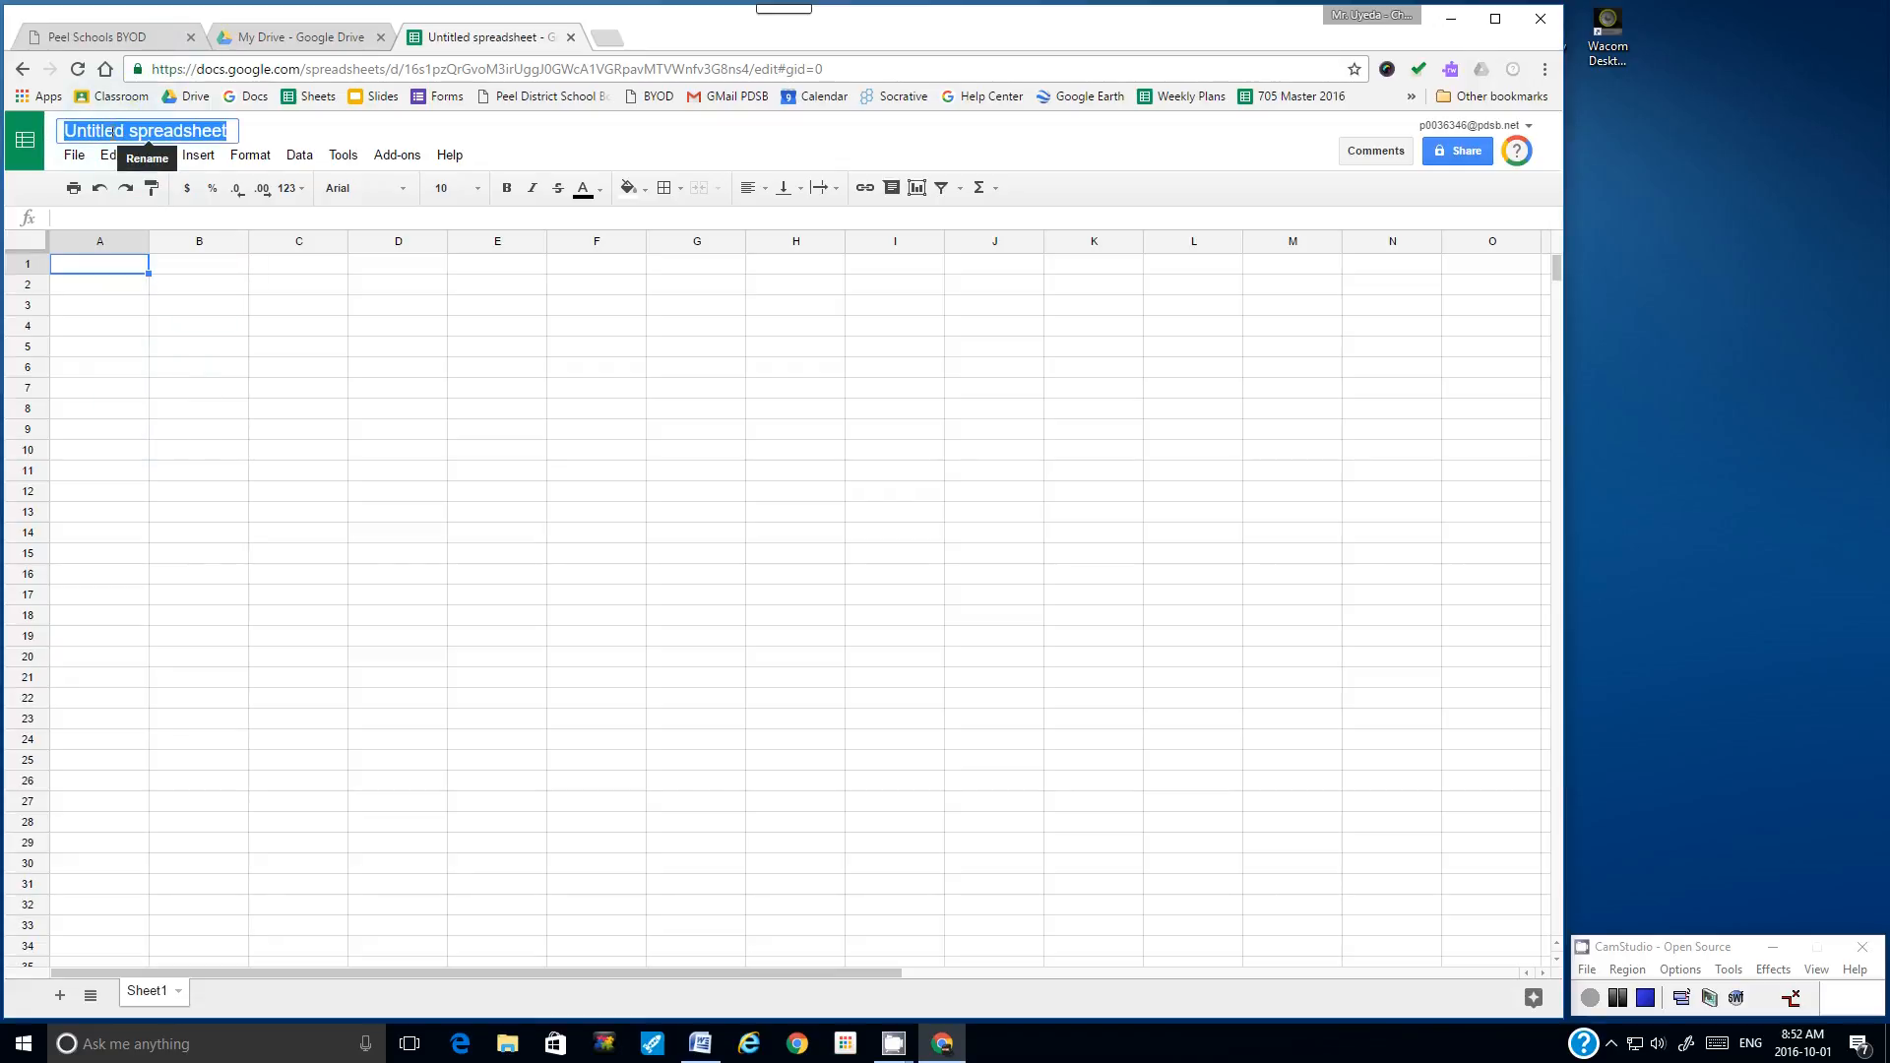
pyautogui.write('T')
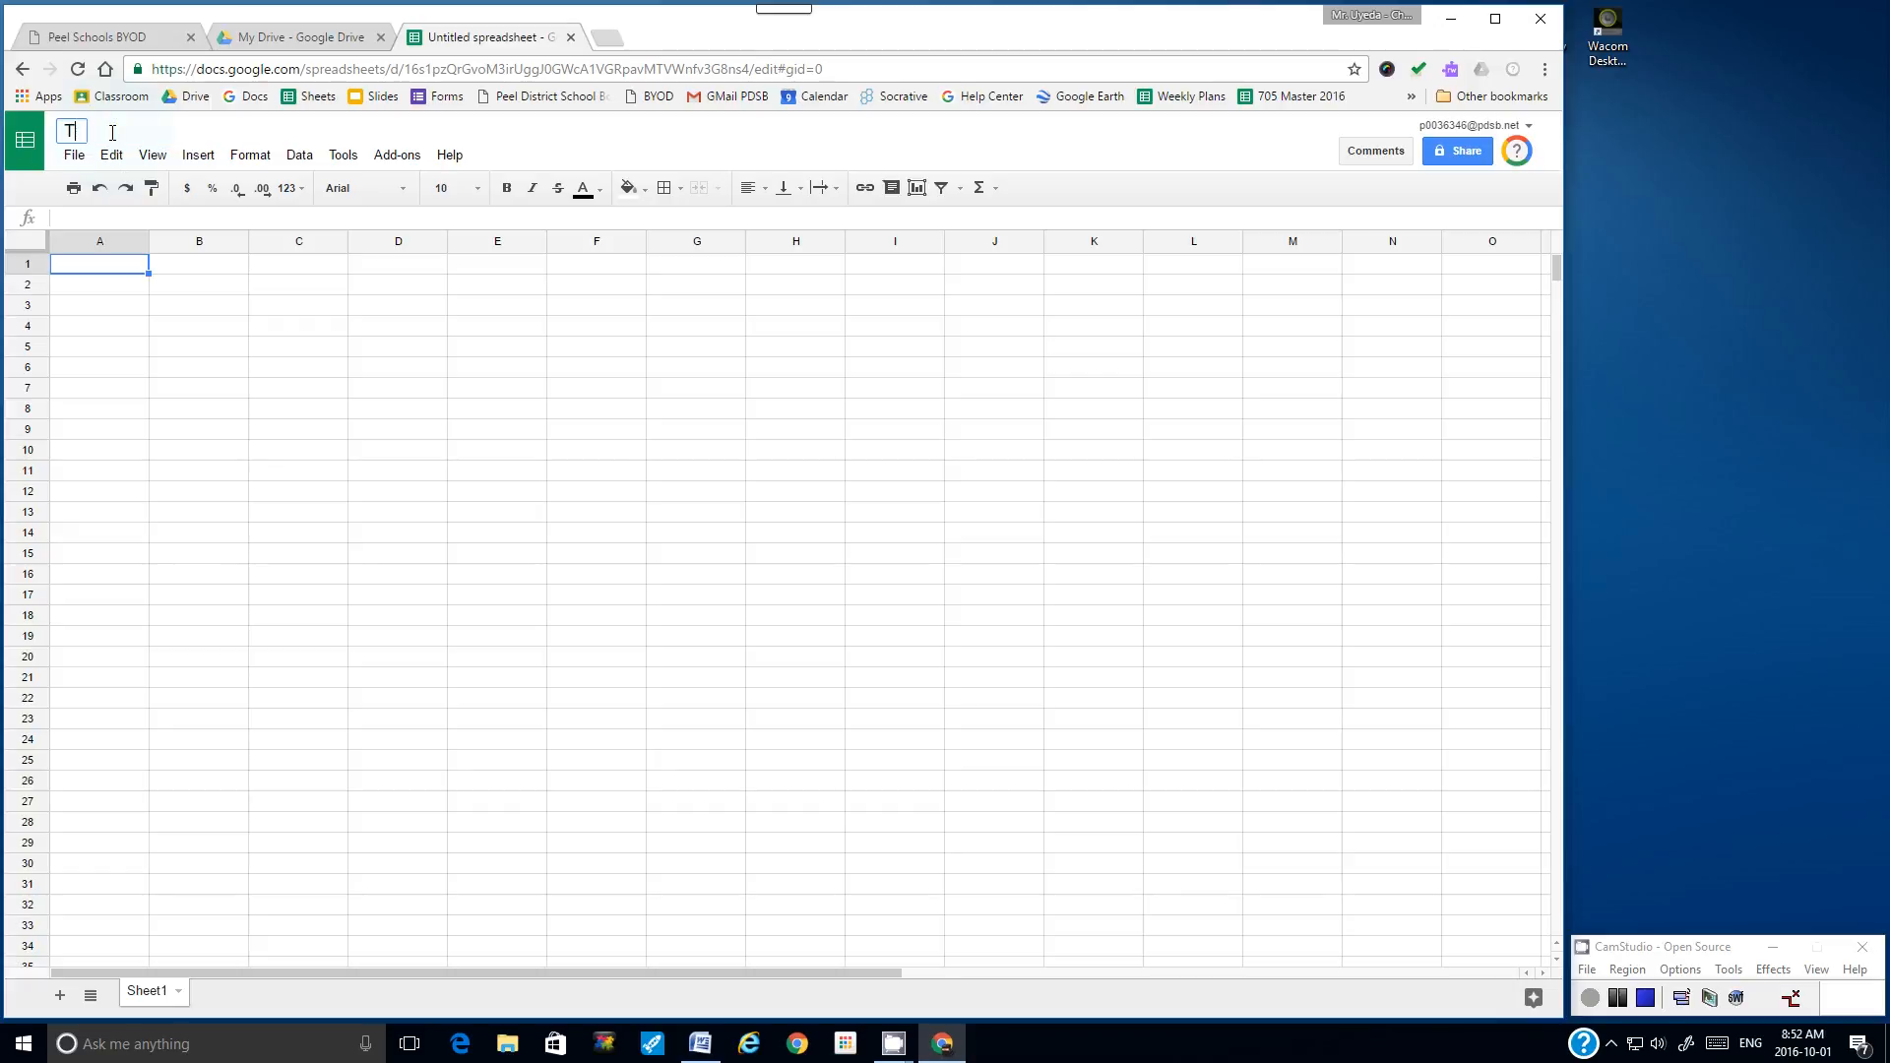
pyautogui.write('he Best Graph')
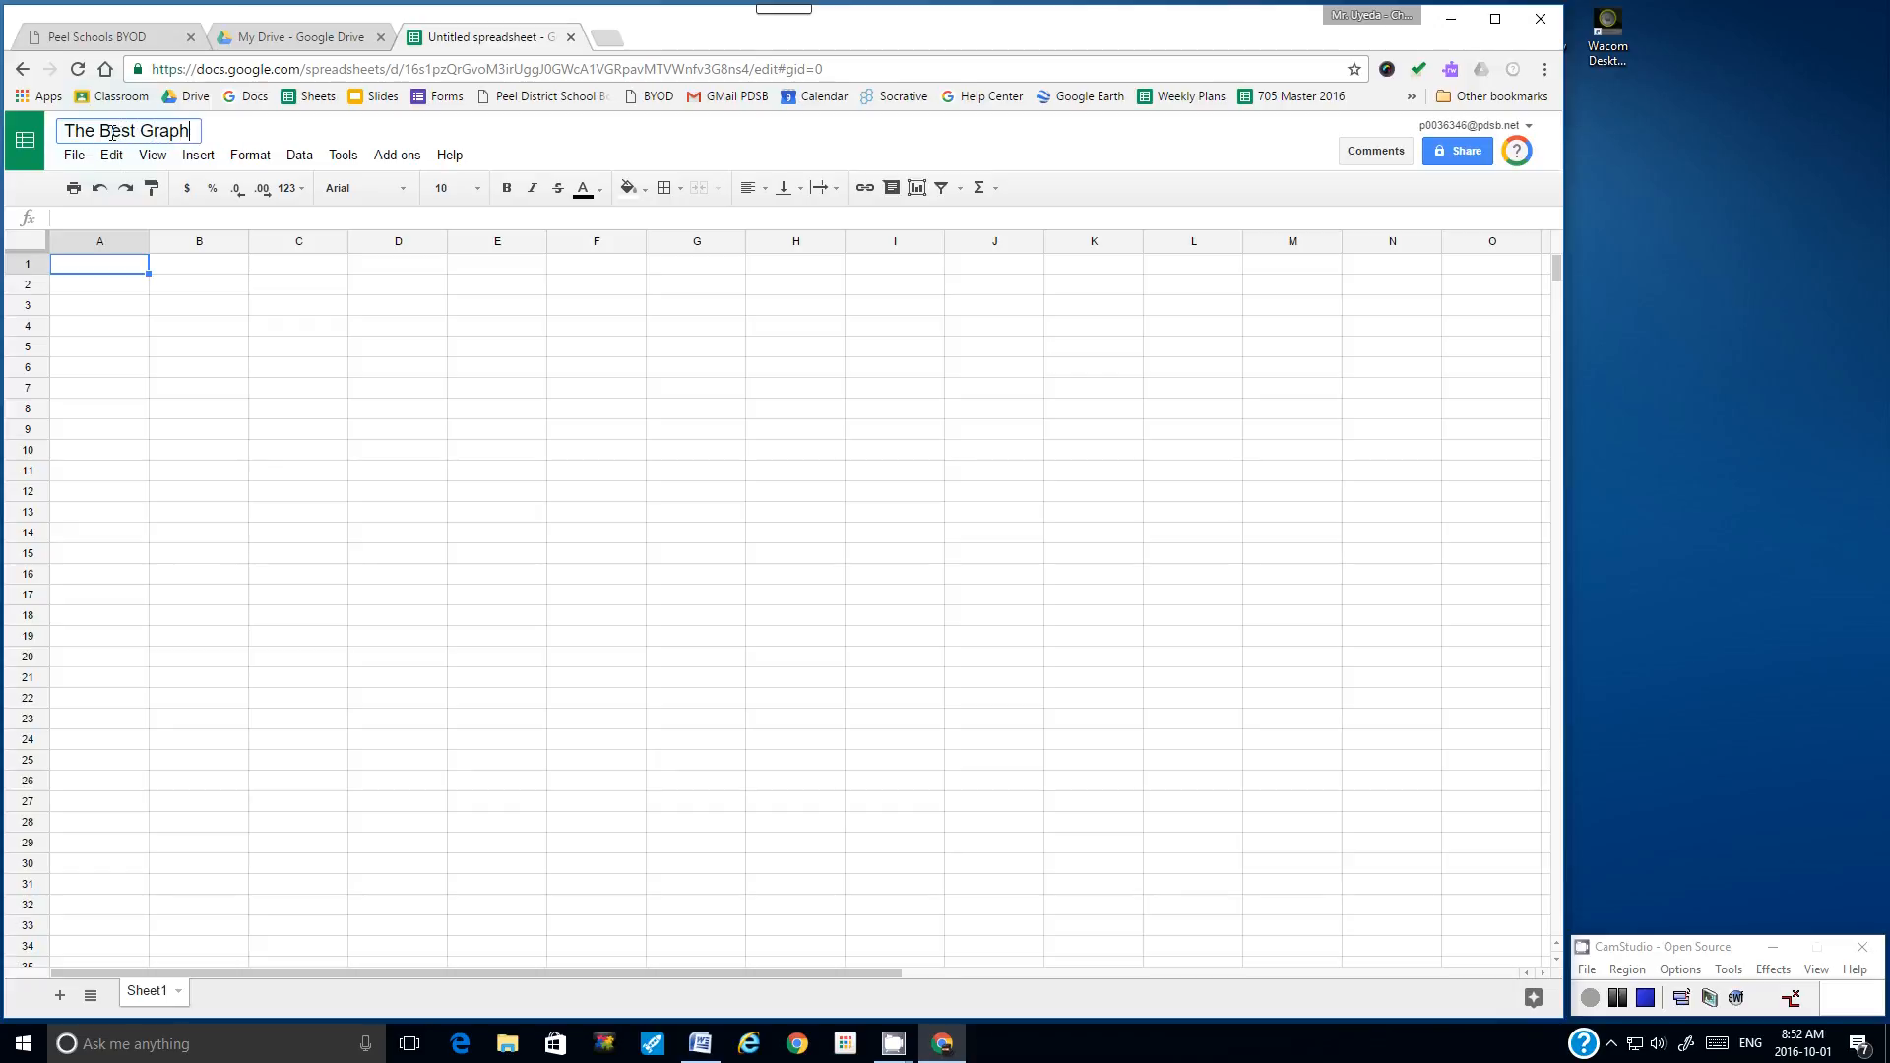
pyautogui.write(' Activity')
pyautogui.press('Return')
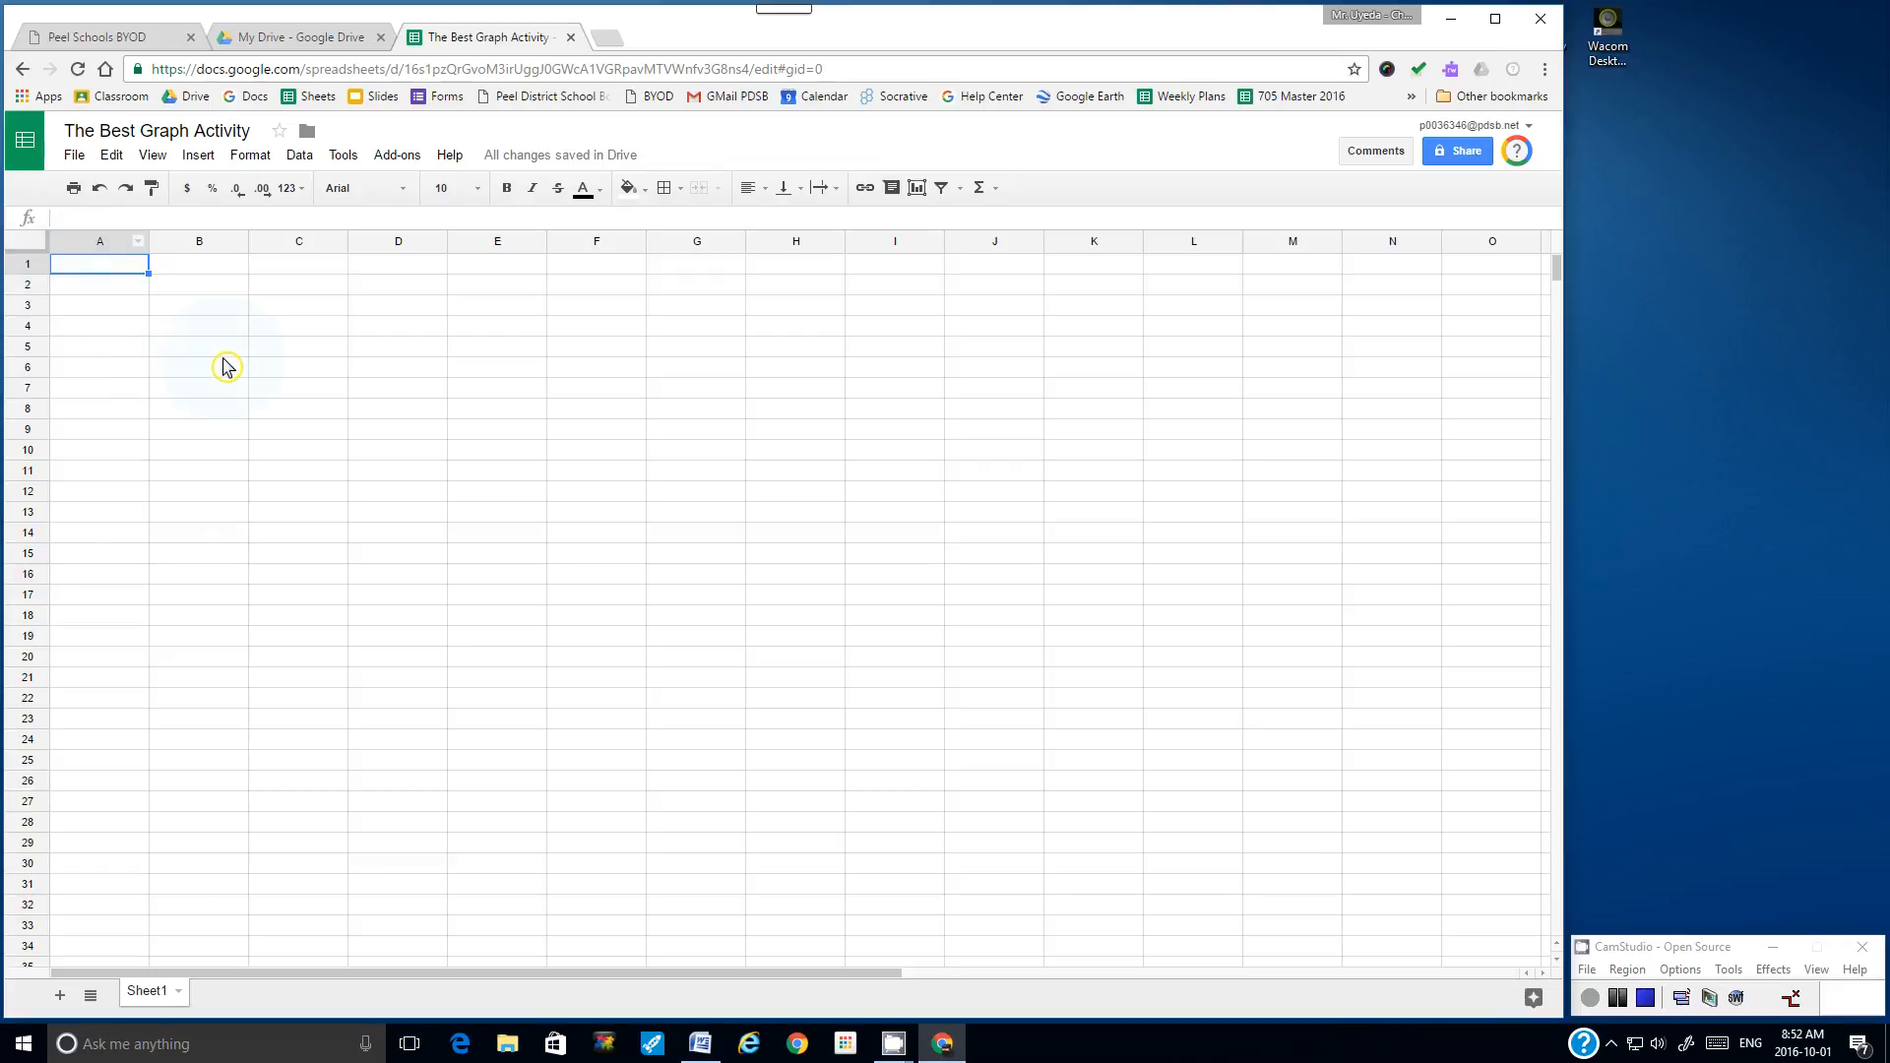
# - Enter the title "The Best Graph Activity" in A1 and a "By:" line with the author's name and class 7B in C3
pyautogui.write('The Best Gr')
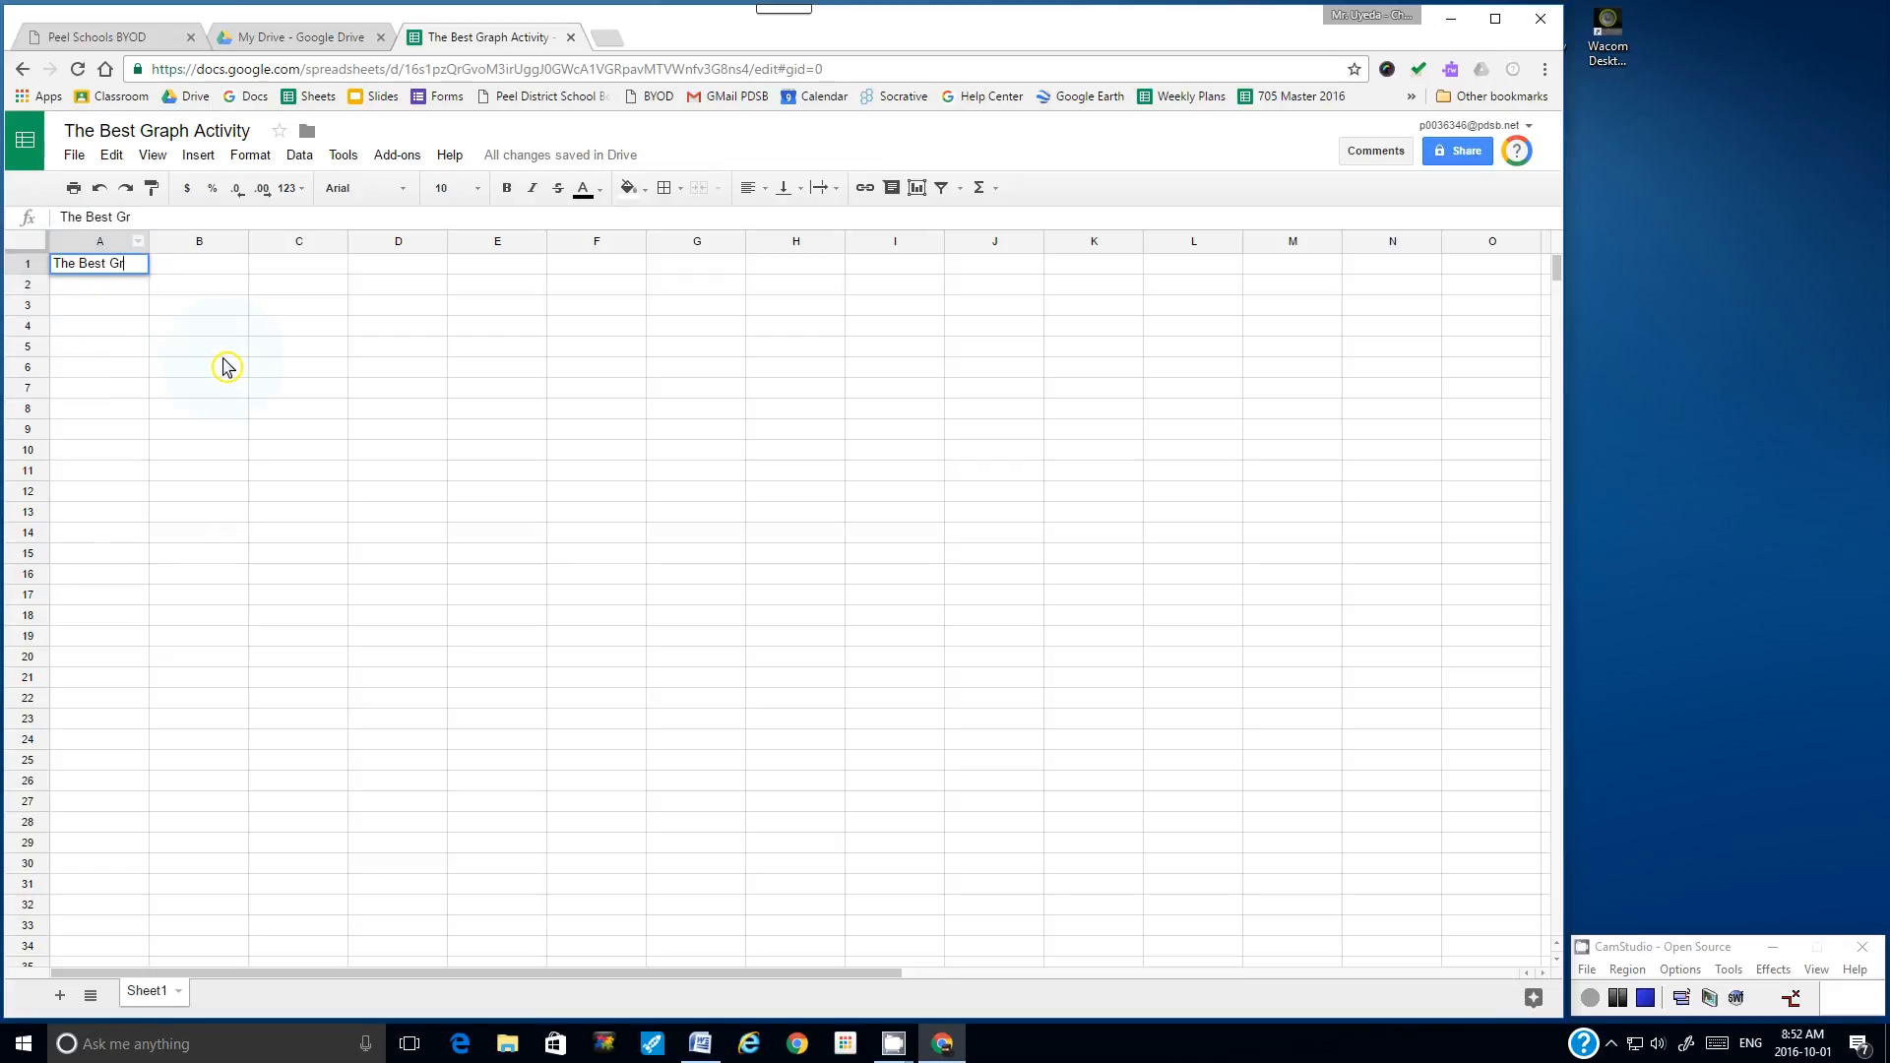
pyautogui.write('aph Activity')
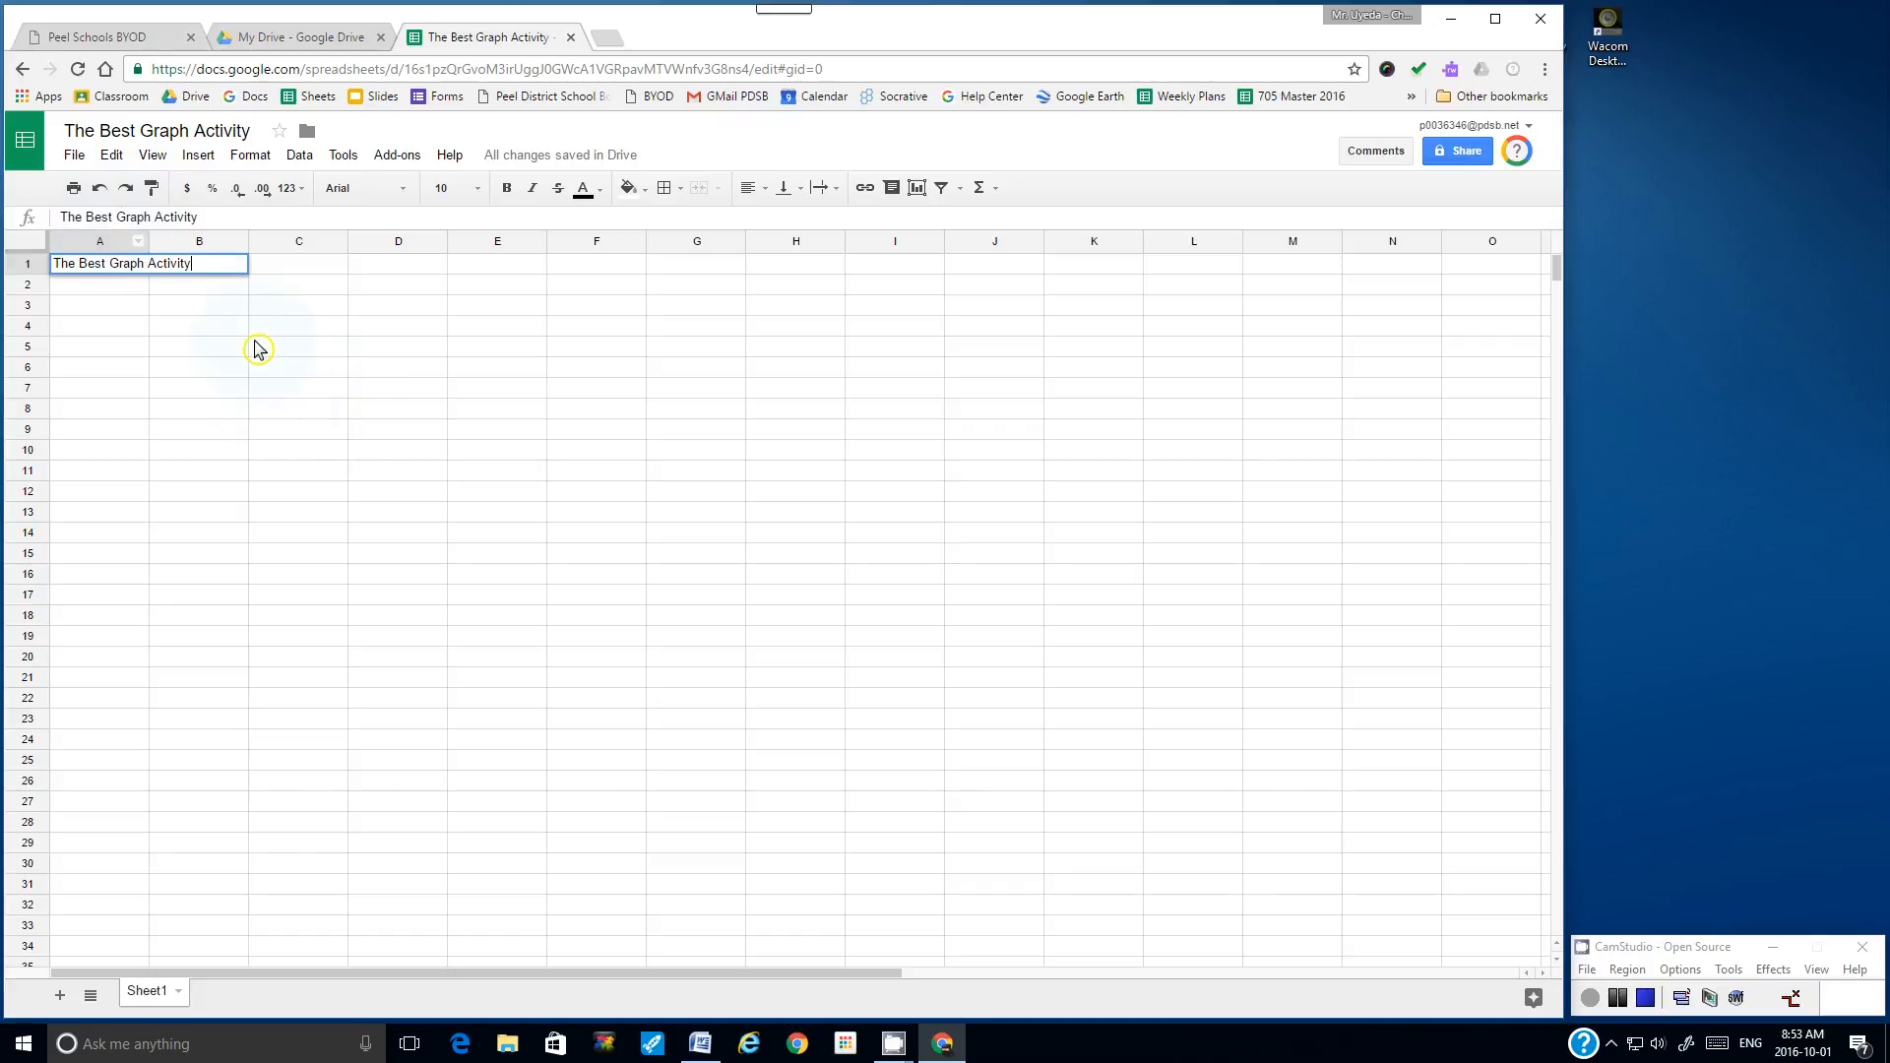
pyautogui.click(272, 311)
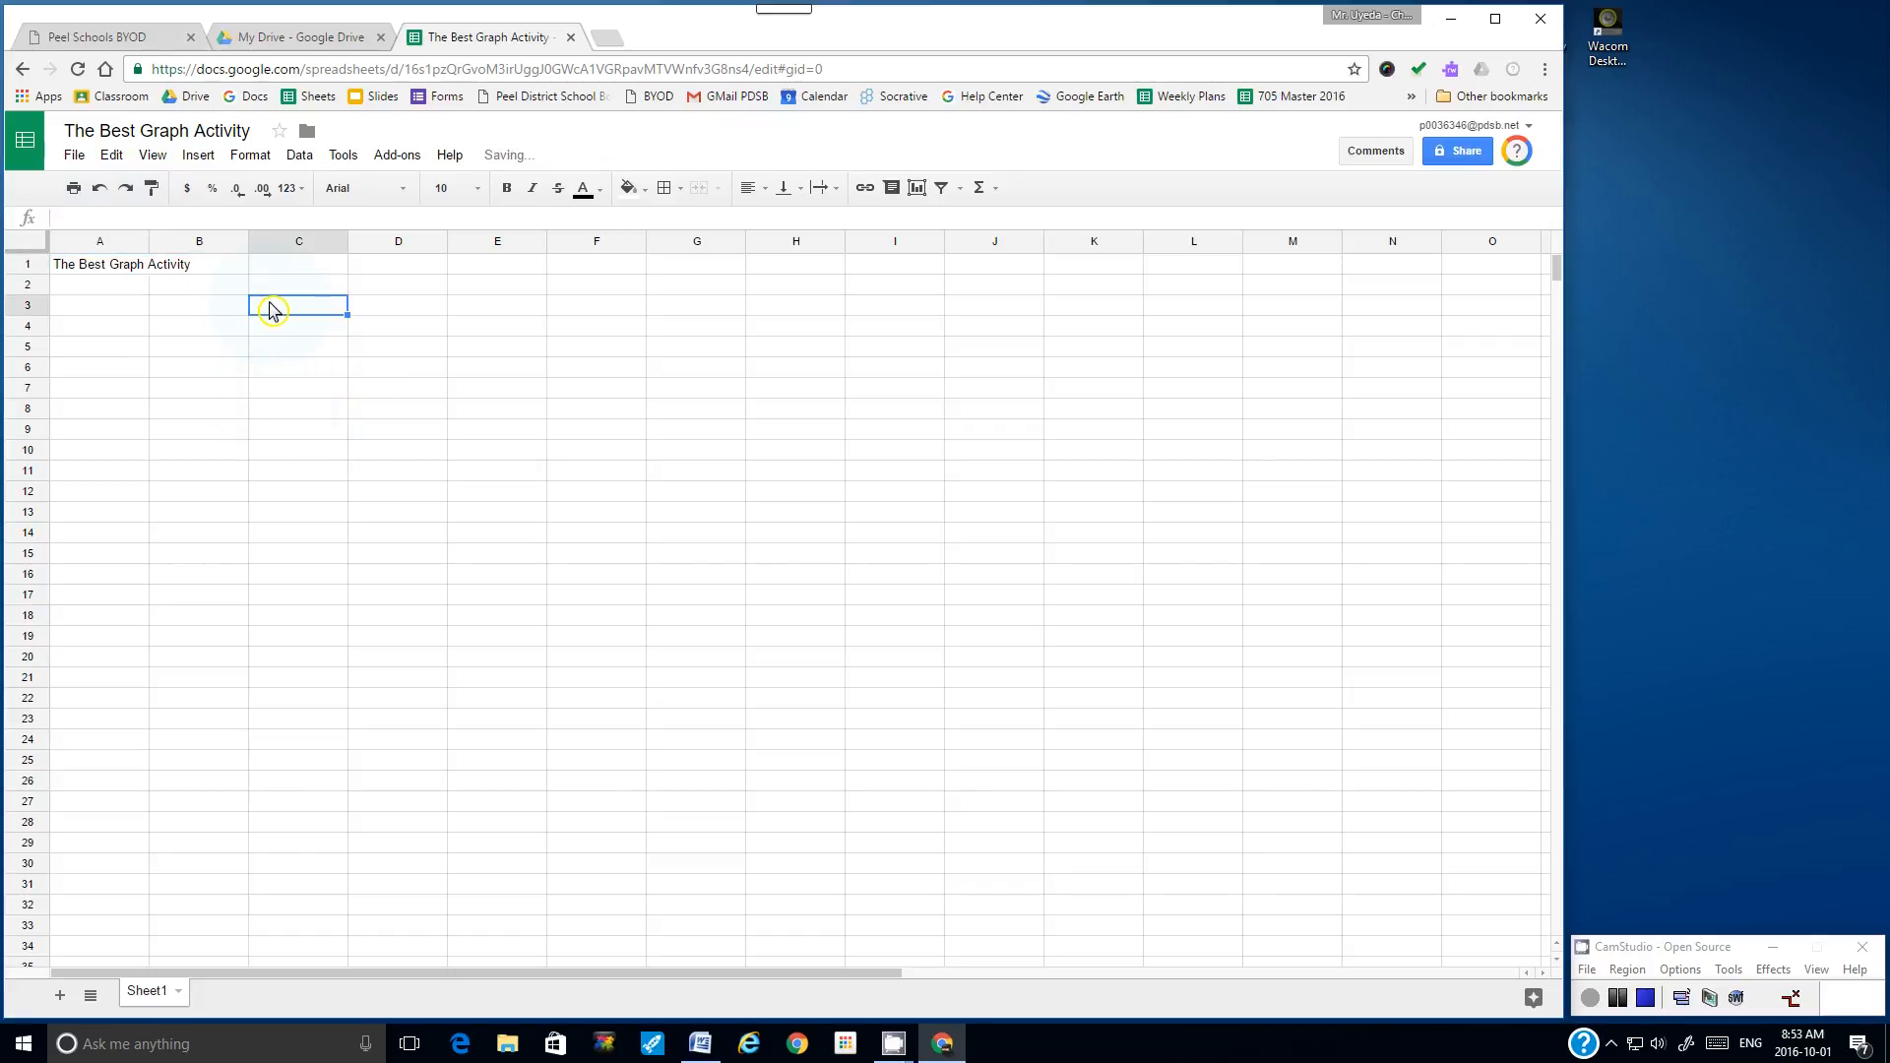
pyautogui.write('By: Mr. E. Uyeda 7B')
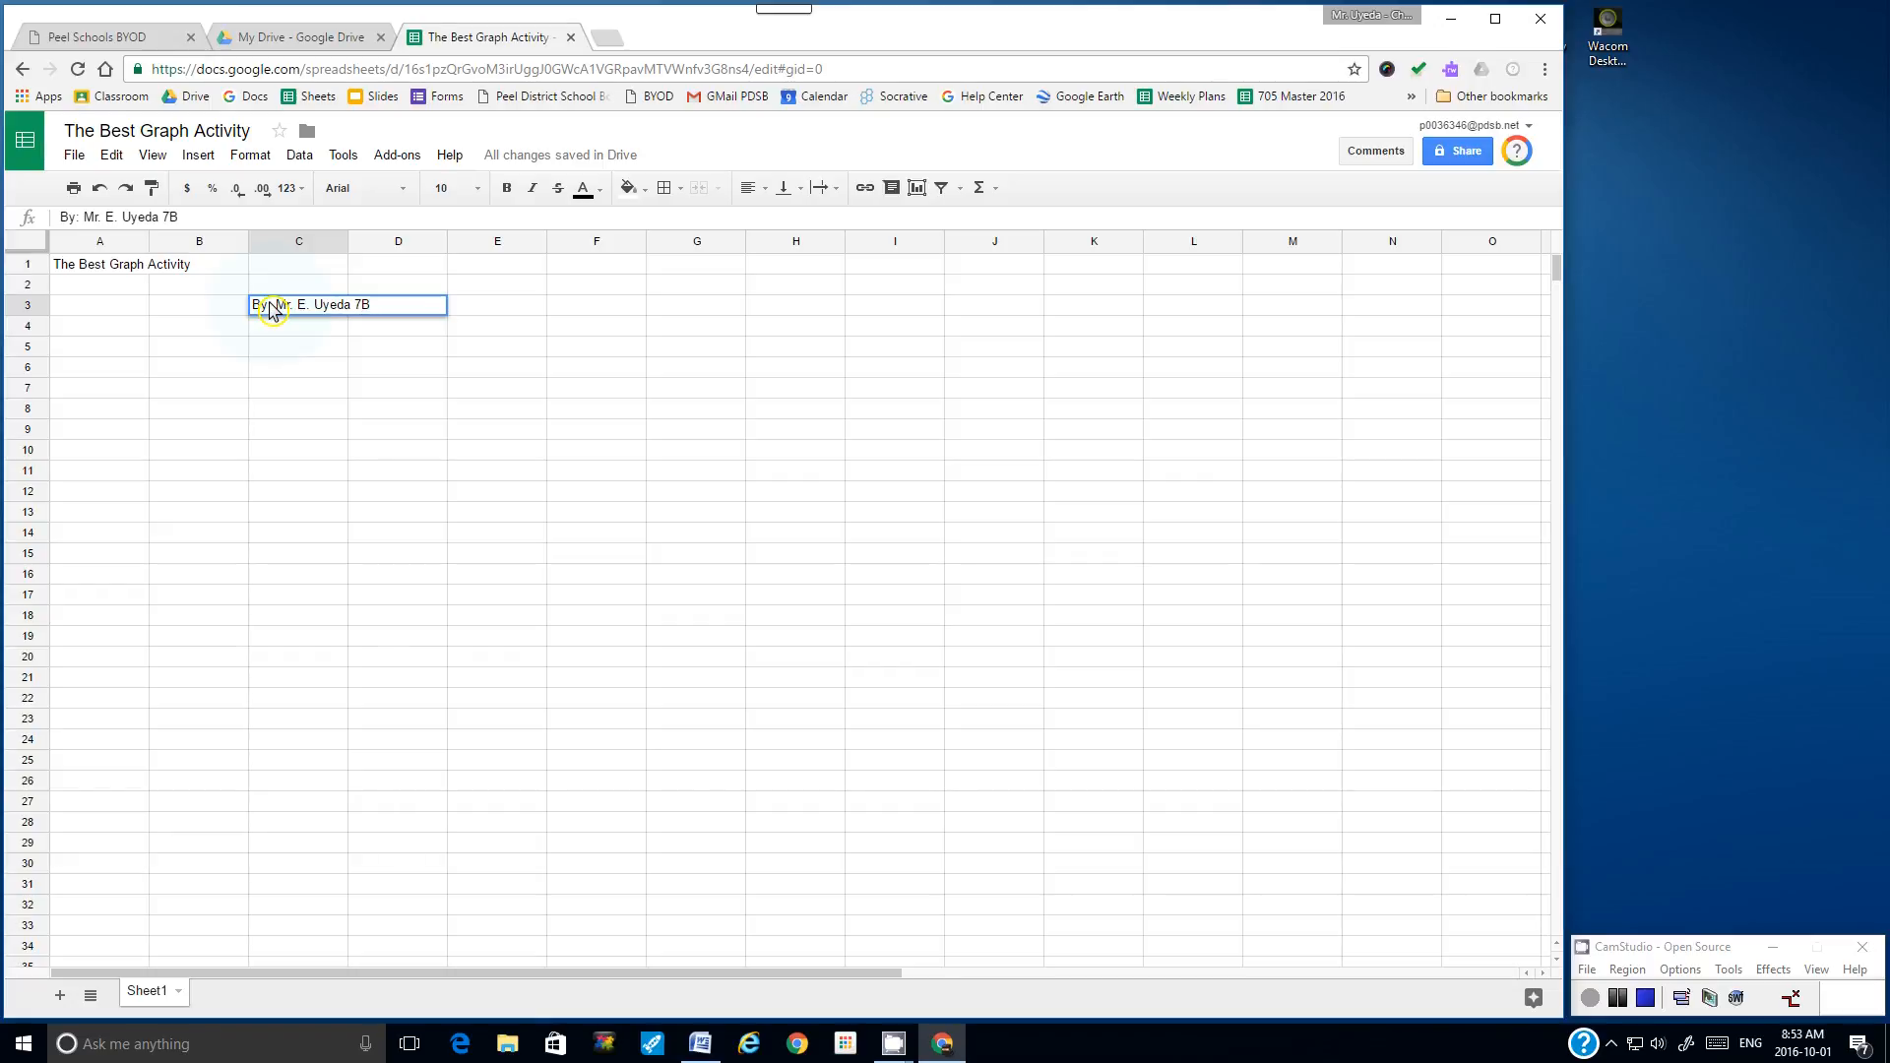
pyautogui.press('Return')
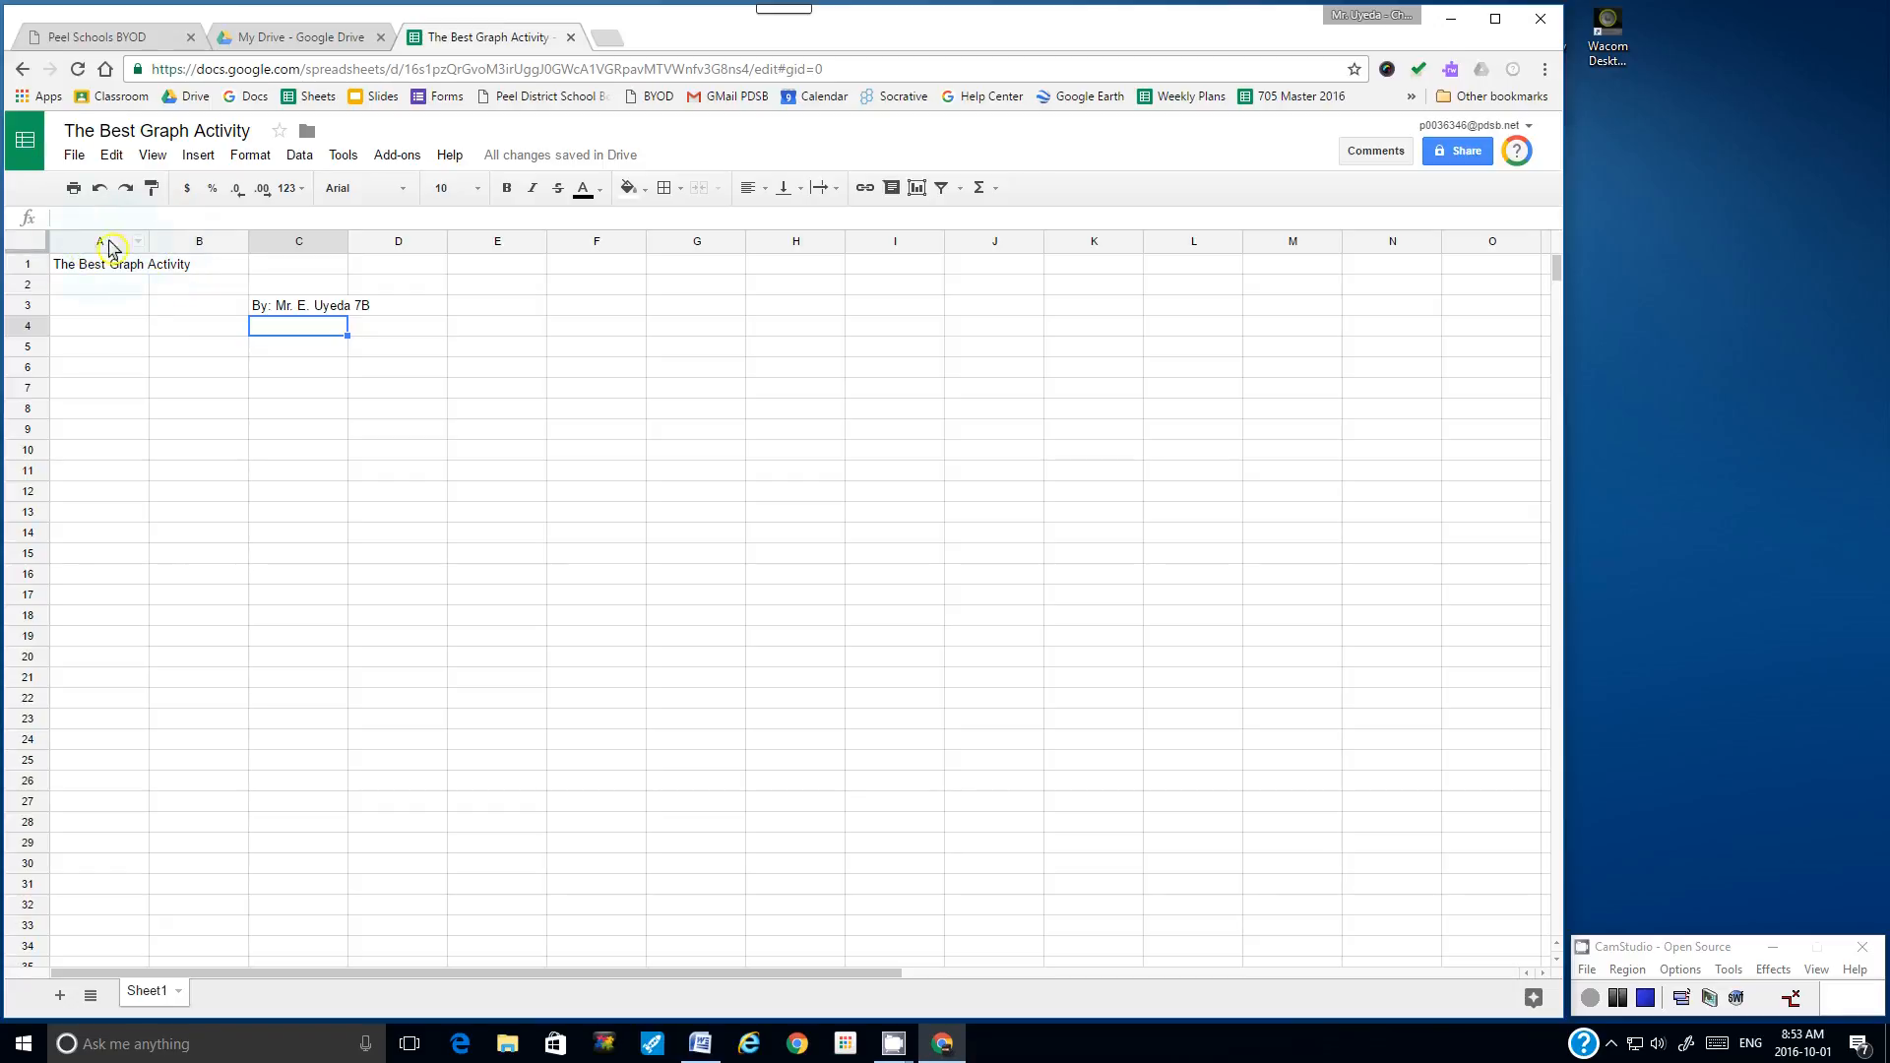
# - Narrow columns A and B, and enter the heading "Data Set 1: Sales Figures for Gobbler Sweets" in C5
pyautogui.moveTo(148, 242); pyautogui.dragTo(81, 246)
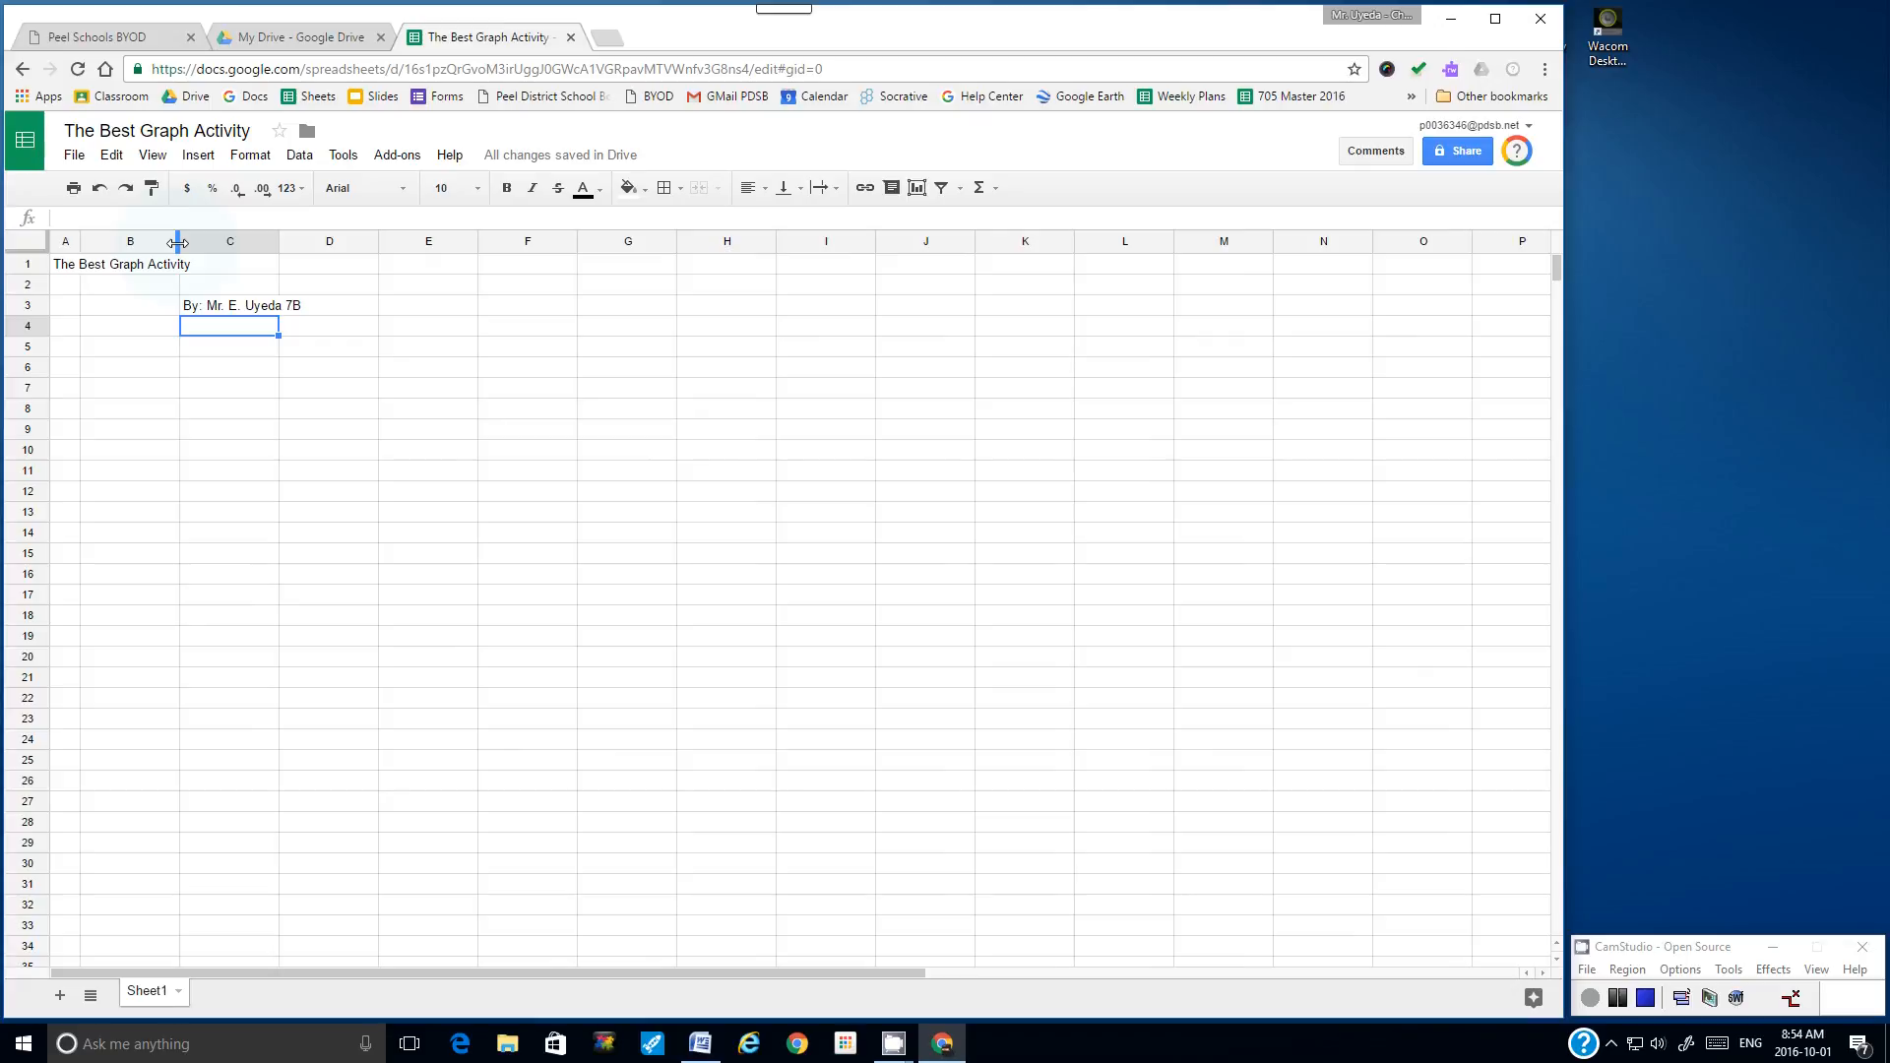
pyautogui.moveTo(178, 242); pyautogui.dragTo(118, 243)
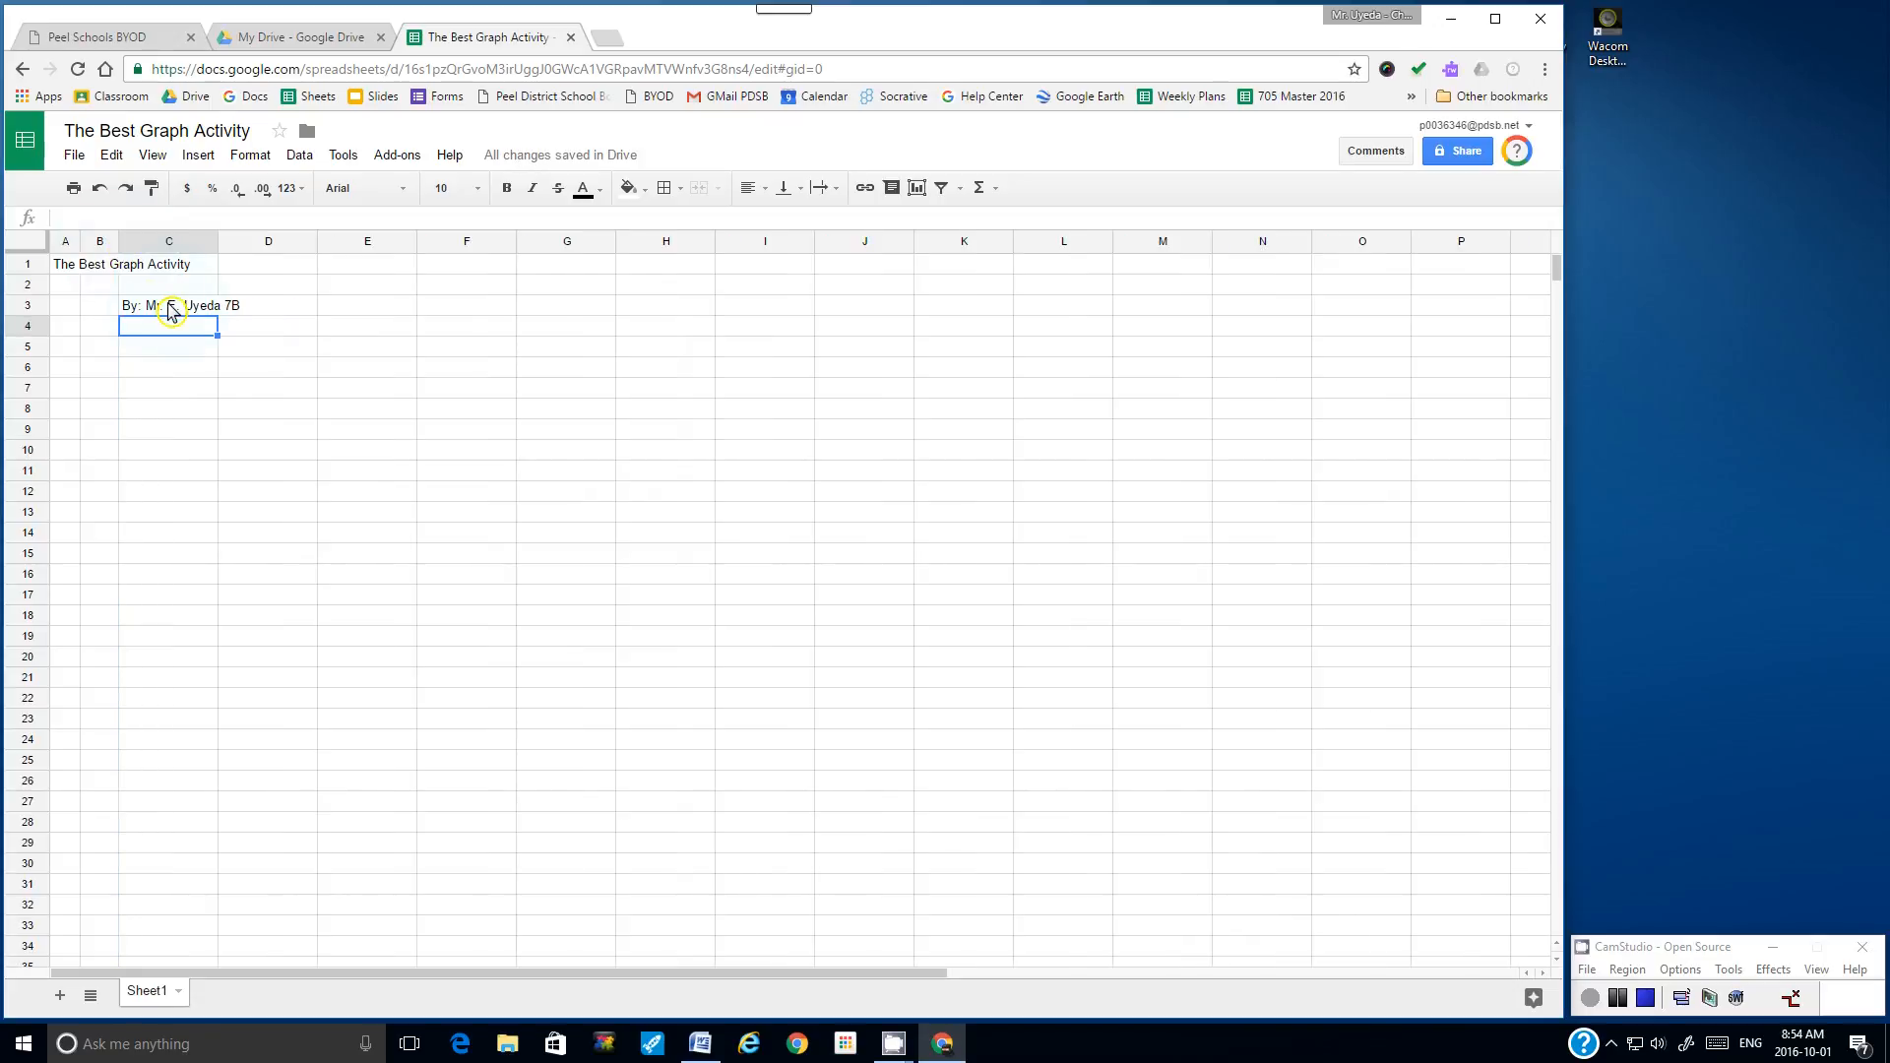
pyautogui.click(165, 350)
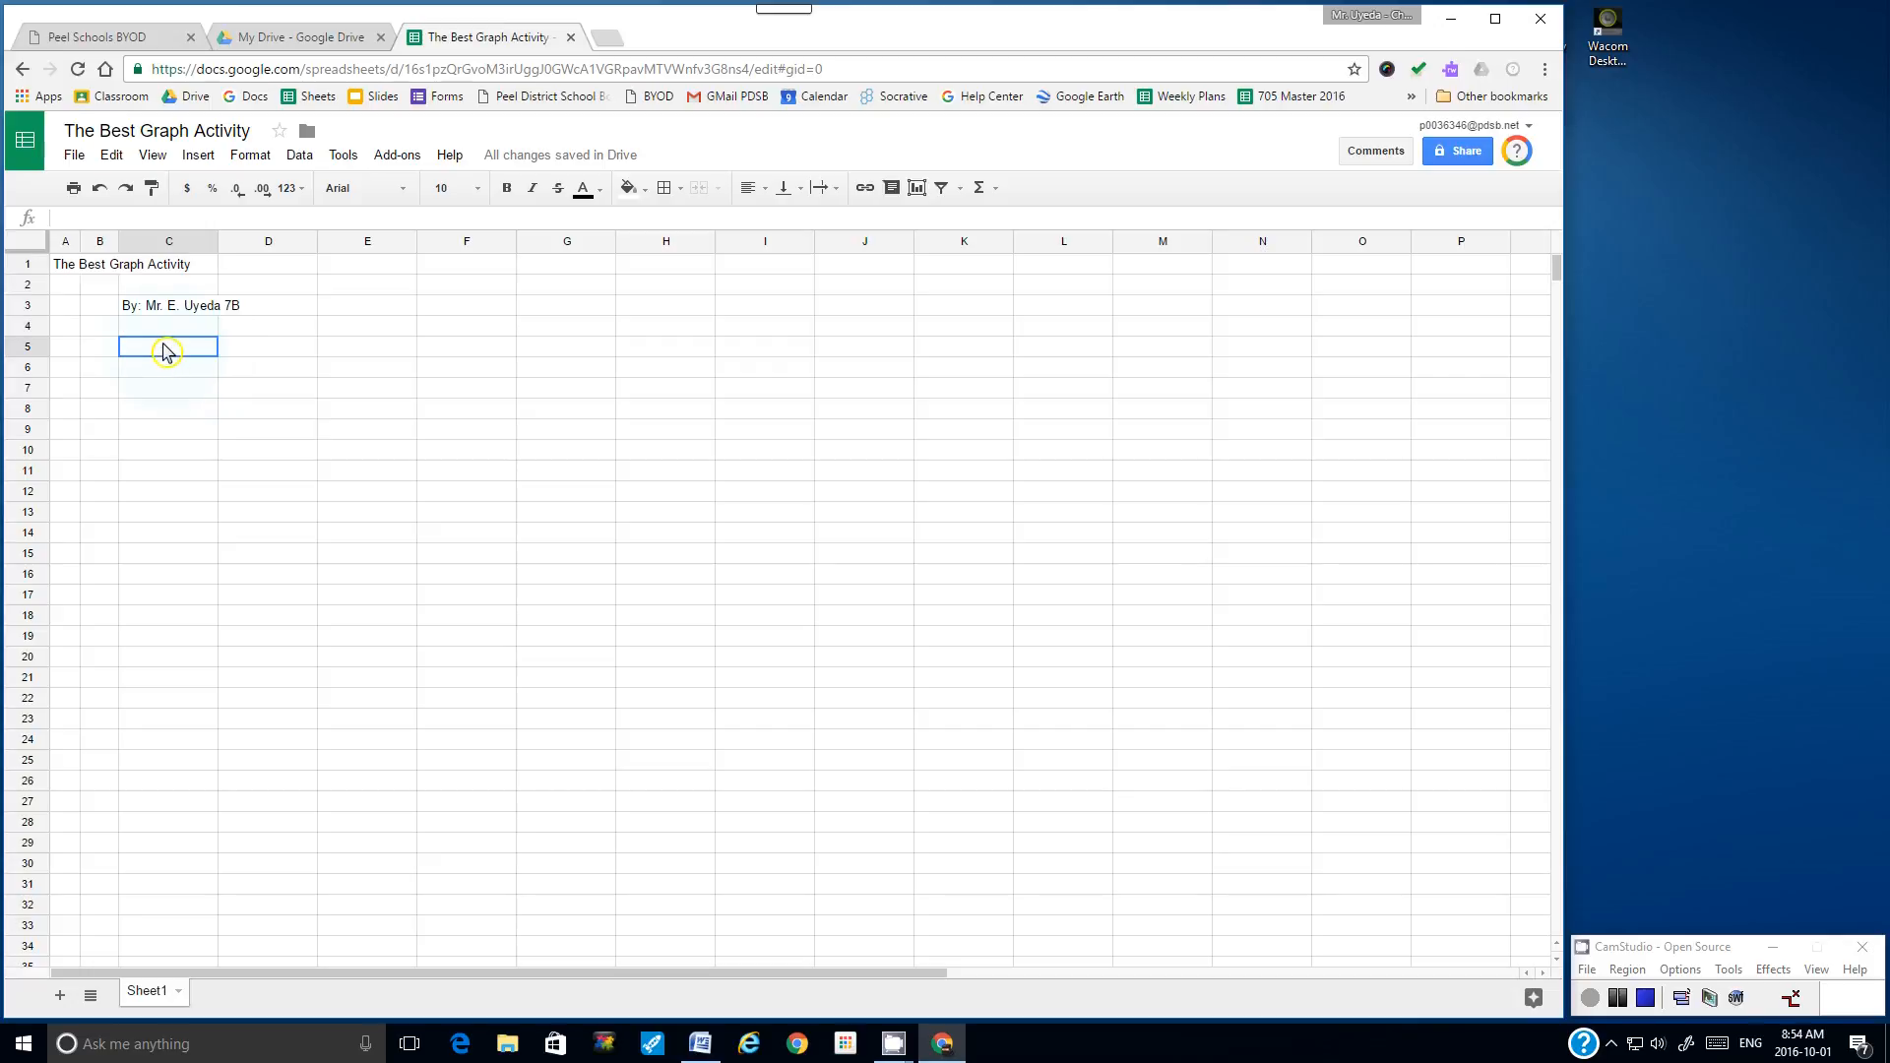
pyautogui.write('Data Set 1: Sales Fi')
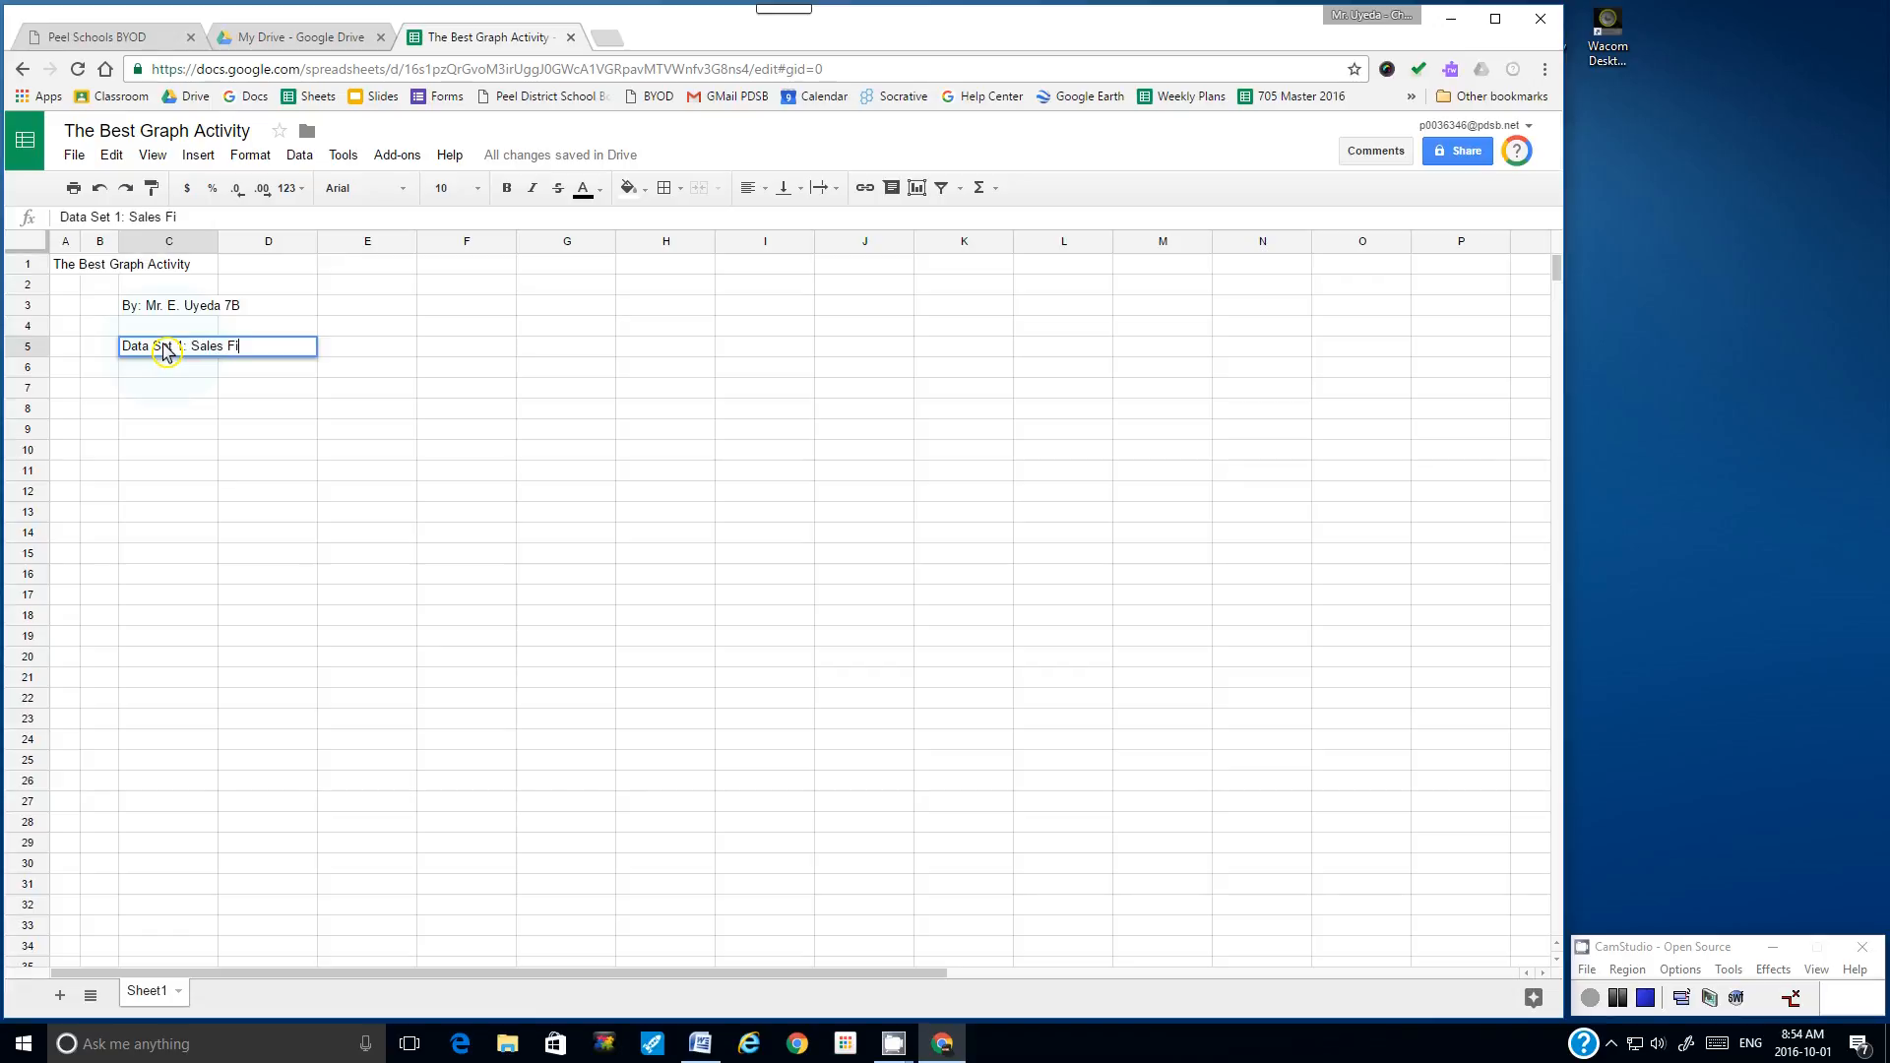
pyautogui.write('gures for Gobb')
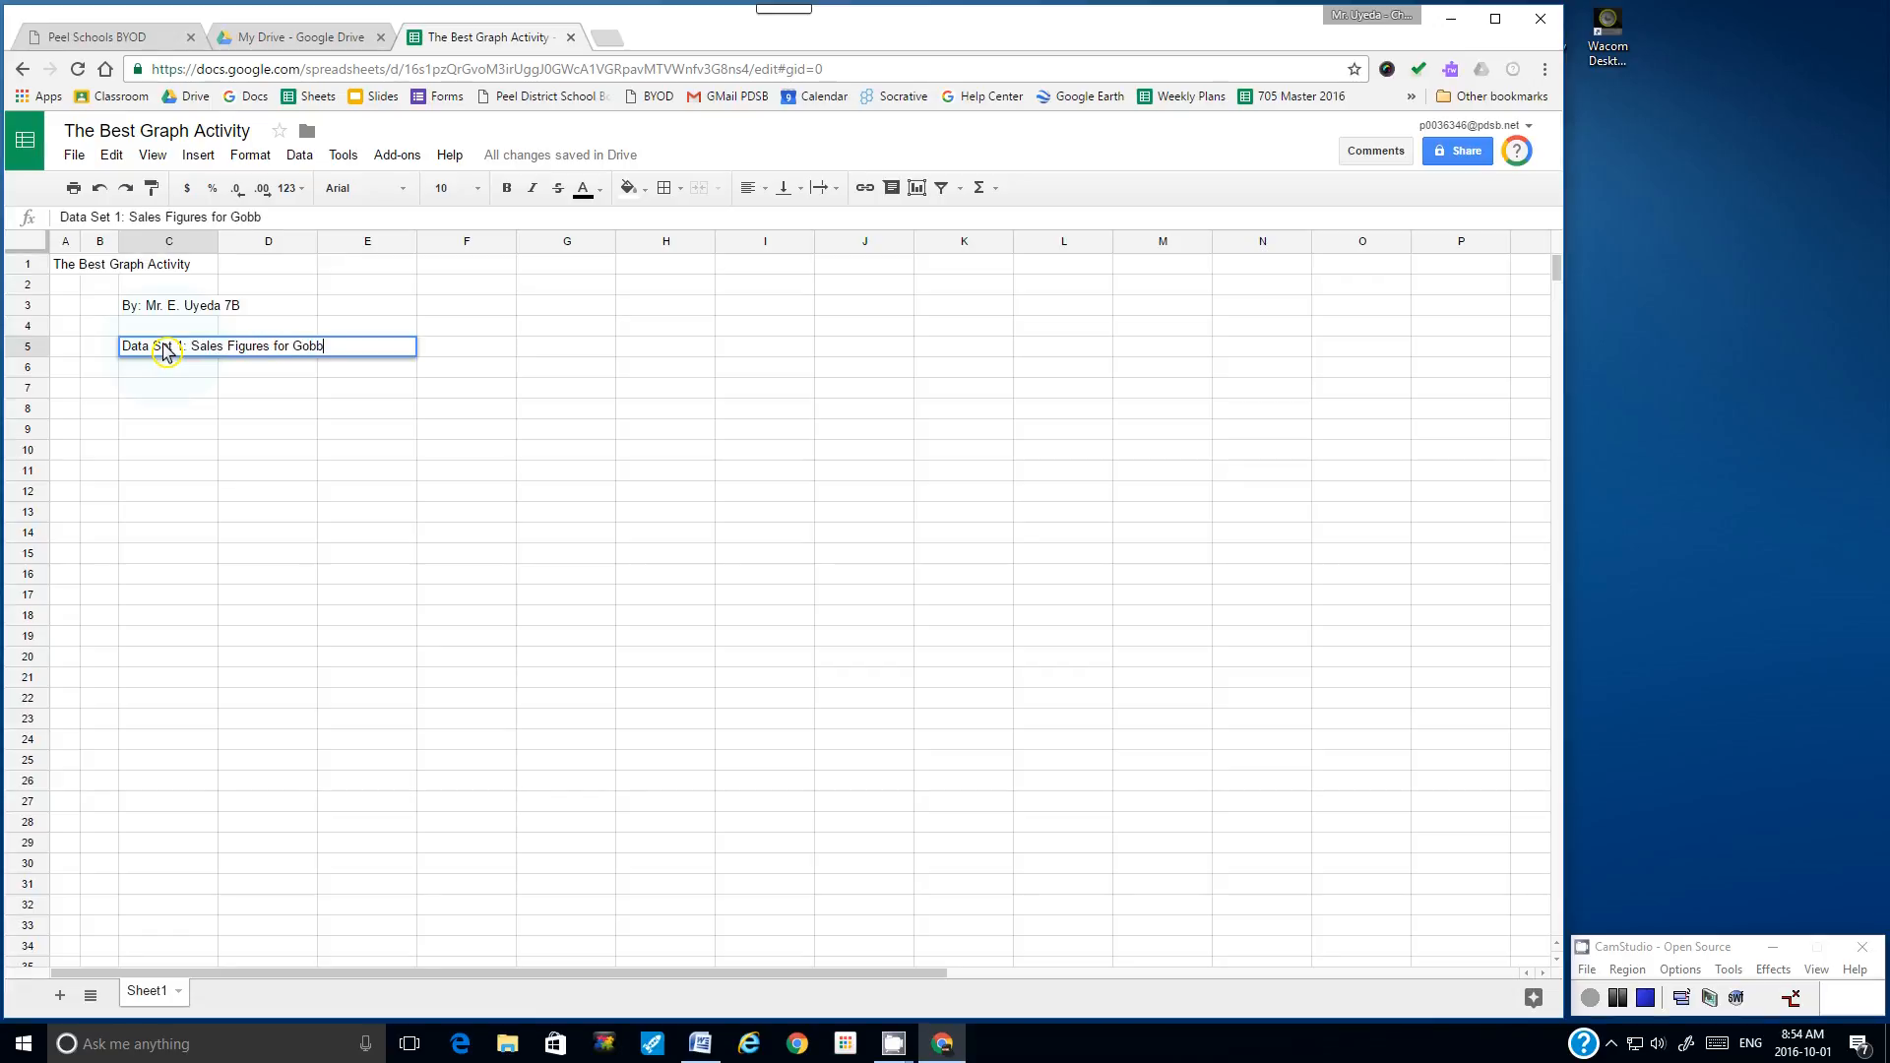
pyautogui.write('ler Sweets')
# - Enter the label "Year" in C6 and the years 1992 through 1998 across D6 to J6
pyautogui.click(165, 370)
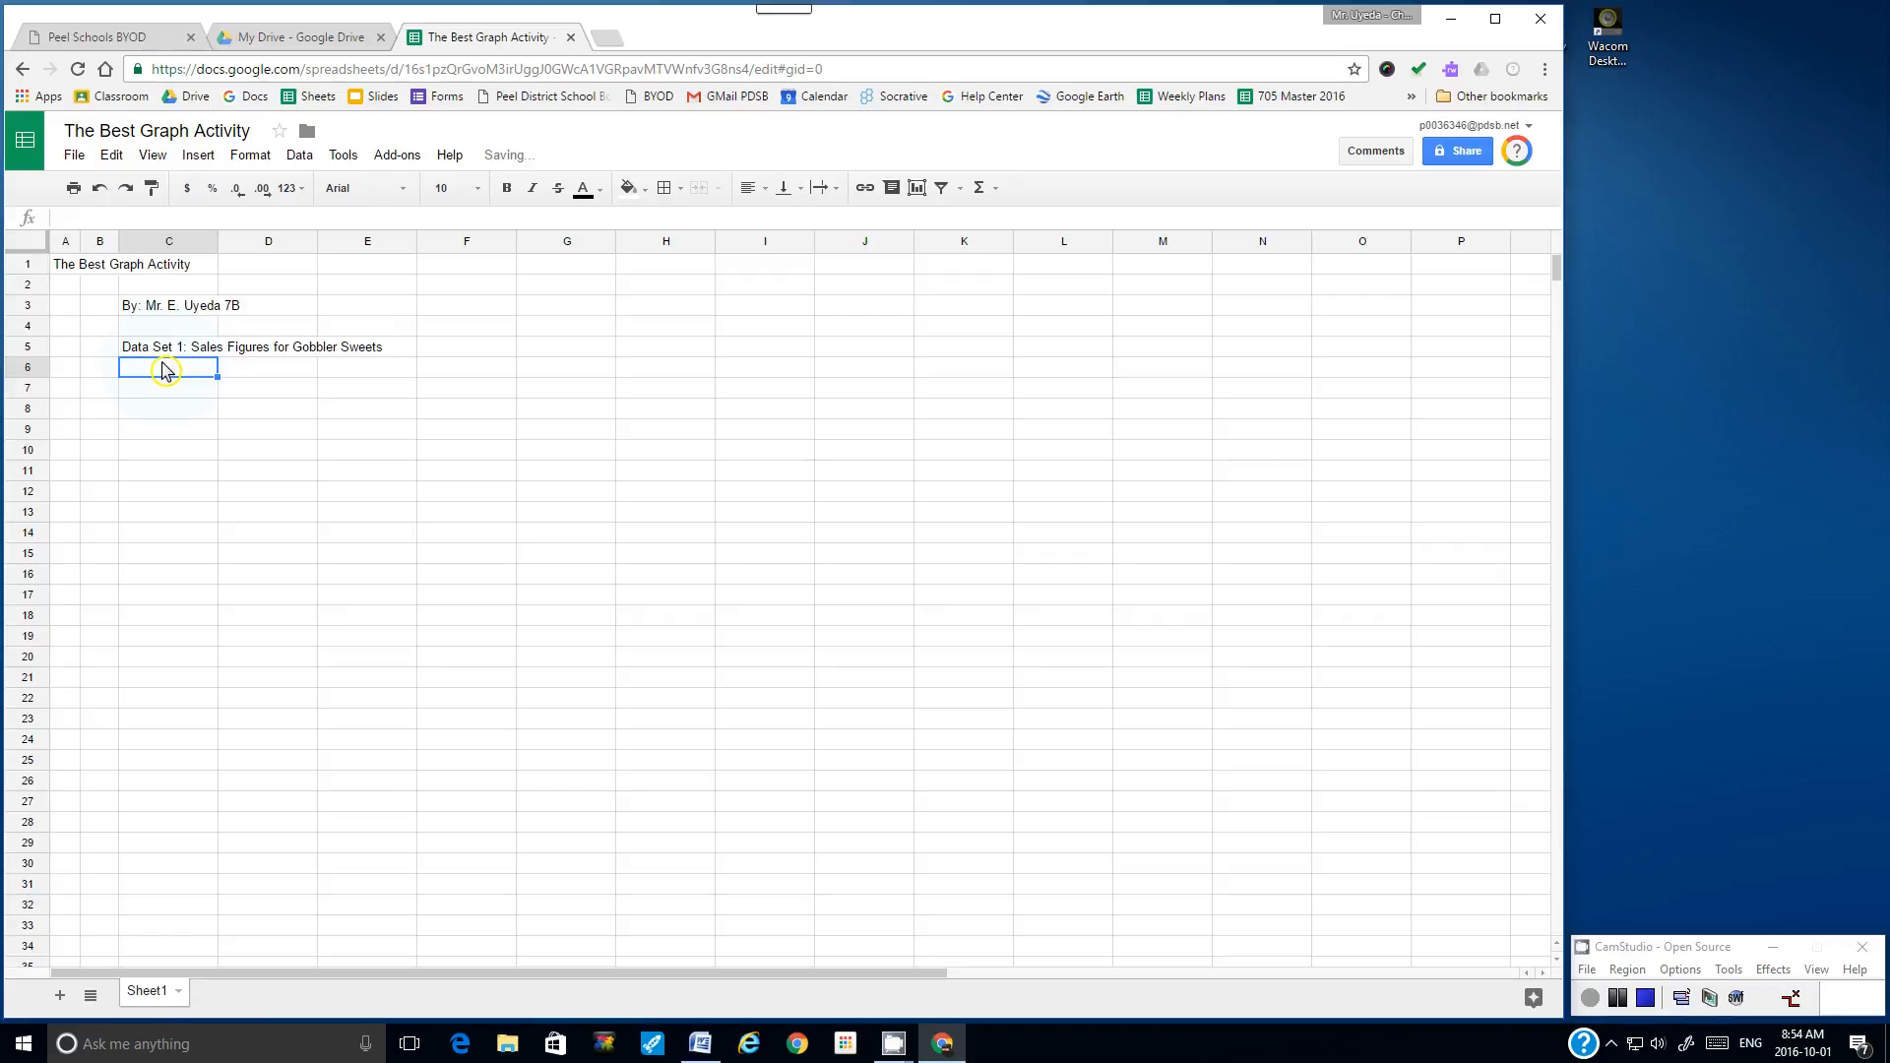
pyautogui.write('Year')
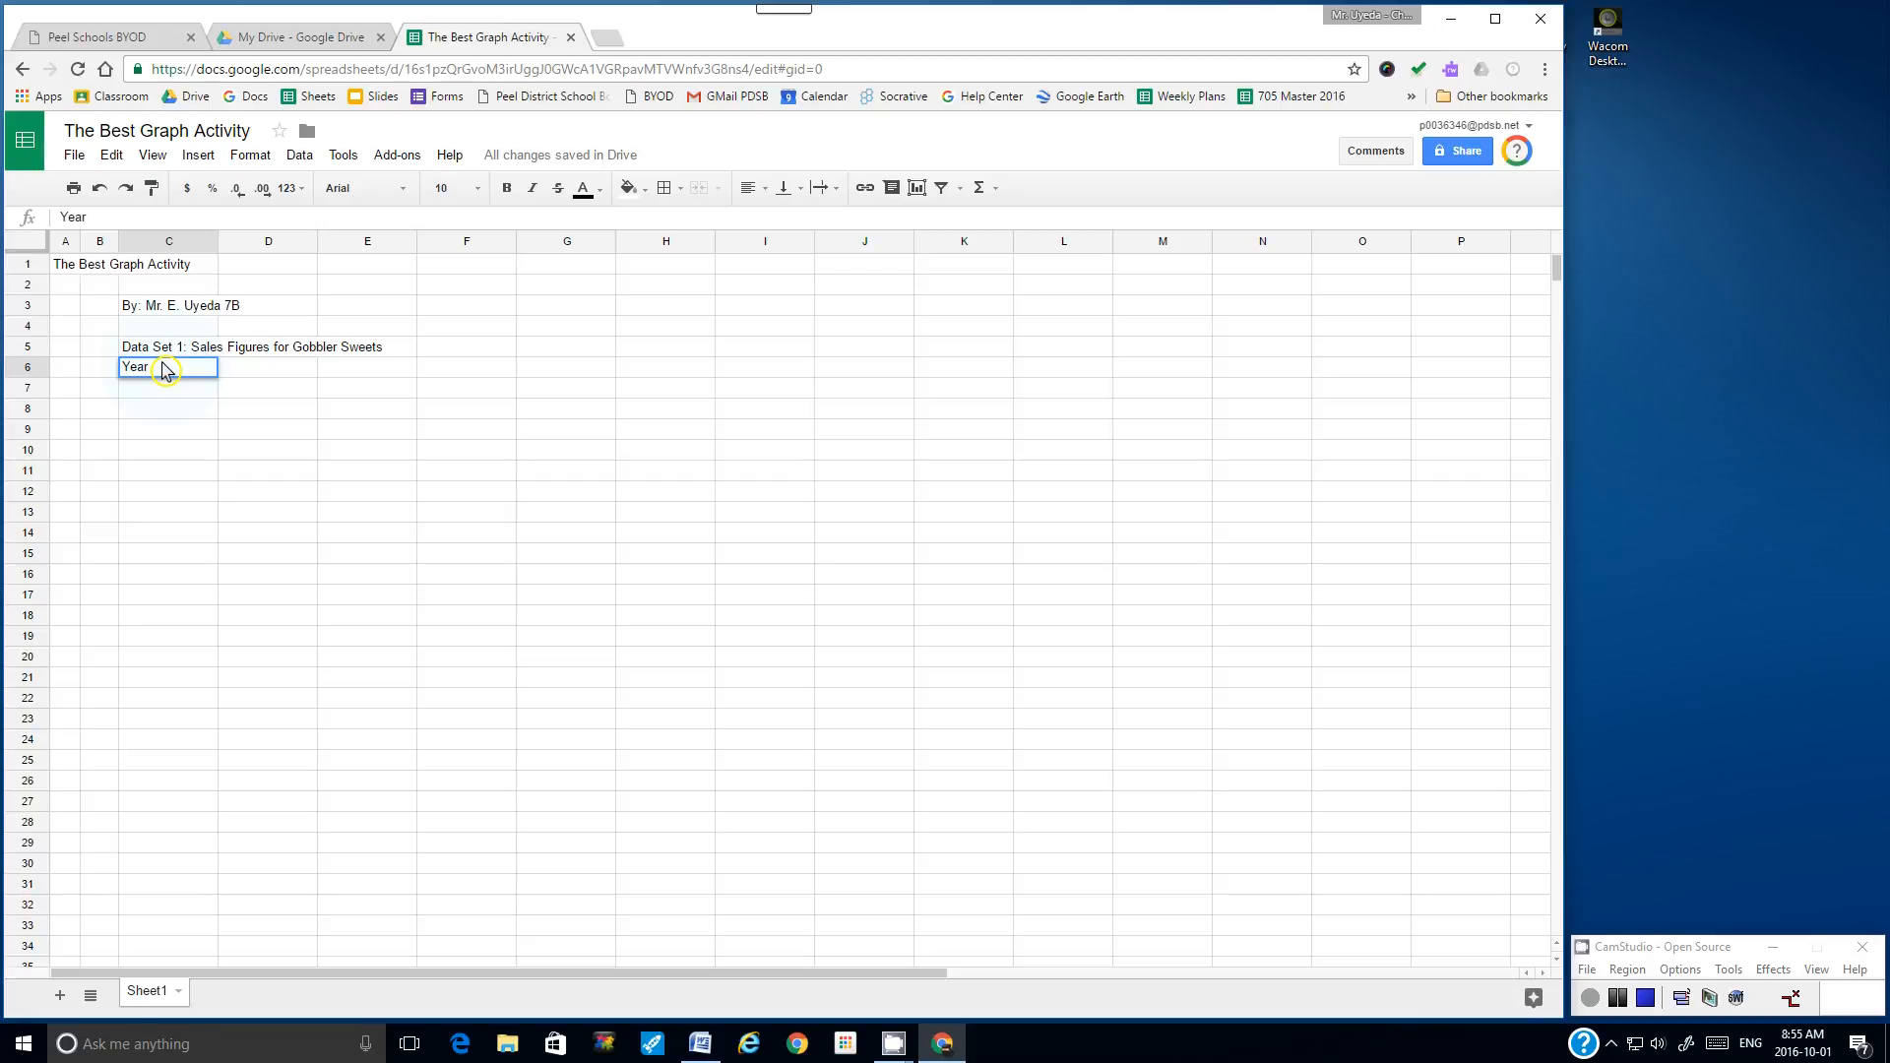
pyautogui.press('Tab')
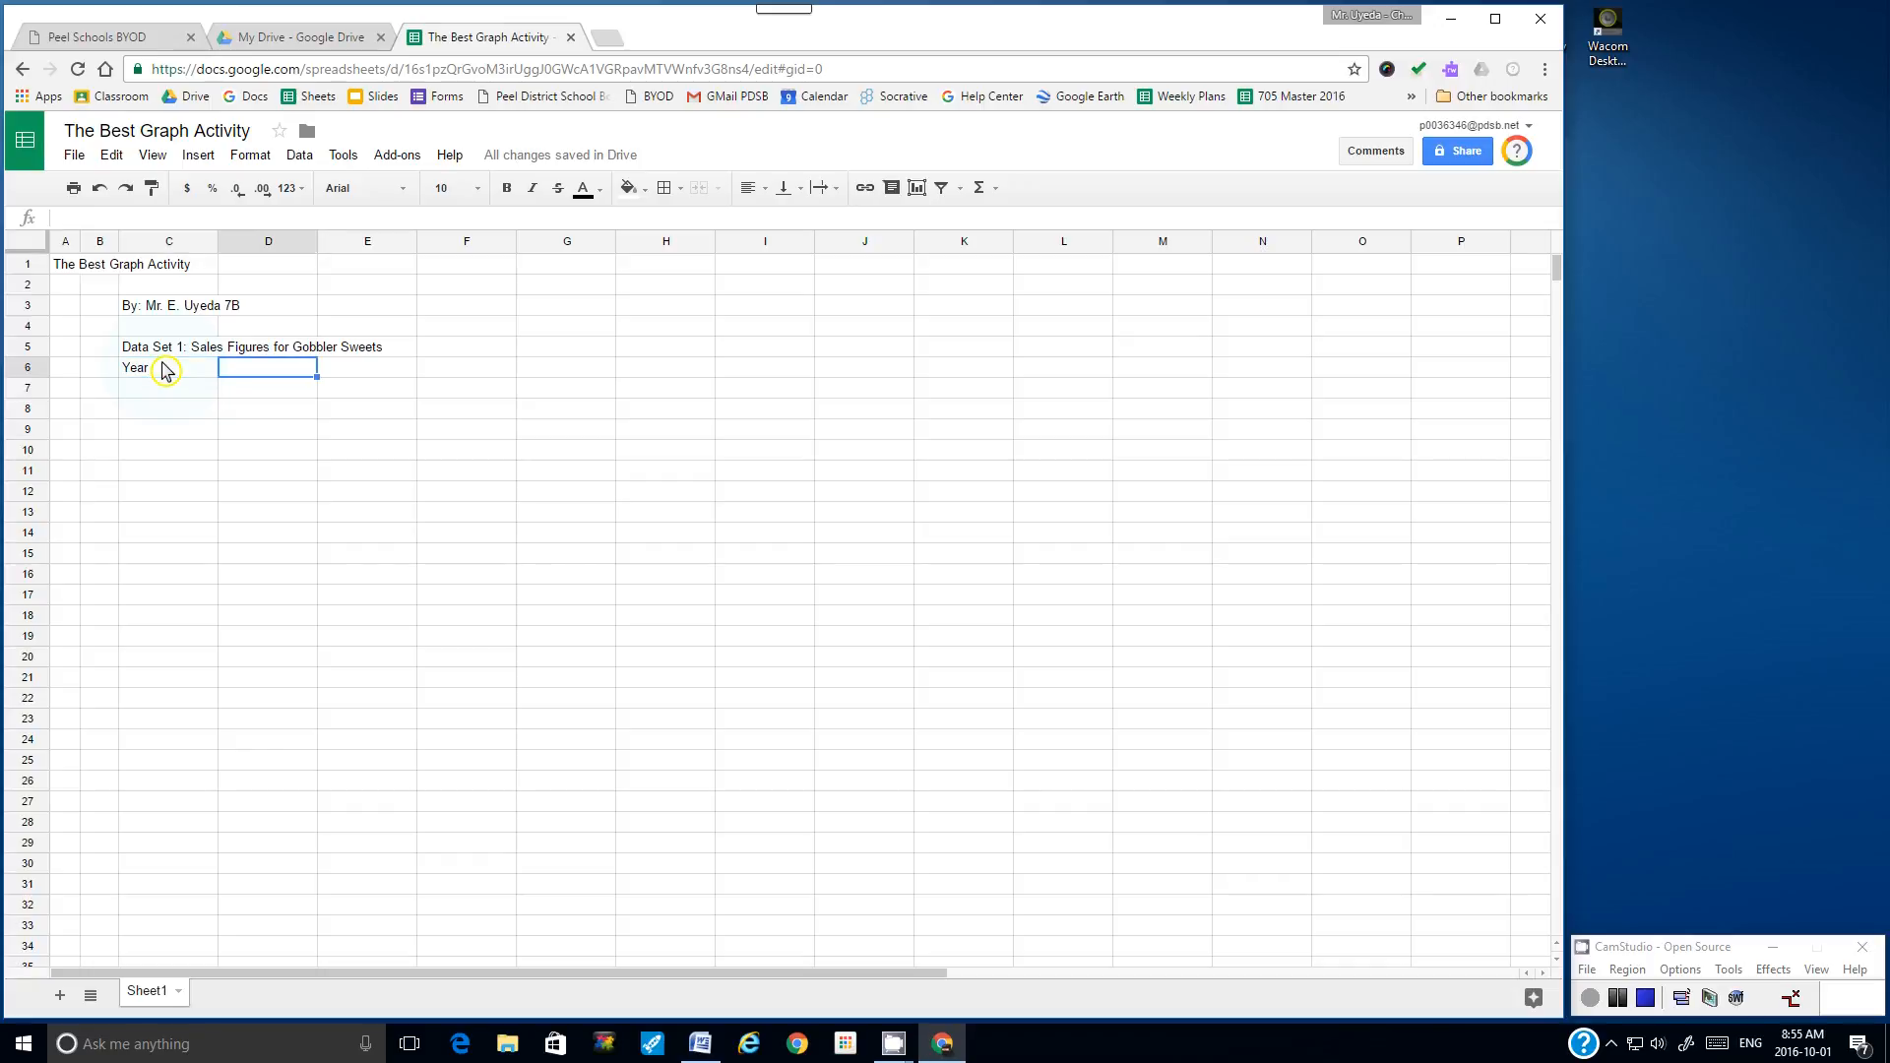
pyautogui.write('1')
pyautogui.write('2')
pyautogui.press('Tab')
pyautogui.write('1993')
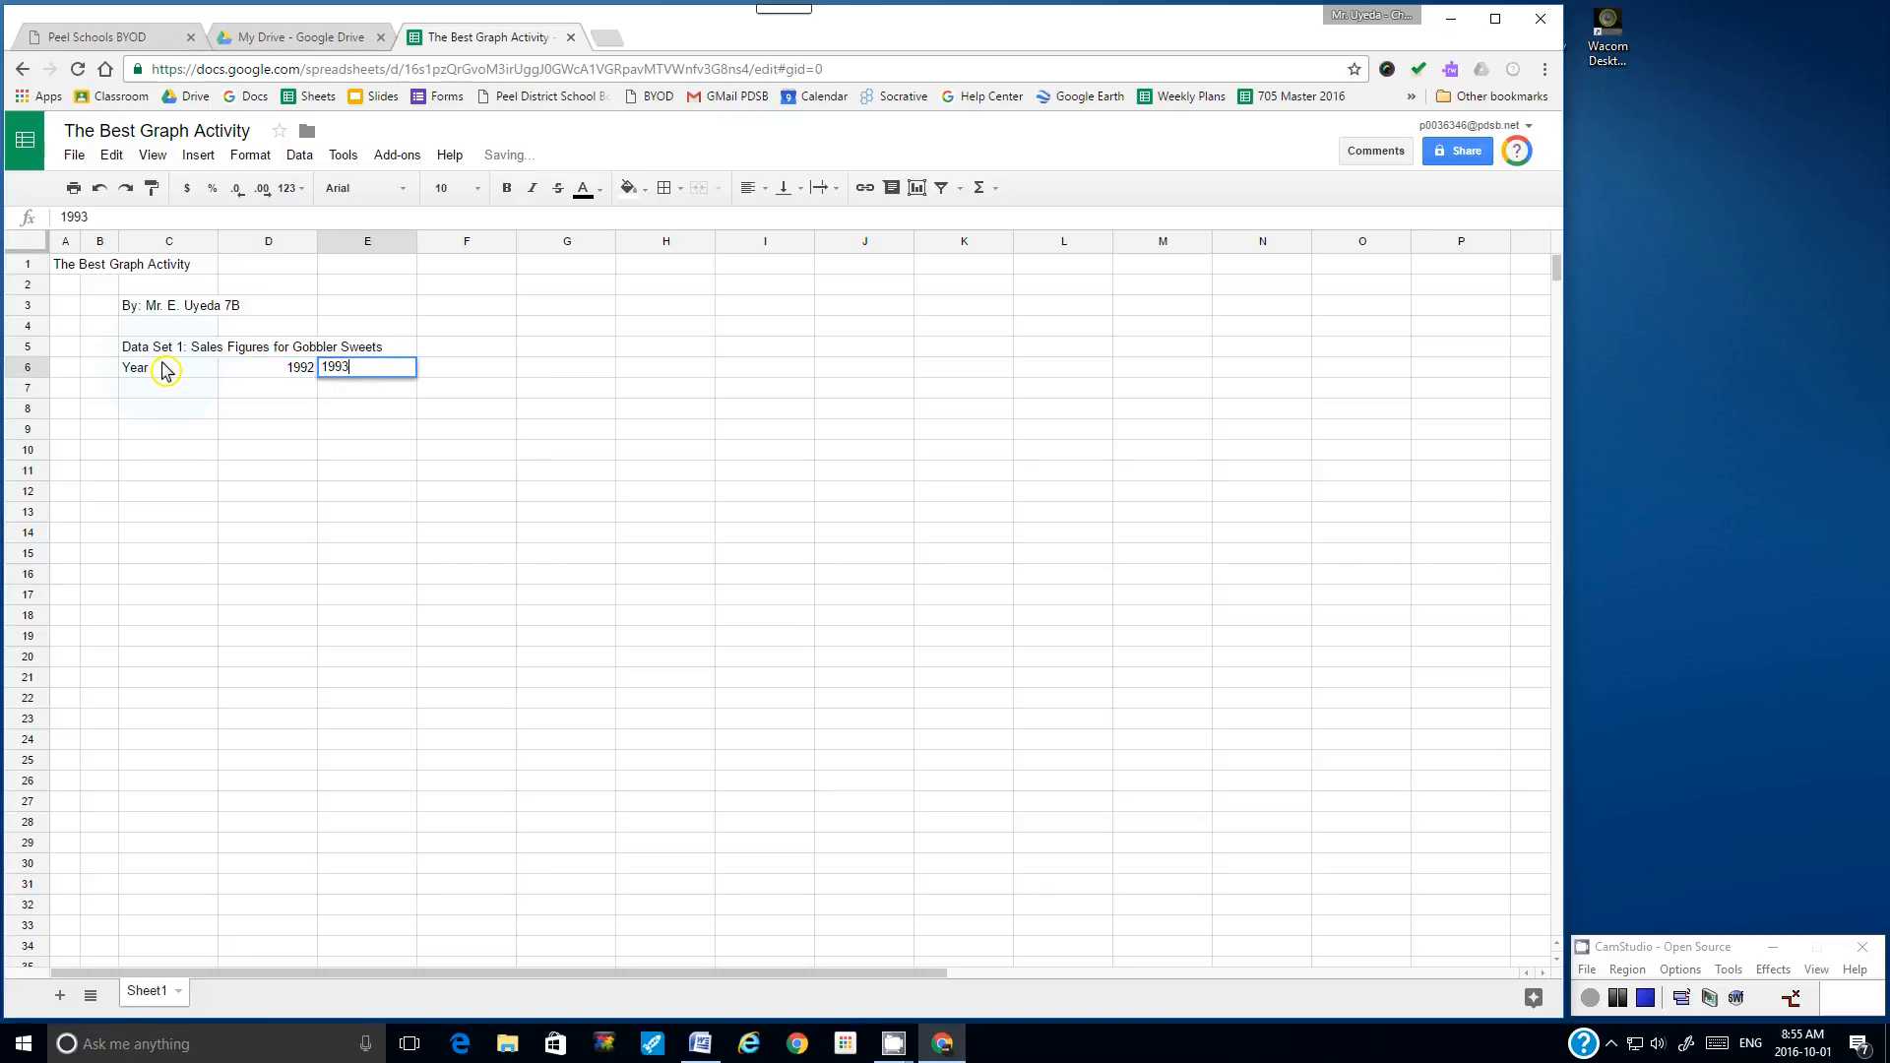
pyautogui.press('Tab')
pyautogui.write('1994')
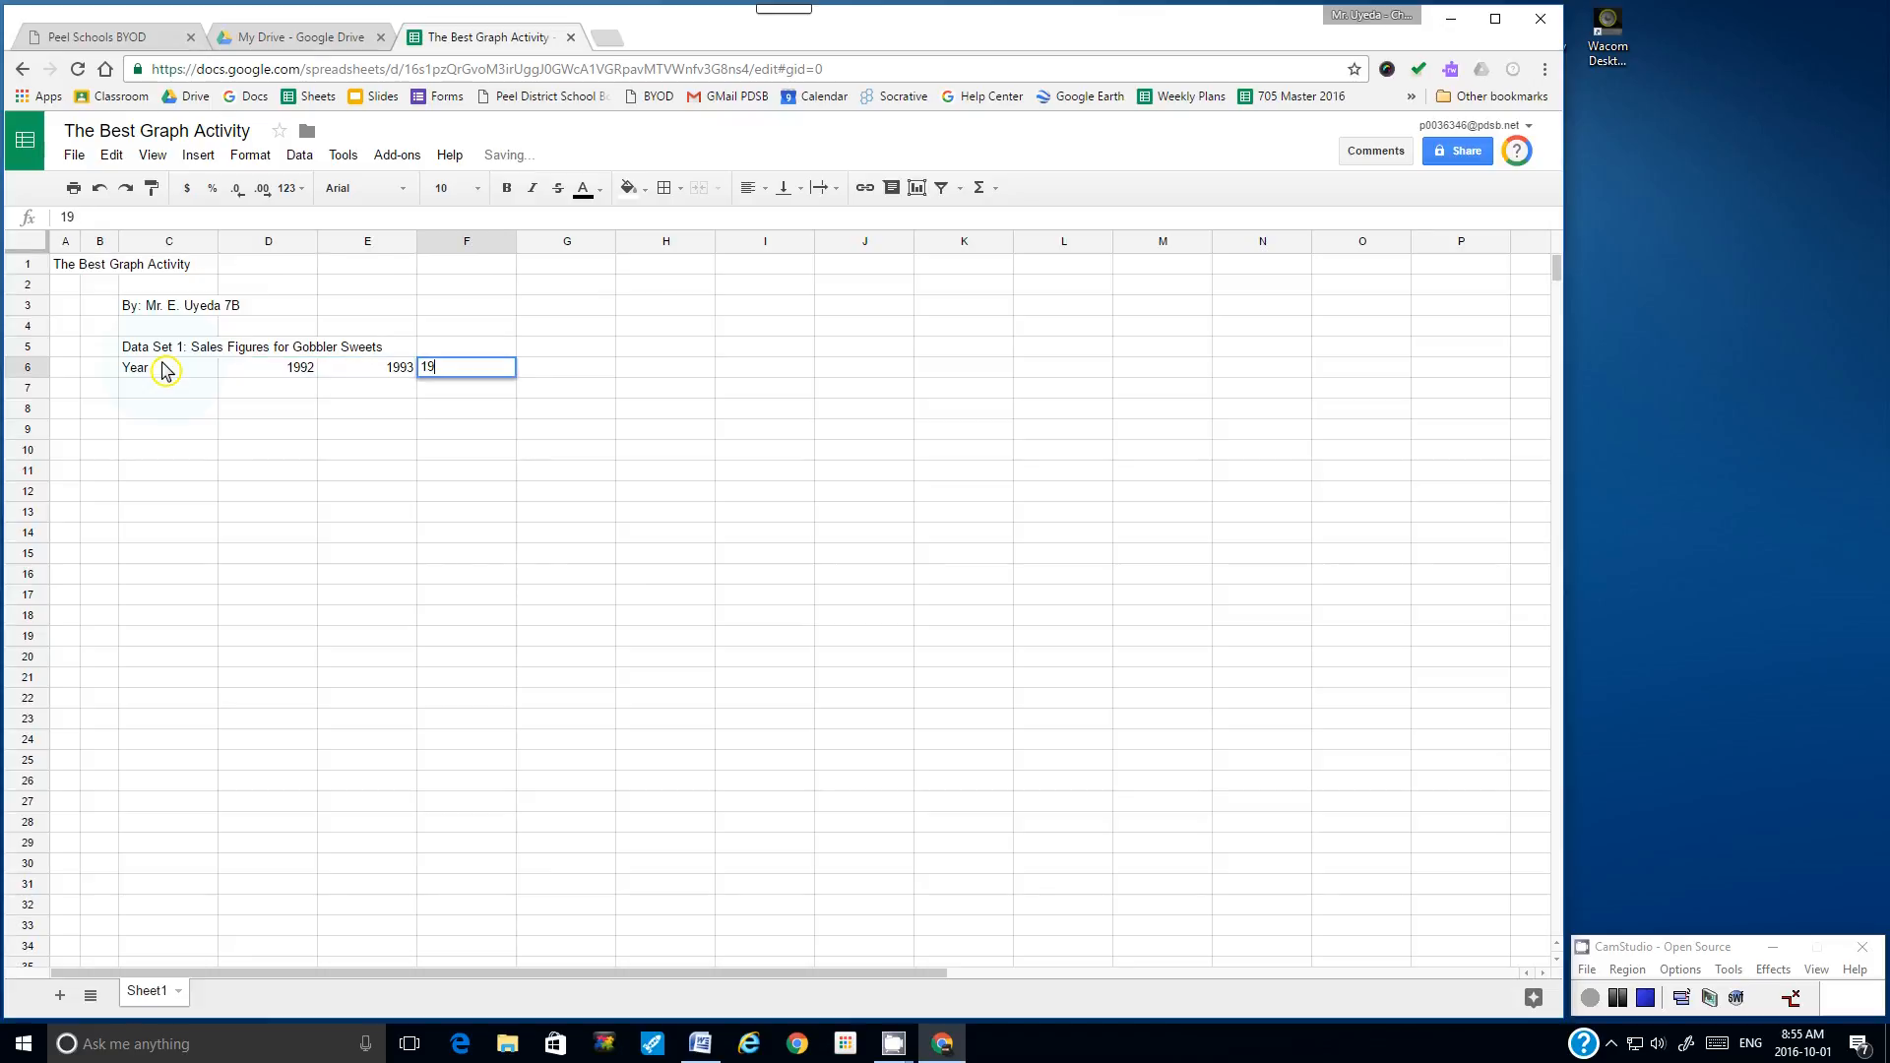
pyautogui.press('Tab')
pyautogui.write('1995')
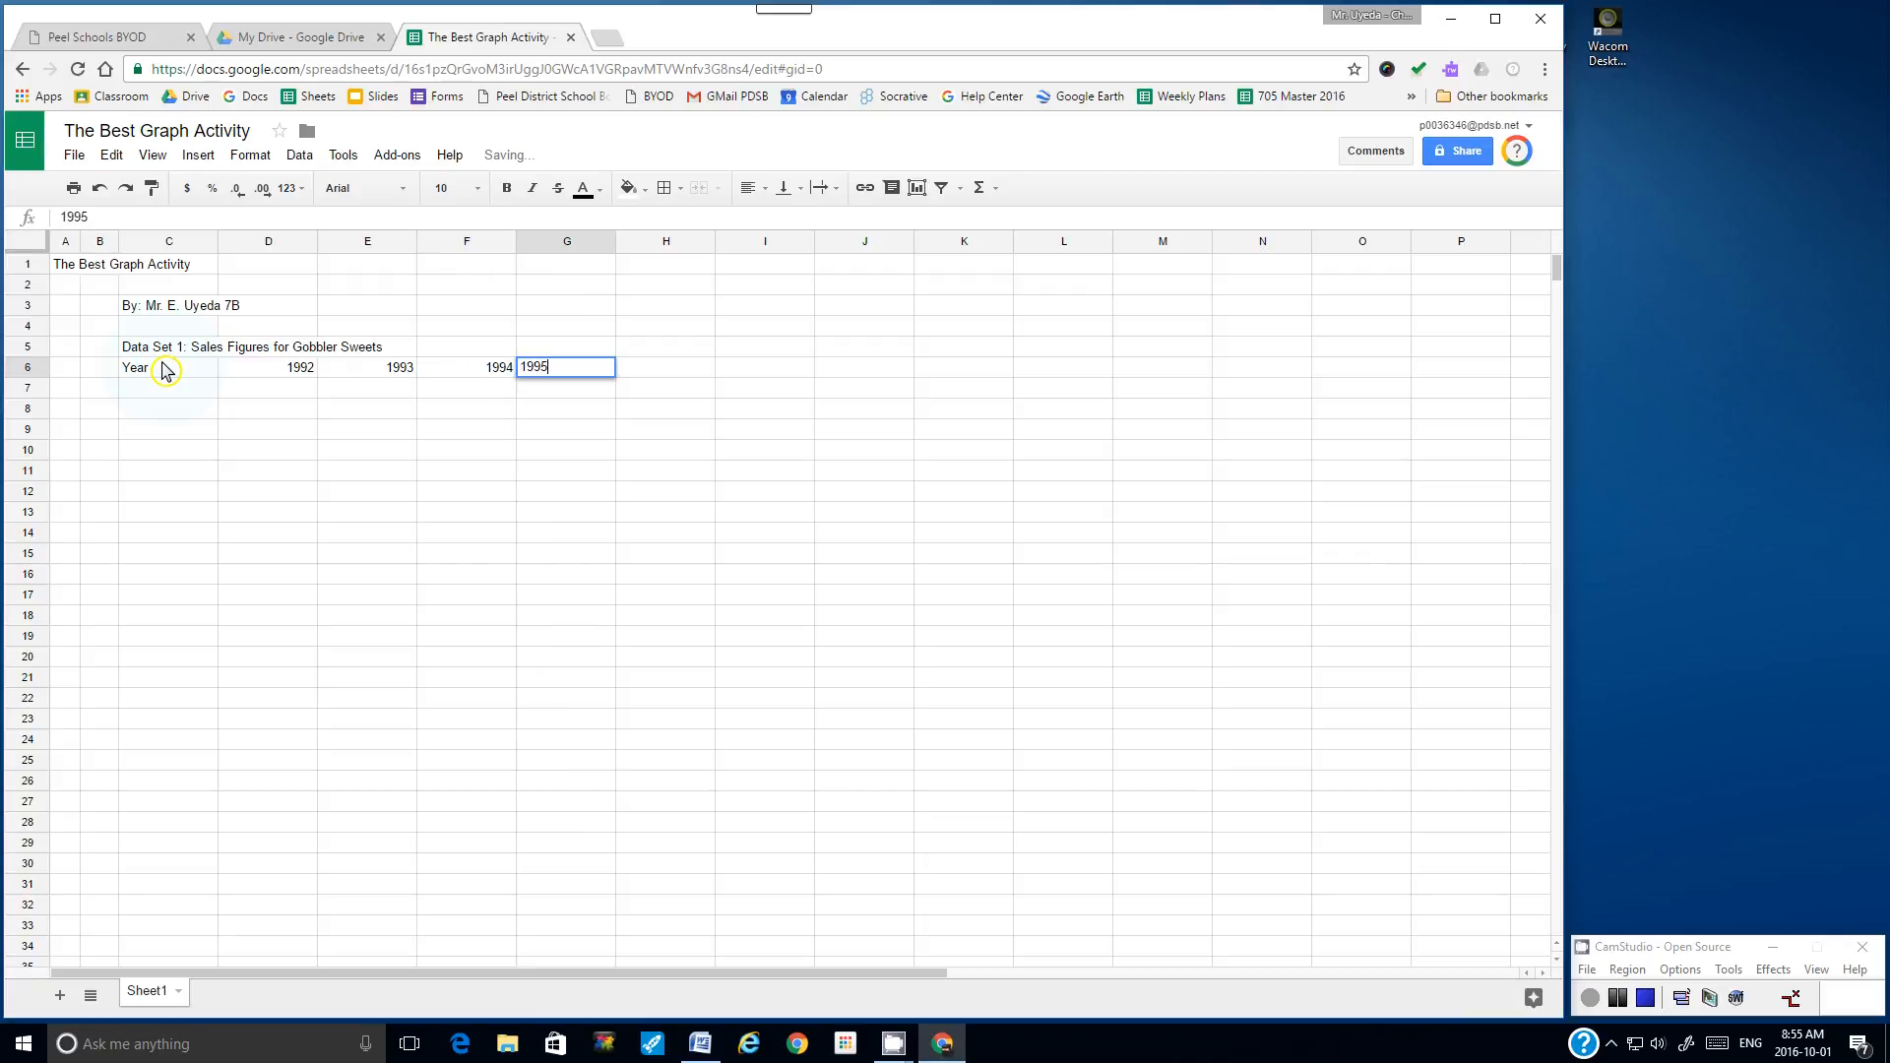
pyautogui.press('Tab')
pyautogui.write('1996')
pyautogui.press('Tab')
pyautogui.write('1997')
pyautogui.press('Tab')
pyautogui.write('1998')
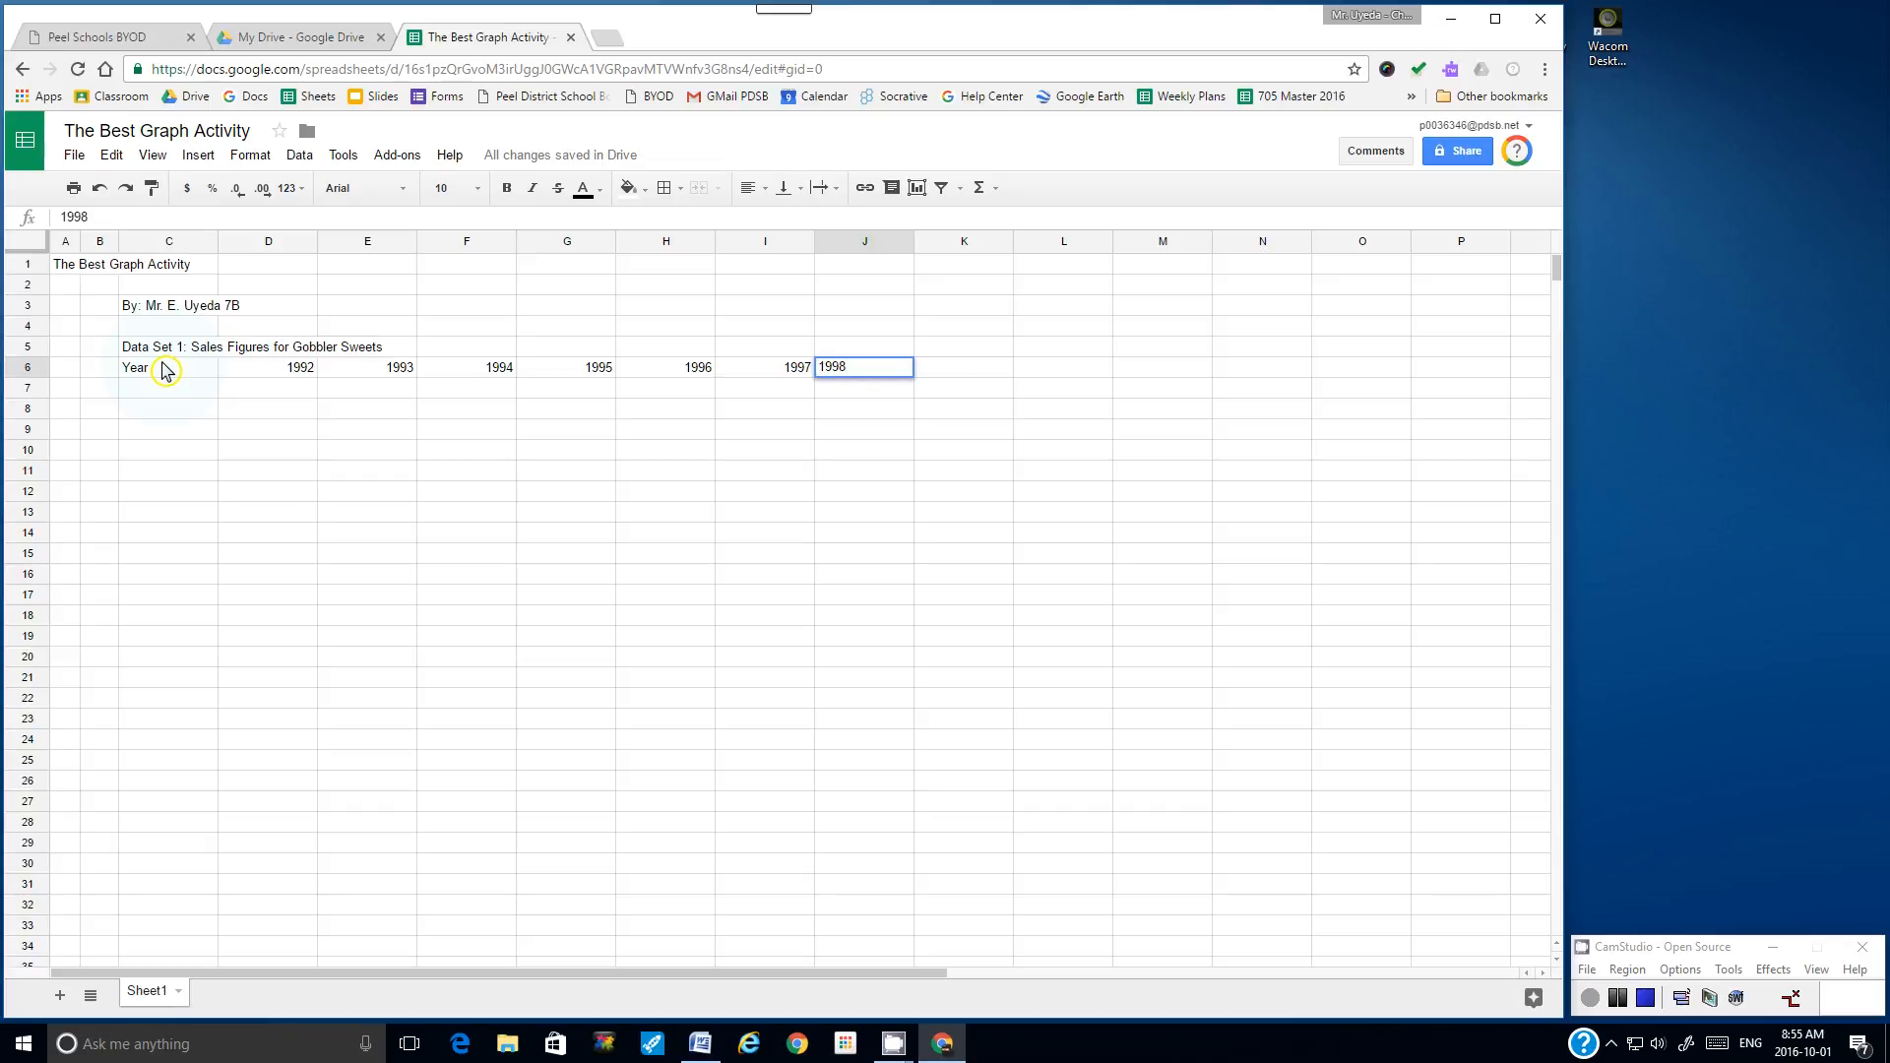
pyautogui.press('Return')
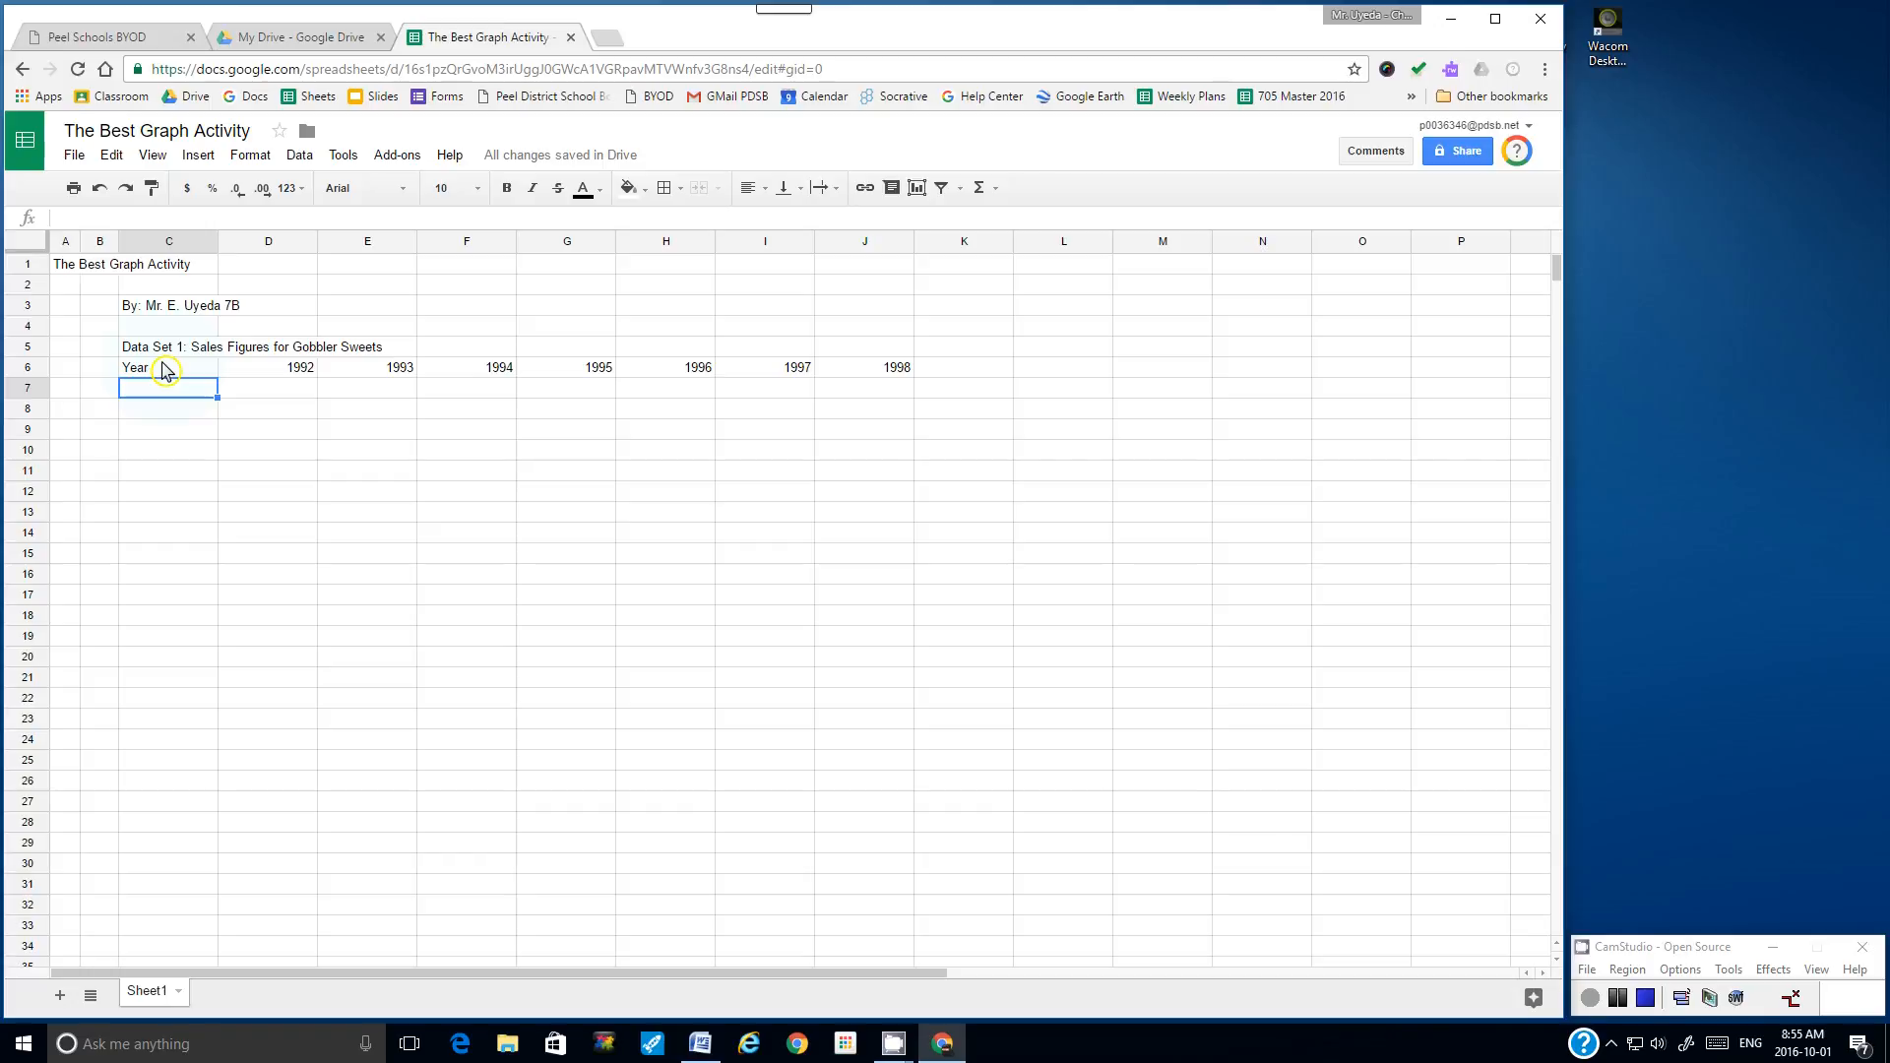
# - Enter the label "Sales in Millions" in C7 and widen column C to fit it
pyautogui.click(103, 394)
pyautogui.click(155, 389)
pyautogui.write('Sales in Millions')
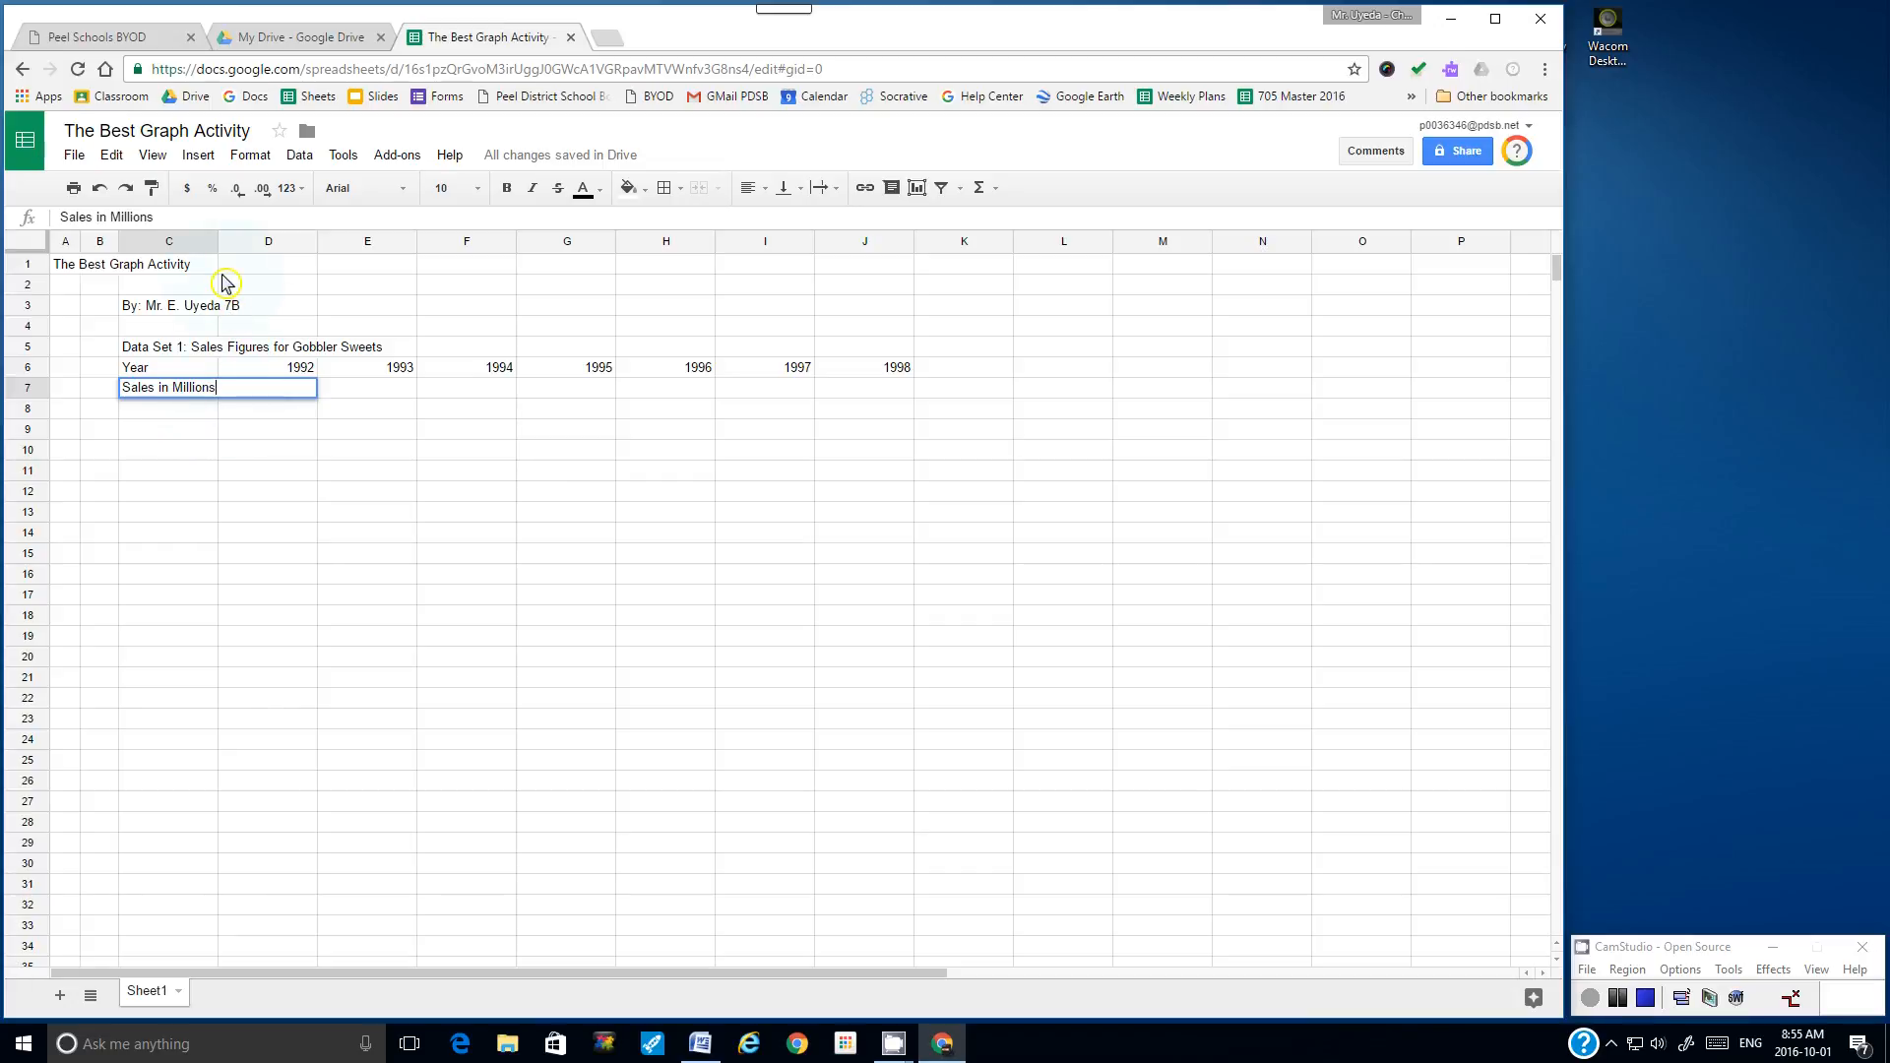
pyautogui.moveTo(217, 245); pyautogui.dragTo(233, 252)
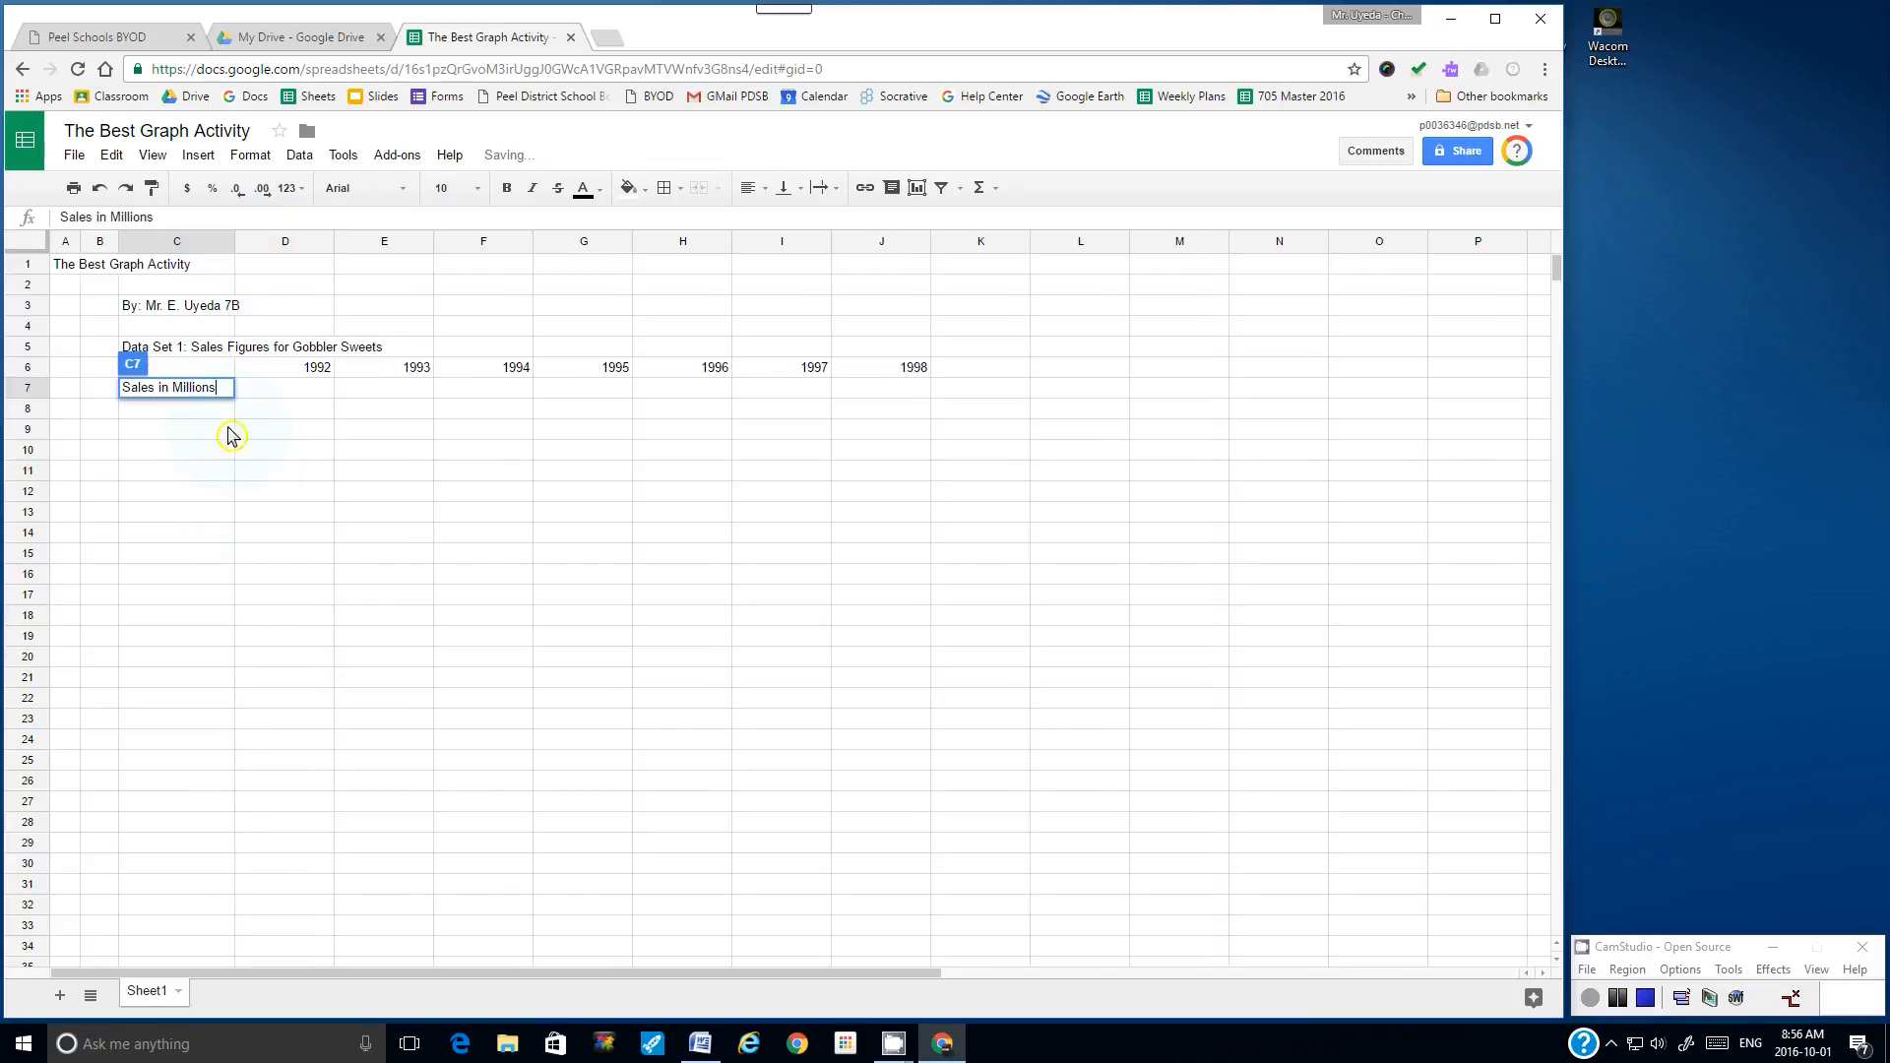
pyautogui.click(199, 456)
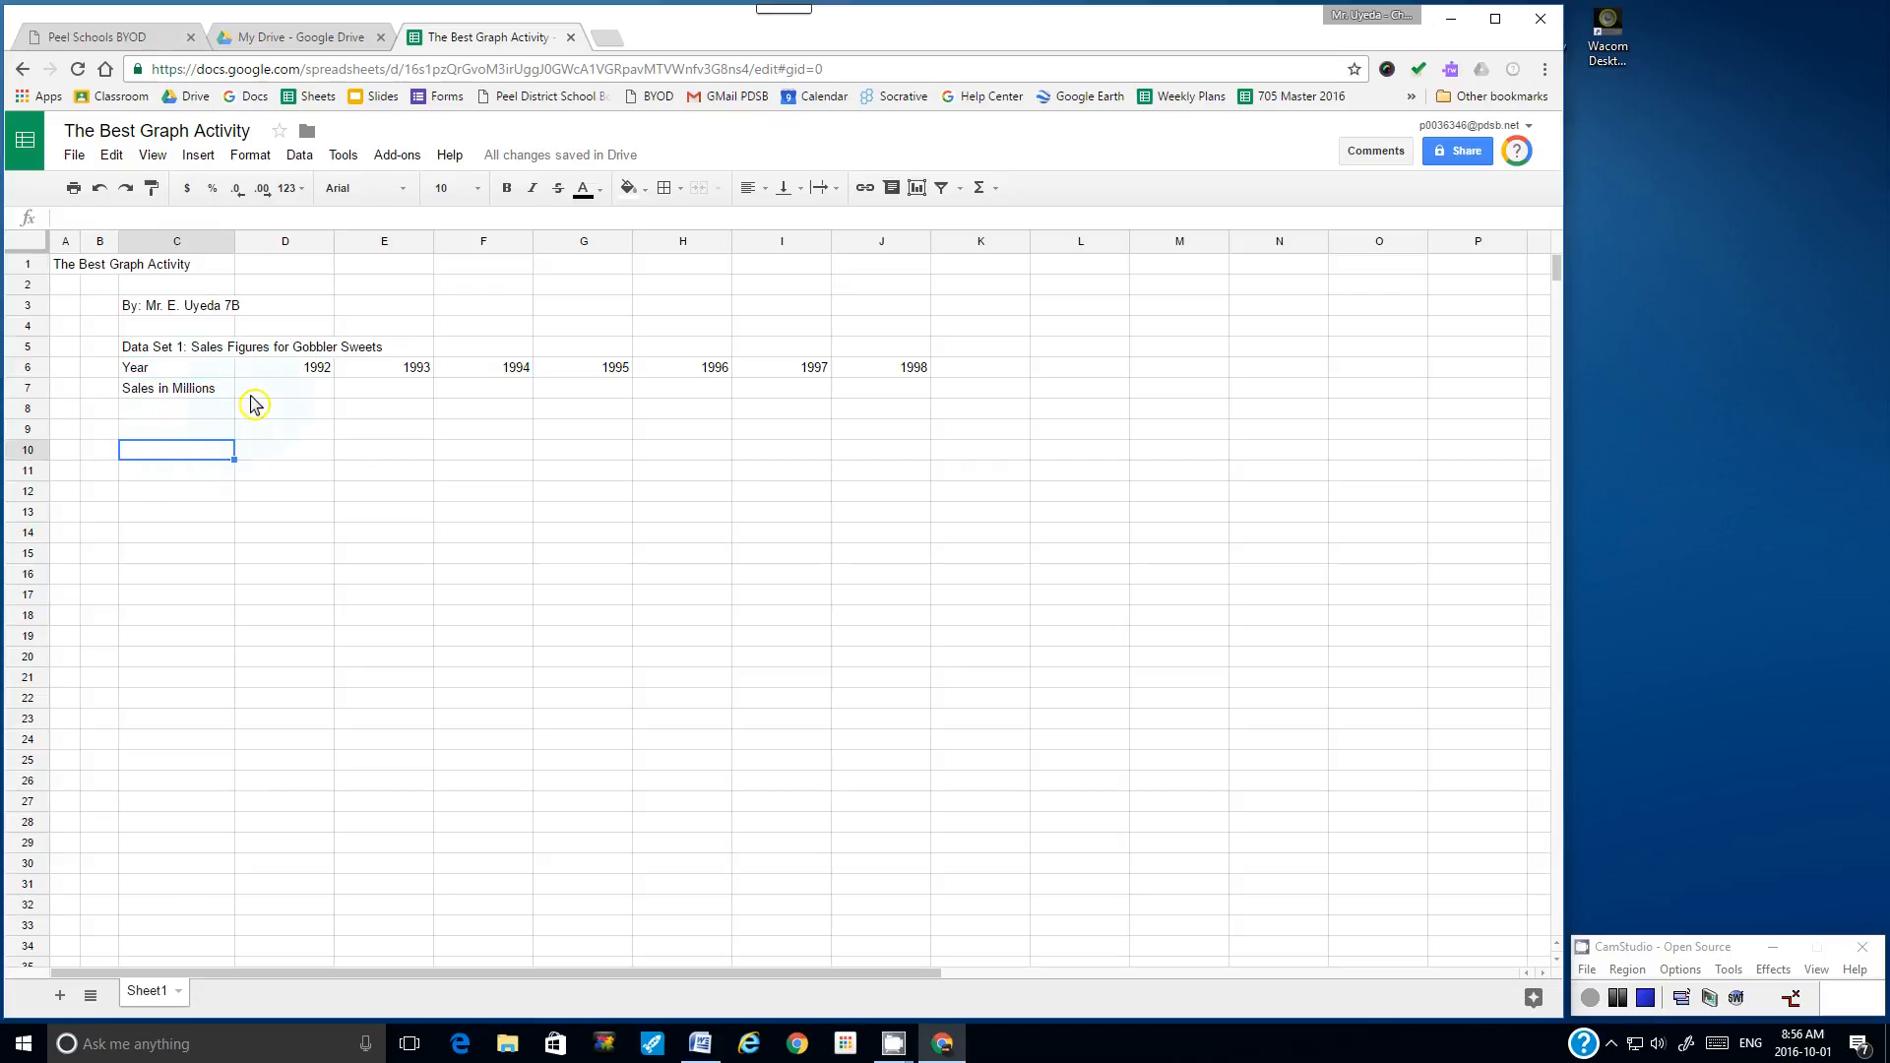
# - Enter the sales values 0.3, 0.4, 1.2, 1.7, 2.9, 3.2 and 4.1 across D7 to J7
pyautogui.click(209, 391)
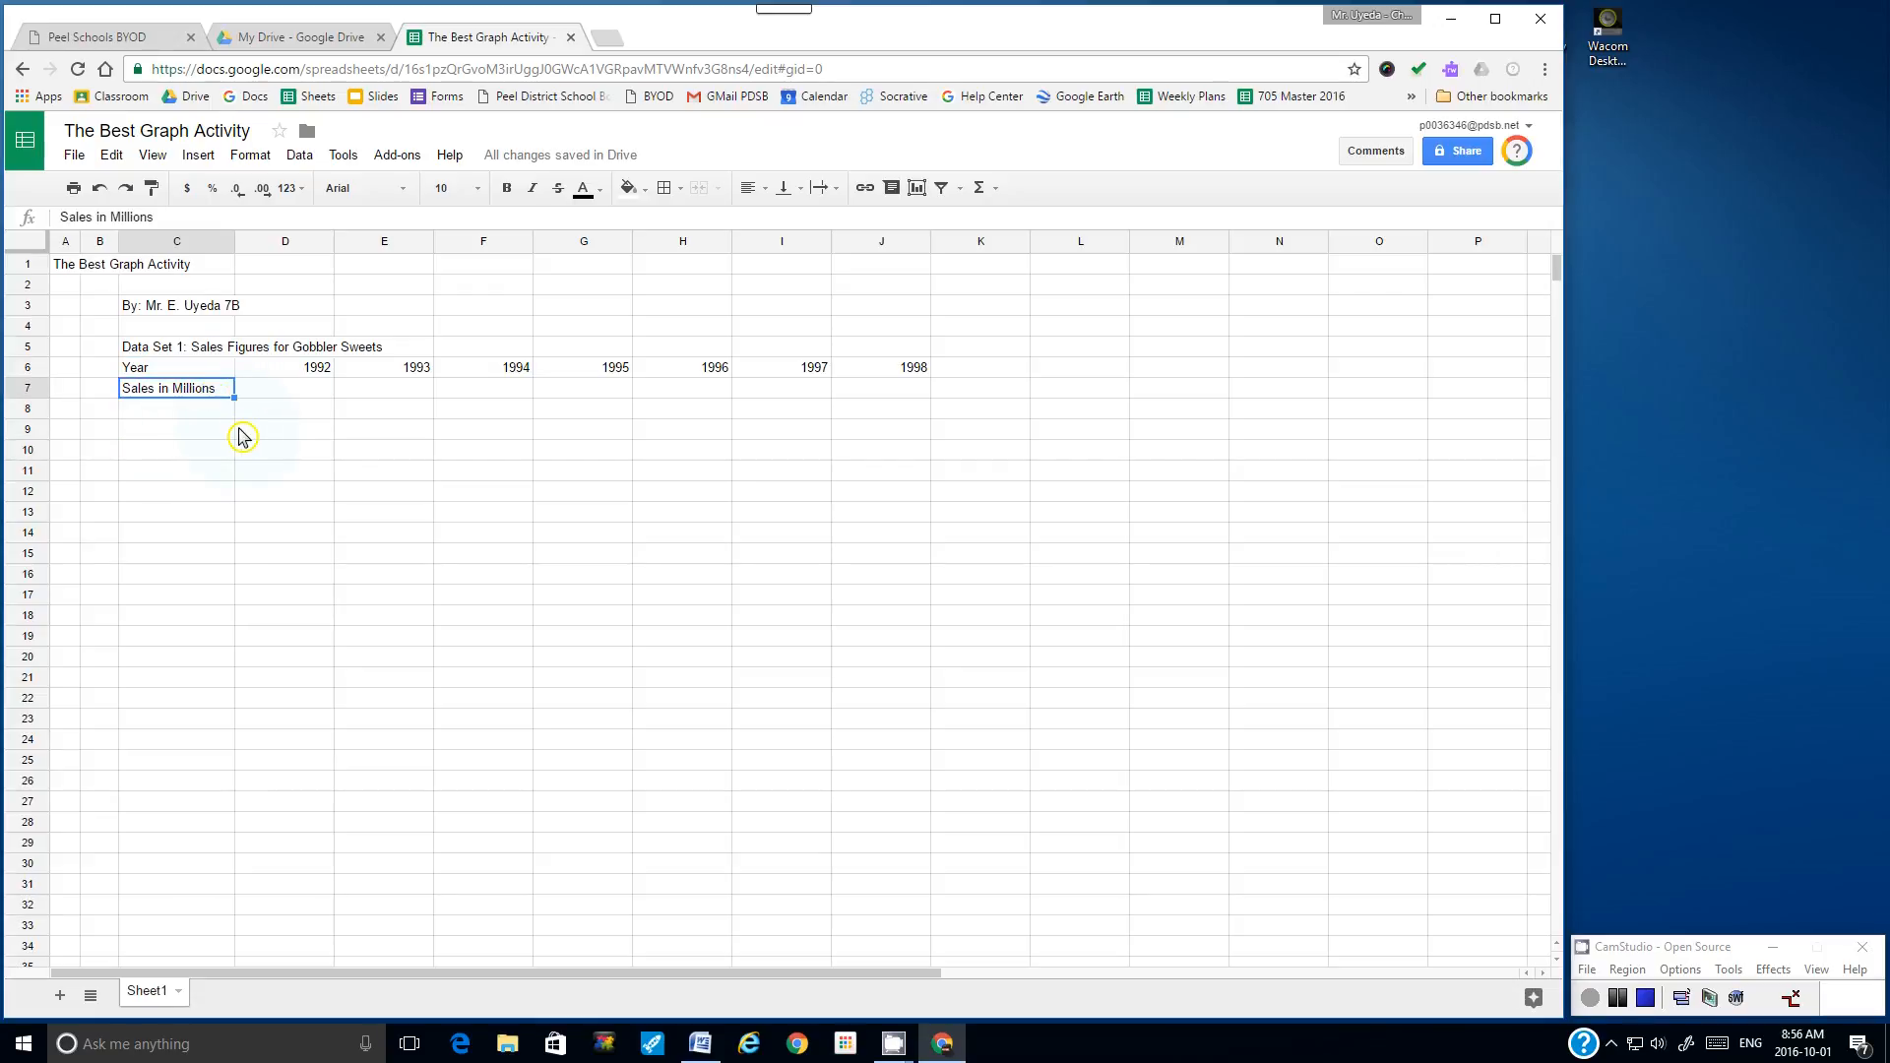
pyautogui.press('Right')
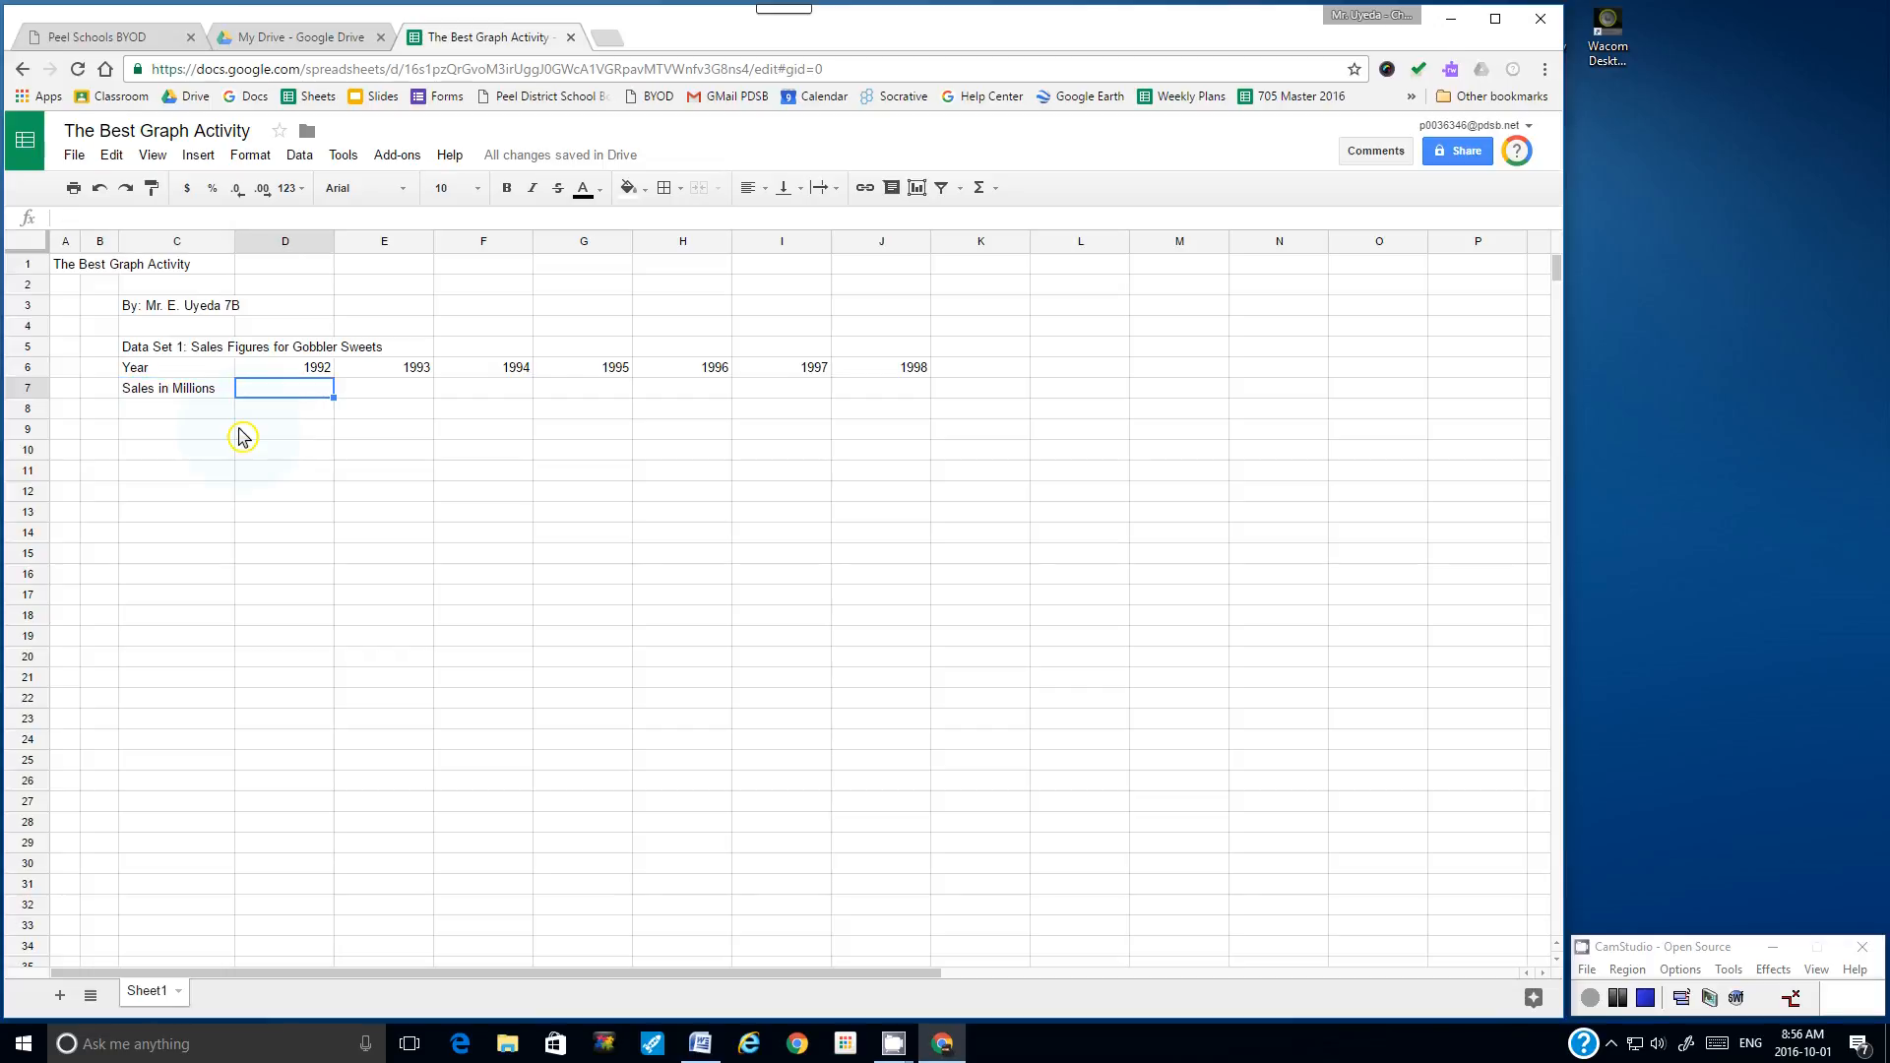
pyautogui.write('0.3')
pyautogui.press('Tab')
pyautogui.write('0.4')
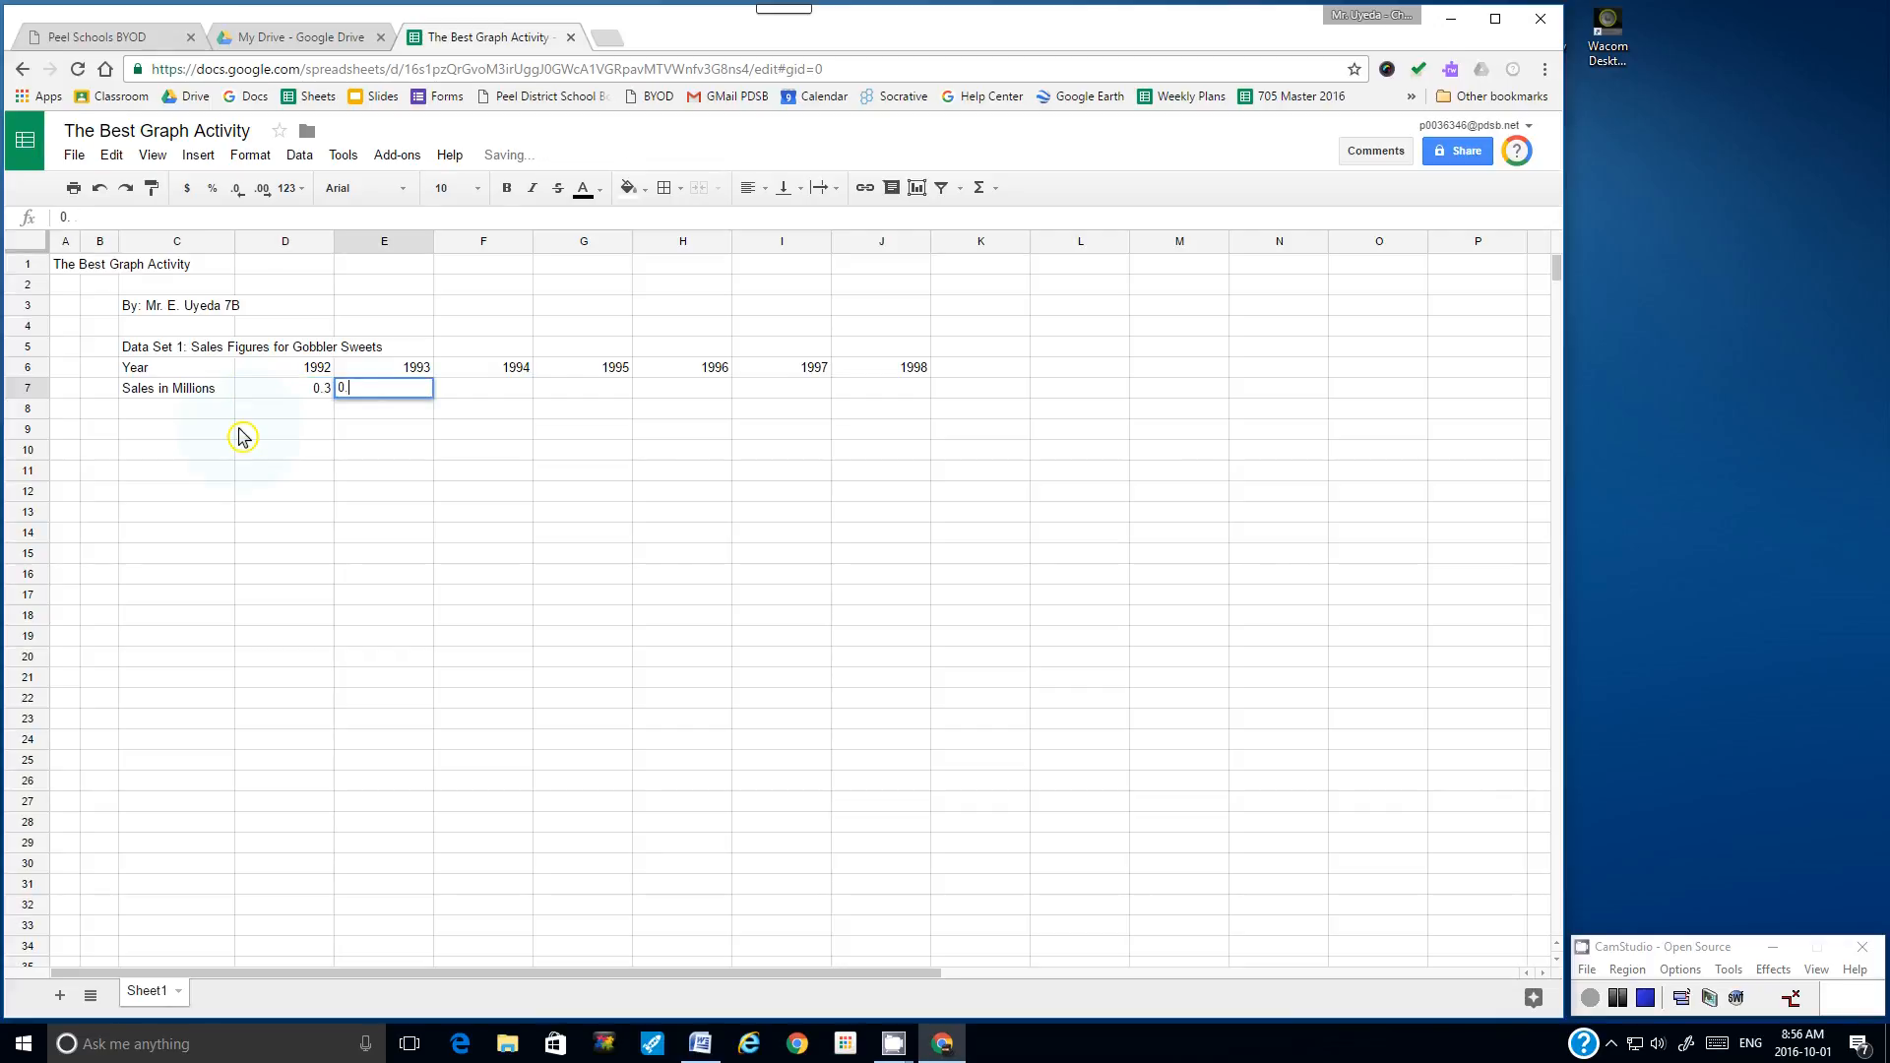
pyautogui.press('Tab')
pyautogui.write('1.2')
pyautogui.press('Tab')
pyautogui.write('1.7')
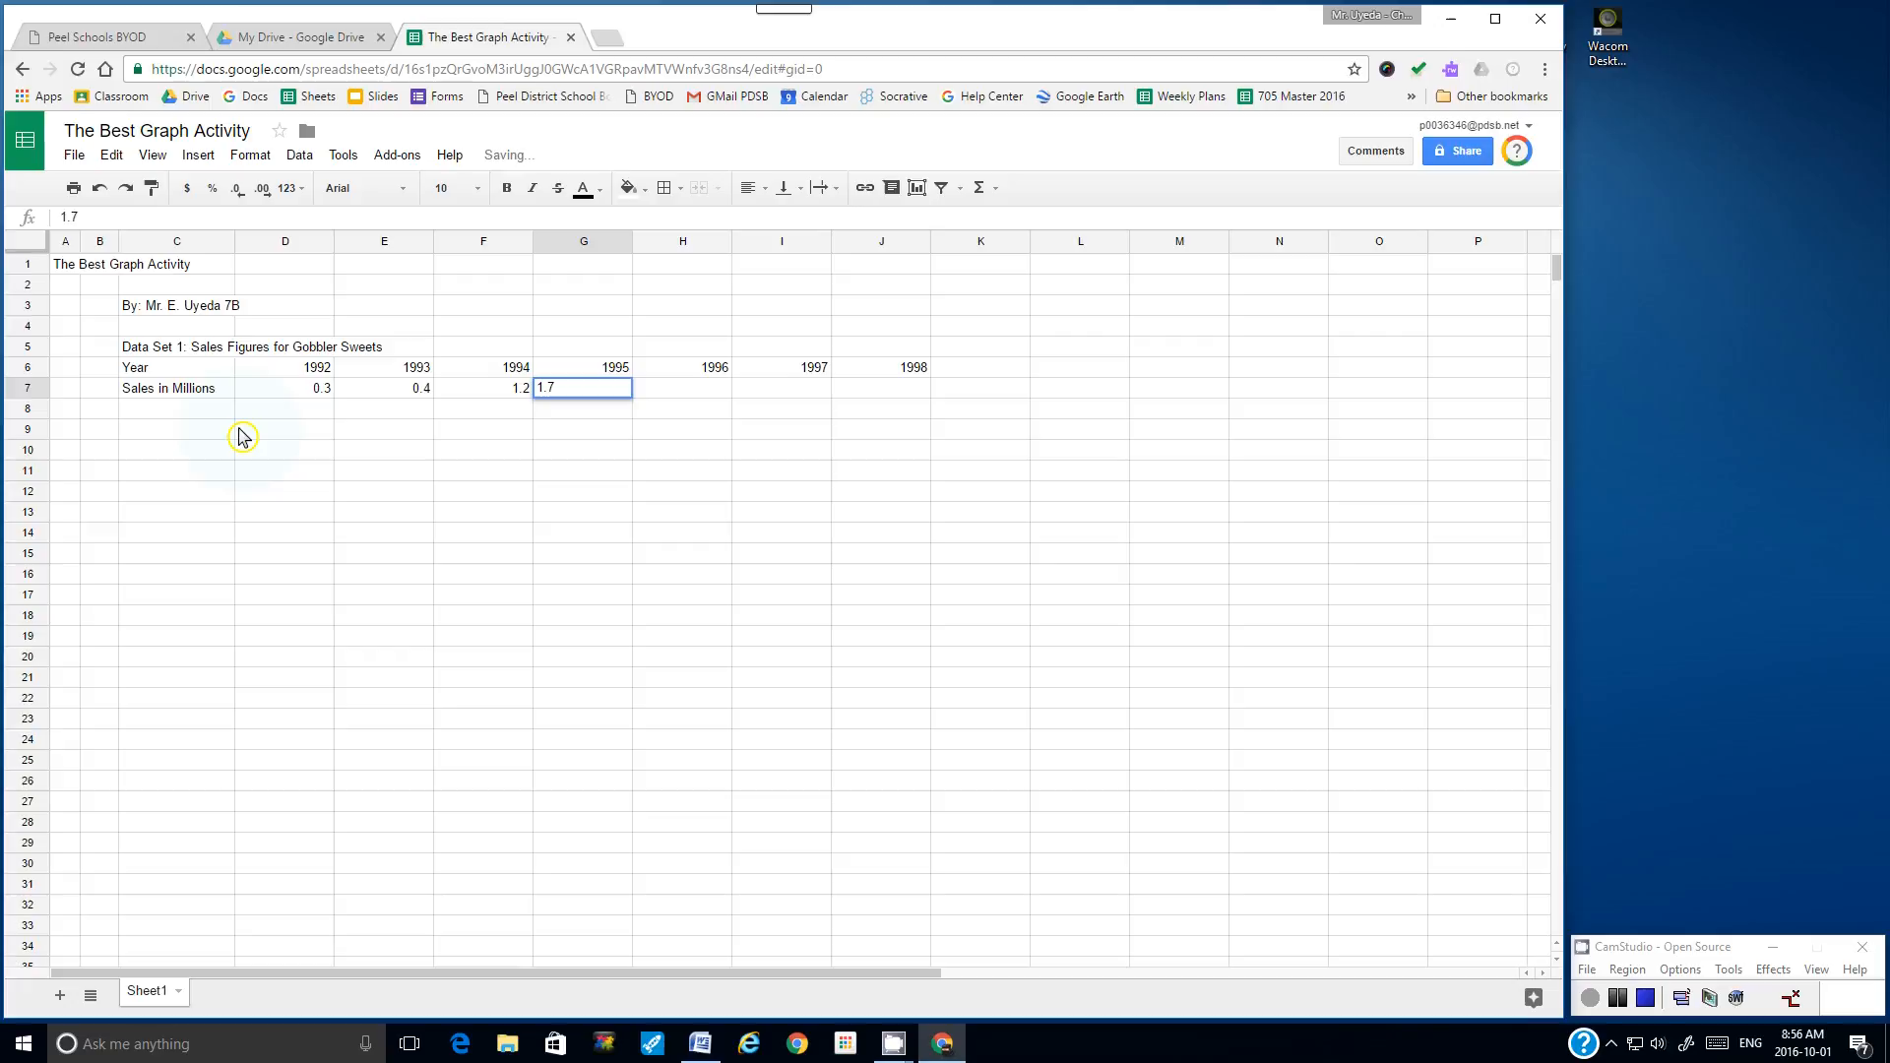
pyautogui.press('Tab')
pyautogui.write('2.9')
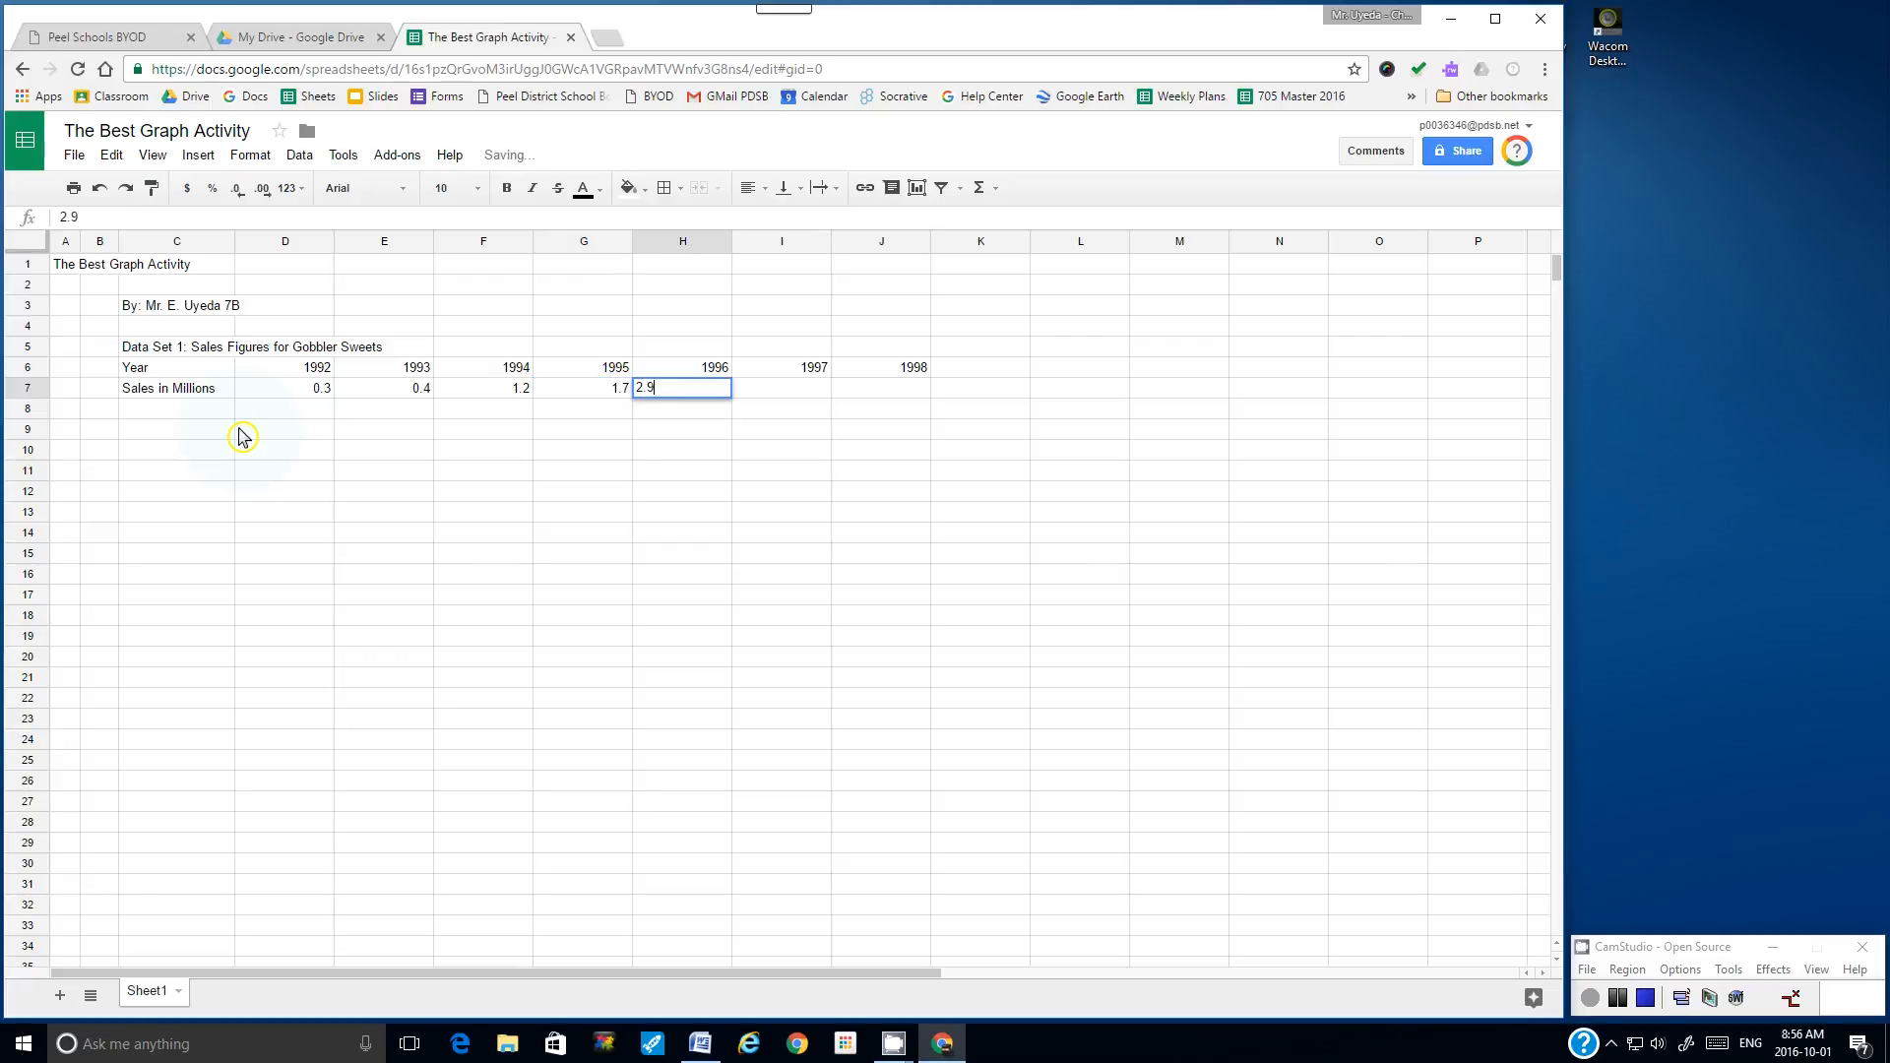
pyautogui.press('Tab')
pyautogui.write('3.2')
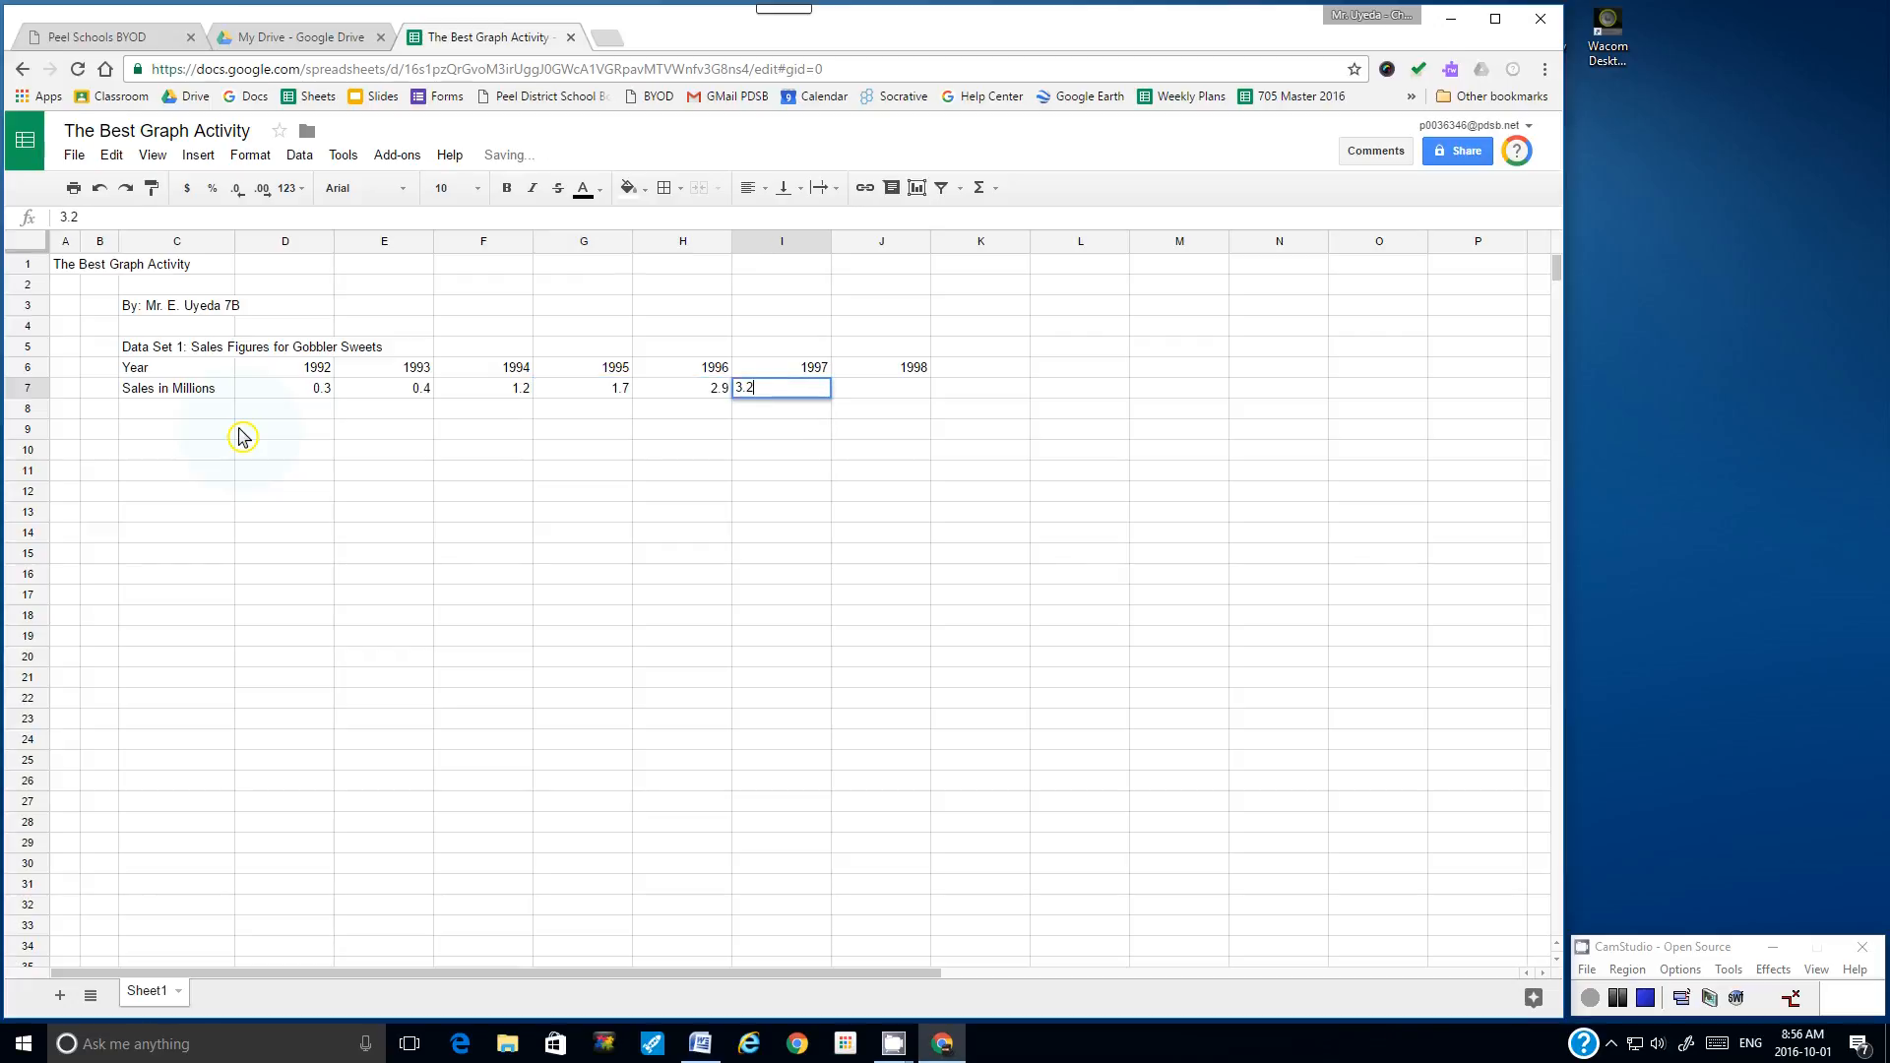
pyautogui.press('Tab')
pyautogui.write('4.1')
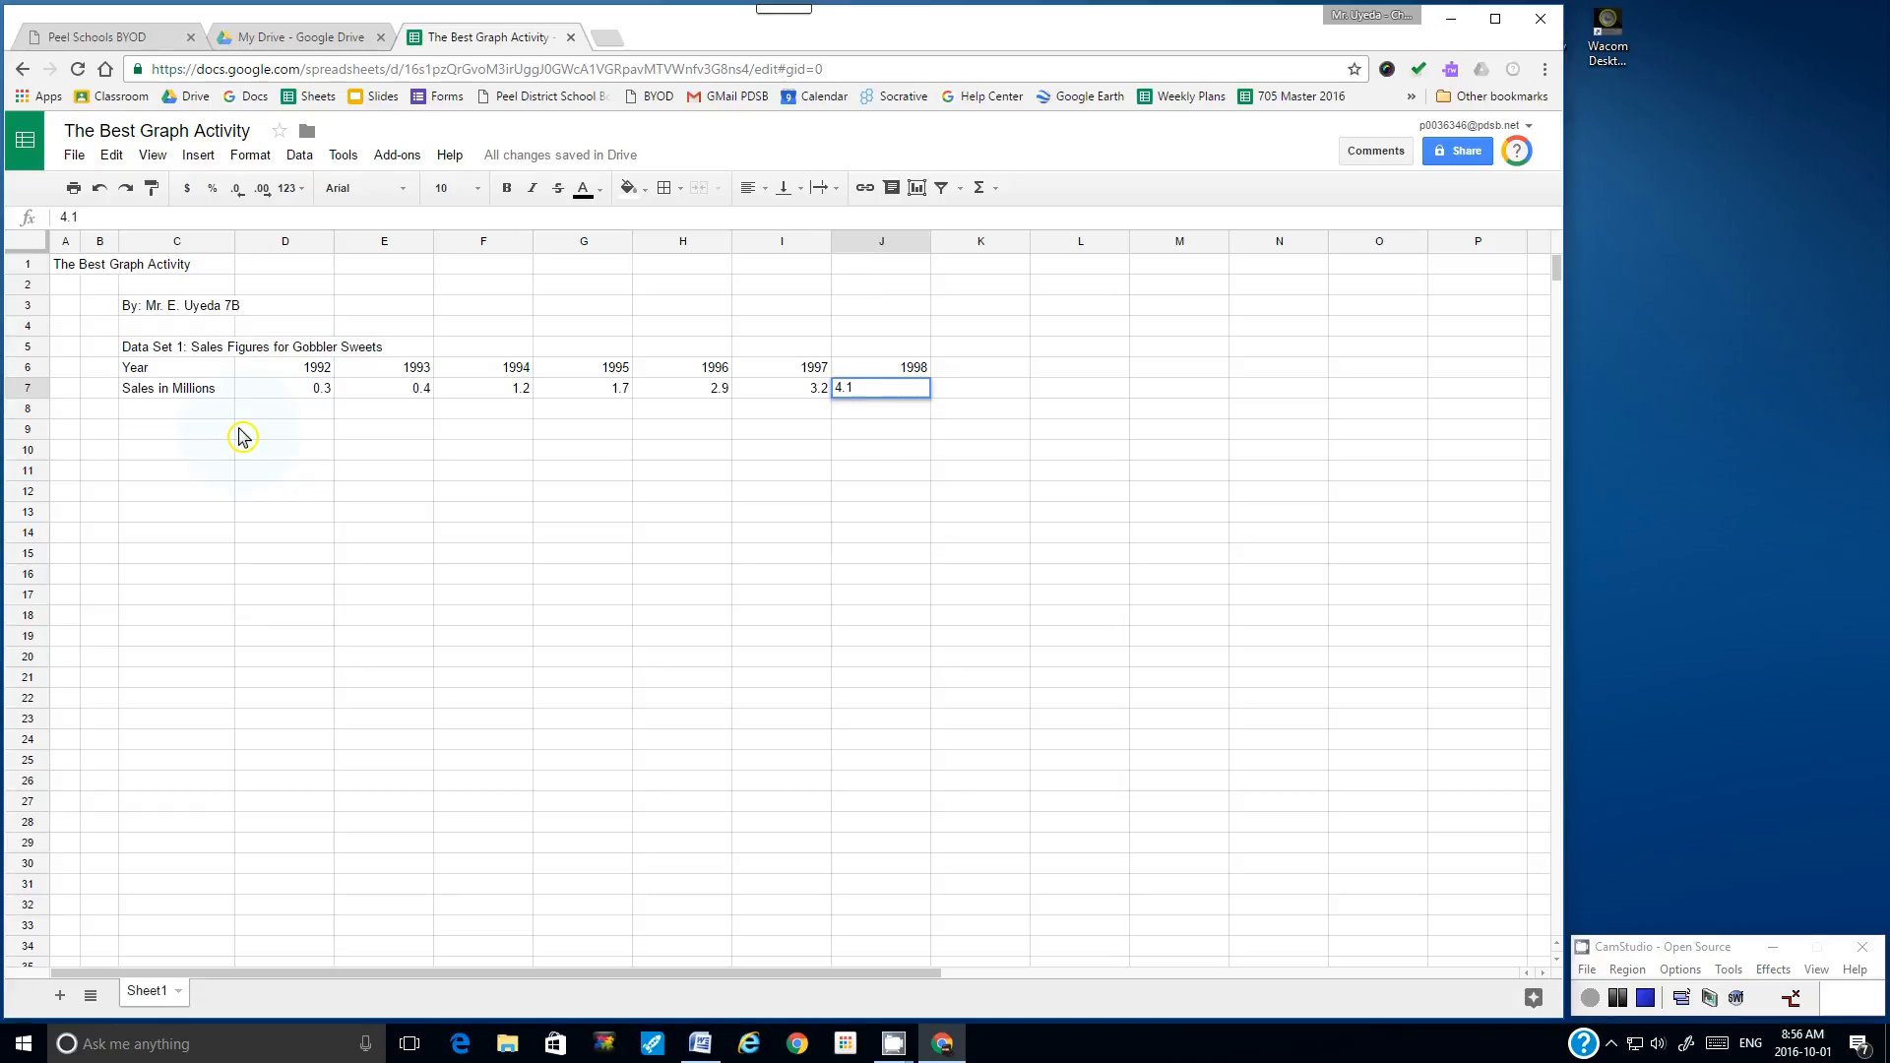
# - Commit the sales value 4.1 in cell J7
pyautogui.press('Return')
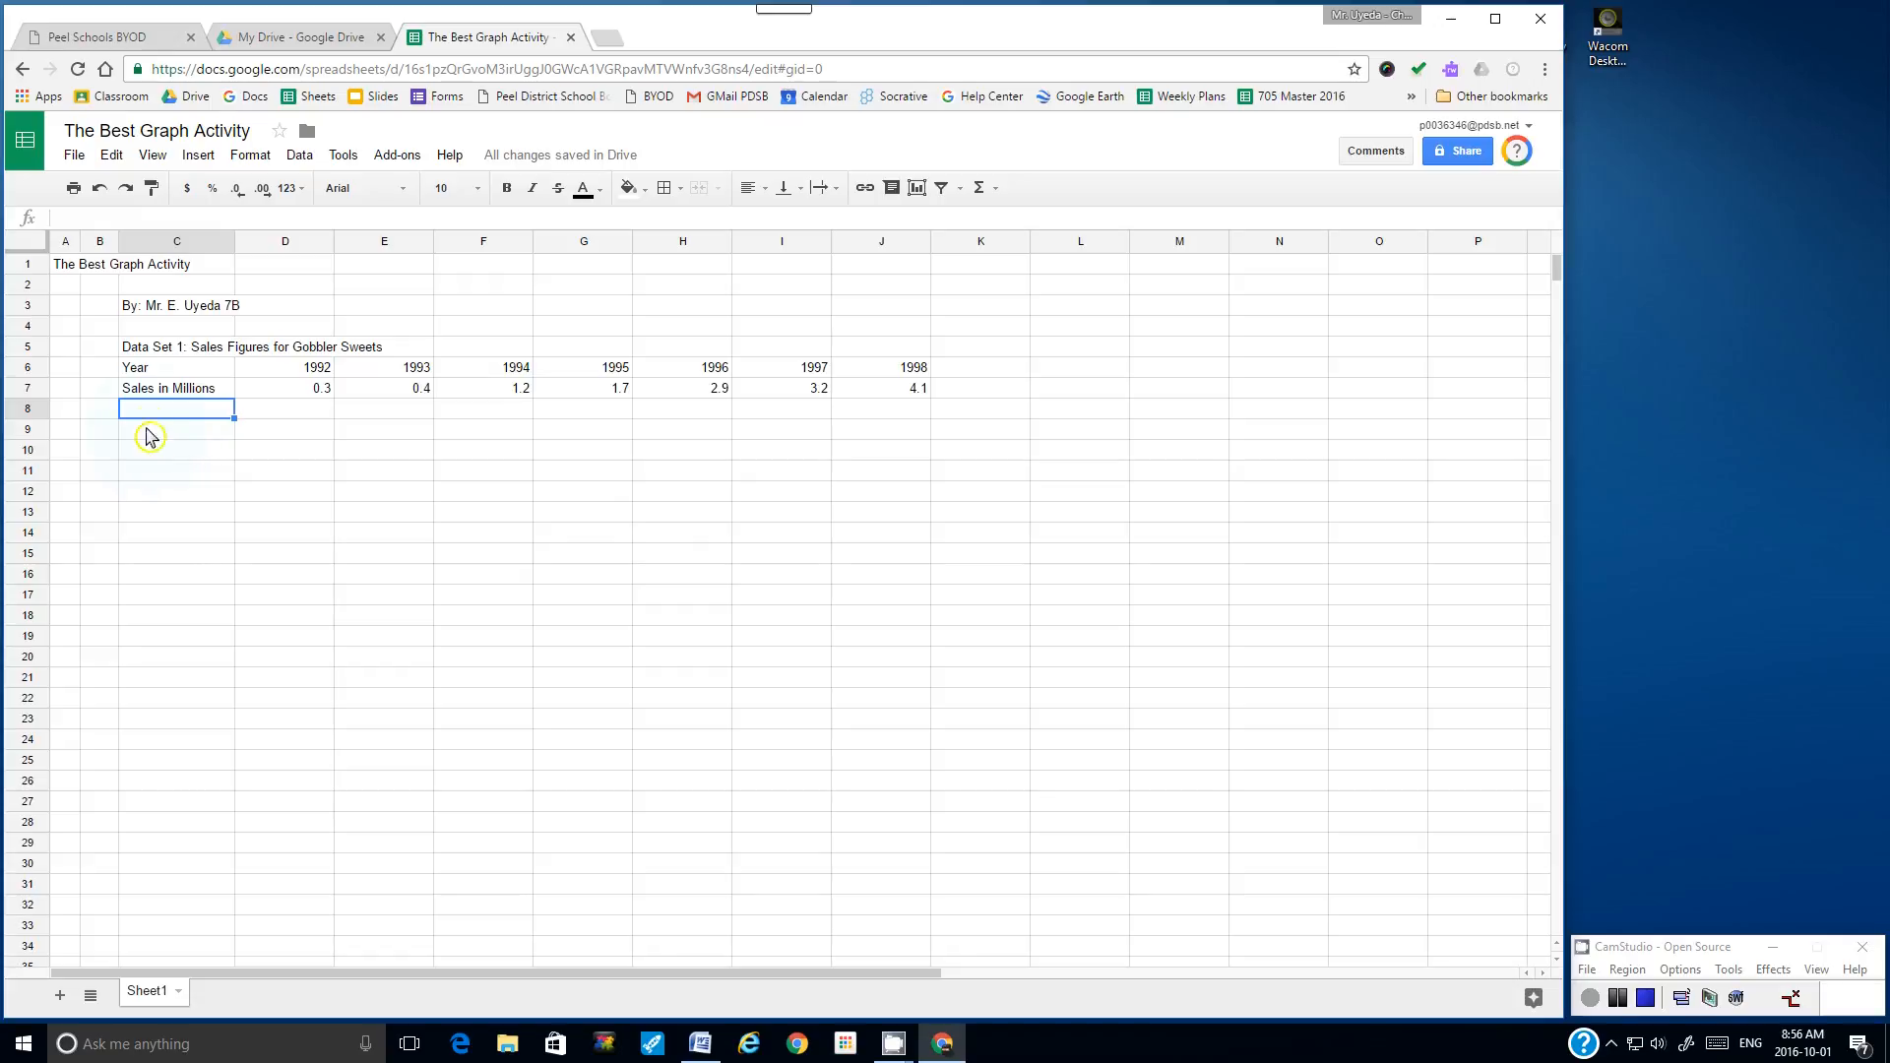
pyautogui.click(171, 371)
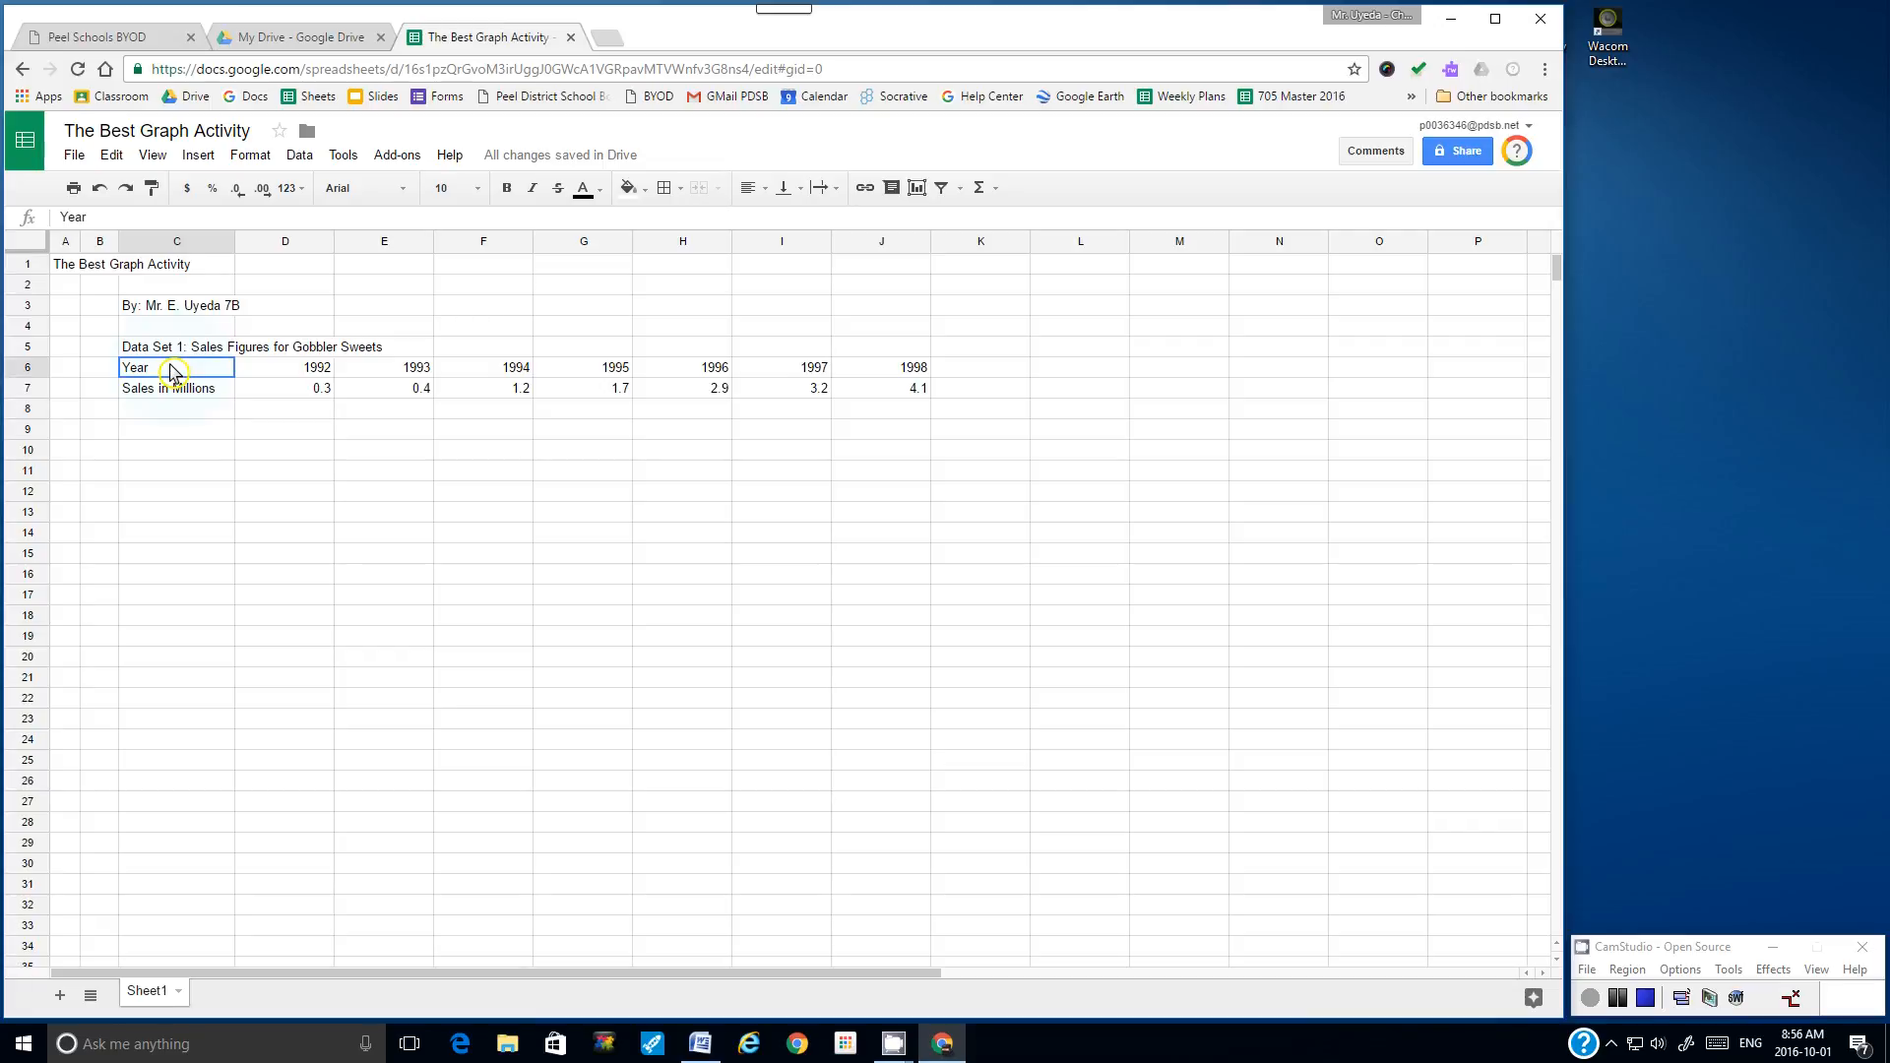
pyautogui.moveTo(171, 371); pyautogui.dragTo(864, 399)
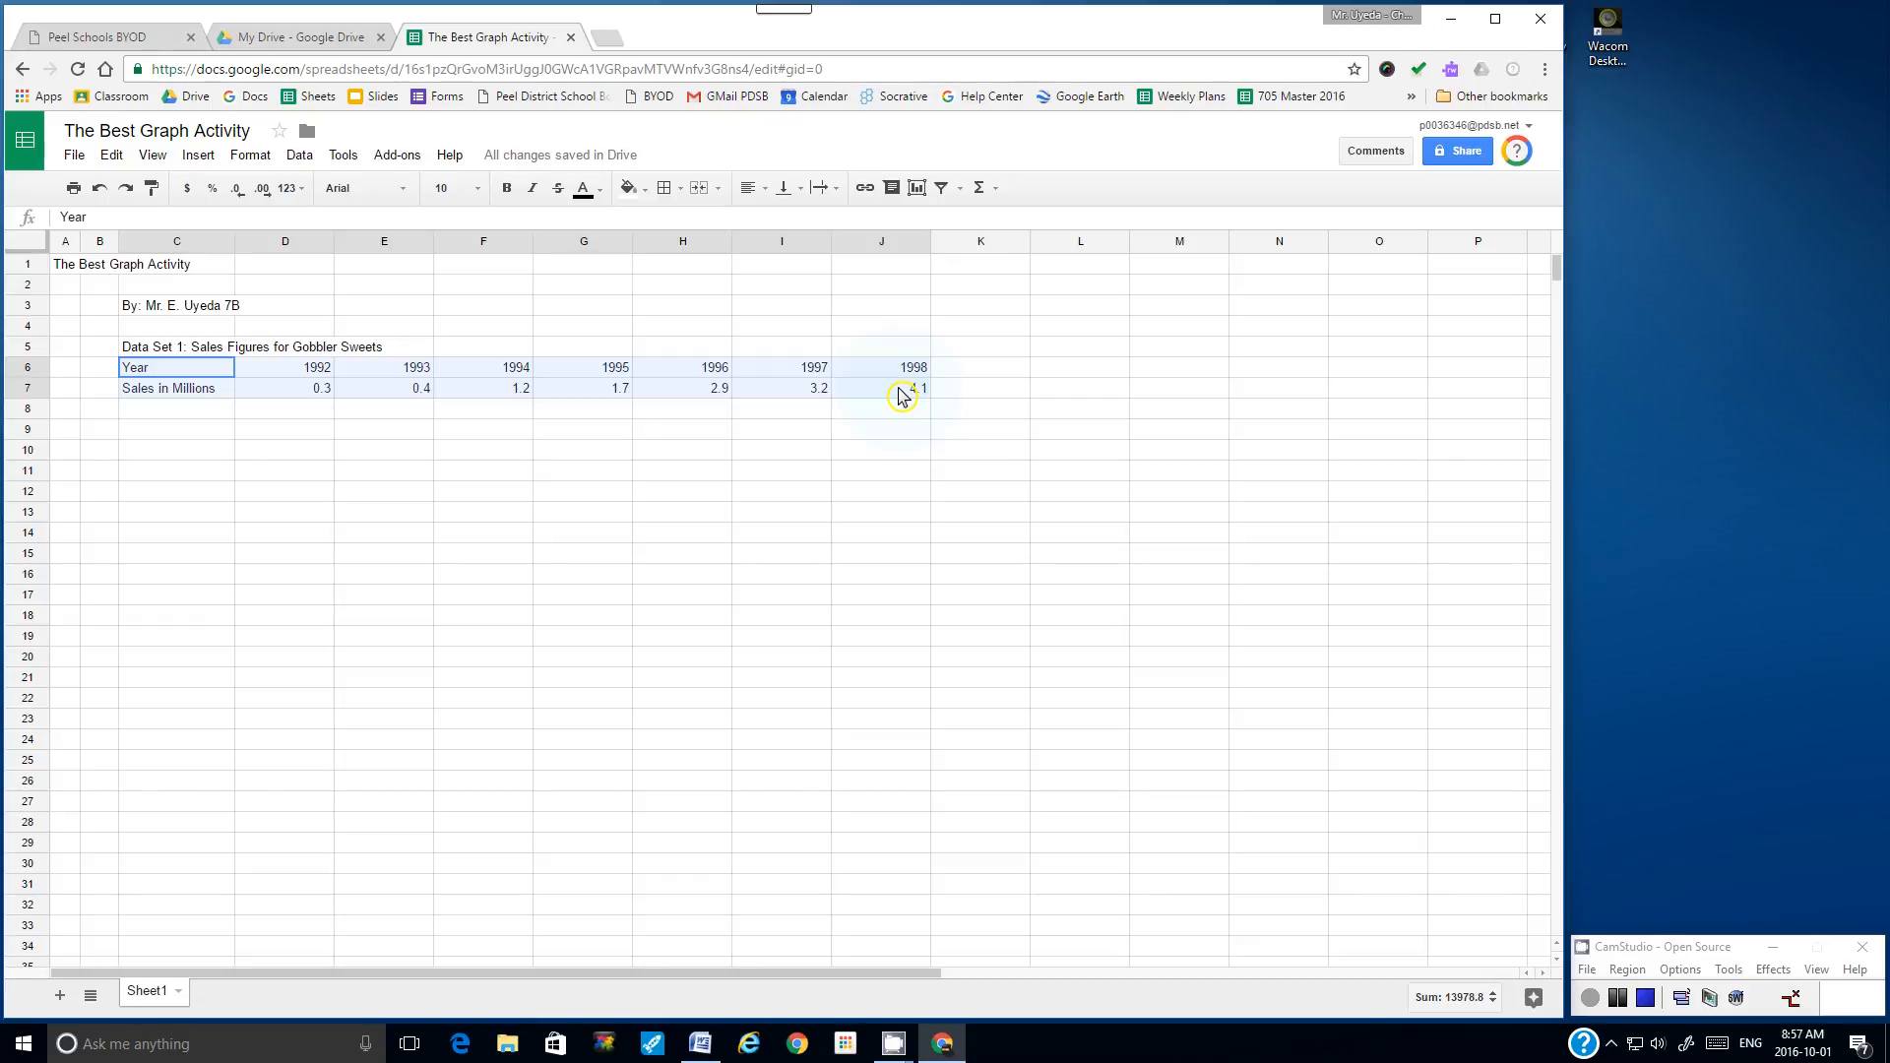
pyautogui.moveTo(901, 395); pyautogui.dragTo(902, 395)
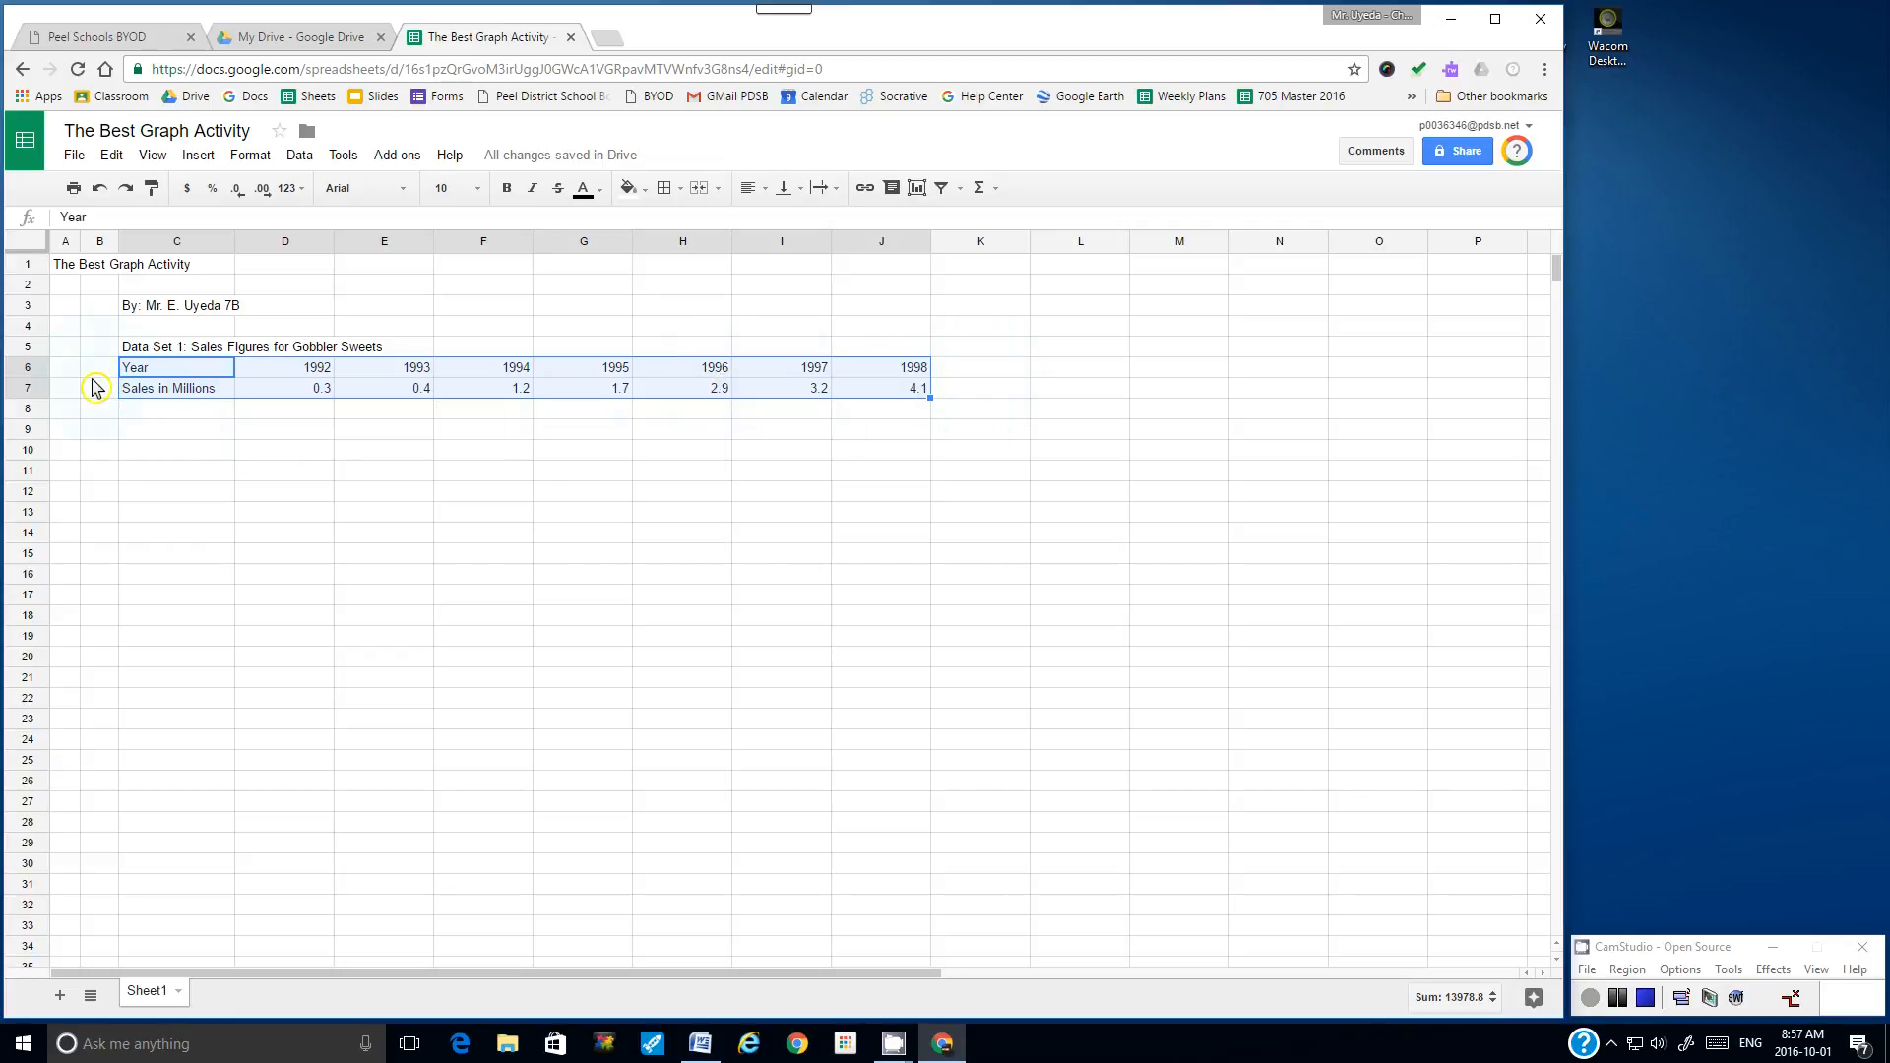
pyautogui.click(202, 451)
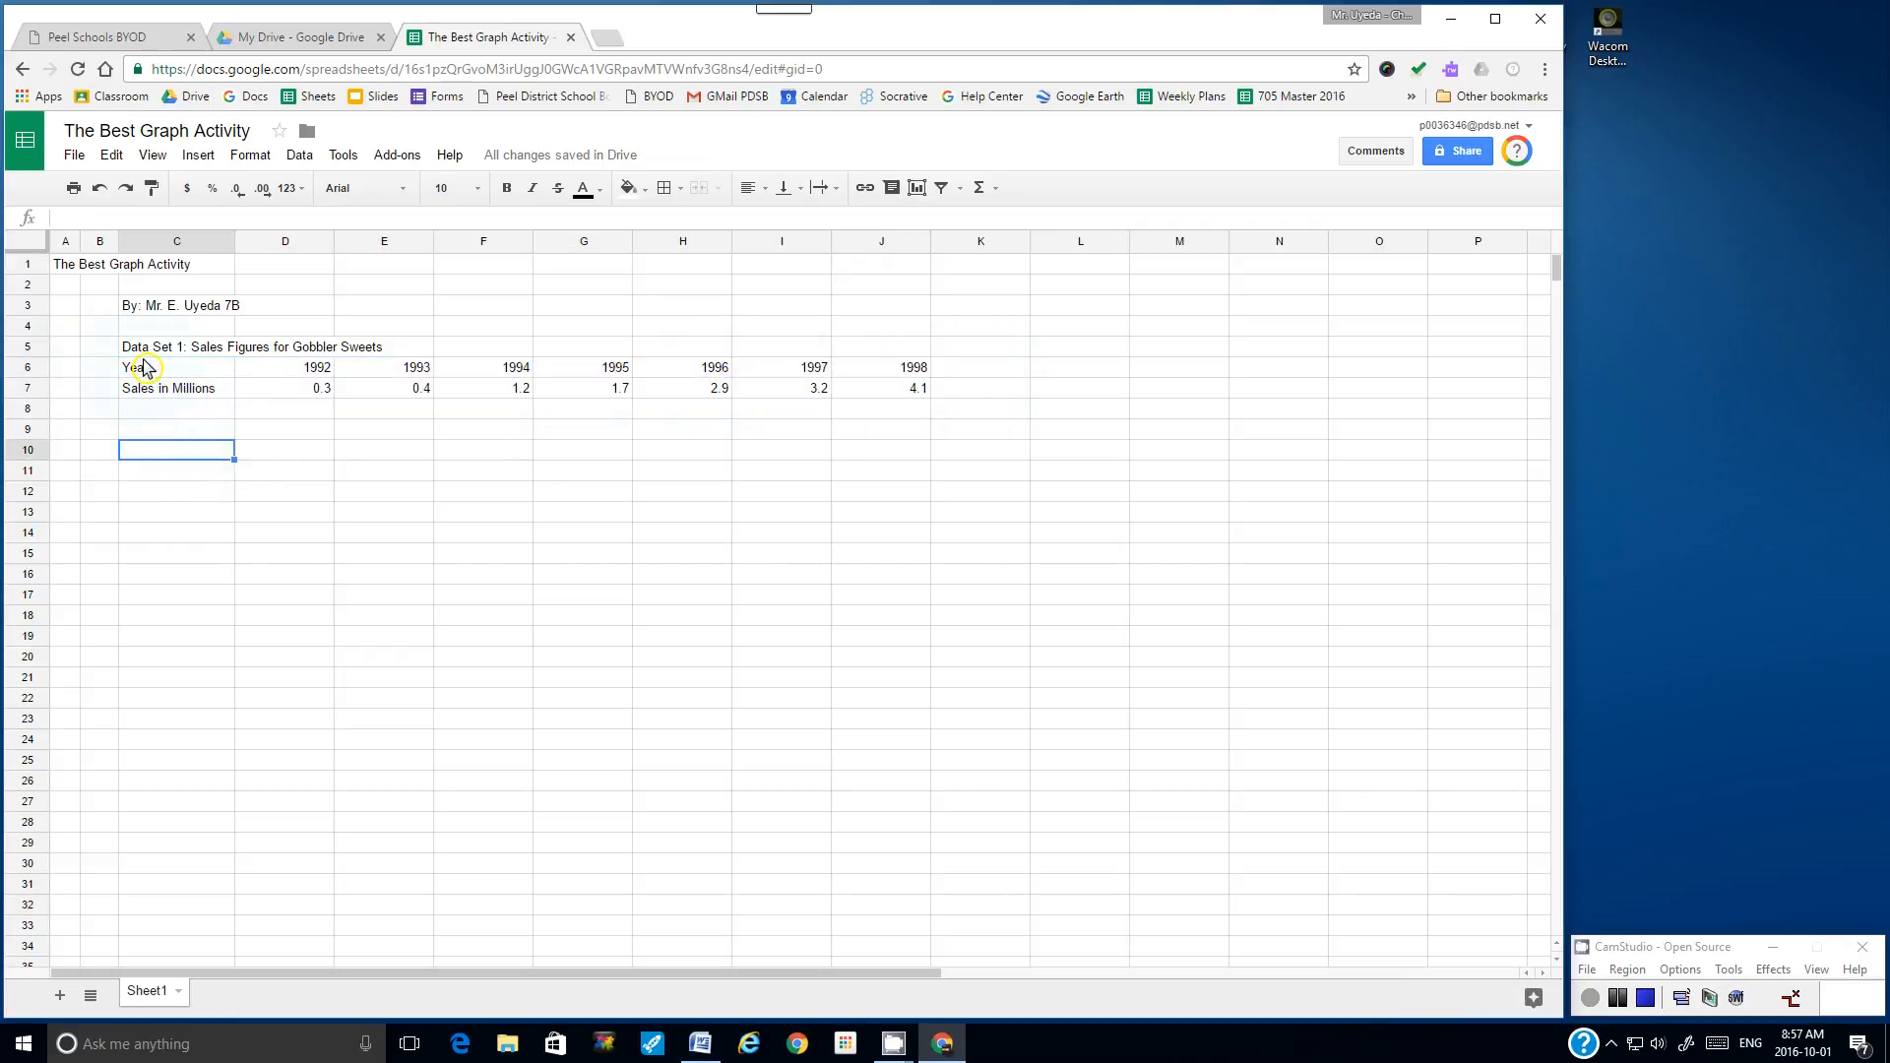
# - Apply all borders to the Year and Sales in Millions table in C6:J7
pyautogui.click(145, 377)
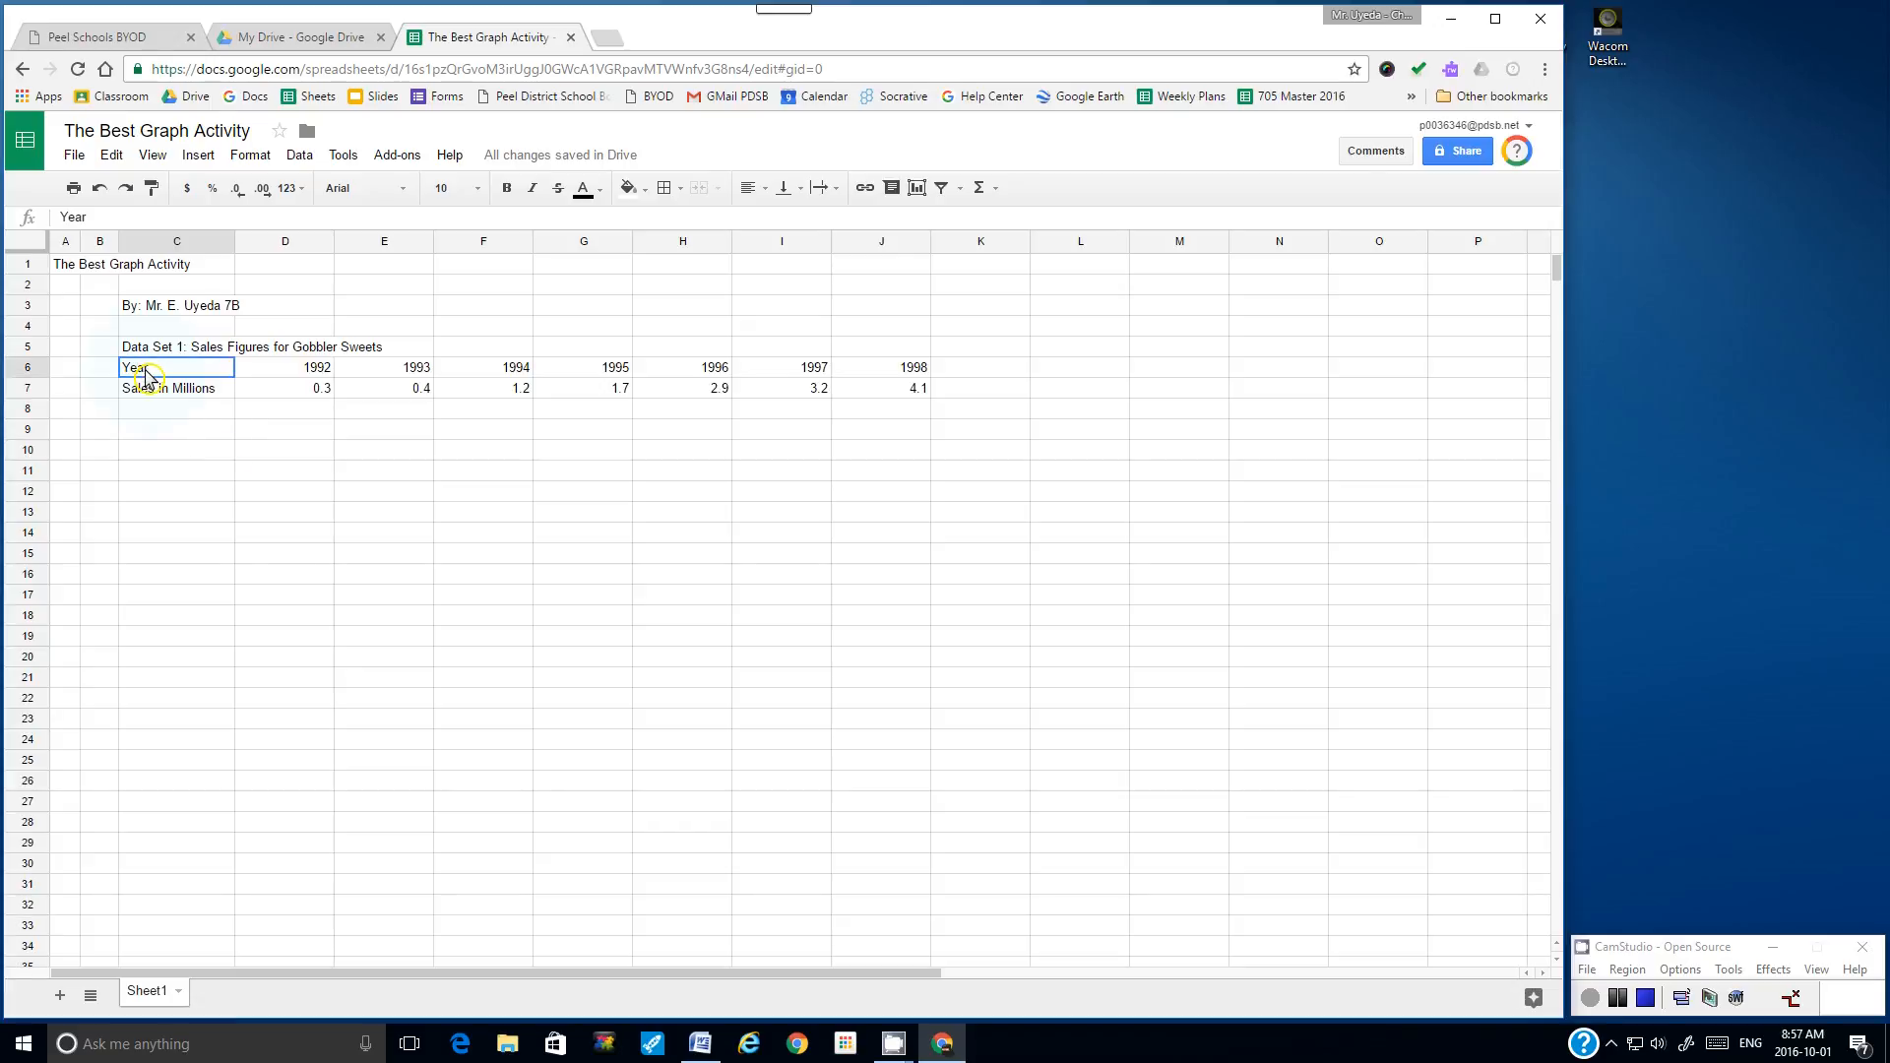
pyautogui.moveTo(146, 377); pyautogui.dragTo(888, 393)
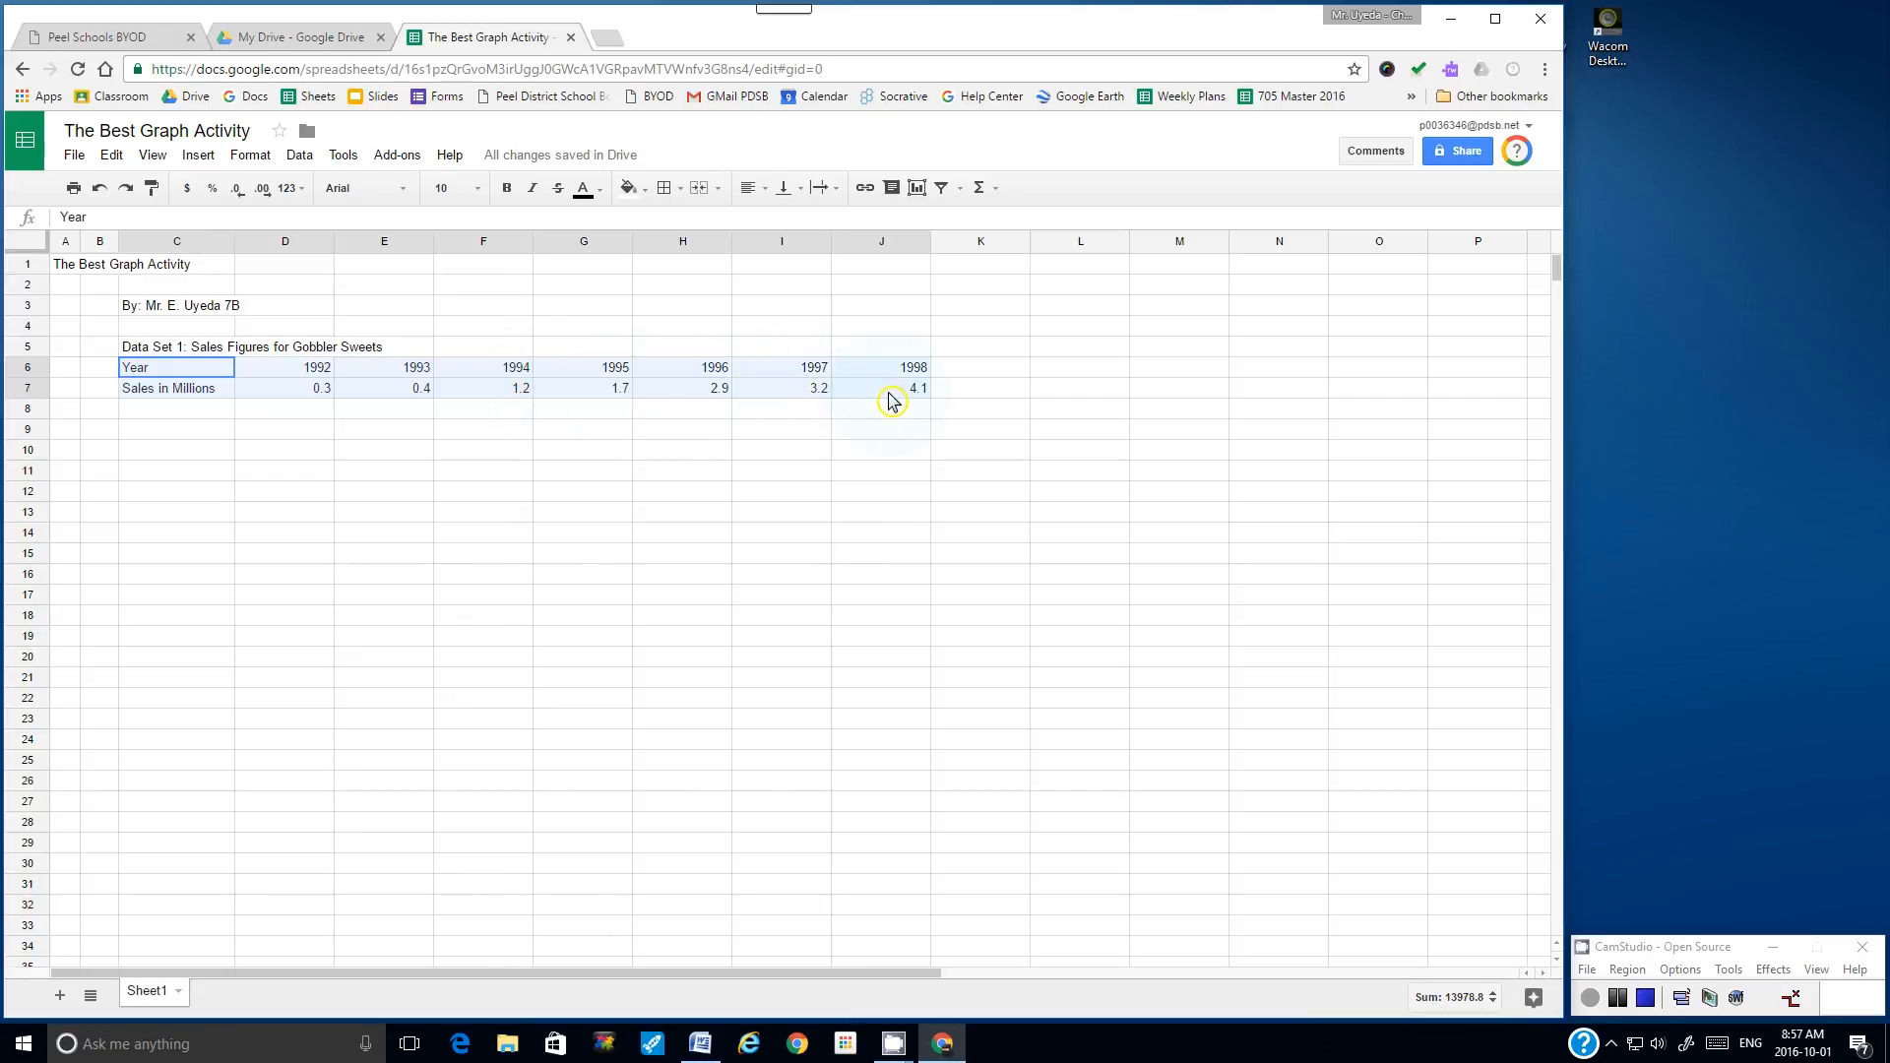
pyautogui.moveTo(888, 398); pyautogui.dragTo(888, 398)
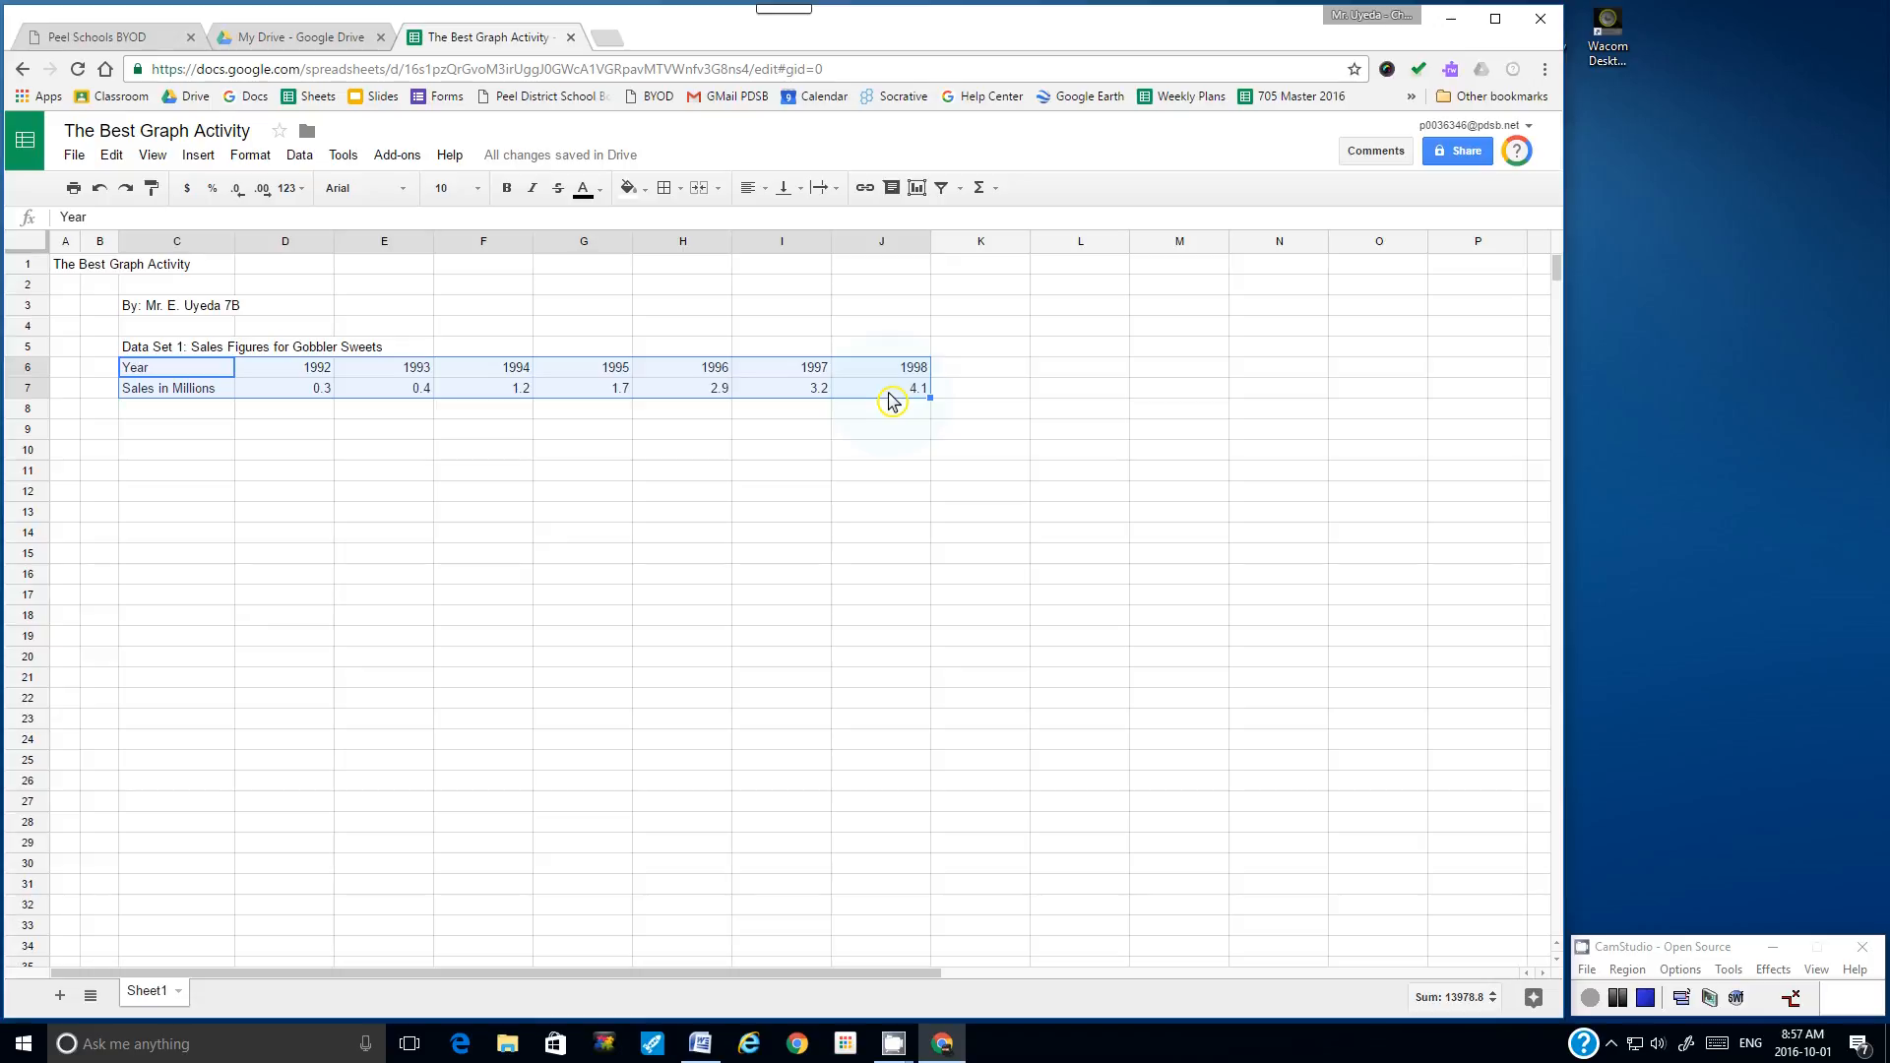
pyautogui.click(682, 194)
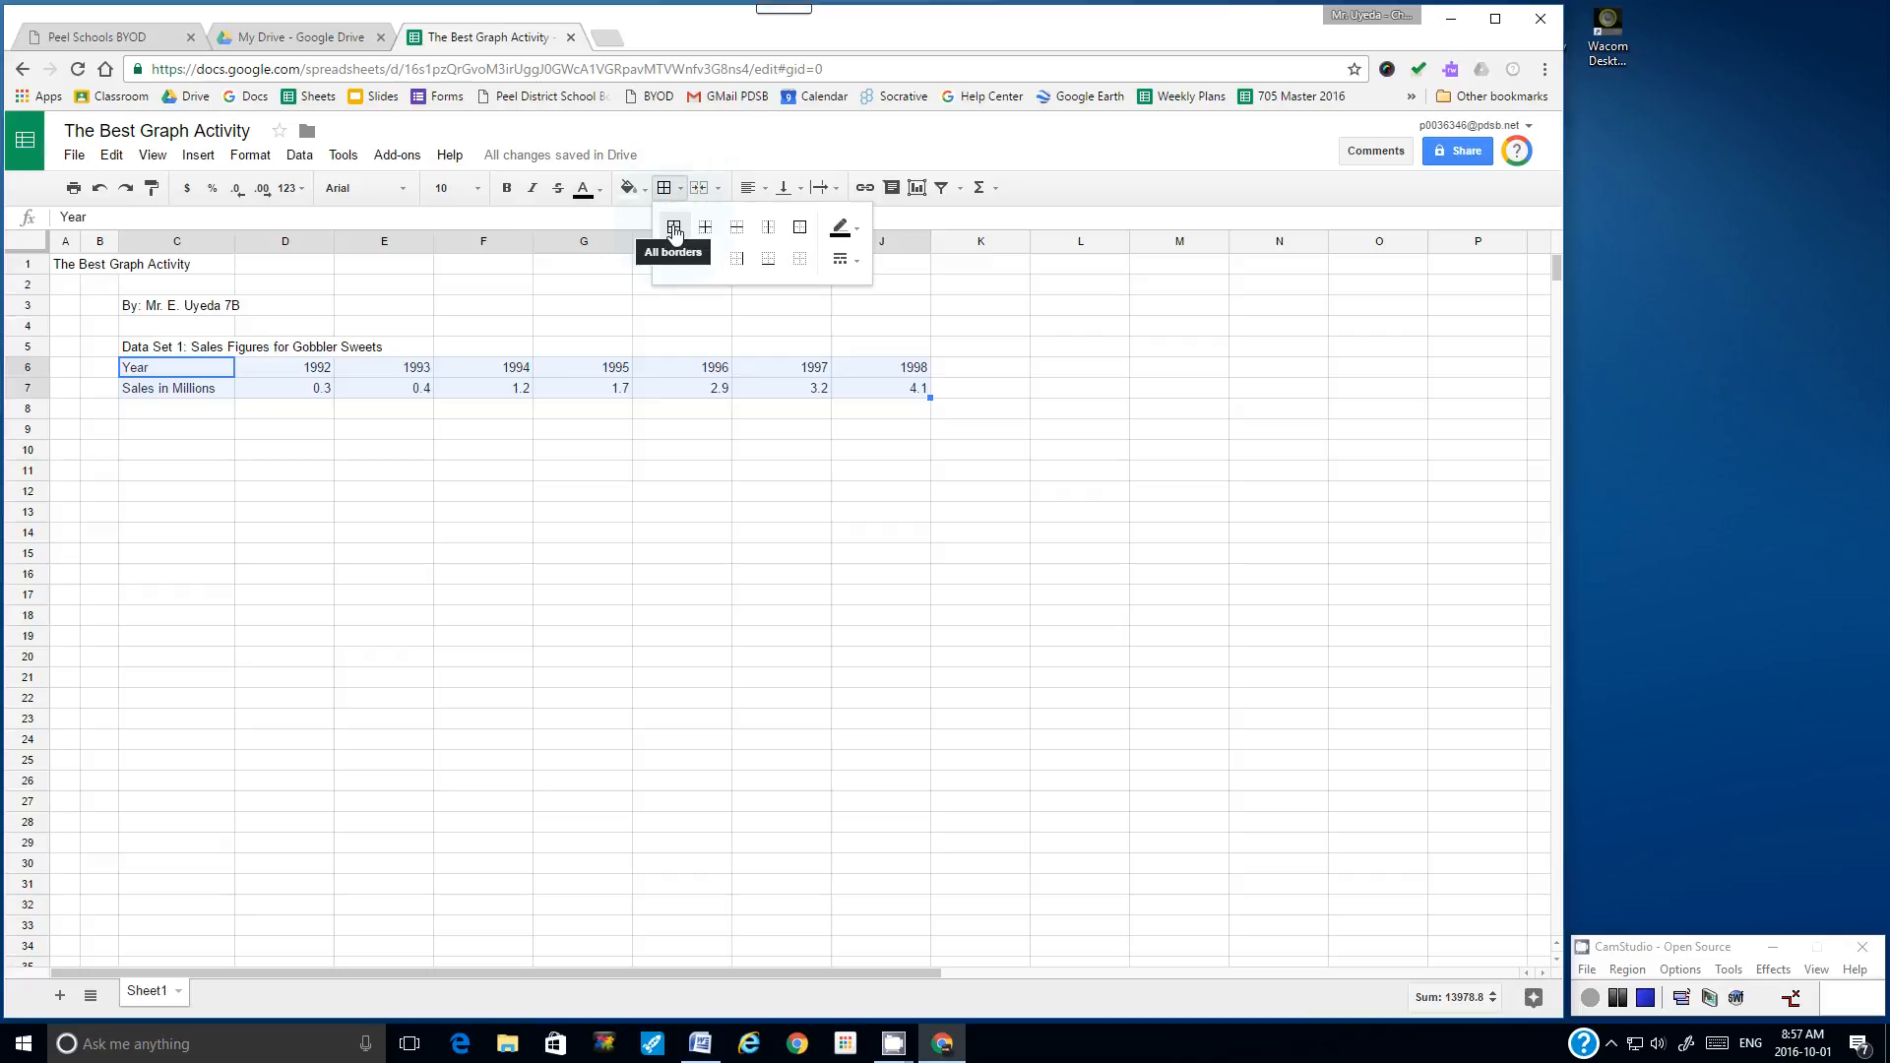
pyautogui.click(674, 232)
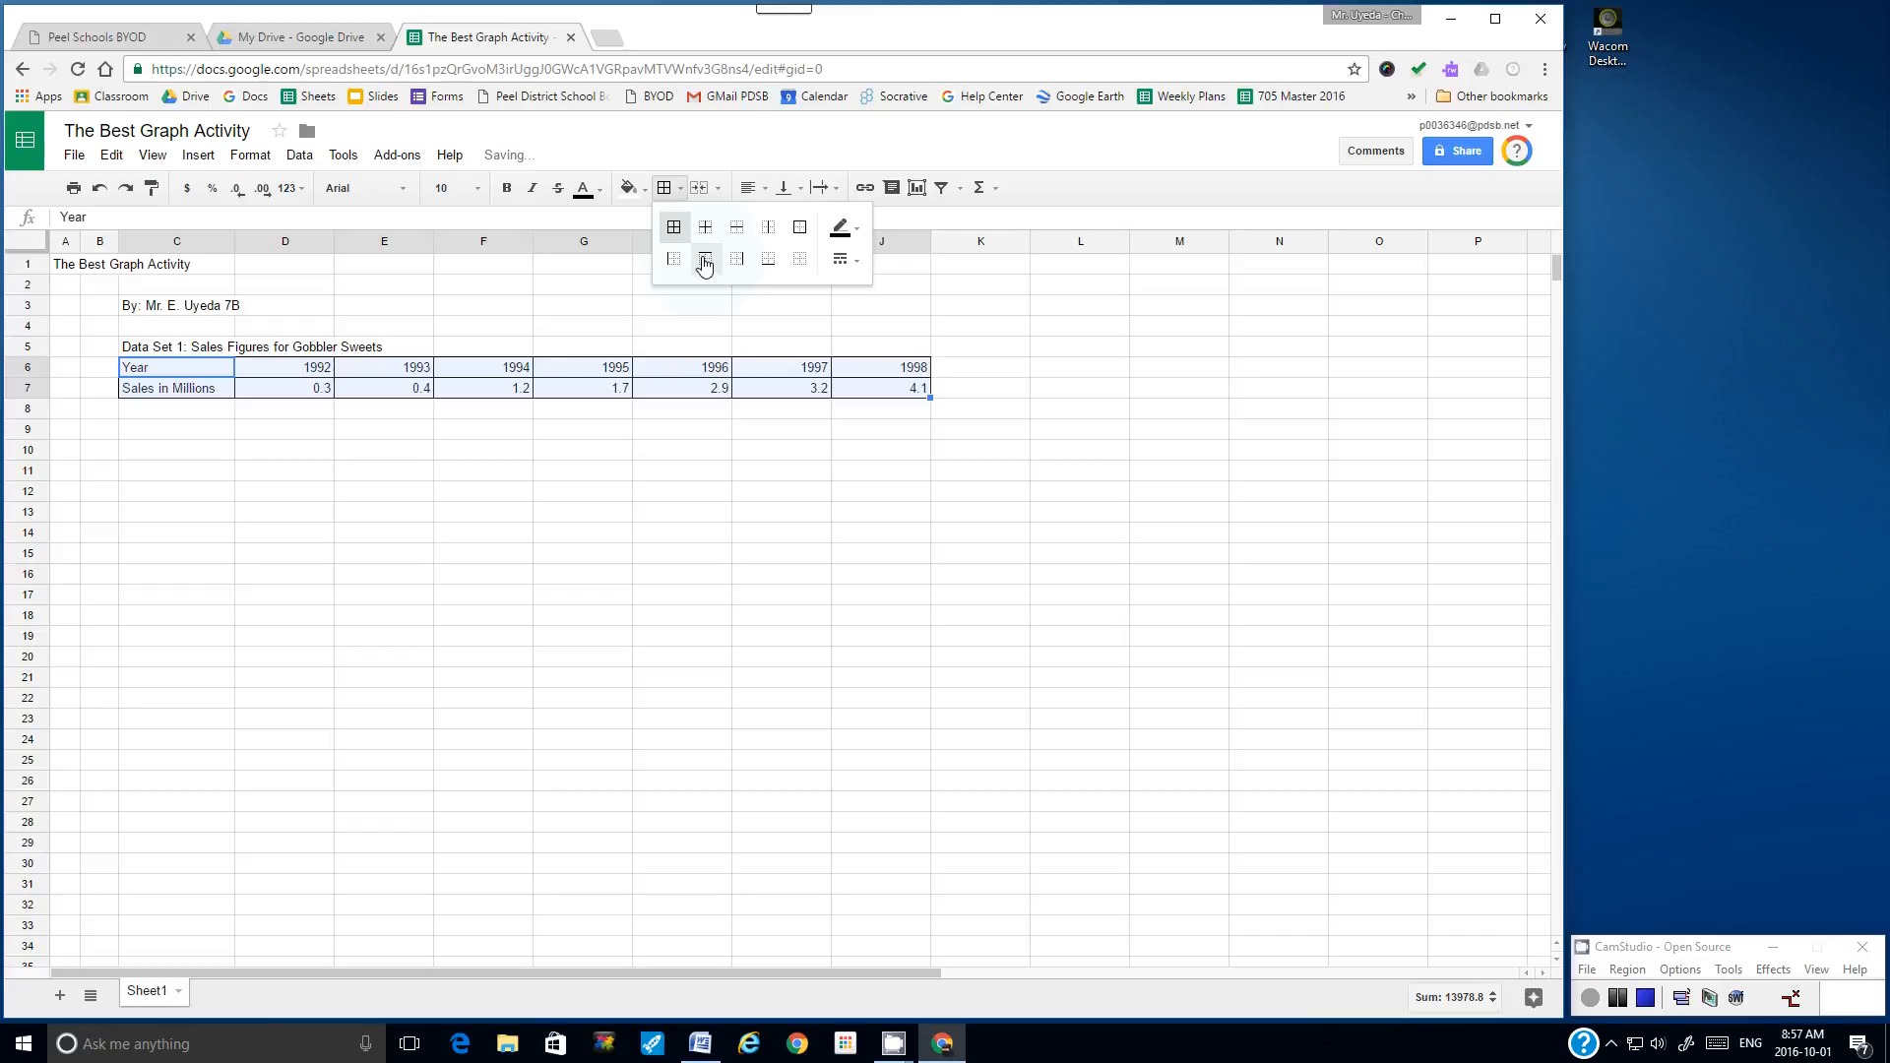
pyautogui.click(1011, 375)
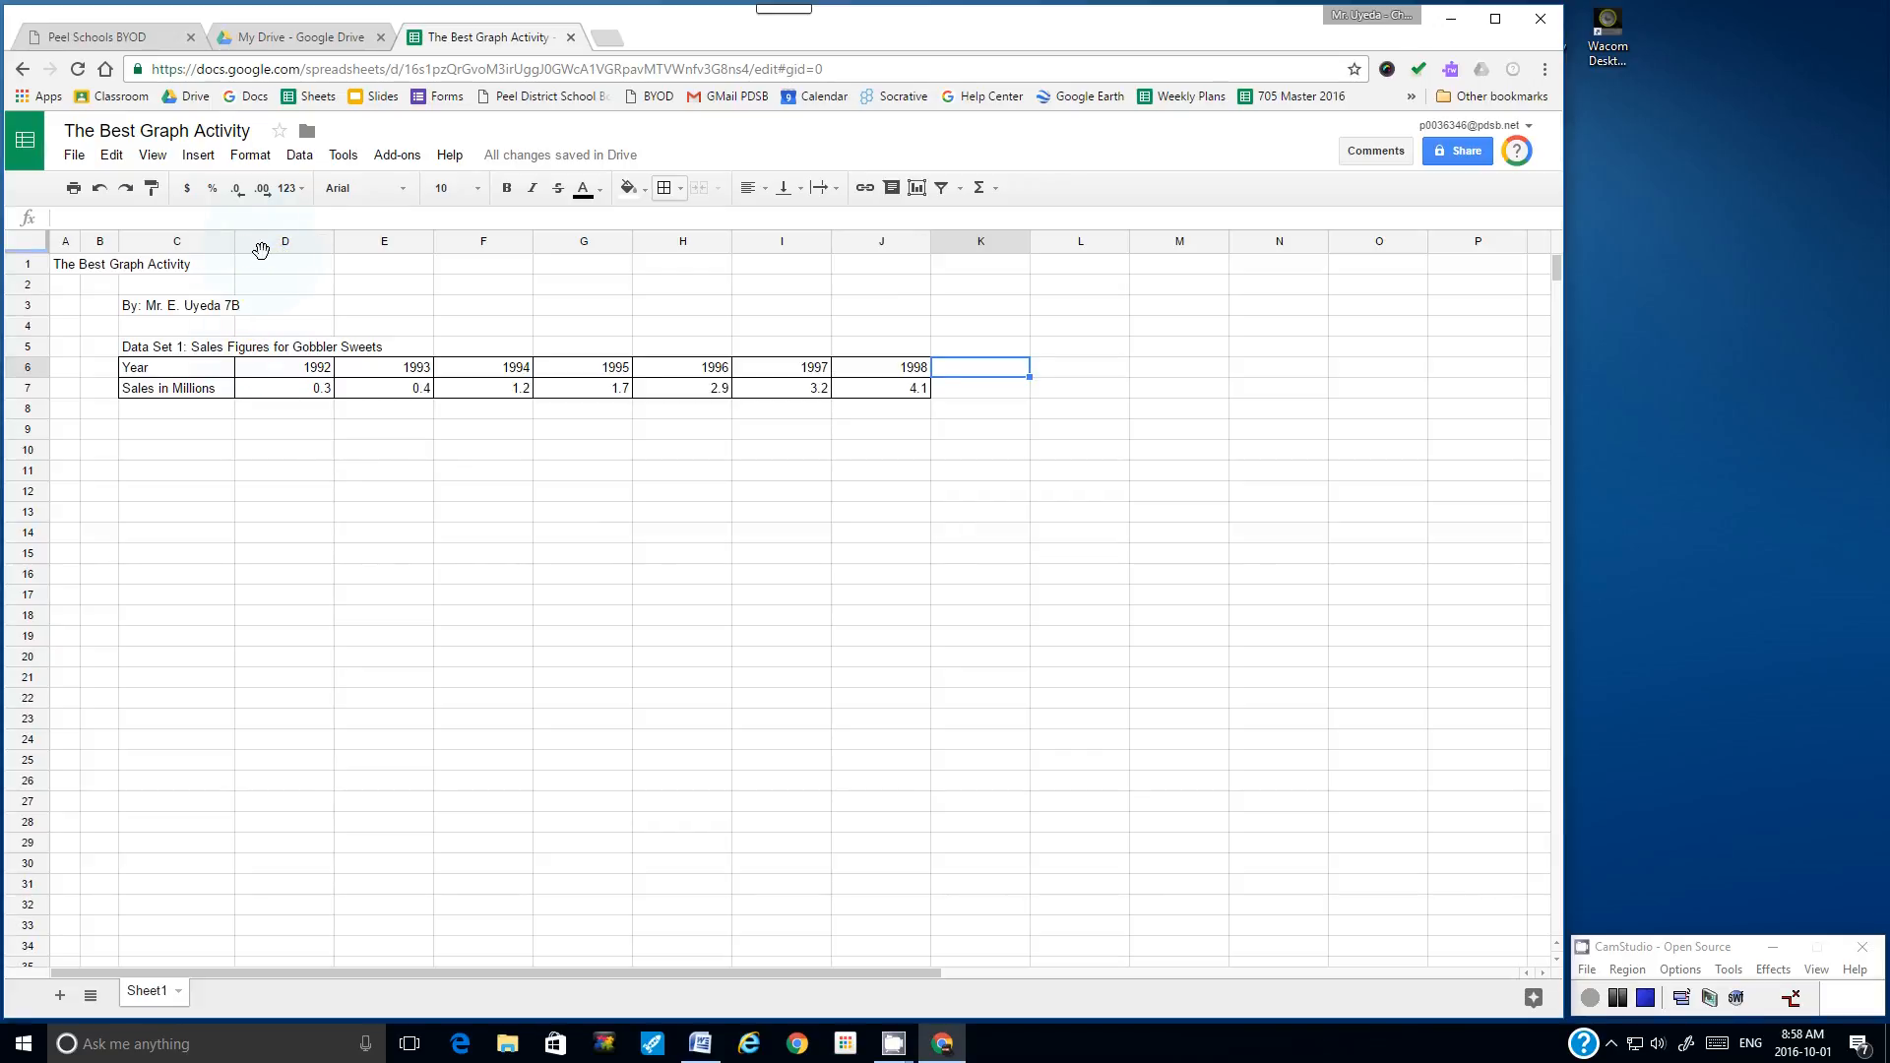
pyautogui.moveTo(261, 251); pyautogui.dragTo(424, 254)
pyautogui.moveTo(268, 246); pyautogui.dragTo(903, 299)
pyautogui.click(994, 307)
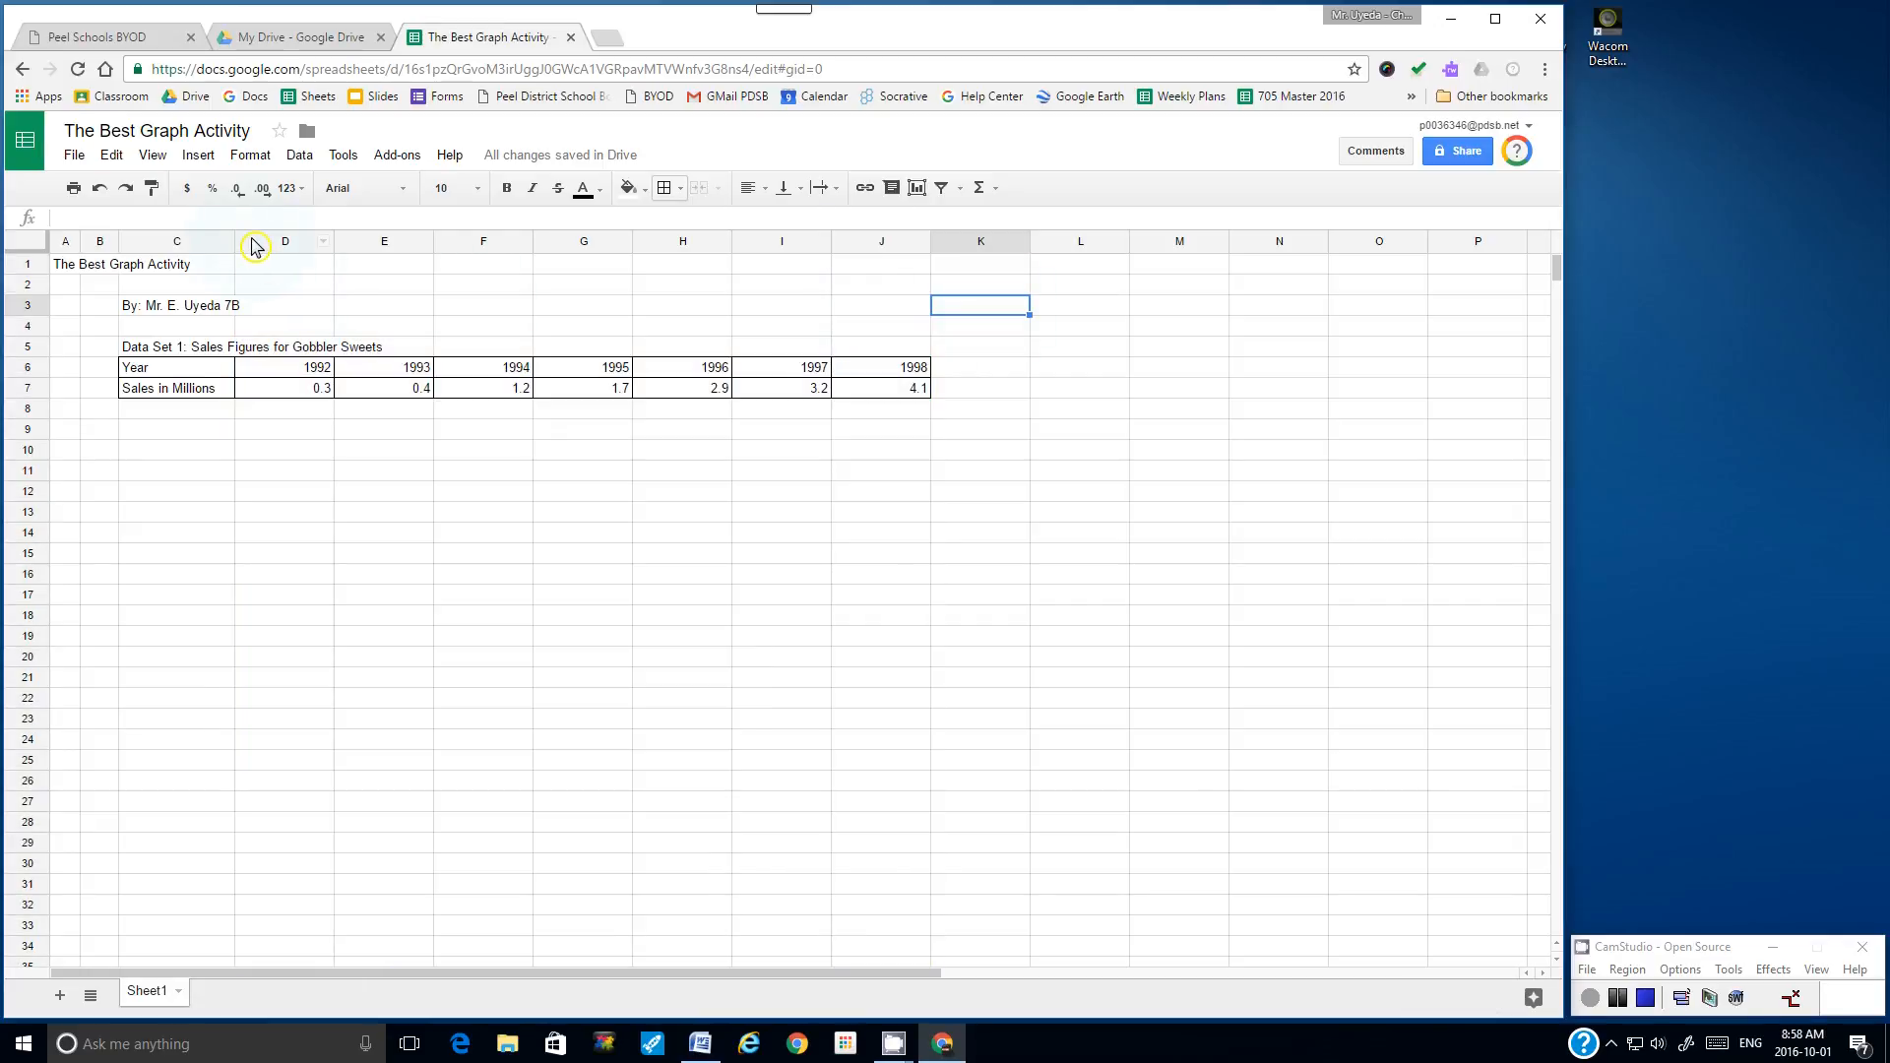
pyautogui.moveTo(254, 246); pyautogui.dragTo(852, 321)
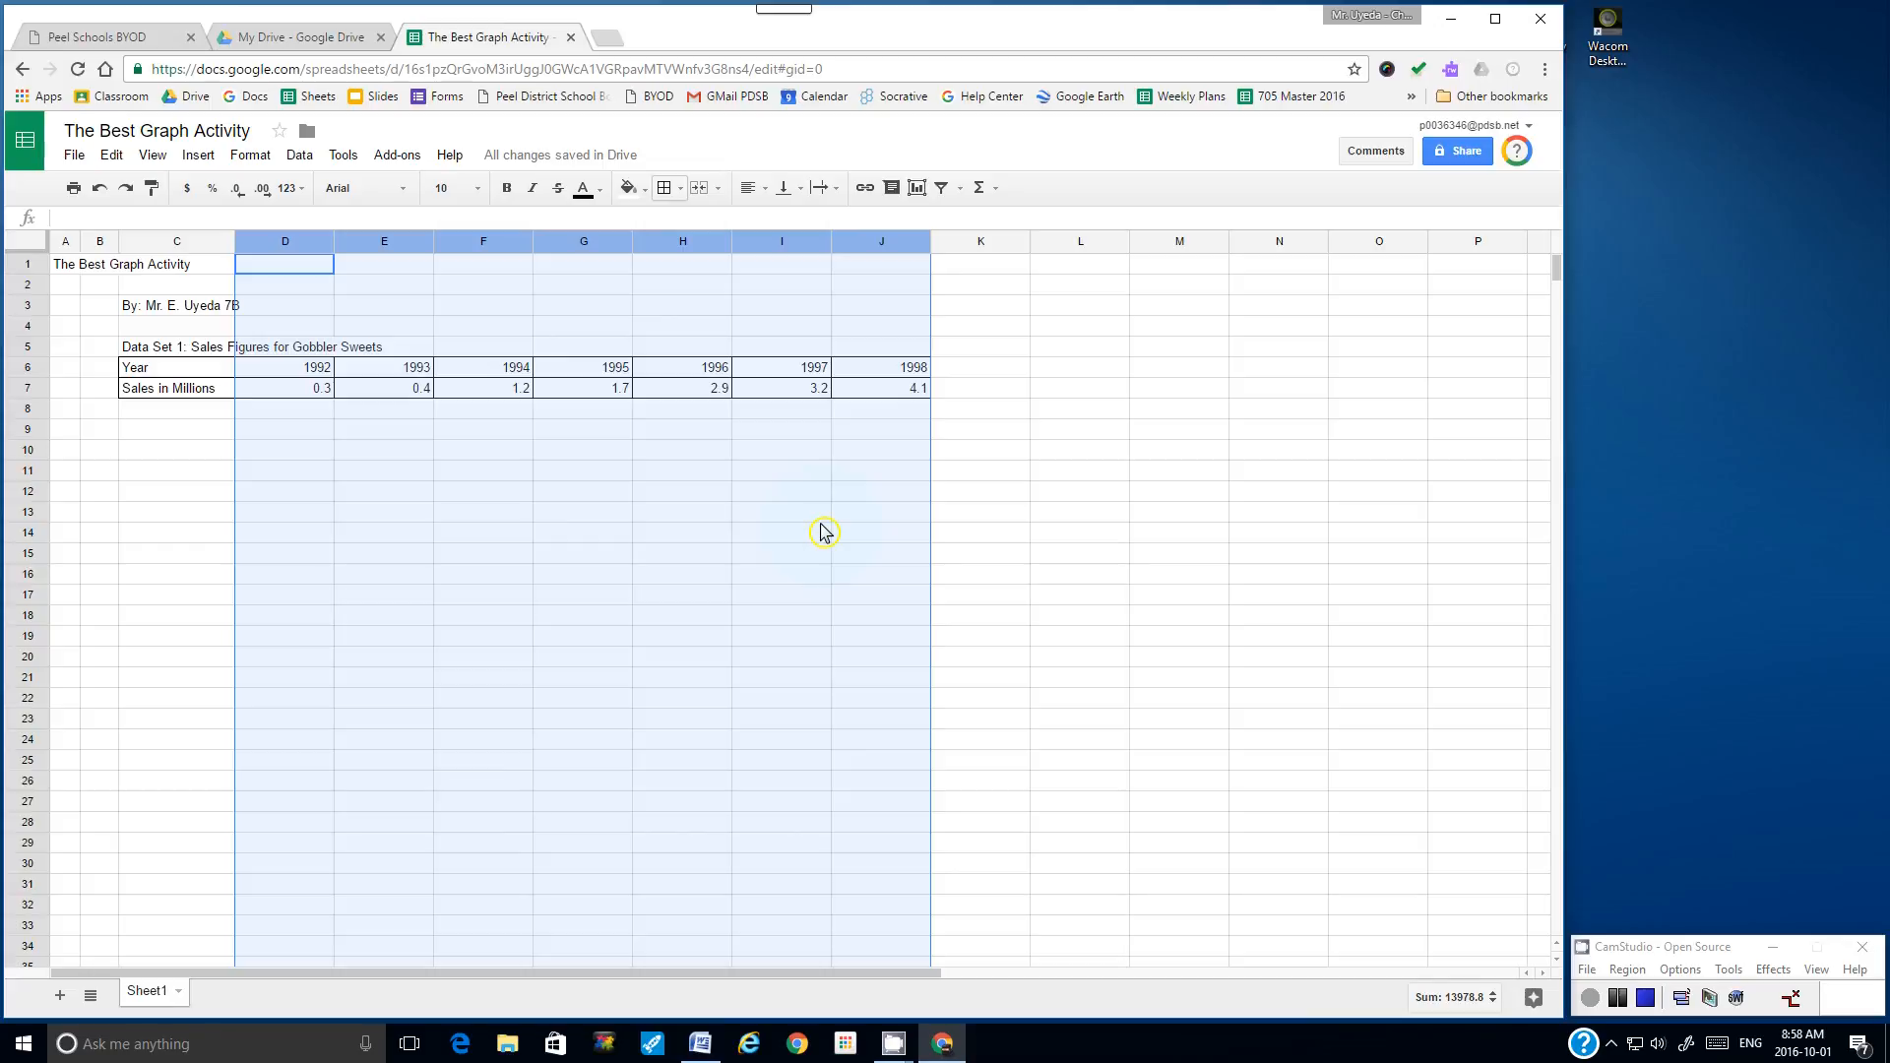
pyautogui.click(952, 391)
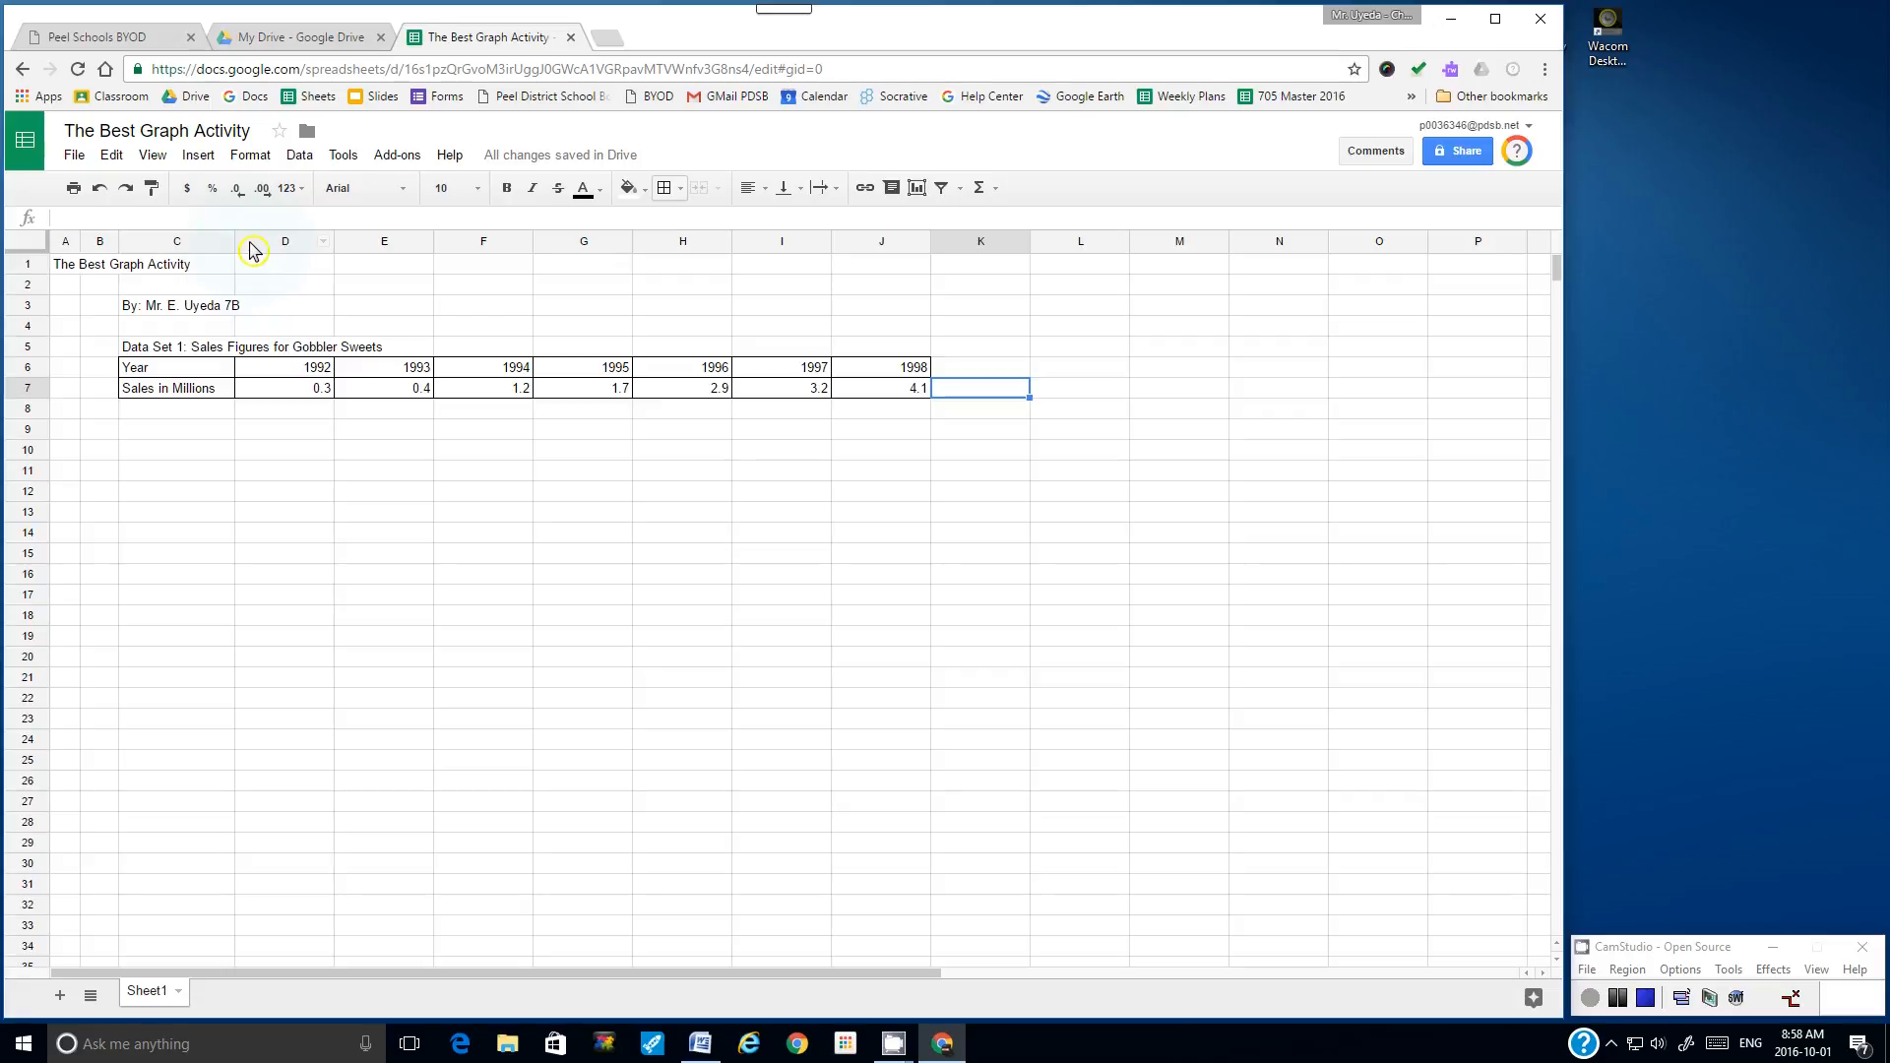
# - Resize columns D through J to a width of 70 pixels
pyautogui.moveTo(252, 250); pyautogui.dragTo(869, 287)
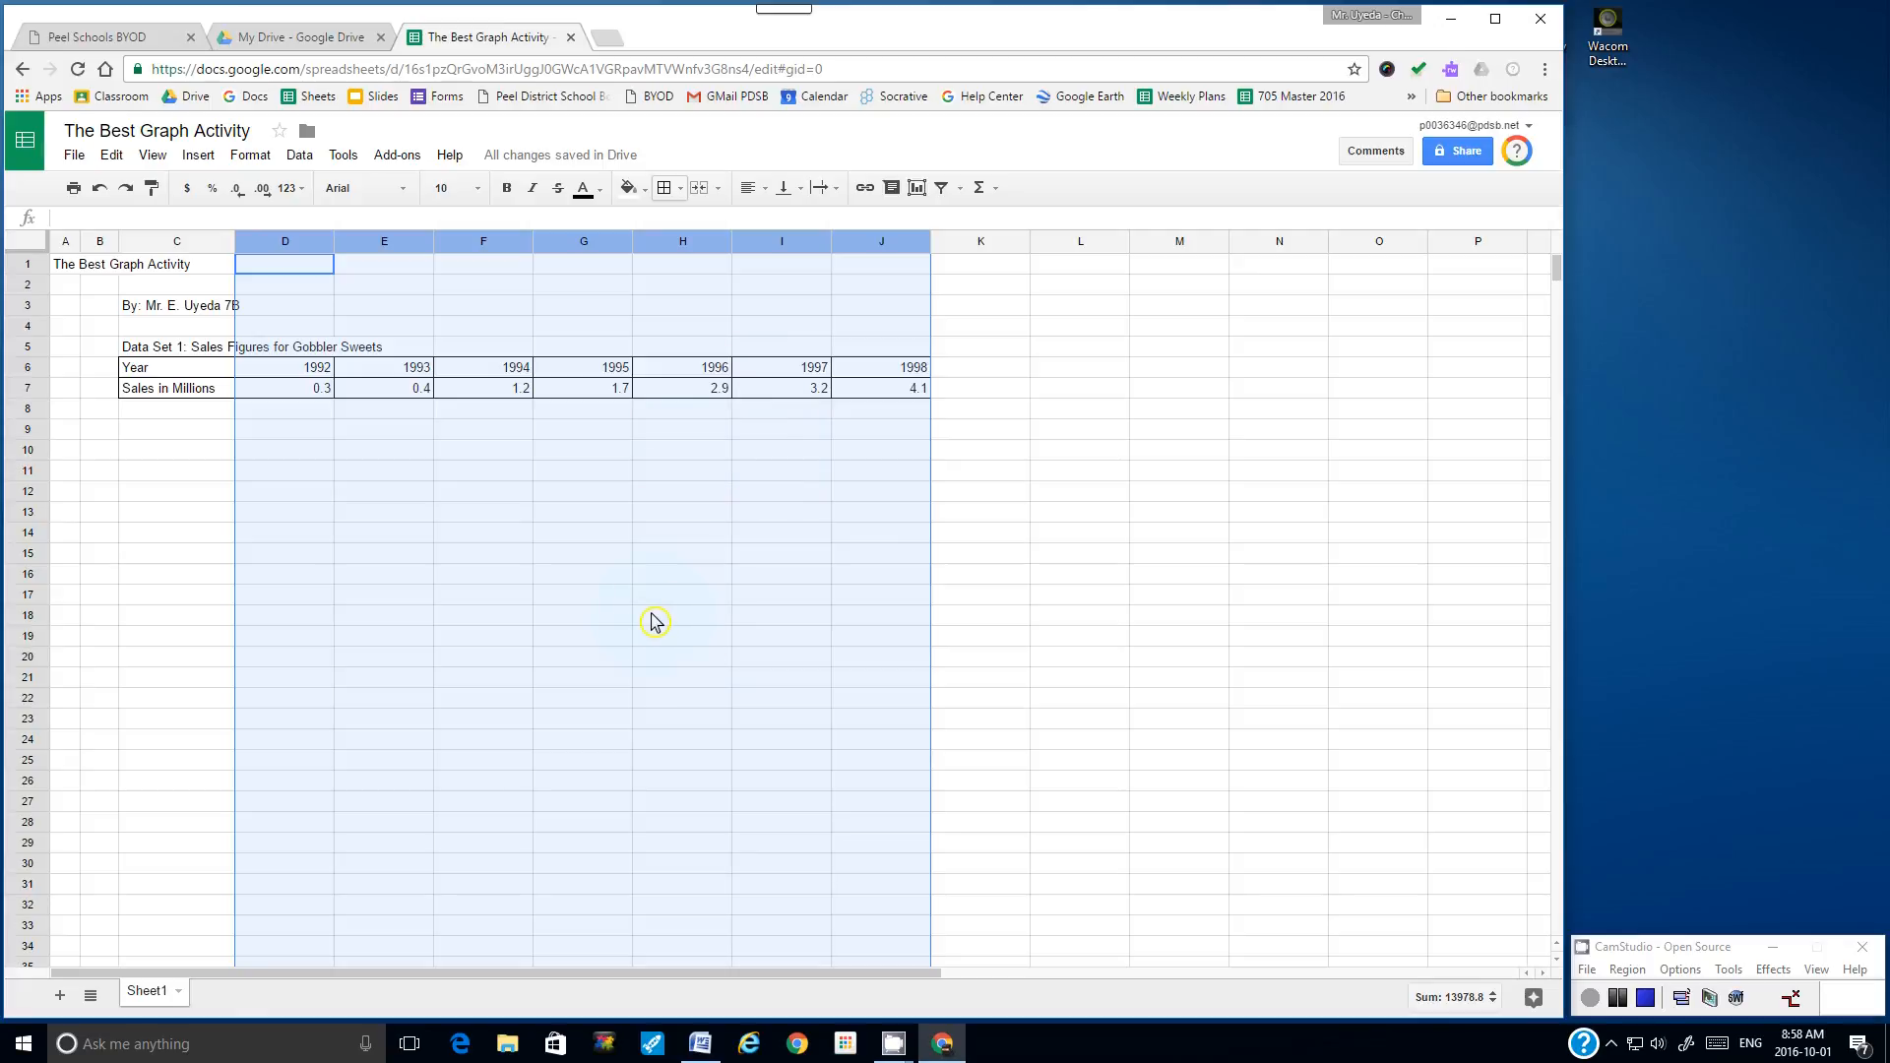
pyautogui.rightClick(579, 290)
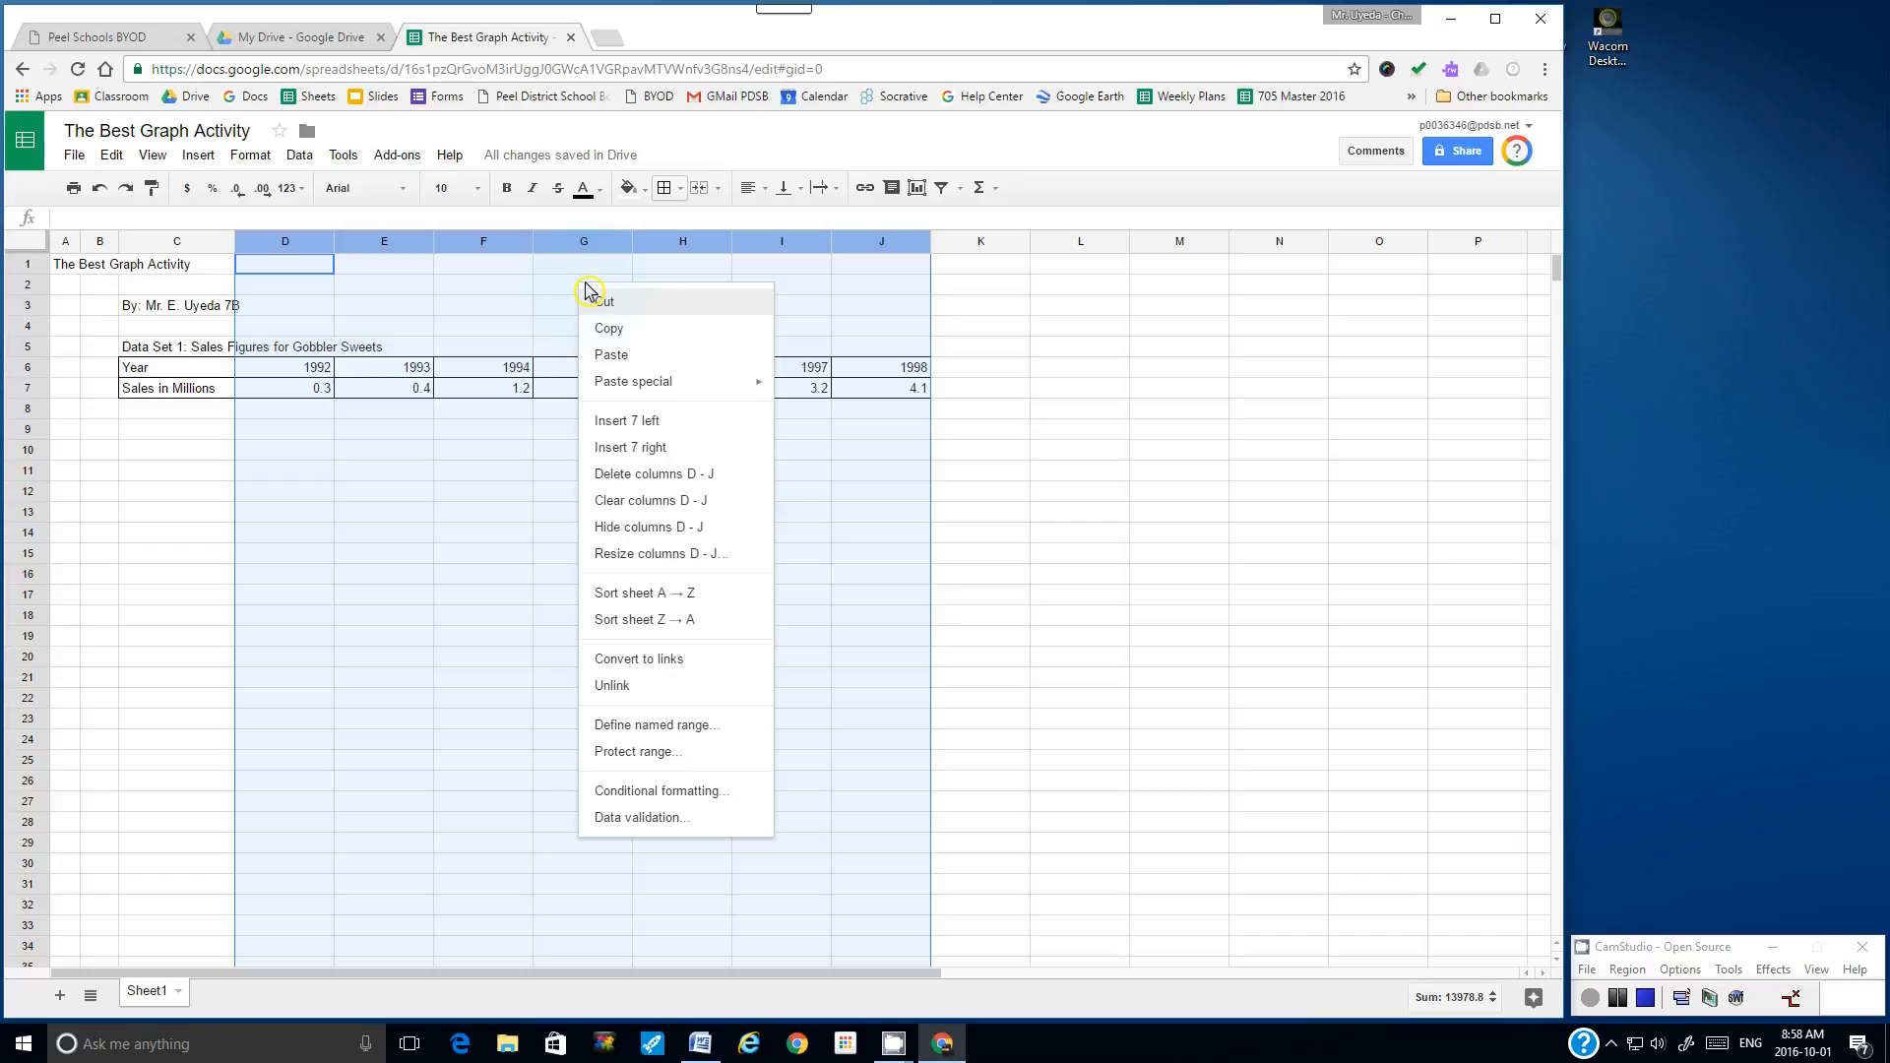
pyautogui.click(648, 555)
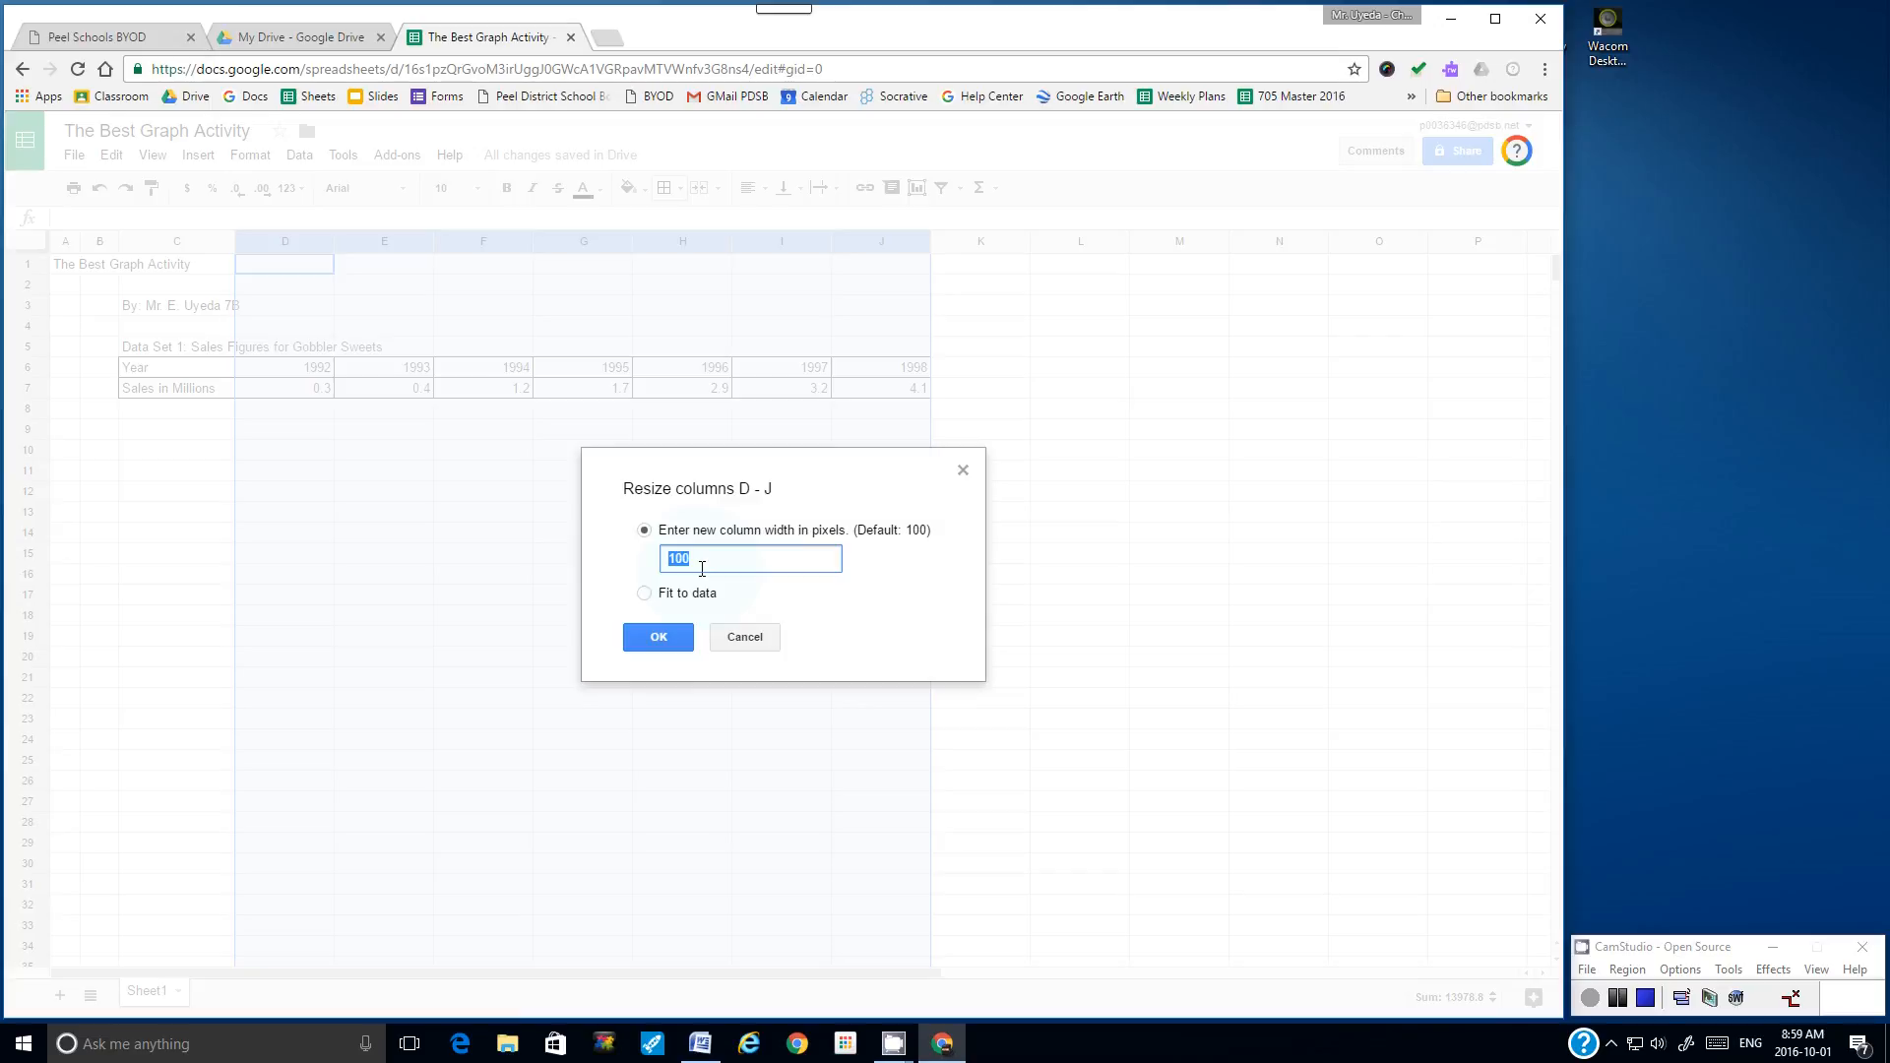
pyautogui.write('70')
pyautogui.click(675, 640)
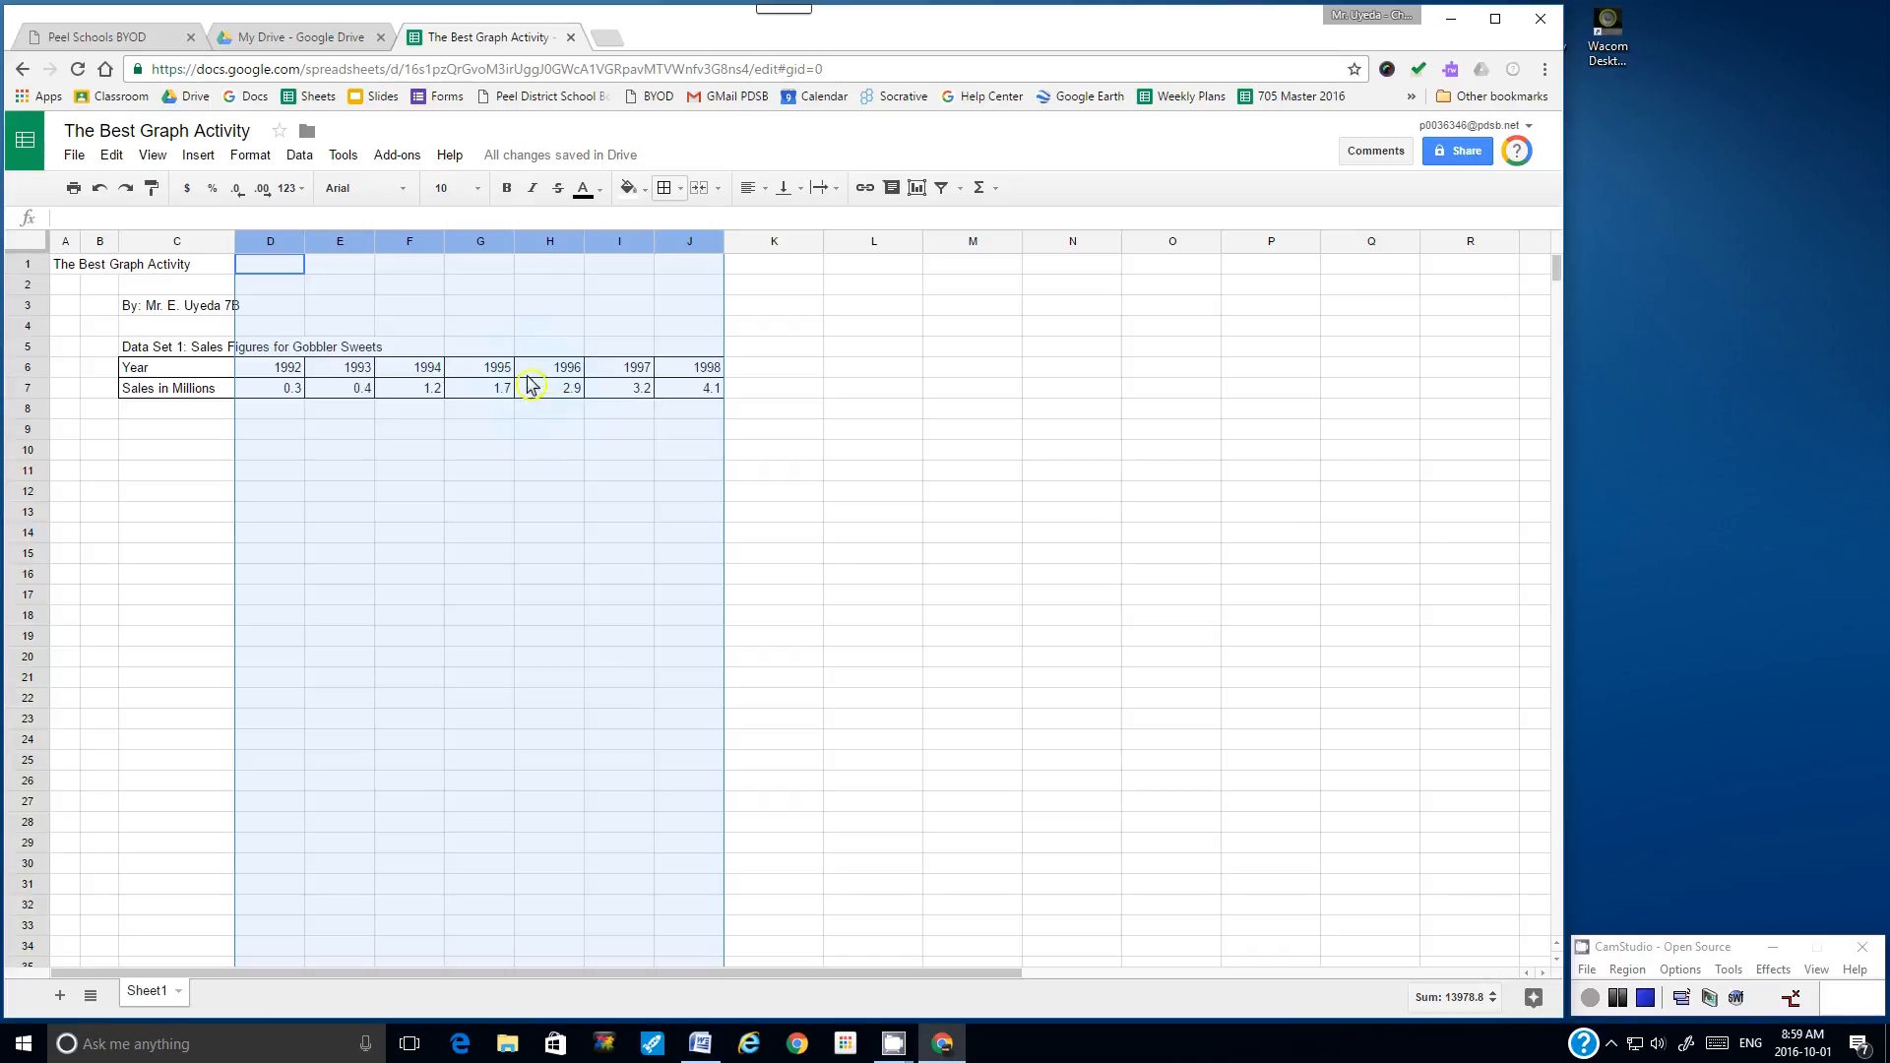
# - Set the width of columns D through J to 75 pixels
pyautogui.rightClick(466, 286)
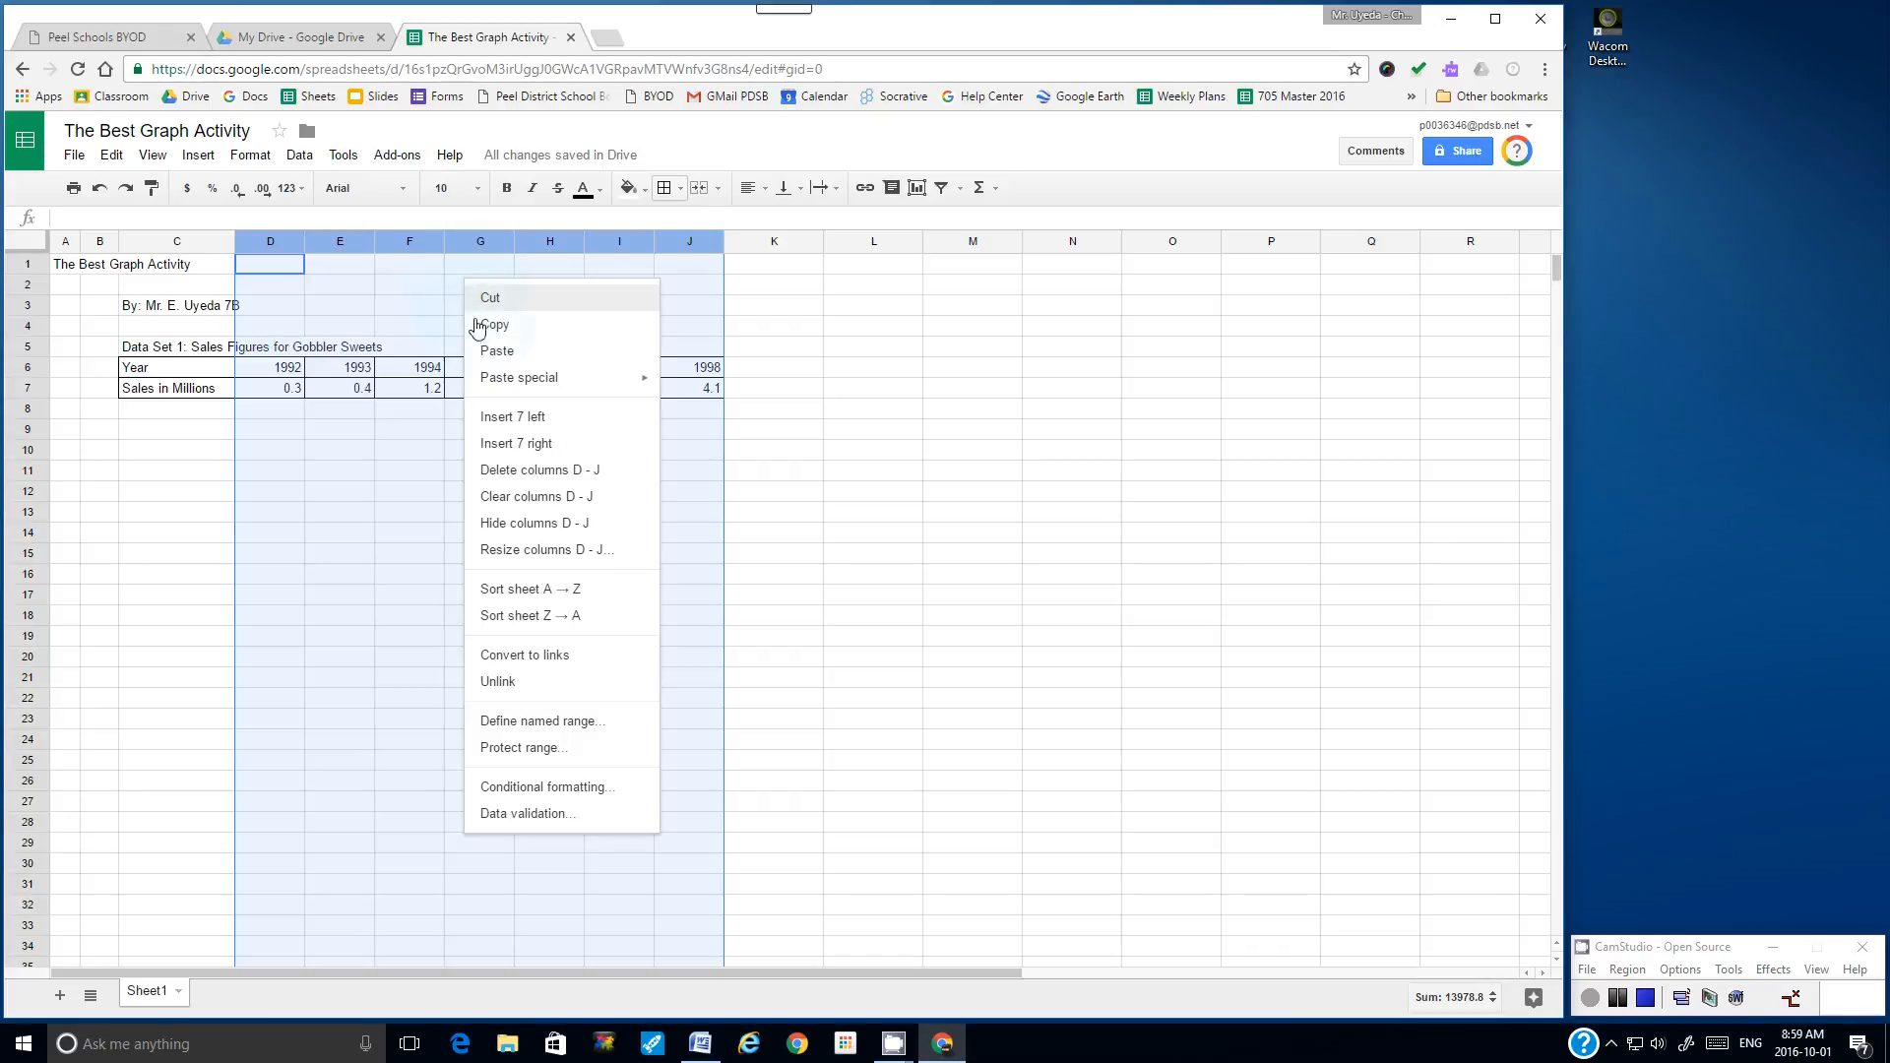
pyautogui.click(517, 553)
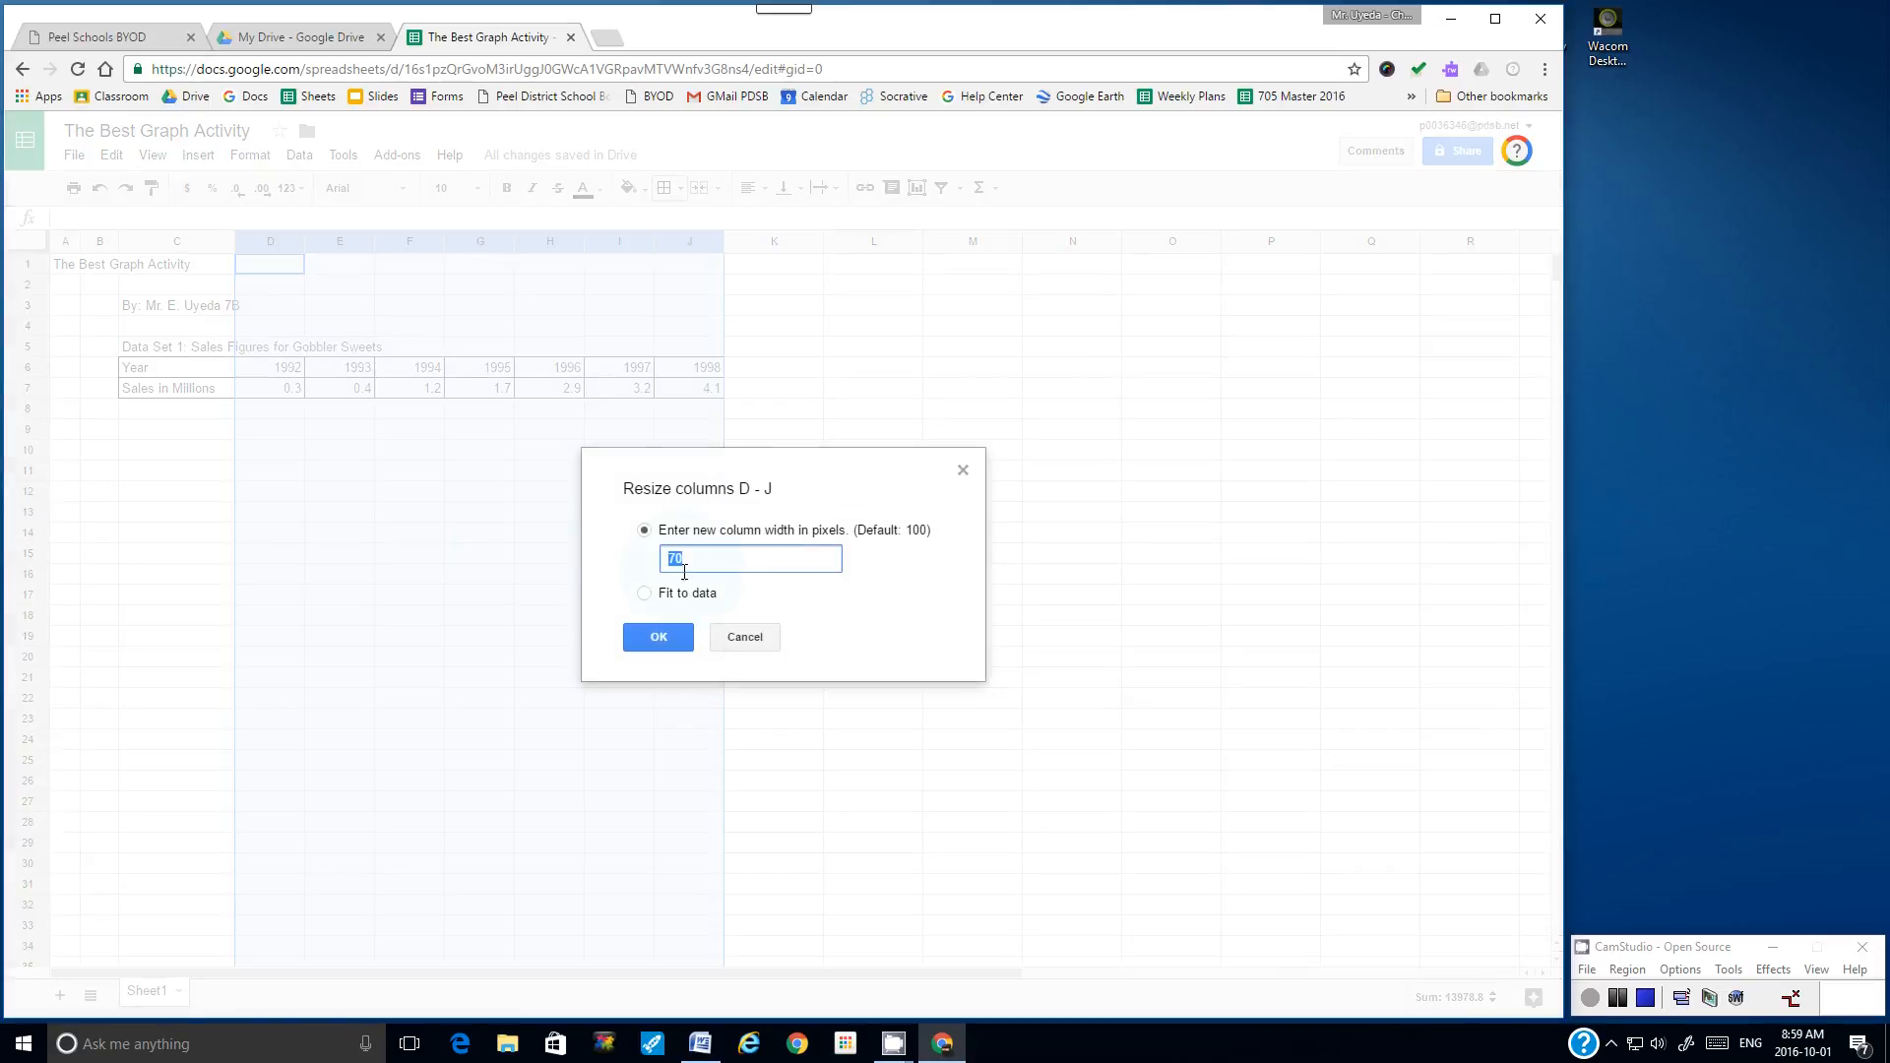
pyautogui.moveTo(689, 558); pyautogui.dragTo(649, 557)
pyautogui.write('75')
pyautogui.click(658, 637)
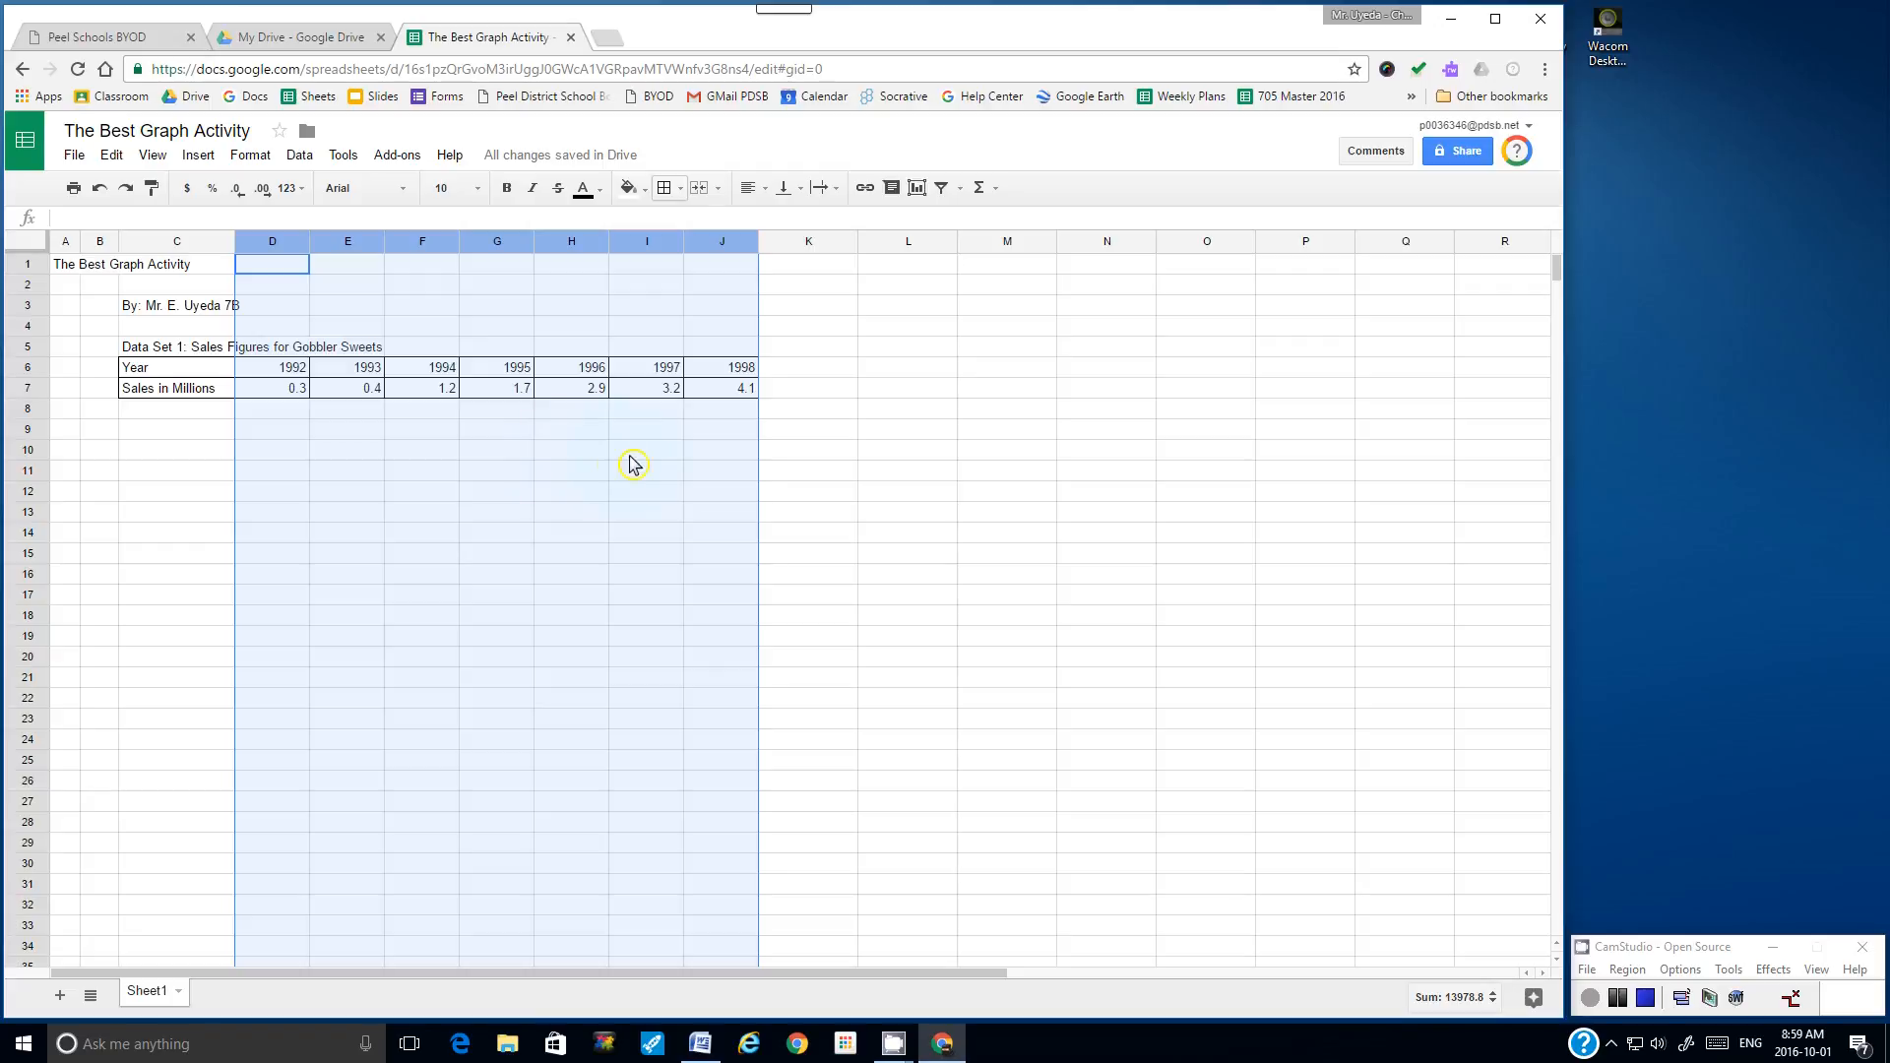
pyautogui.click(793, 469)
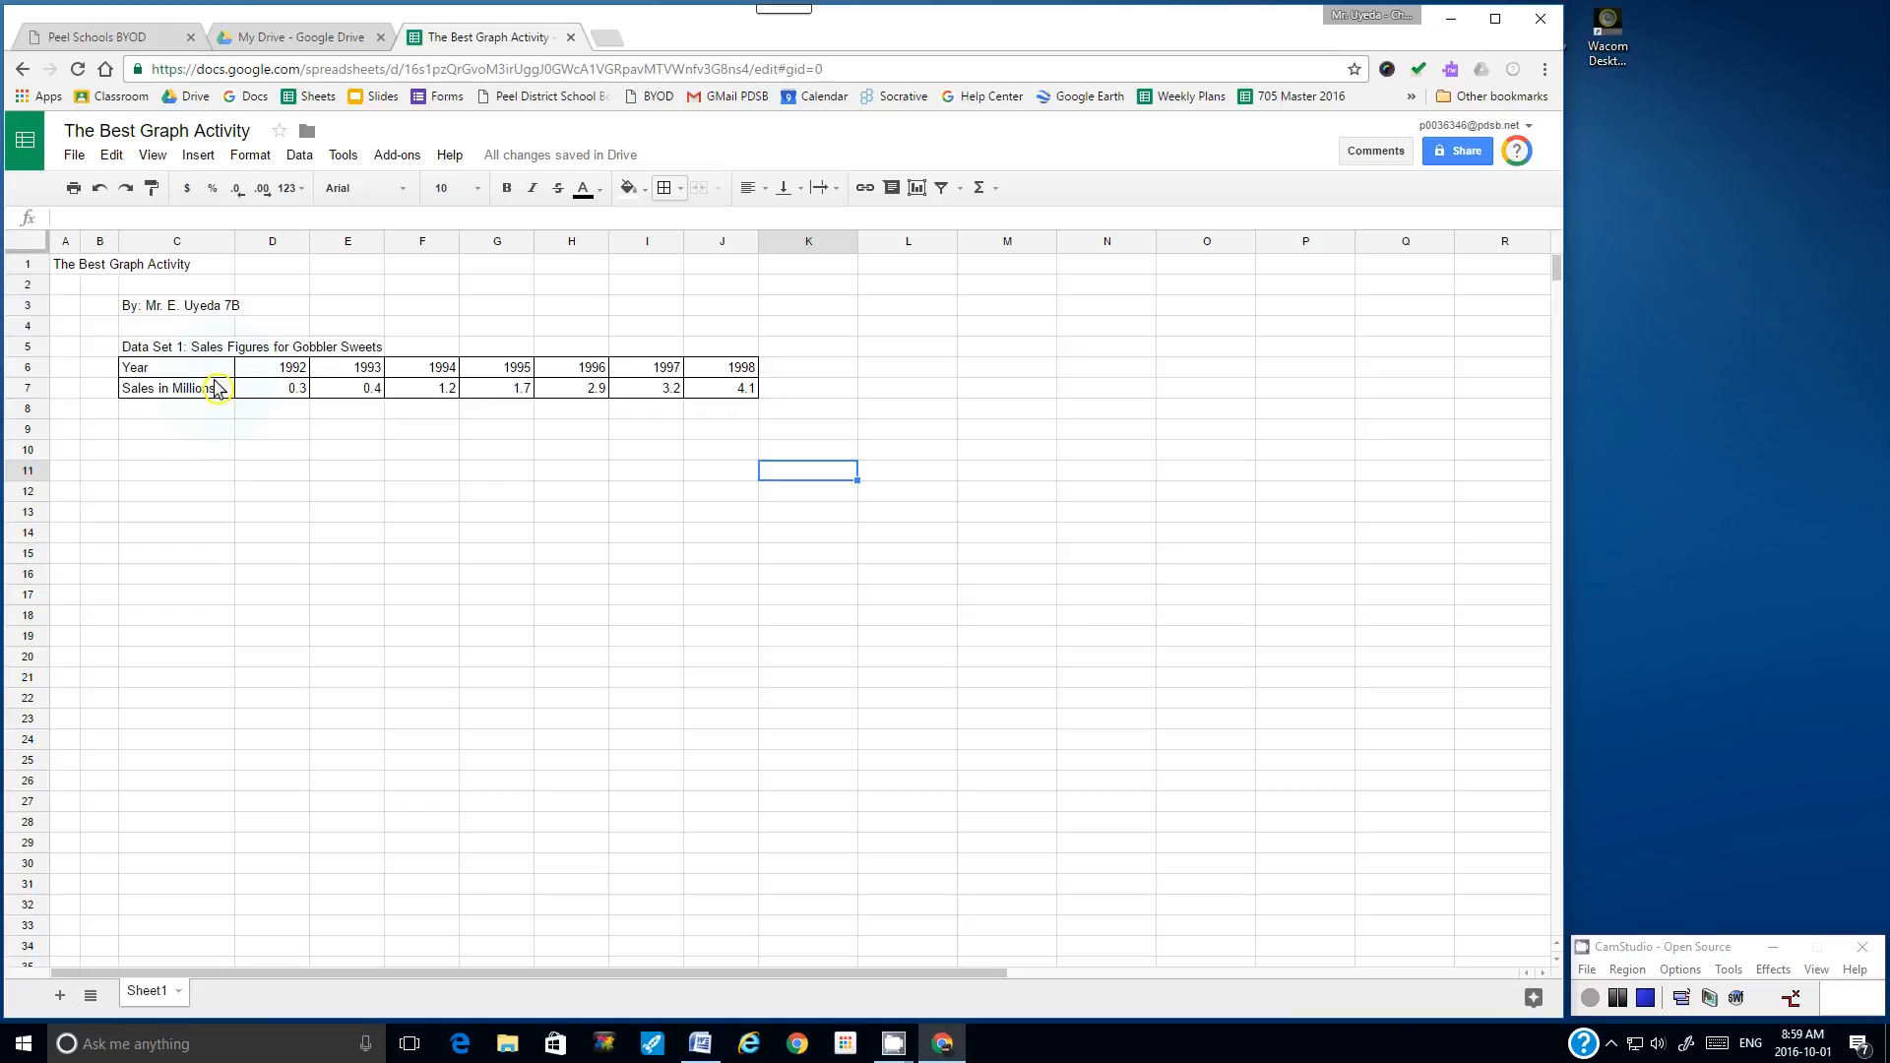
# - Make the text of the whole sales table in C6:J7 bold
pyautogui.moveTo(152, 374); pyautogui.dragTo(731, 399)
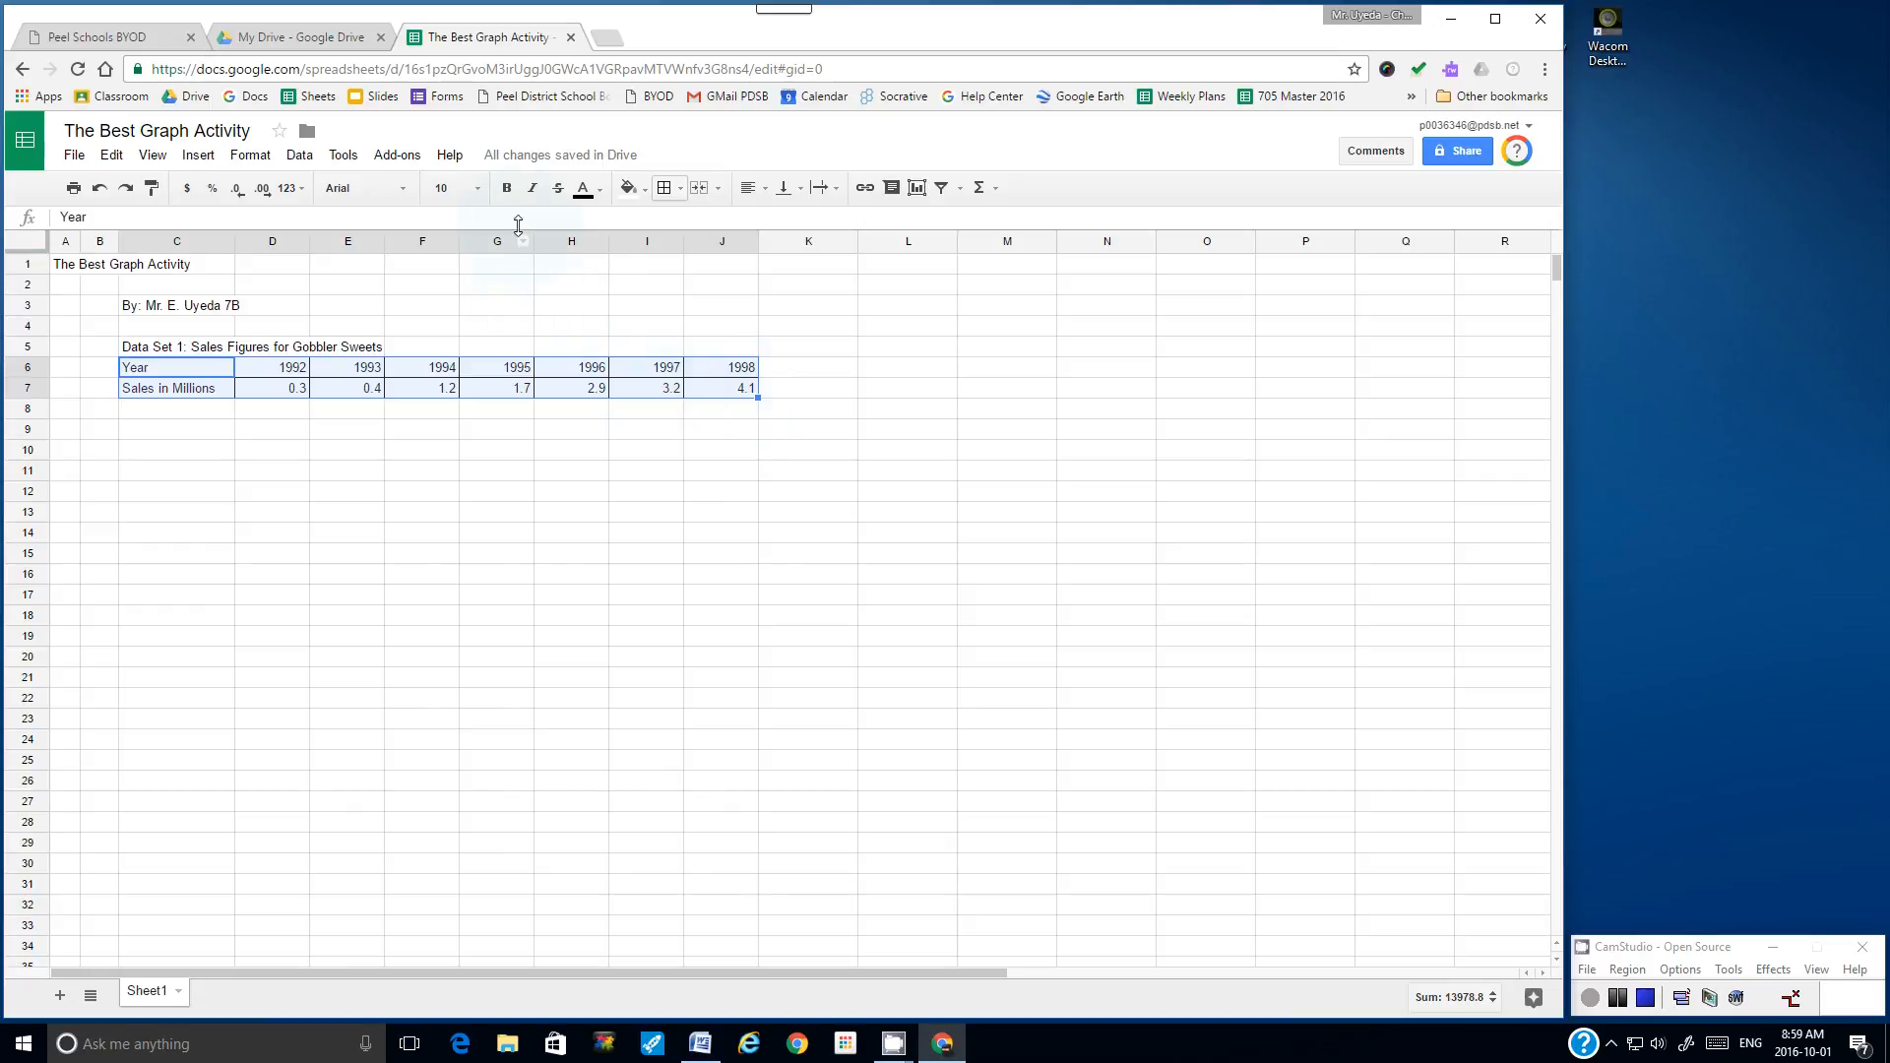
pyautogui.click(508, 194)
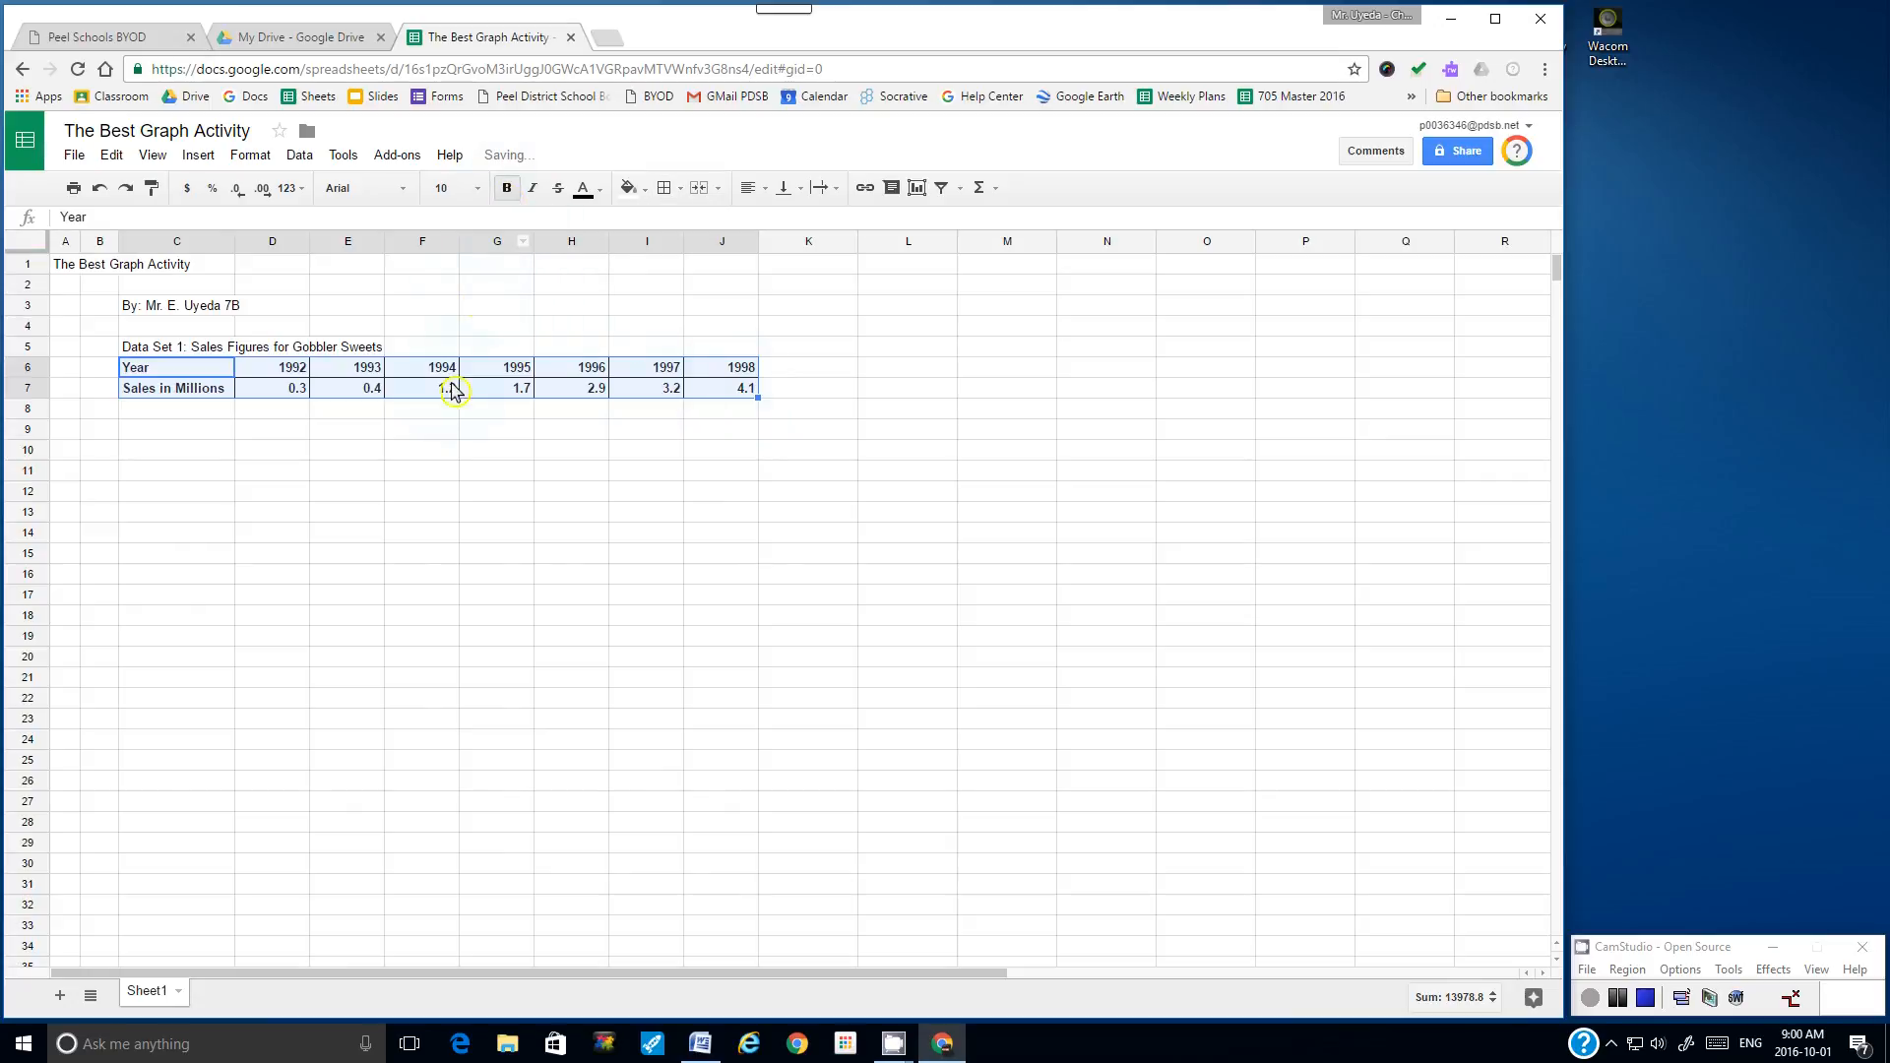
pyautogui.click(428, 436)
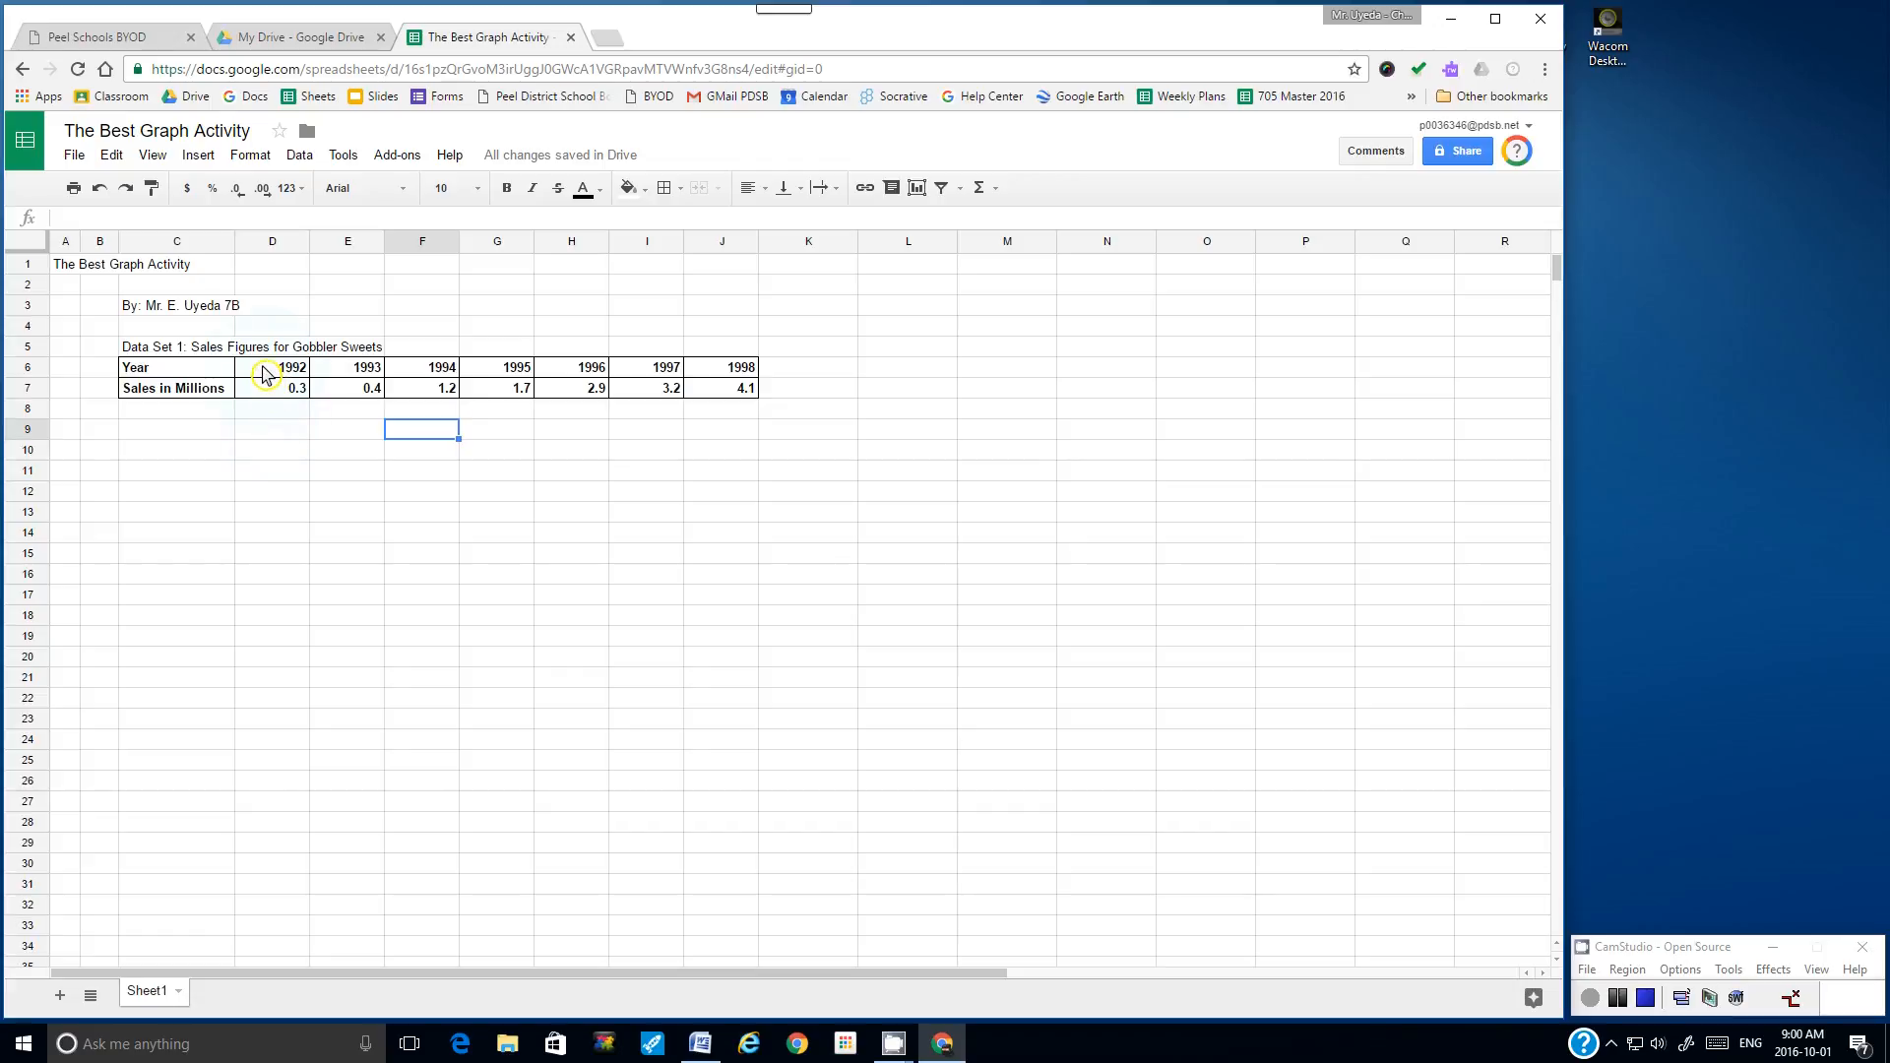
# - Center the years and sales values in D6:J7 horizontally
pyautogui.moveTo(264, 374); pyautogui.dragTo(739, 395)
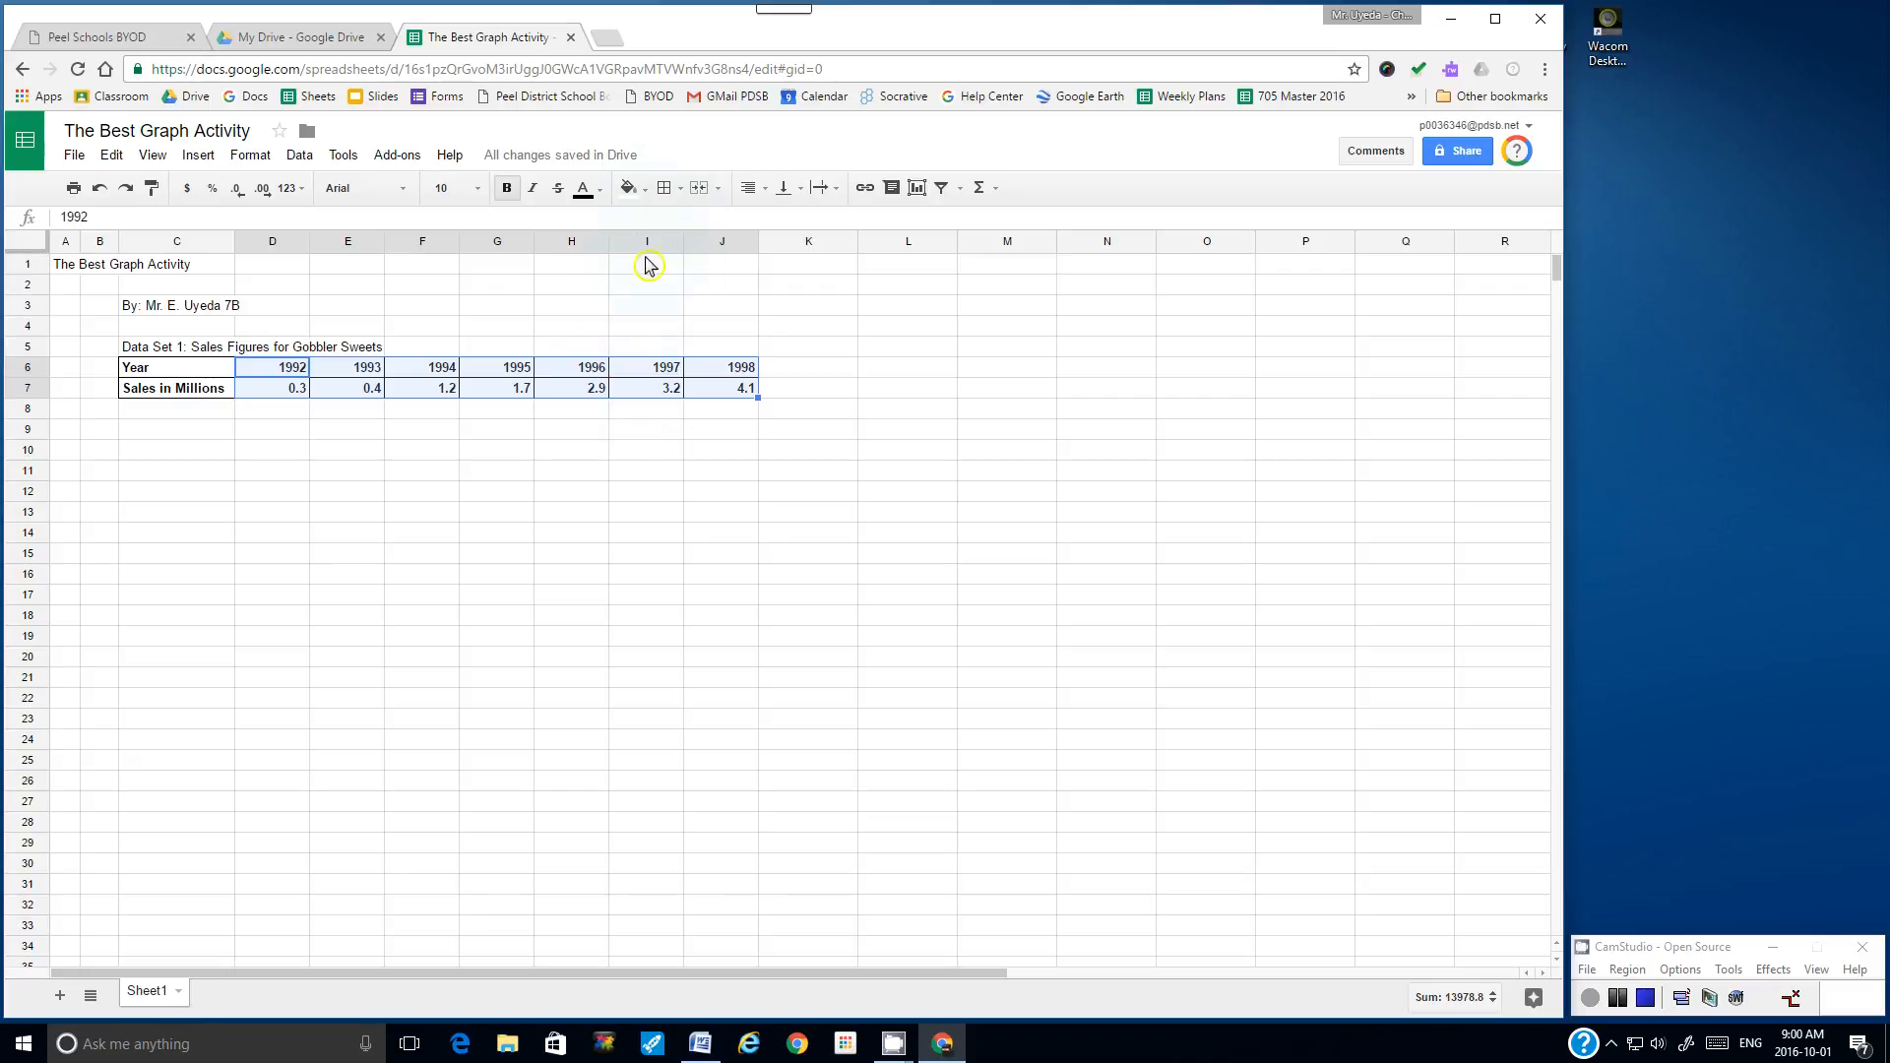
pyautogui.click(767, 194)
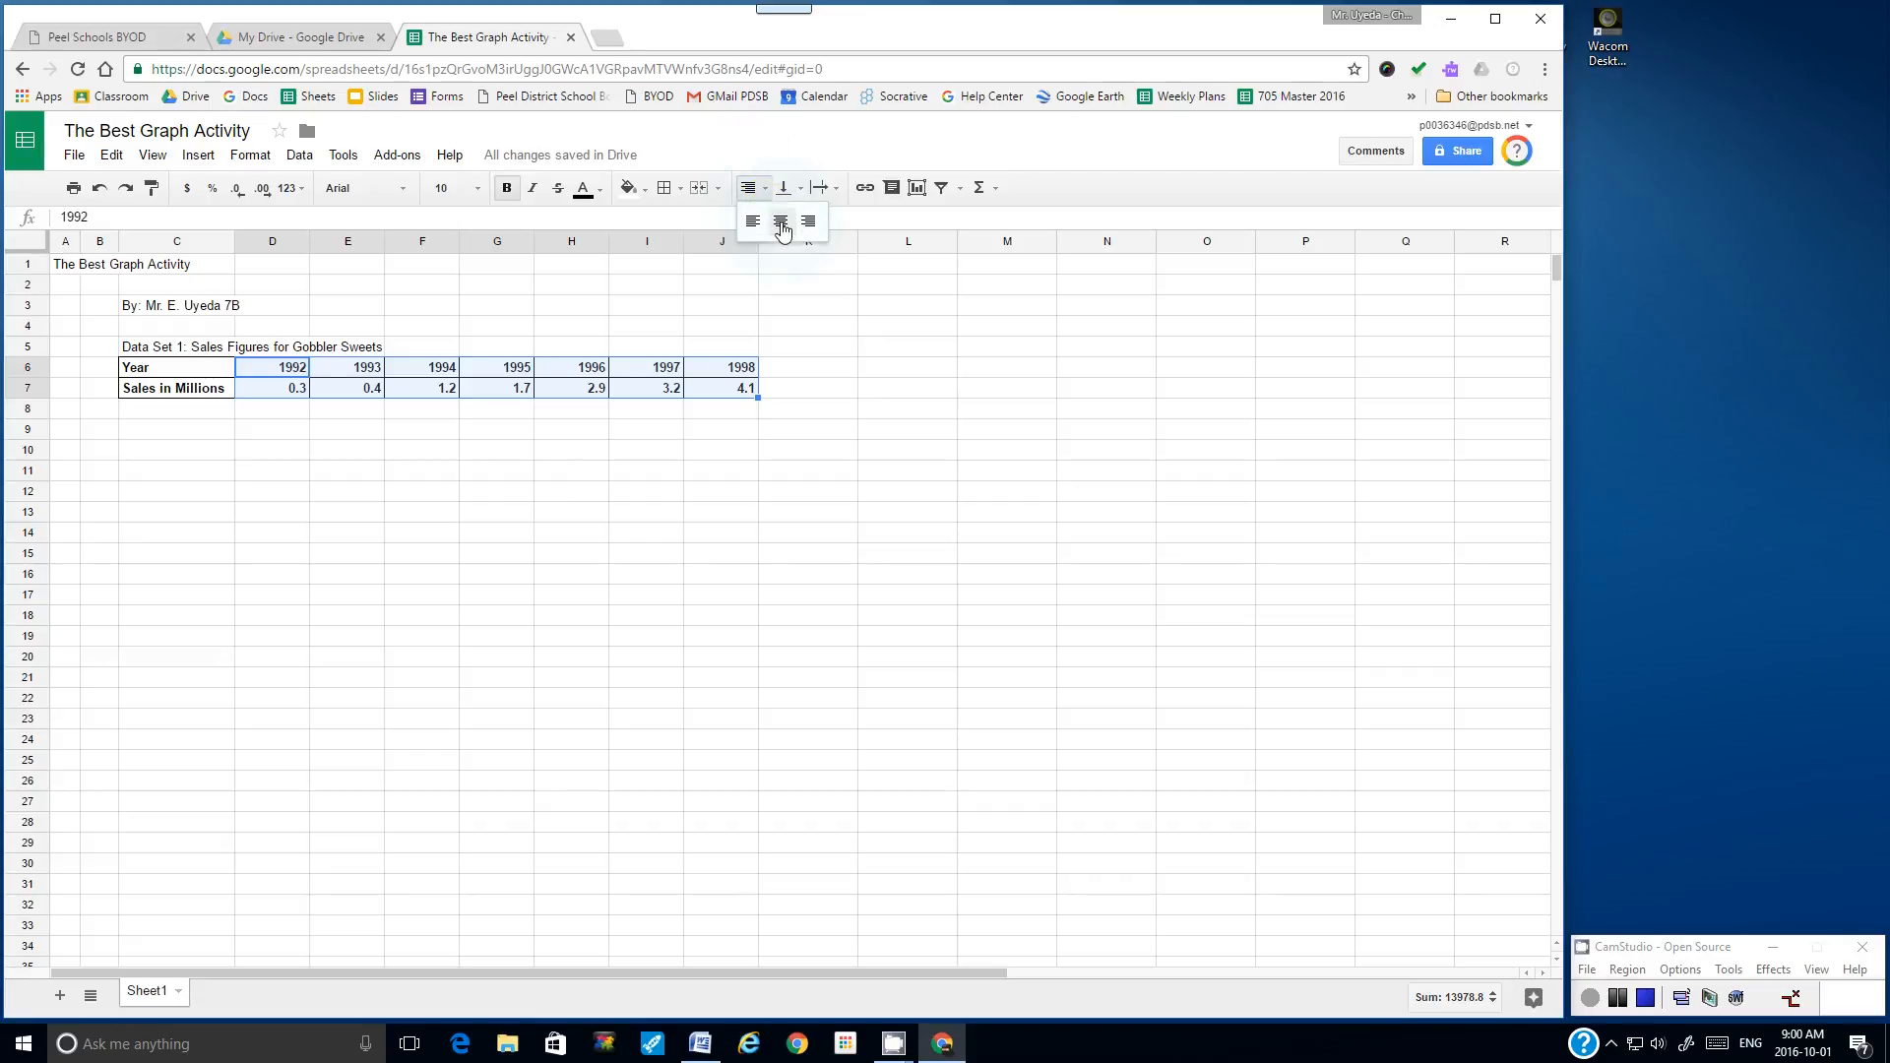
pyautogui.click(782, 226)
pyautogui.click(686, 459)
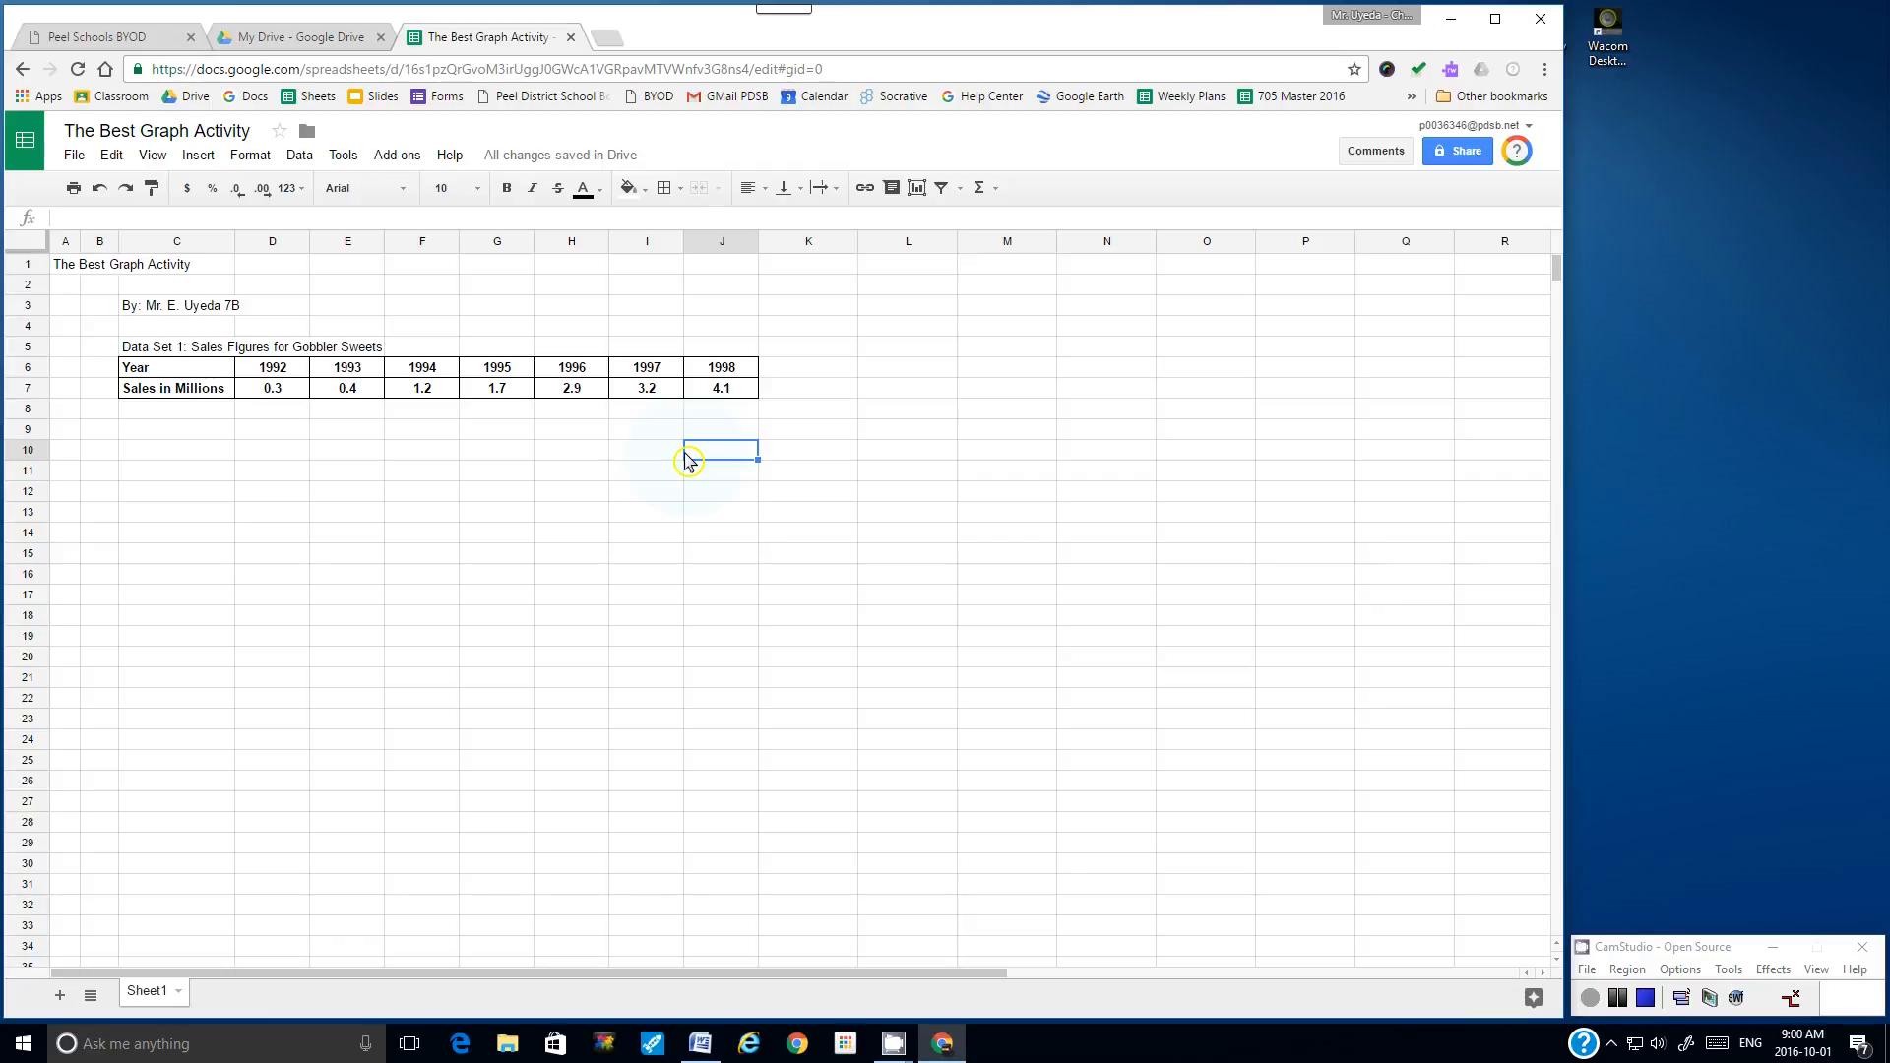
# - Start a chart from the sales table C6:J7 and look through the available chart types, keeping the line chart
pyautogui.moveTo(182, 371); pyautogui.dragTo(726, 402)
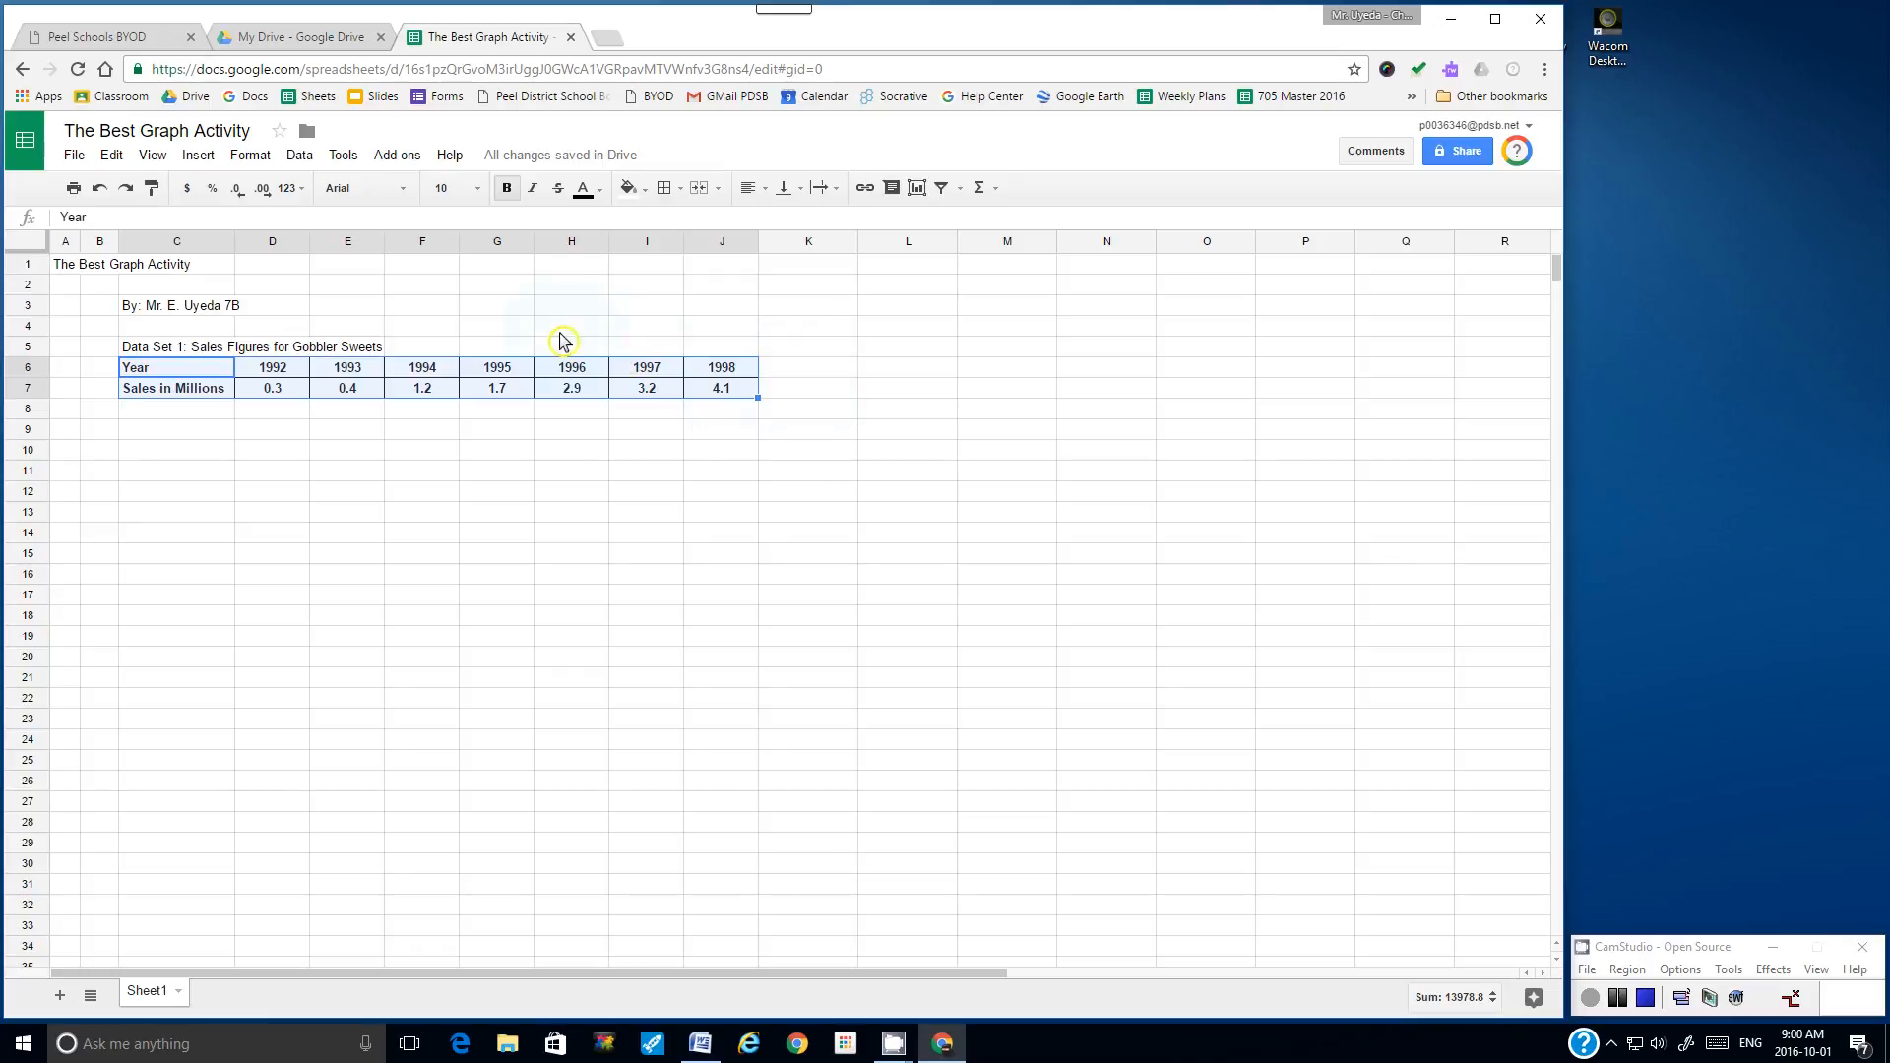
pyautogui.click(200, 159)
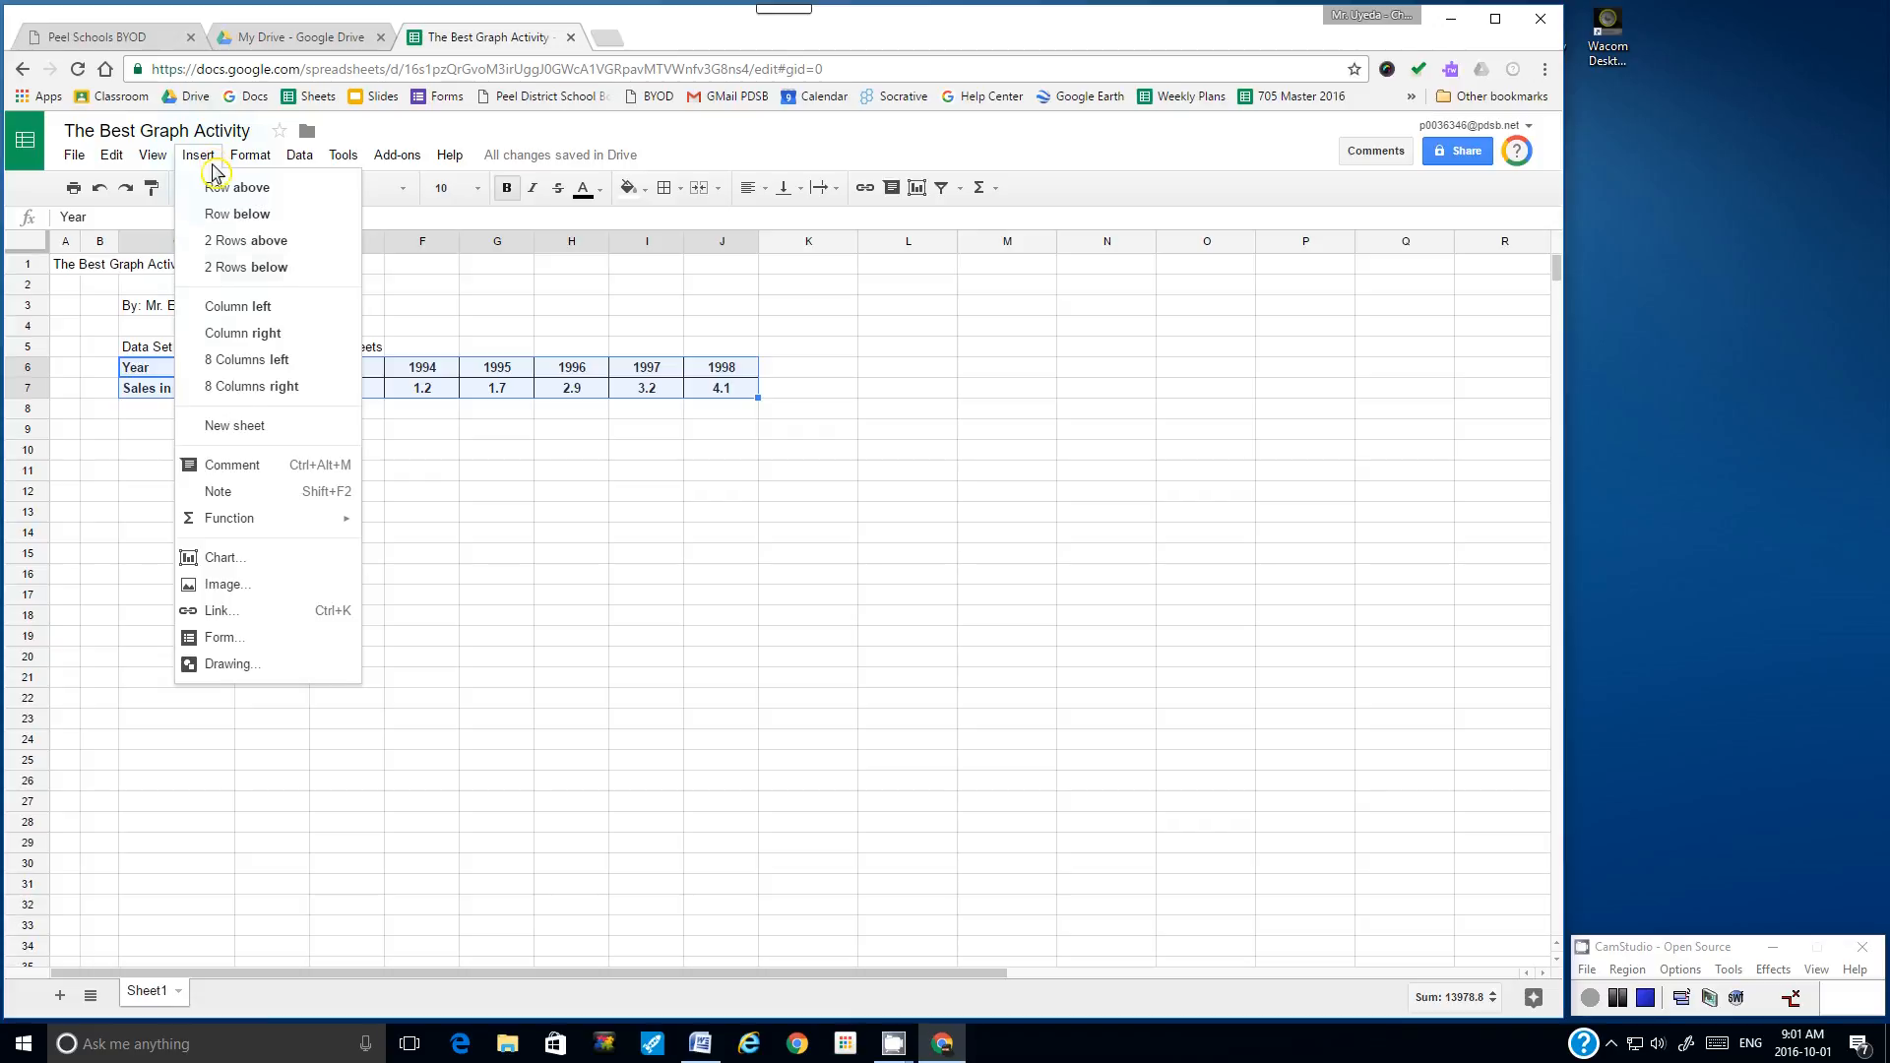
pyautogui.click(251, 564)
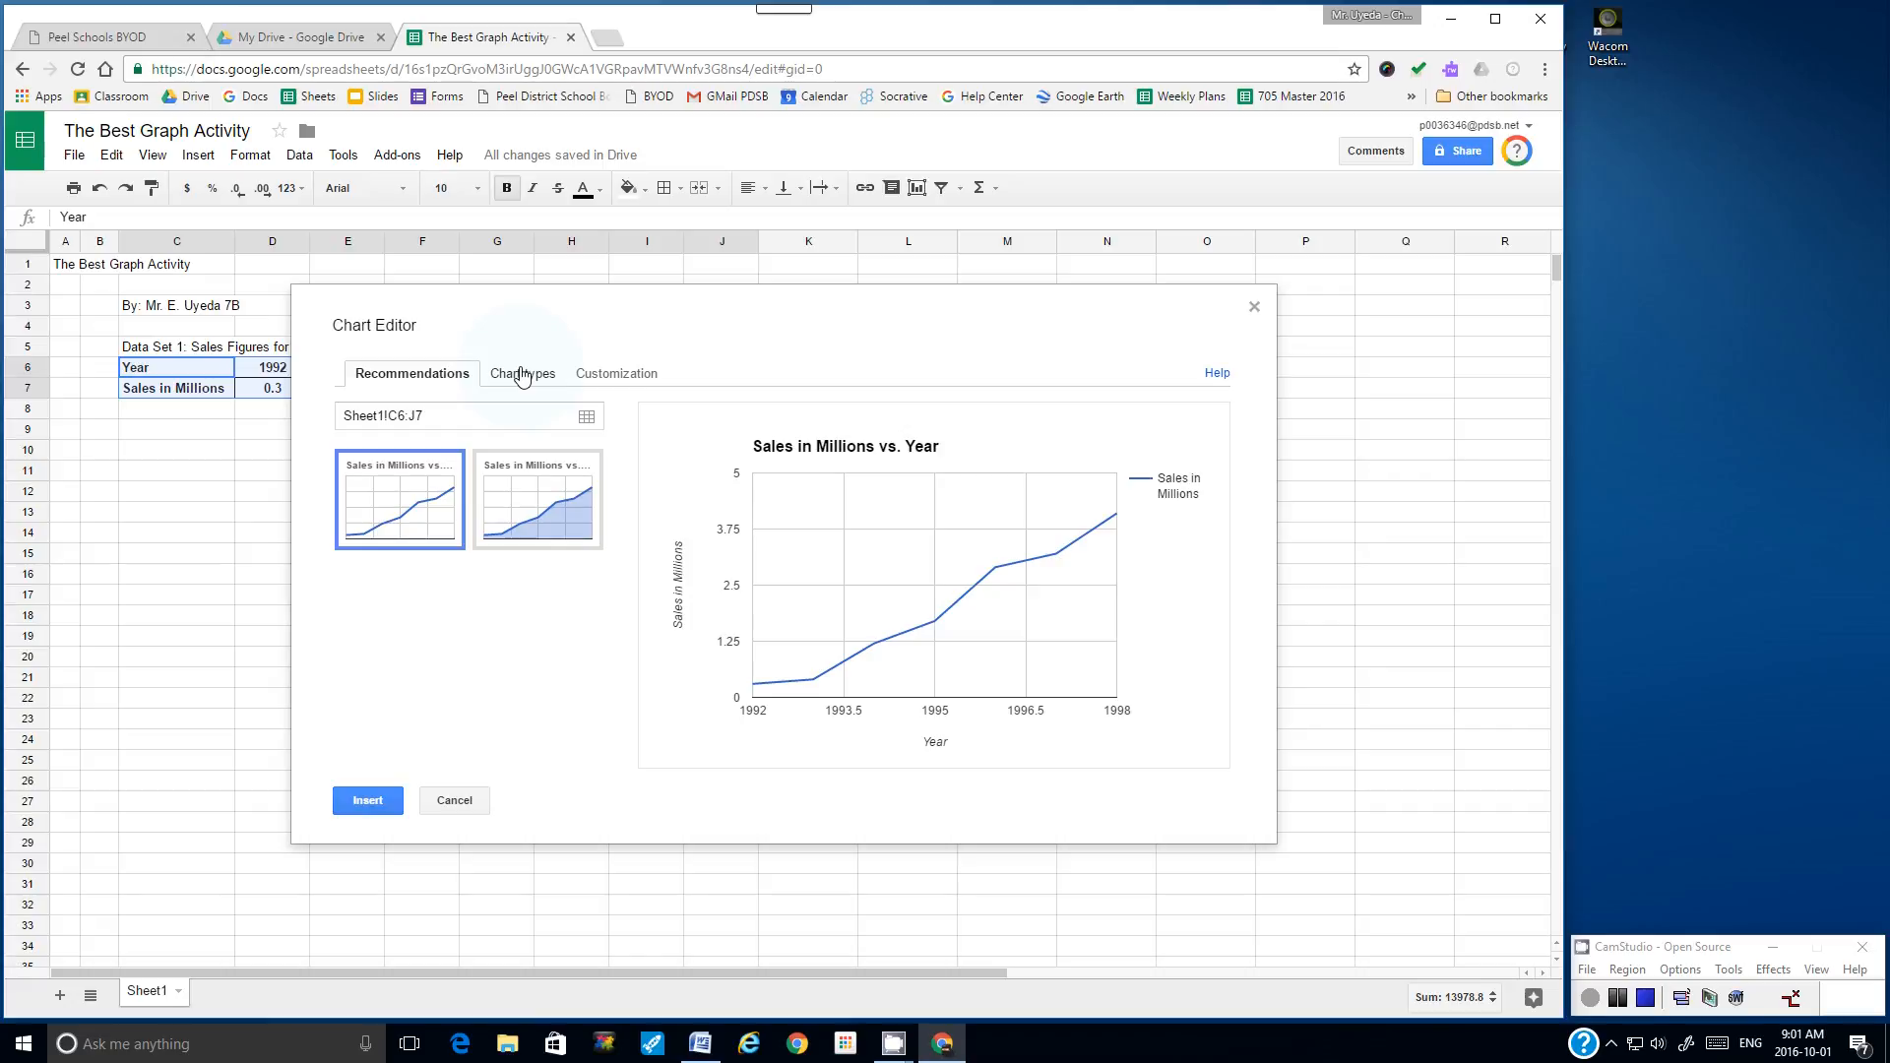
pyautogui.click(522, 375)
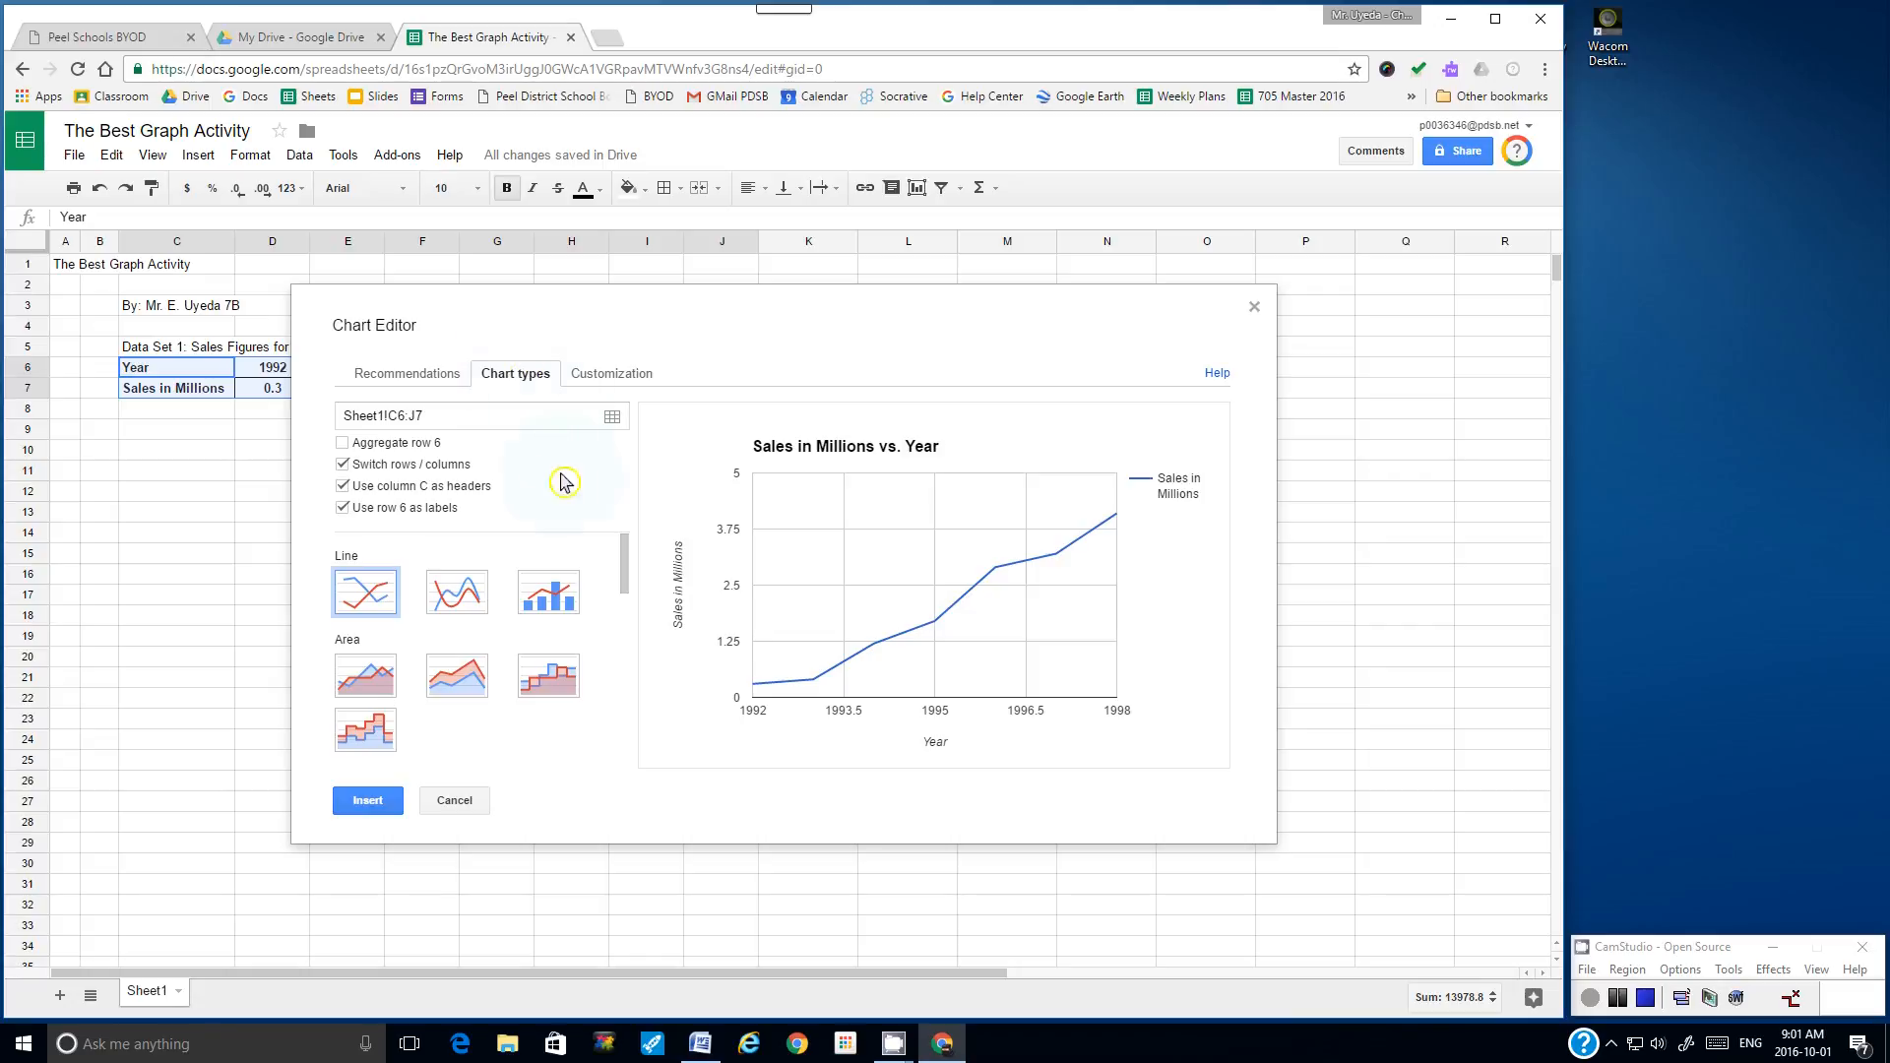
pyautogui.moveTo(627, 573)
pyautogui.mouseDown()
pyautogui.moveTo(624, 725)
pyautogui.moveTo(633, 566)
pyautogui.mouseUp()
# - Change the chart title to "Sales Figures for Gobbler Sweets"
pyautogui.click(603, 378)
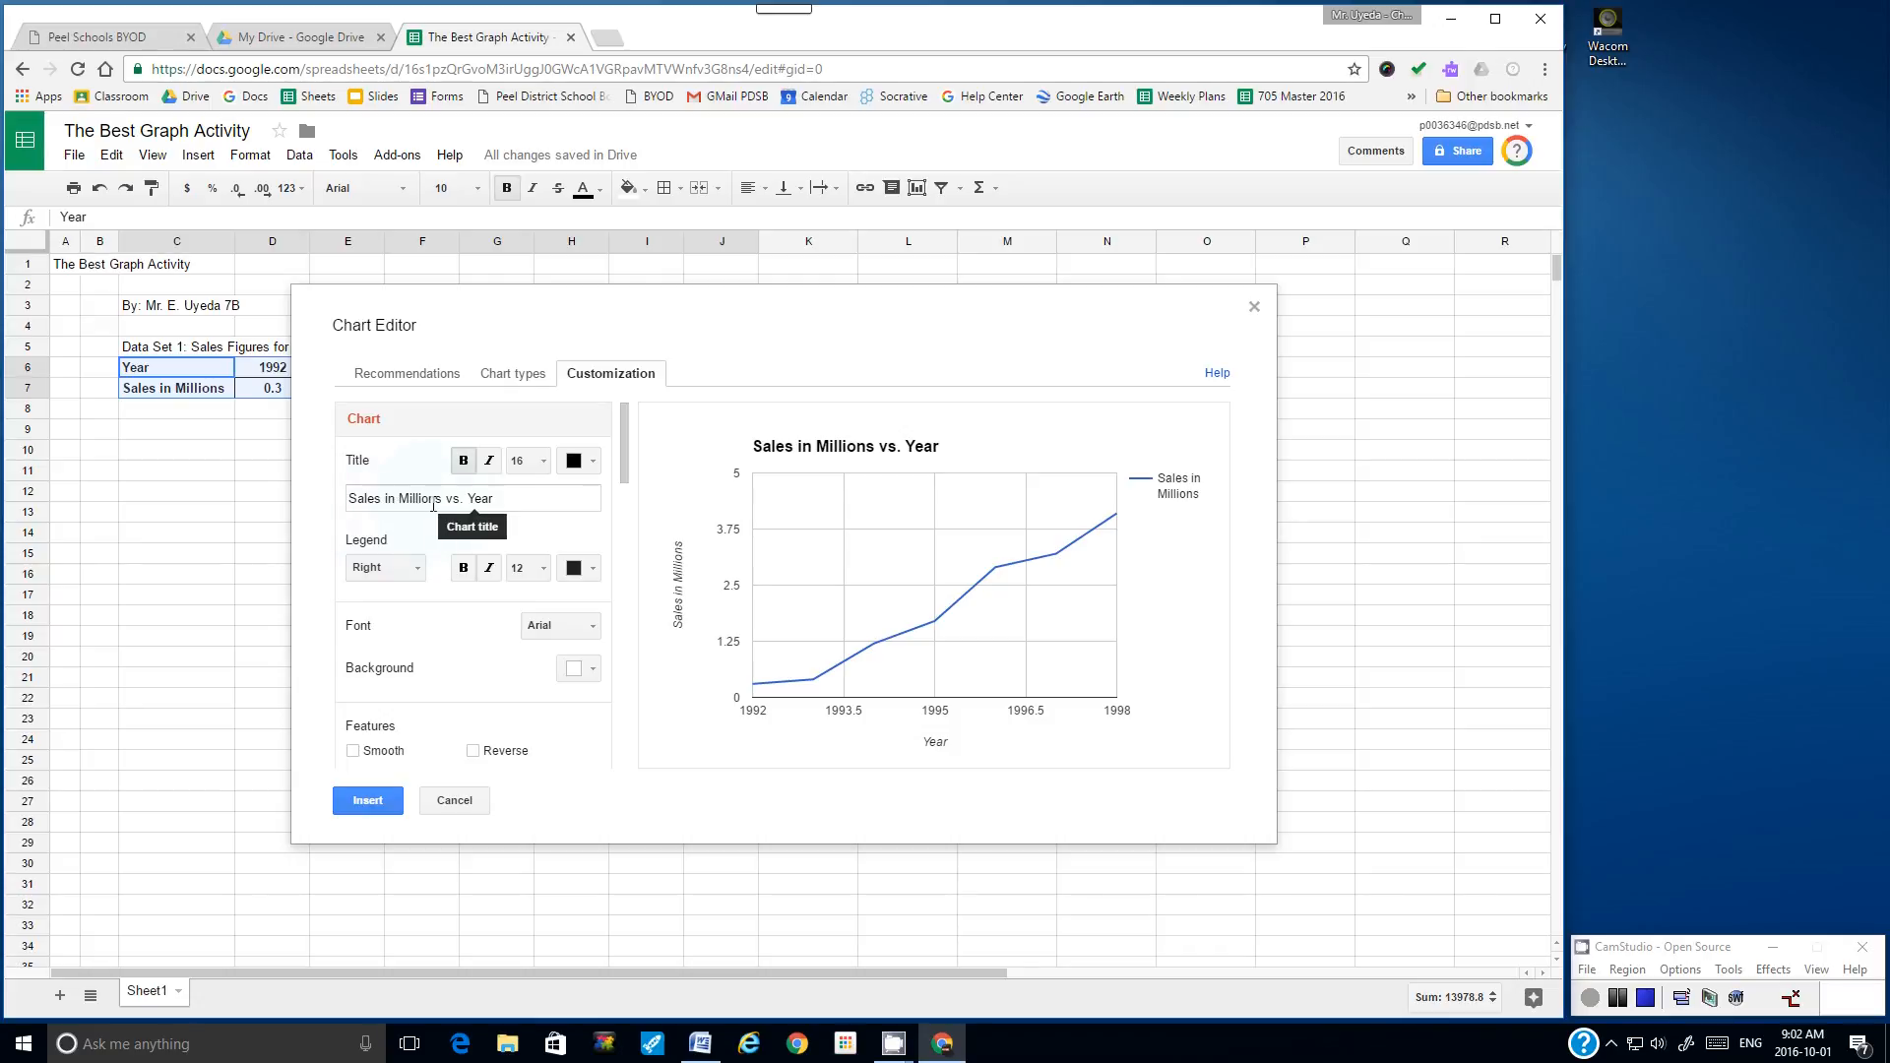
pyautogui.moveTo(499, 499); pyautogui.dragTo(370, 499)
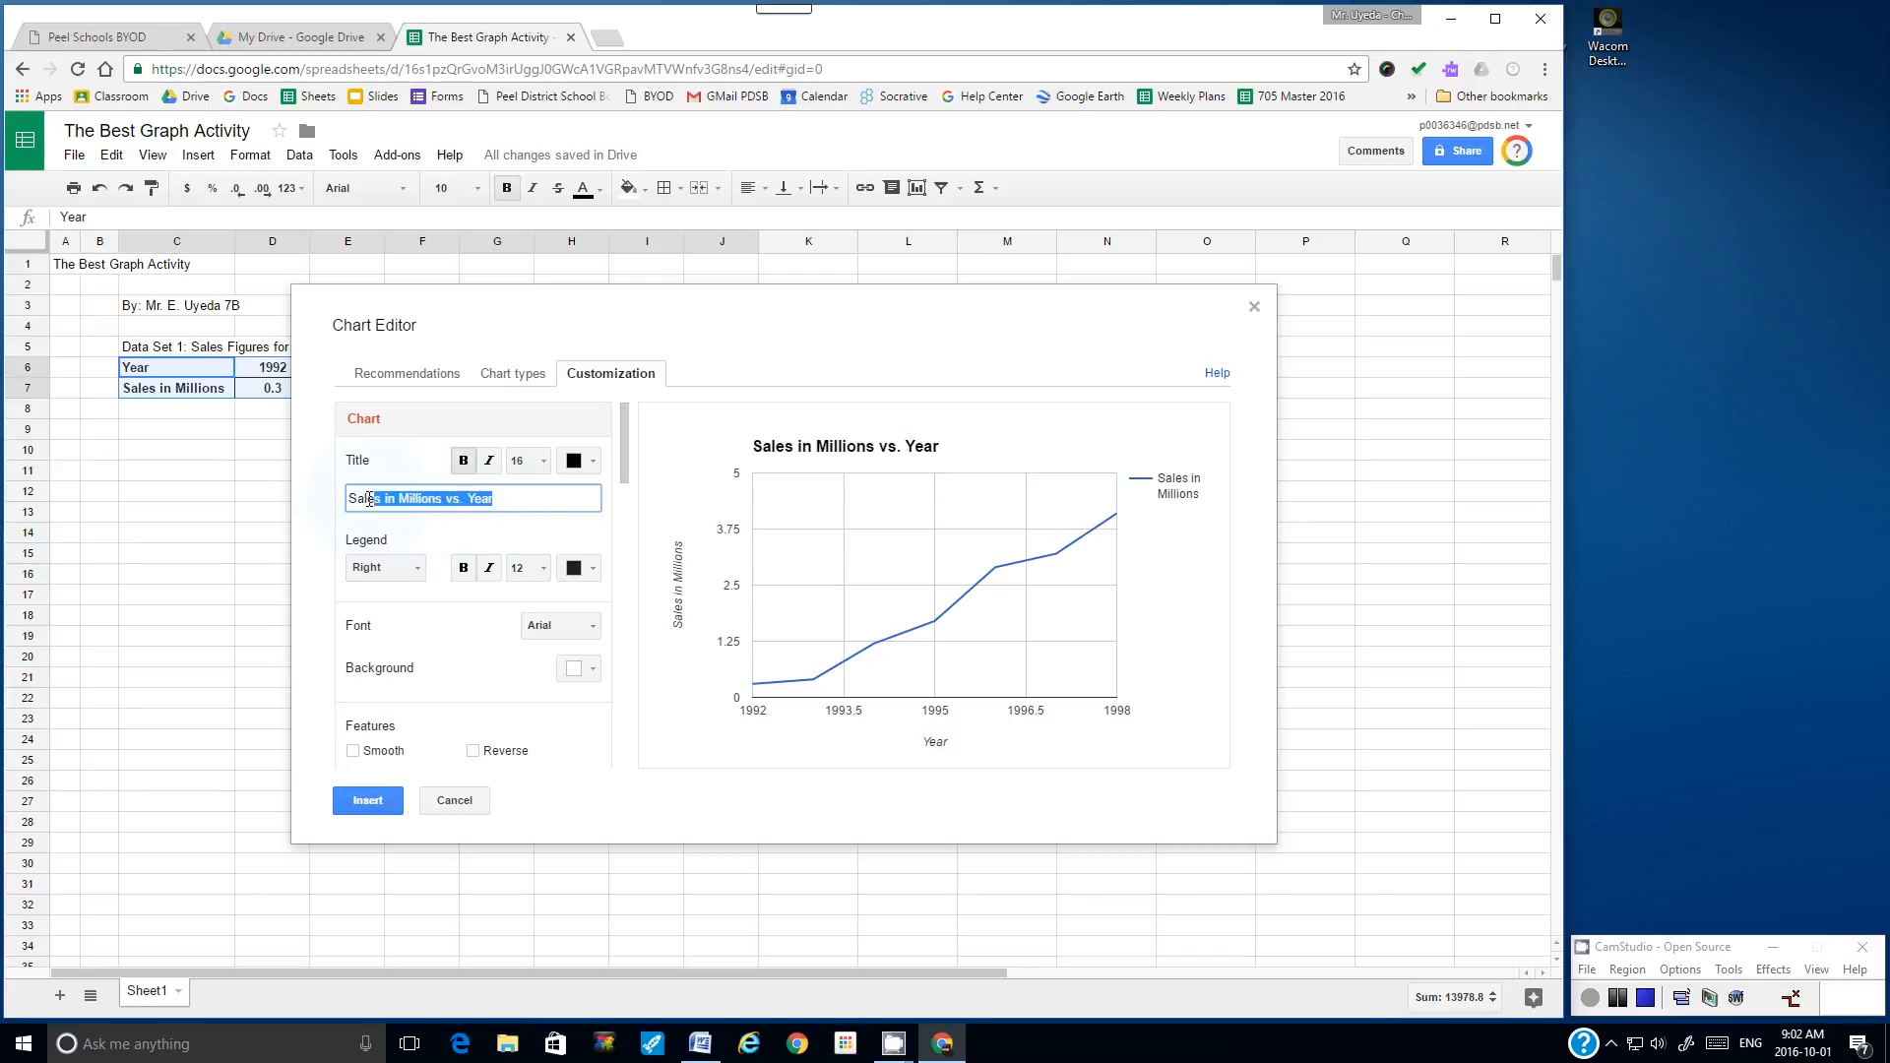
pyautogui.write('Sales Figures for Gobbler Sweets')
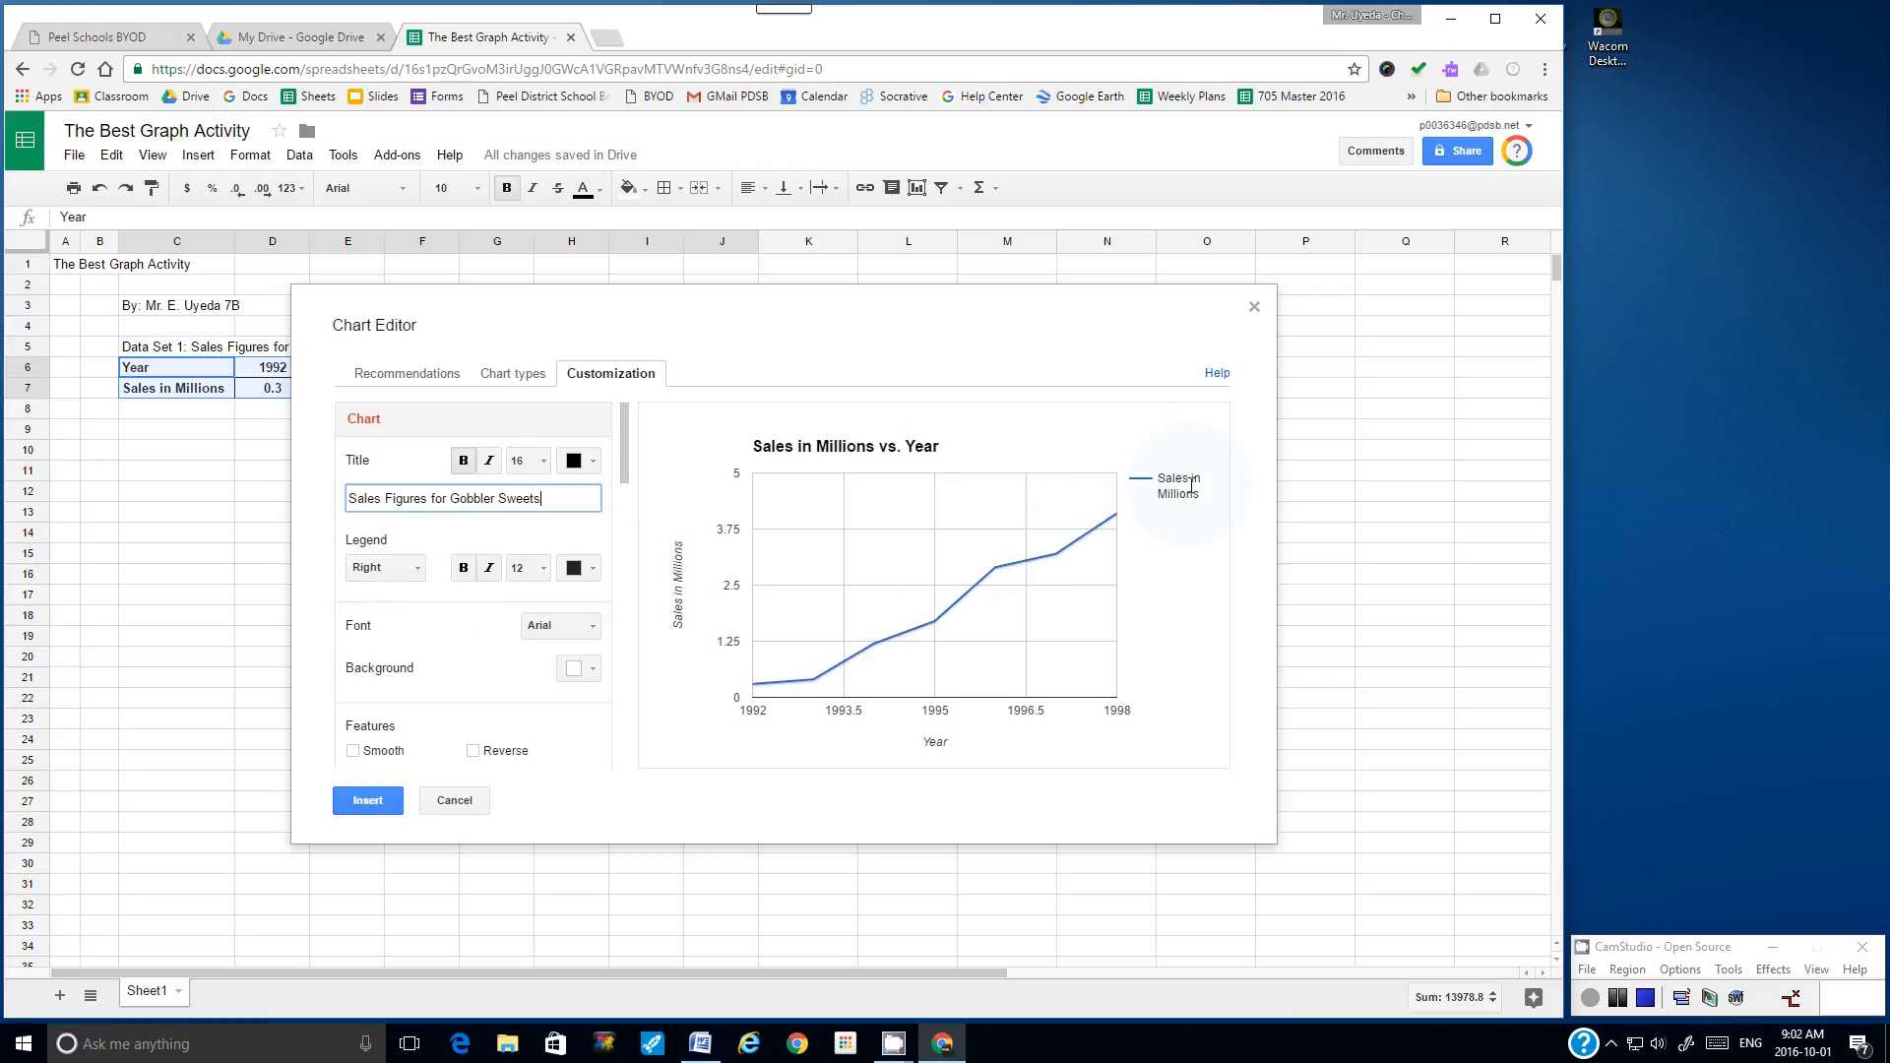
# - Remove the legend from the sales chart by setting it to None
pyautogui.click(417, 571)
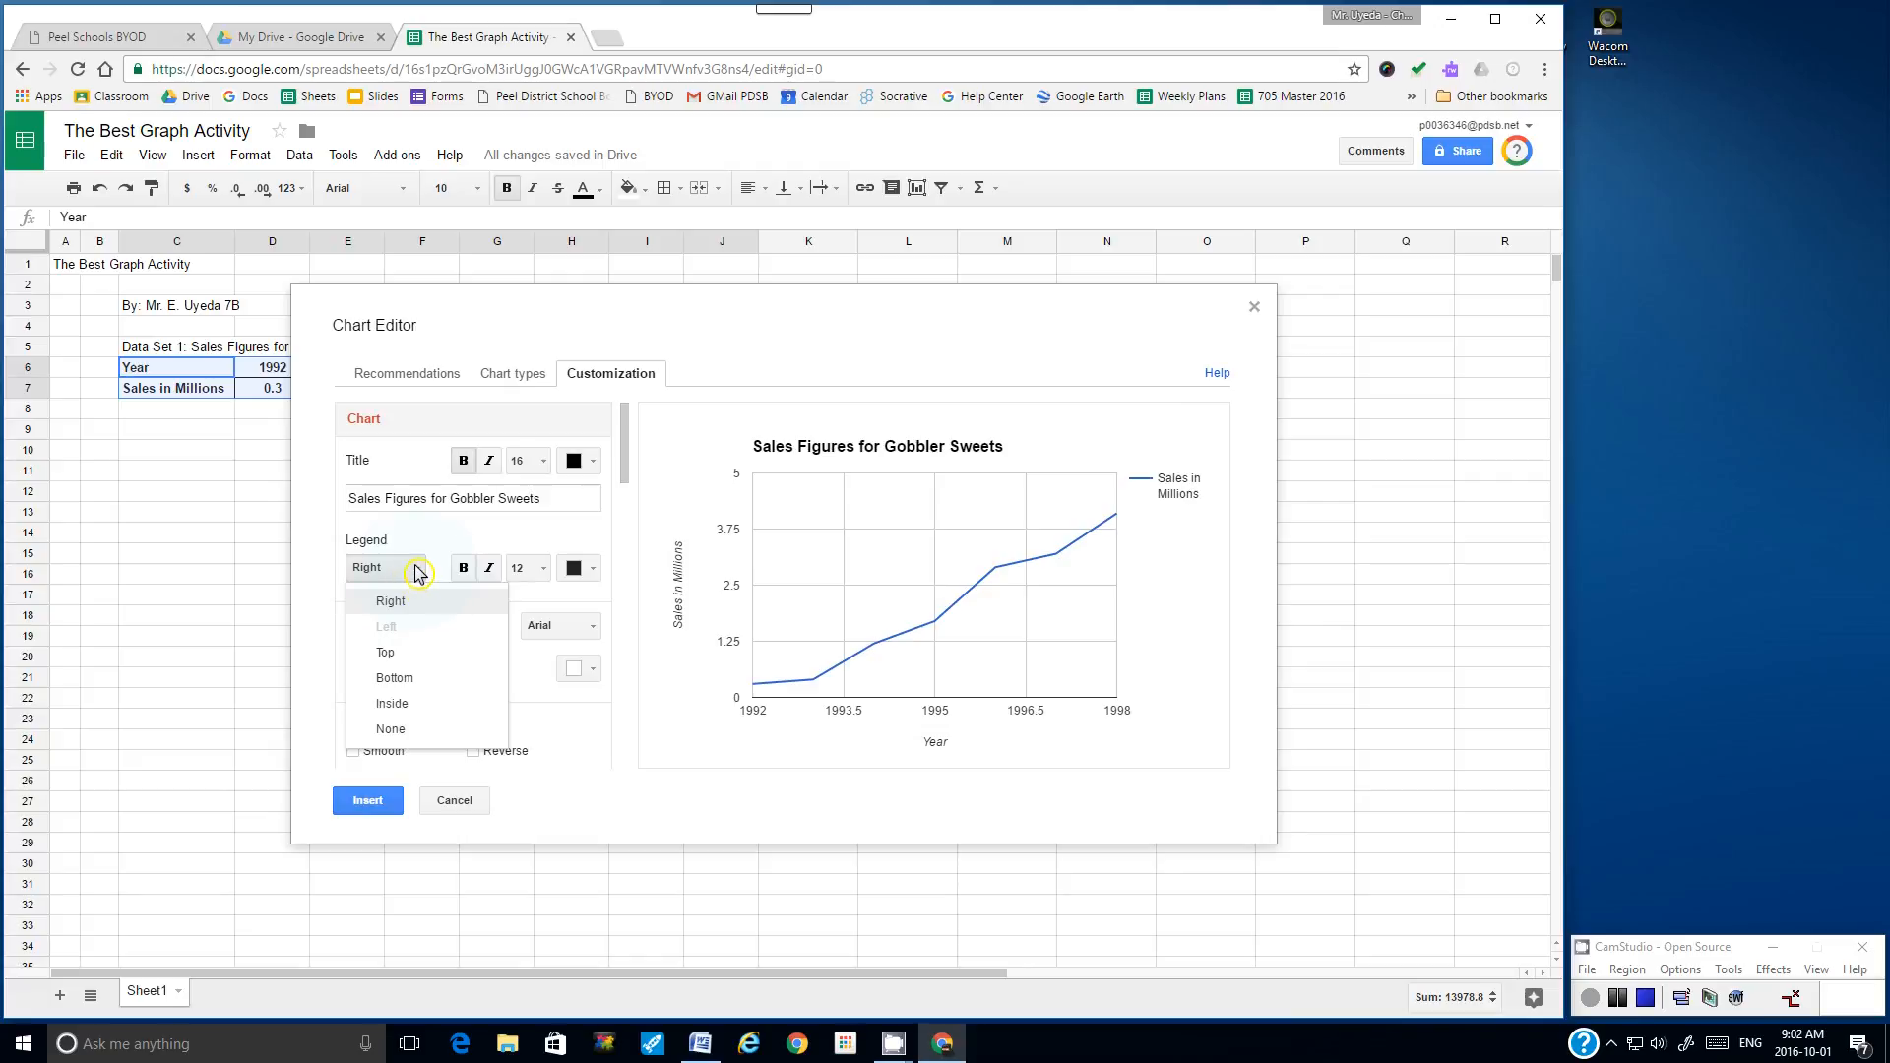
pyautogui.click(390, 729)
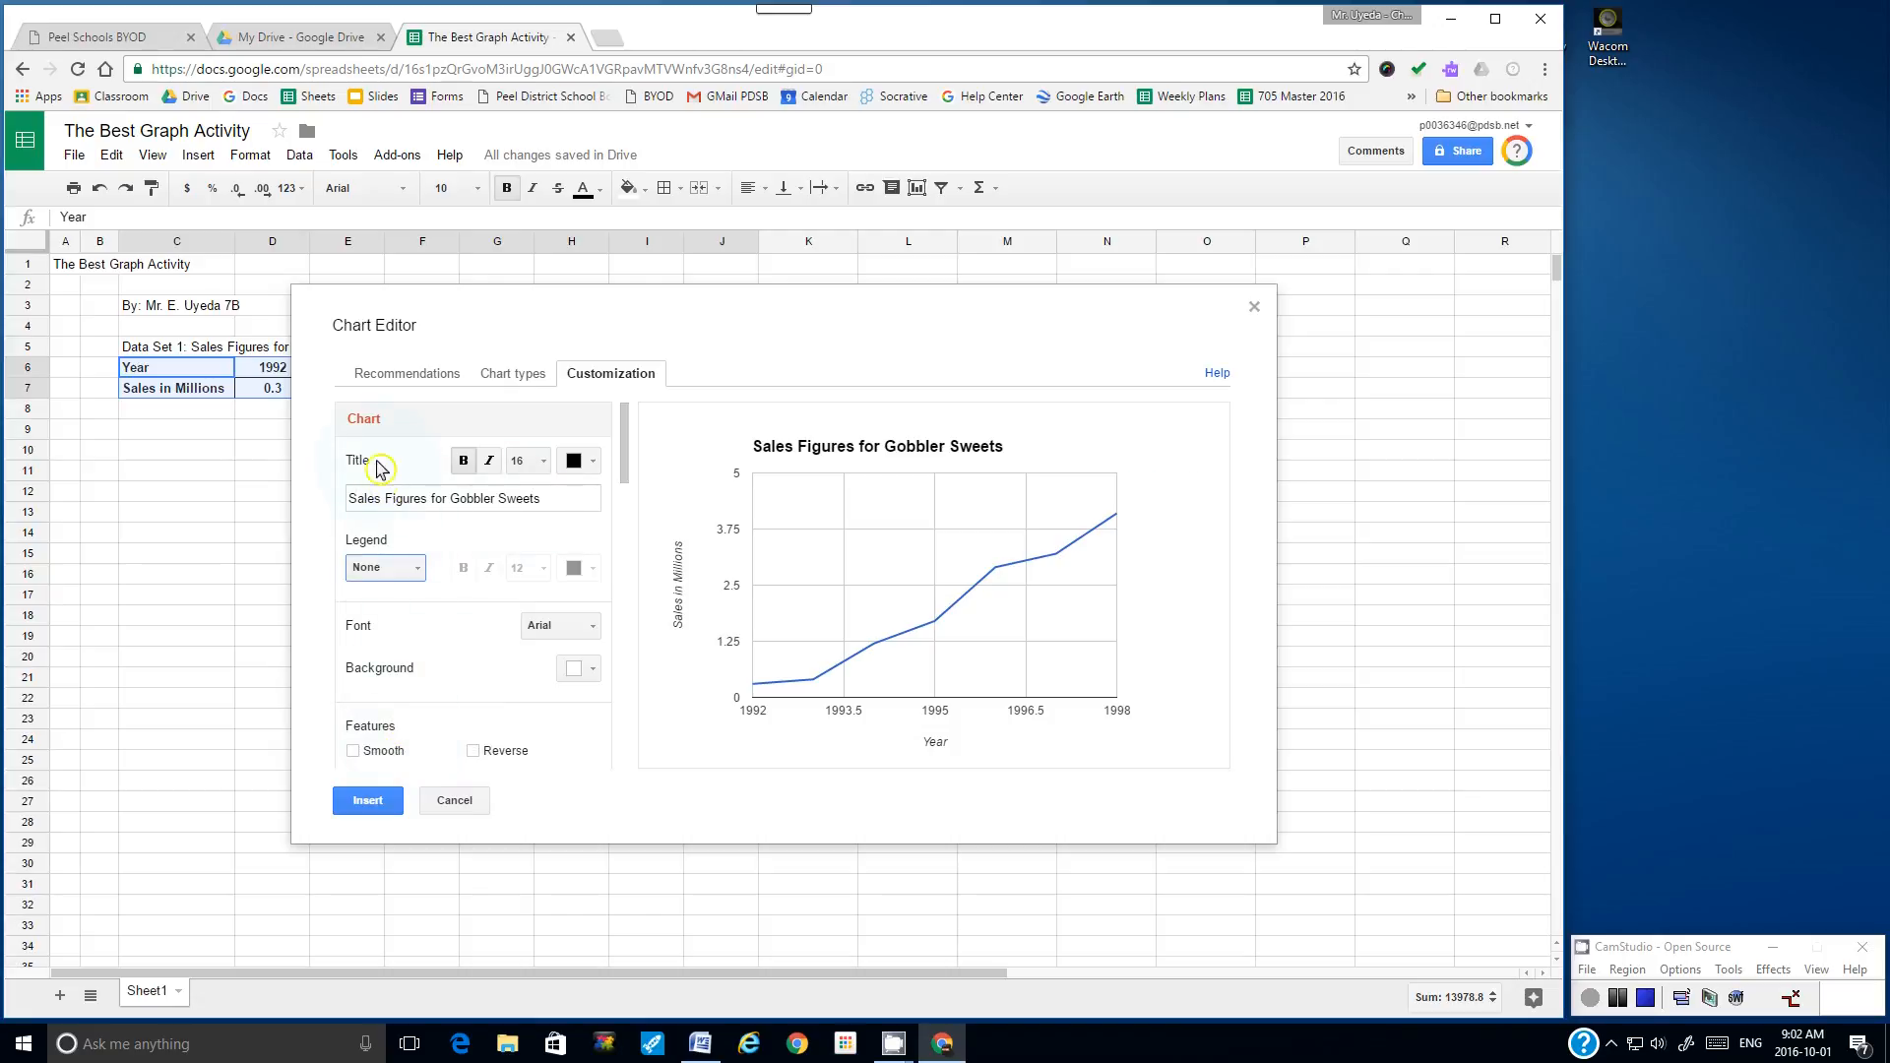
# - Set the chart title's font size to 14 and the chart font to Tahoma
pyautogui.moveTo(545, 504); pyautogui.dragTo(348, 502)
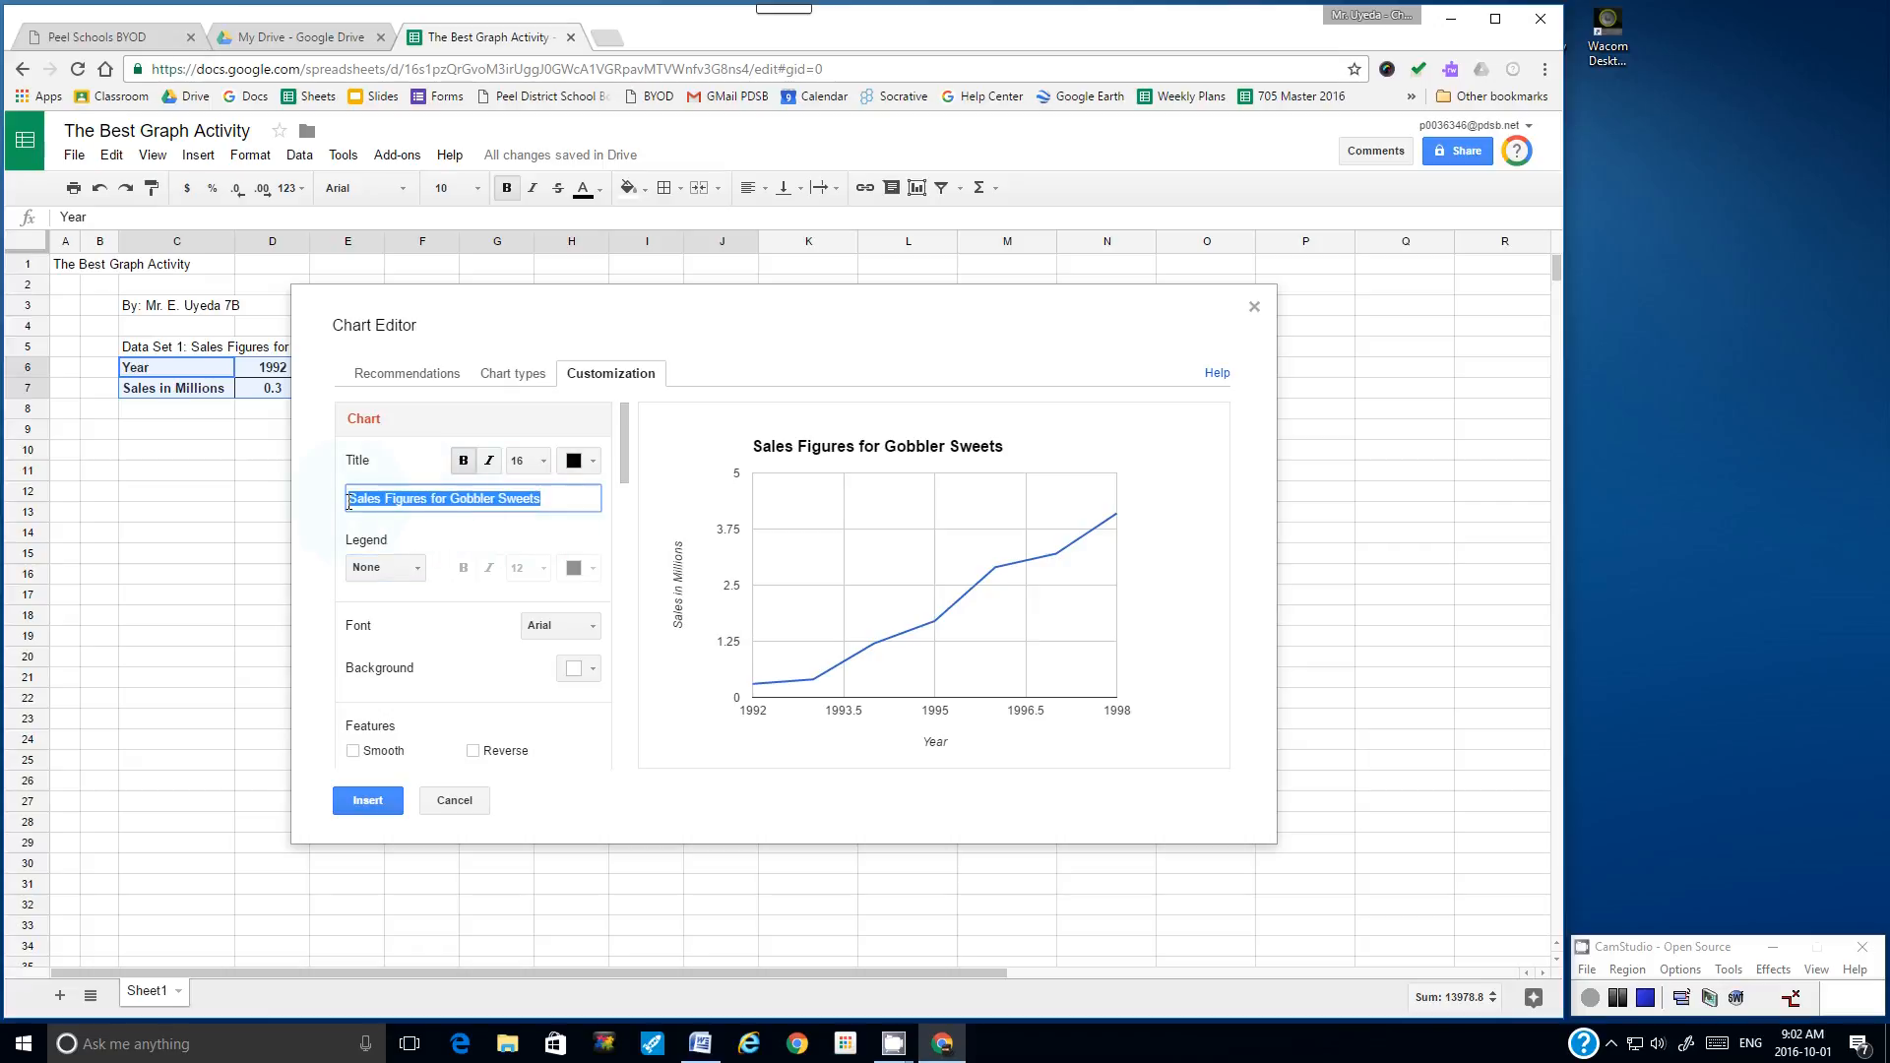
pyautogui.click(539, 461)
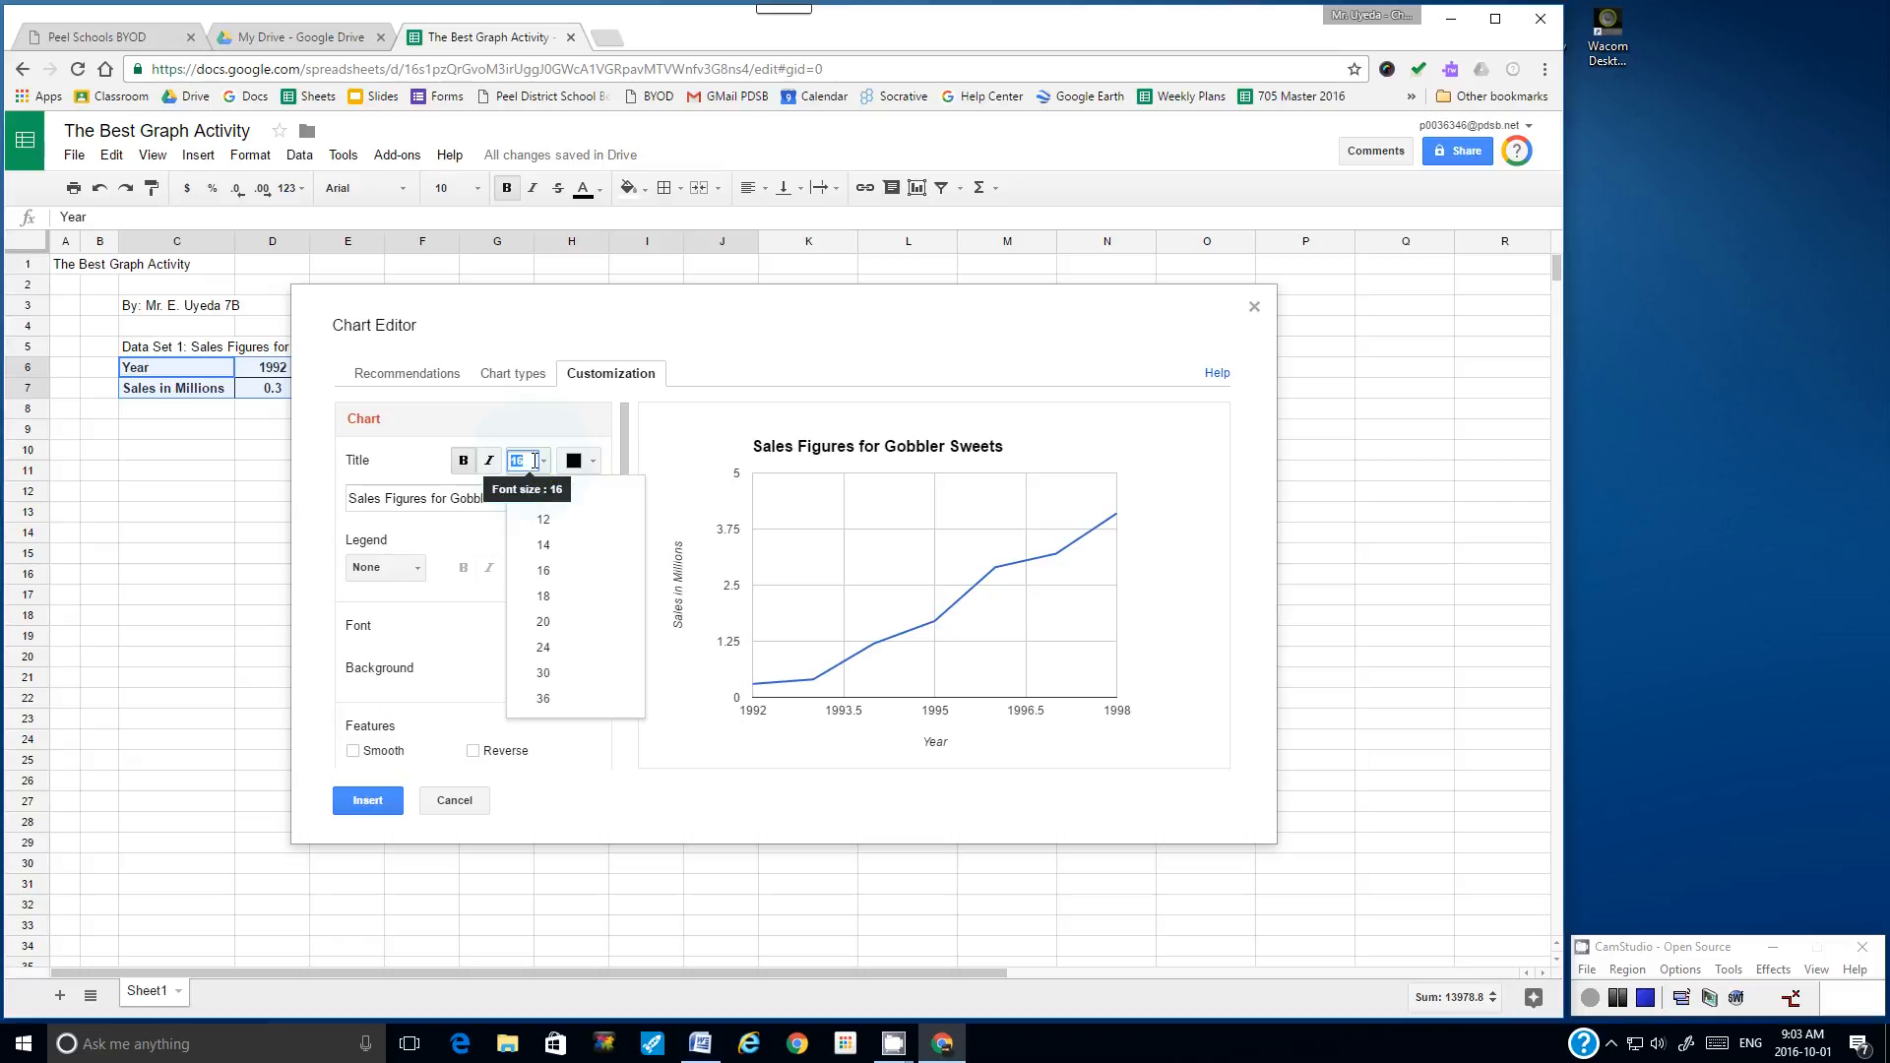
pyautogui.click(544, 547)
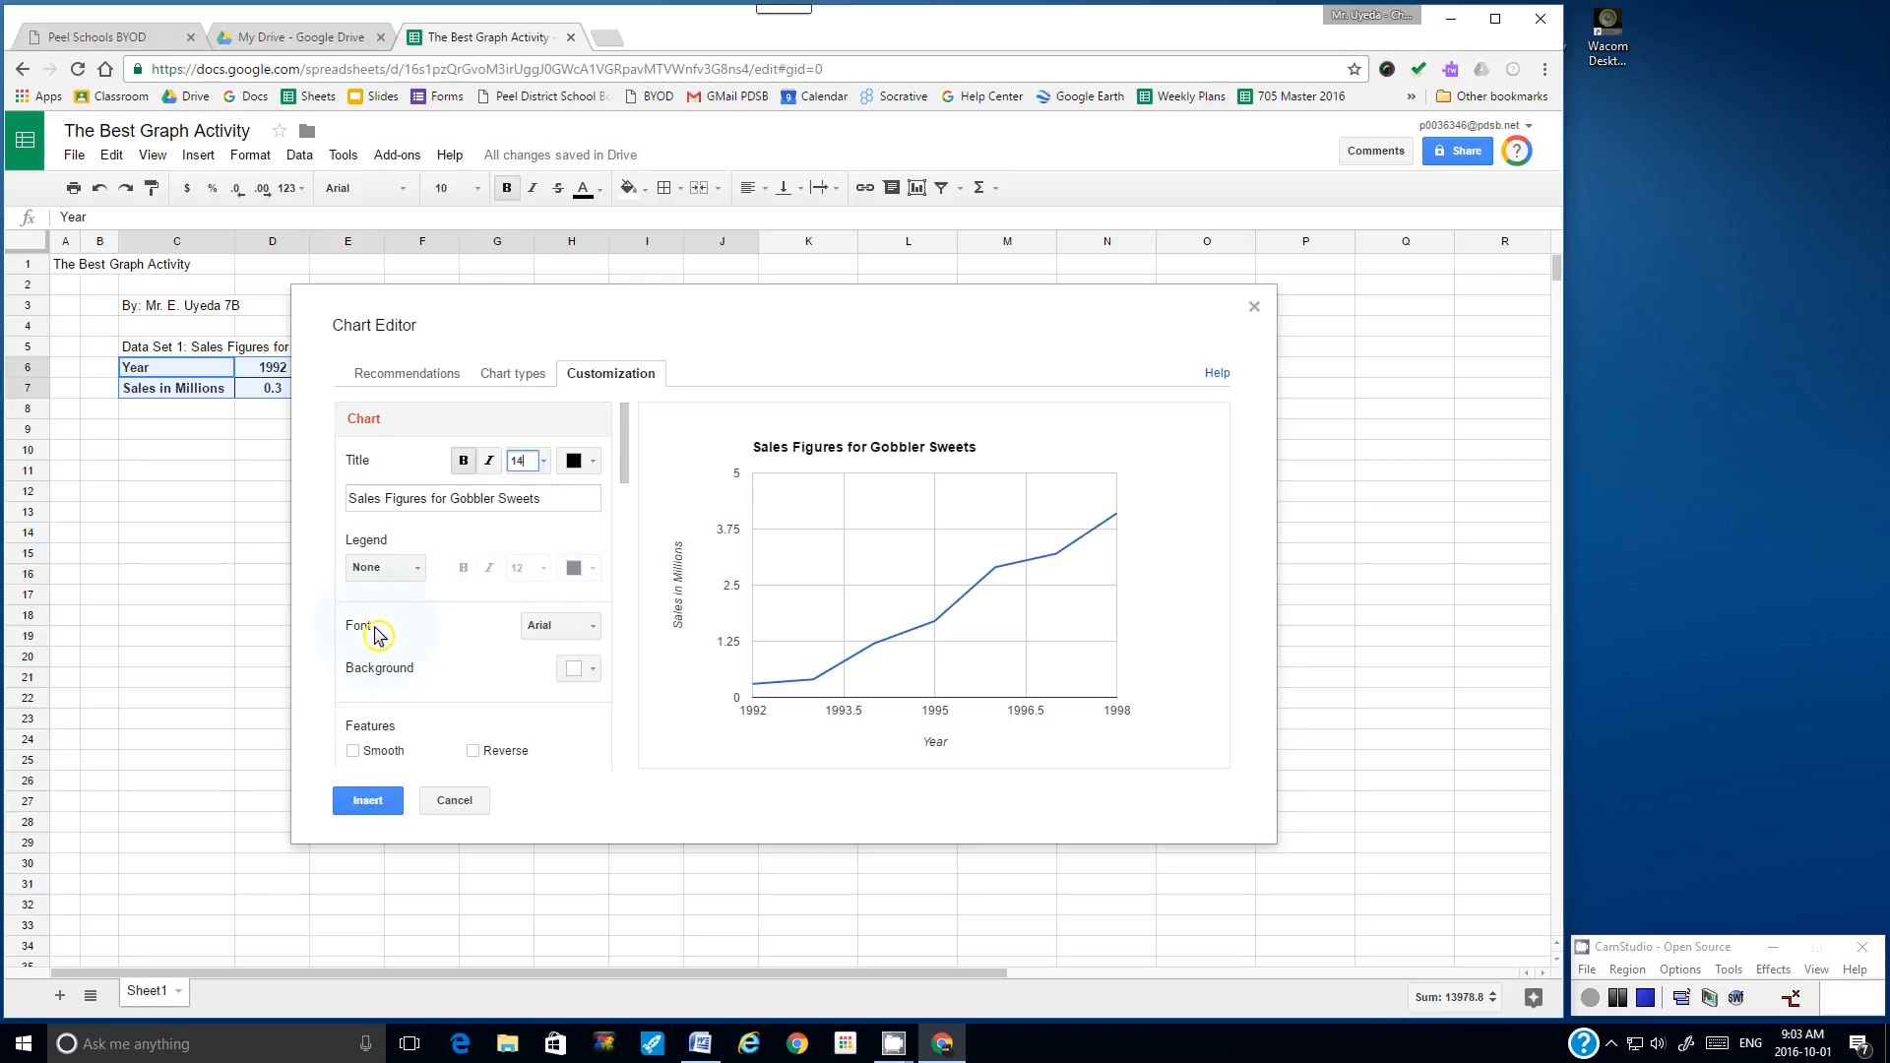
pyautogui.click(594, 629)
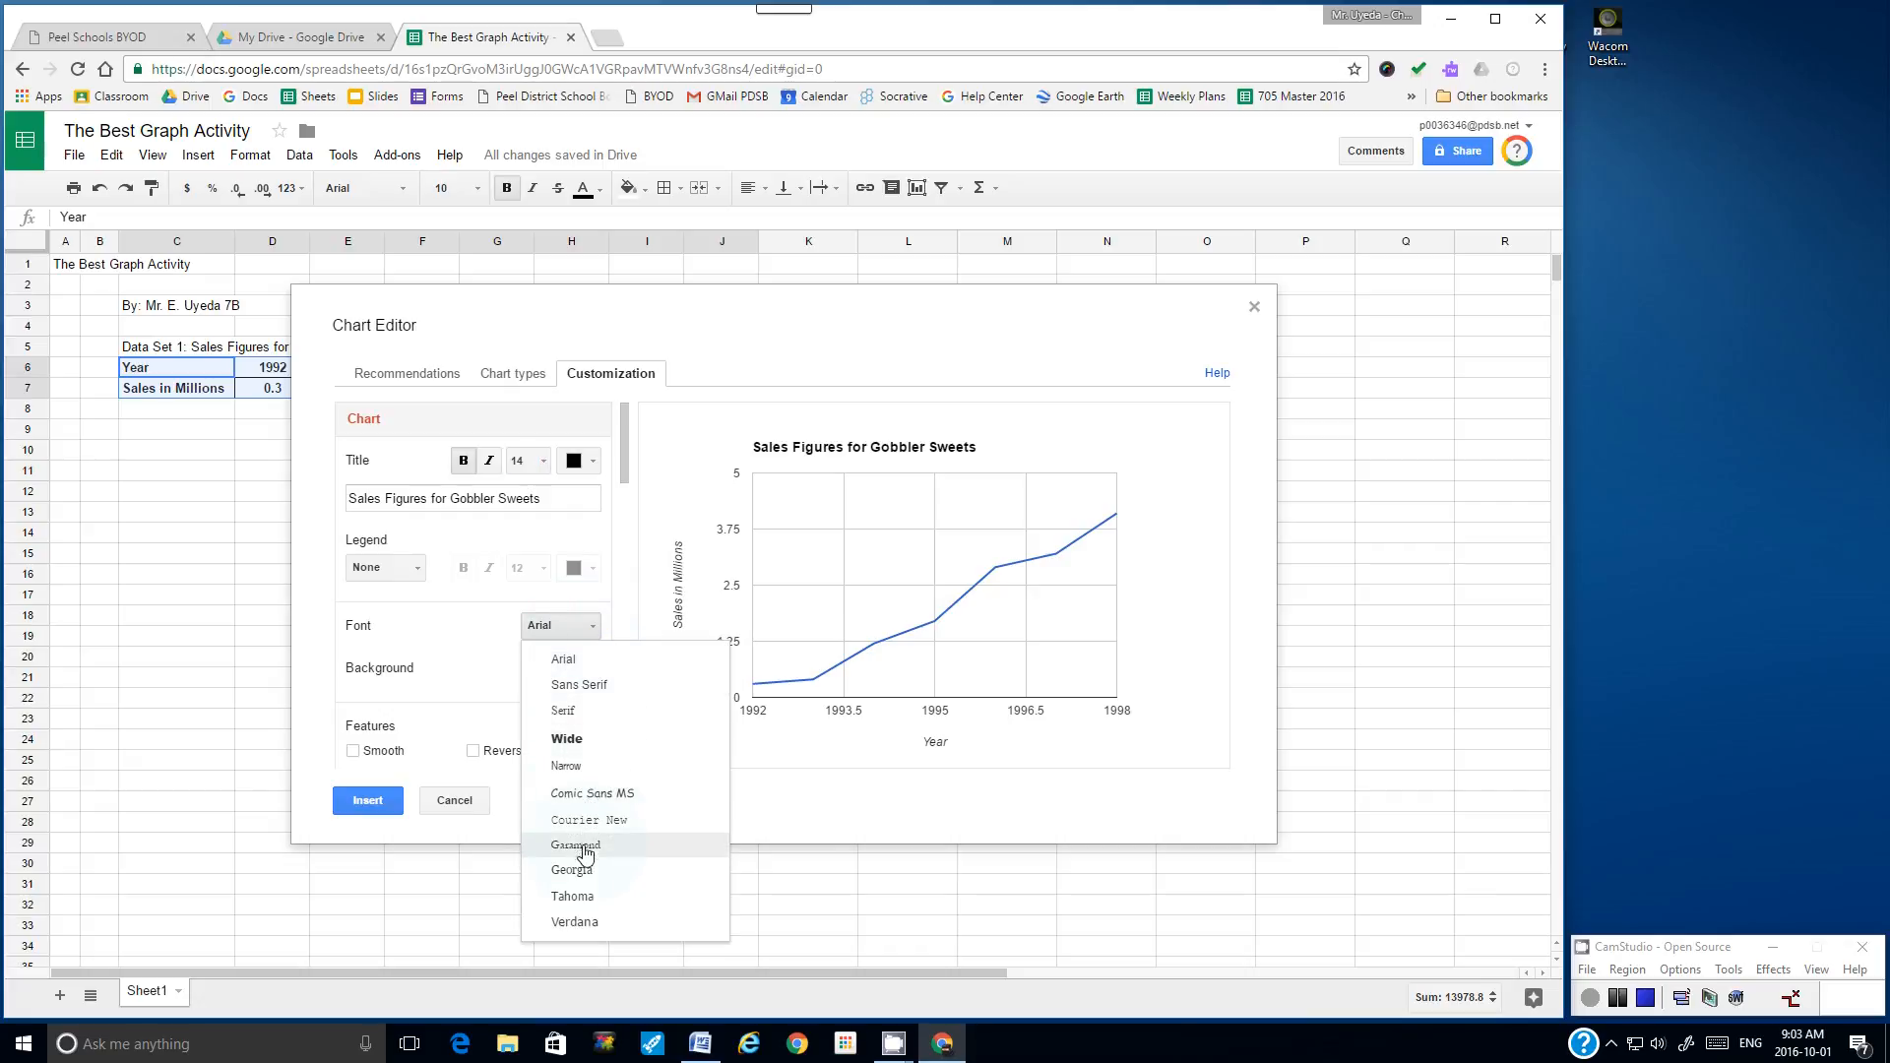
pyautogui.click(598, 904)
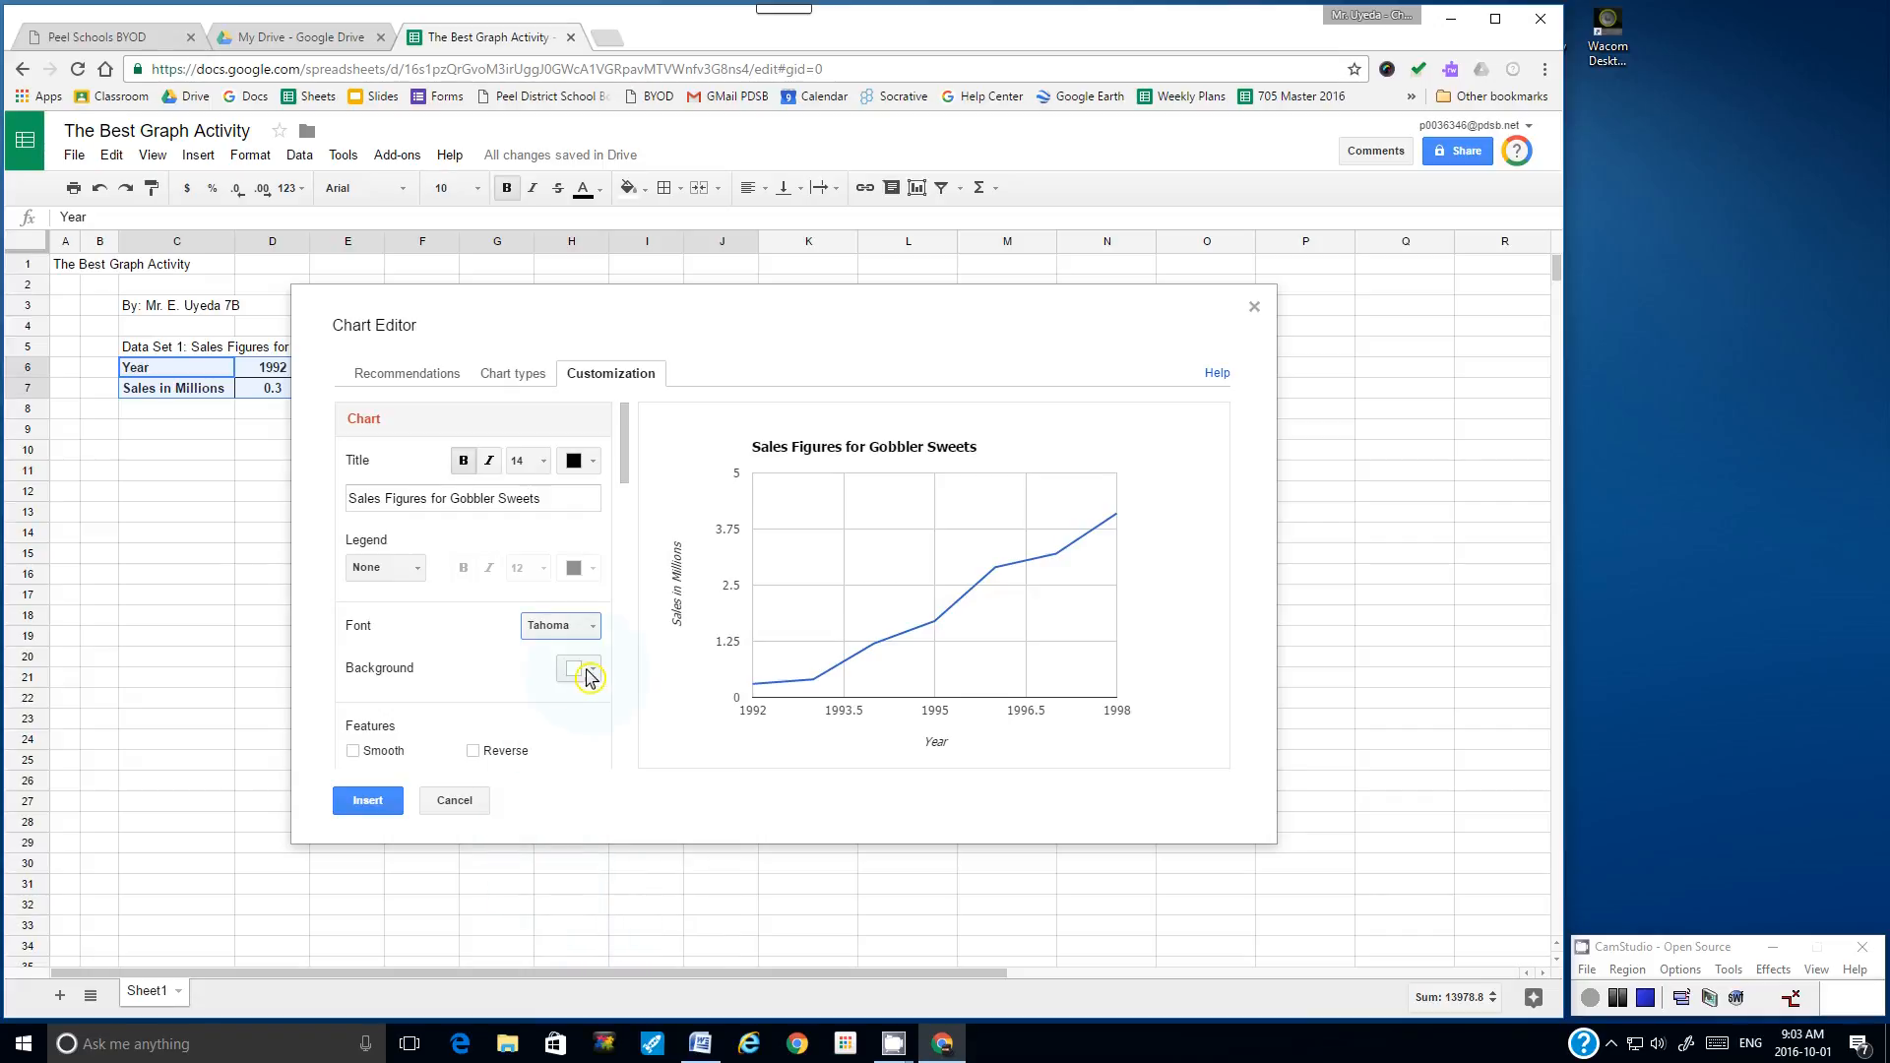
# - Try bold formatting on the horizontal axis labels and turn it back off
pyautogui.moveTo(628, 474); pyautogui.dragTo(628, 513)
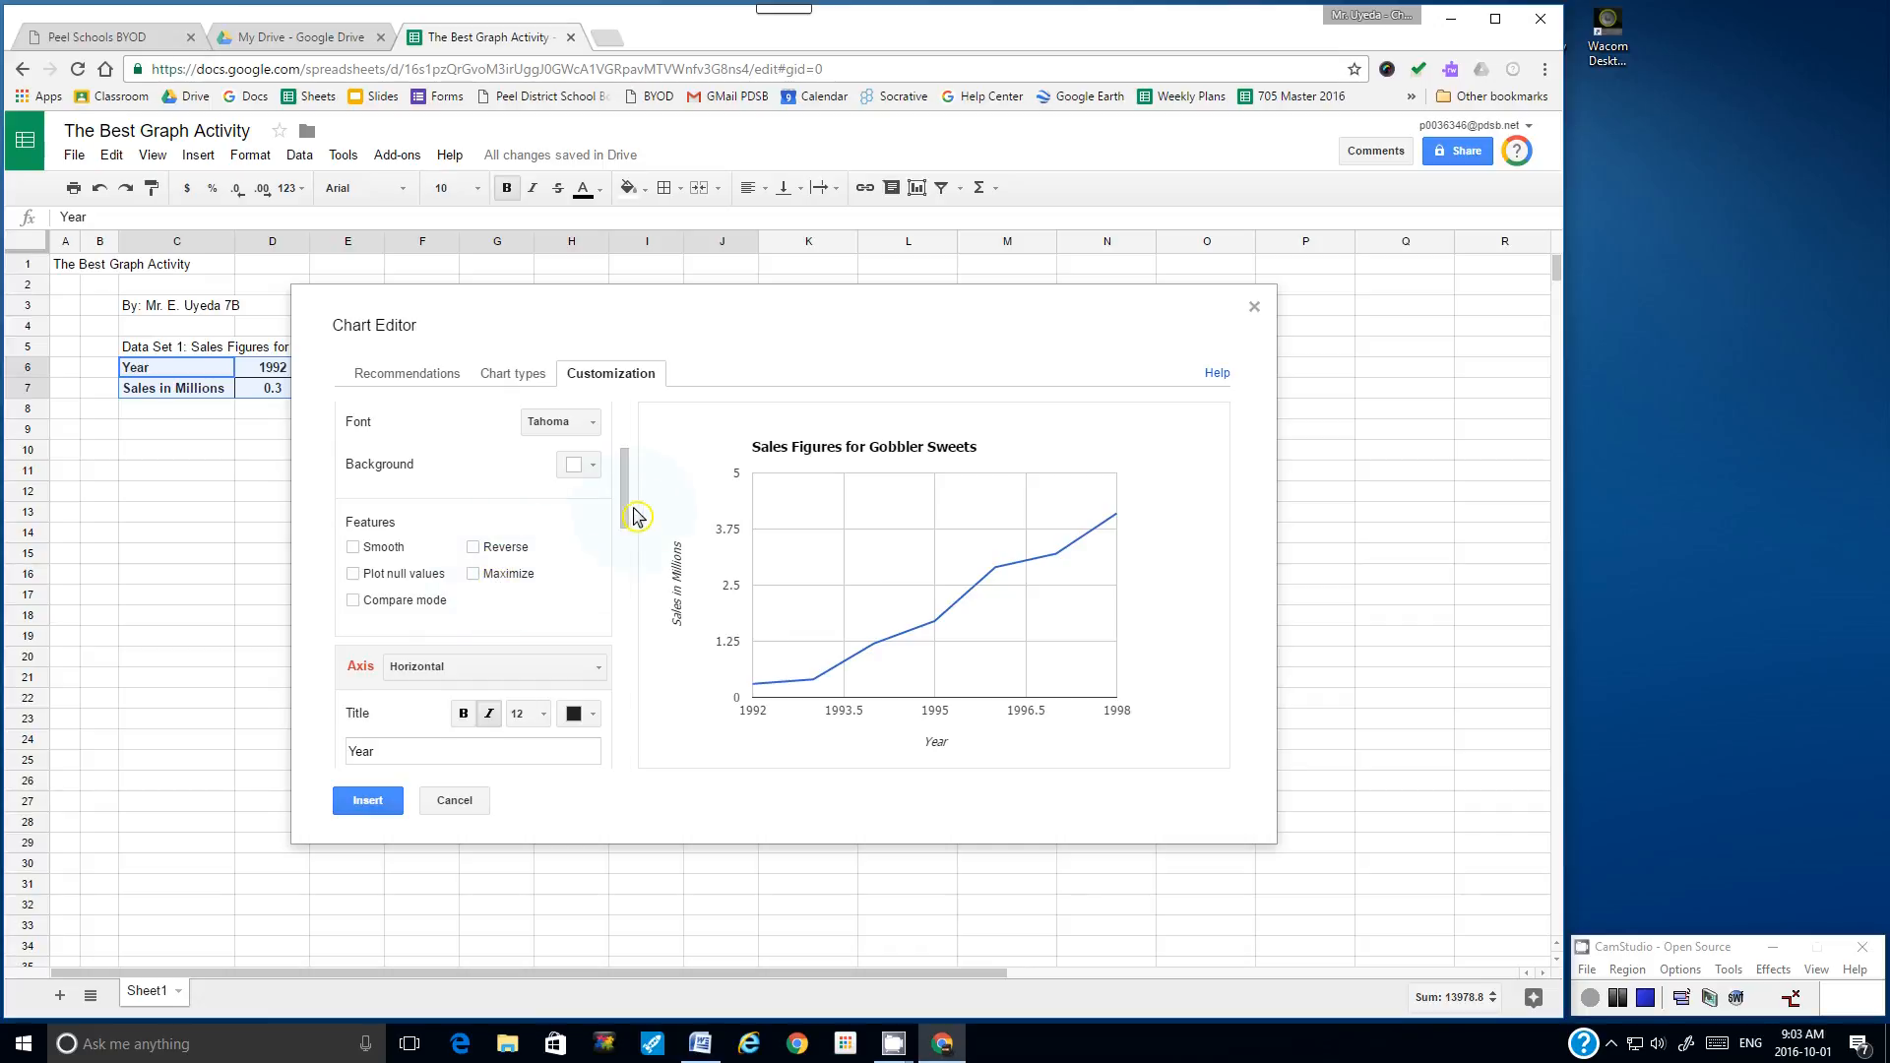
pyautogui.moveTo(624, 507); pyautogui.dragTo(624, 546)
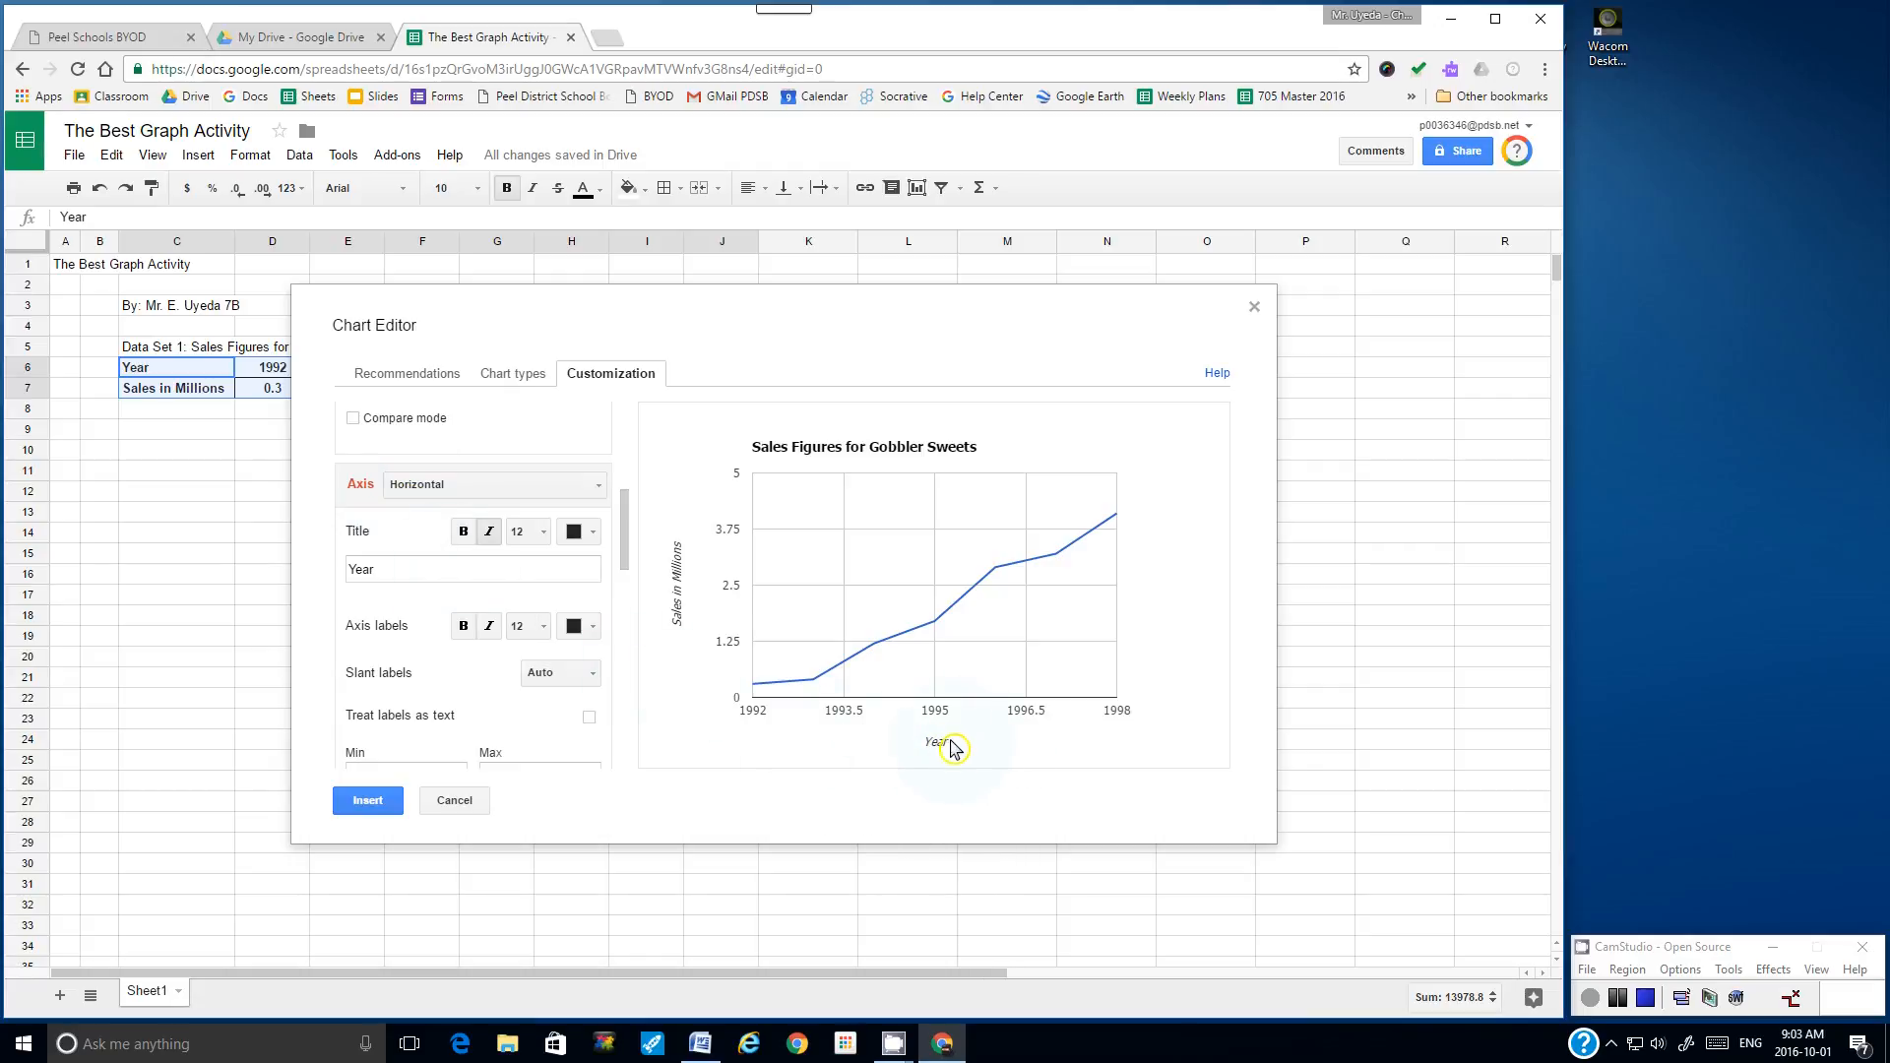
pyautogui.click(463, 630)
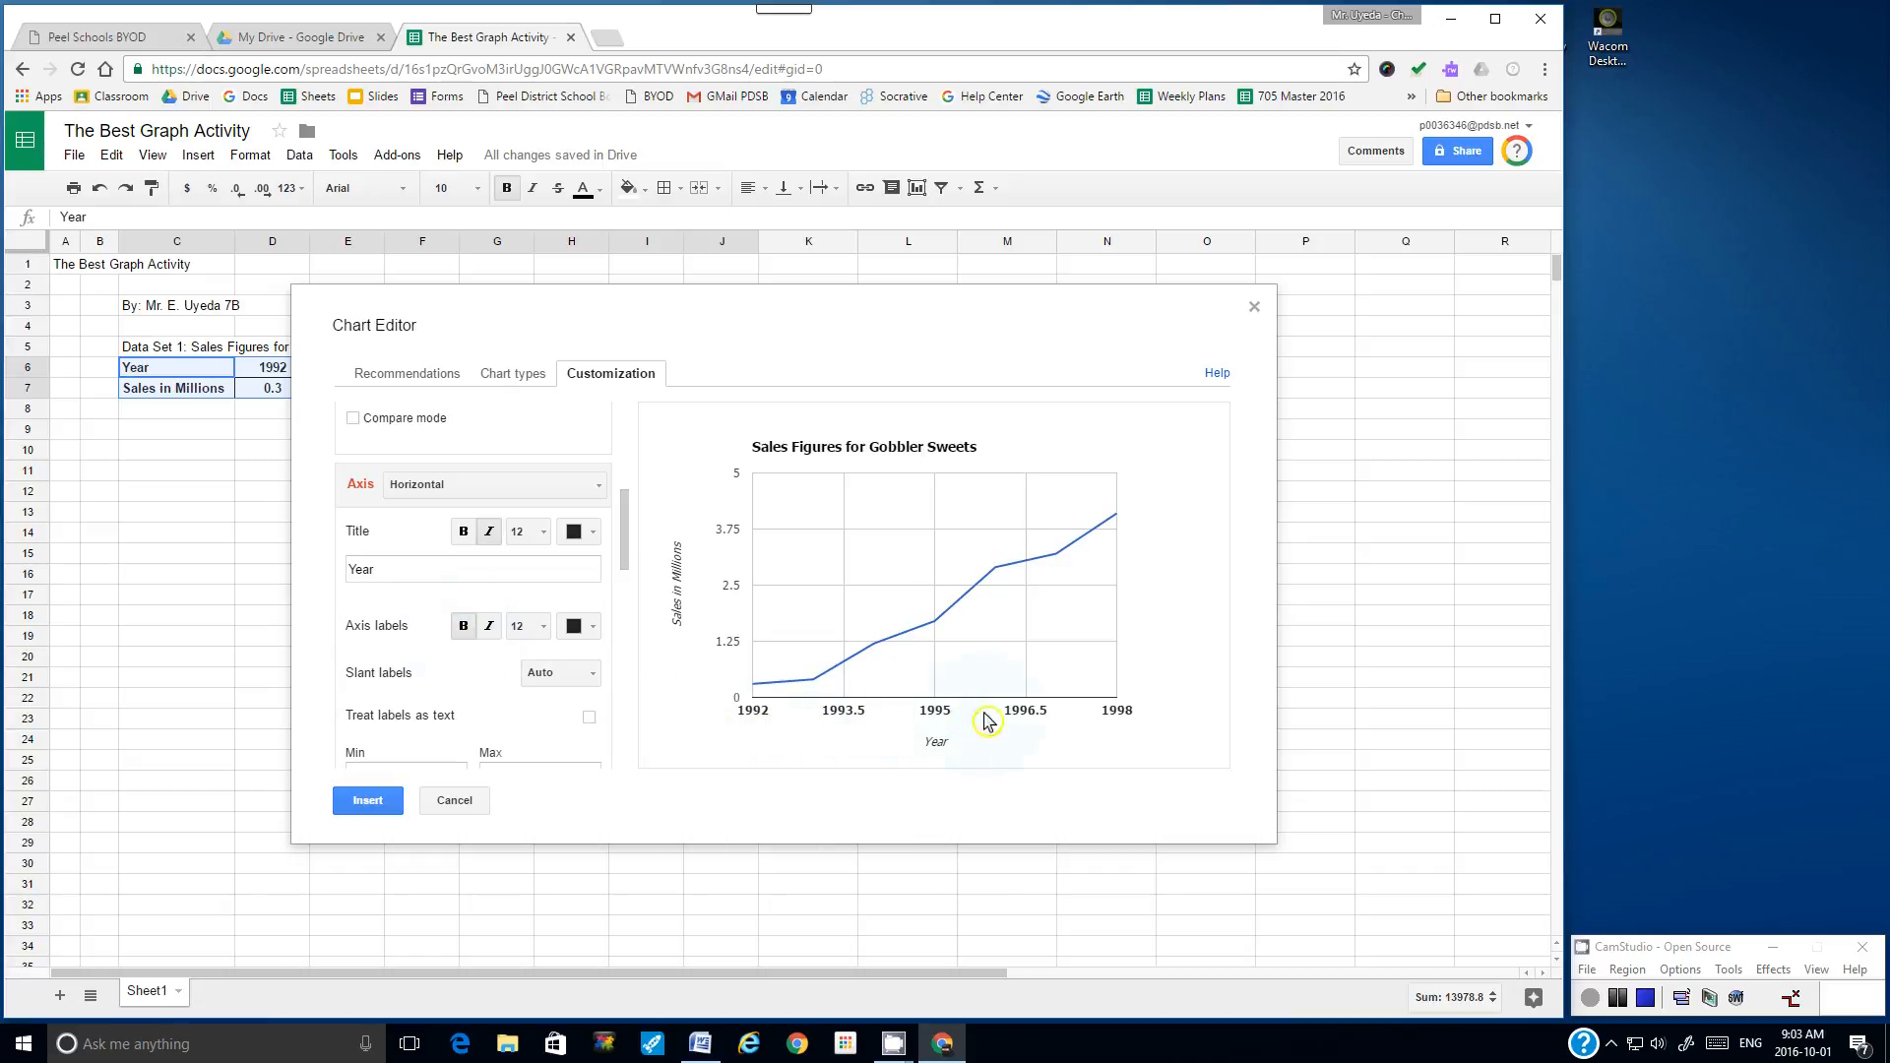
pyautogui.click(465, 631)
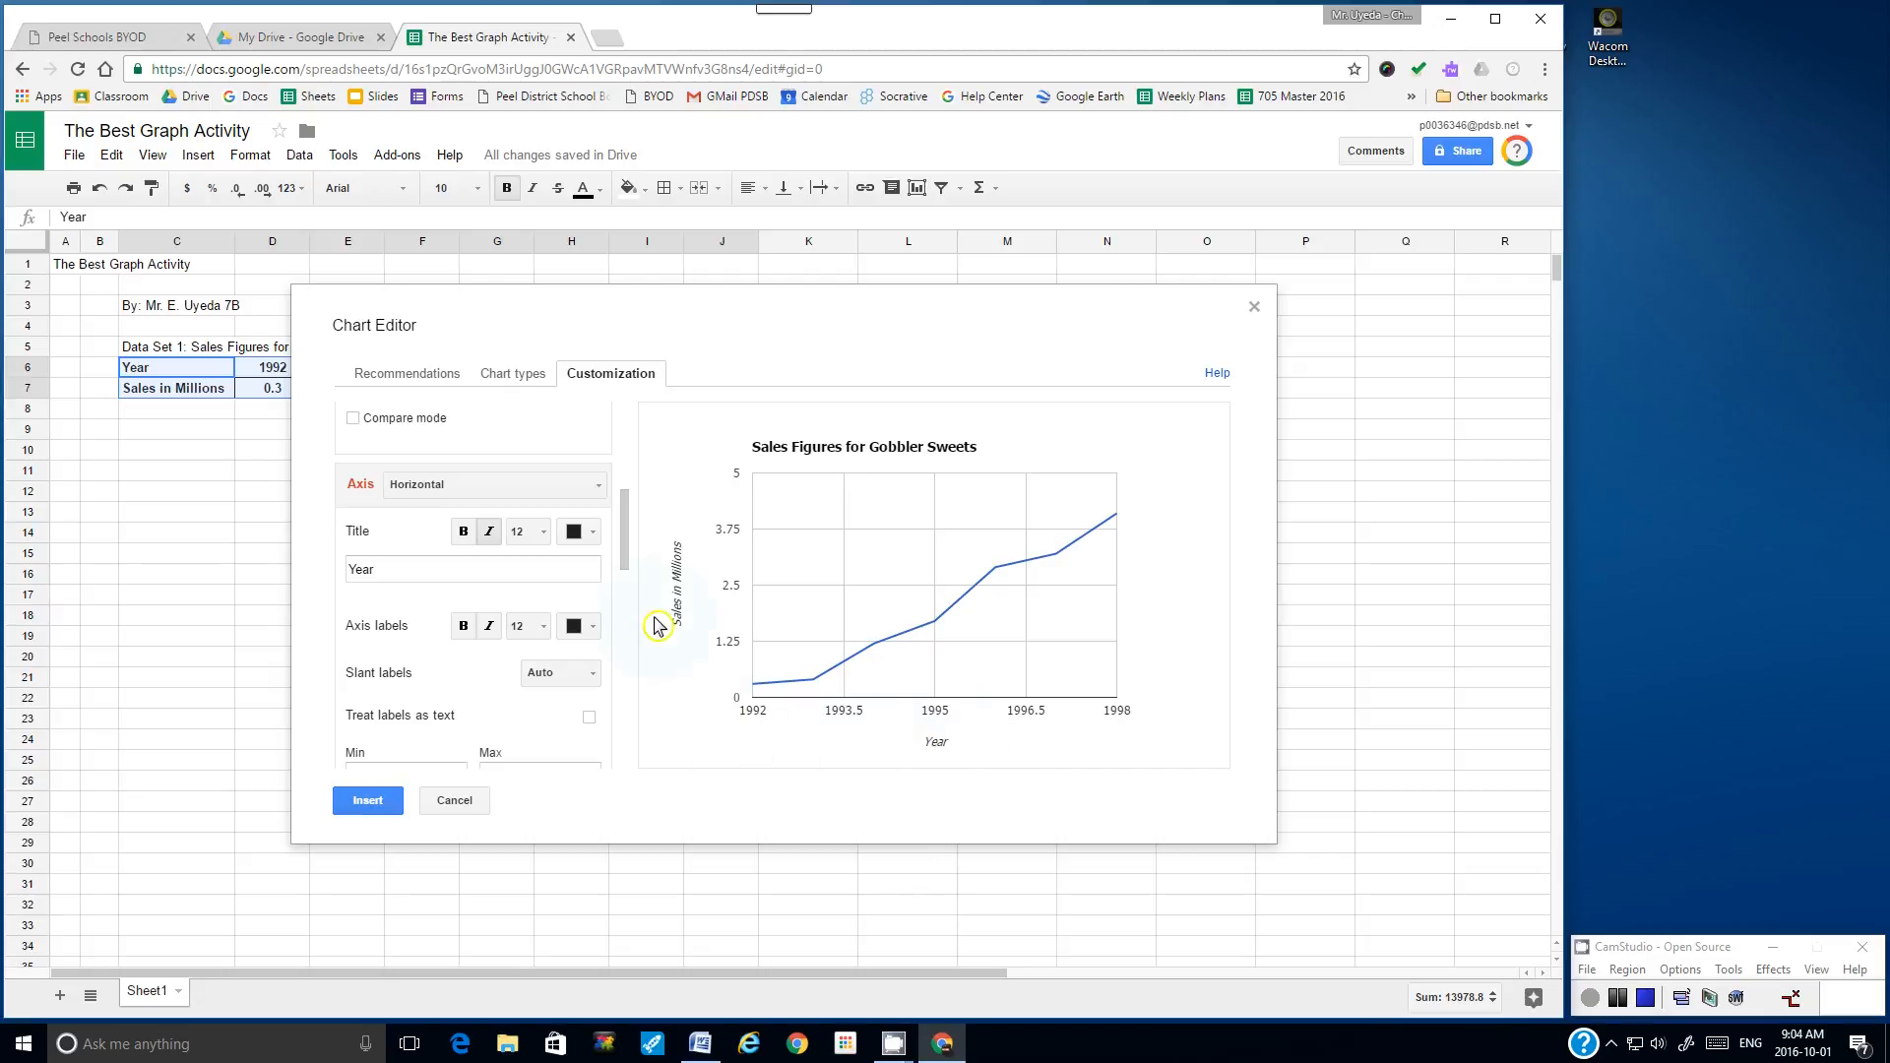
# - Set the number of major gridlines on the horizontal axis to 6
pyautogui.moveTo(624, 528); pyautogui.dragTo(624, 591)
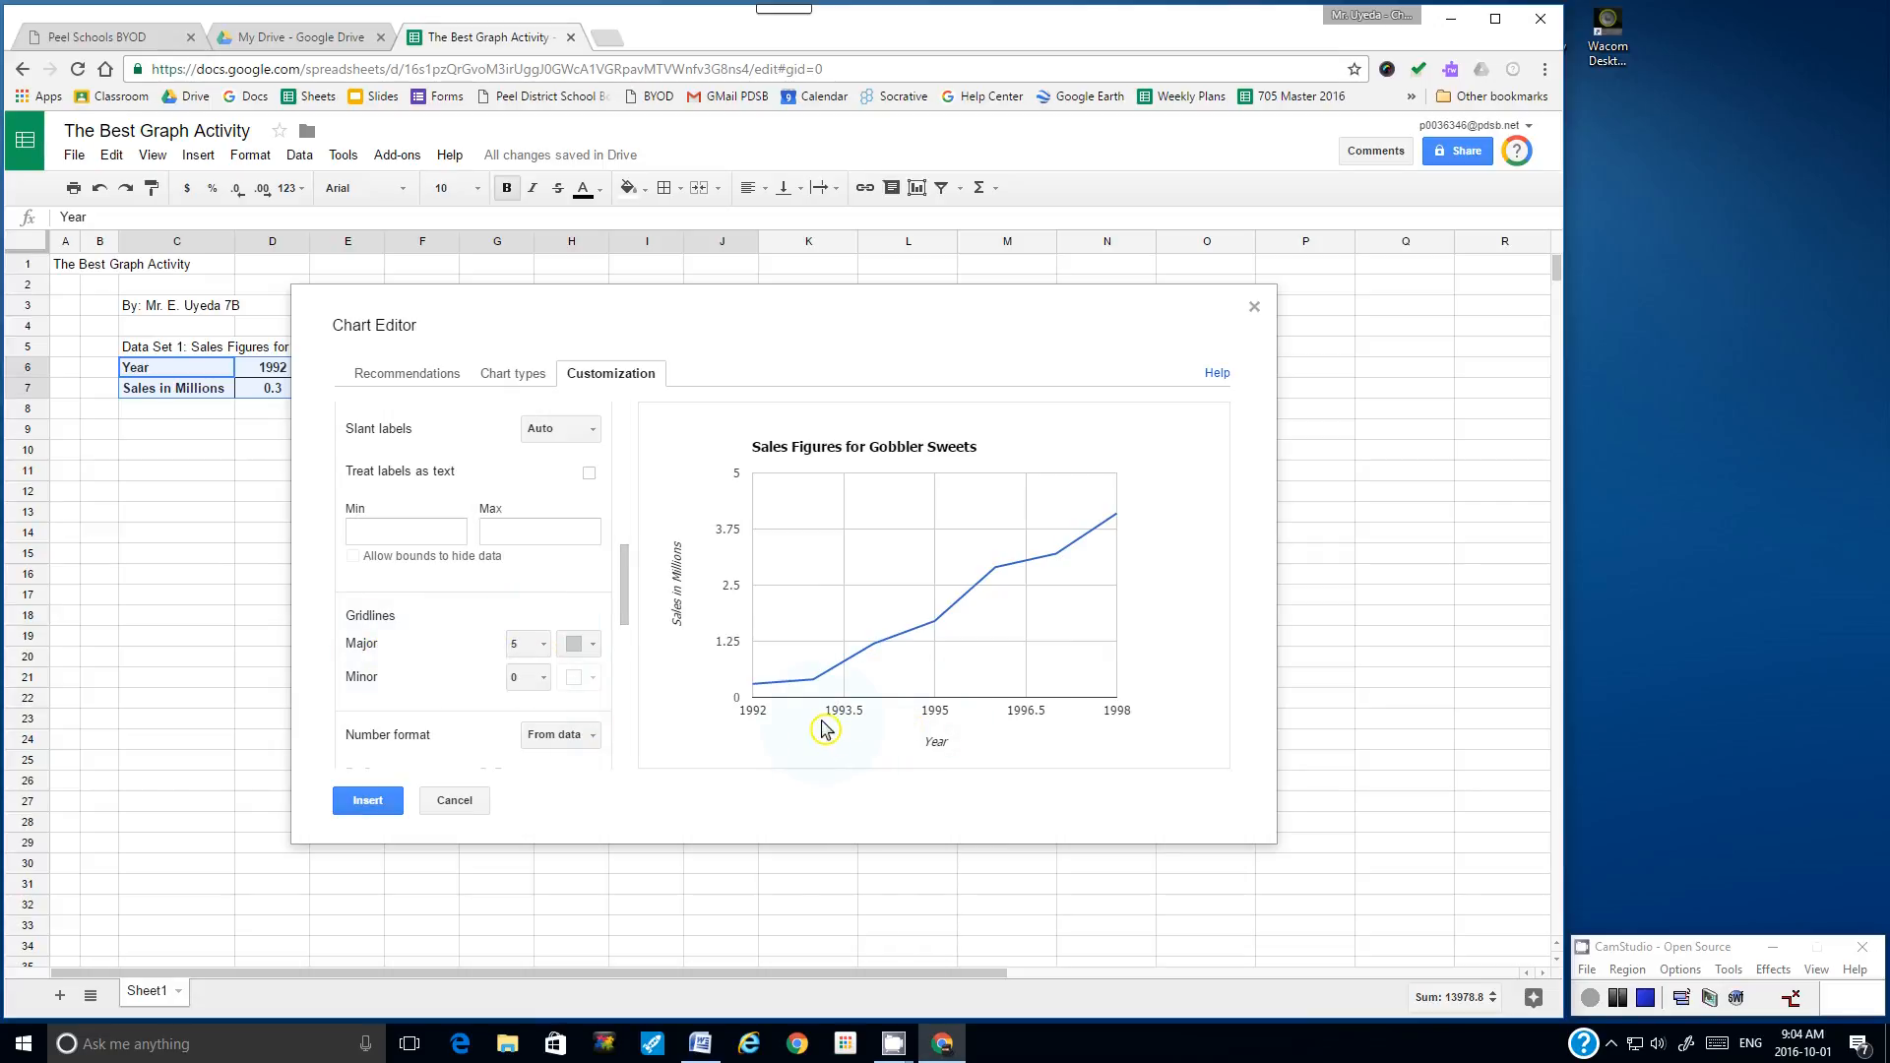
pyautogui.moveTo(984, 626)
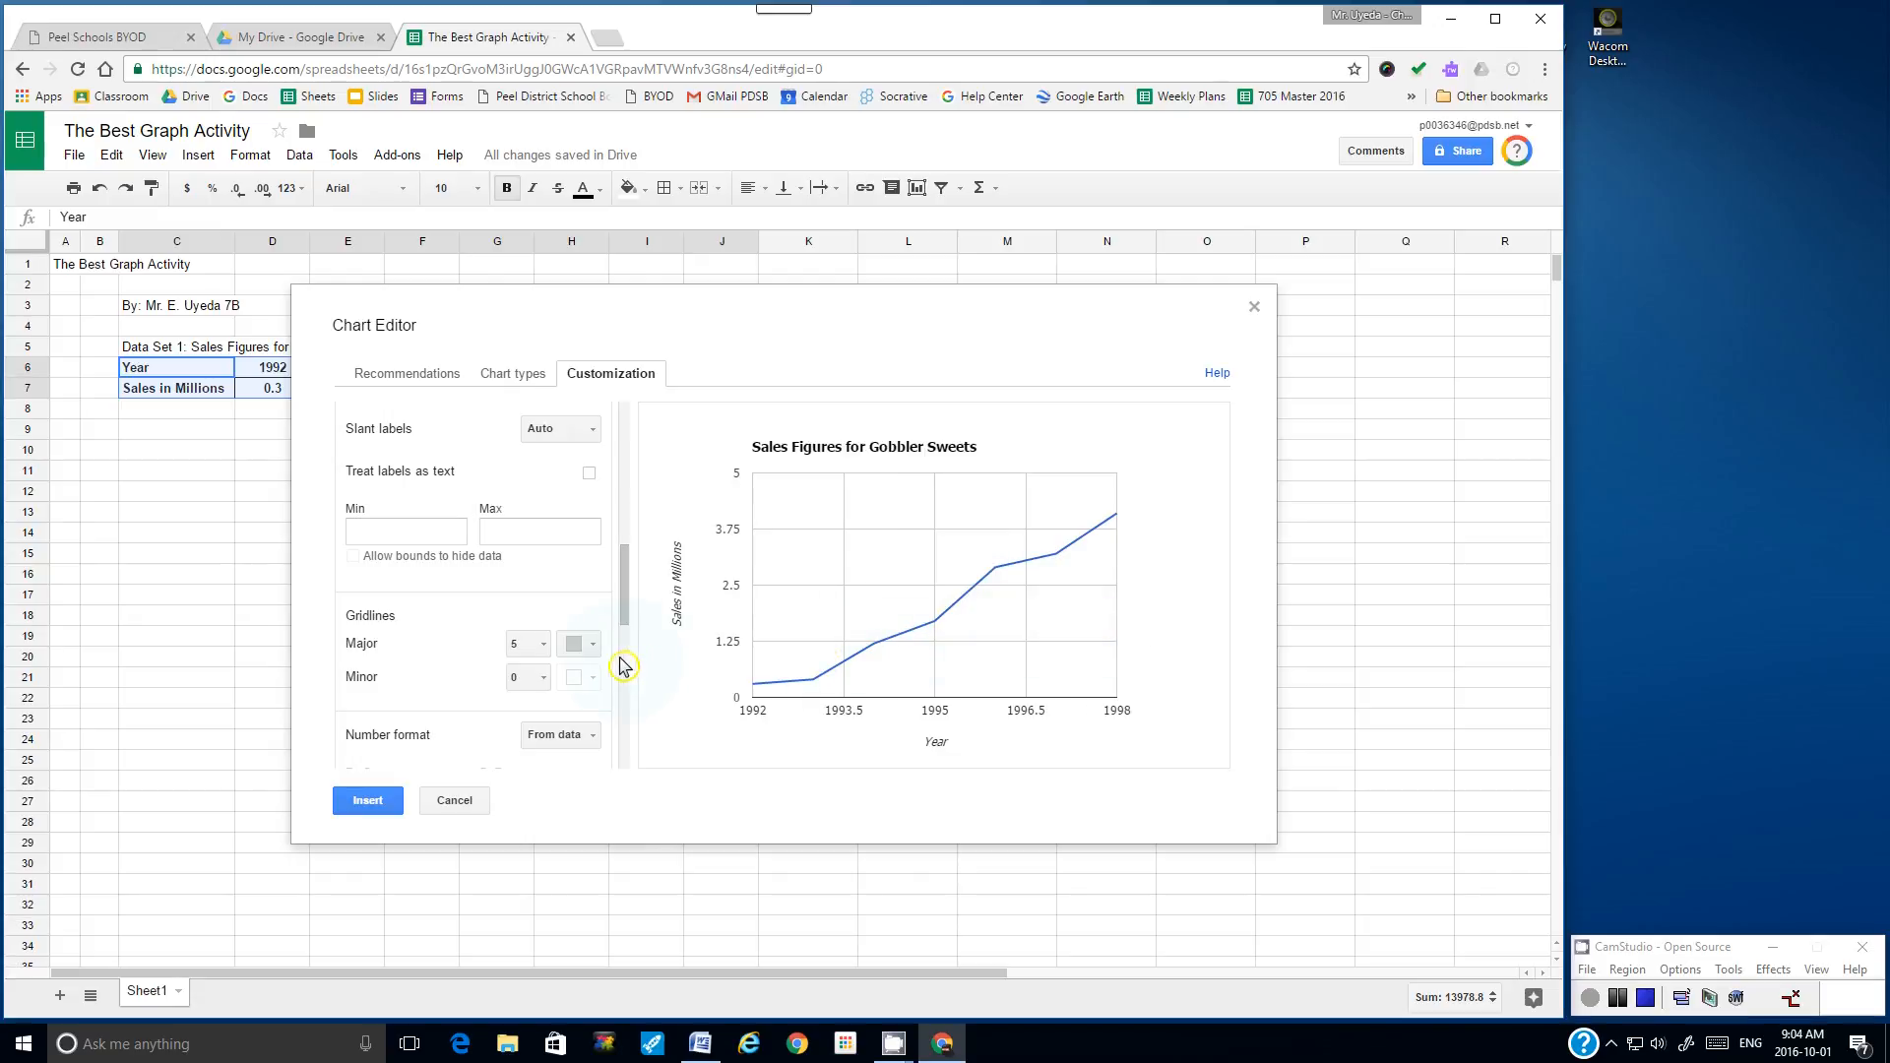
pyautogui.click(544, 650)
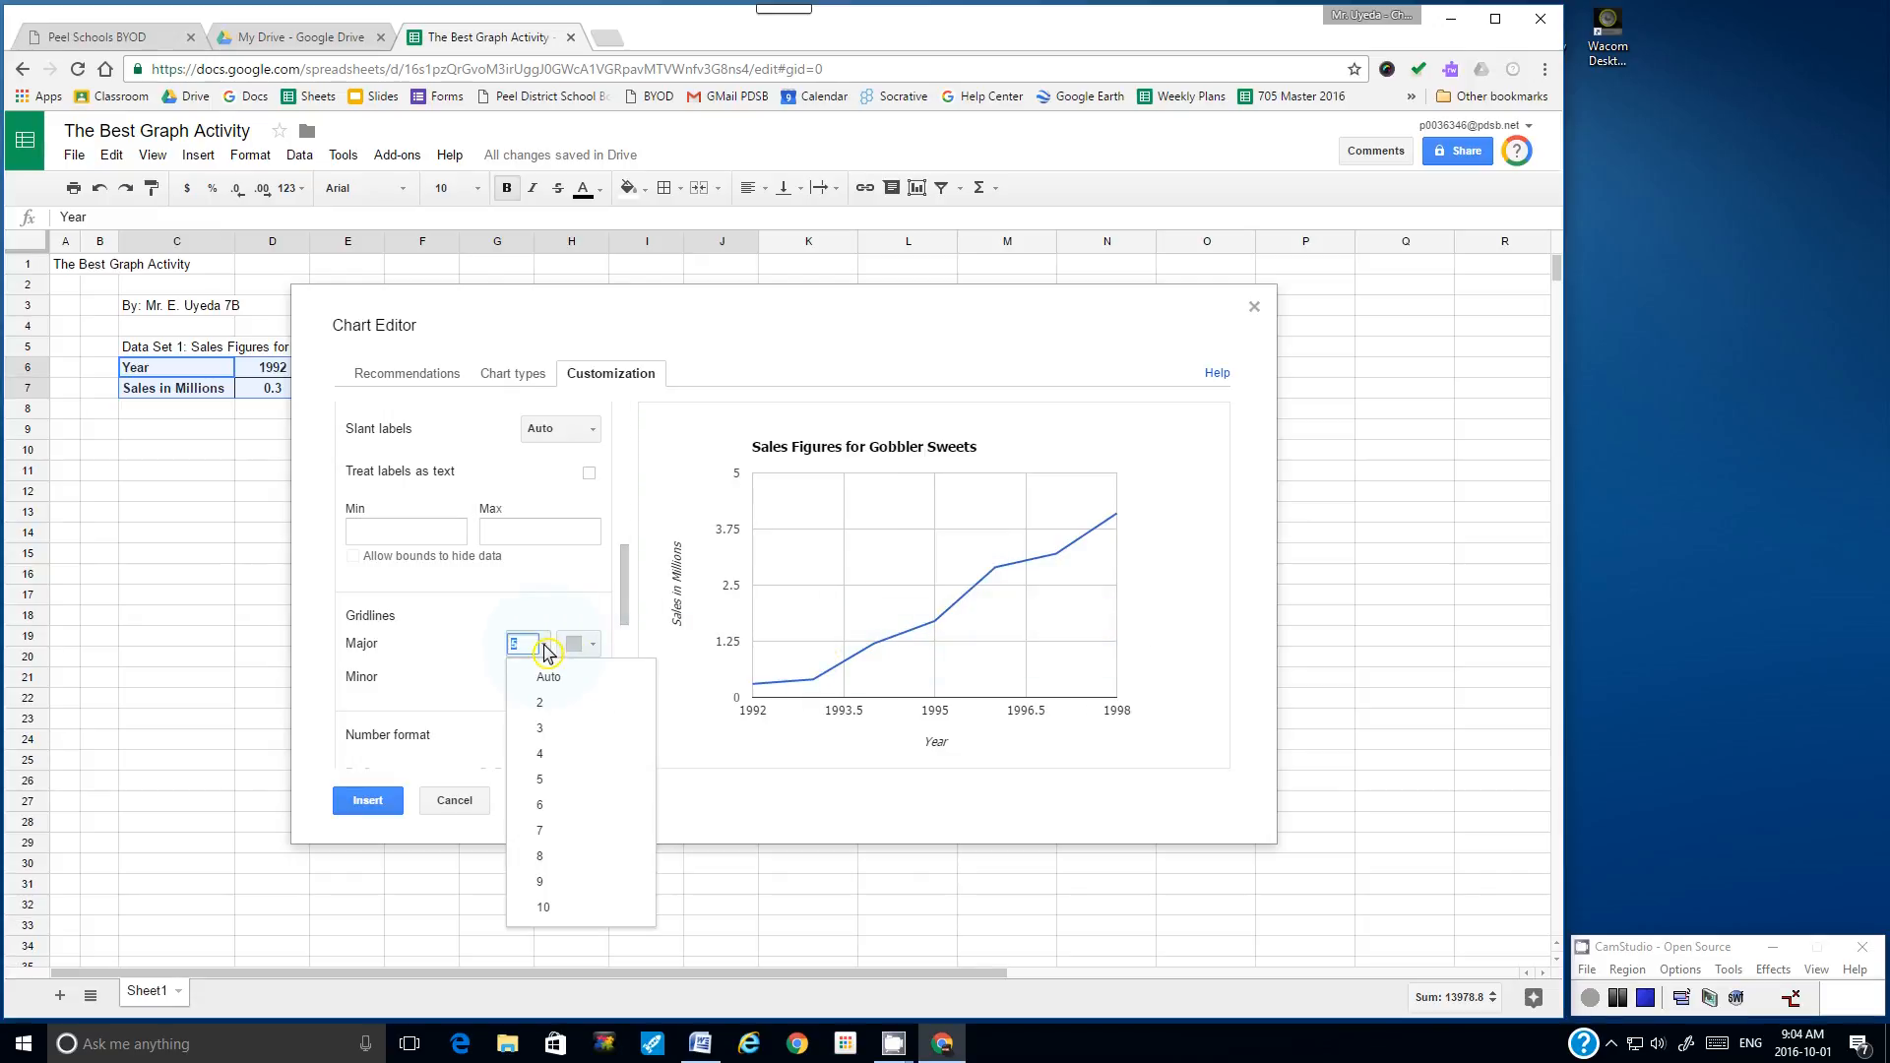
pyautogui.click(556, 807)
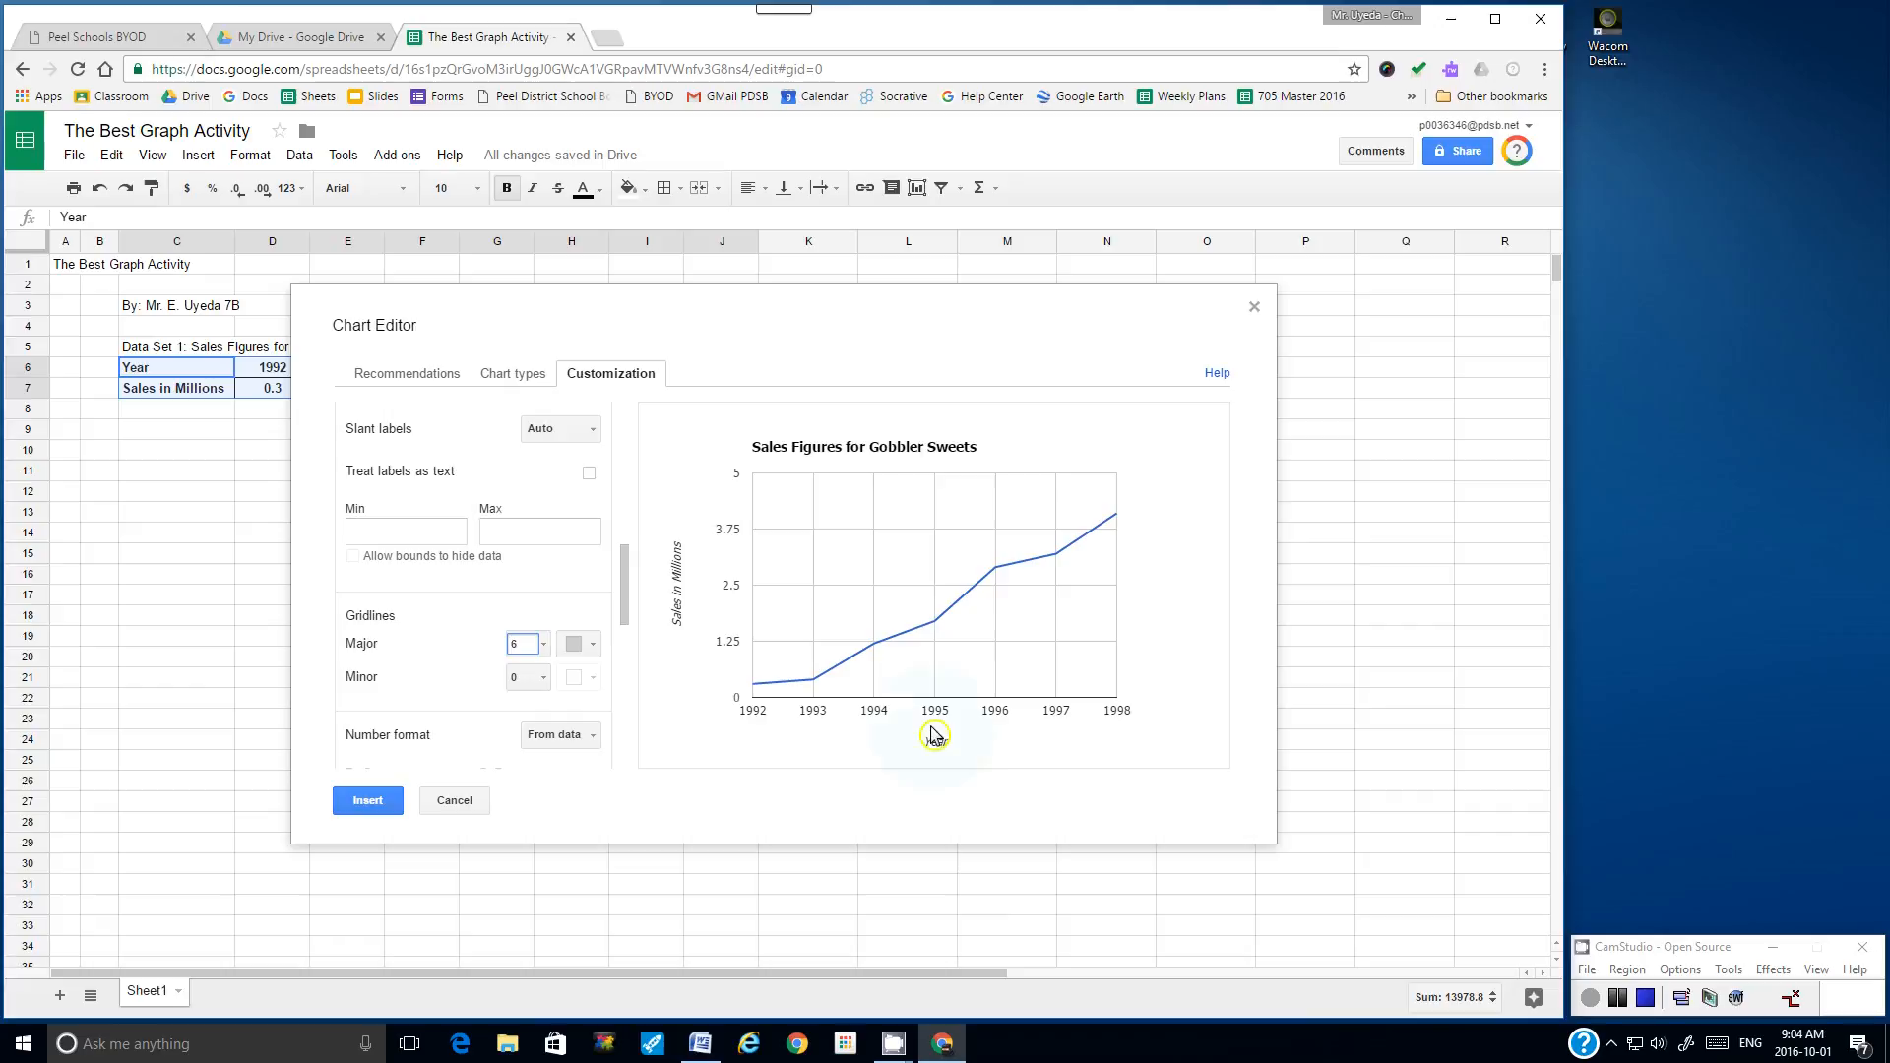
# - Try 4 and 7 major gridlines on the horizontal axis and return the count to 6
pyautogui.click(539, 646)
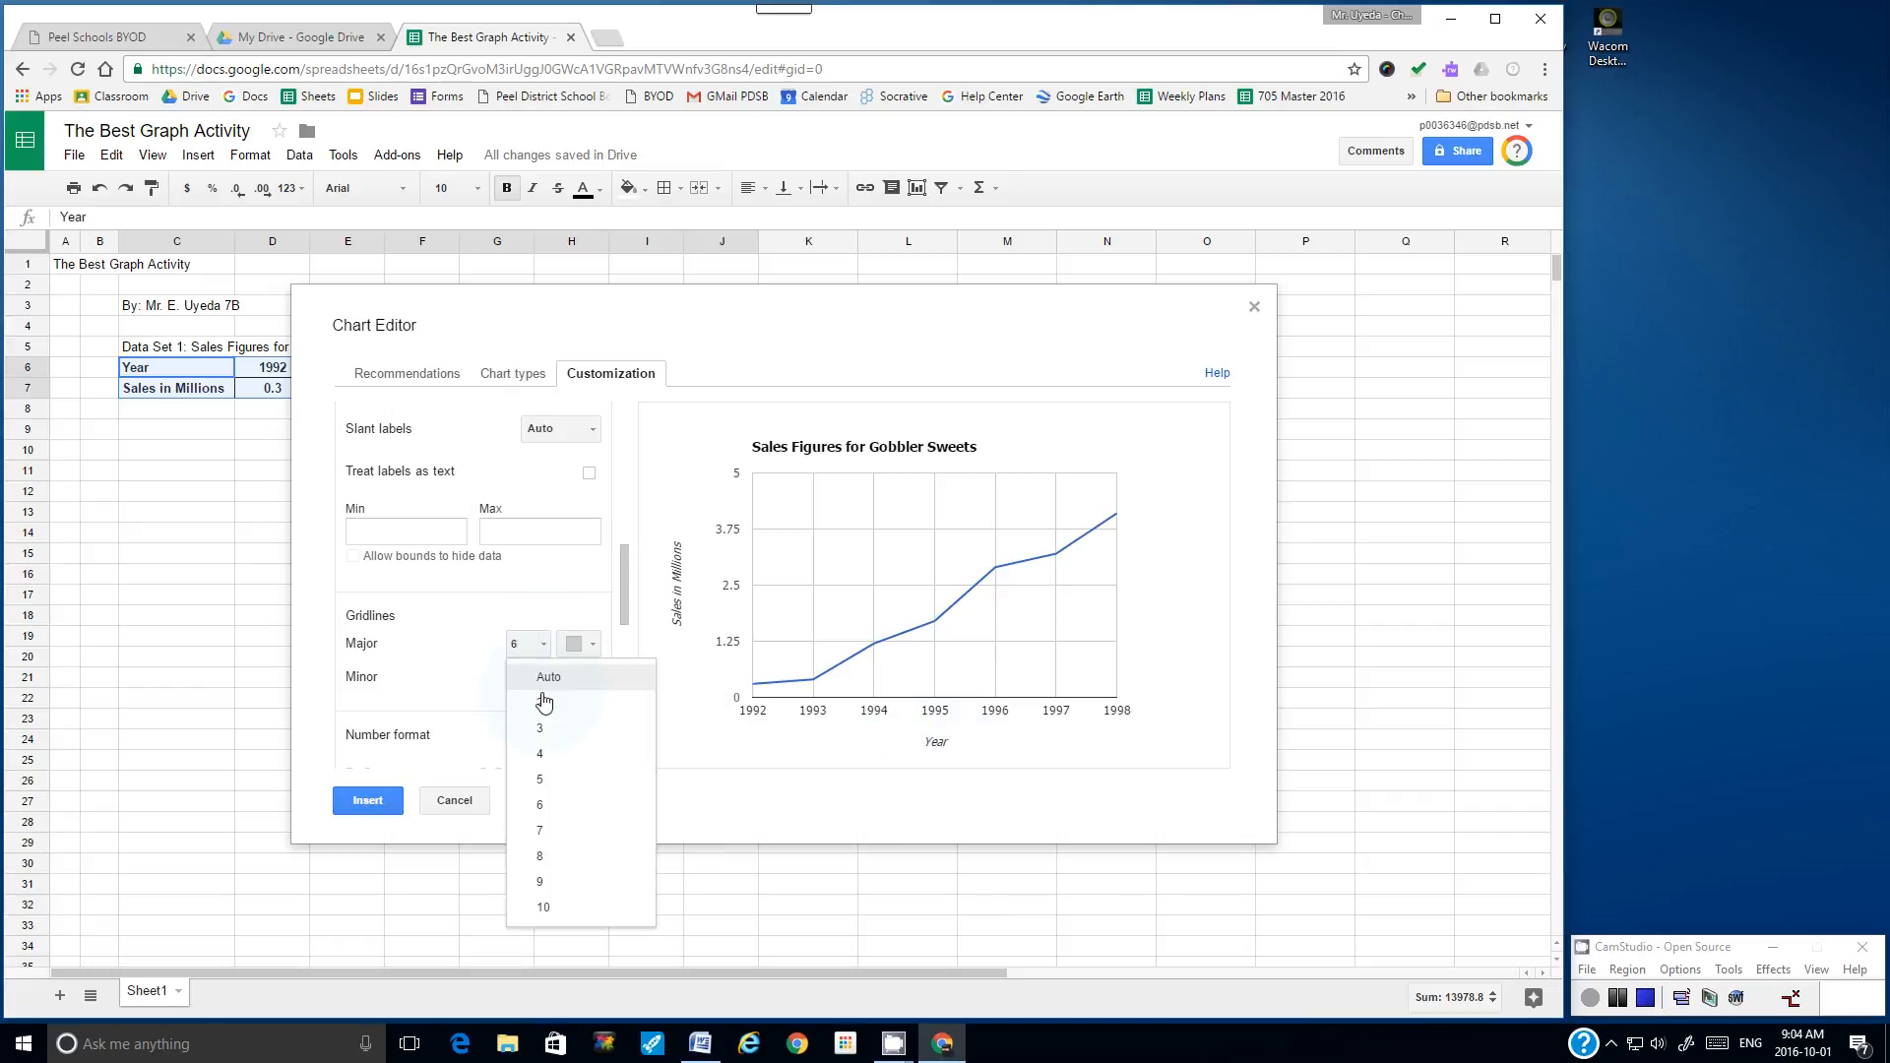
pyautogui.click(554, 758)
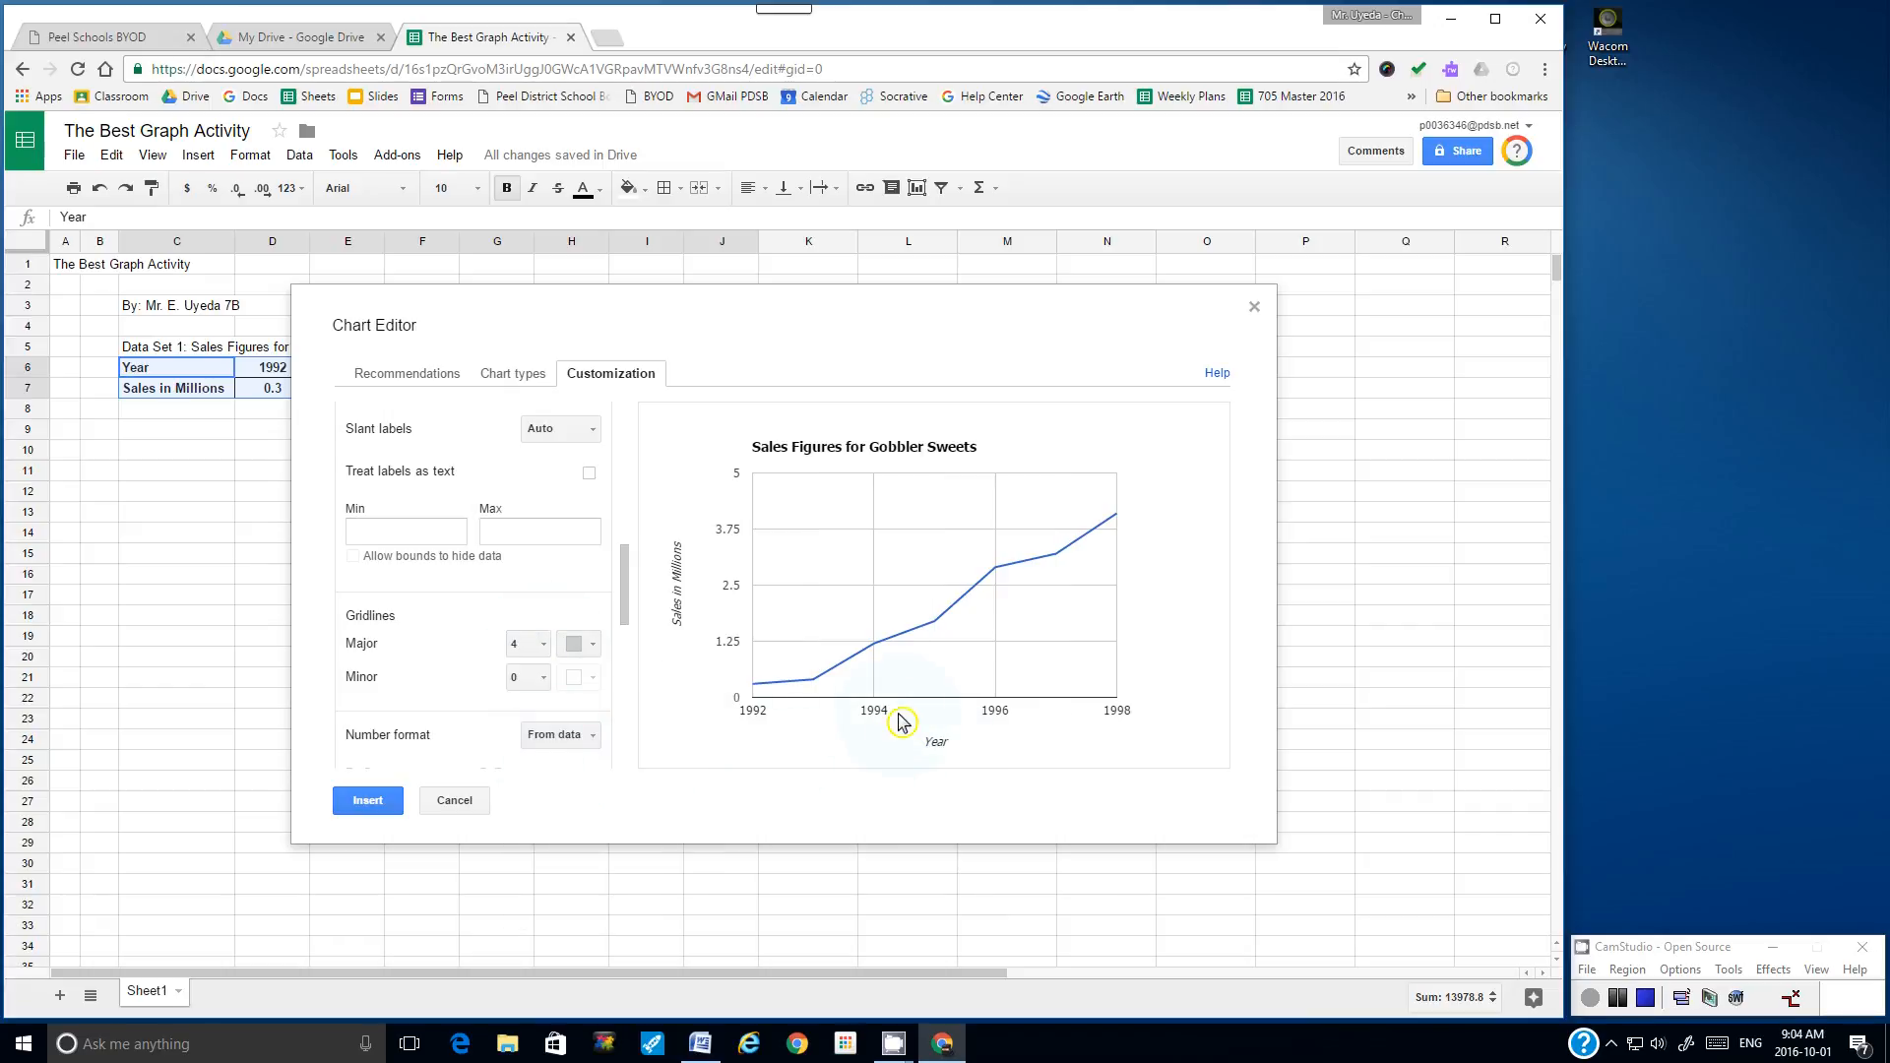
pyautogui.click(541, 647)
pyautogui.click(541, 833)
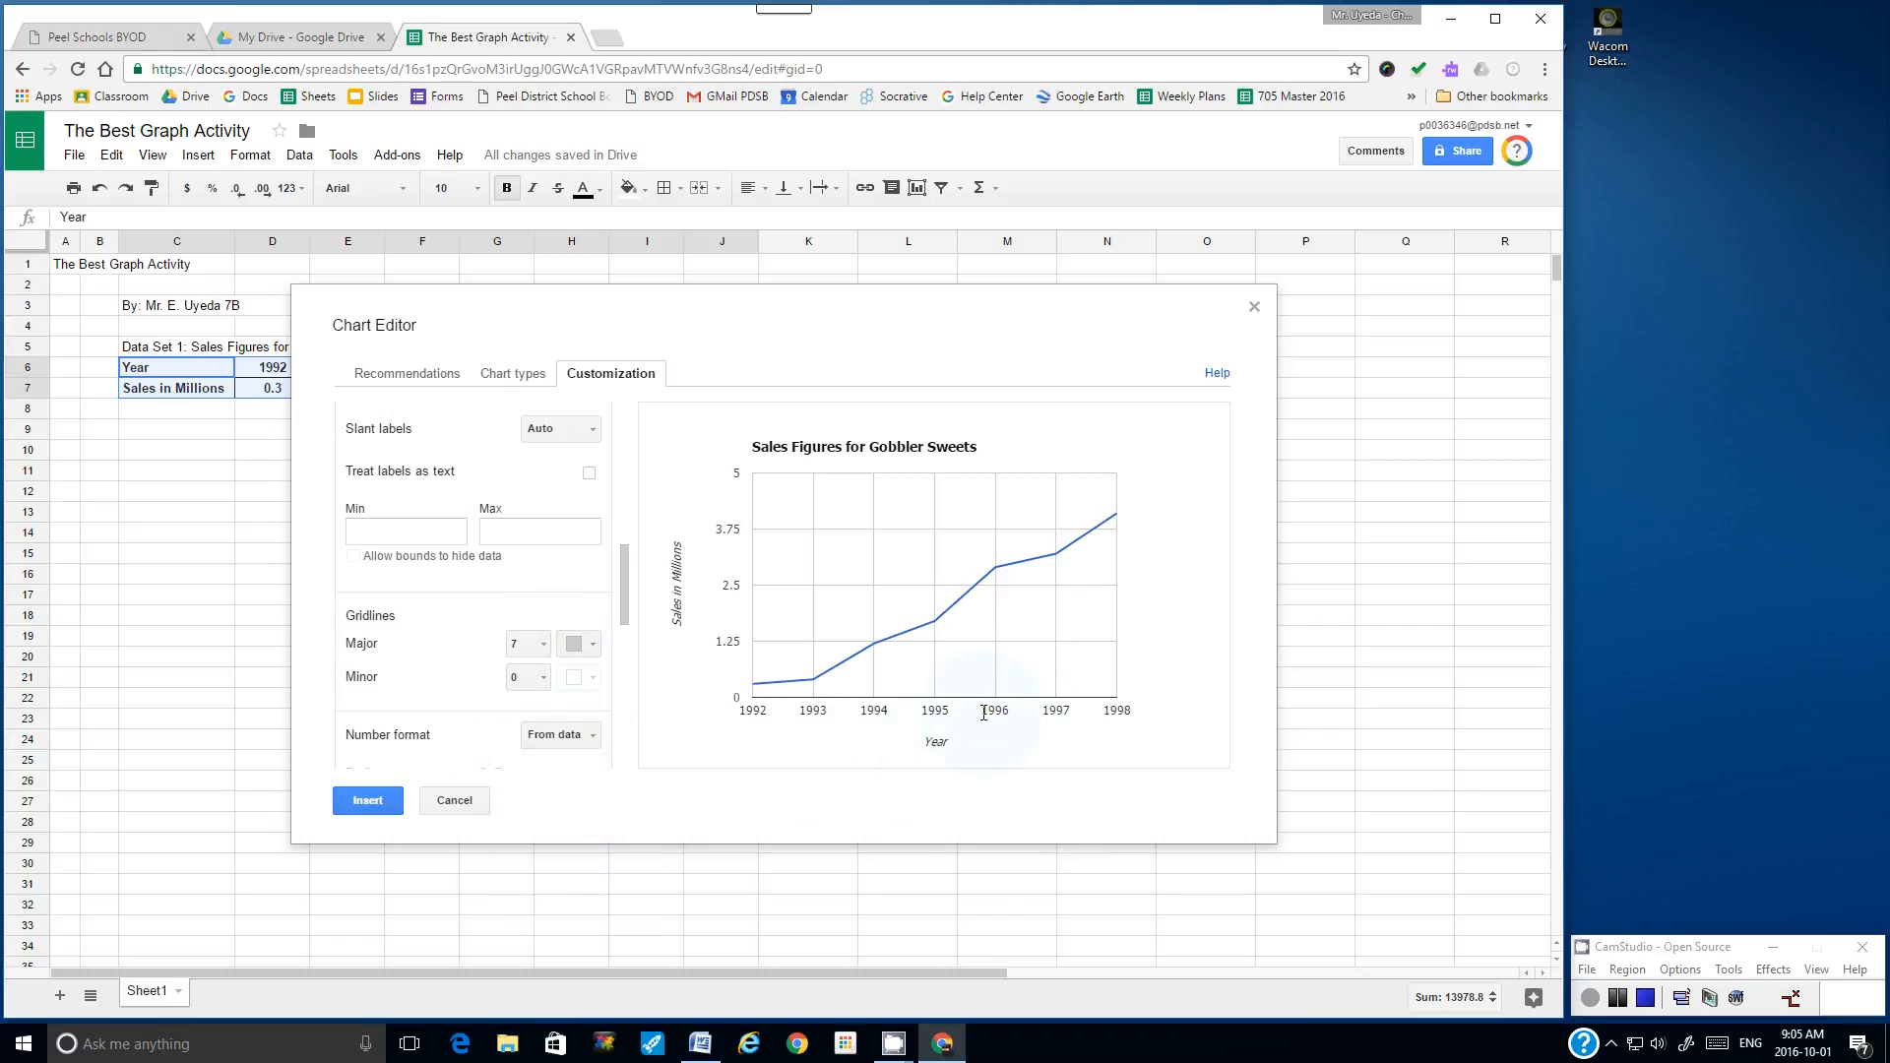
pyautogui.click(542, 654)
pyautogui.click(546, 807)
# - Try 1 minor gridline on the horizontal axis and set the count back to 0
pyautogui.click(547, 681)
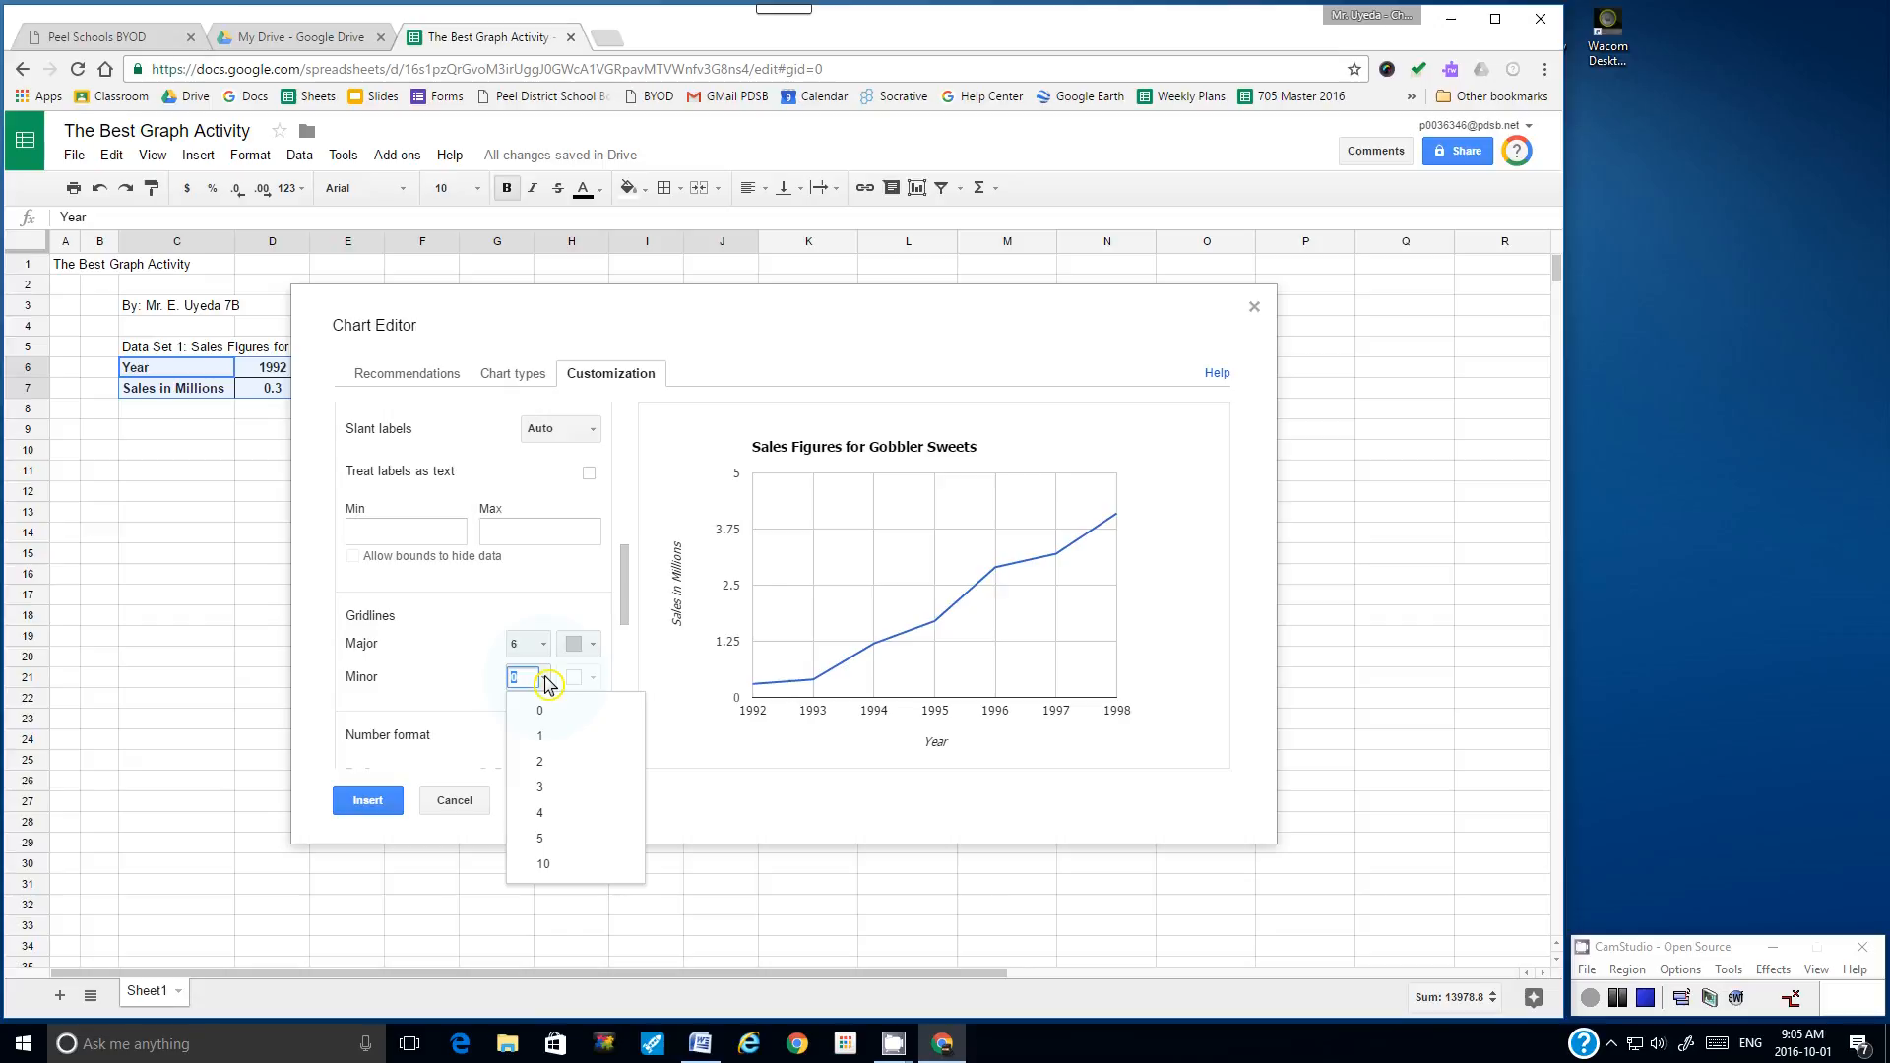
pyautogui.click(550, 738)
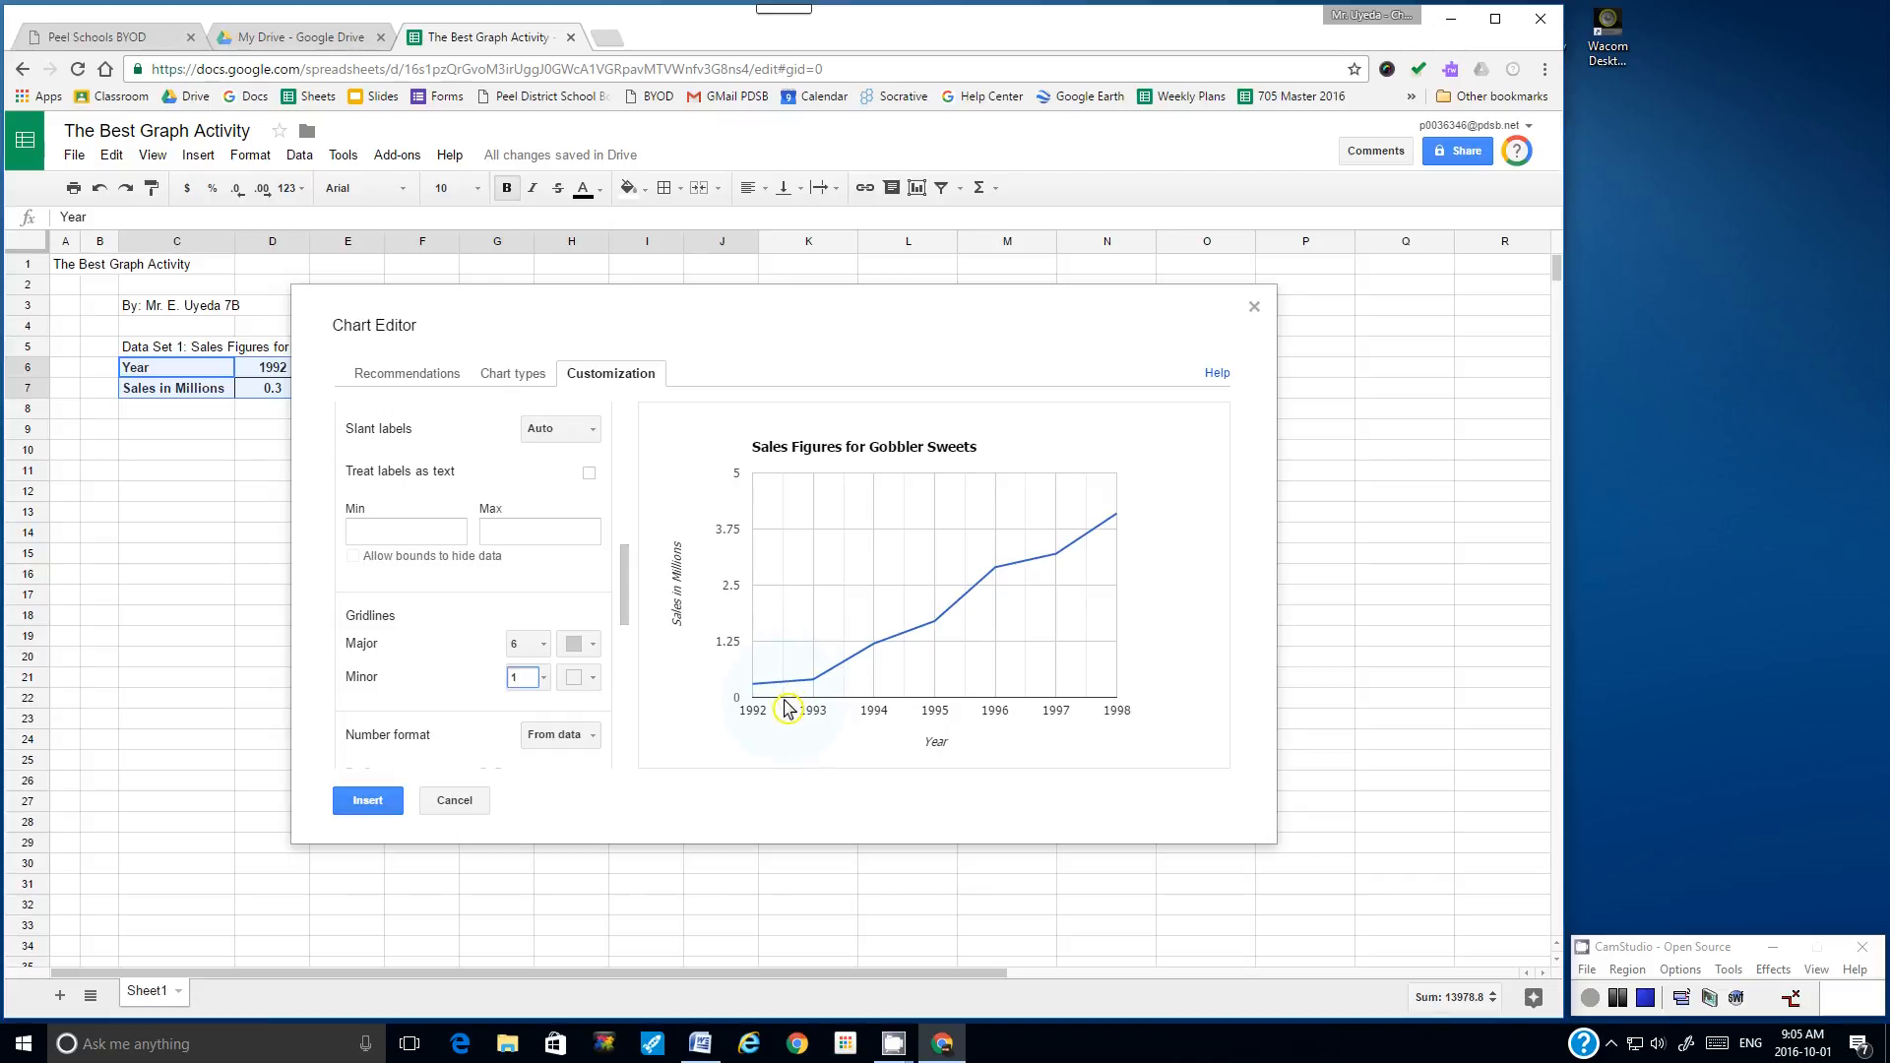
pyautogui.click(546, 679)
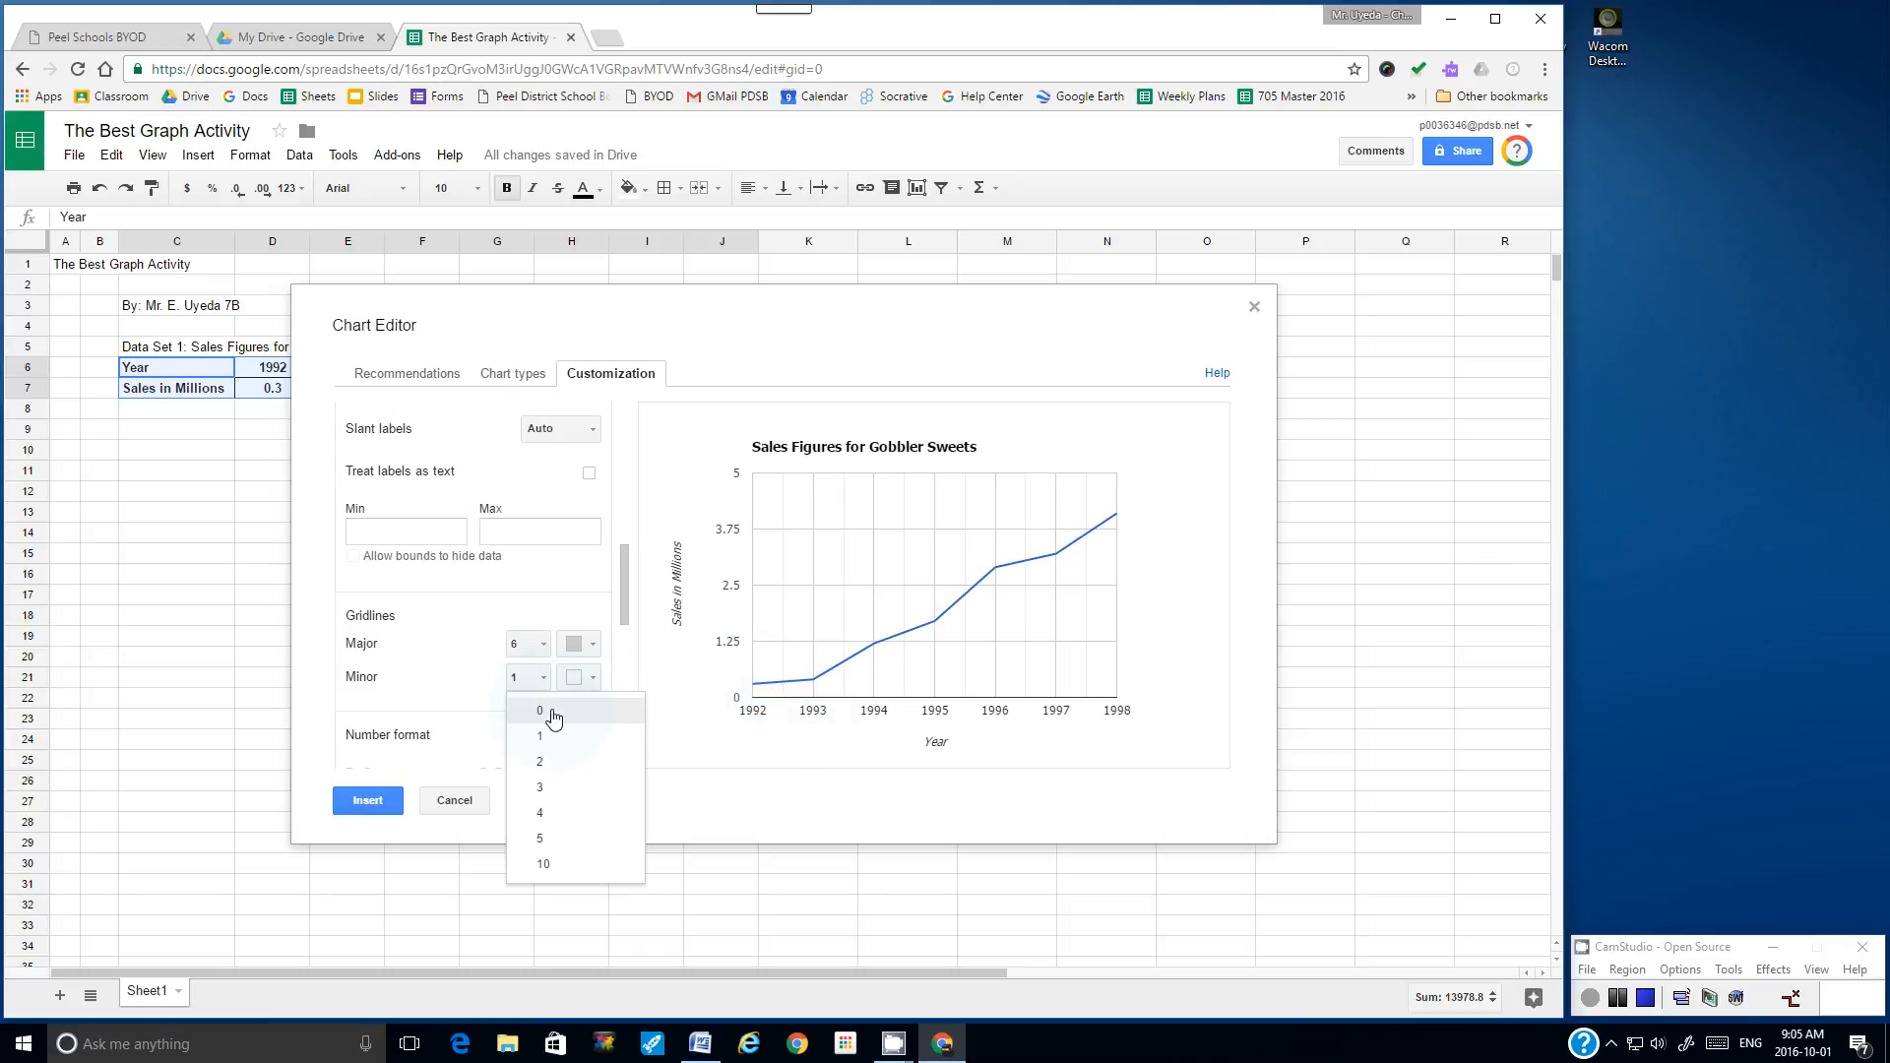
pyautogui.click(540, 710)
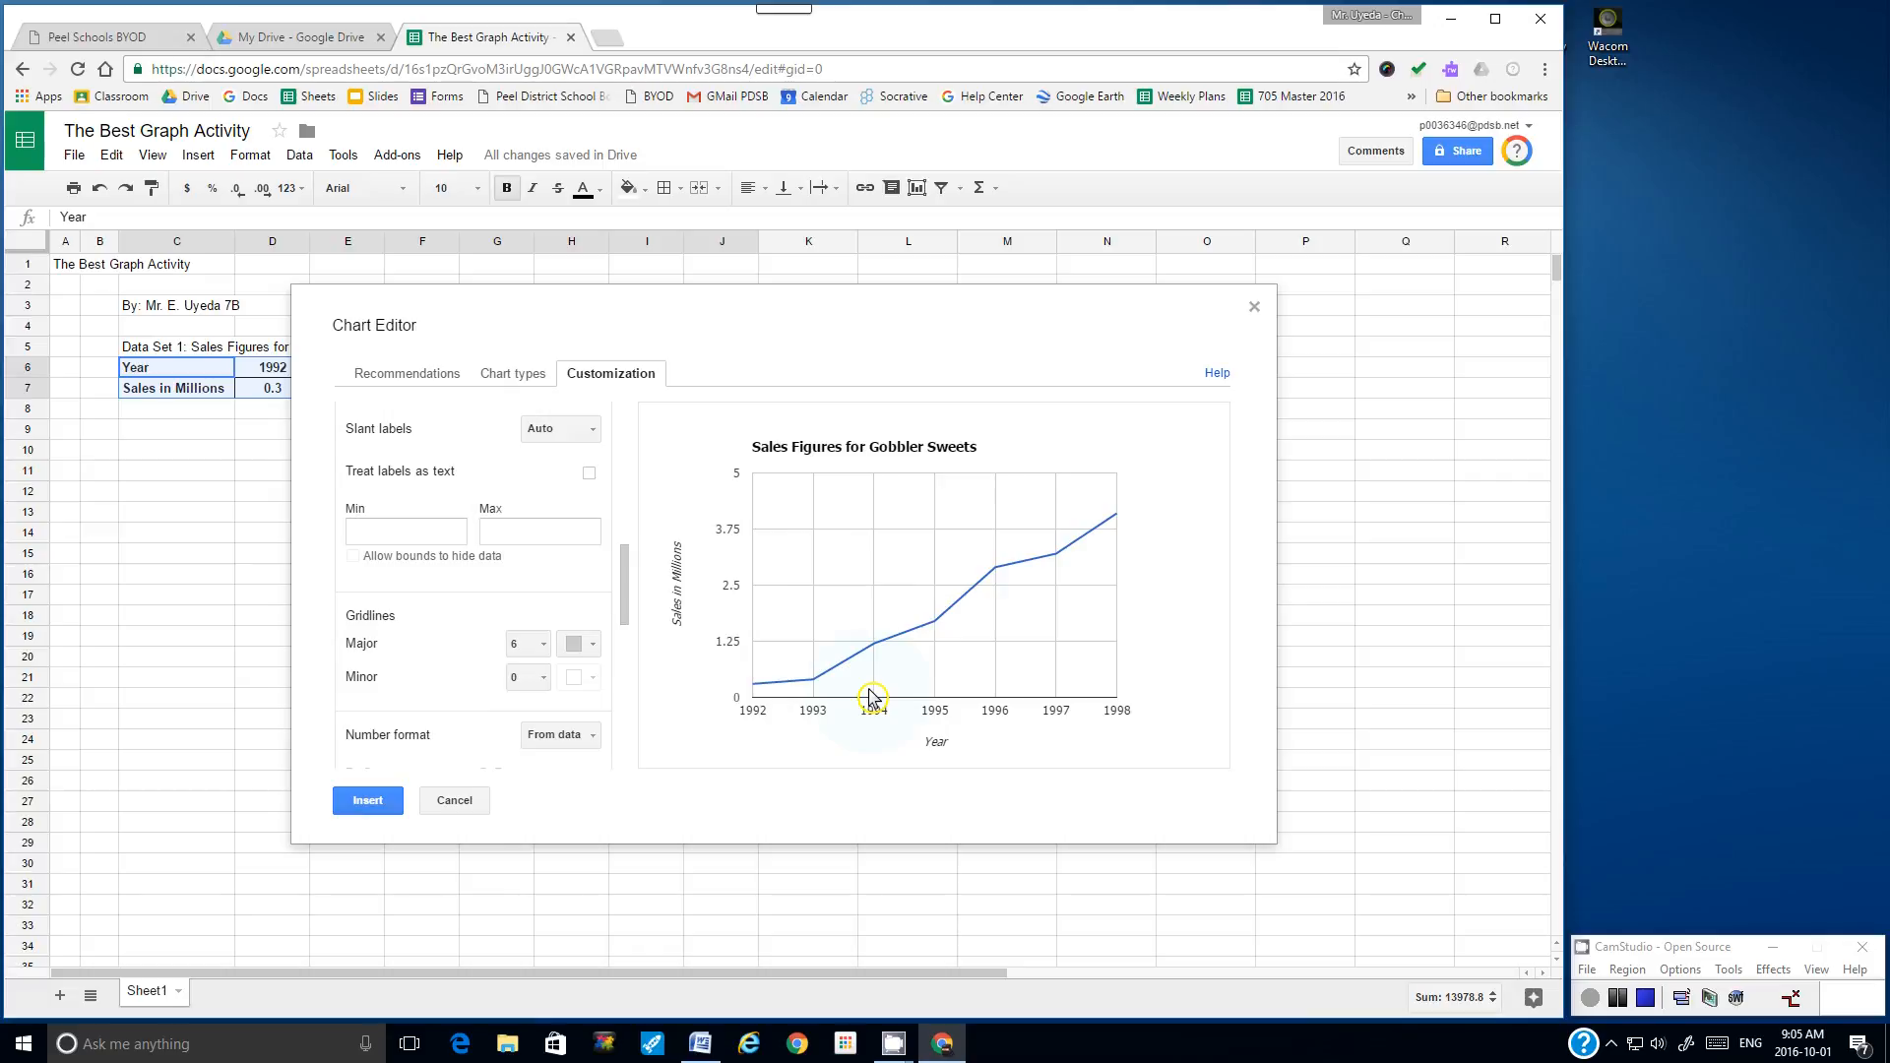
# - Set the line thickness of the Sales in Millions series to 4px
pyautogui.moveTo(627, 595); pyautogui.dragTo(618, 699)
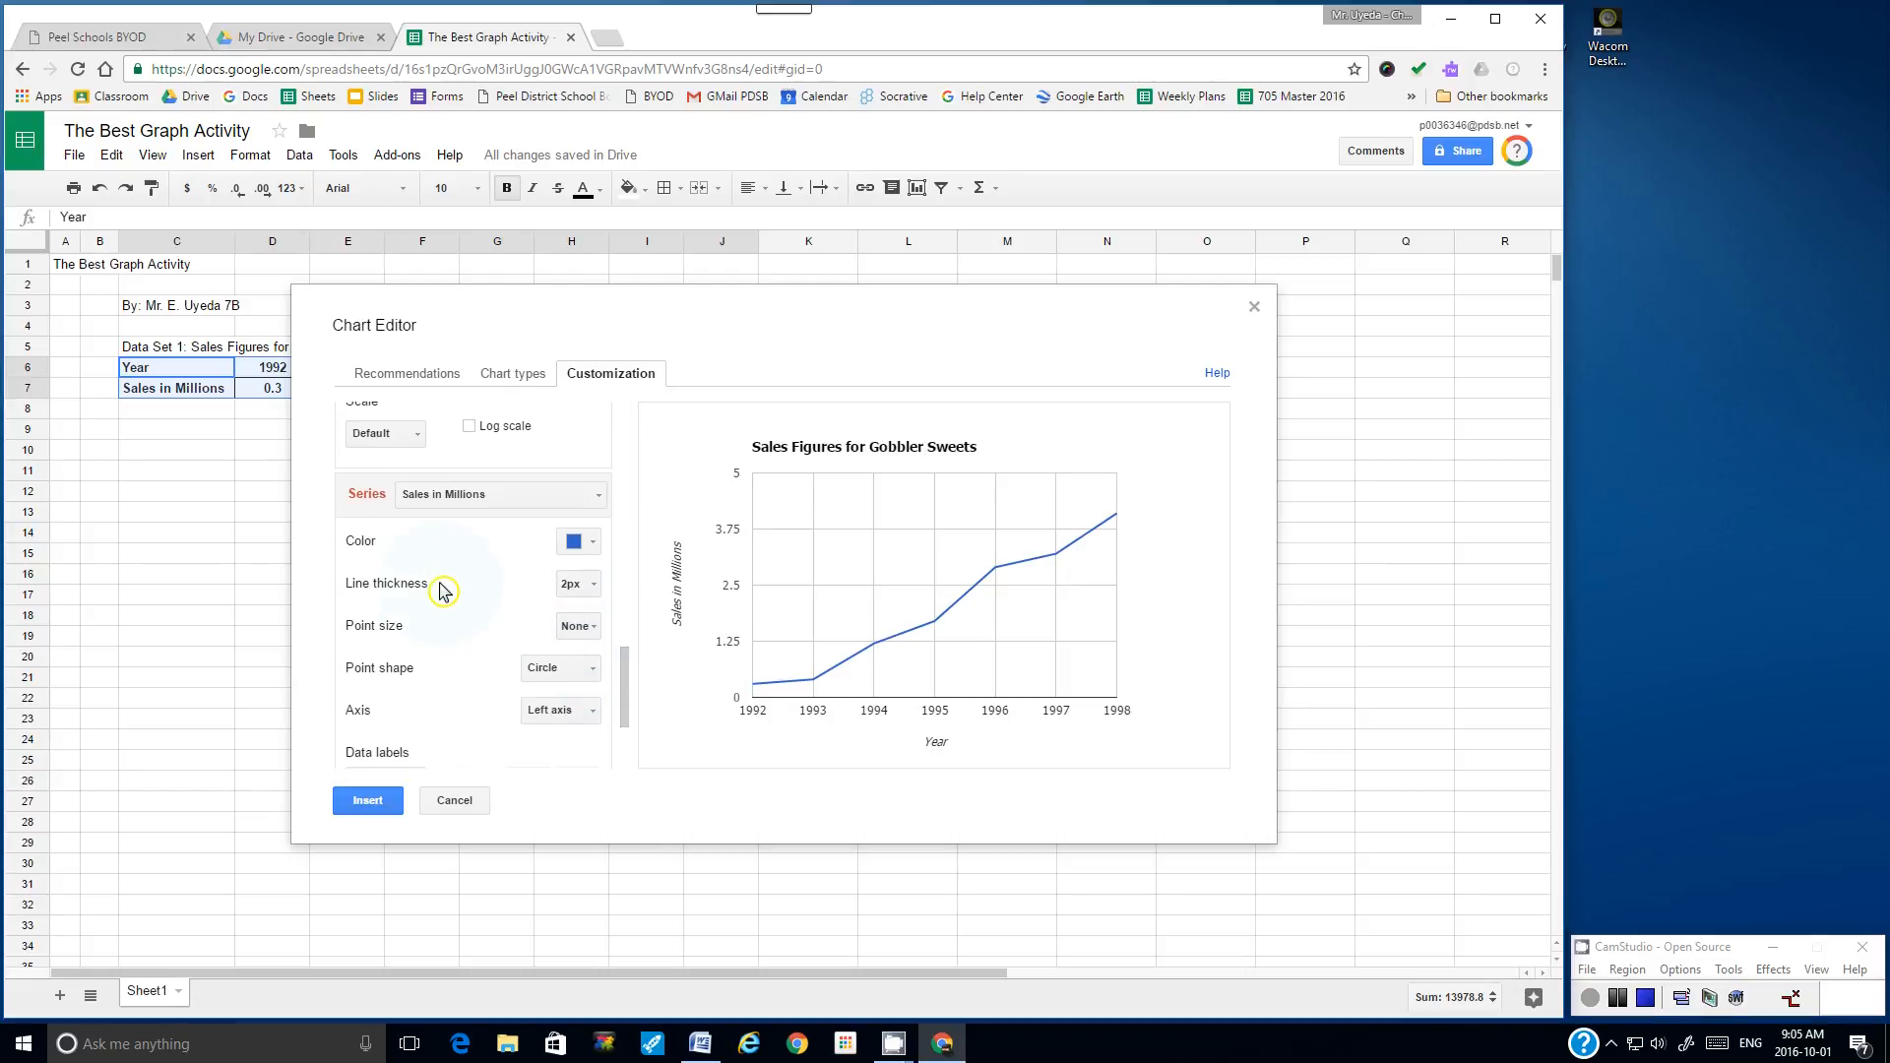
pyautogui.click(595, 587)
pyautogui.click(605, 669)
# - Try an 8px line thickness for the Sales in Millions series and return it to 4px
pyautogui.click(592, 587)
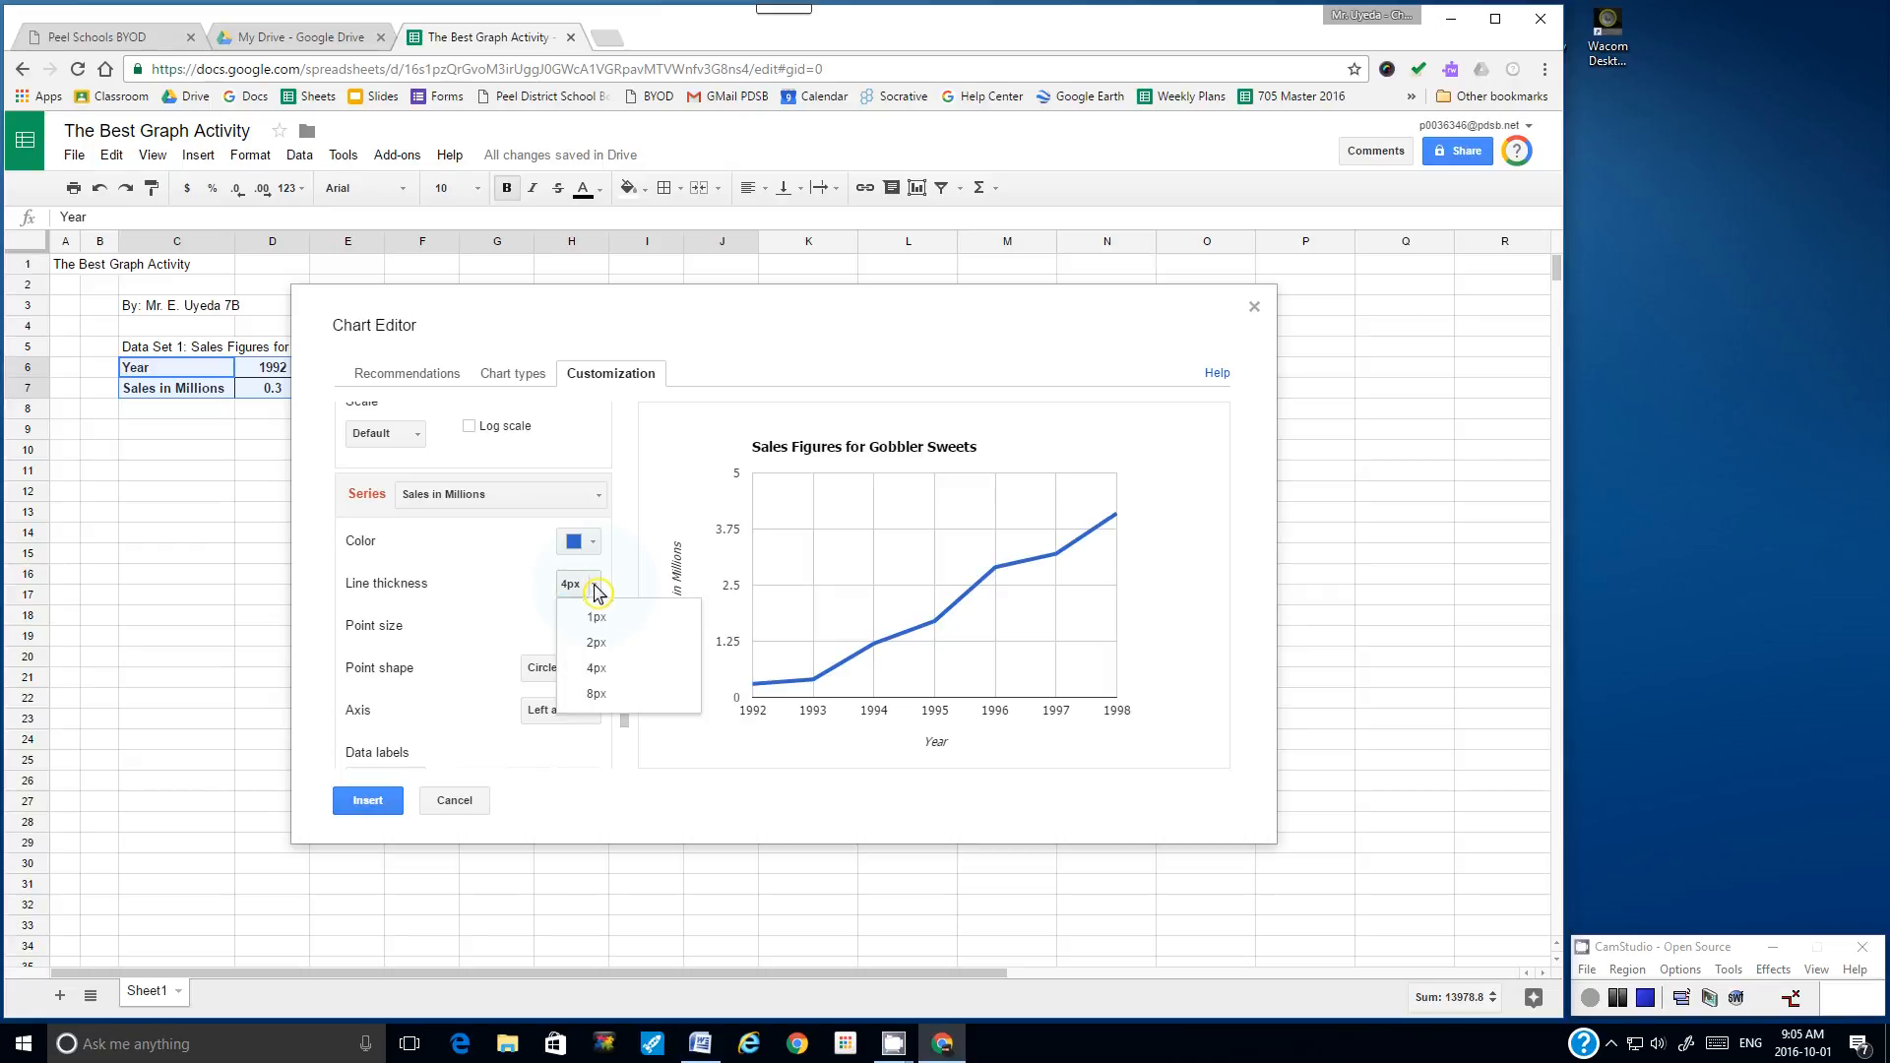
pyautogui.click(595, 695)
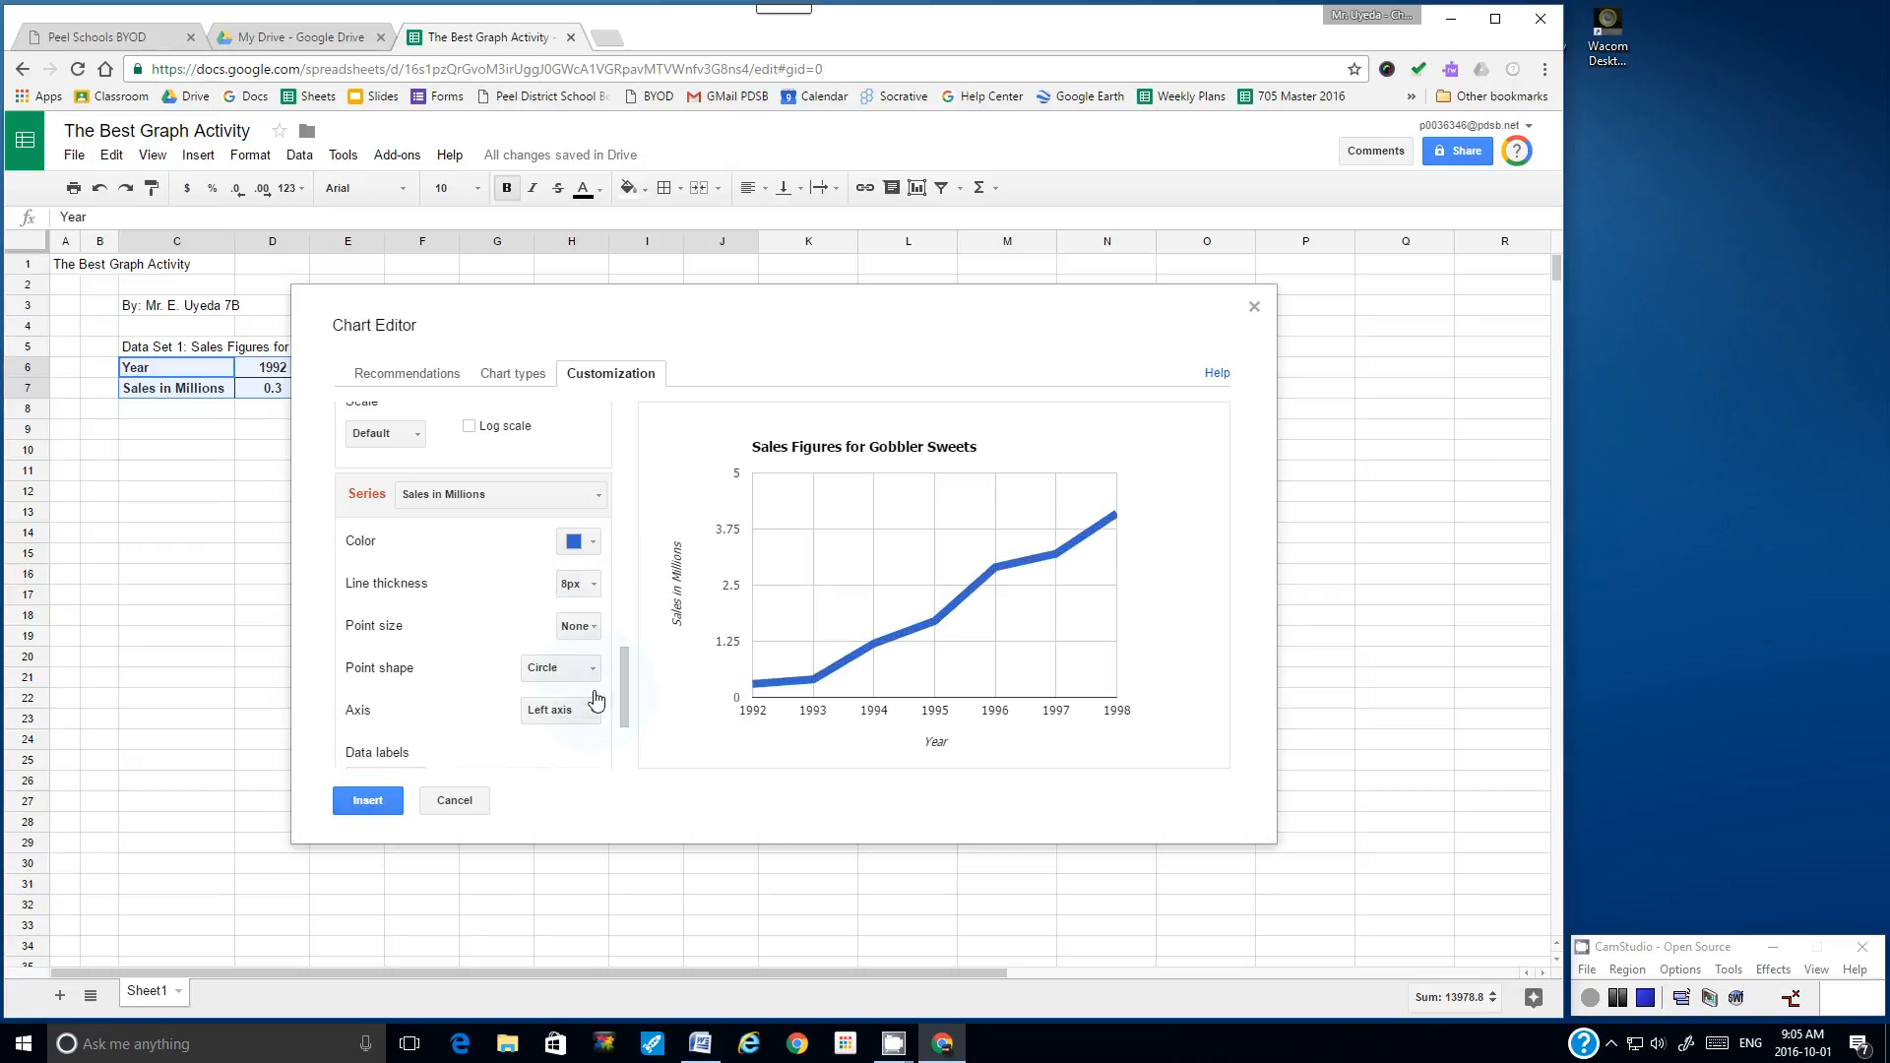
pyautogui.click(594, 587)
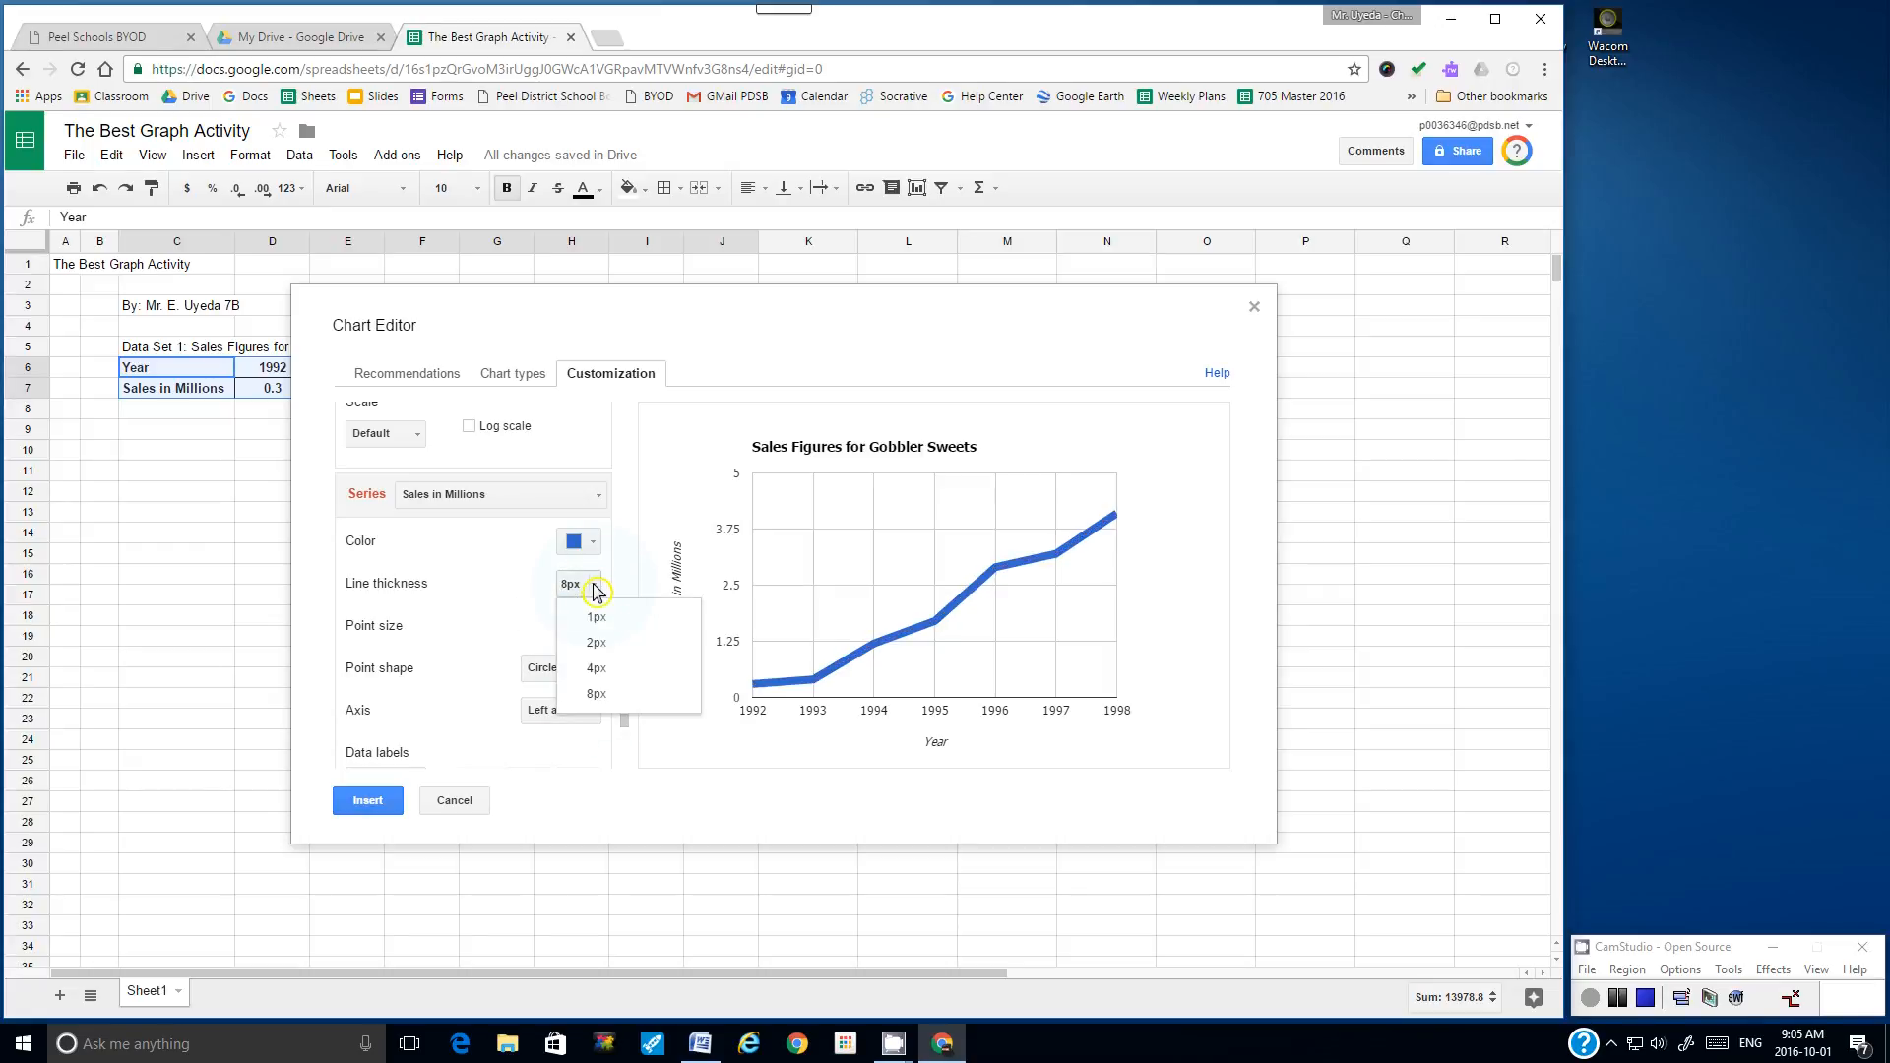
pyautogui.click(597, 672)
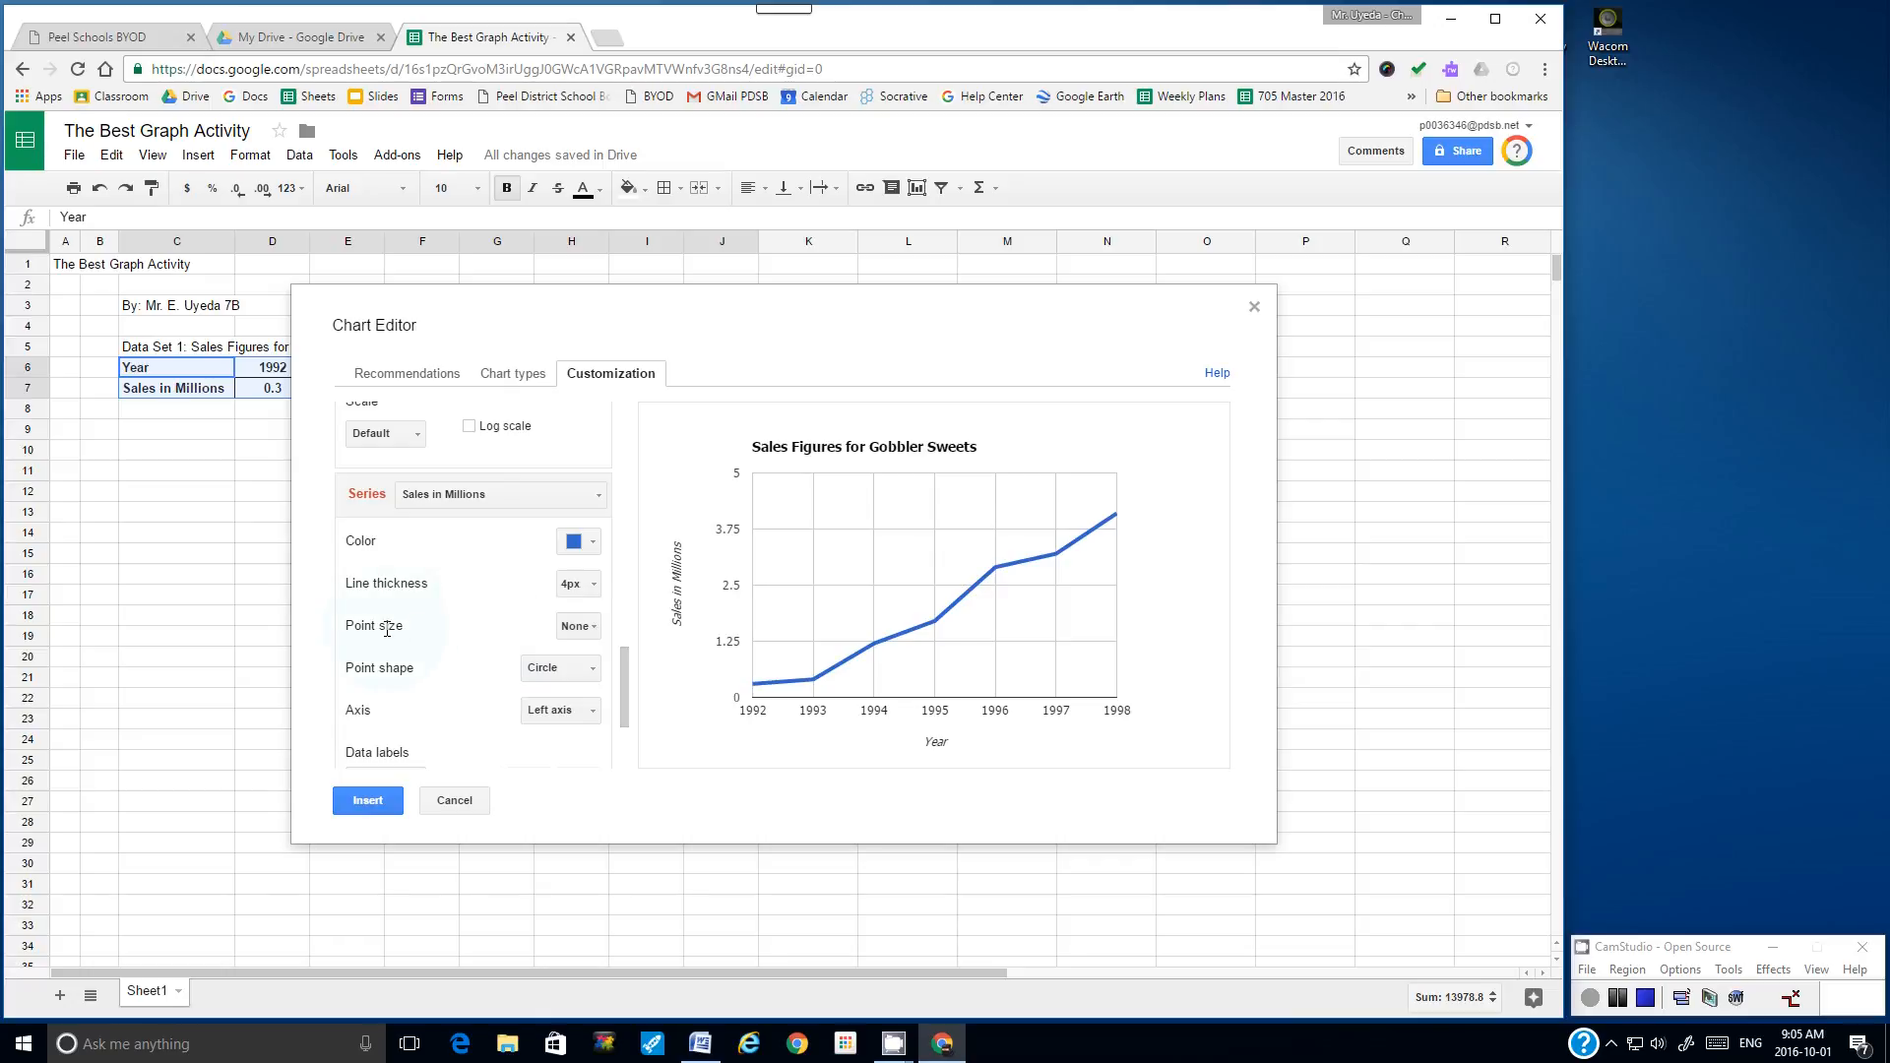
# - Try a 2px point size for the Sales in Millions series and set it to 7px
pyautogui.click(593, 633)
pyautogui.click(596, 684)
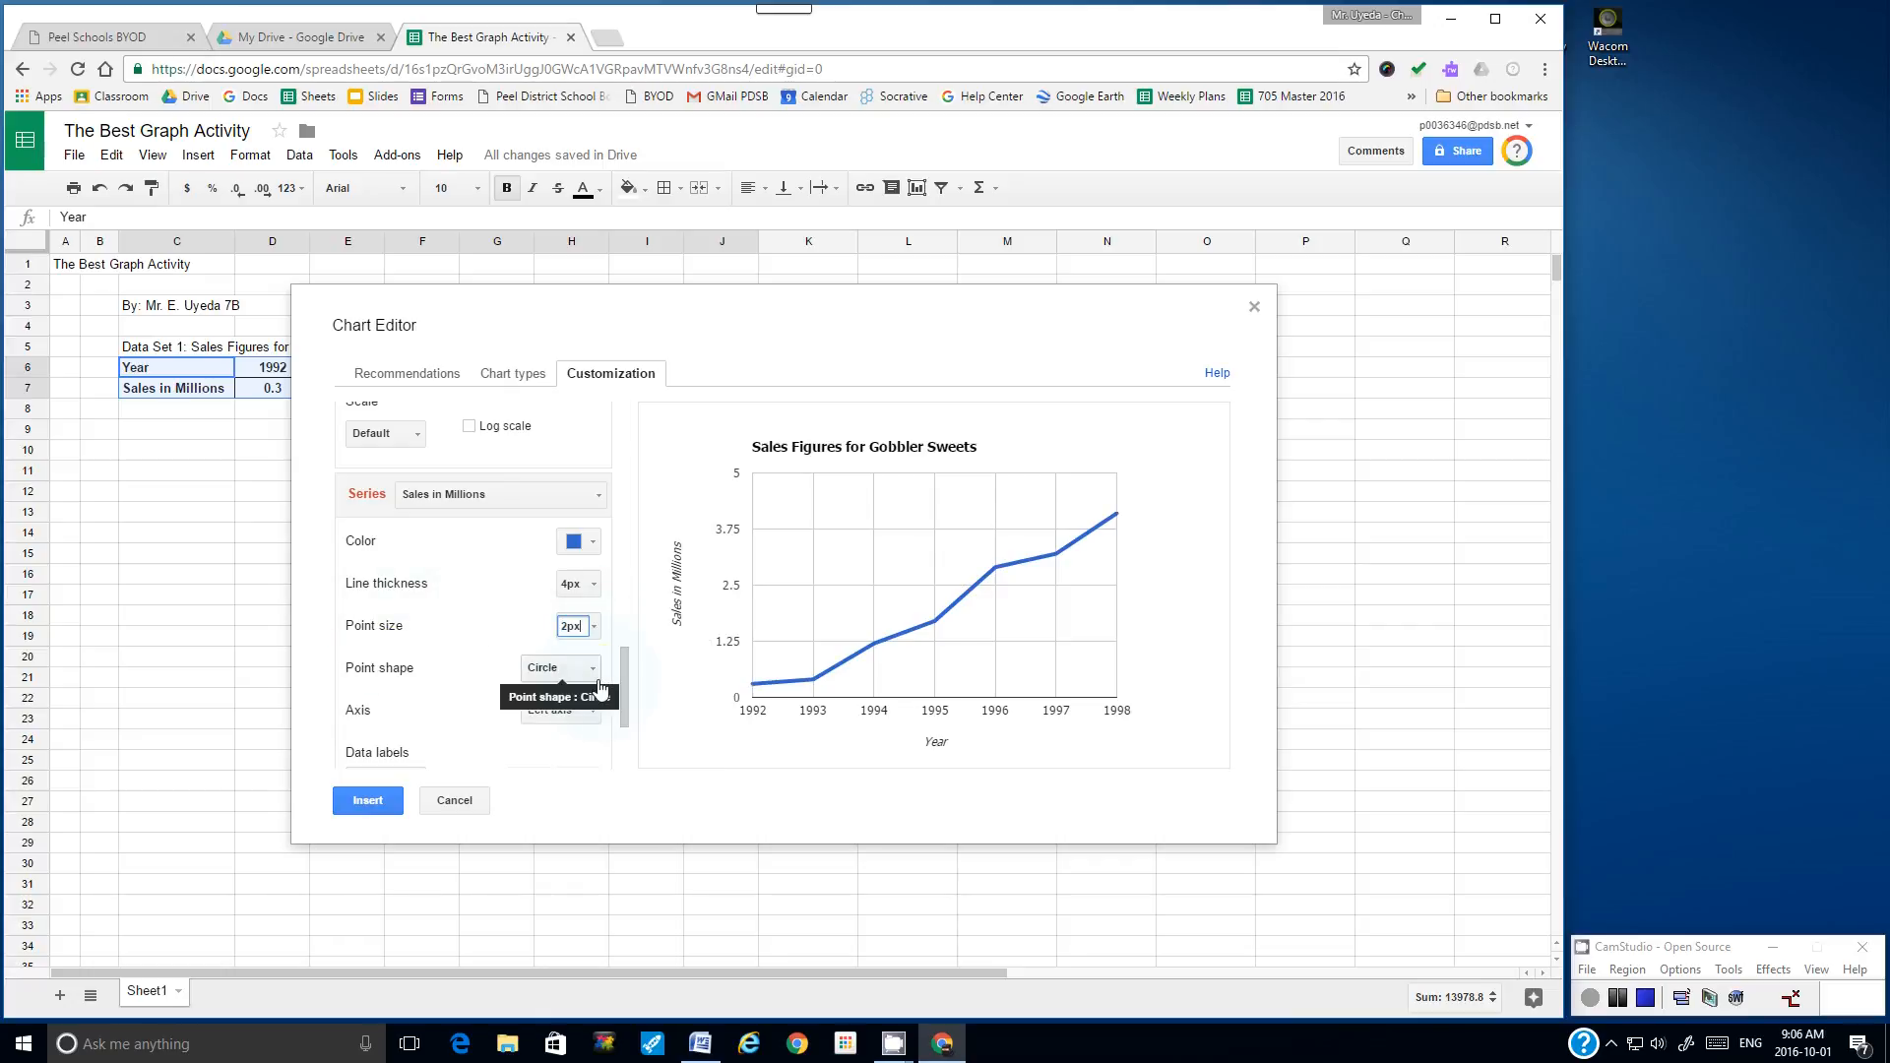
pyautogui.click(594, 629)
pyautogui.click(604, 709)
# - Try point sizes 14px and None for the Sales in Millions series and return to 7px
pyautogui.click(592, 627)
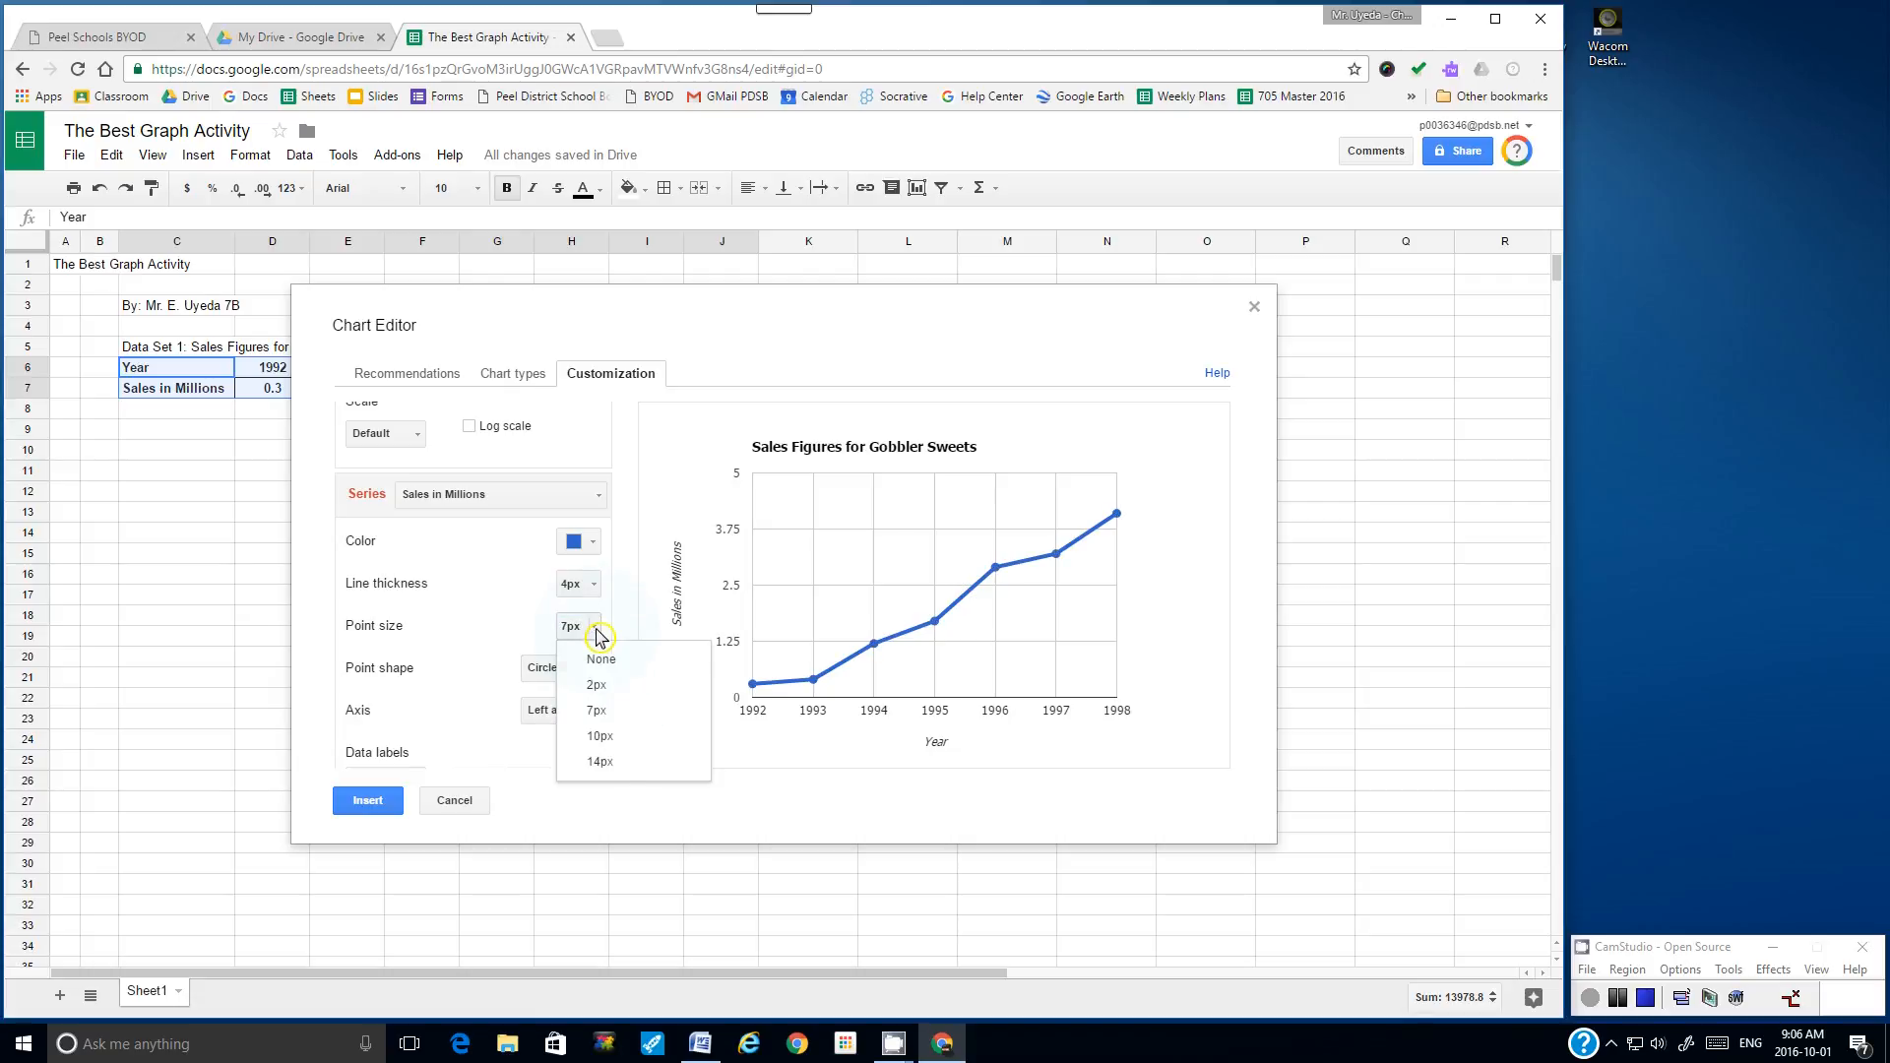
pyautogui.click(602, 761)
pyautogui.click(591, 627)
pyautogui.click(607, 709)
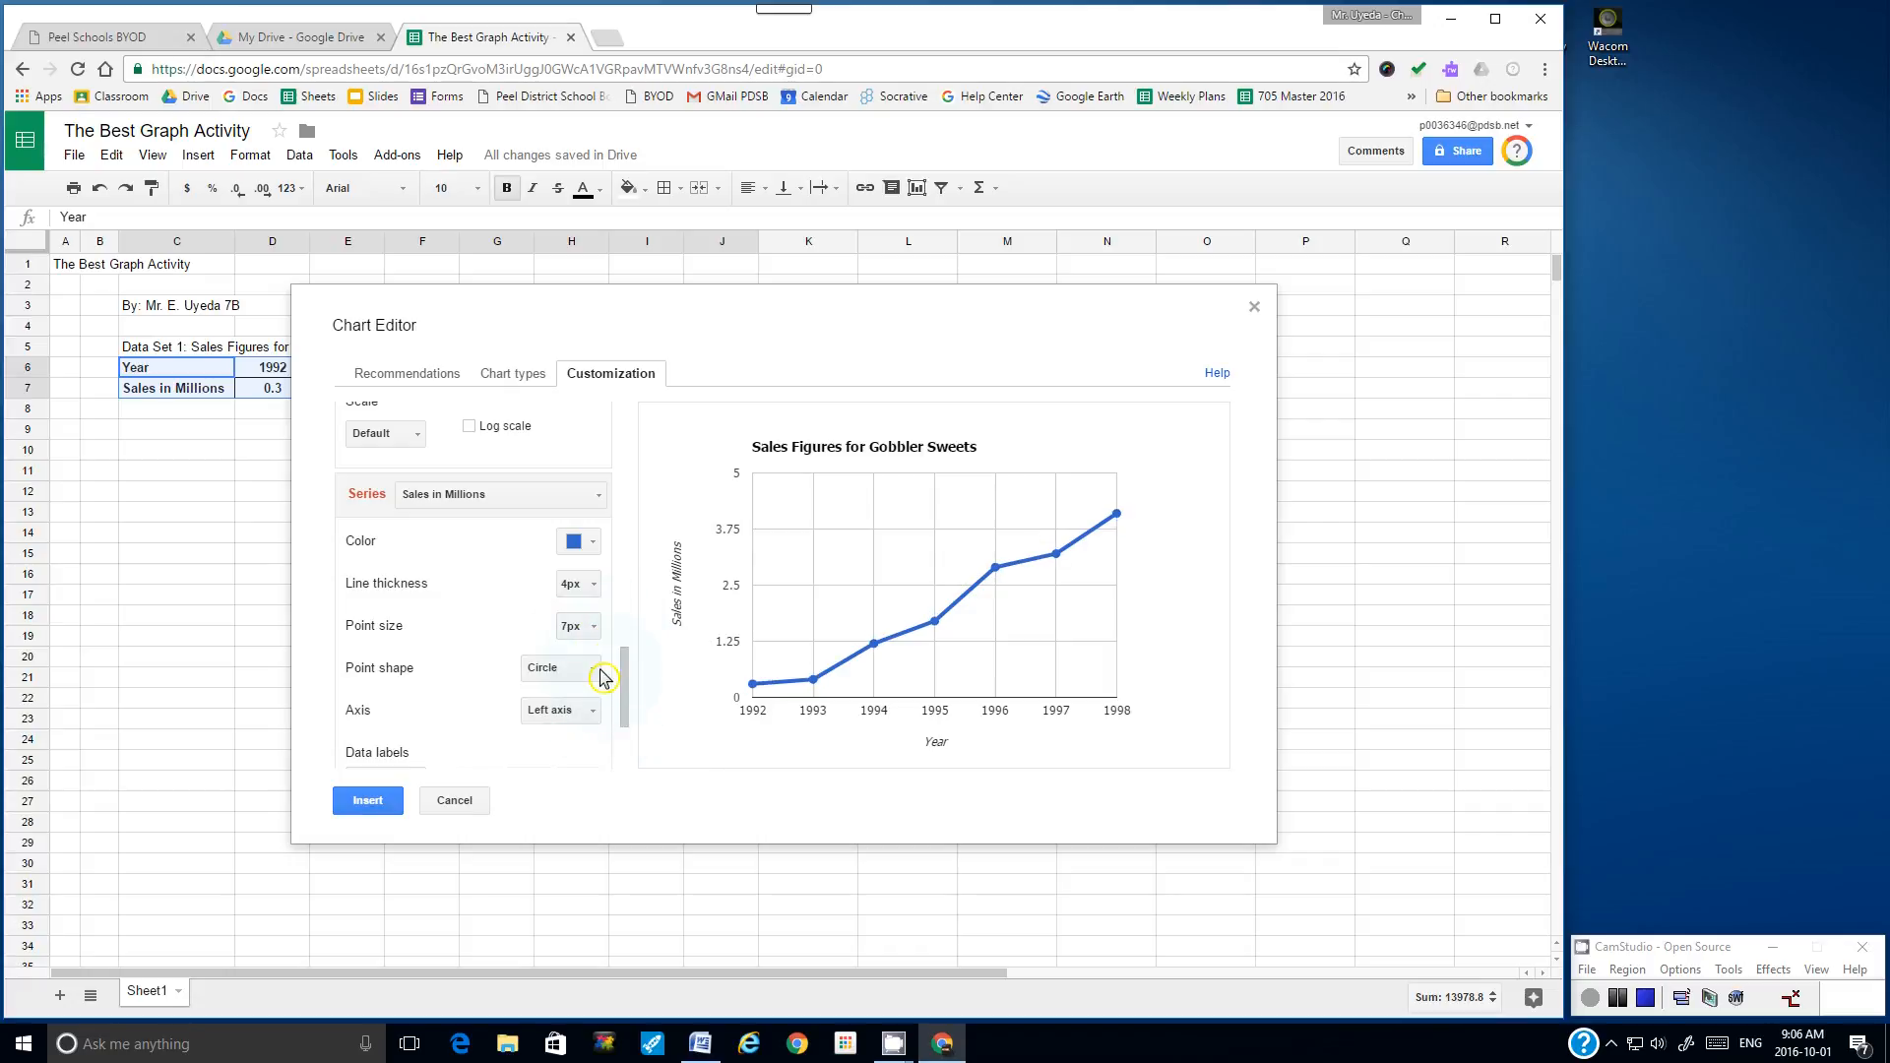
pyautogui.click(597, 629)
pyautogui.click(599, 659)
pyautogui.click(597, 628)
pyautogui.click(603, 710)
# - Switch to the left vertical axis settings of the line chart and set its major gridlines to 6
pyautogui.scroll(-1, 628, 706)
pyautogui.moveTo(630, 708); pyautogui.dragTo(661, 527)
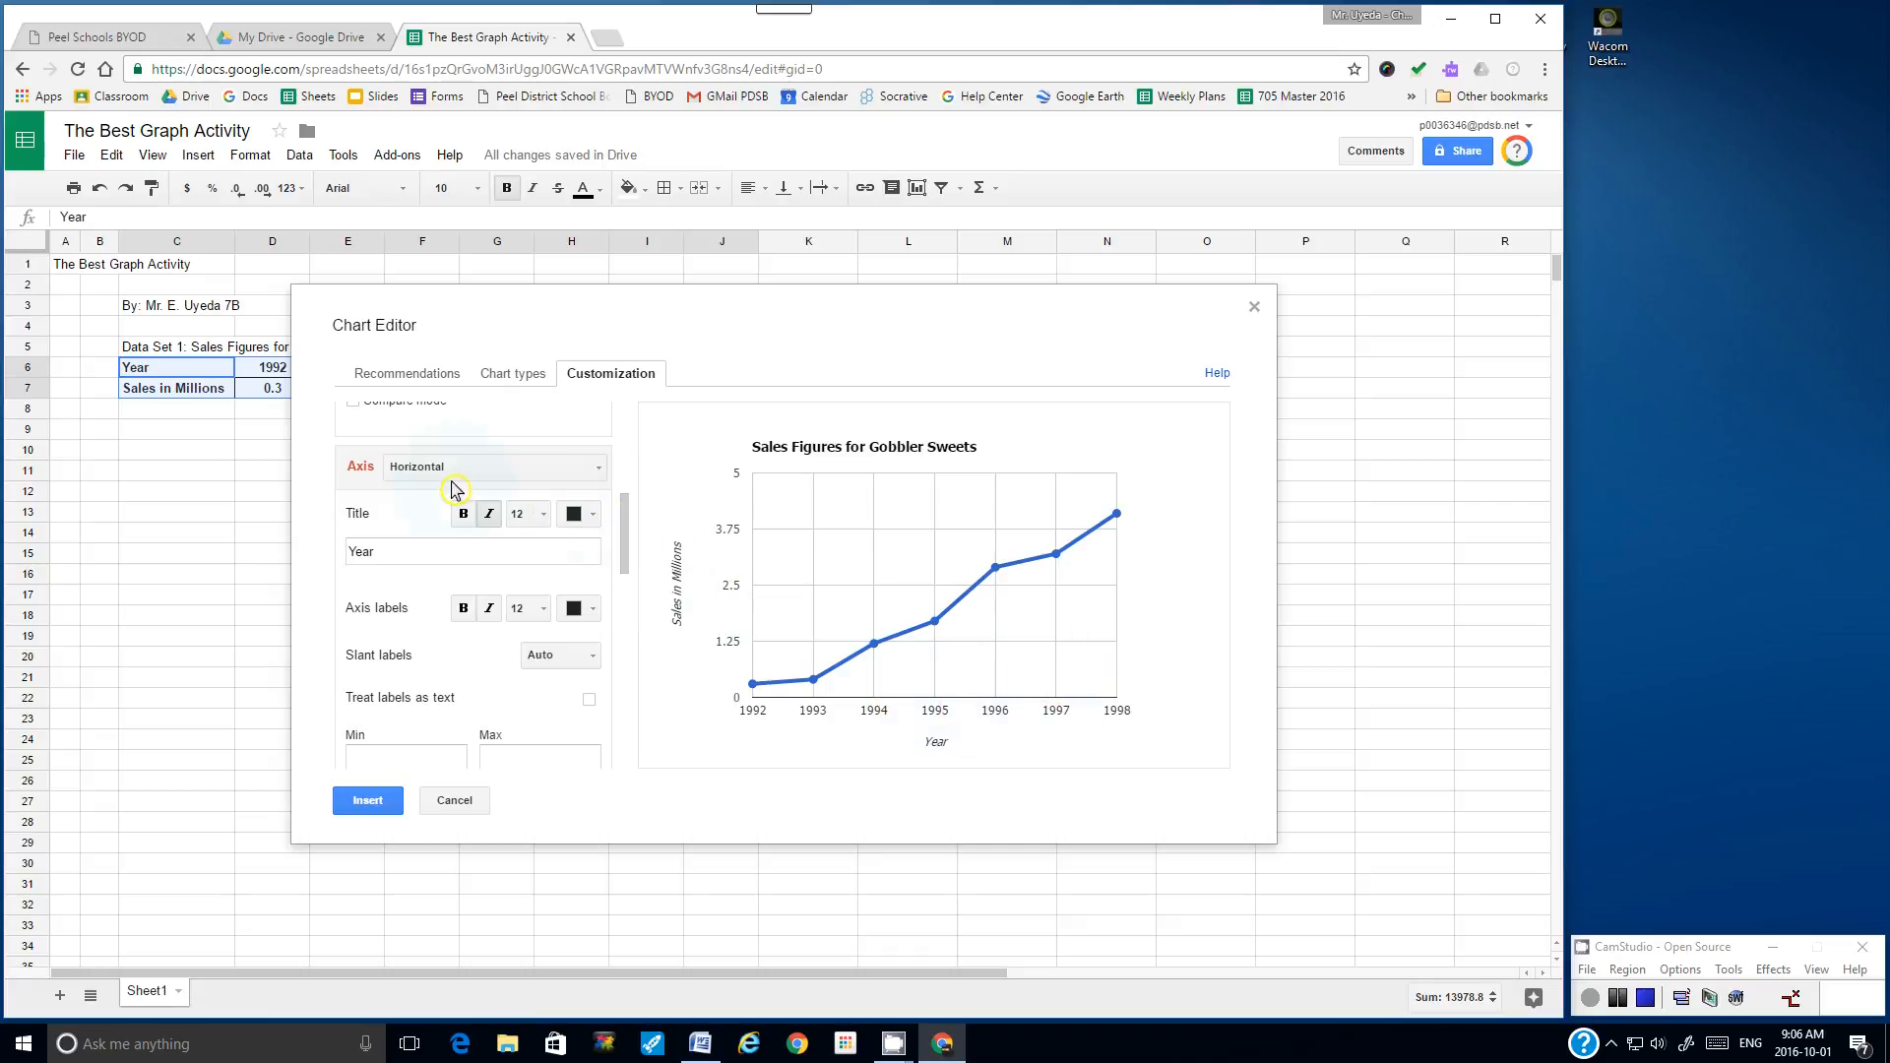
pyautogui.click(600, 473)
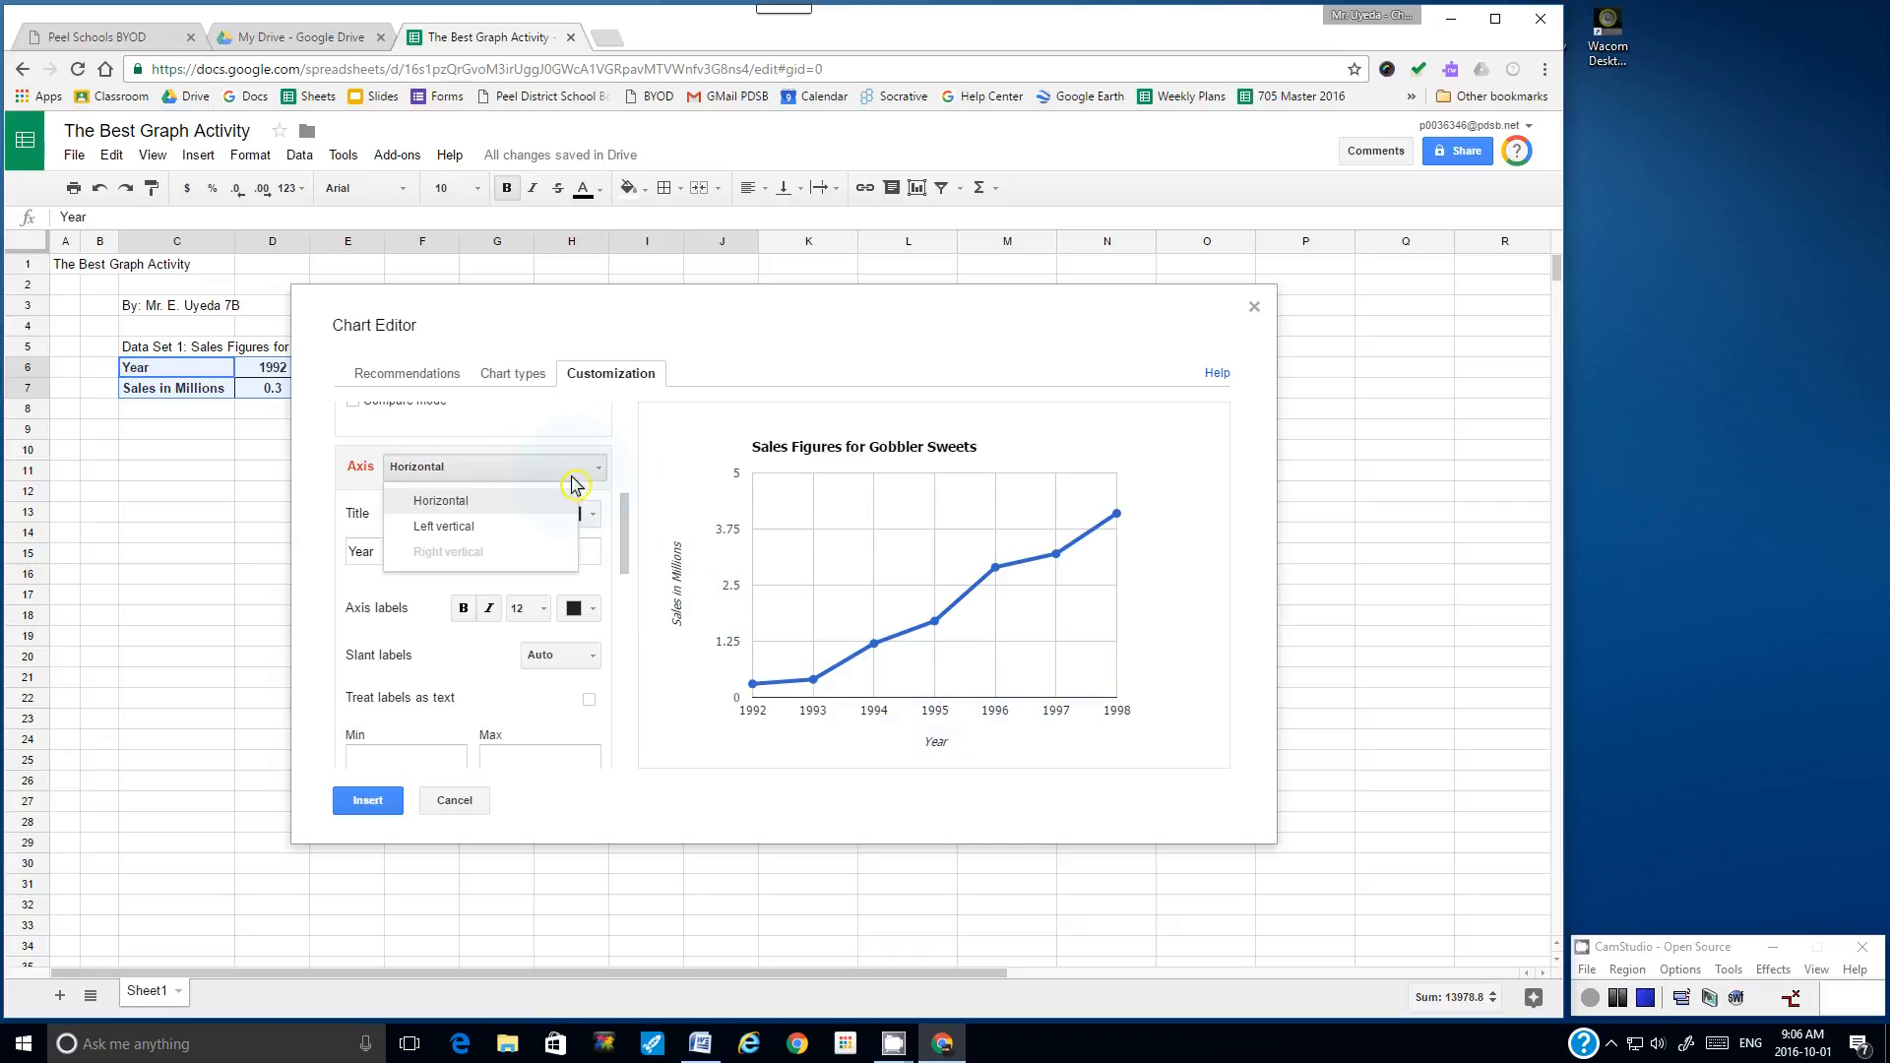
pyautogui.click(478, 529)
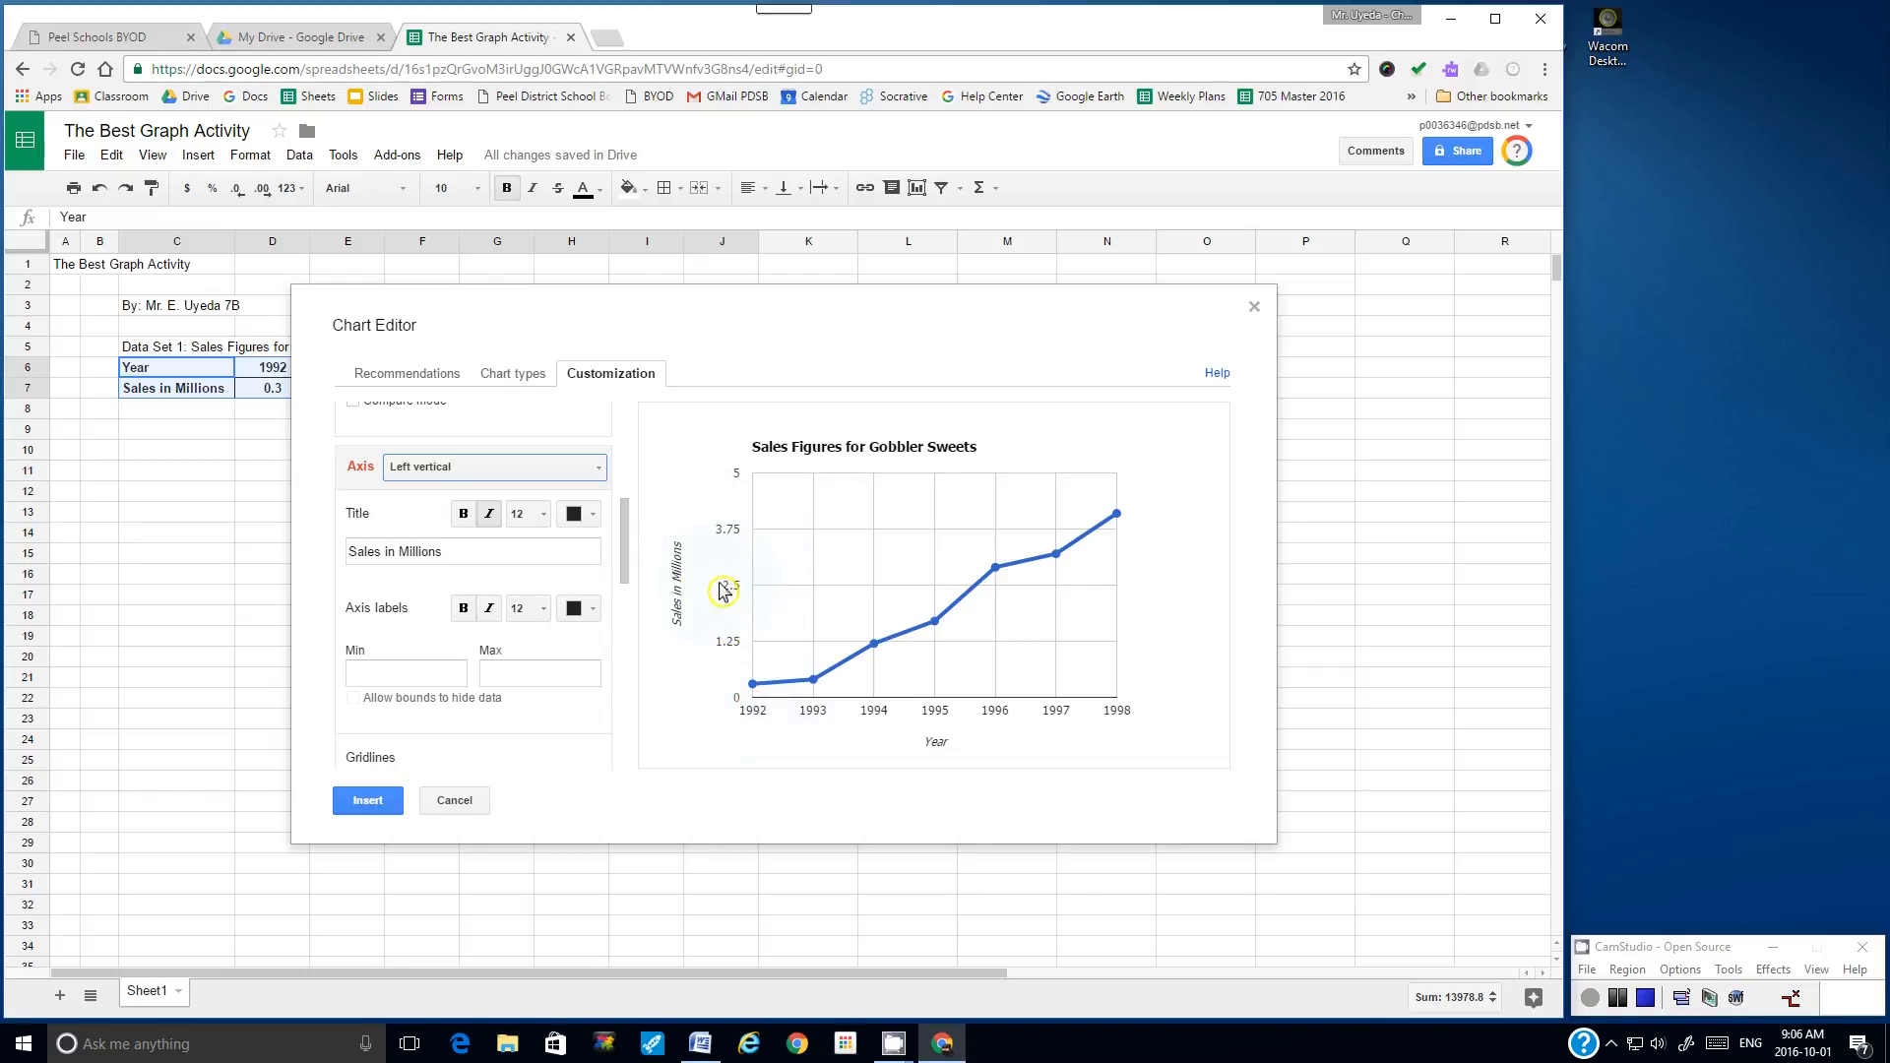
pyautogui.moveTo(630, 537); pyautogui.dragTo(608, 581)
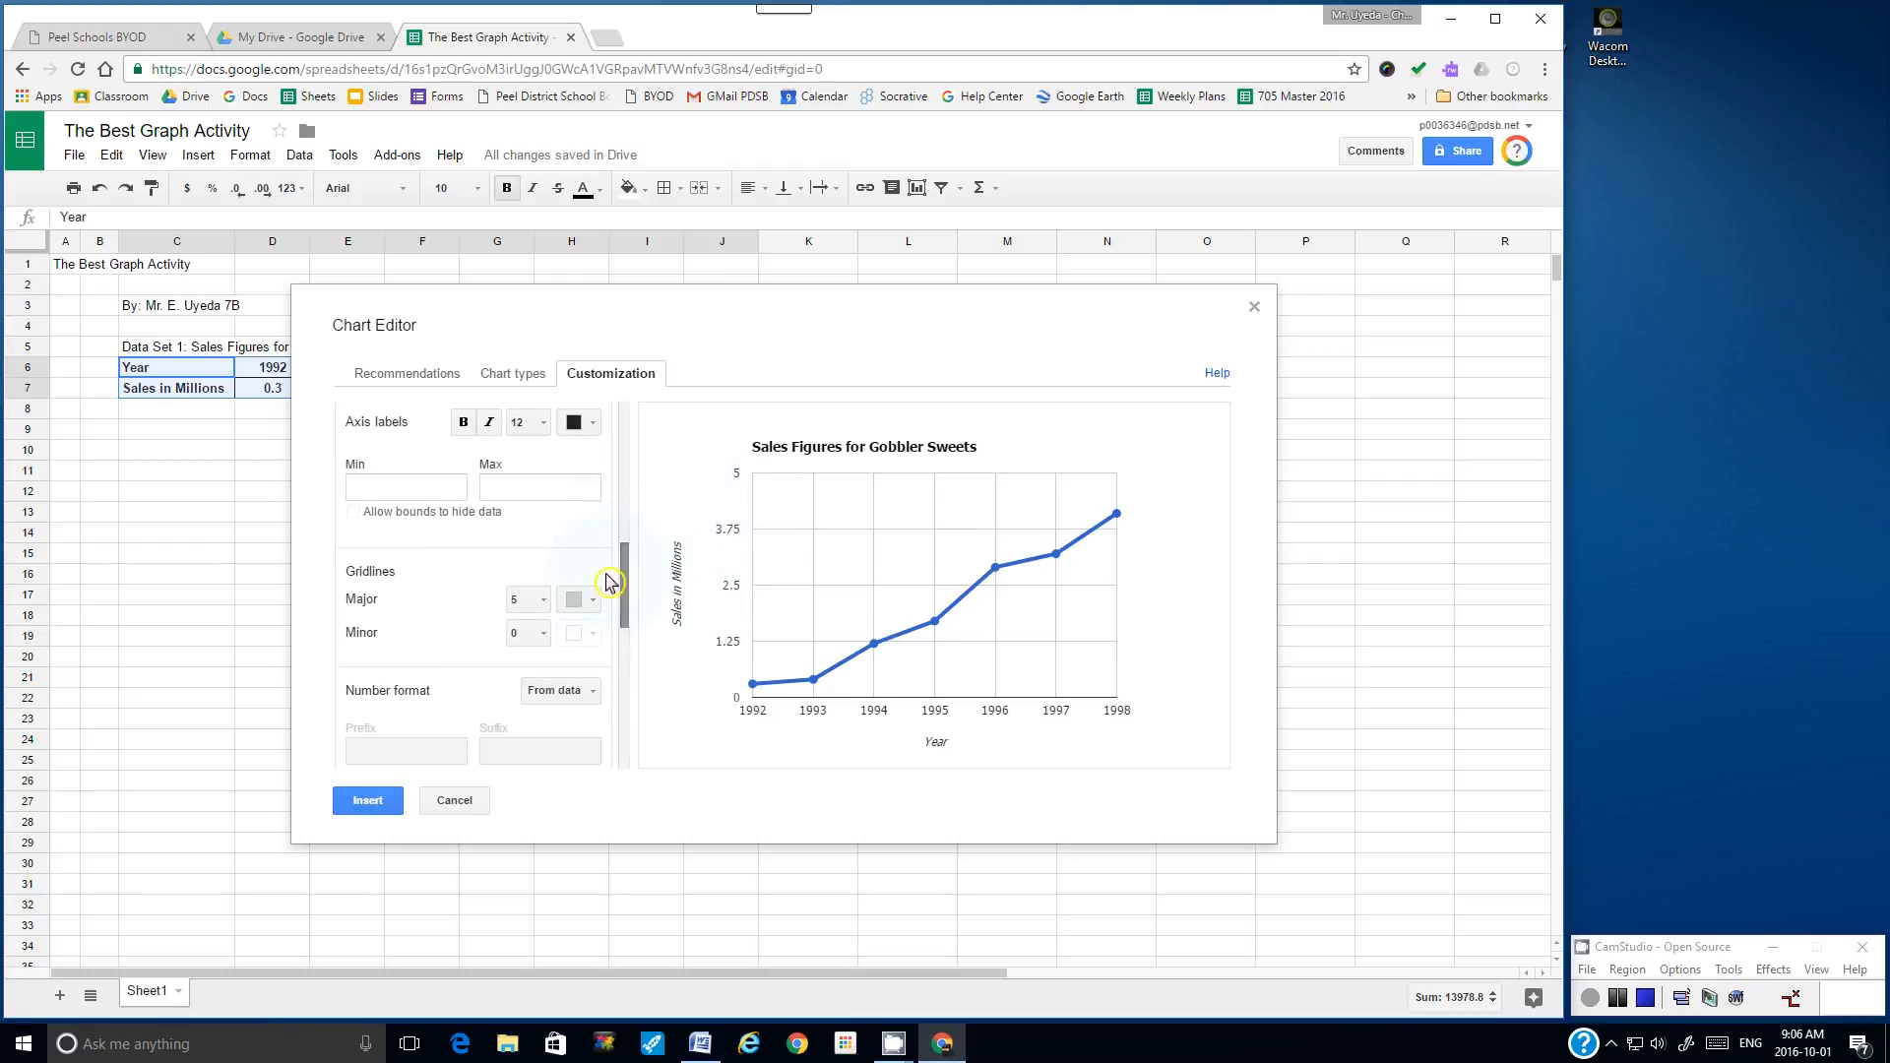
pyautogui.click(541, 602)
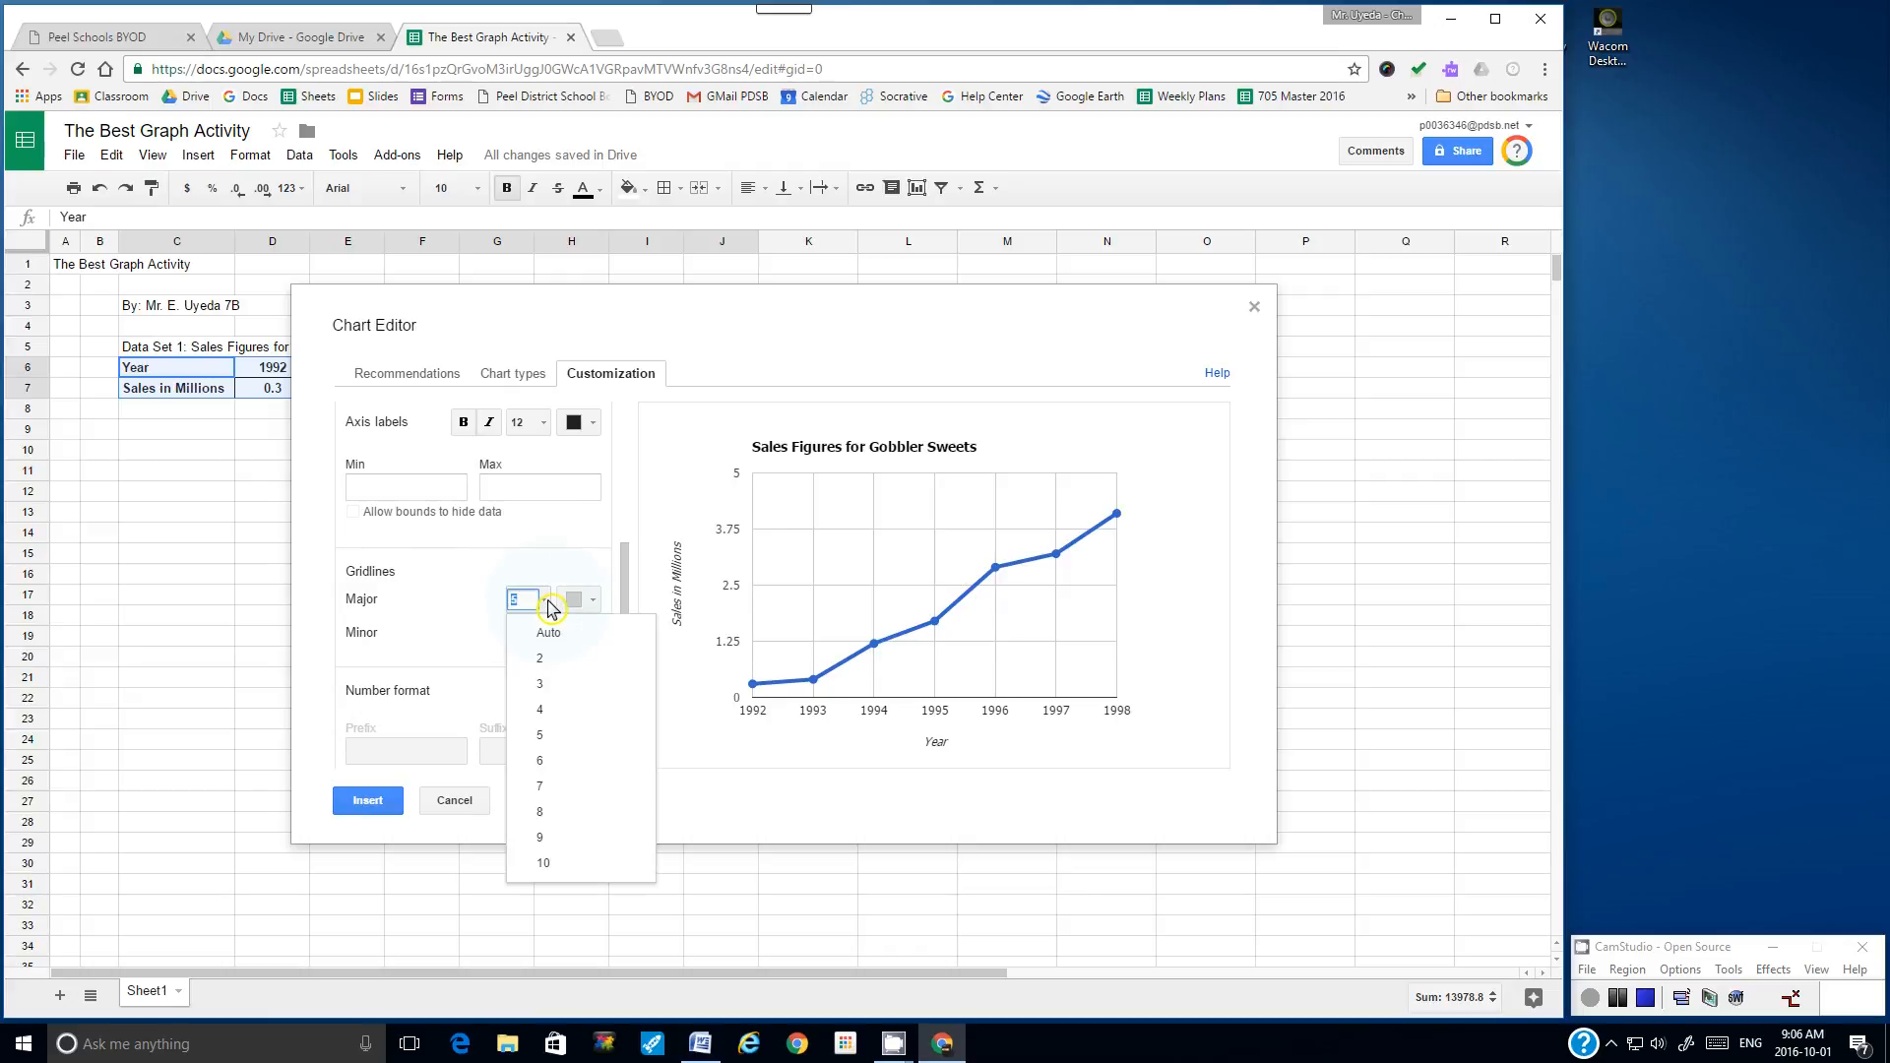
pyautogui.click(544, 759)
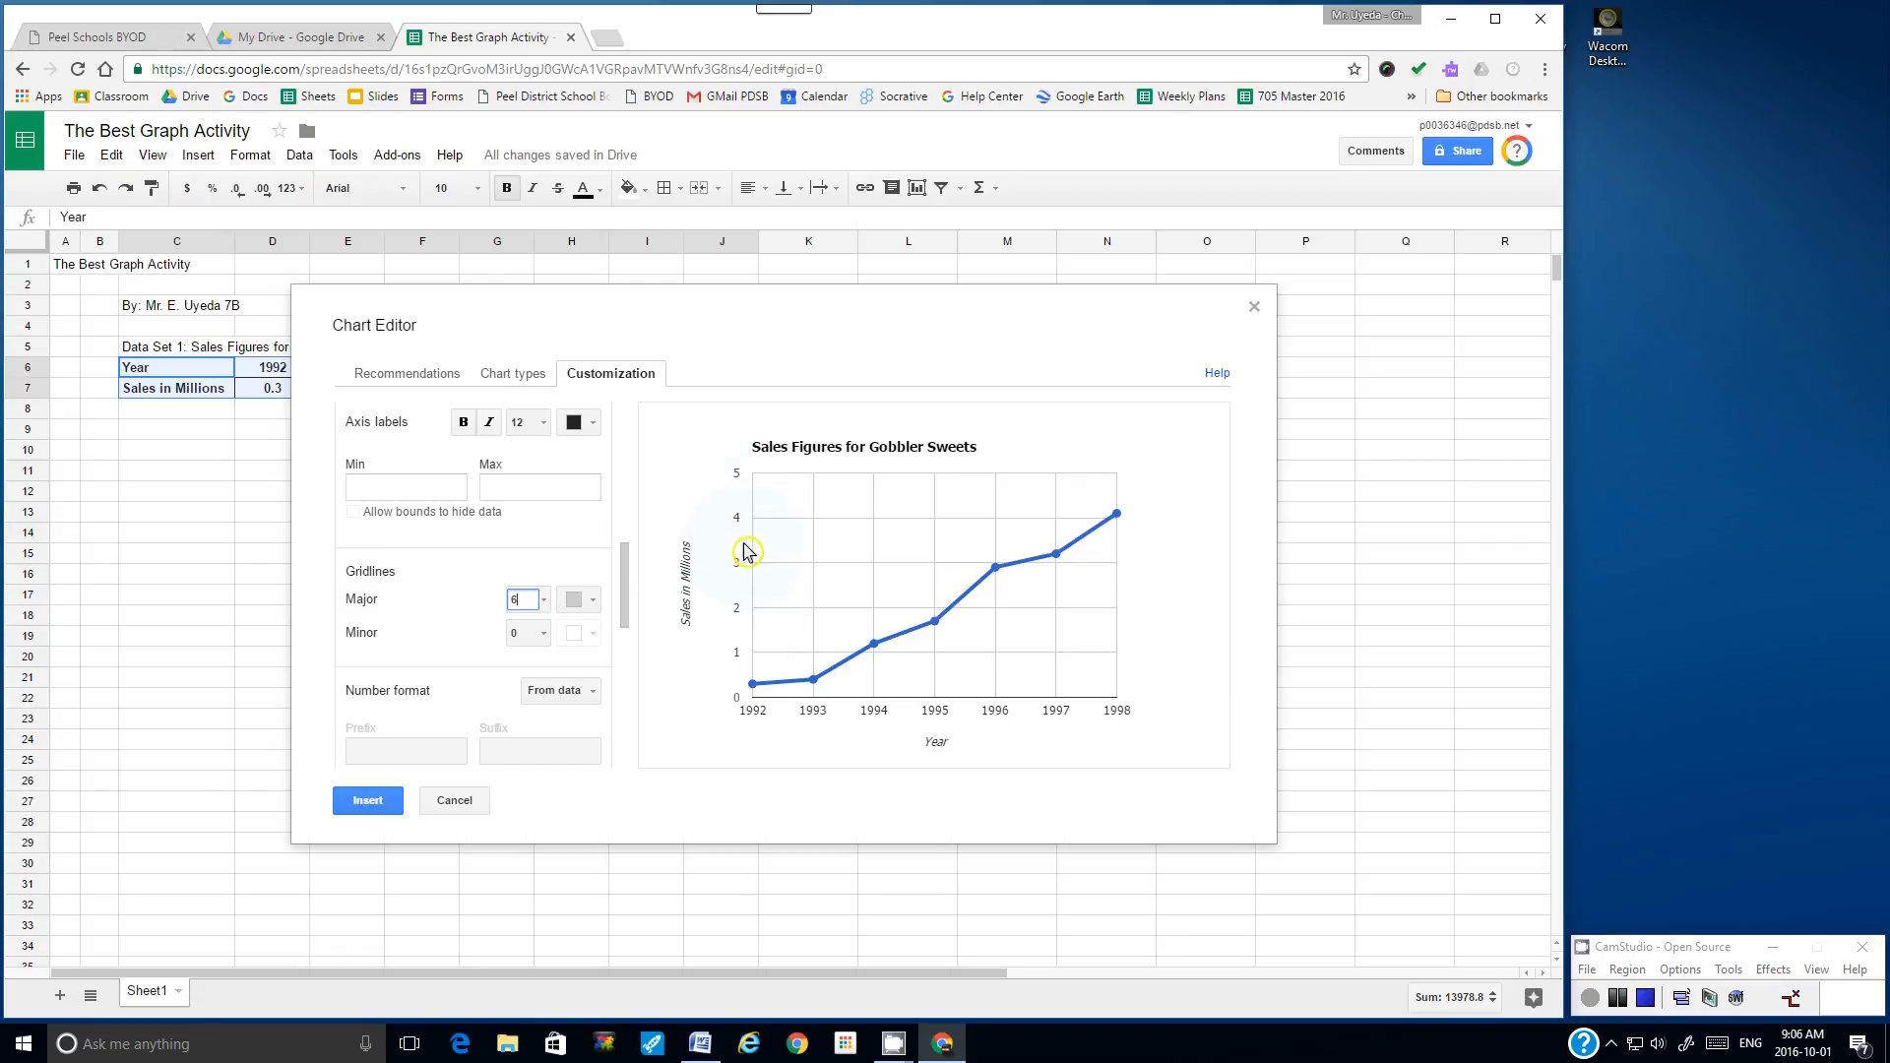
# - Try 9 major gridlines on the left vertical axis and return to 6
pyautogui.click(529, 599)
pyautogui.click(538, 838)
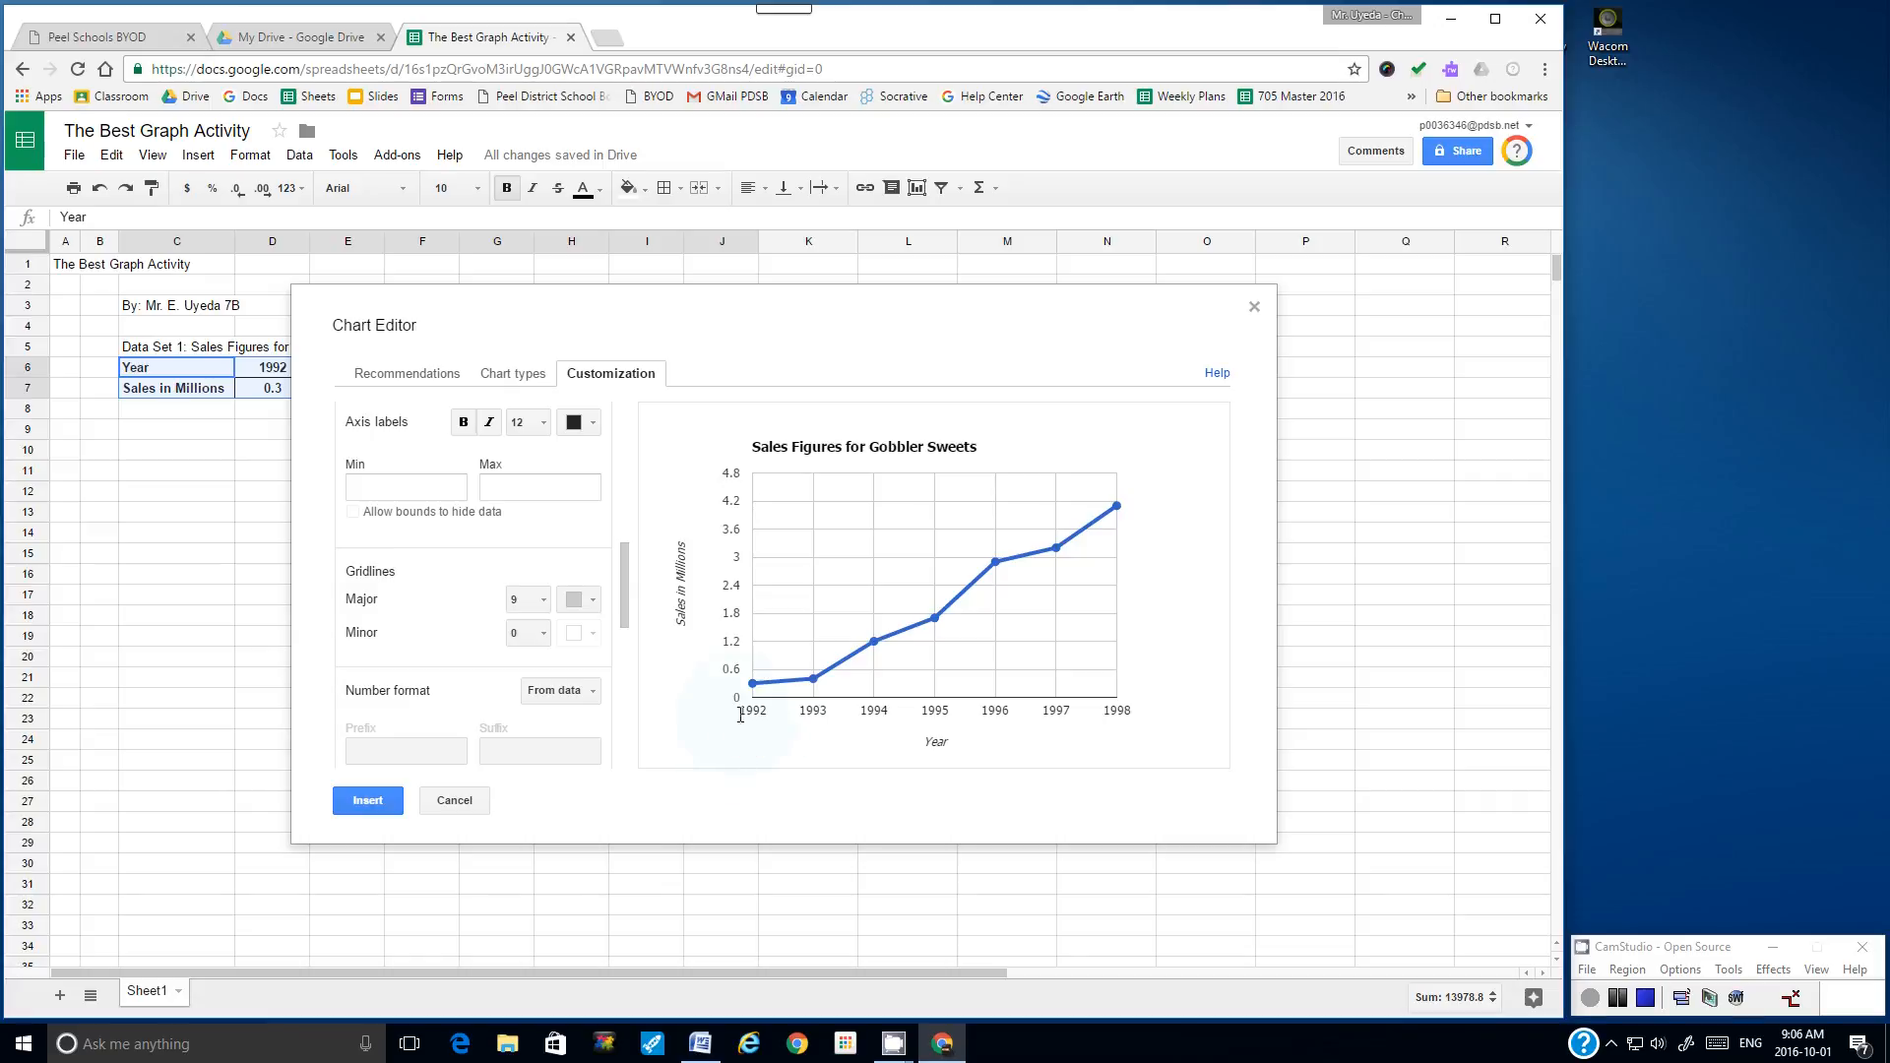
pyautogui.click(534, 601)
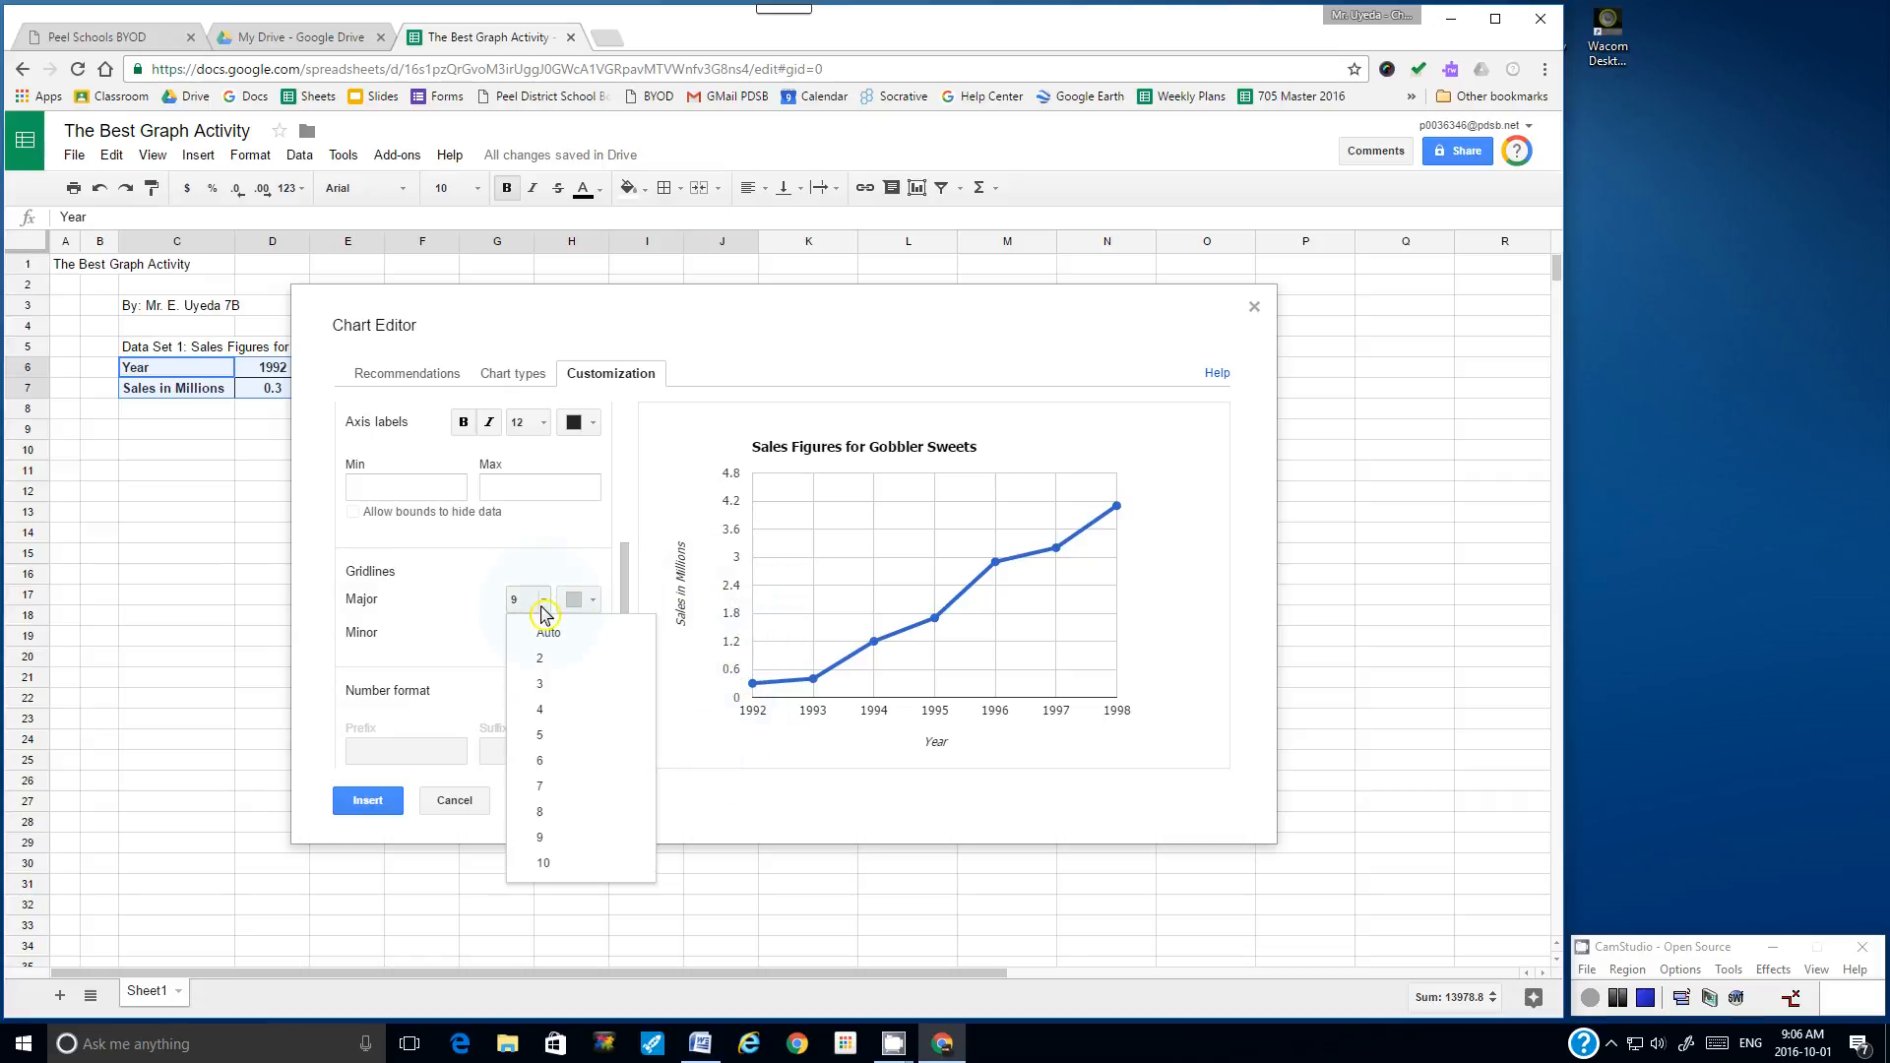
pyautogui.click(544, 764)
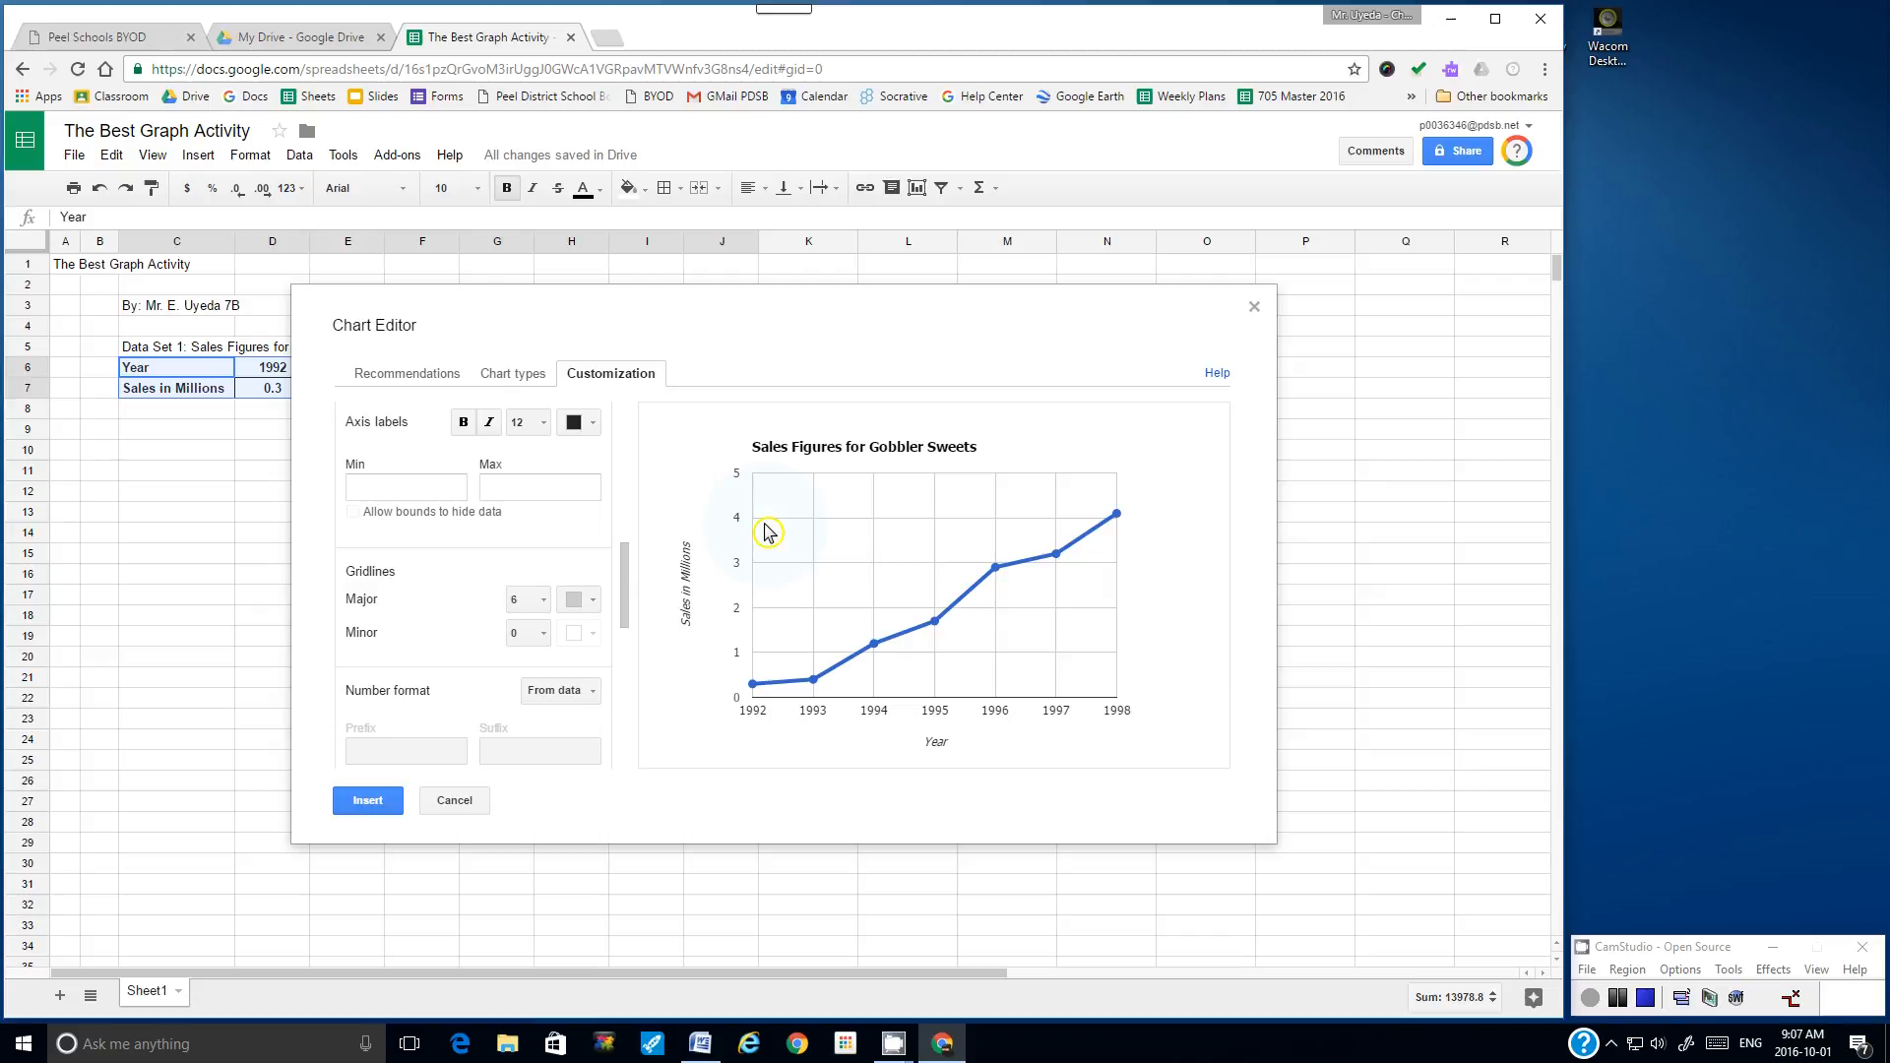
# - Try 2 and 5 minor gridlines on the left vertical axis and set the count to 4
pyautogui.moveTo(624, 564); pyautogui.dragTo(626, 571)
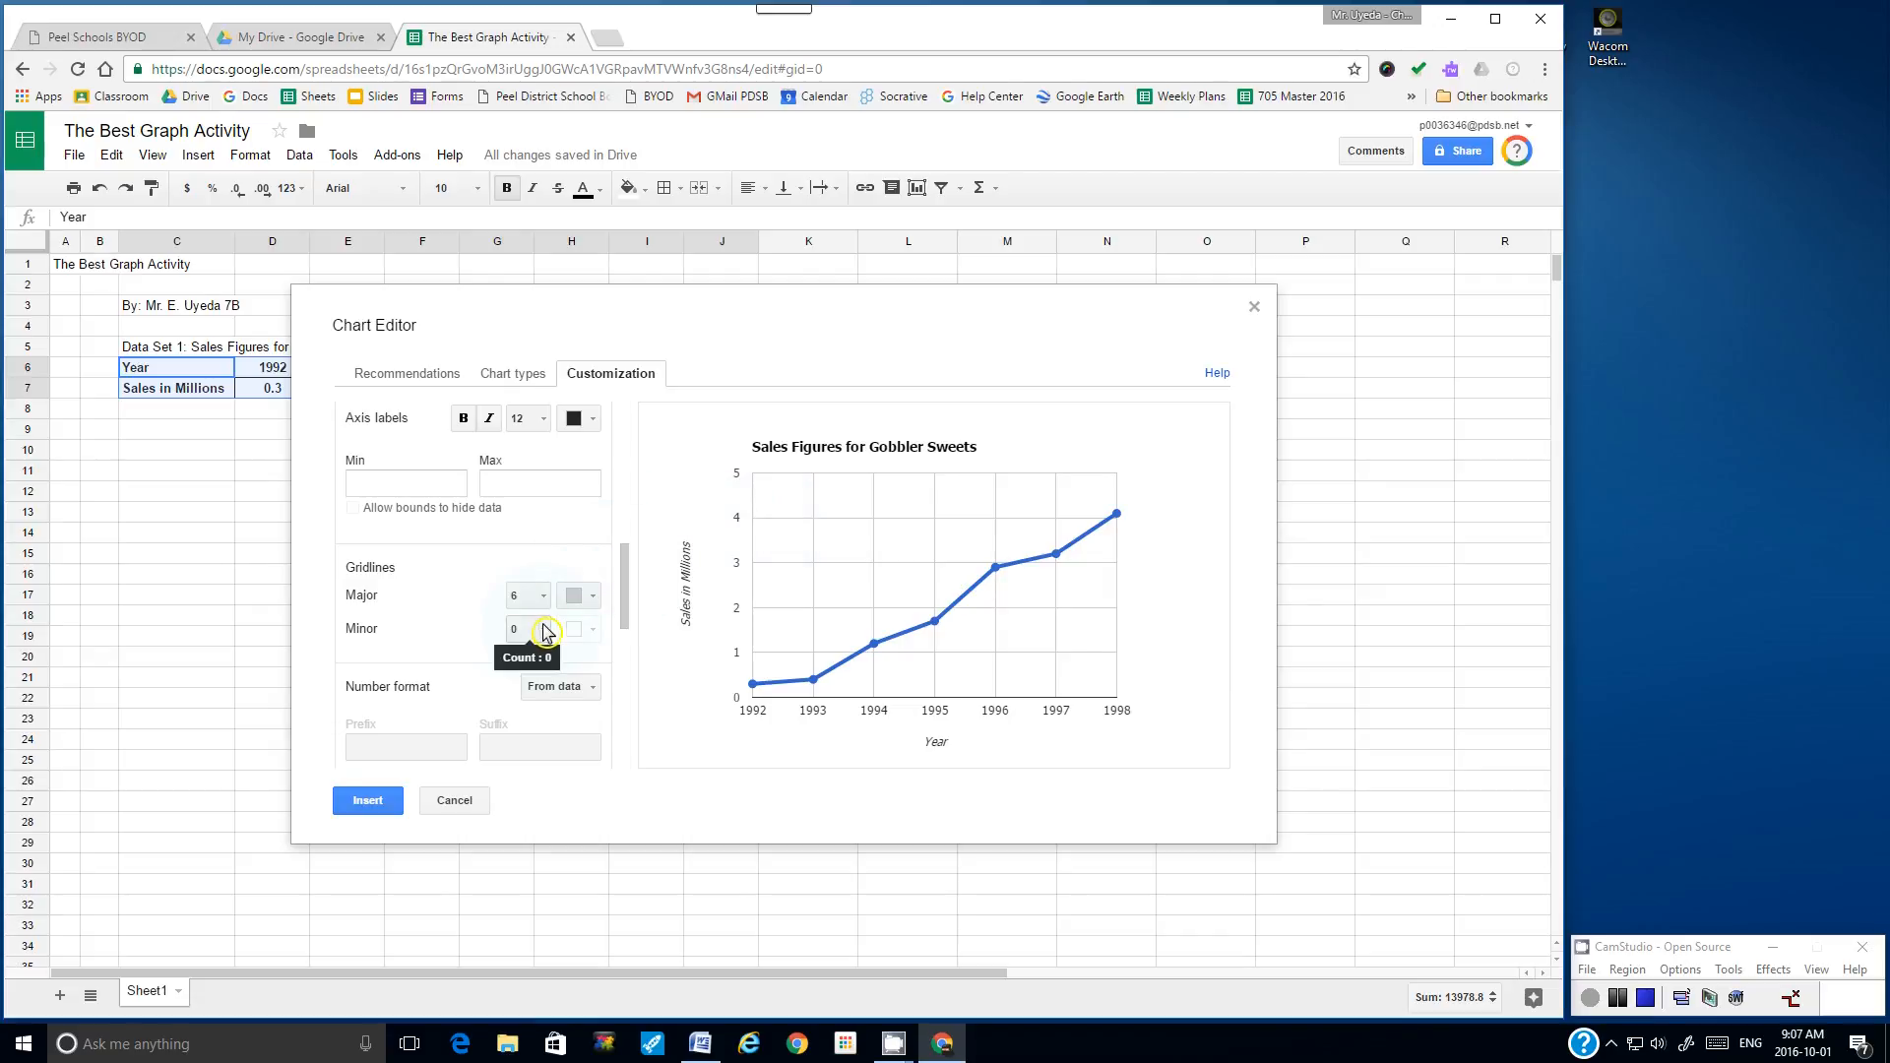
pyautogui.click(545, 631)
pyautogui.click(544, 719)
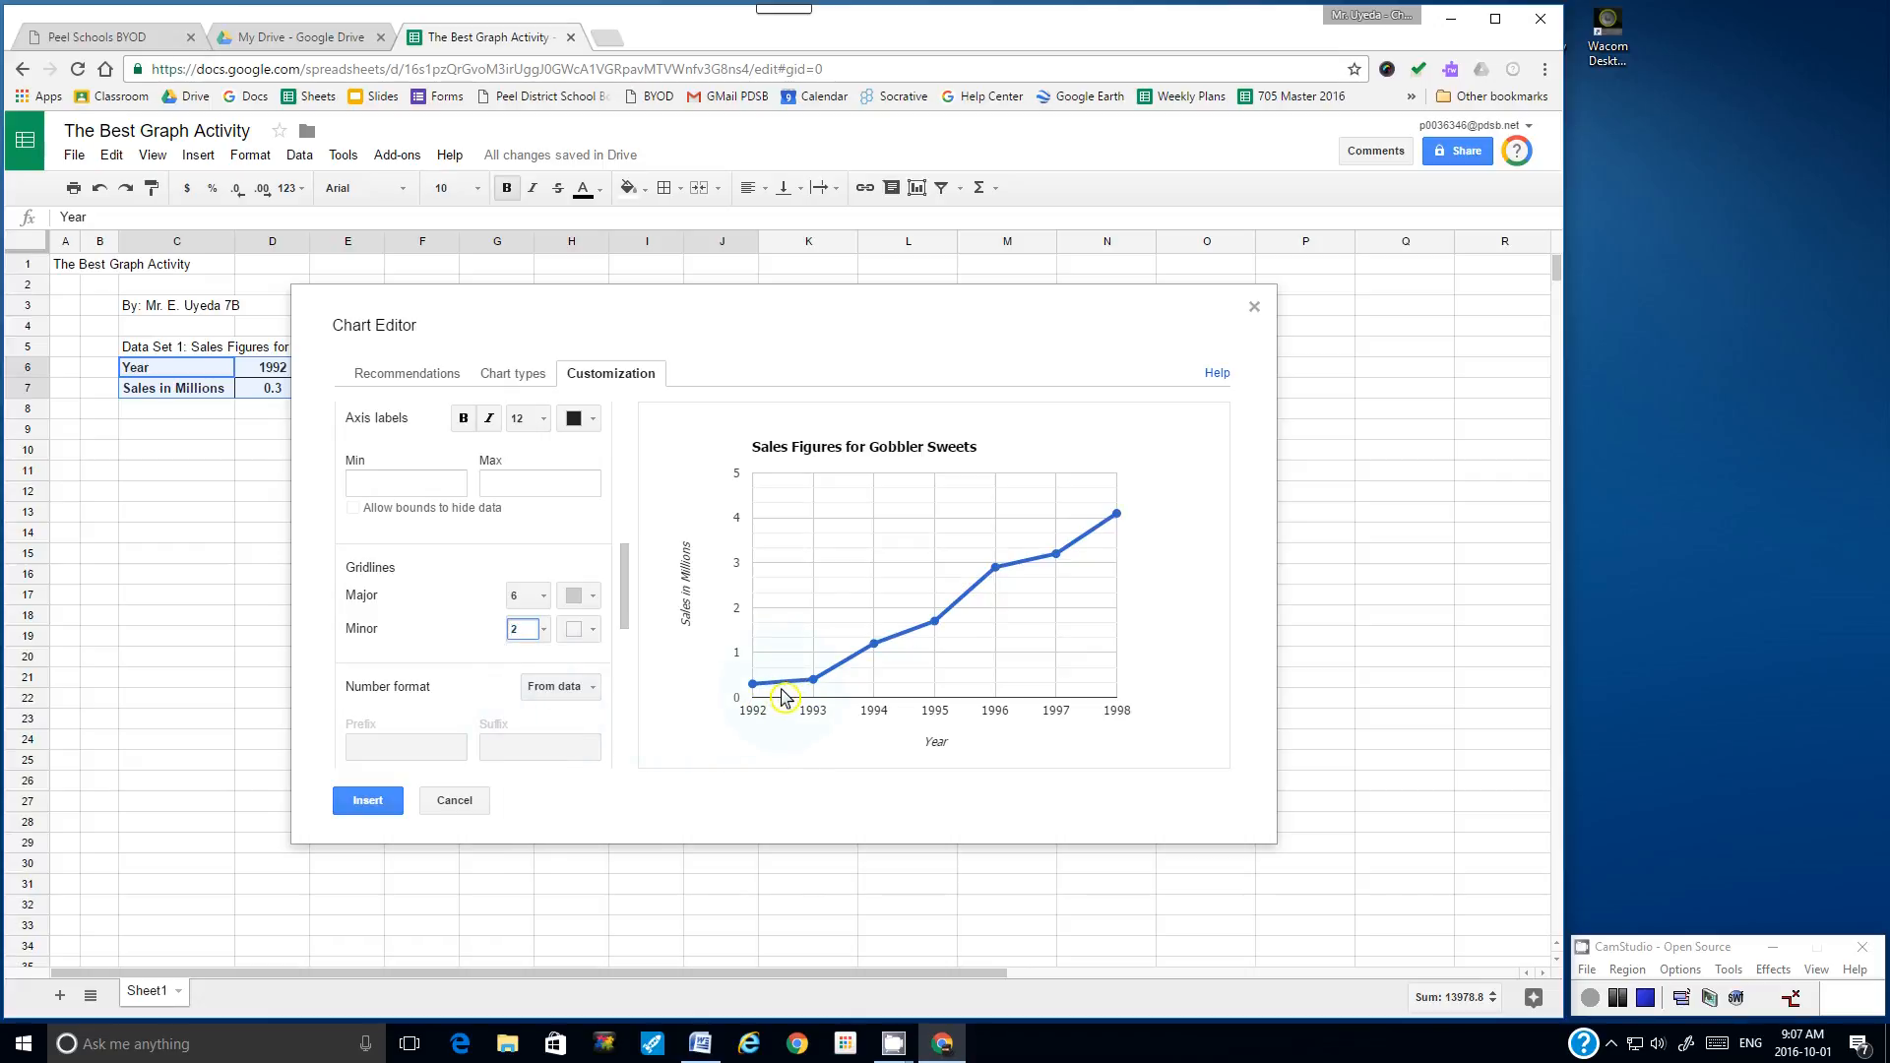
pyautogui.click(546, 630)
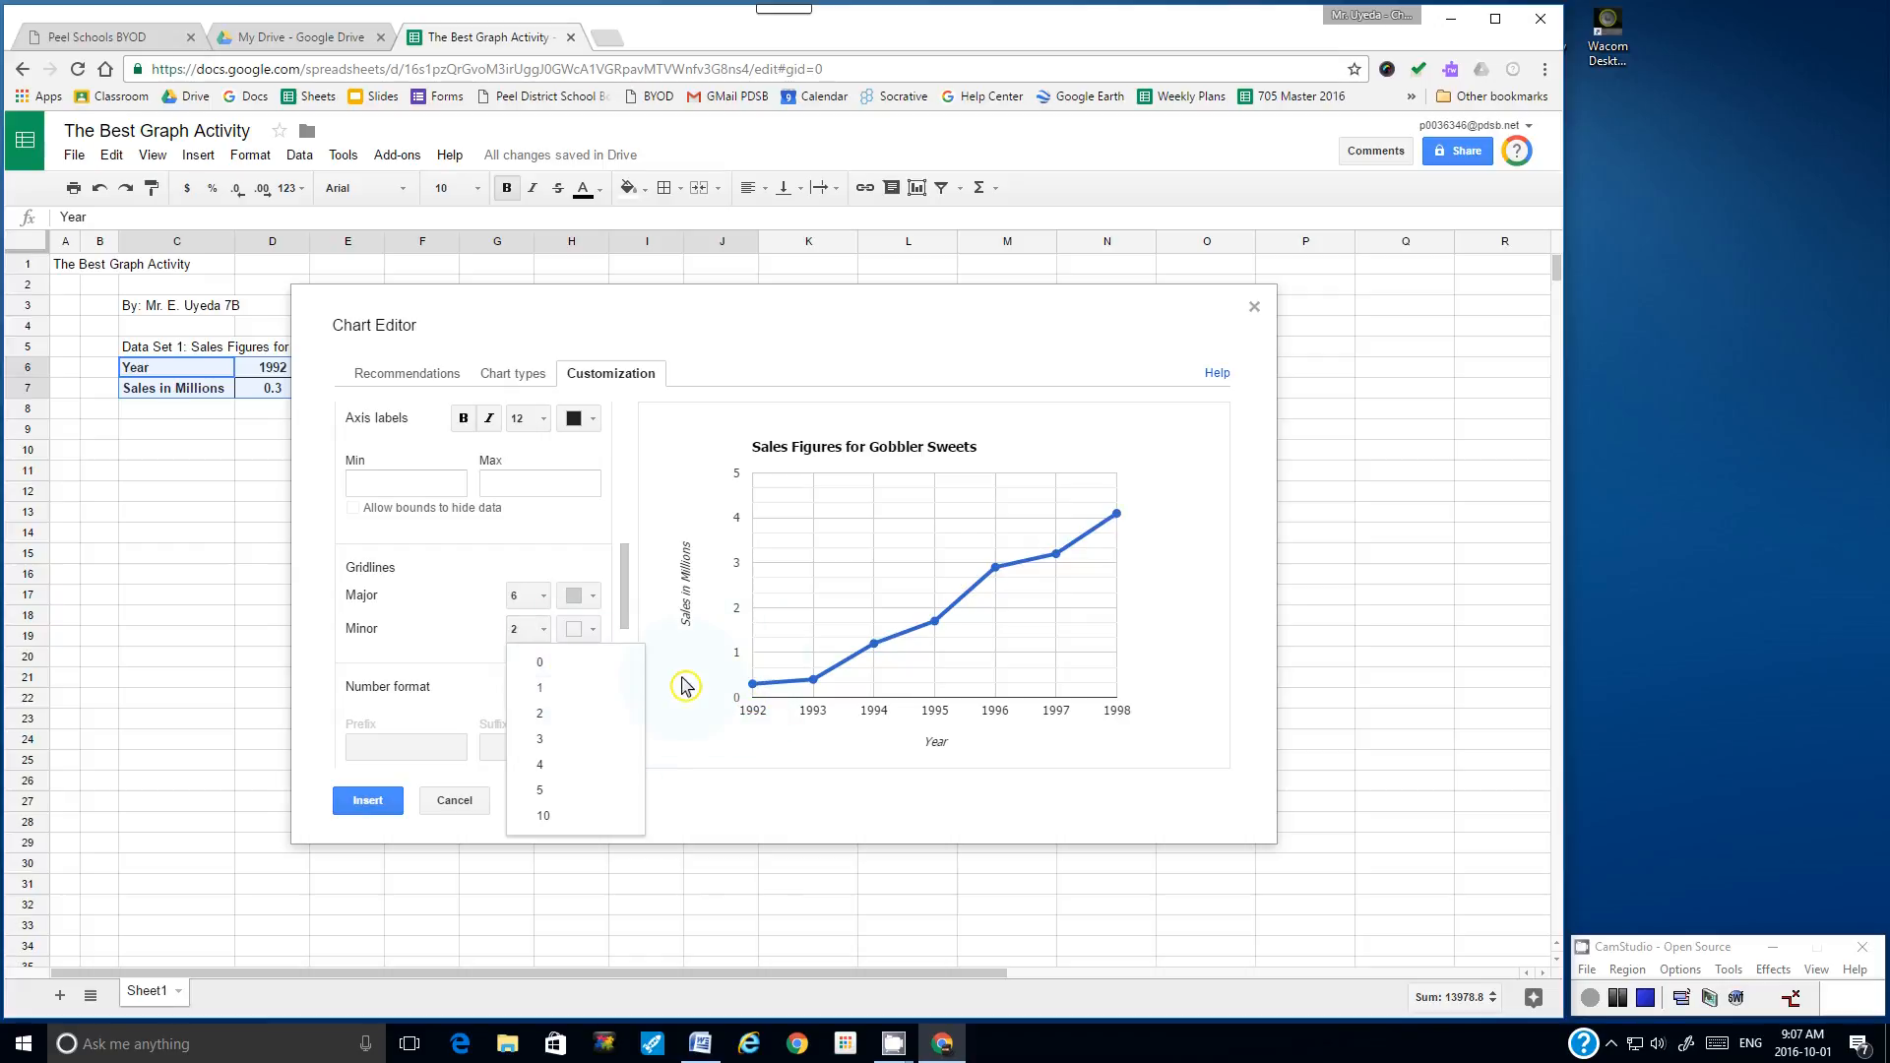
pyautogui.click(562, 791)
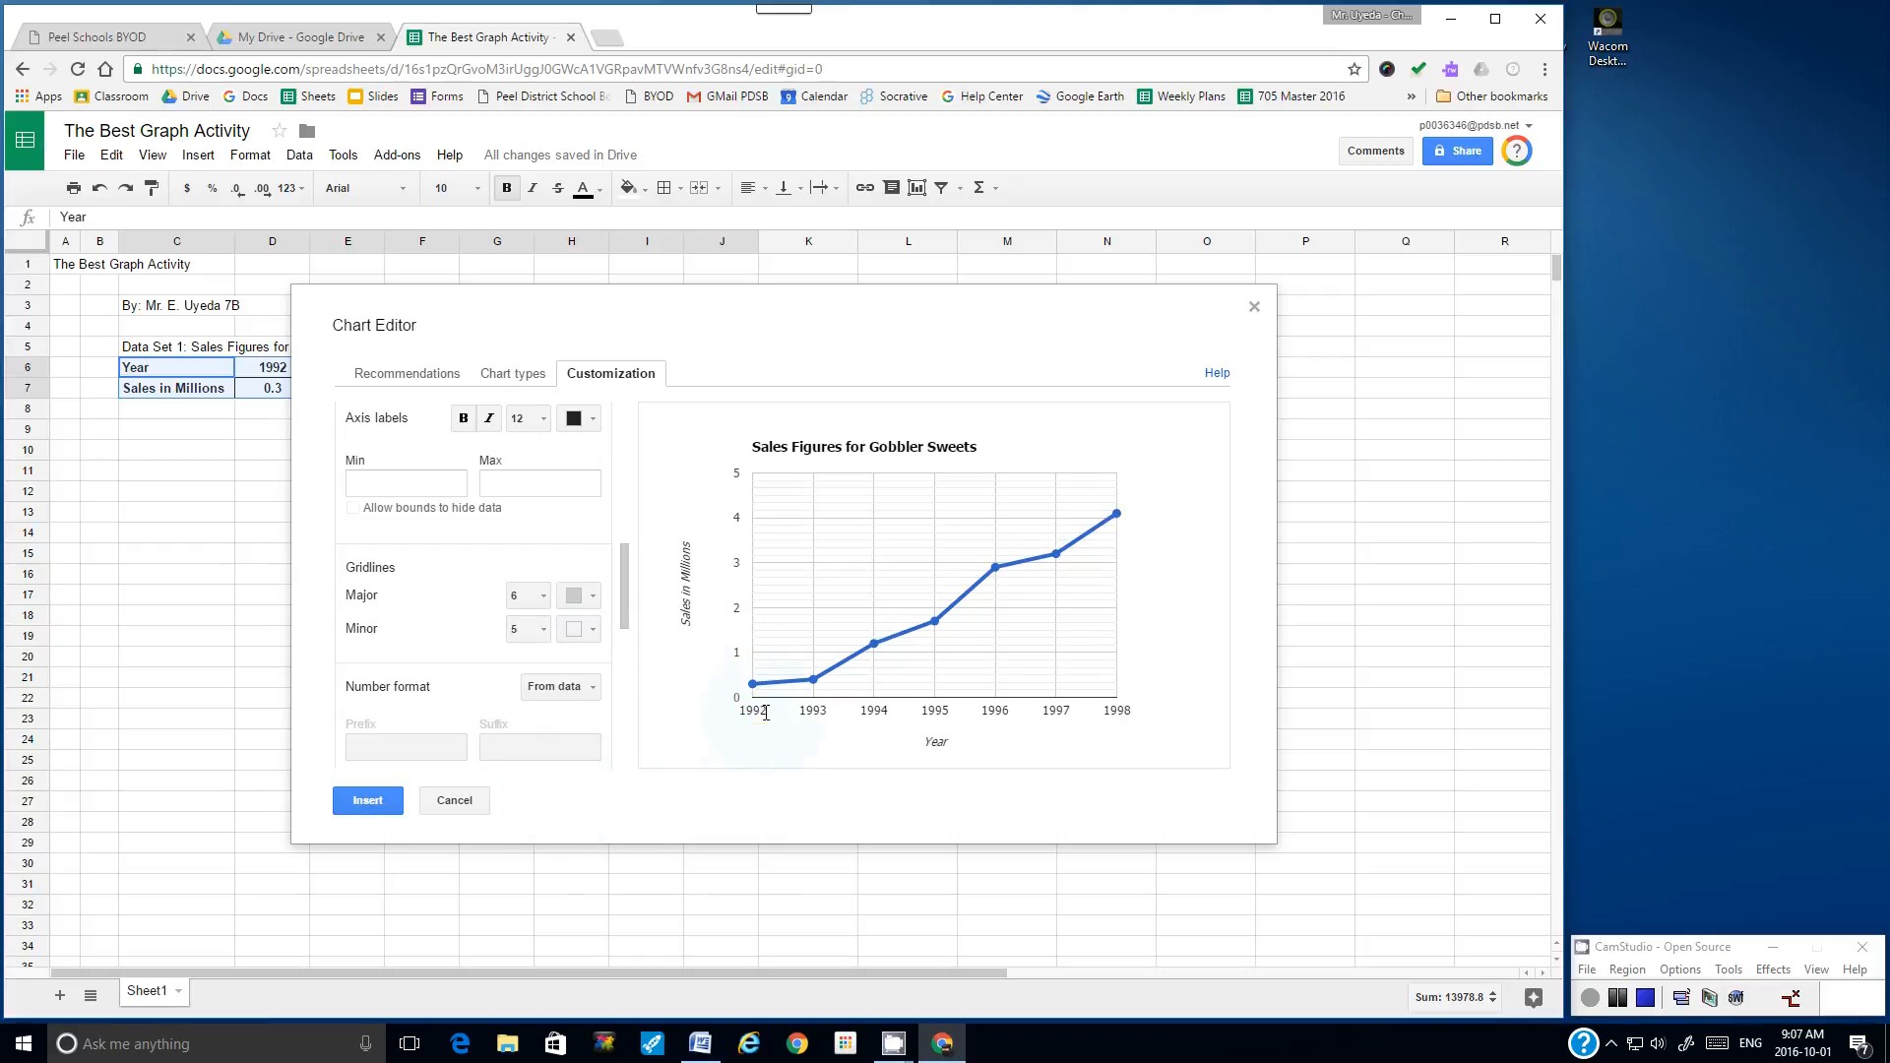
pyautogui.click(545, 630)
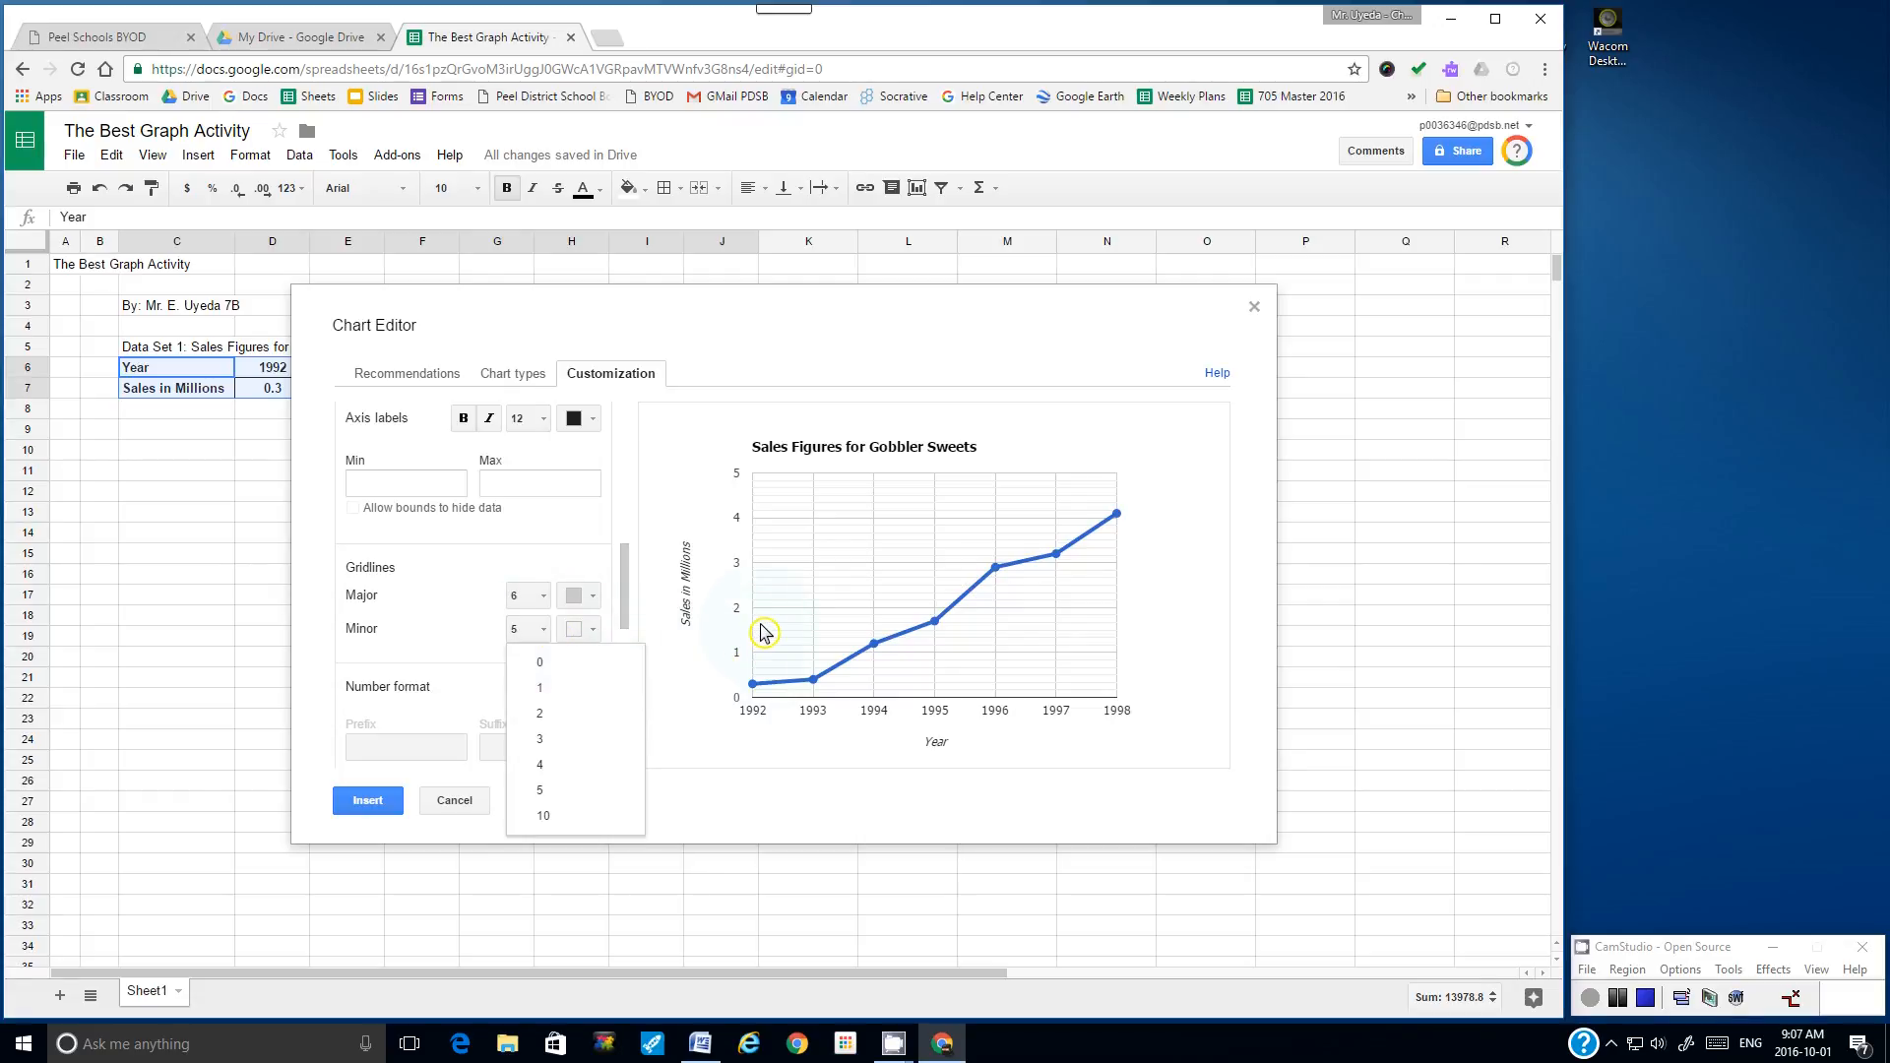
pyautogui.click(561, 764)
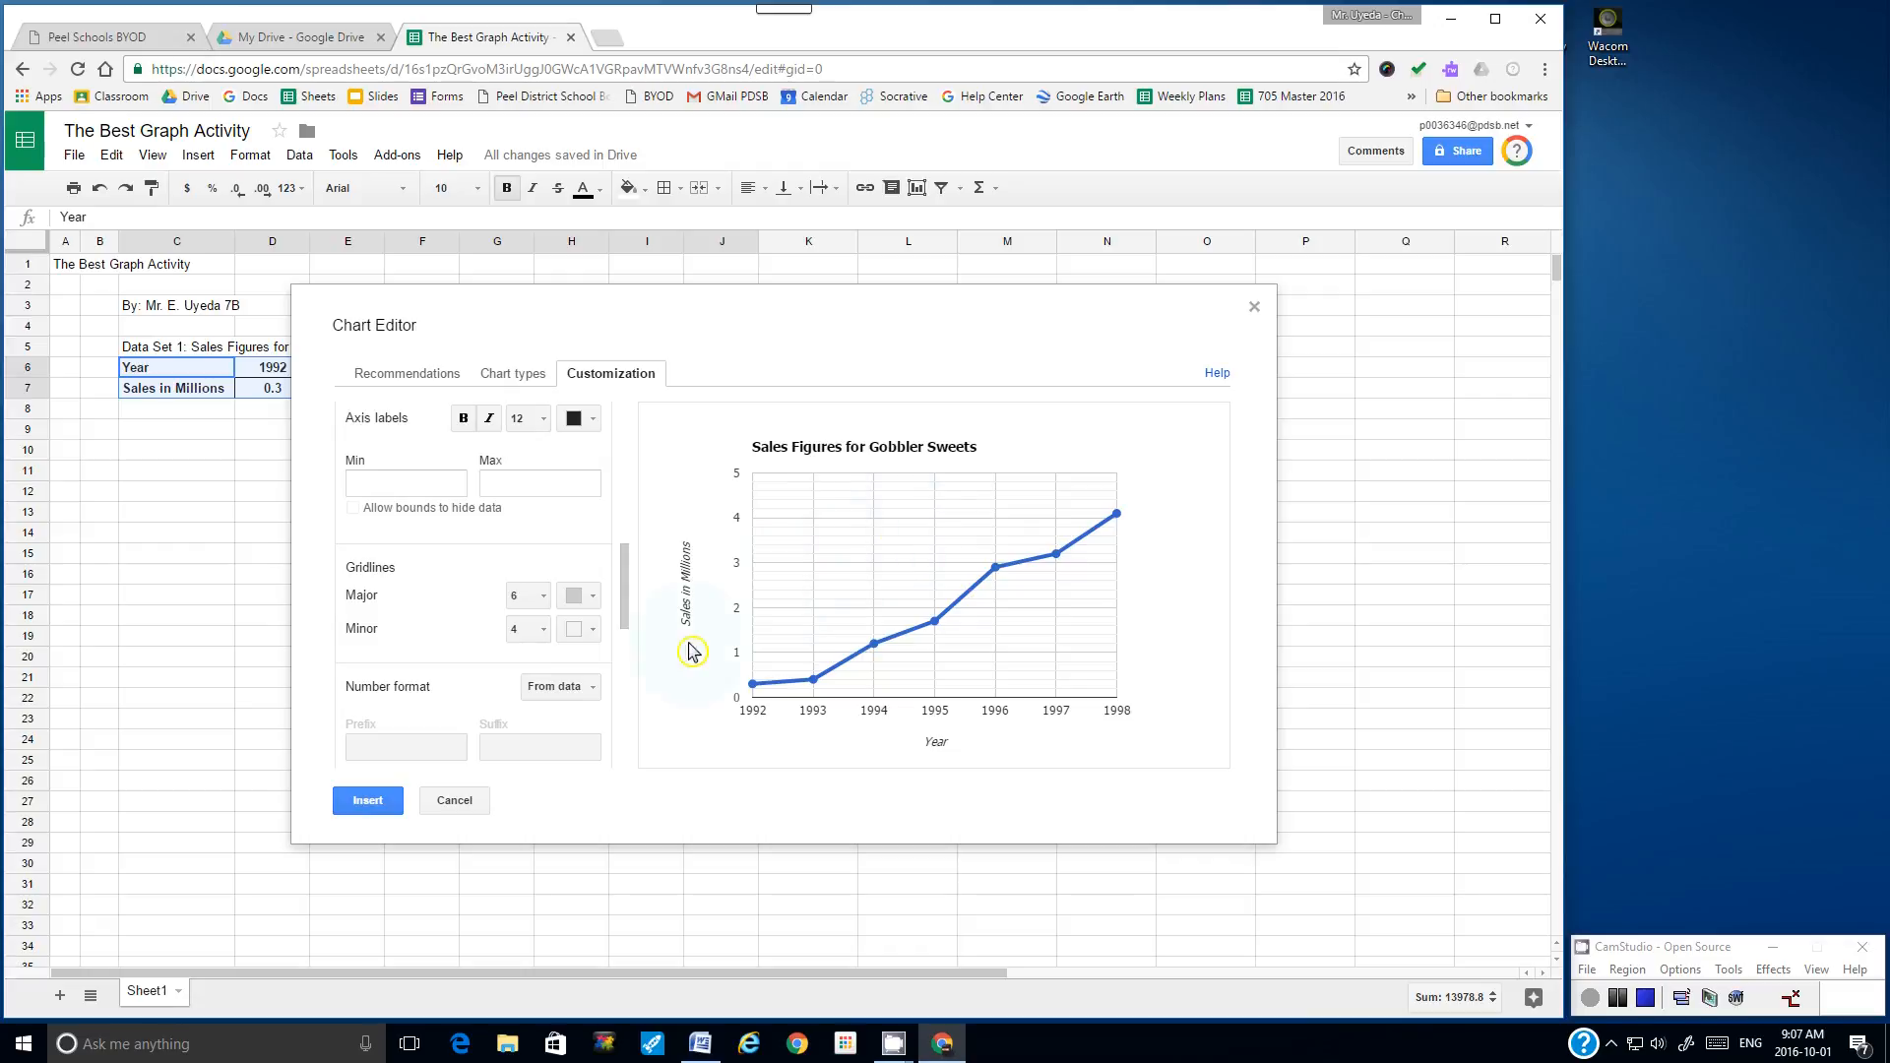
# - Insert the line chart into the sheet and place it at a smaller size directly below the Data Set 1 table
pyautogui.click(366, 800)
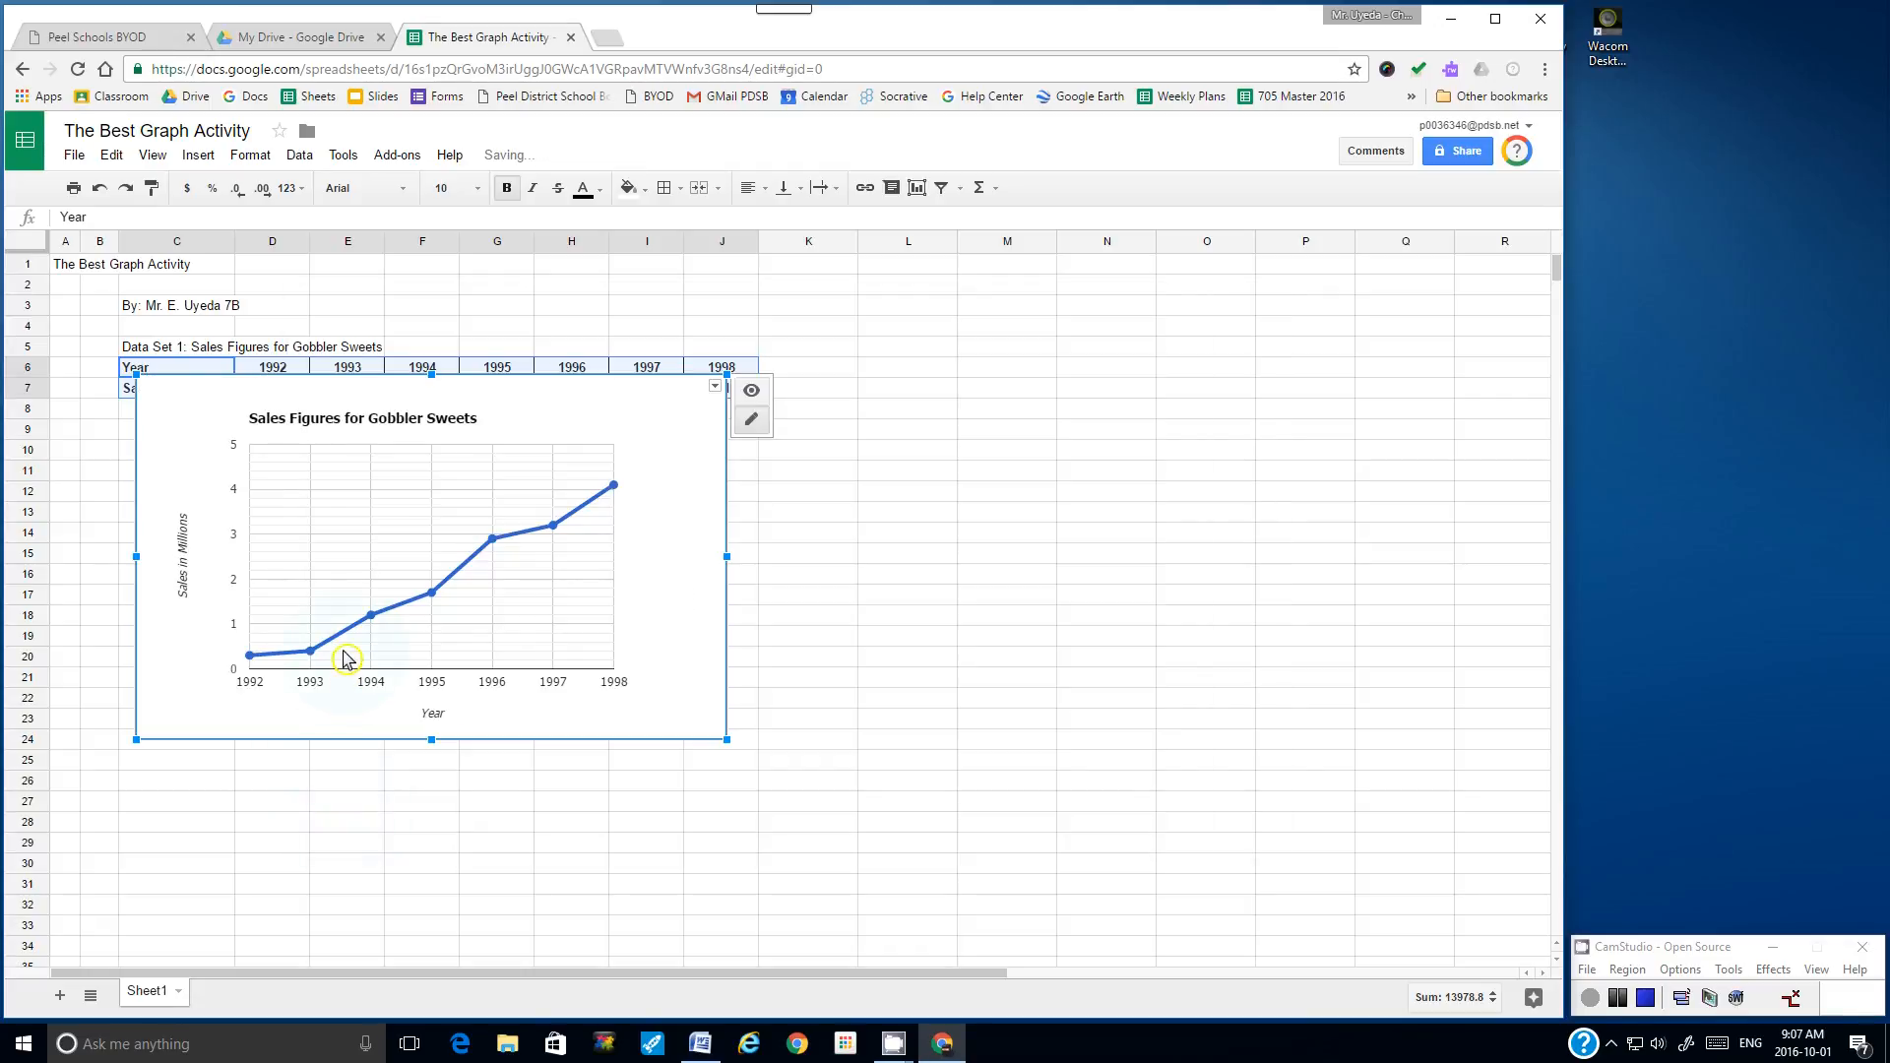
pyautogui.moveTo(301, 740); pyautogui.dragTo(226, 775)
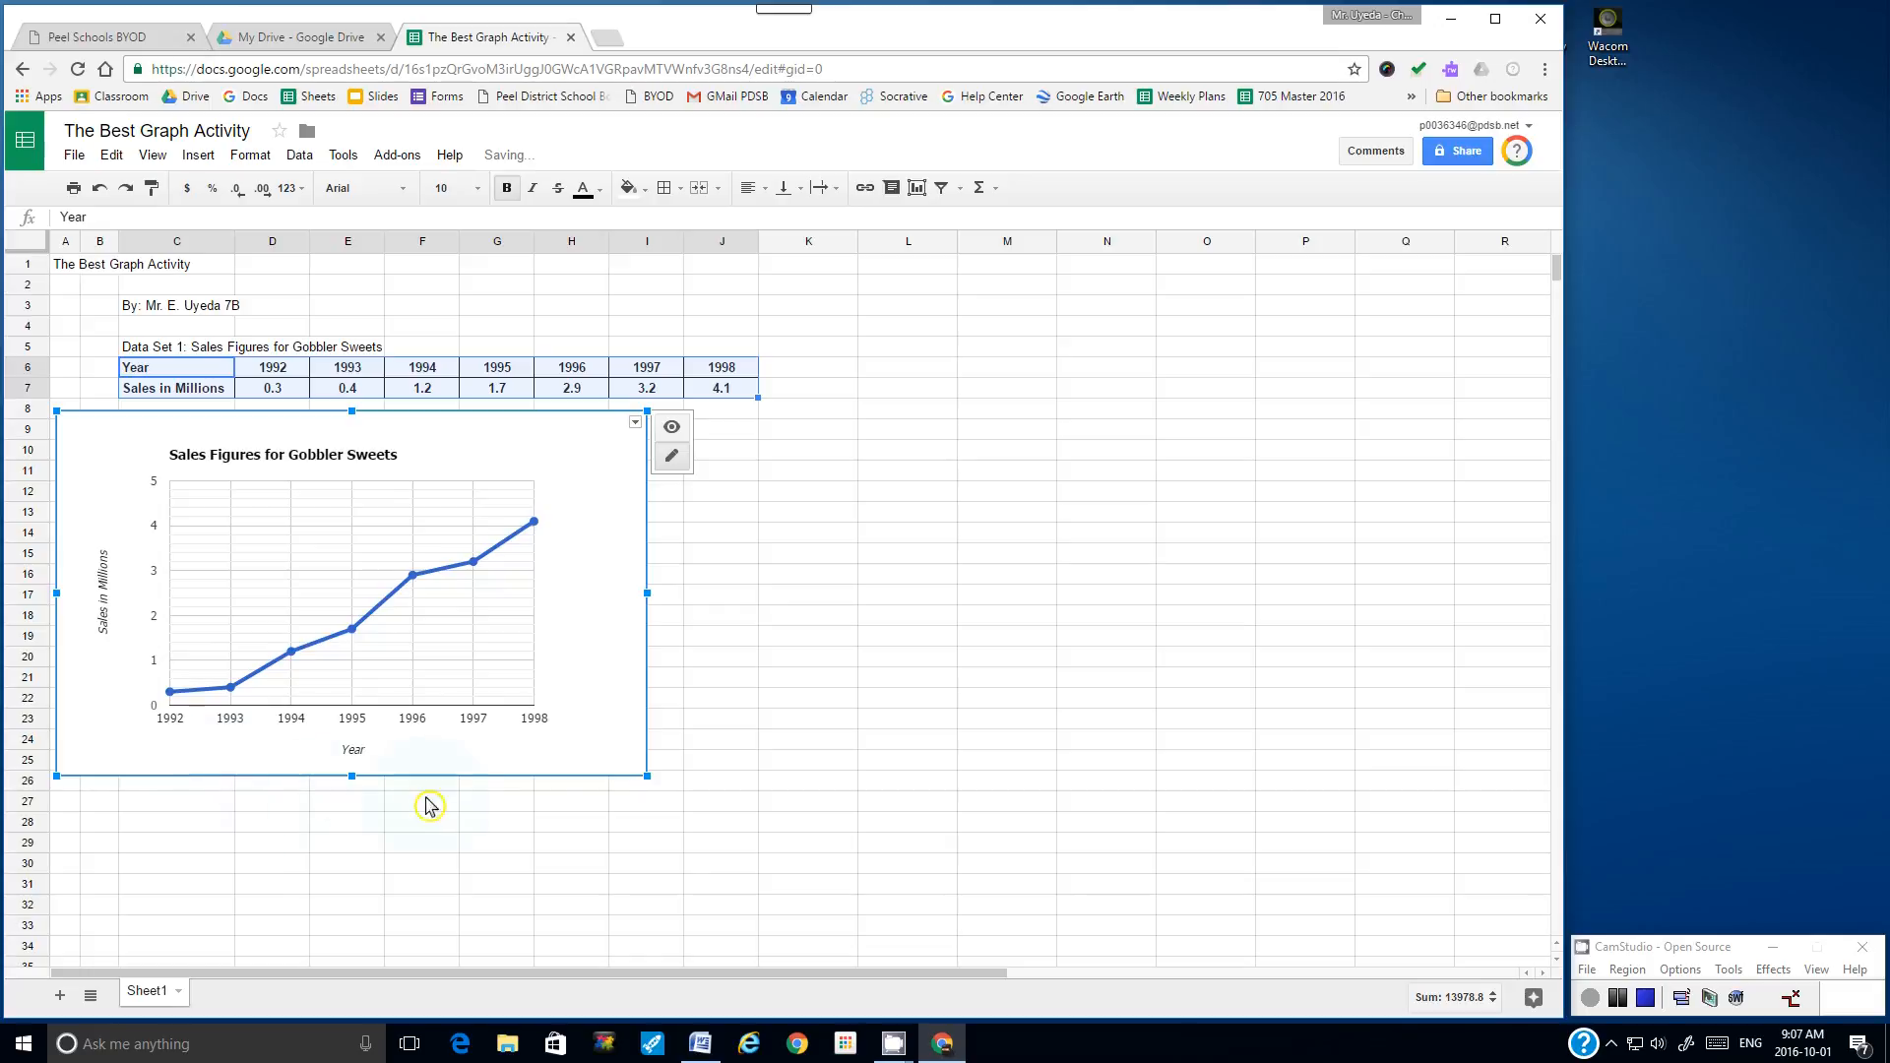
pyautogui.moveTo(646, 775); pyautogui.dragTo(436, 706)
pyautogui.click(547, 778)
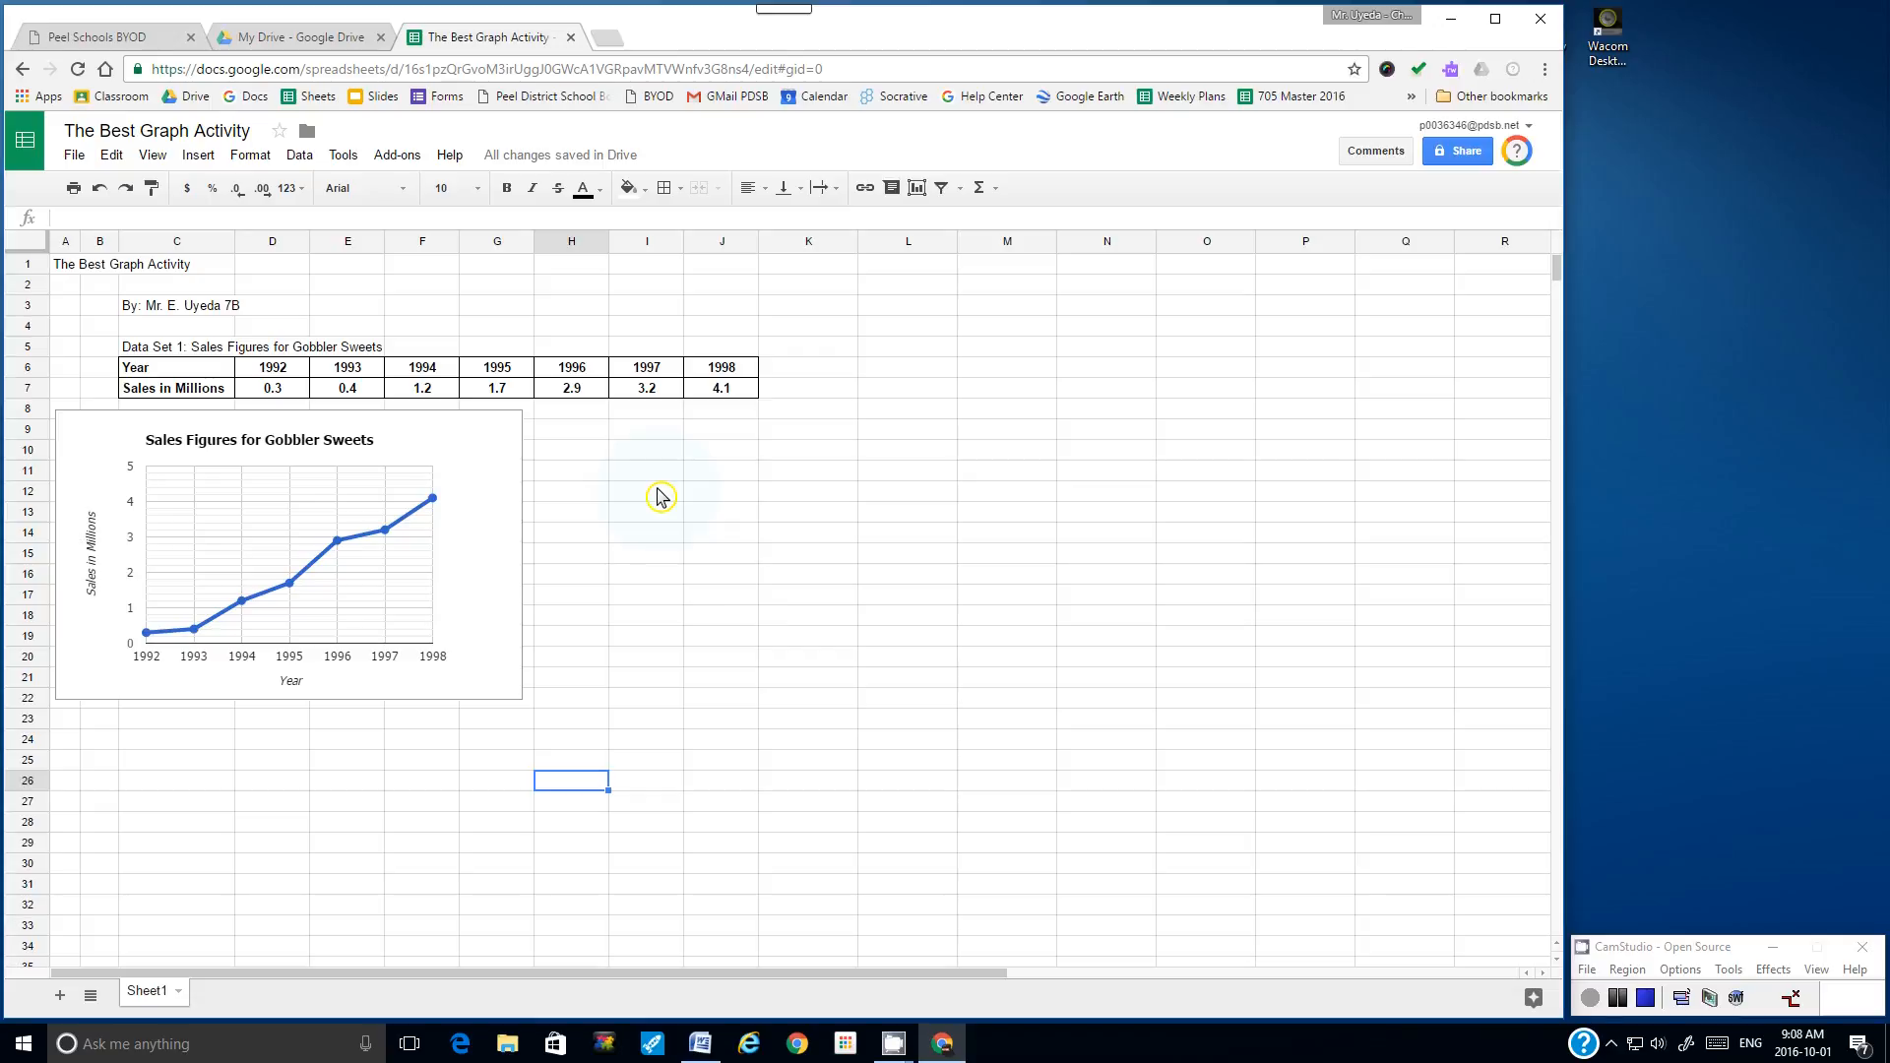
pyautogui.click(459, 430)
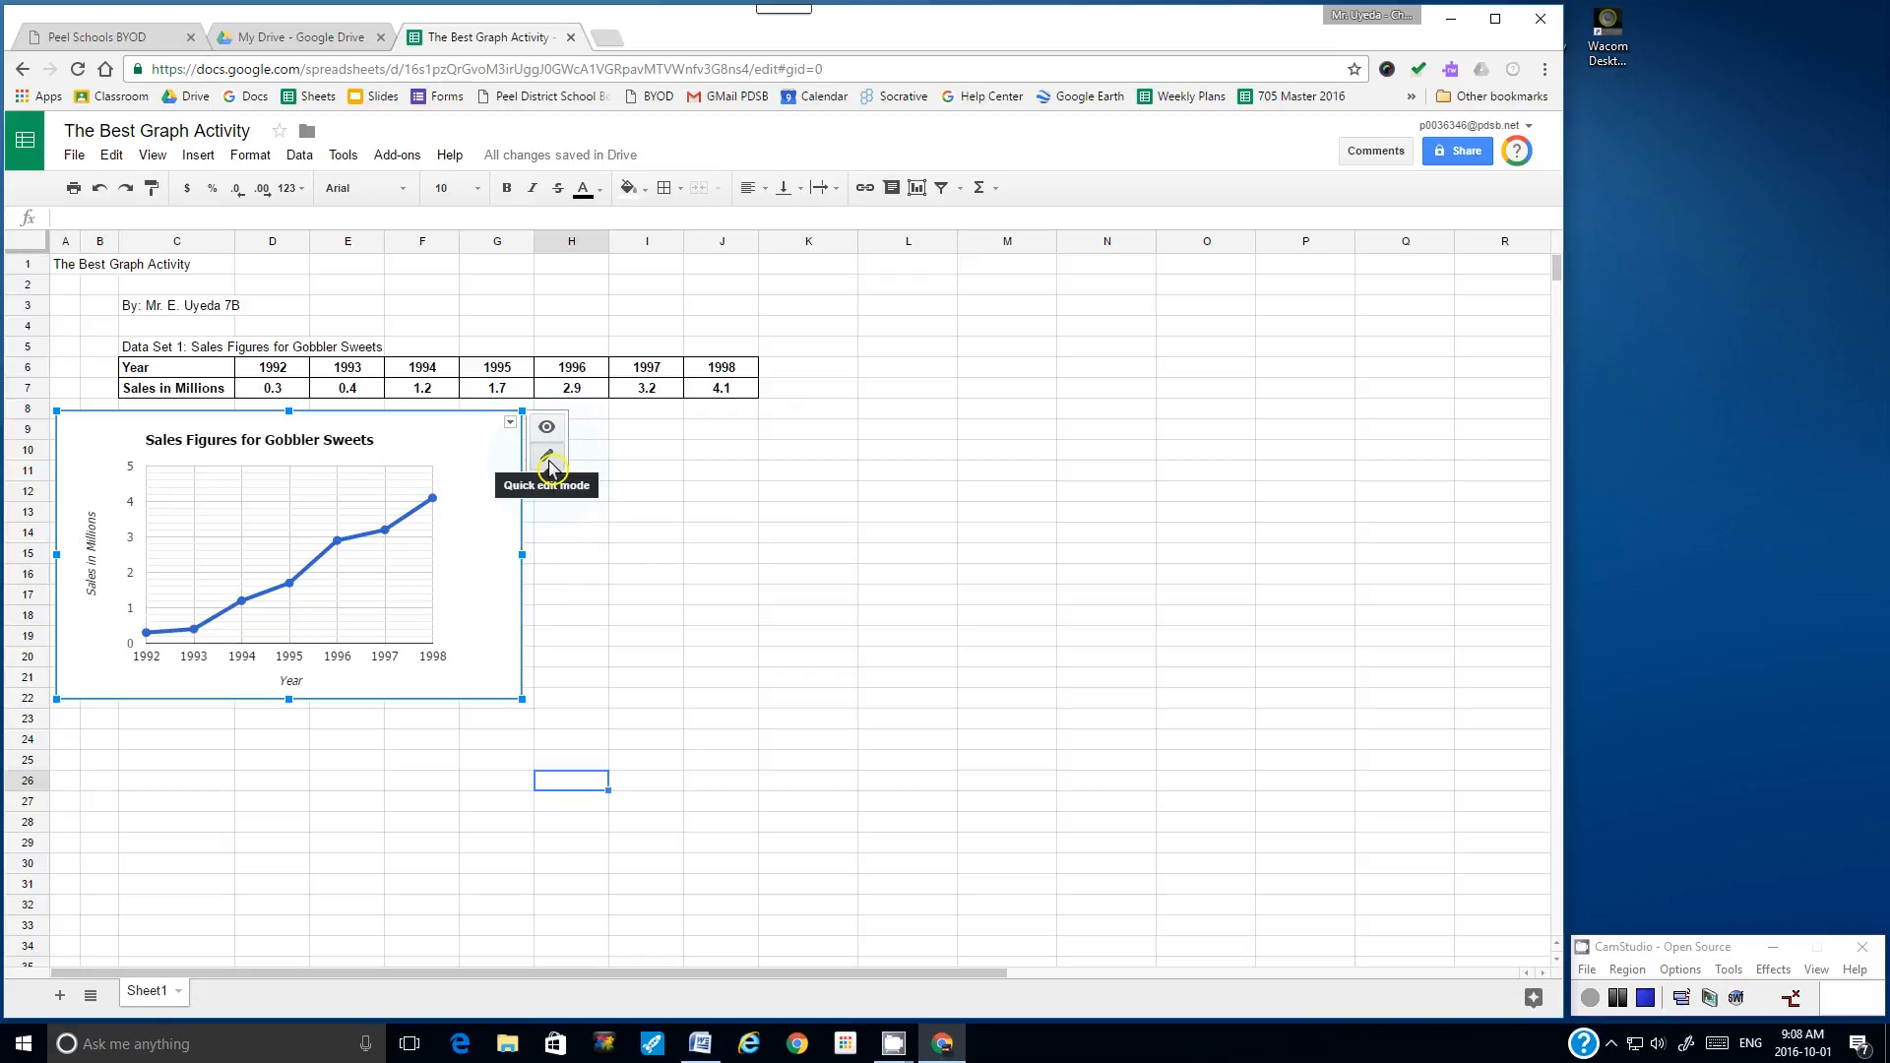
pyautogui.click(511, 424)
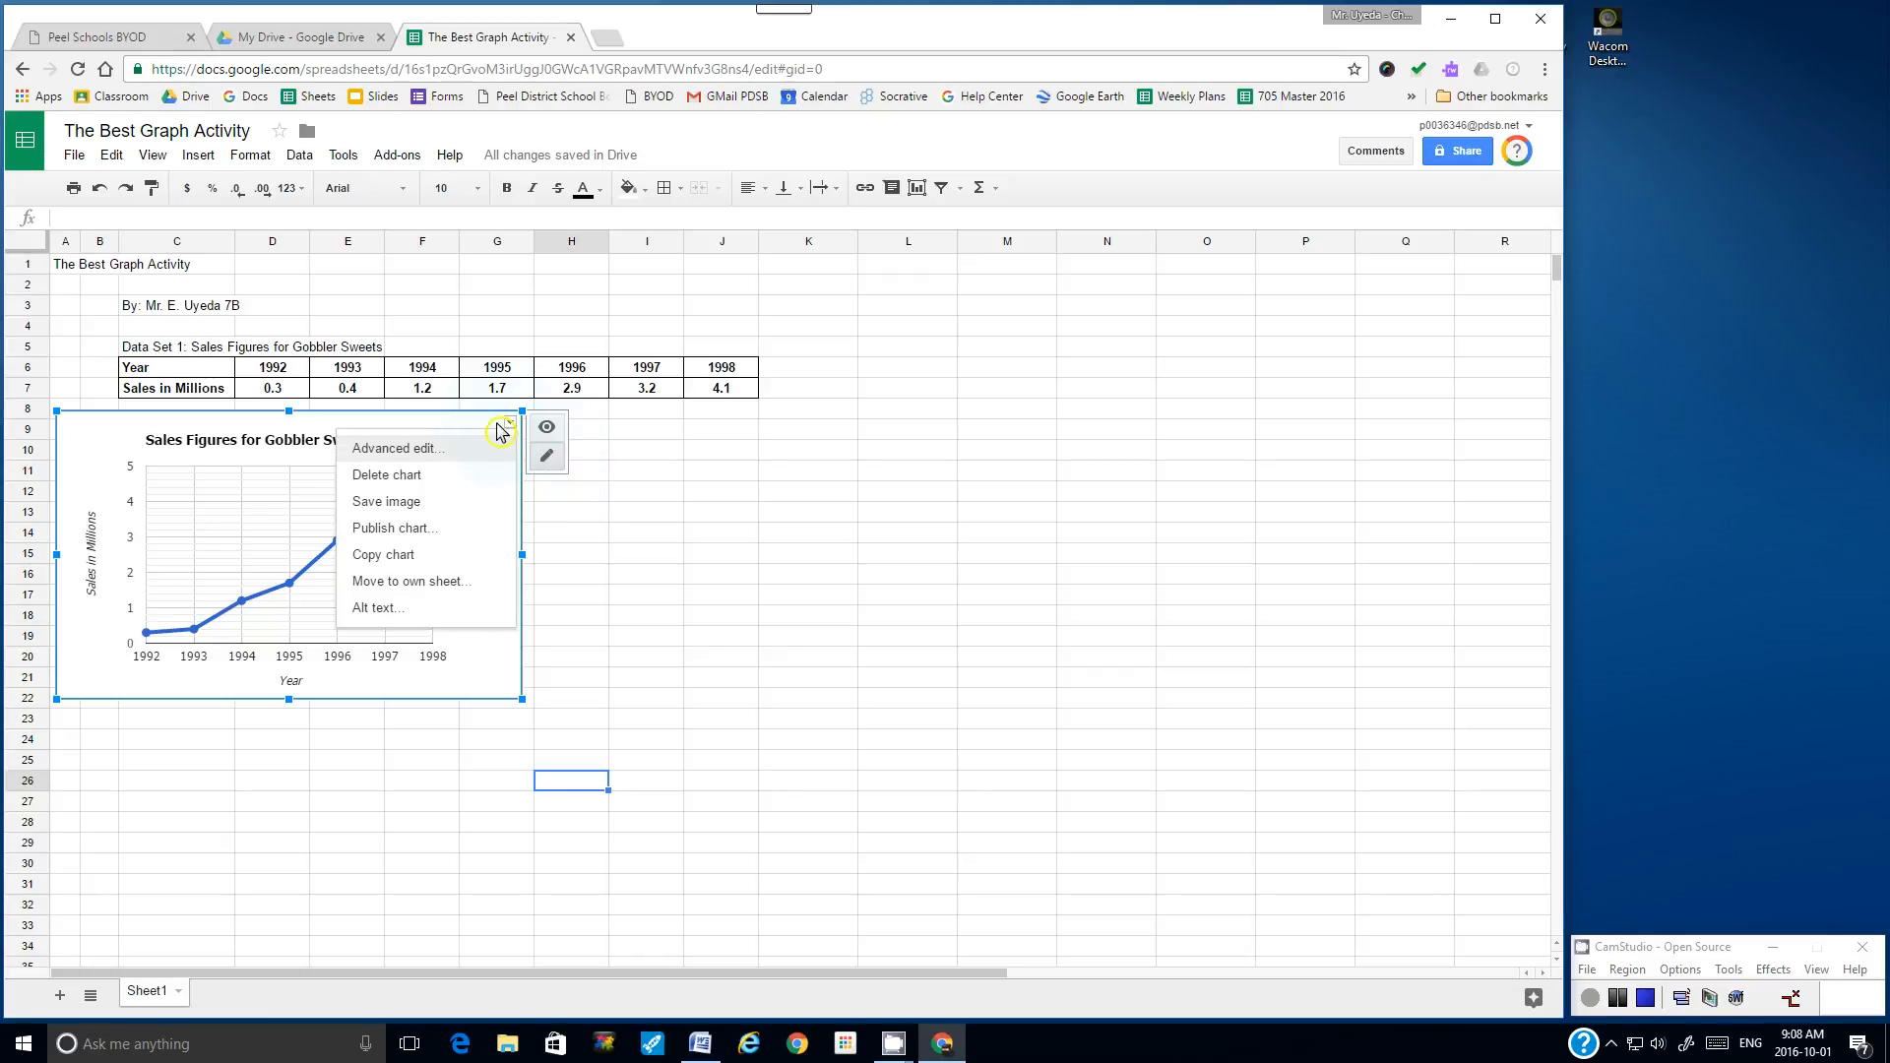
pyautogui.click(400, 426)
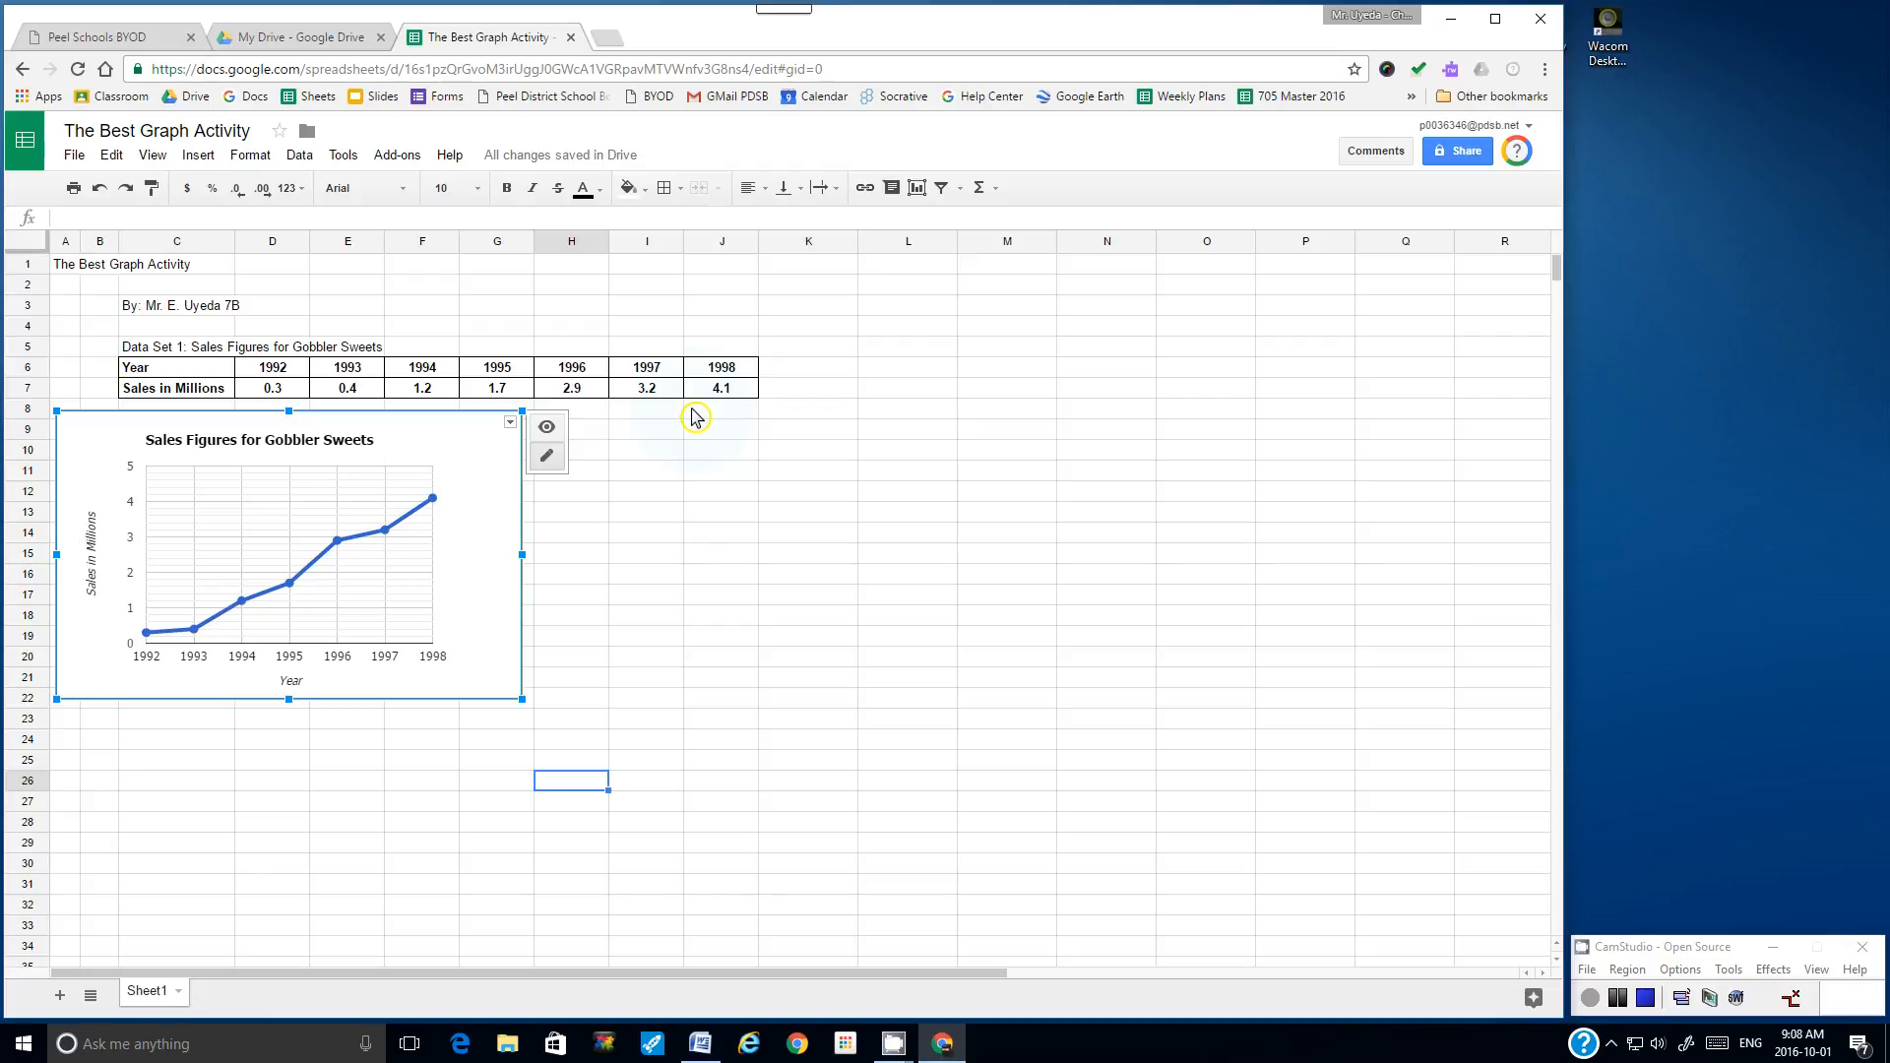
pyautogui.click(922, 536)
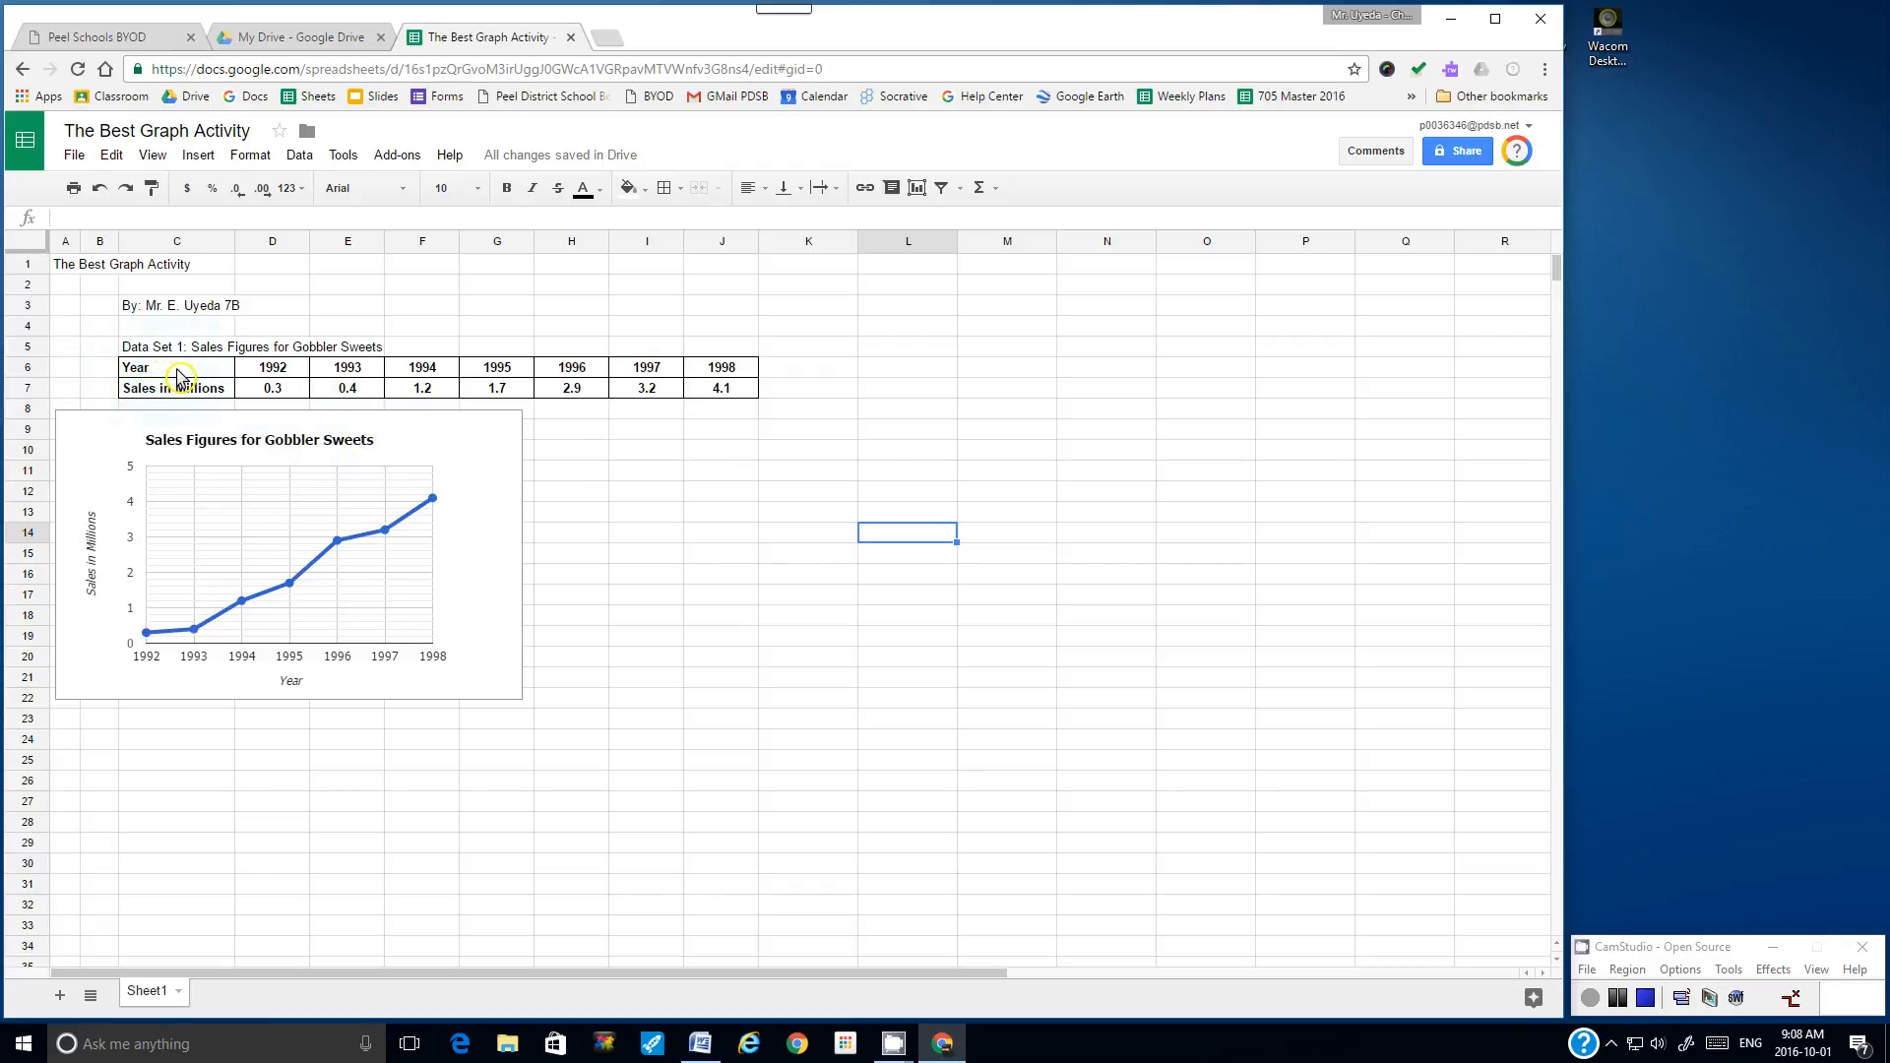
# - Start a second chart from the Data Set 1 range C6:J7 and choose the Column chart type
pyautogui.moveTo(178, 377); pyautogui.dragTo(724, 396)
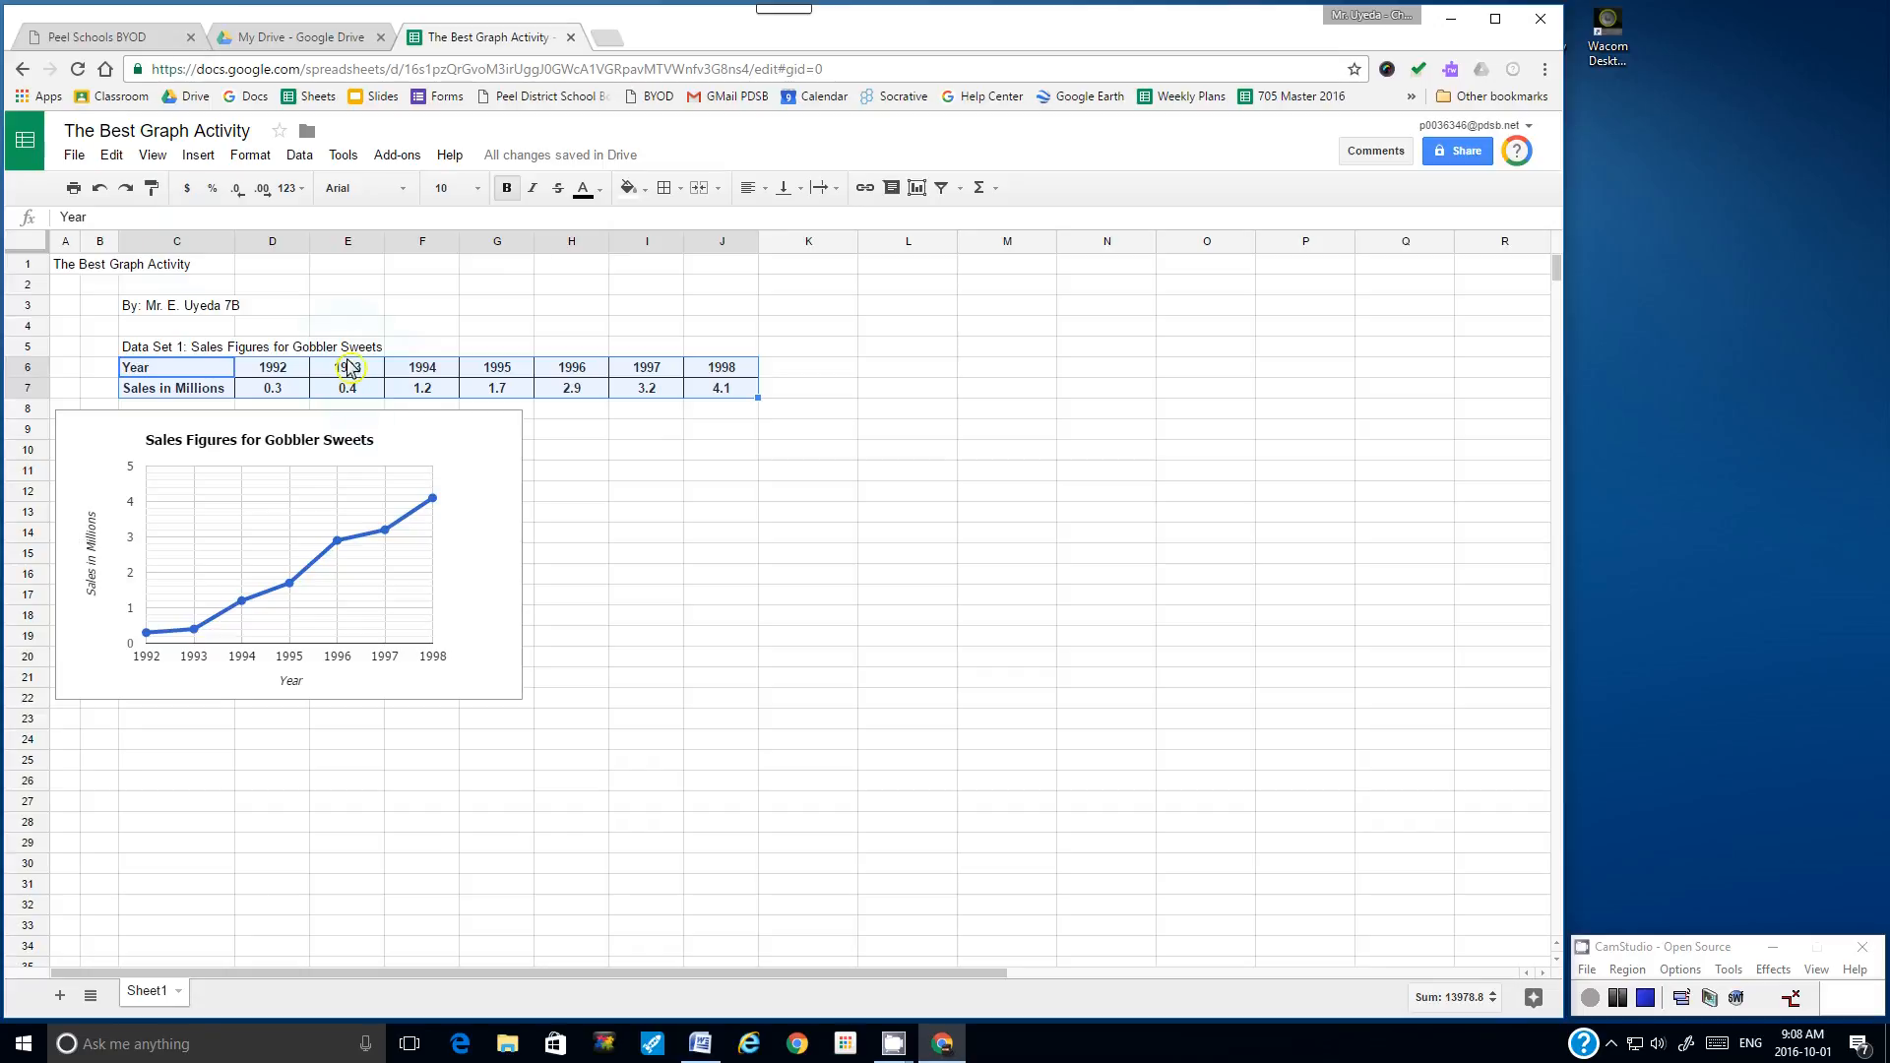
pyautogui.click(197, 155)
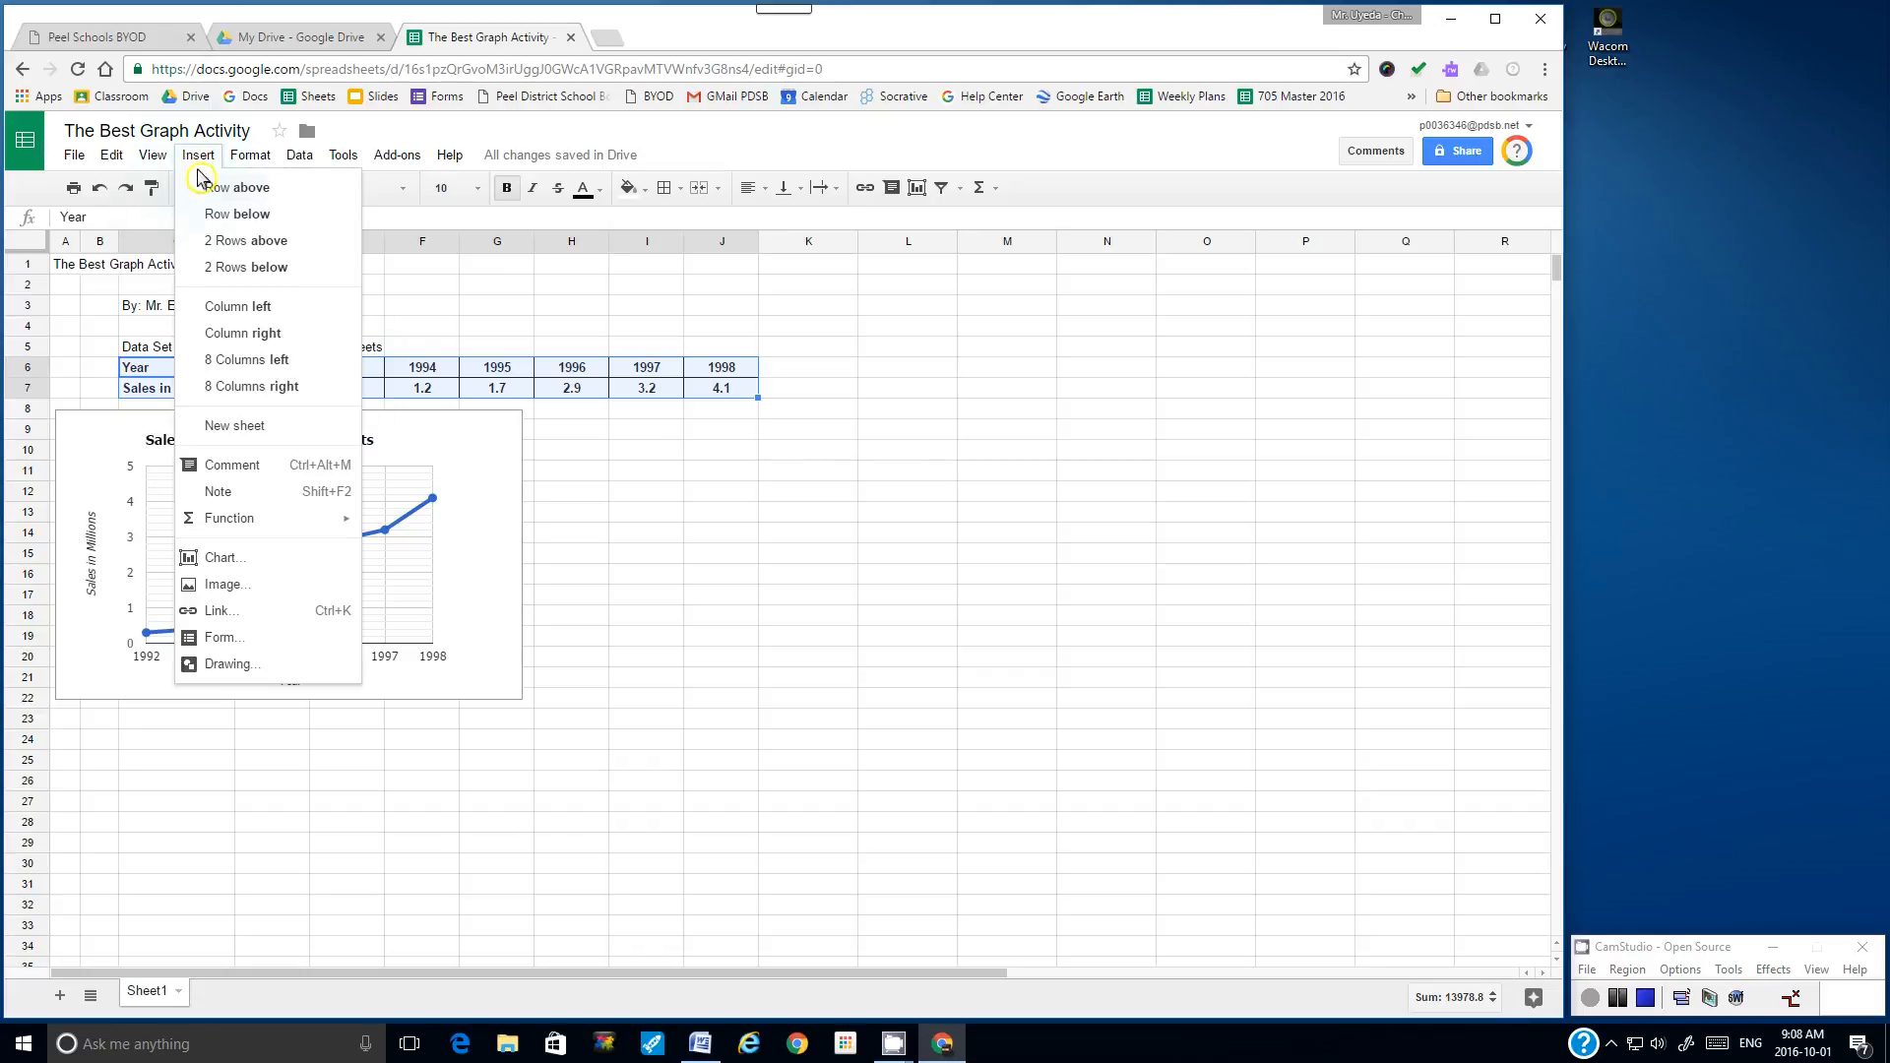
pyautogui.click(253, 568)
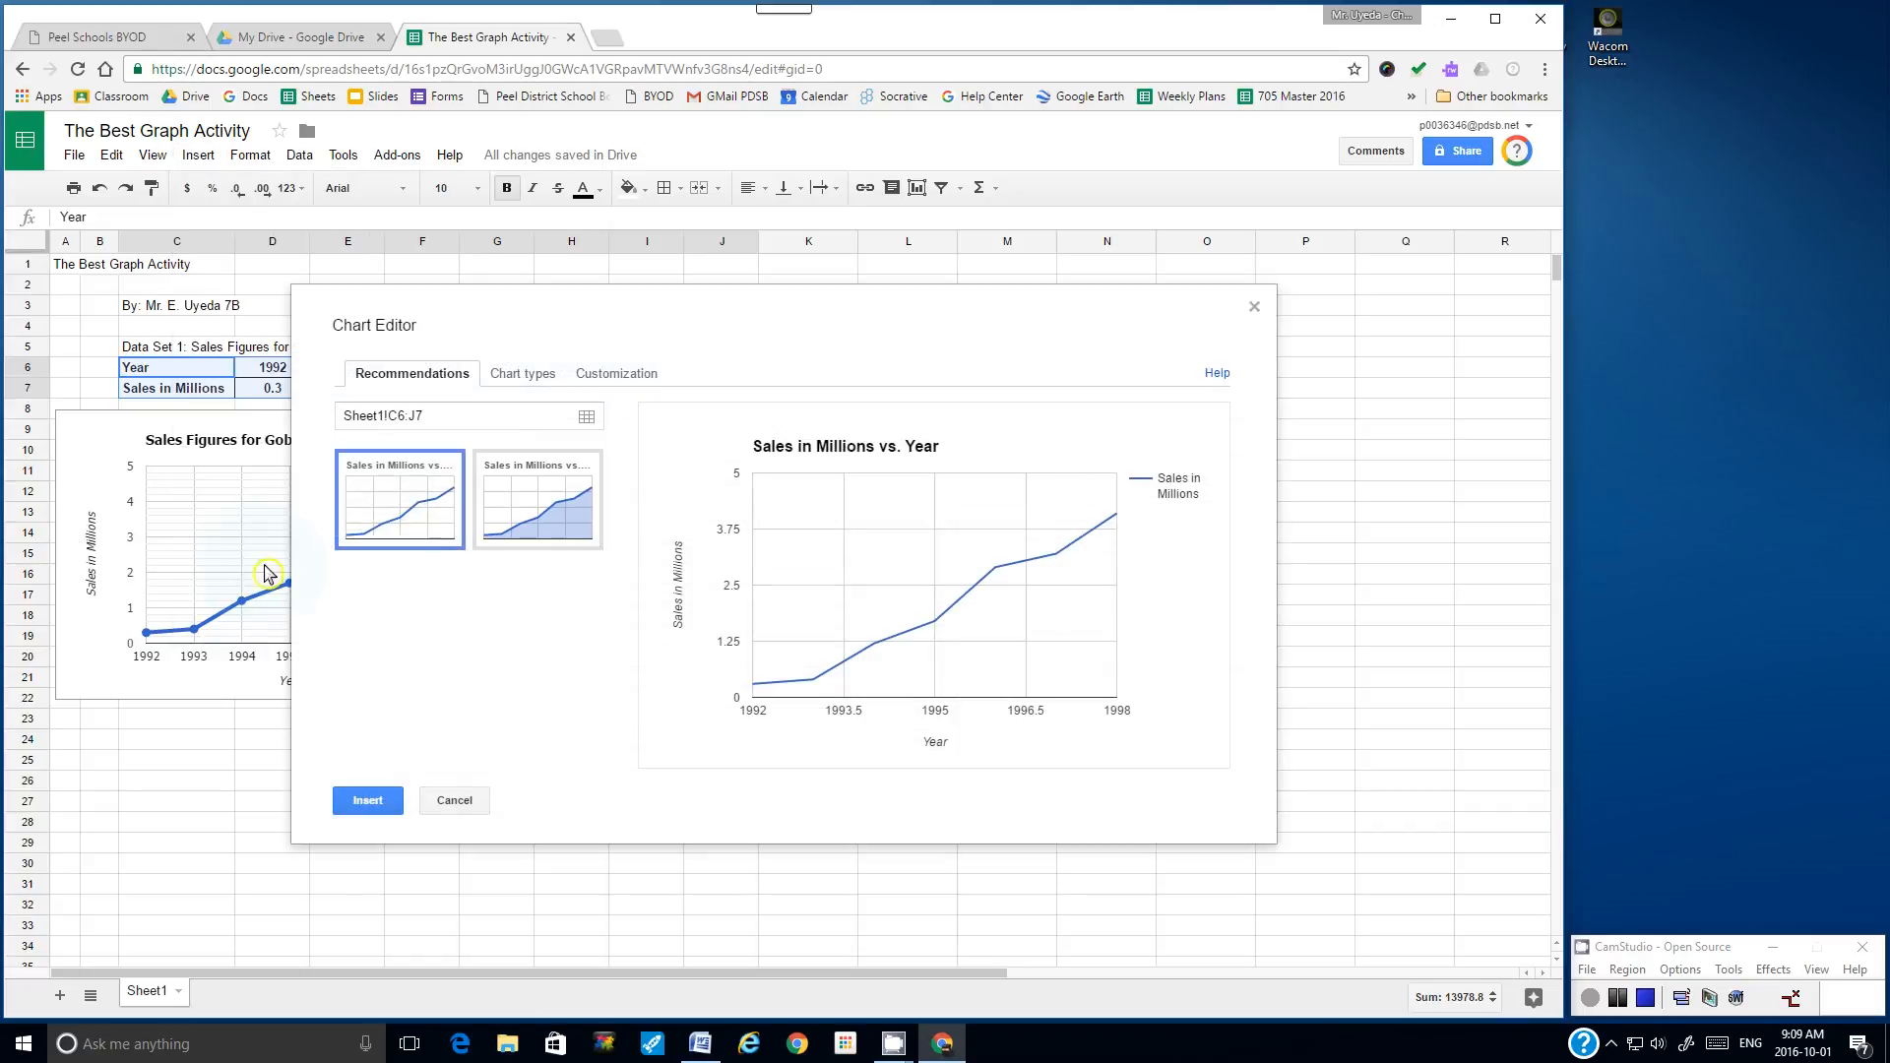
pyautogui.click(517, 377)
pyautogui.moveTo(626, 554); pyautogui.dragTo(623, 619)
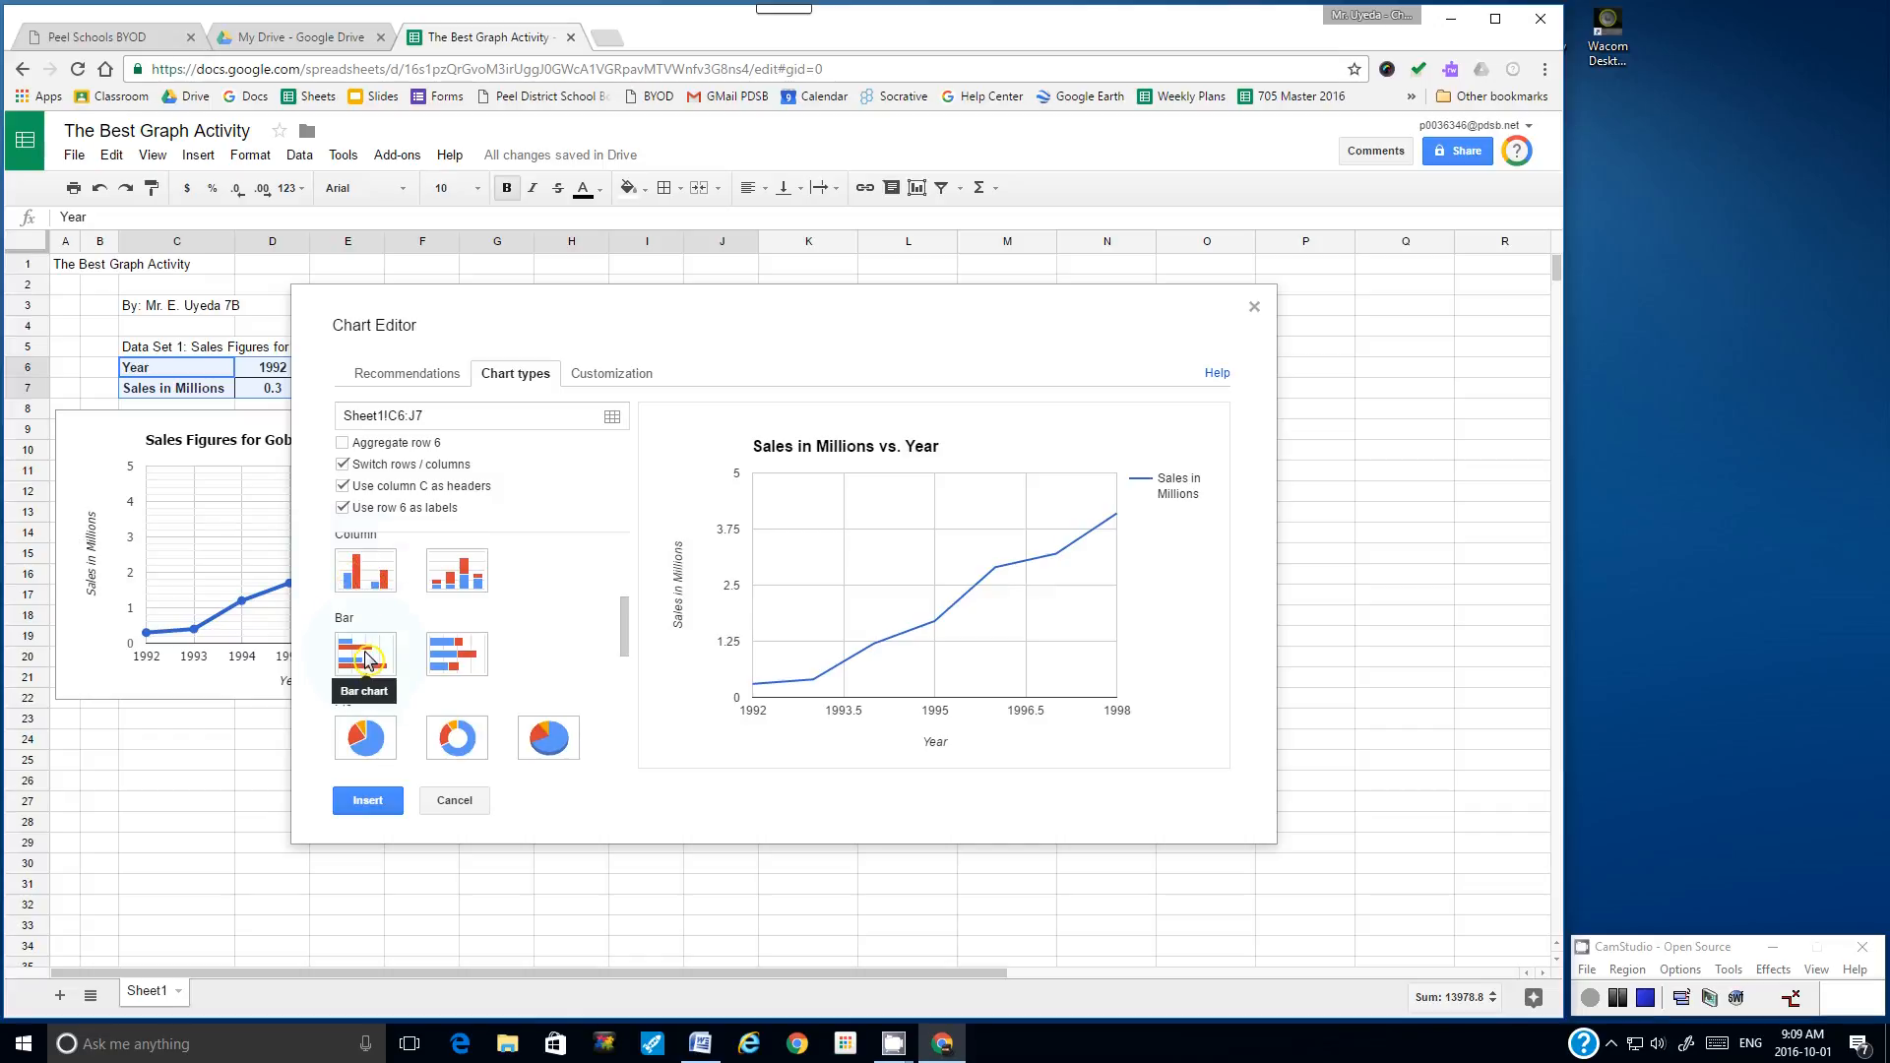
pyautogui.click(370, 583)
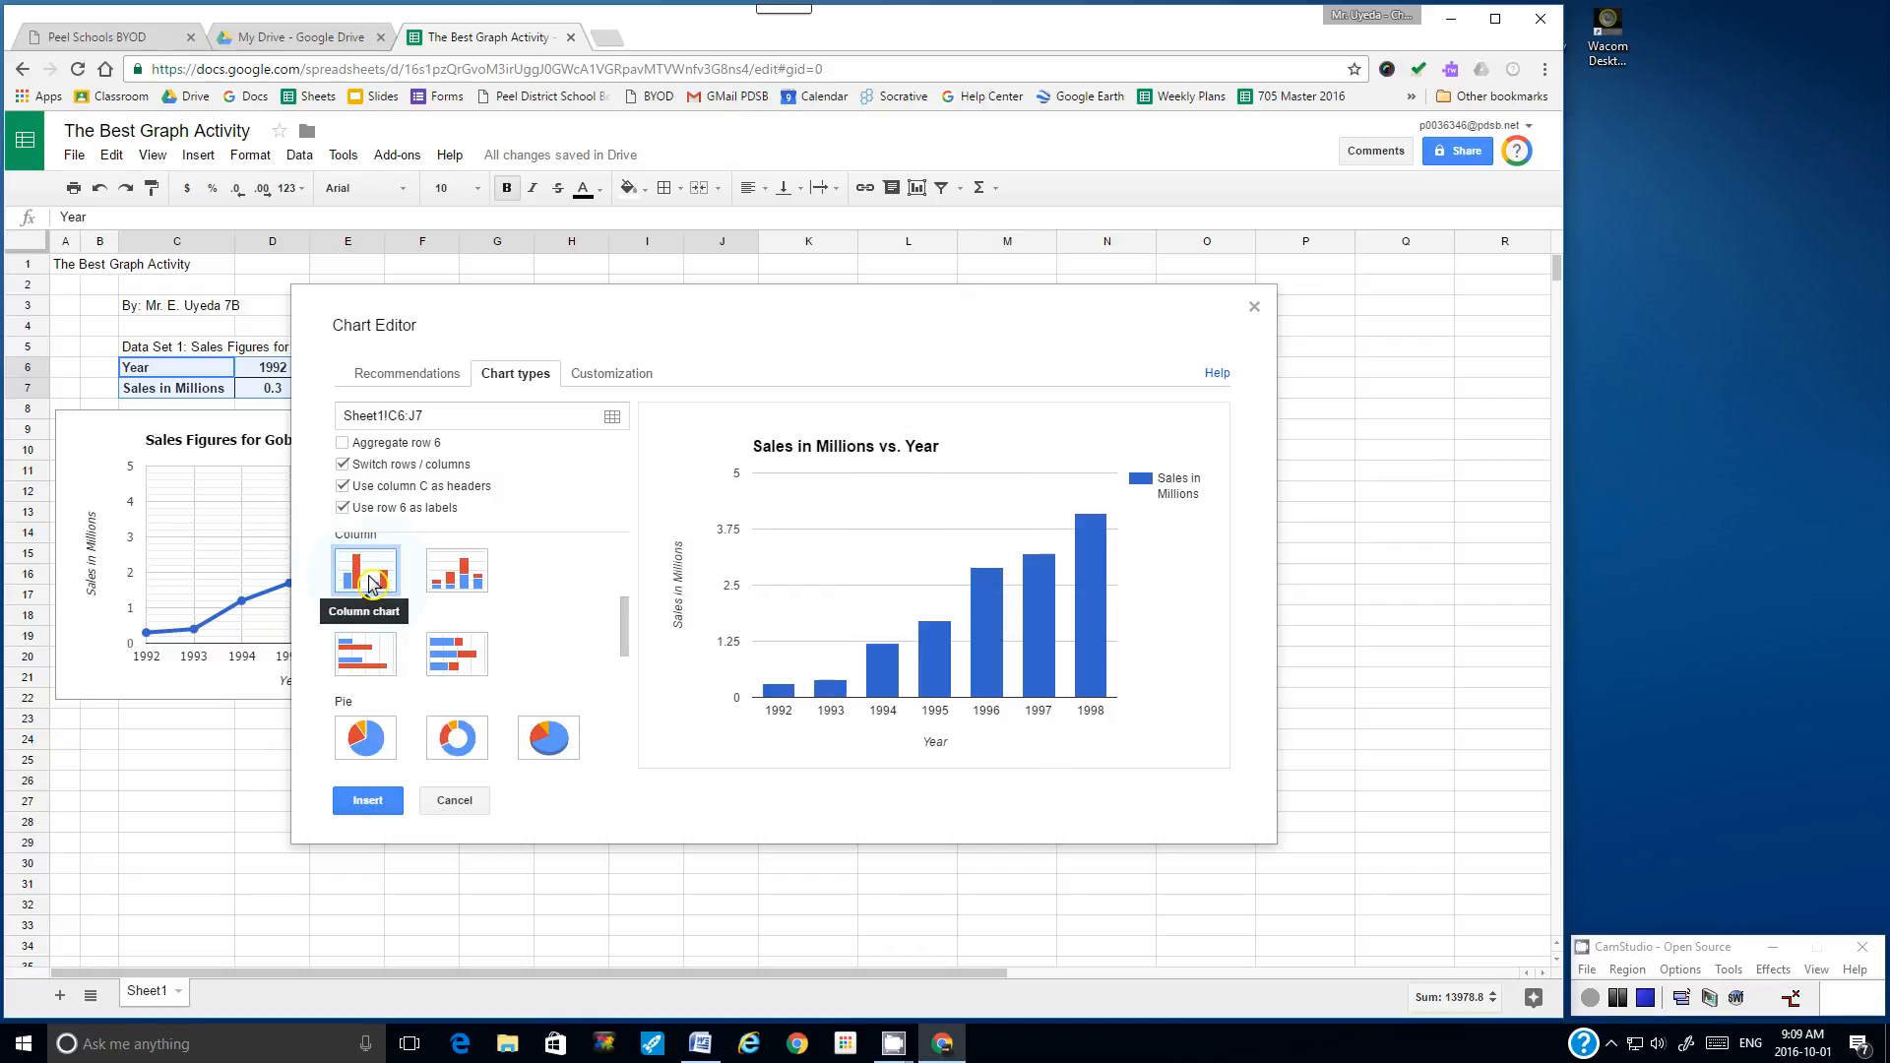
# - Title the column chart "Sales Figures for Gobbler Sweets"
pyautogui.click(614, 382)
pyautogui.moveTo(495, 498); pyautogui.dragTo(363, 498)
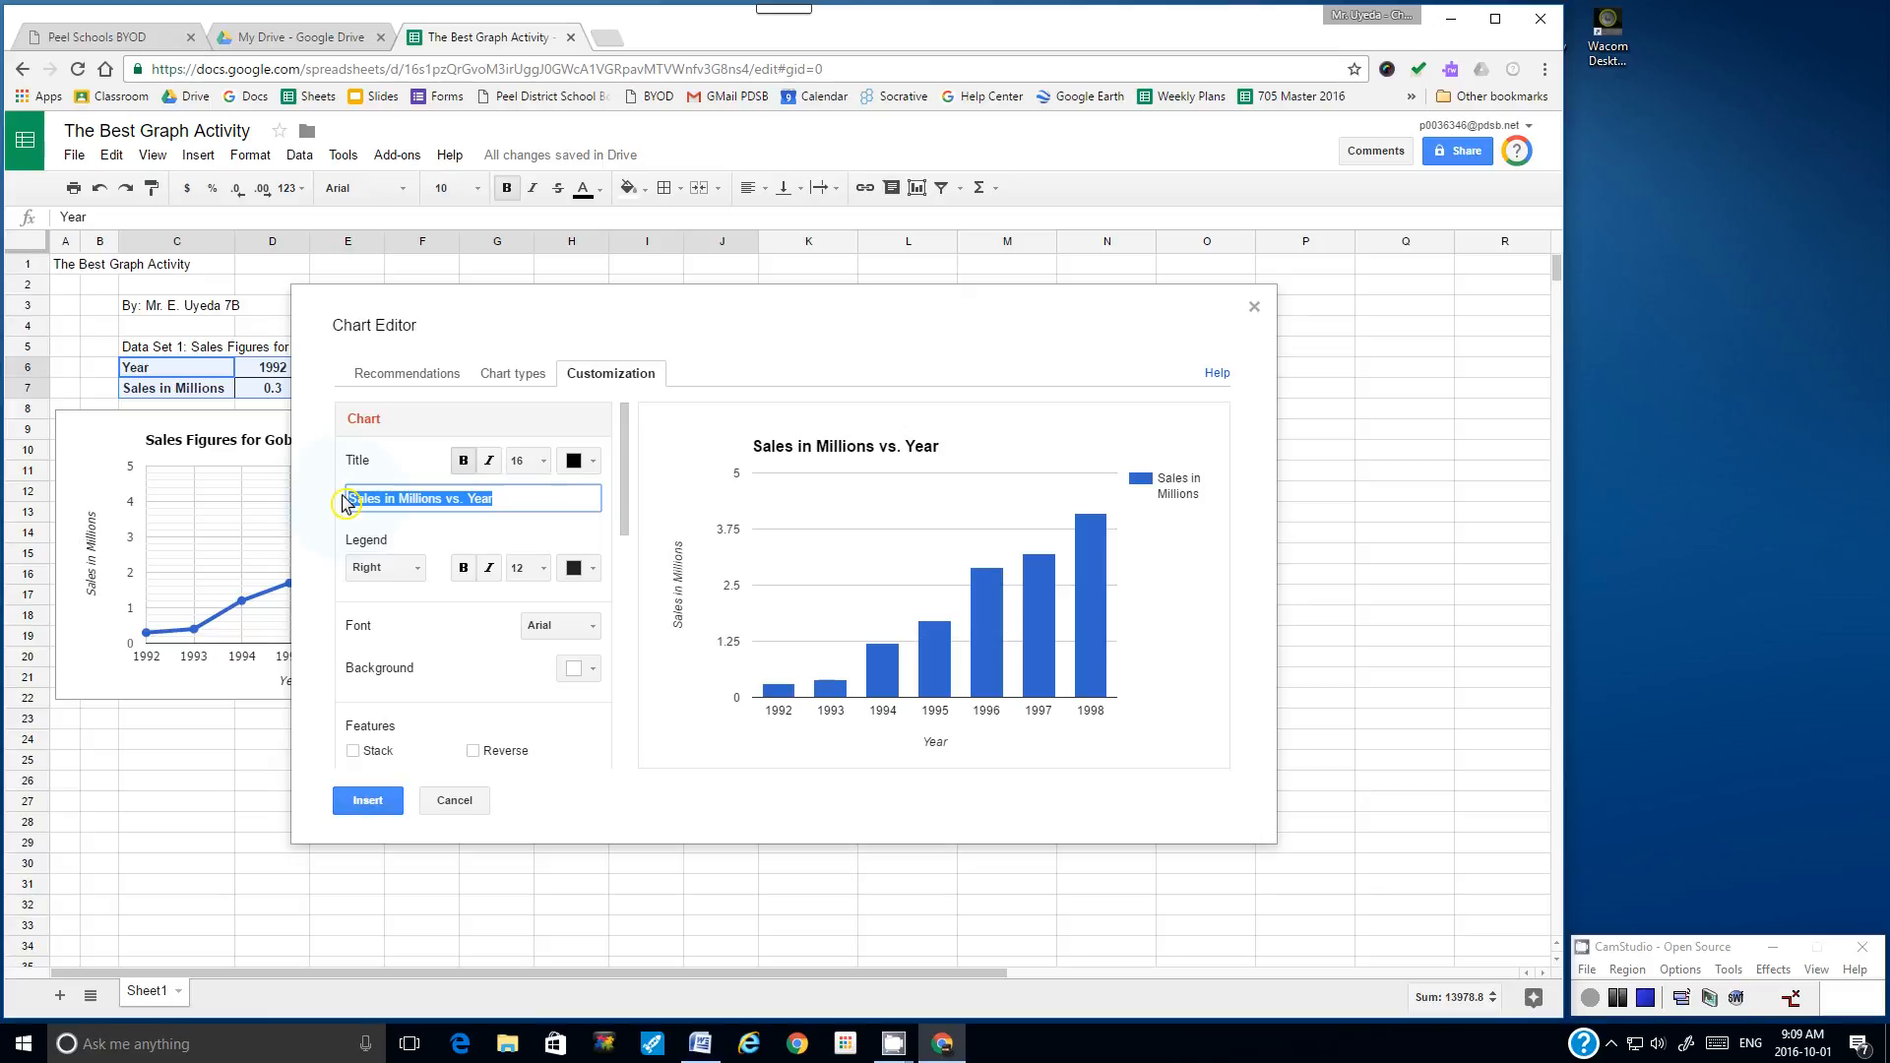
pyautogui.write('Sales Figures for Gobber Sweets')
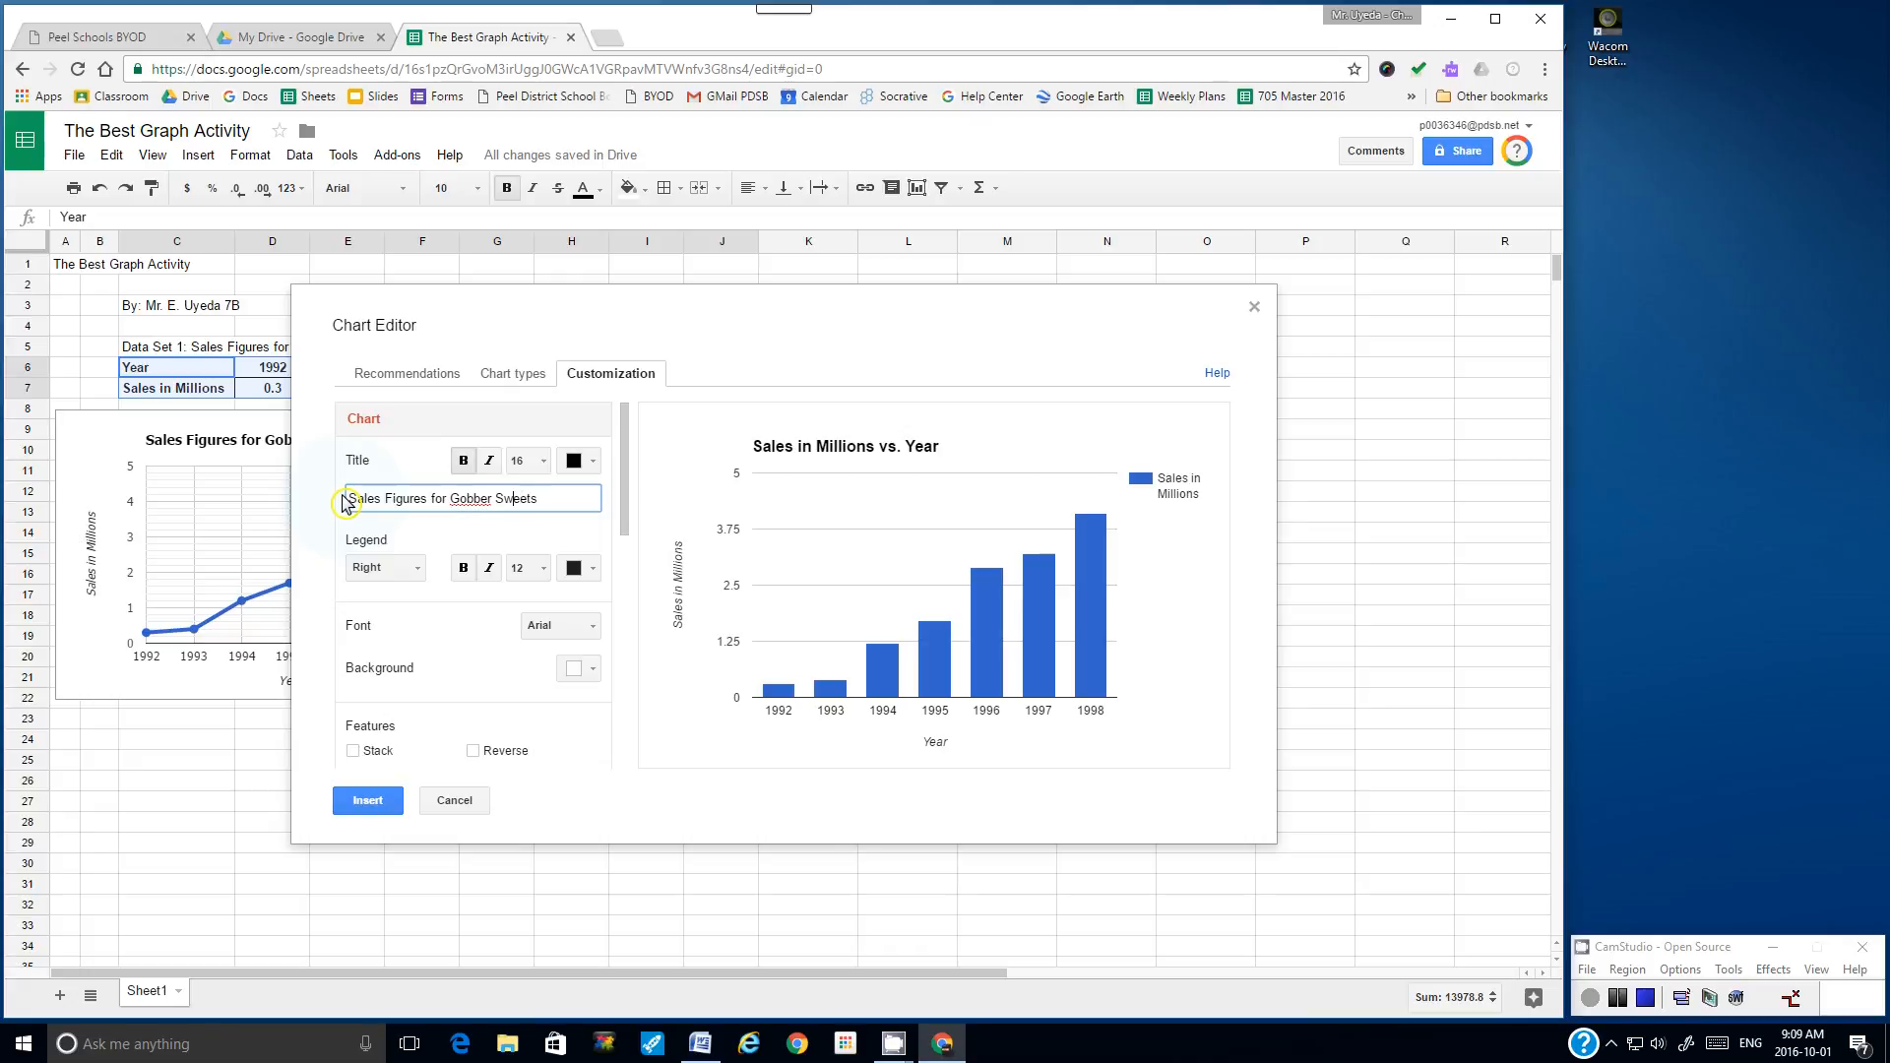
pyautogui.write('l')
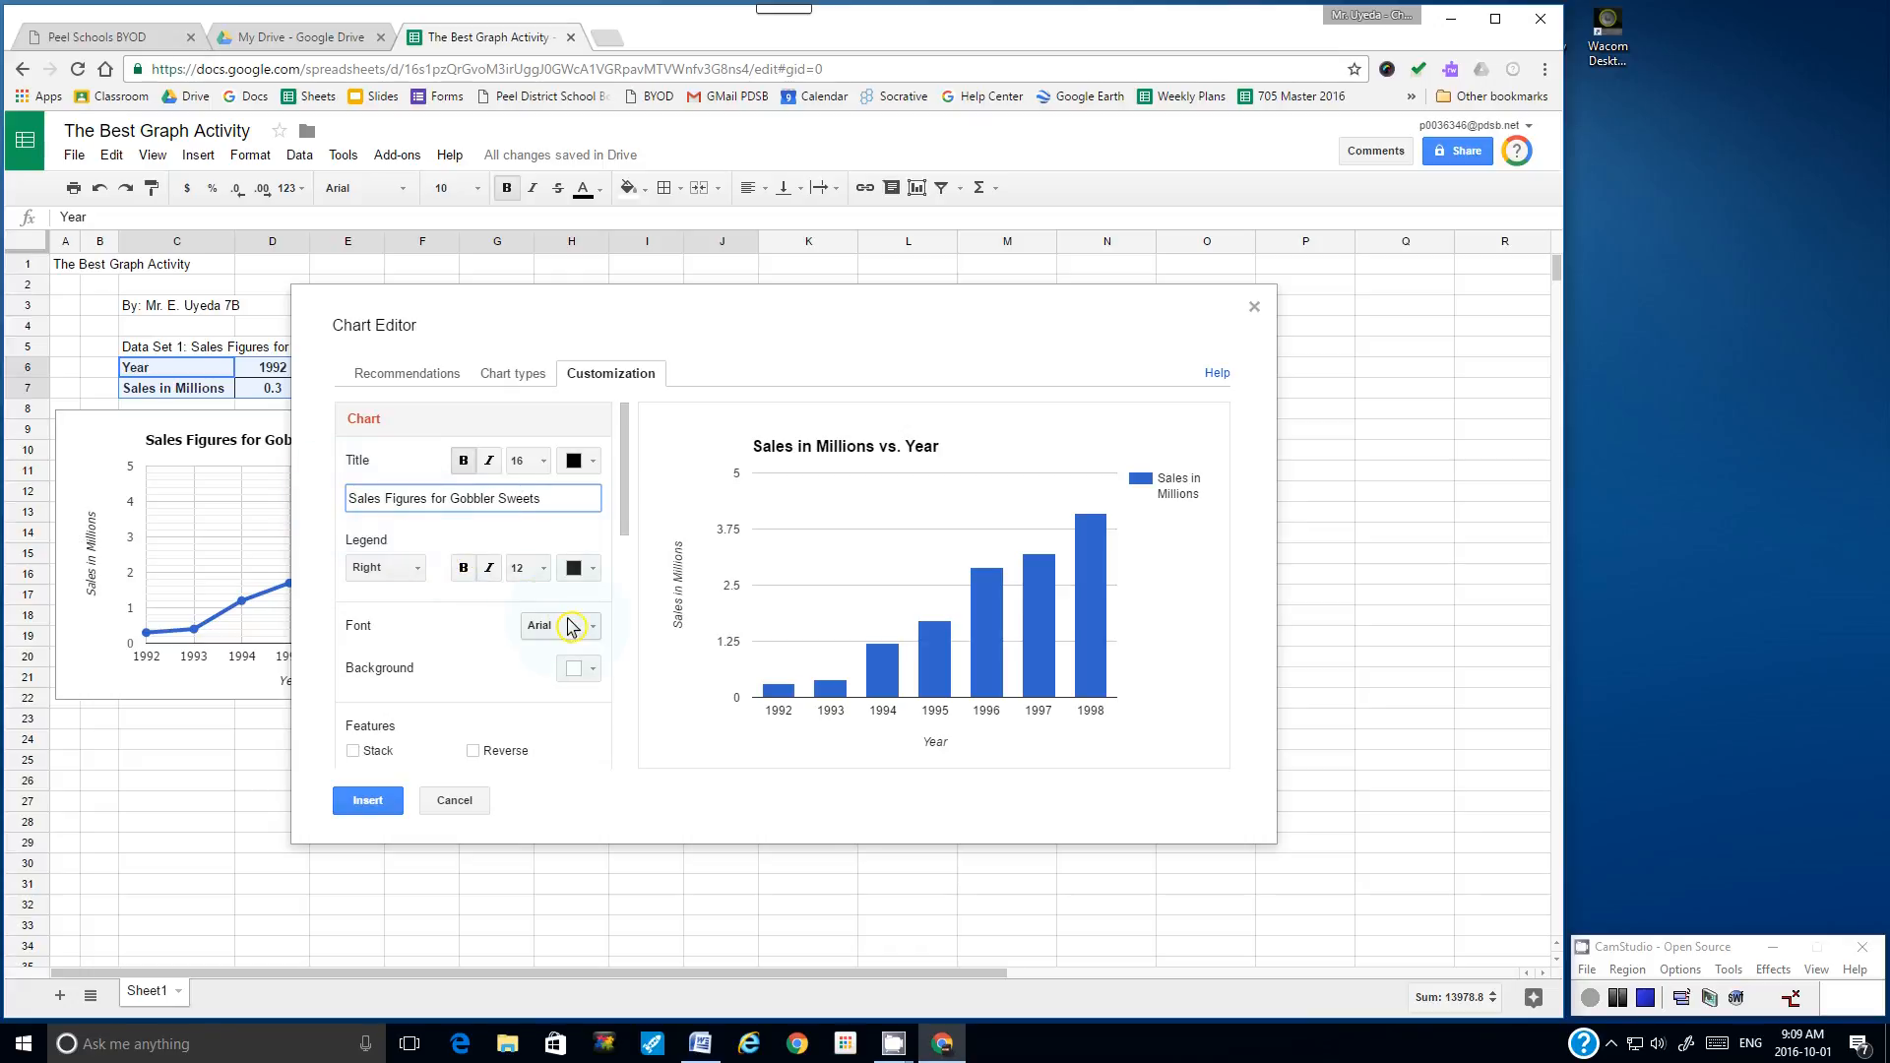
# - Set the column chart's font to Tahoma and its title size to 14
pyautogui.click(593, 630)
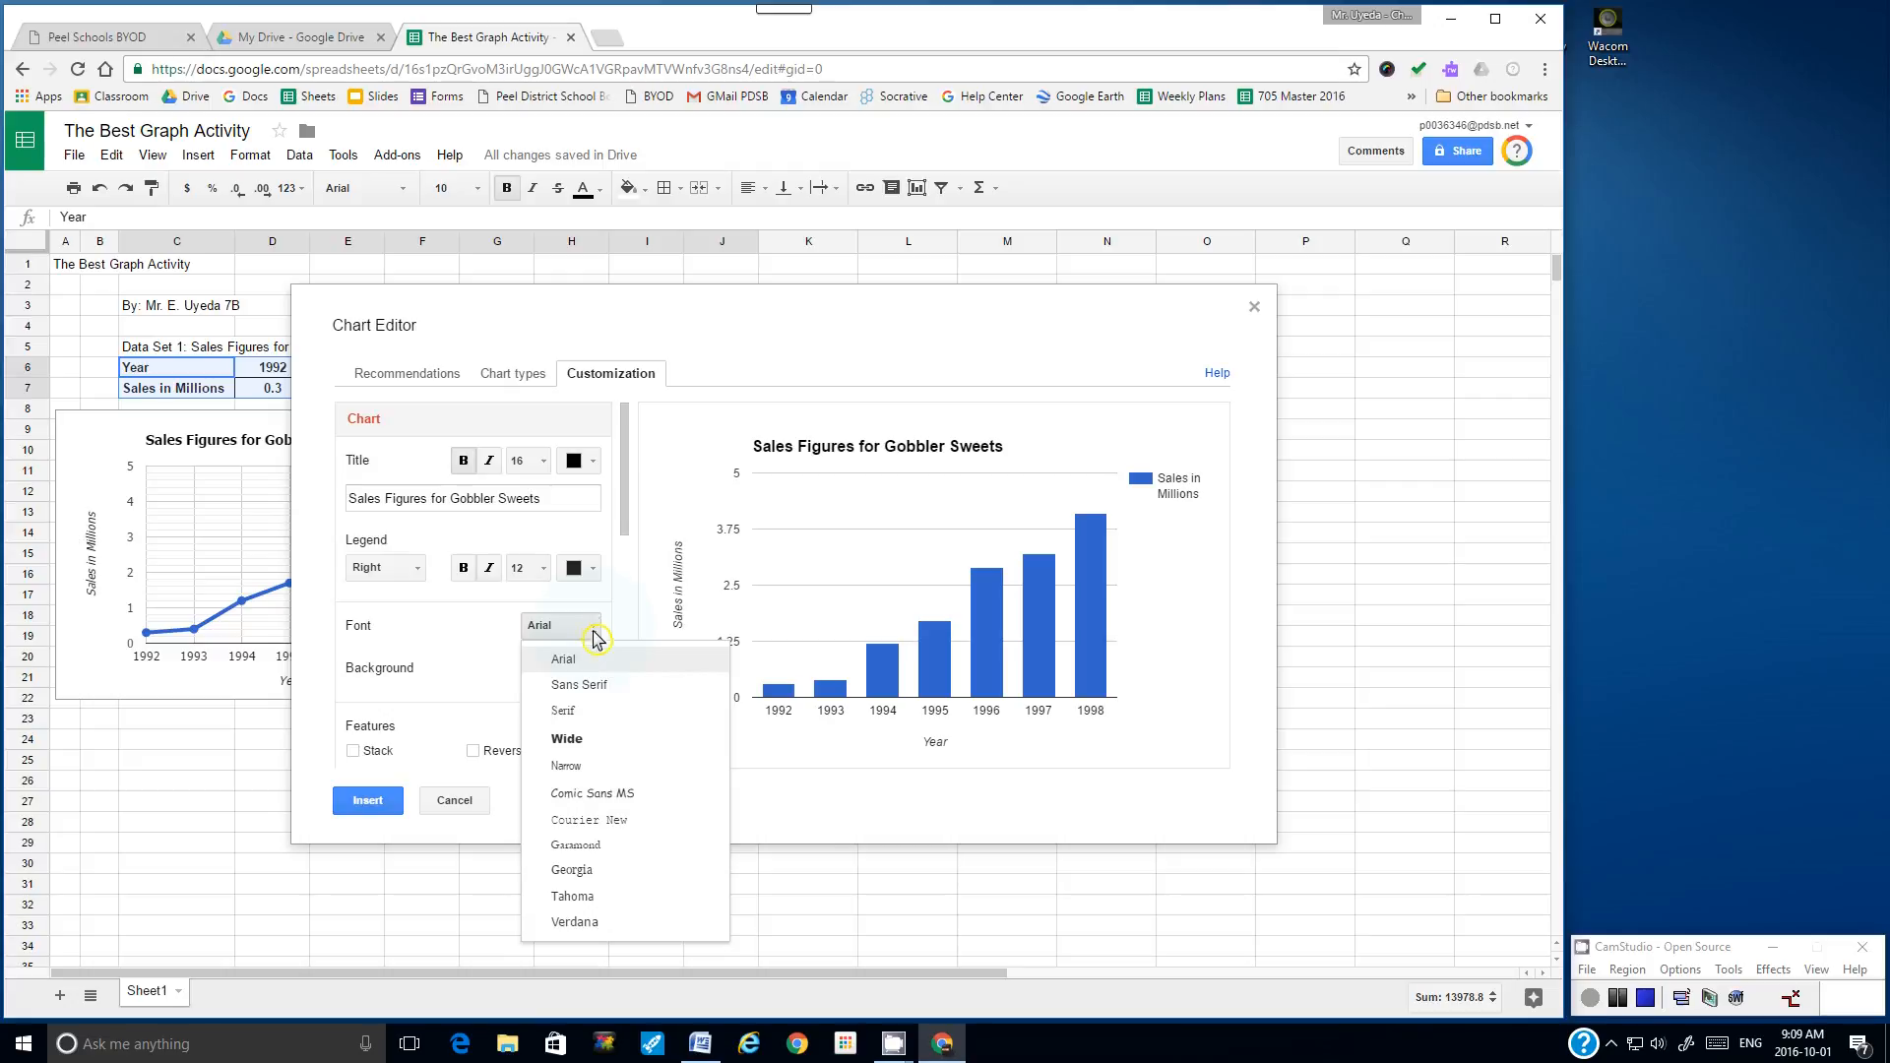
pyautogui.click(601, 895)
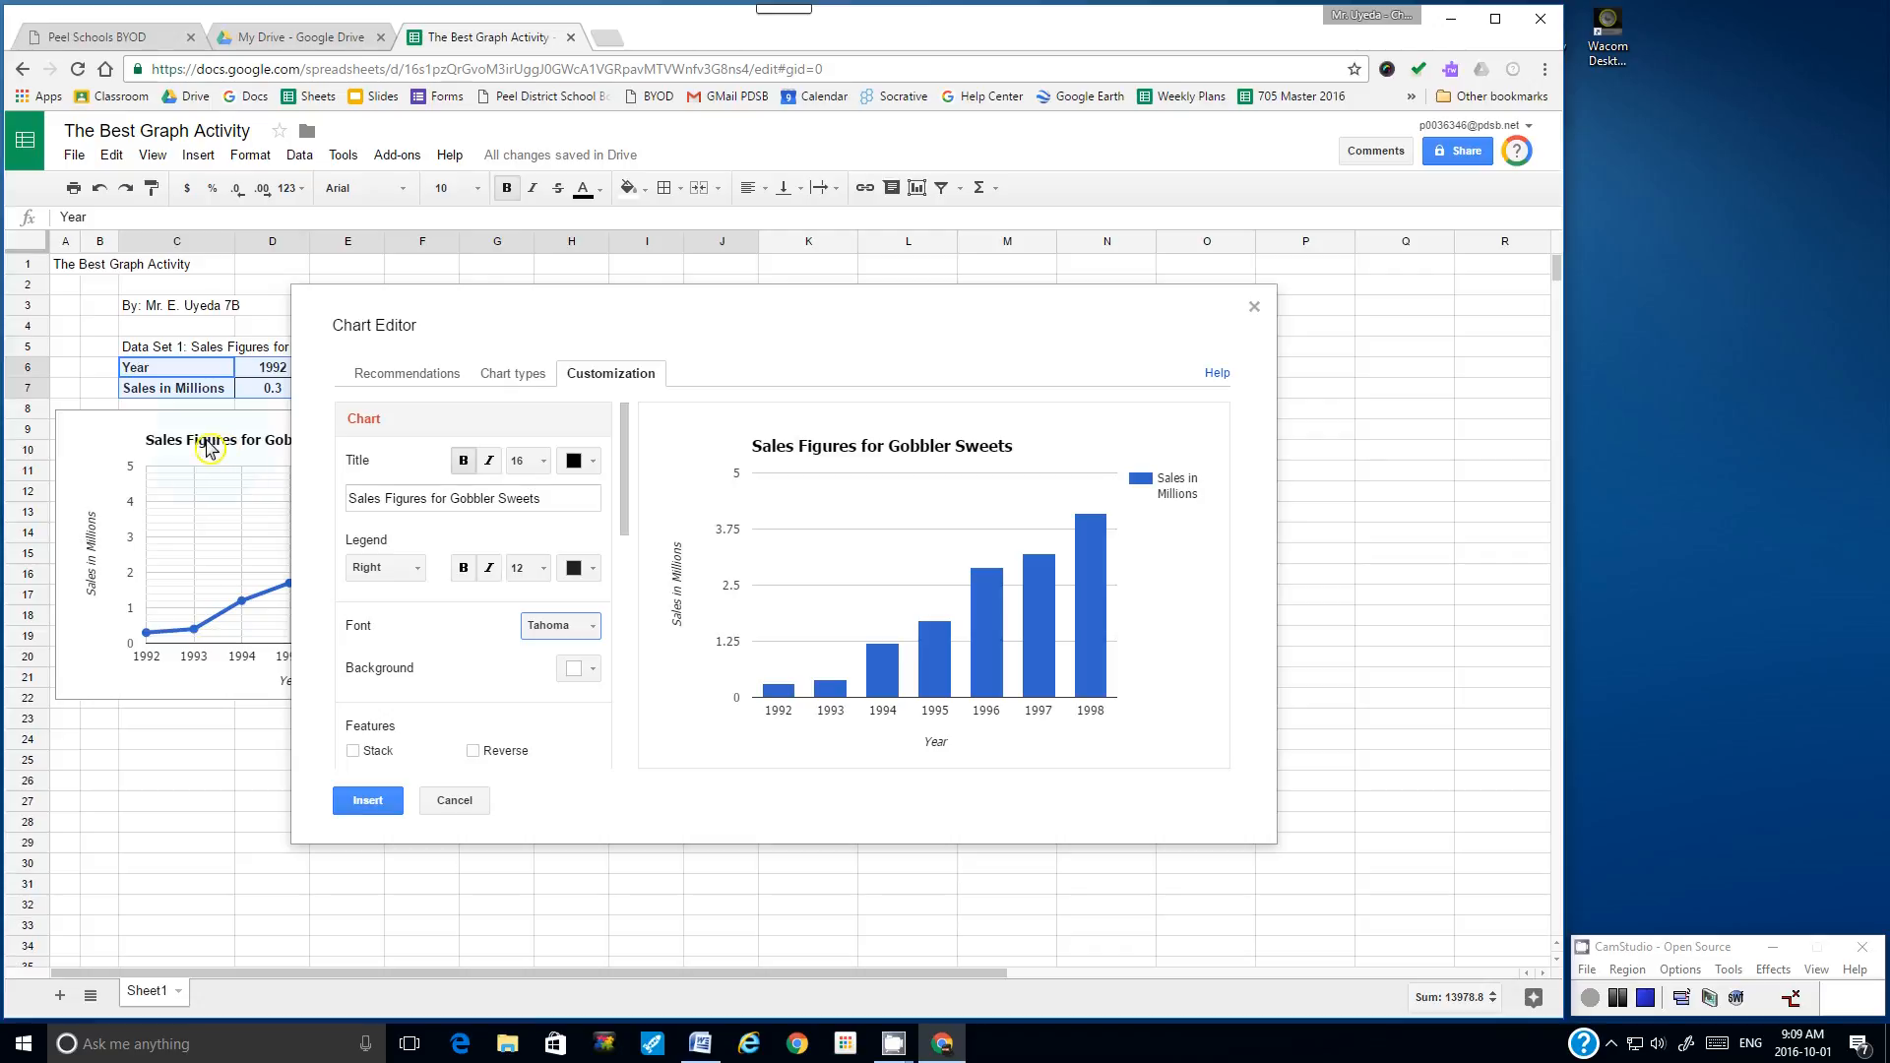
pyautogui.click(548, 467)
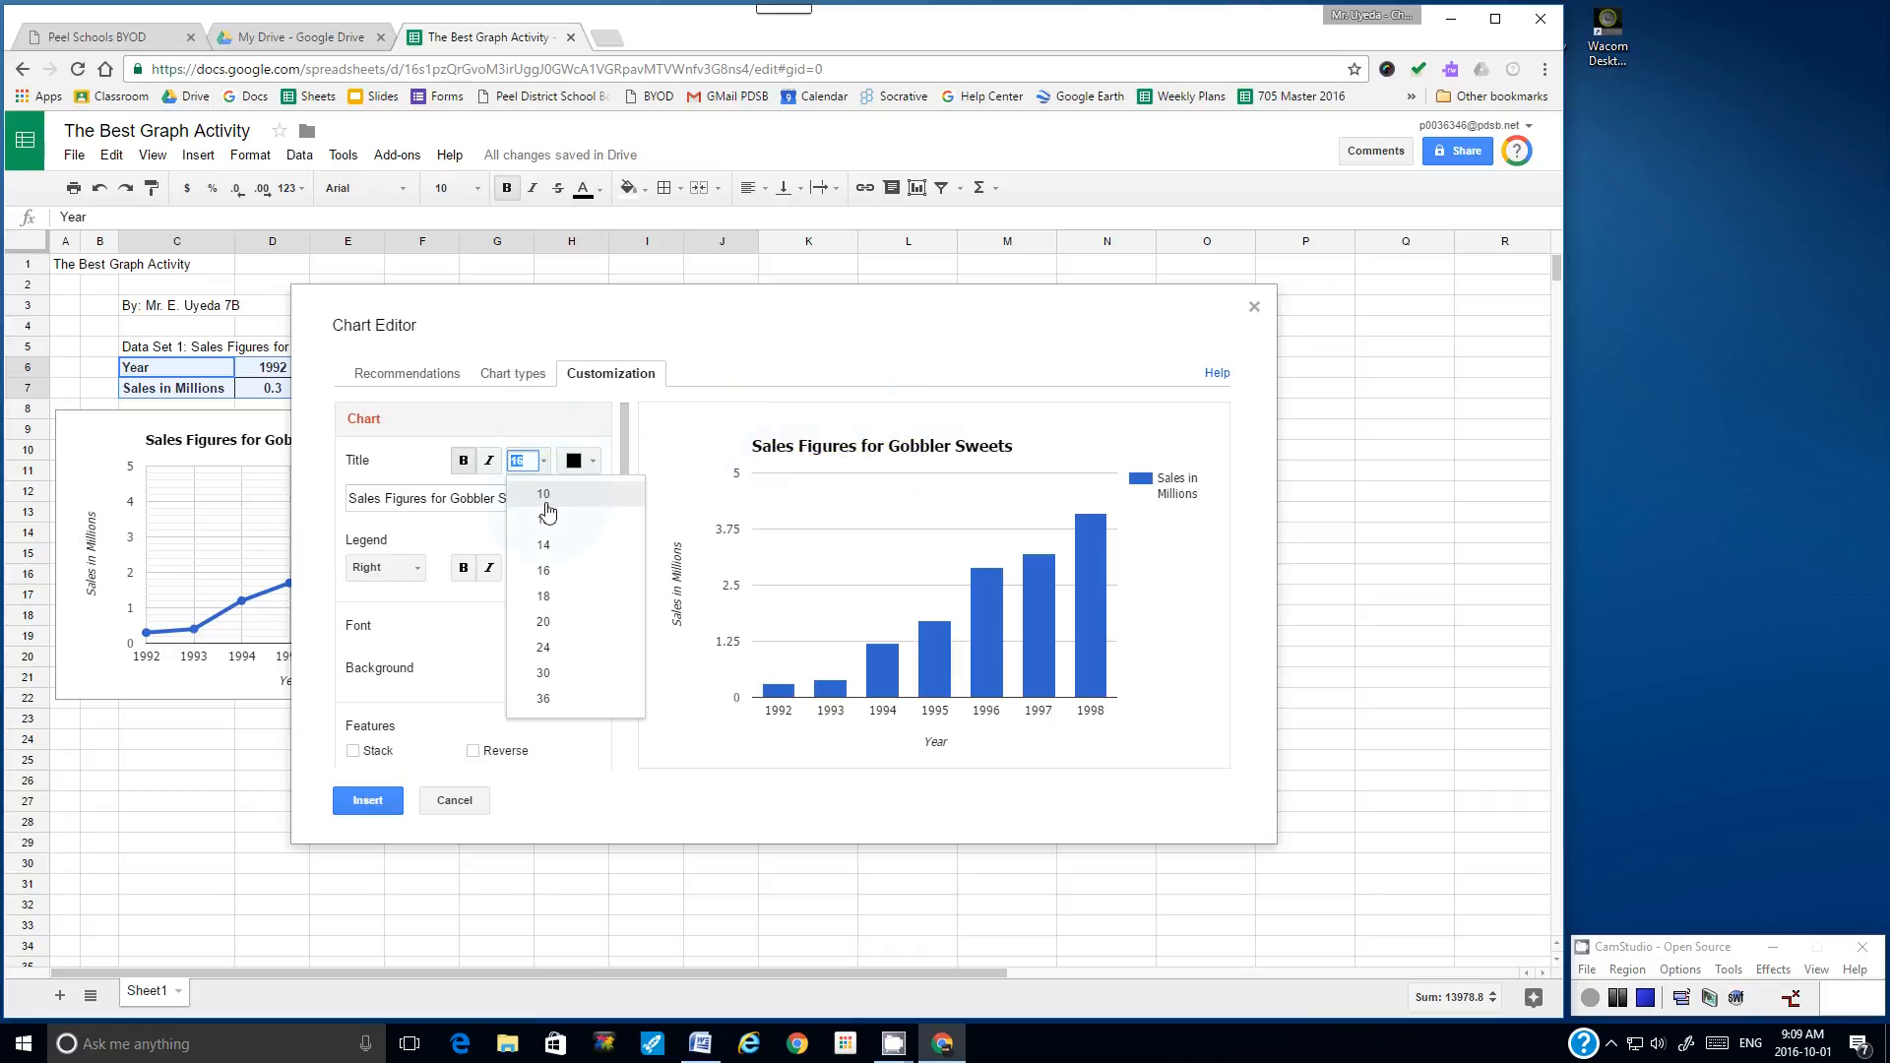
pyautogui.click(548, 548)
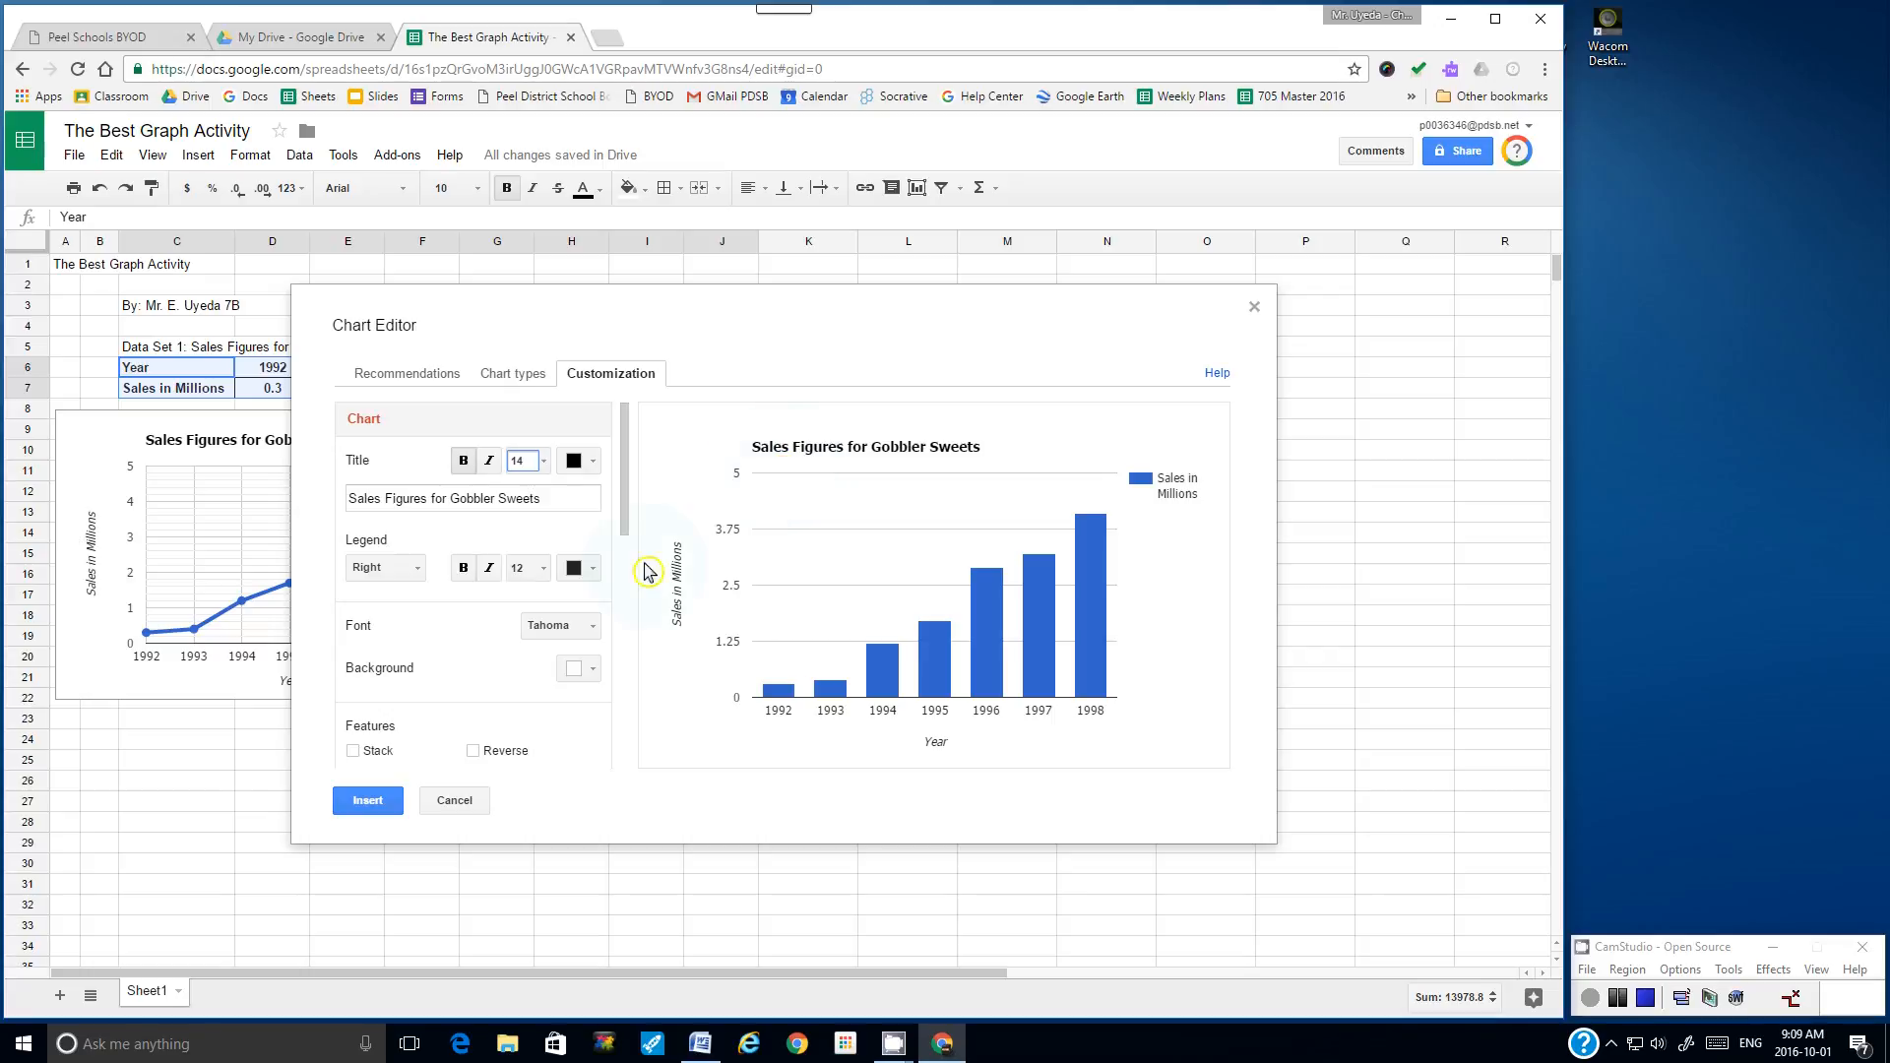
# - Remove the legend from the column chart by setting it to None
pyautogui.click(423, 569)
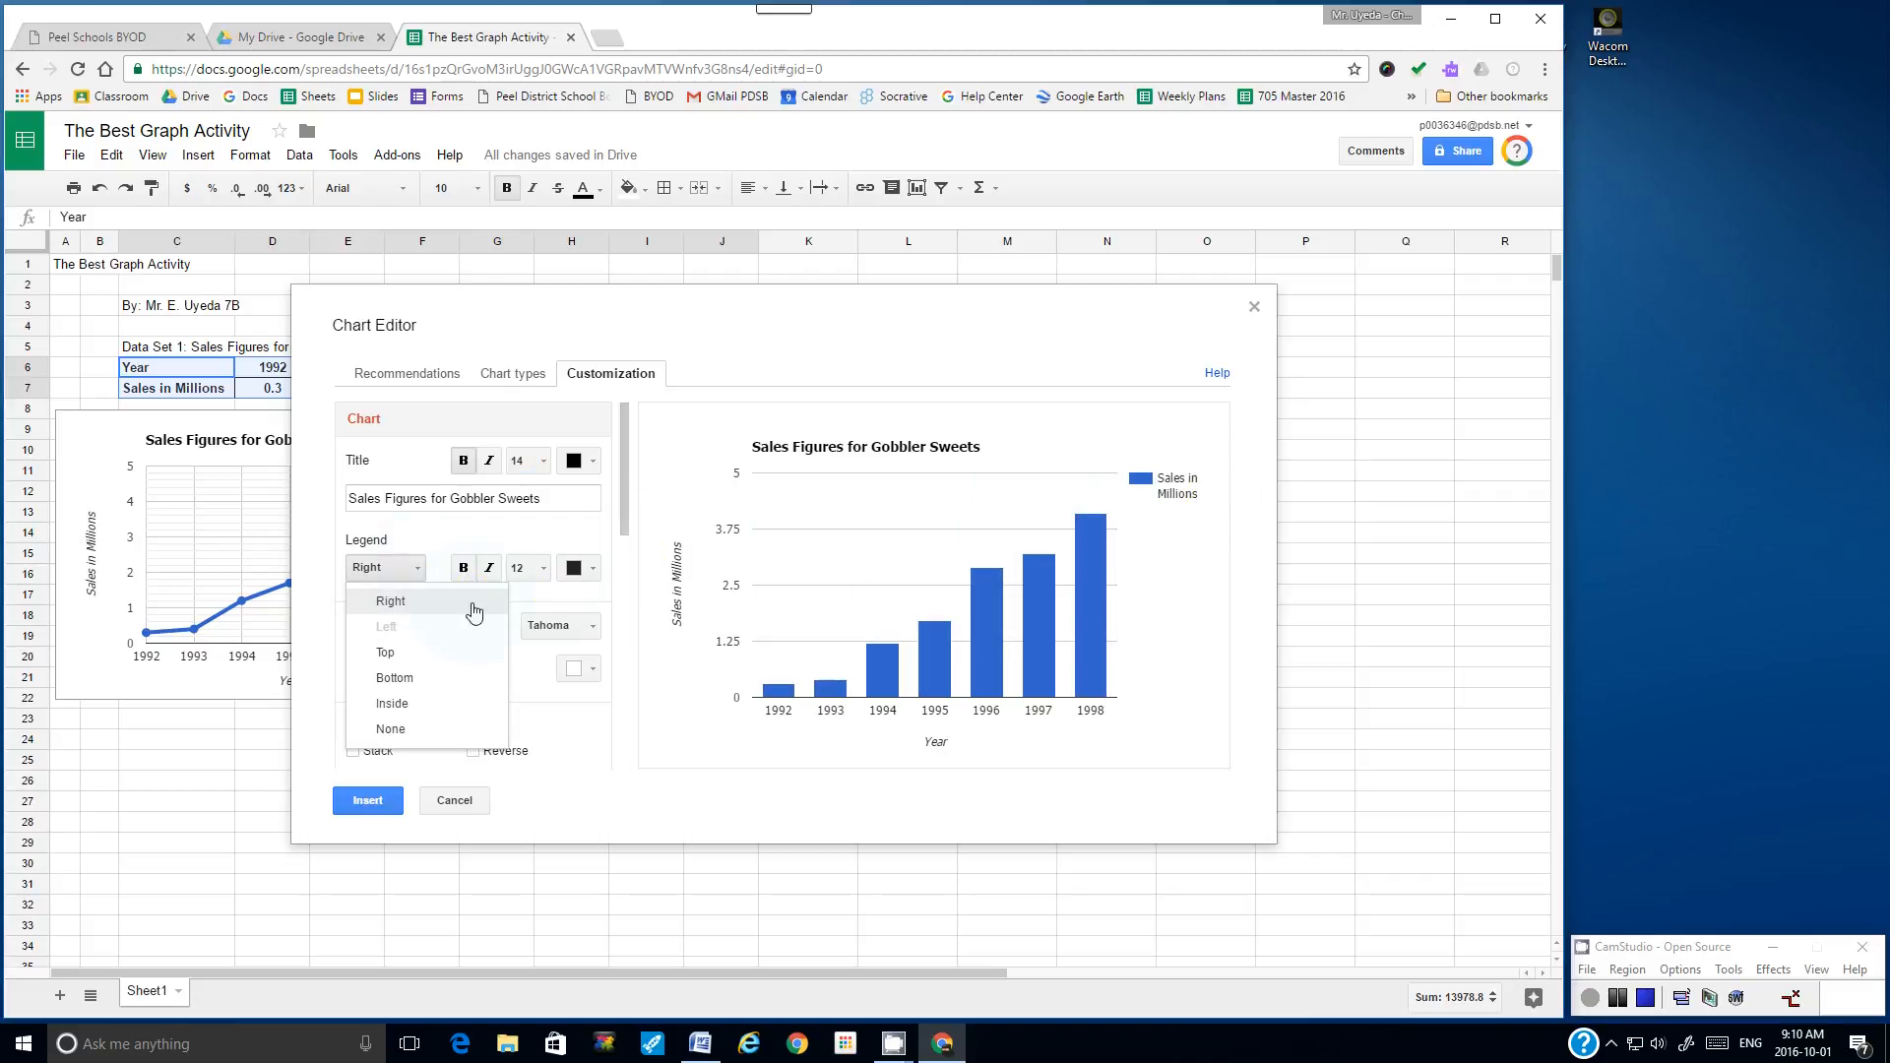
pyautogui.click(403, 730)
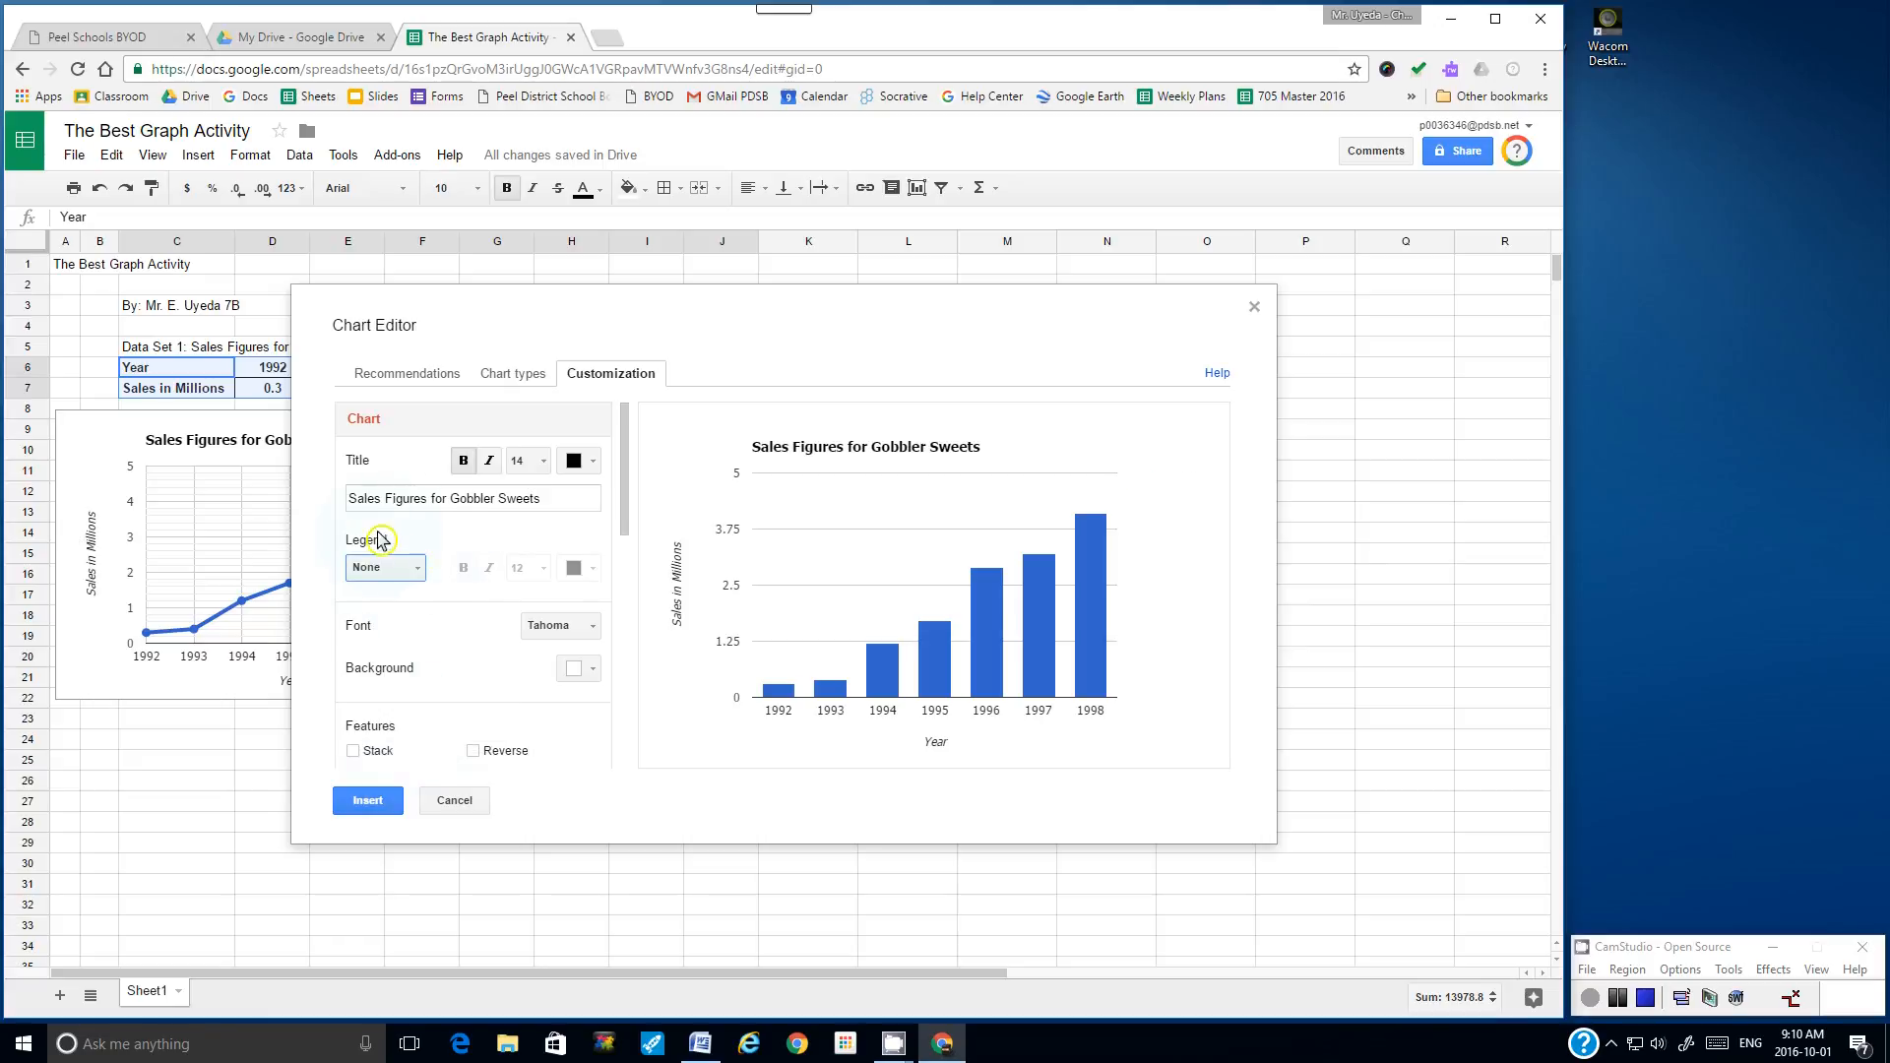
pyautogui.moveTo(624, 473); pyautogui.dragTo(620, 598)
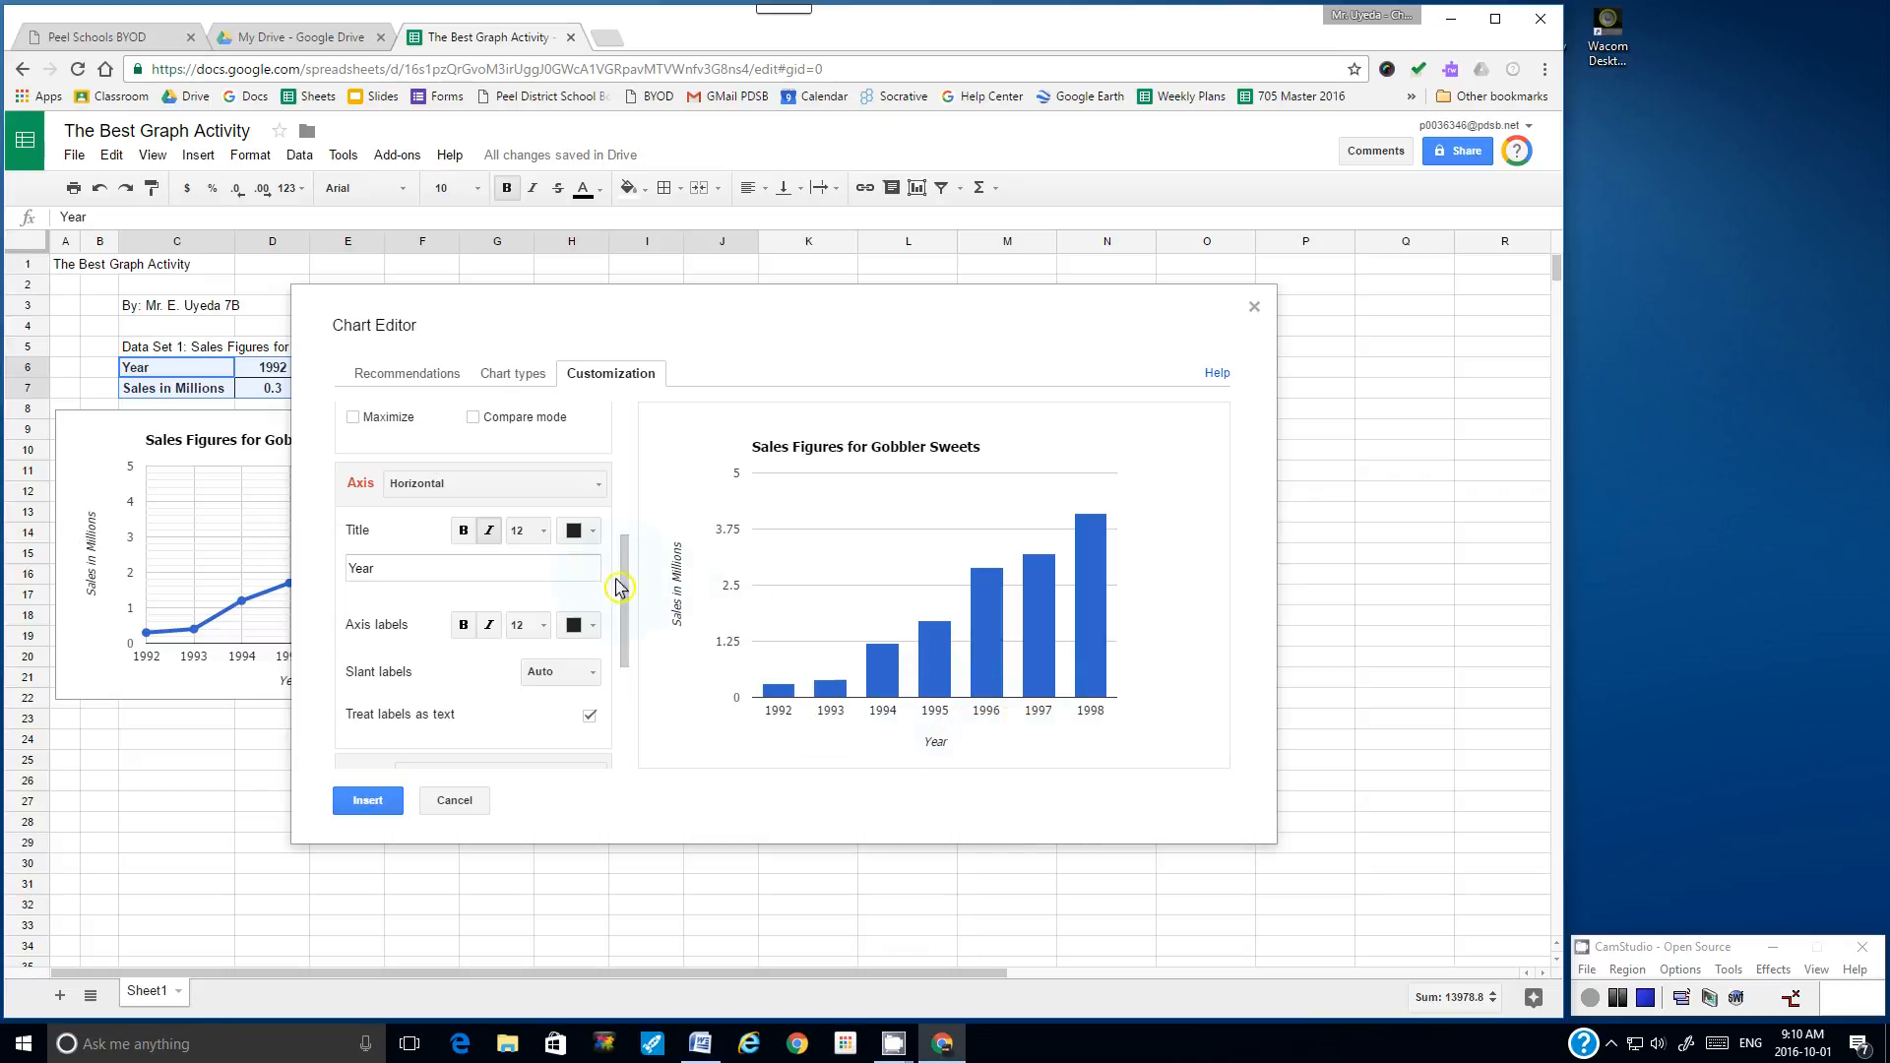
pyautogui.moveTo(620, 611)
pyautogui.mouseDown()
pyautogui.moveTo(633, 663)
pyautogui.moveTo(626, 624)
pyautogui.moveTo(627, 646)
pyautogui.mouseUp()
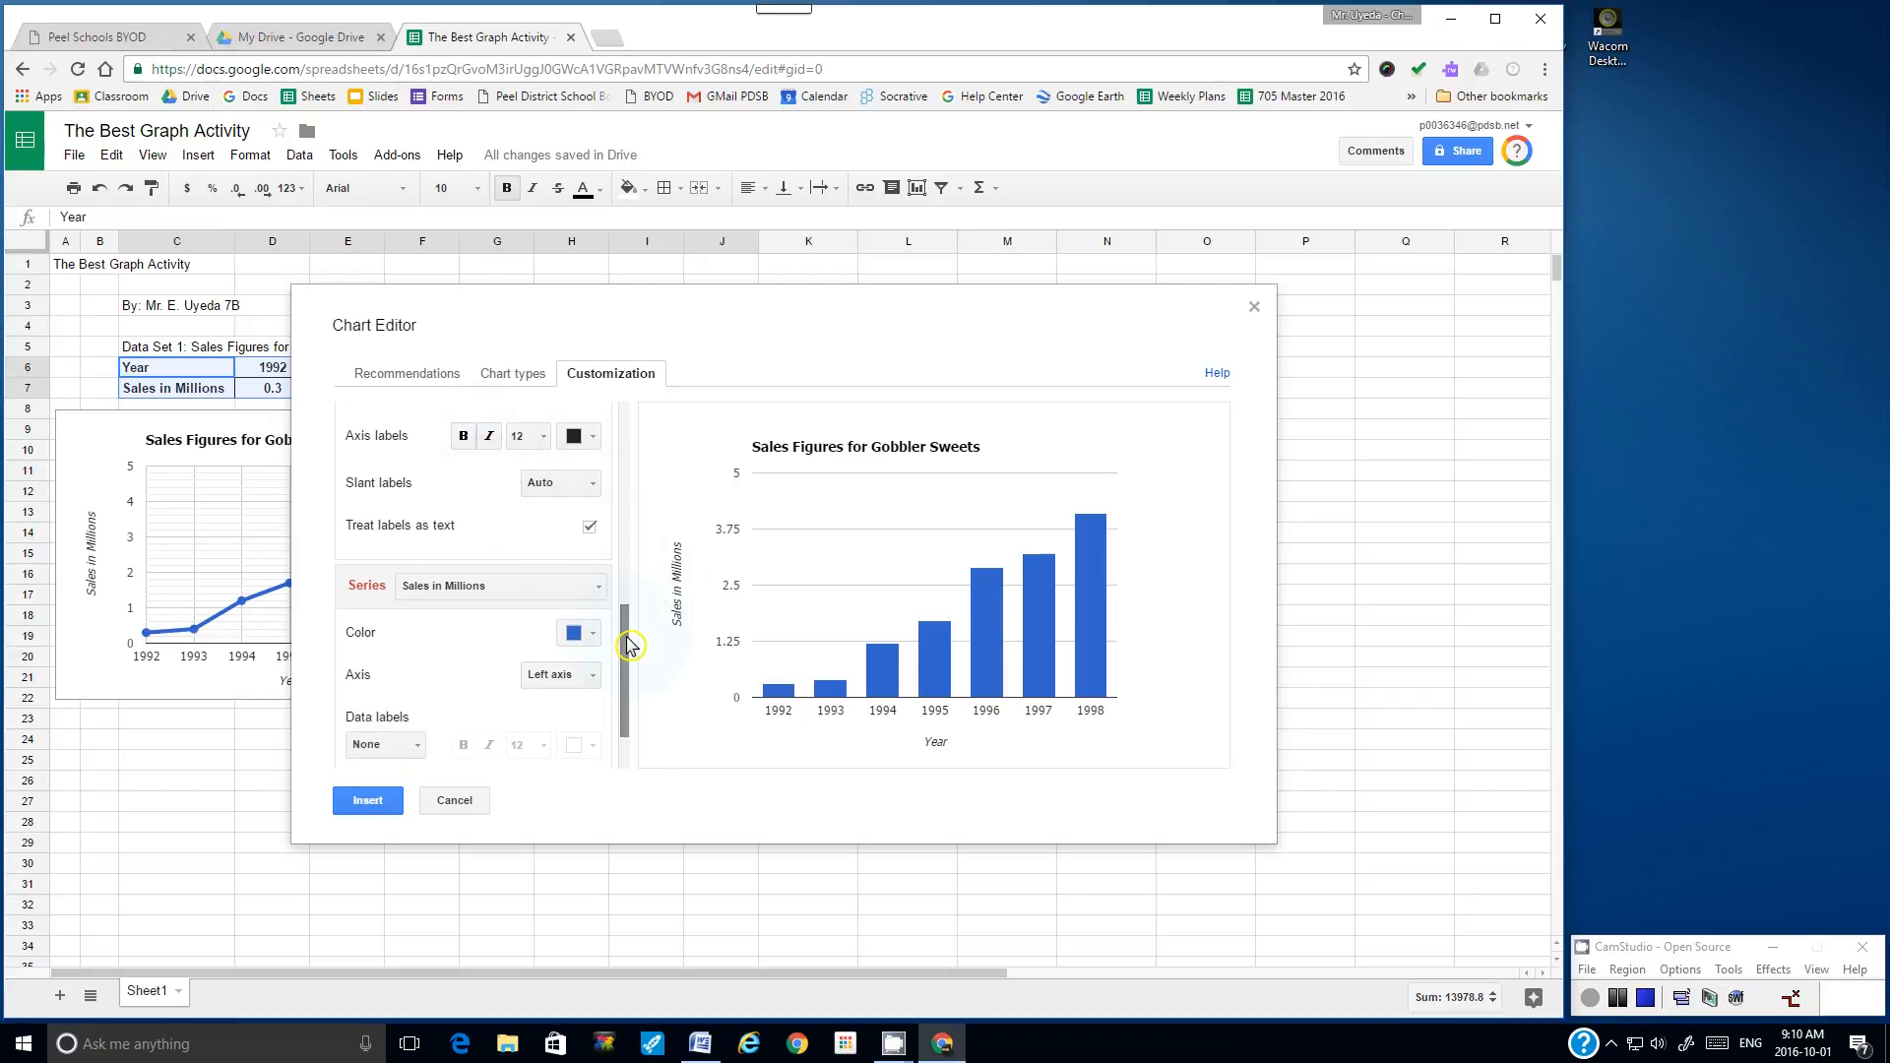
pyautogui.moveTo(630, 645); pyautogui.dragTo(624, 667)
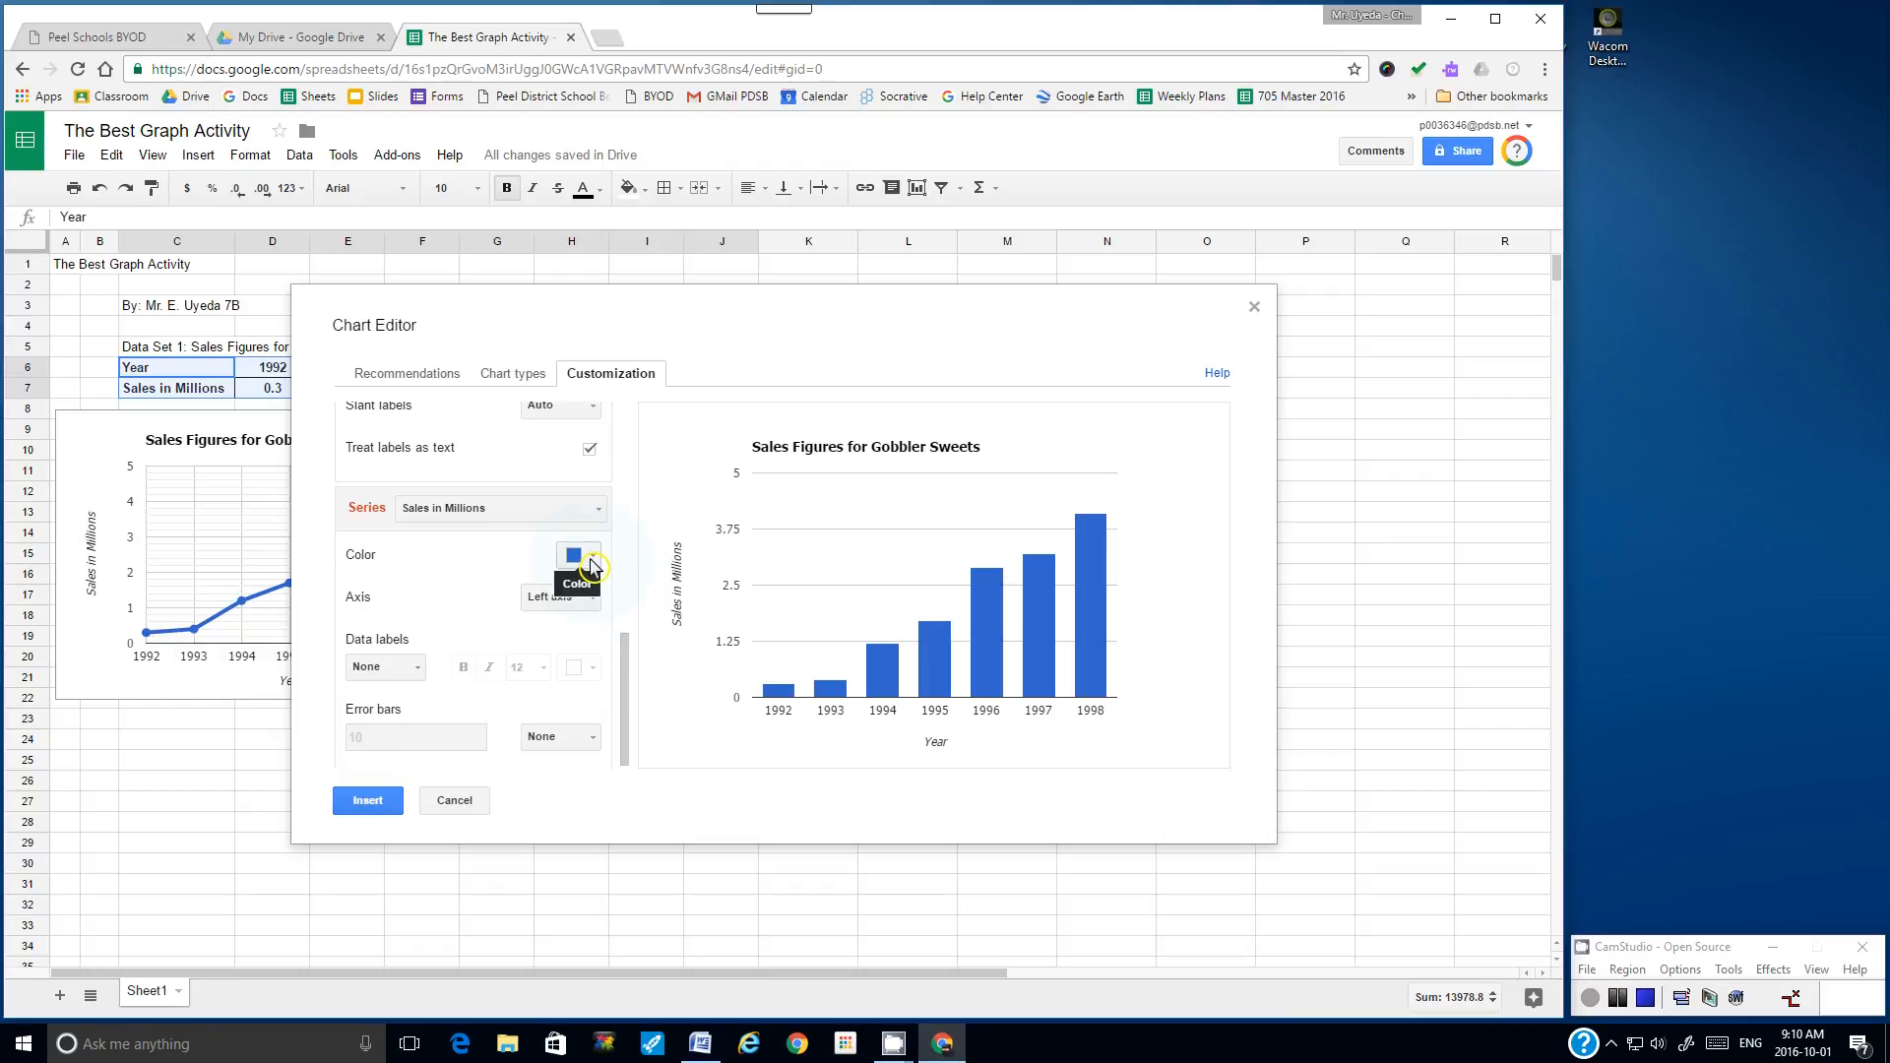
pyautogui.moveTo(624, 654); pyautogui.dragTo(626, 667)
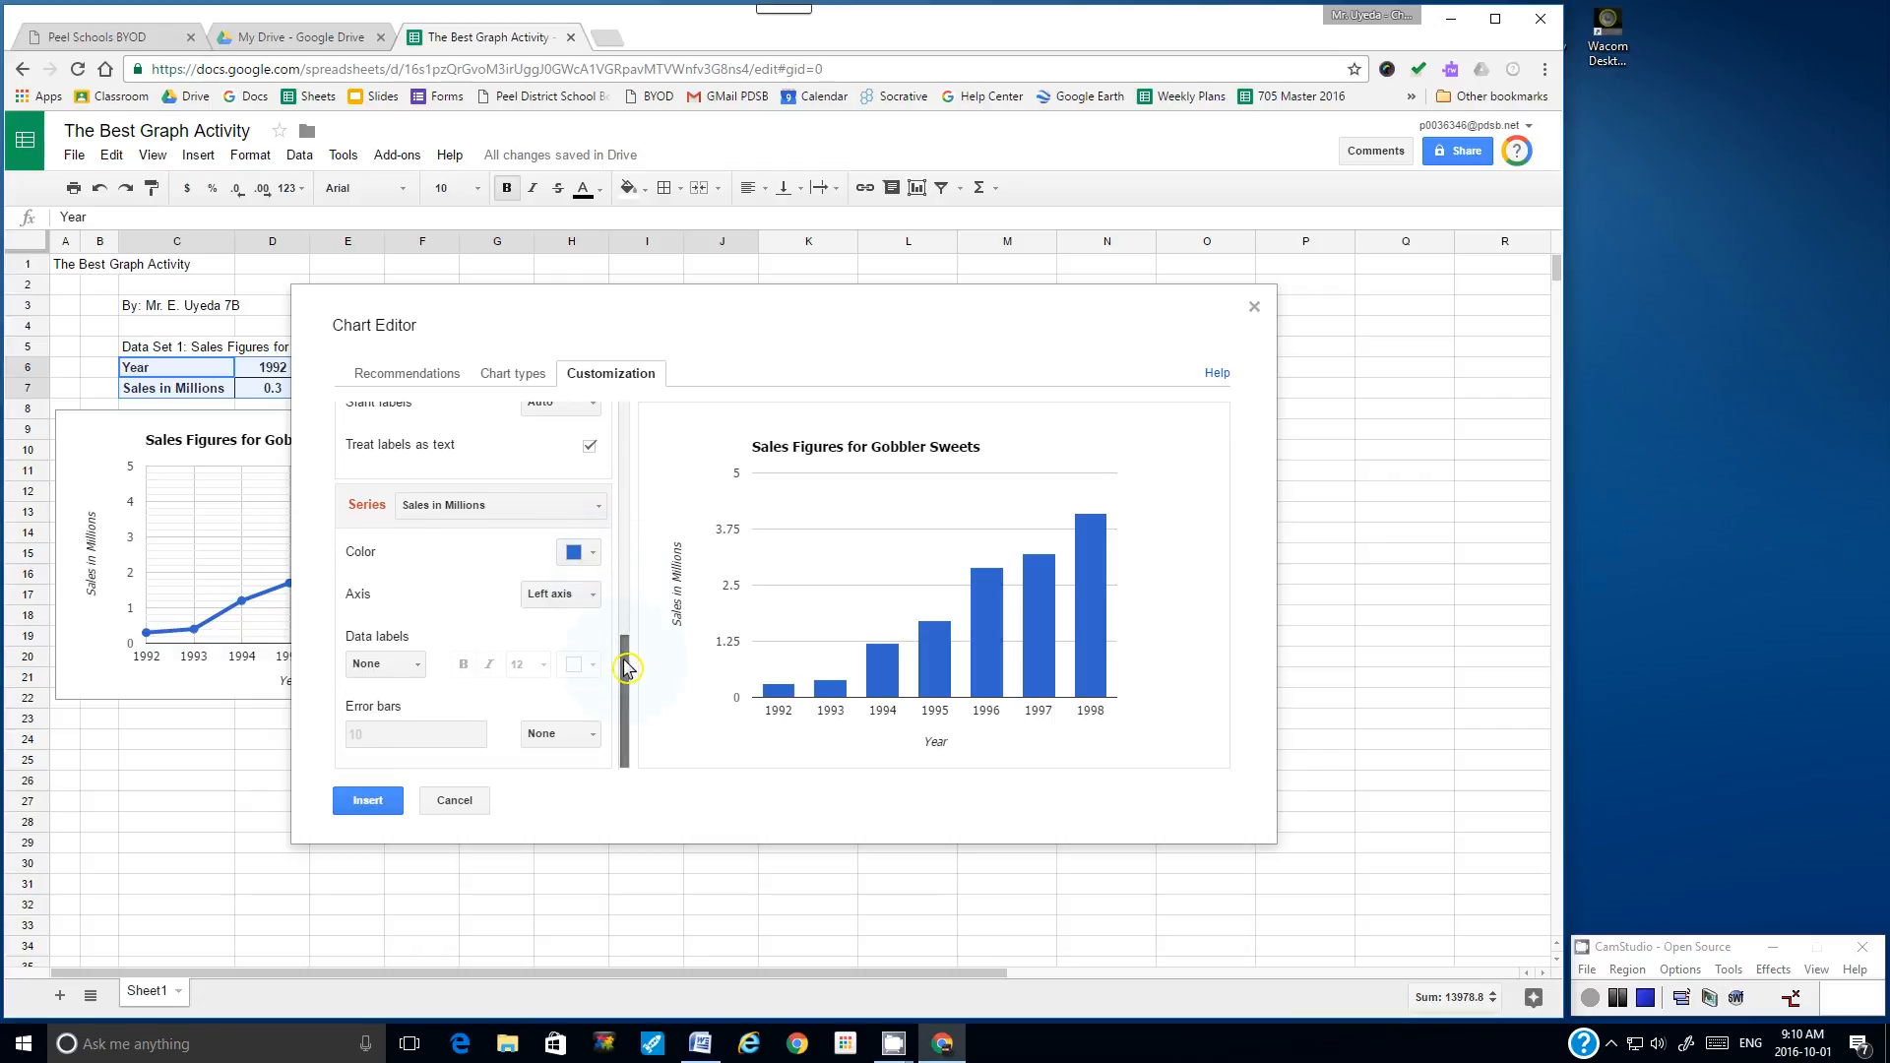
pyautogui.click(596, 555)
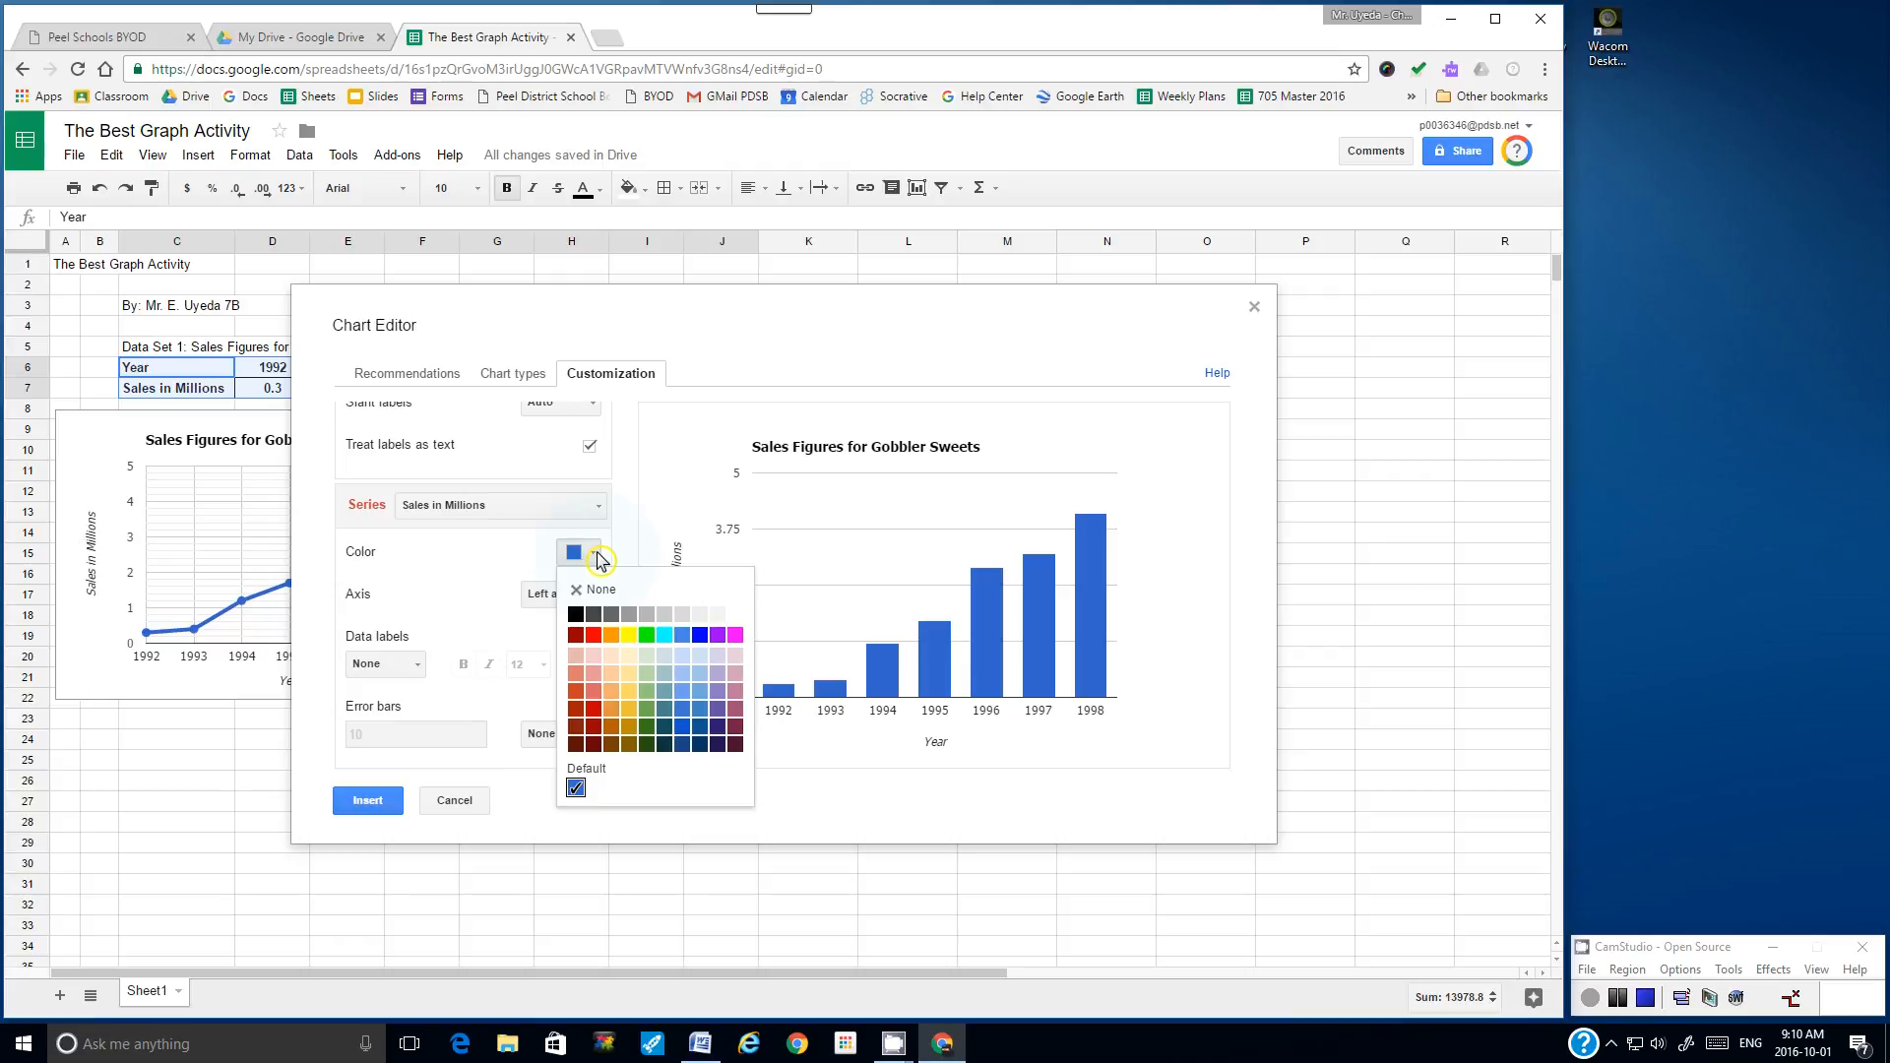
pyautogui.click(597, 558)
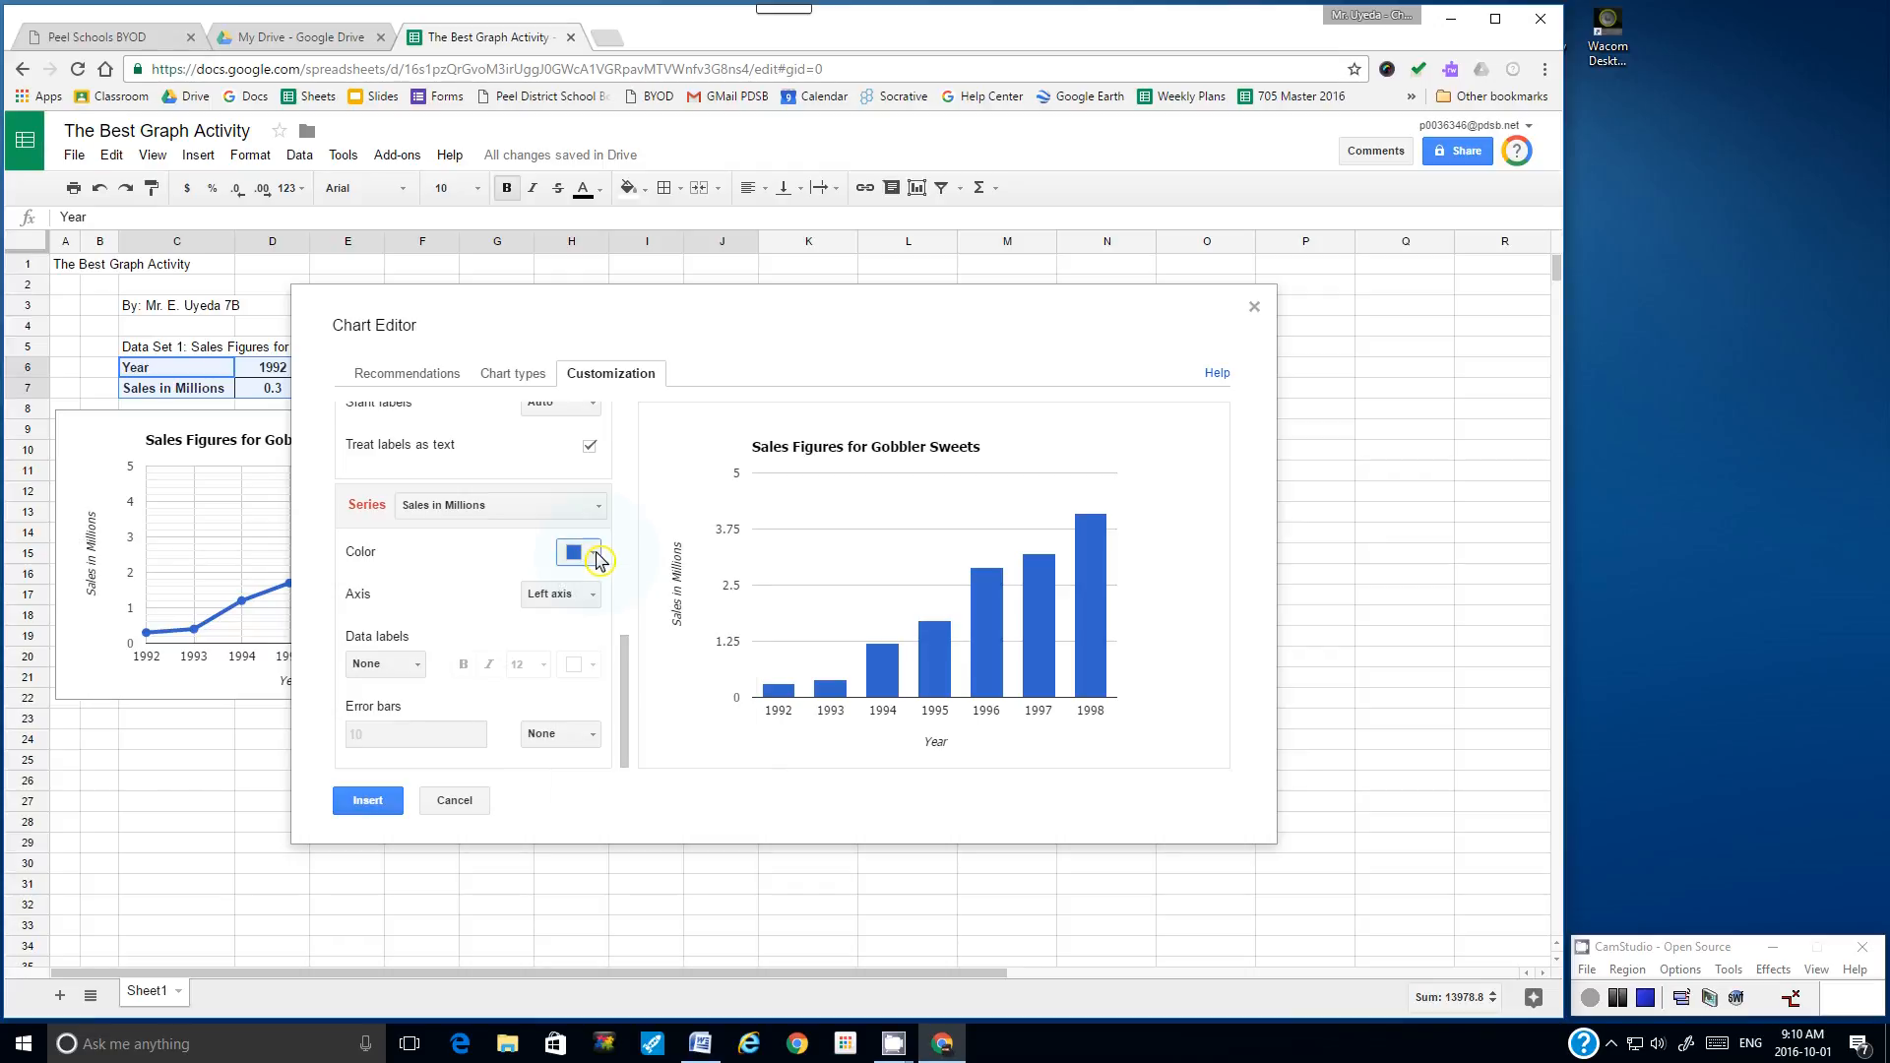
# - Set the column chart's left vertical axis to 6 major gridlines and 4 minor gridlines
pyautogui.moveTo(624, 633); pyautogui.dragTo(631, 544)
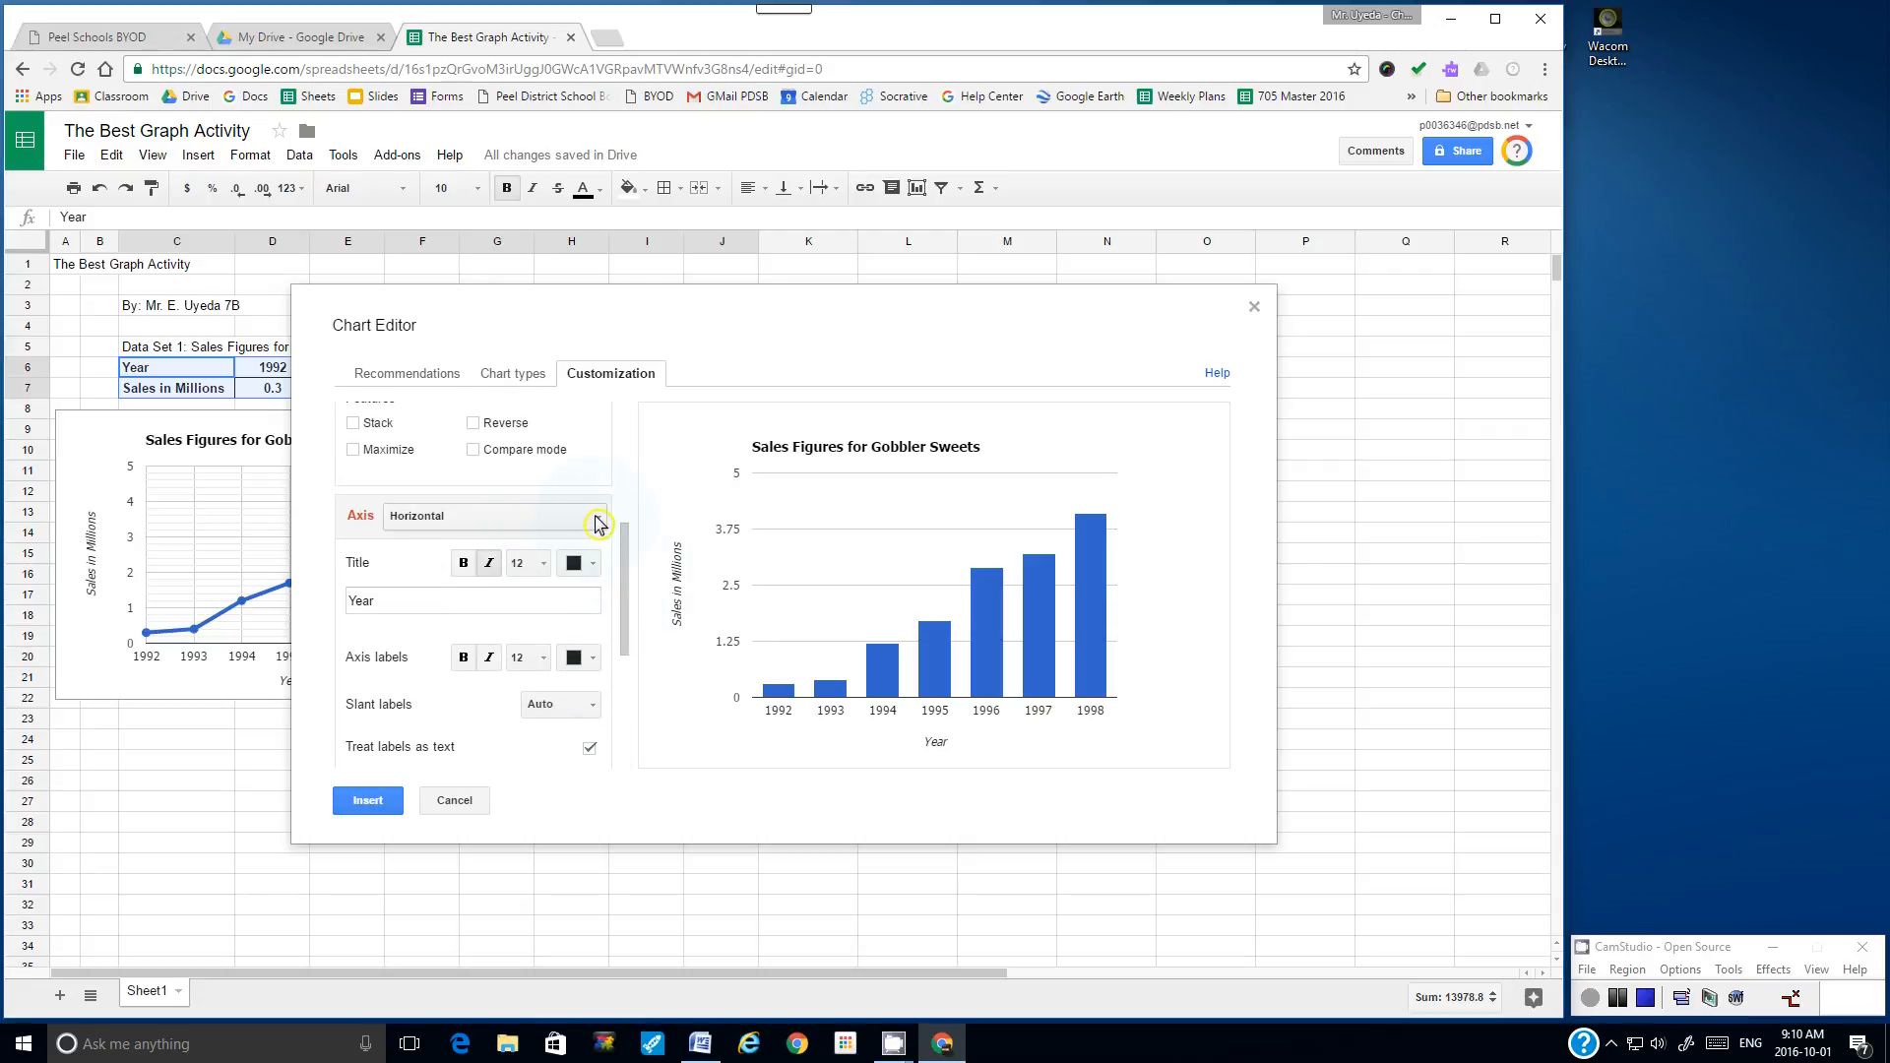
pyautogui.click(599, 521)
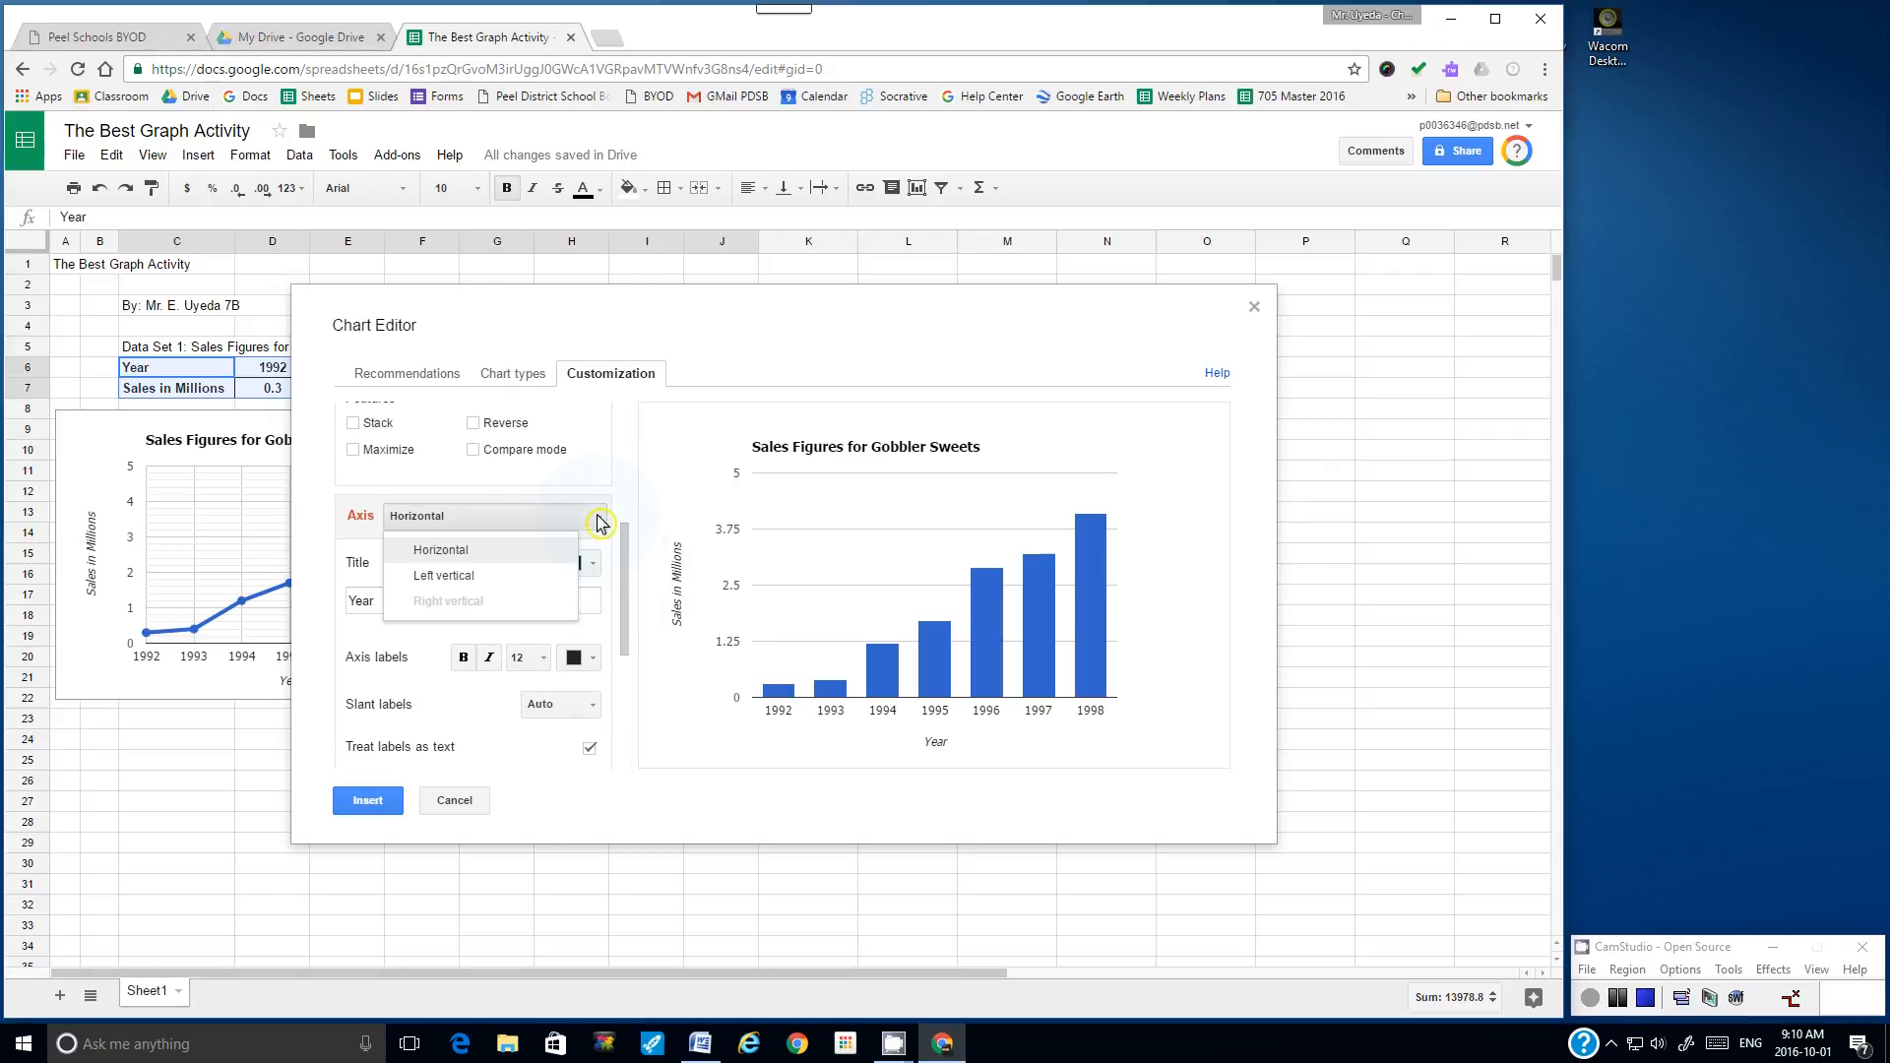
pyautogui.click(458, 576)
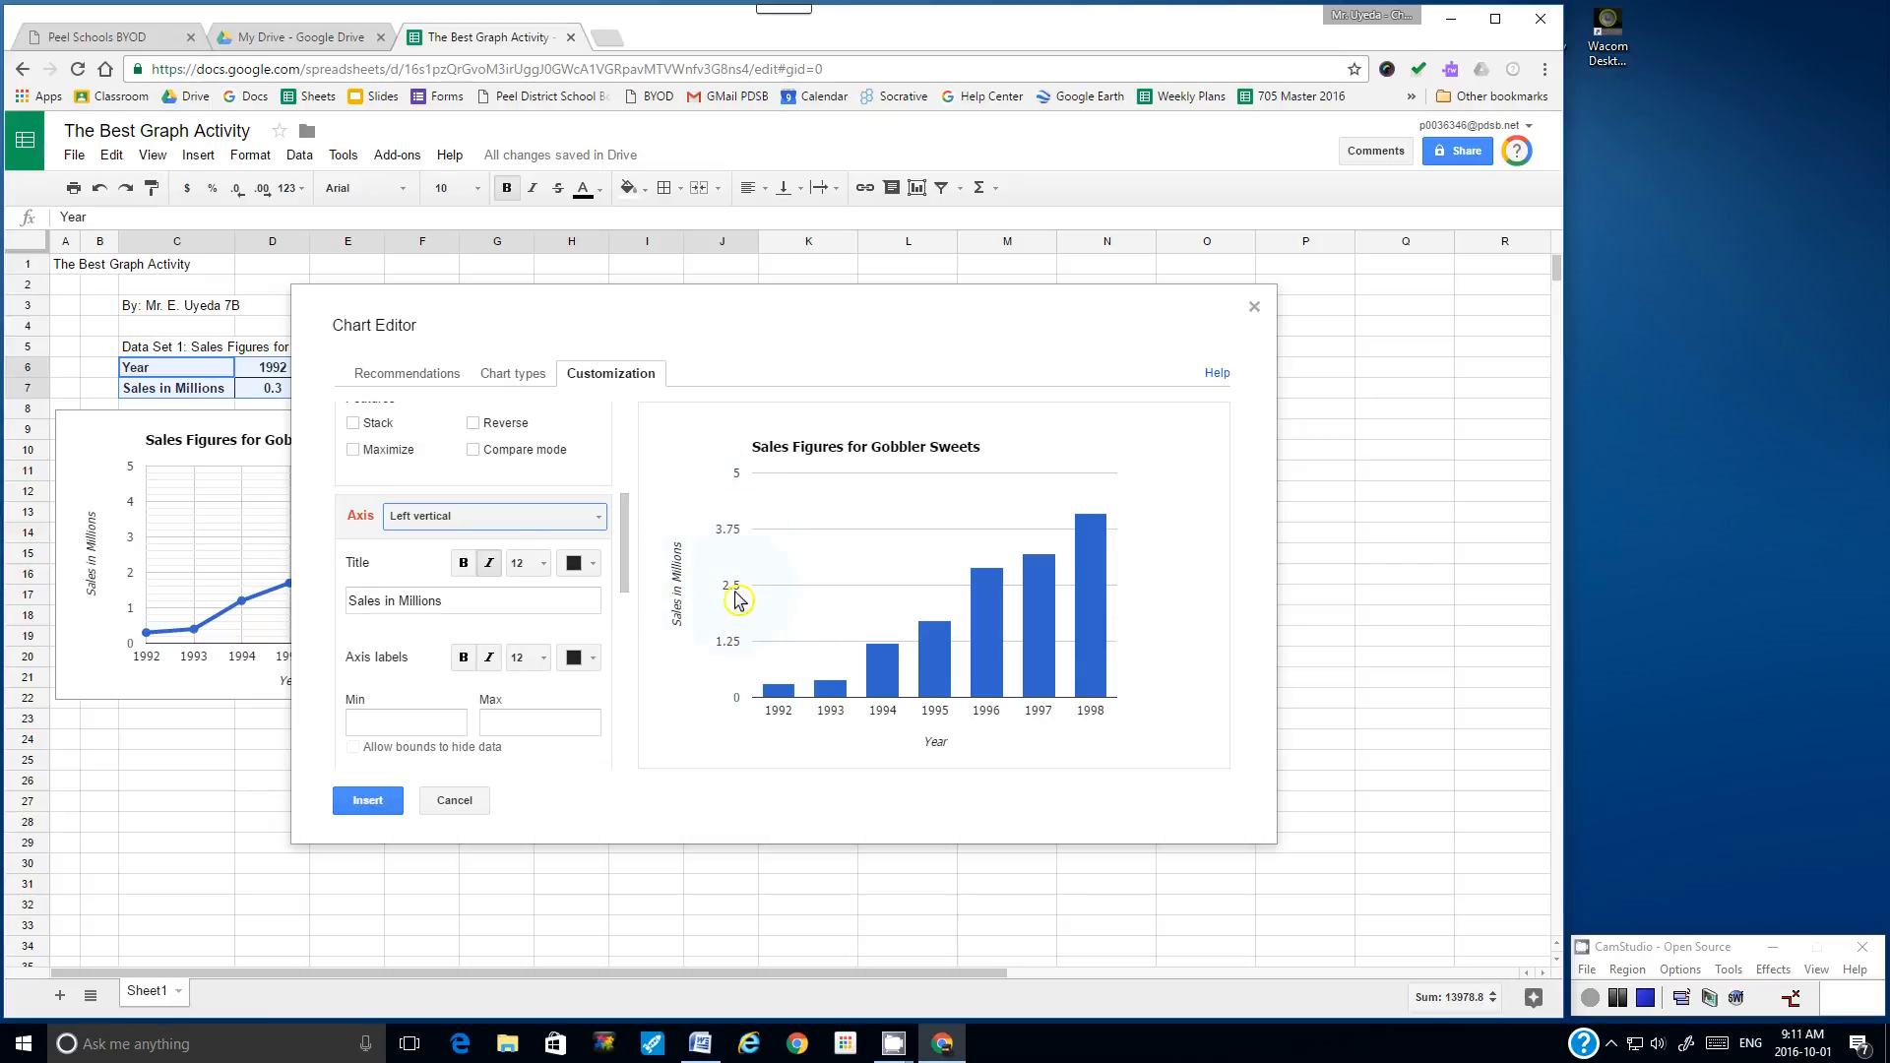
pyautogui.moveTo(623, 569); pyautogui.dragTo(623, 632)
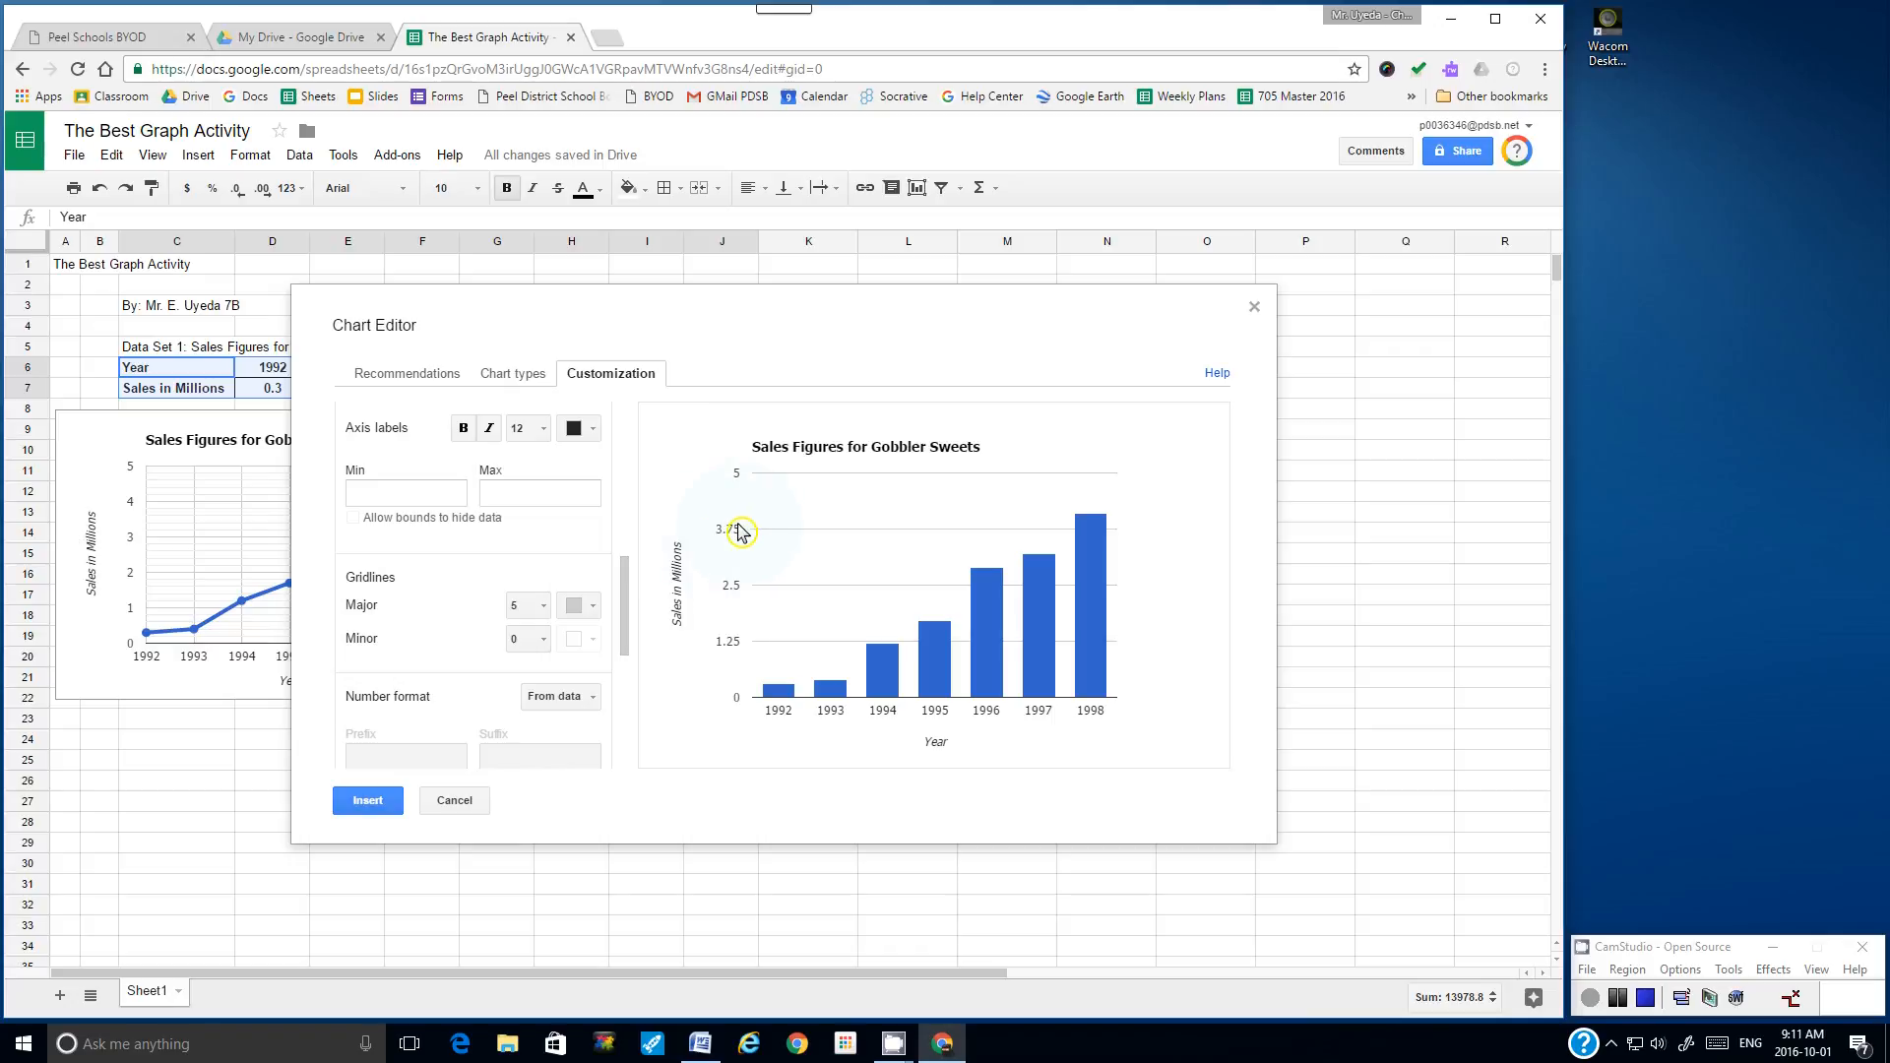
pyautogui.click(531, 605)
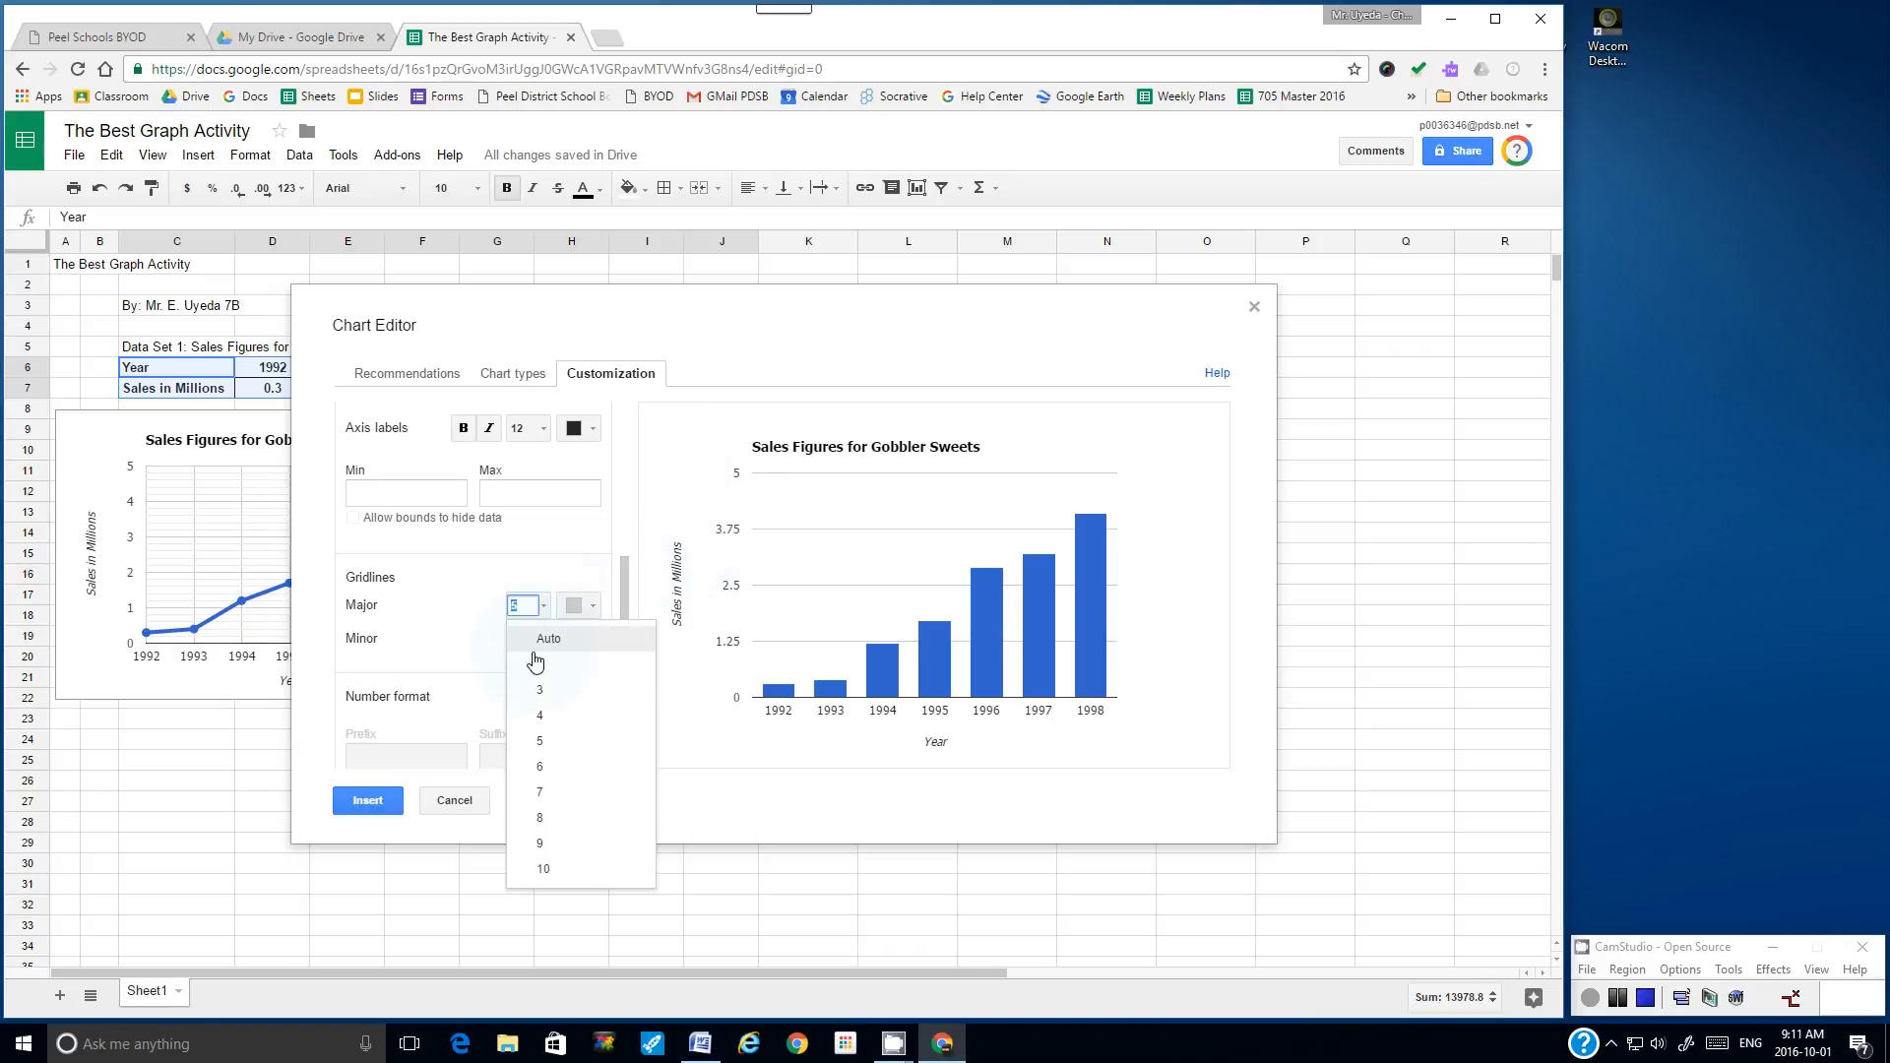
pyautogui.click(555, 775)
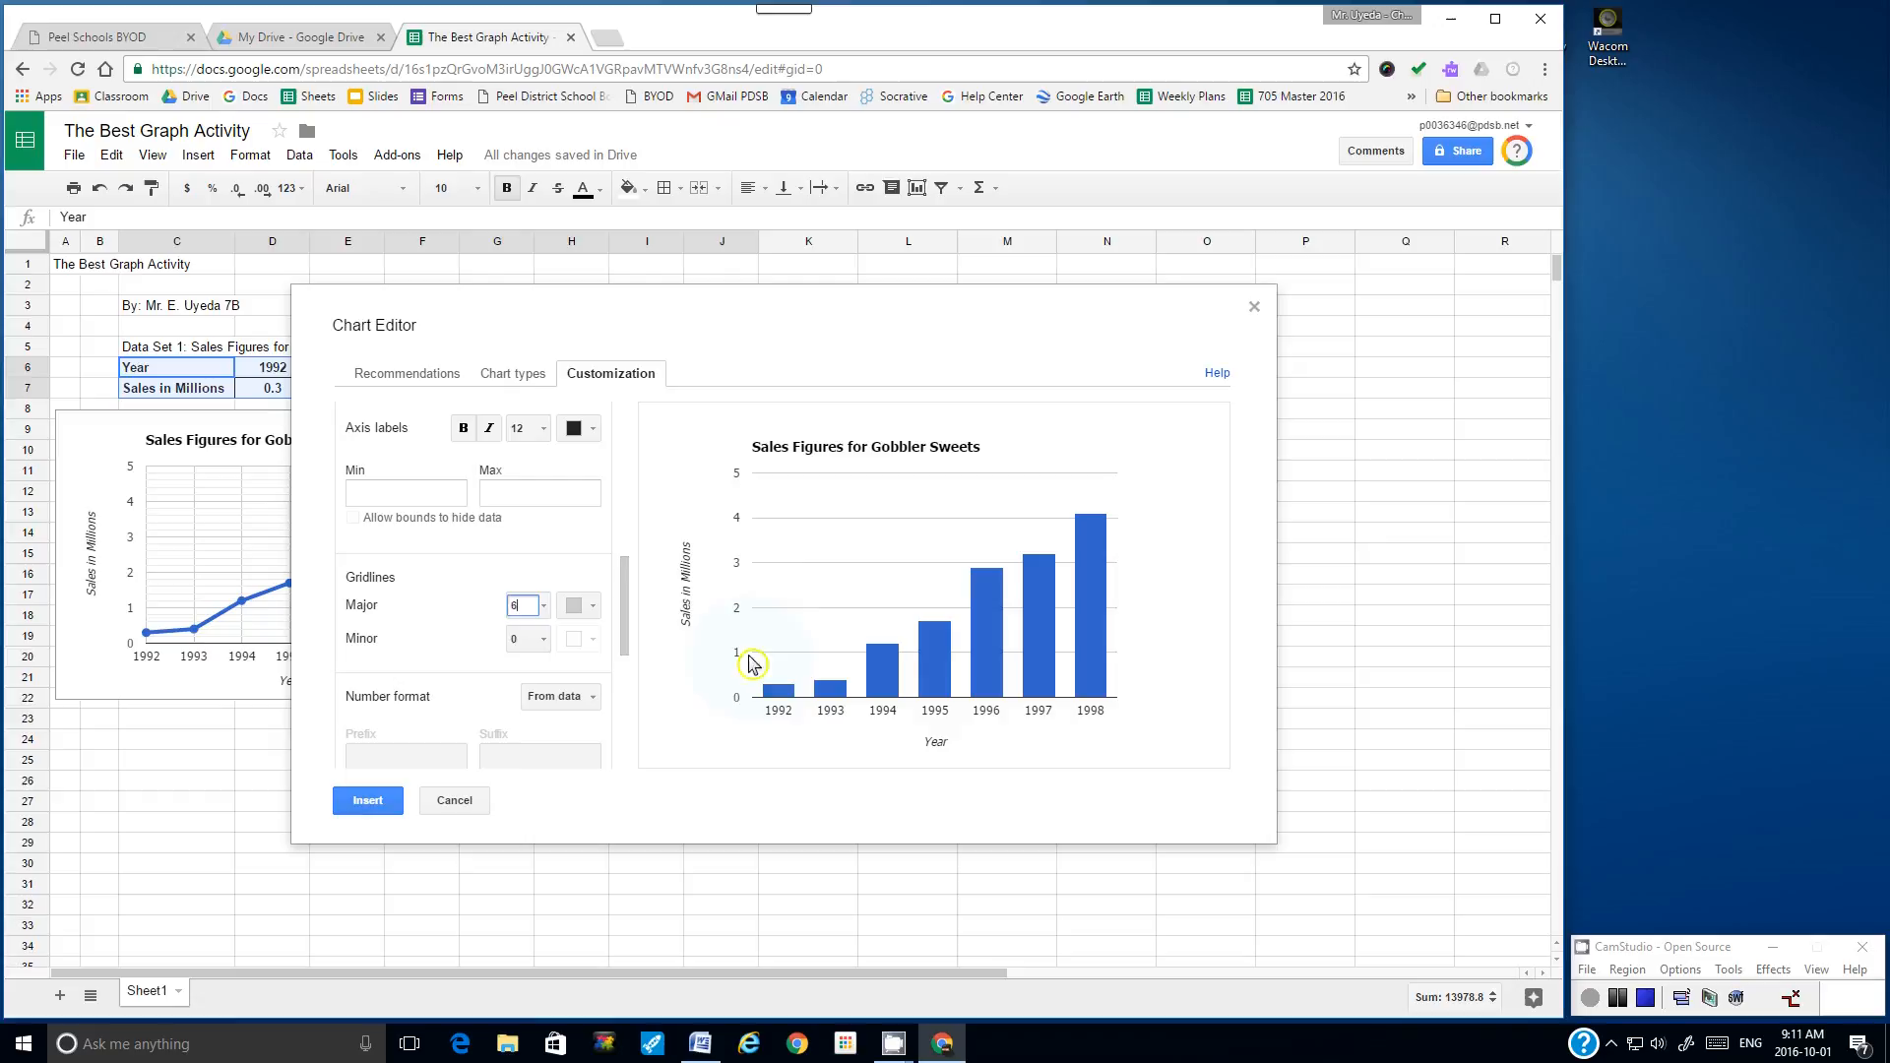
pyautogui.click(544, 640)
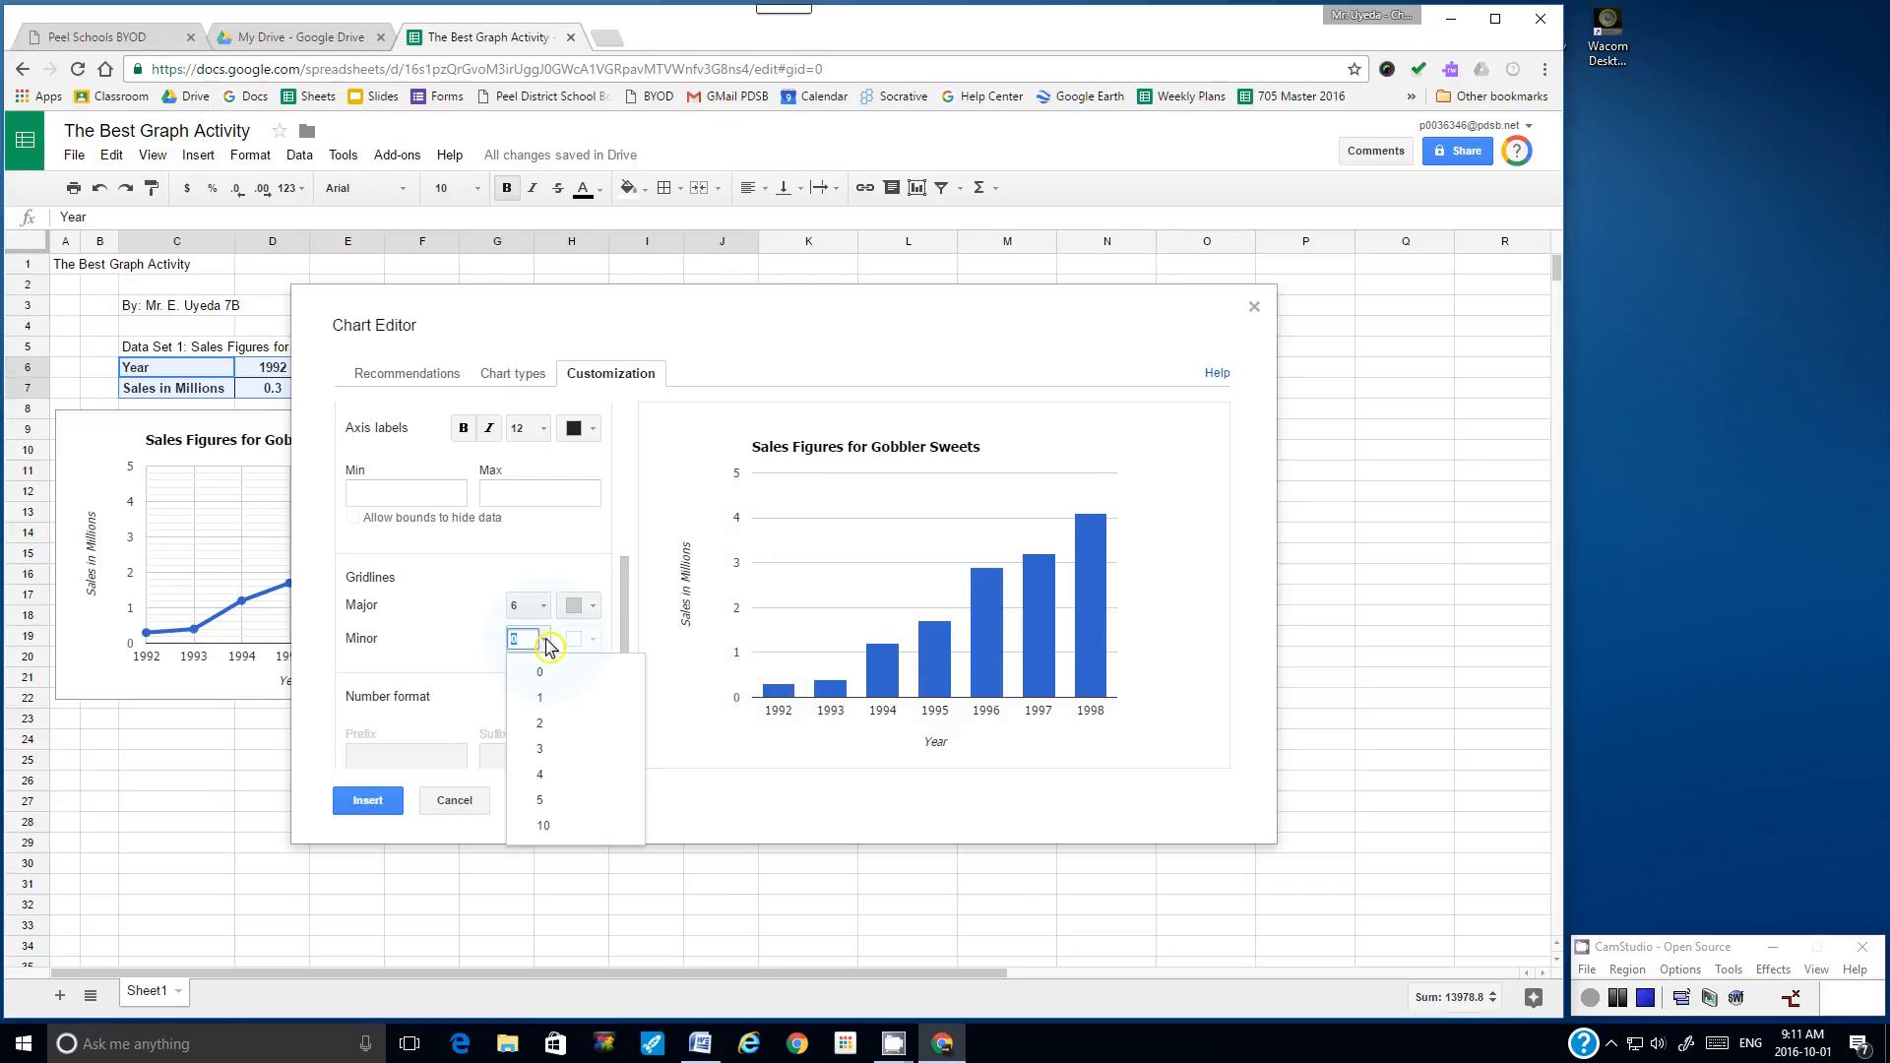
pyautogui.click(558, 782)
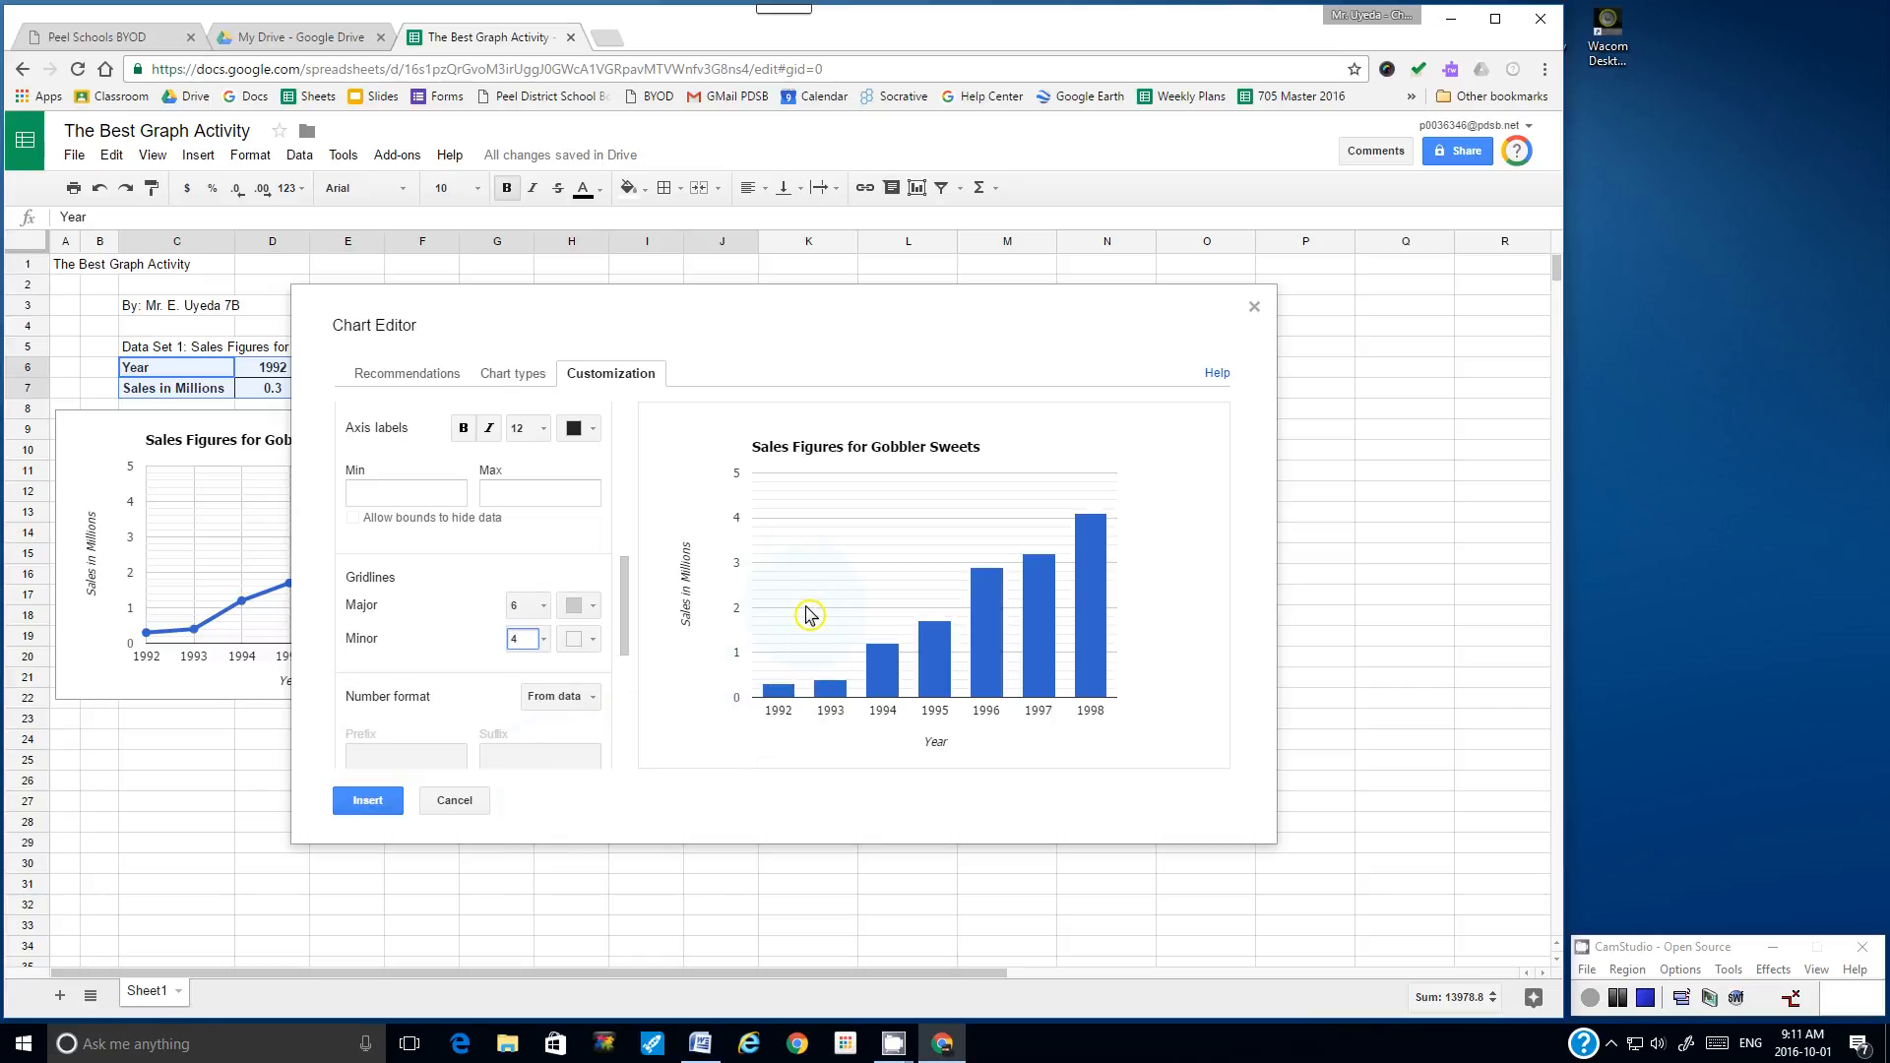
# - Insert the column chart into the sheet and move it directly beside the line chart, below the Data Set 1 table
pyautogui.moveTo(623, 594); pyautogui.dragTo(628, 706)
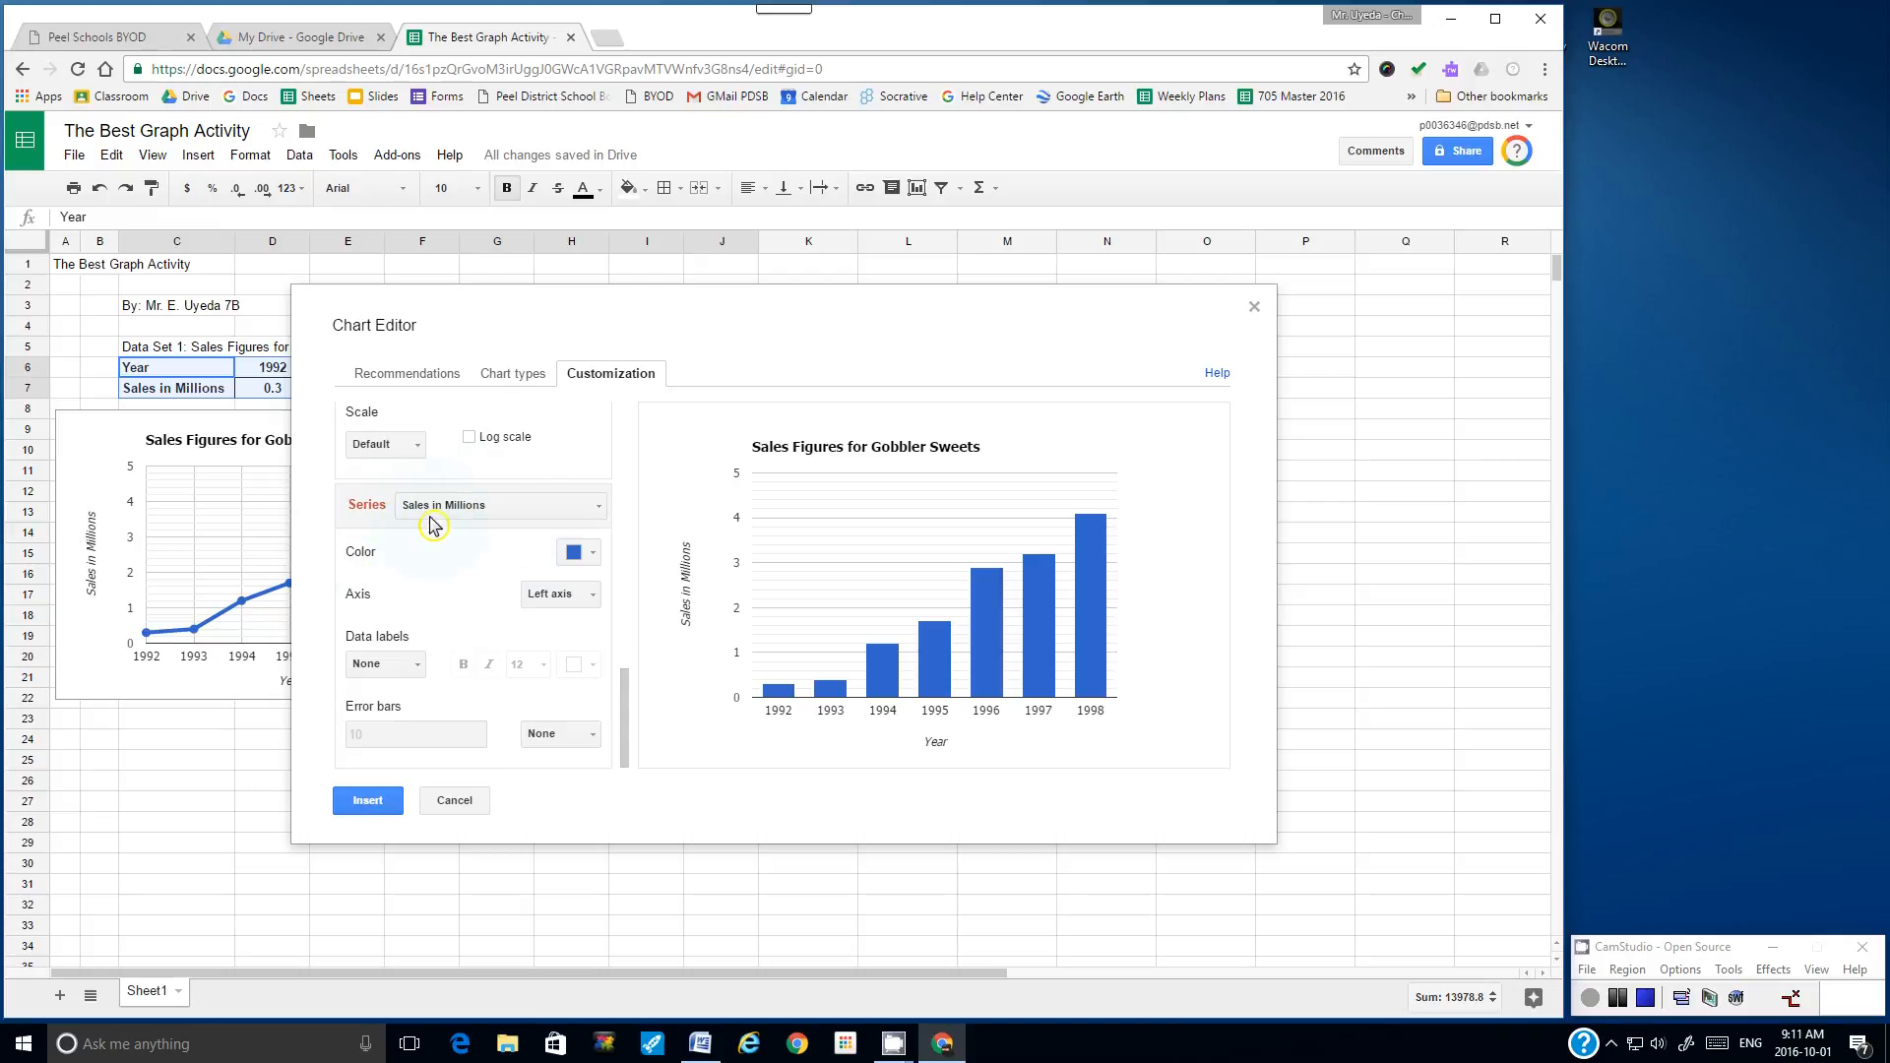
pyautogui.moveTo(621, 700); pyautogui.dragTo(626, 449)
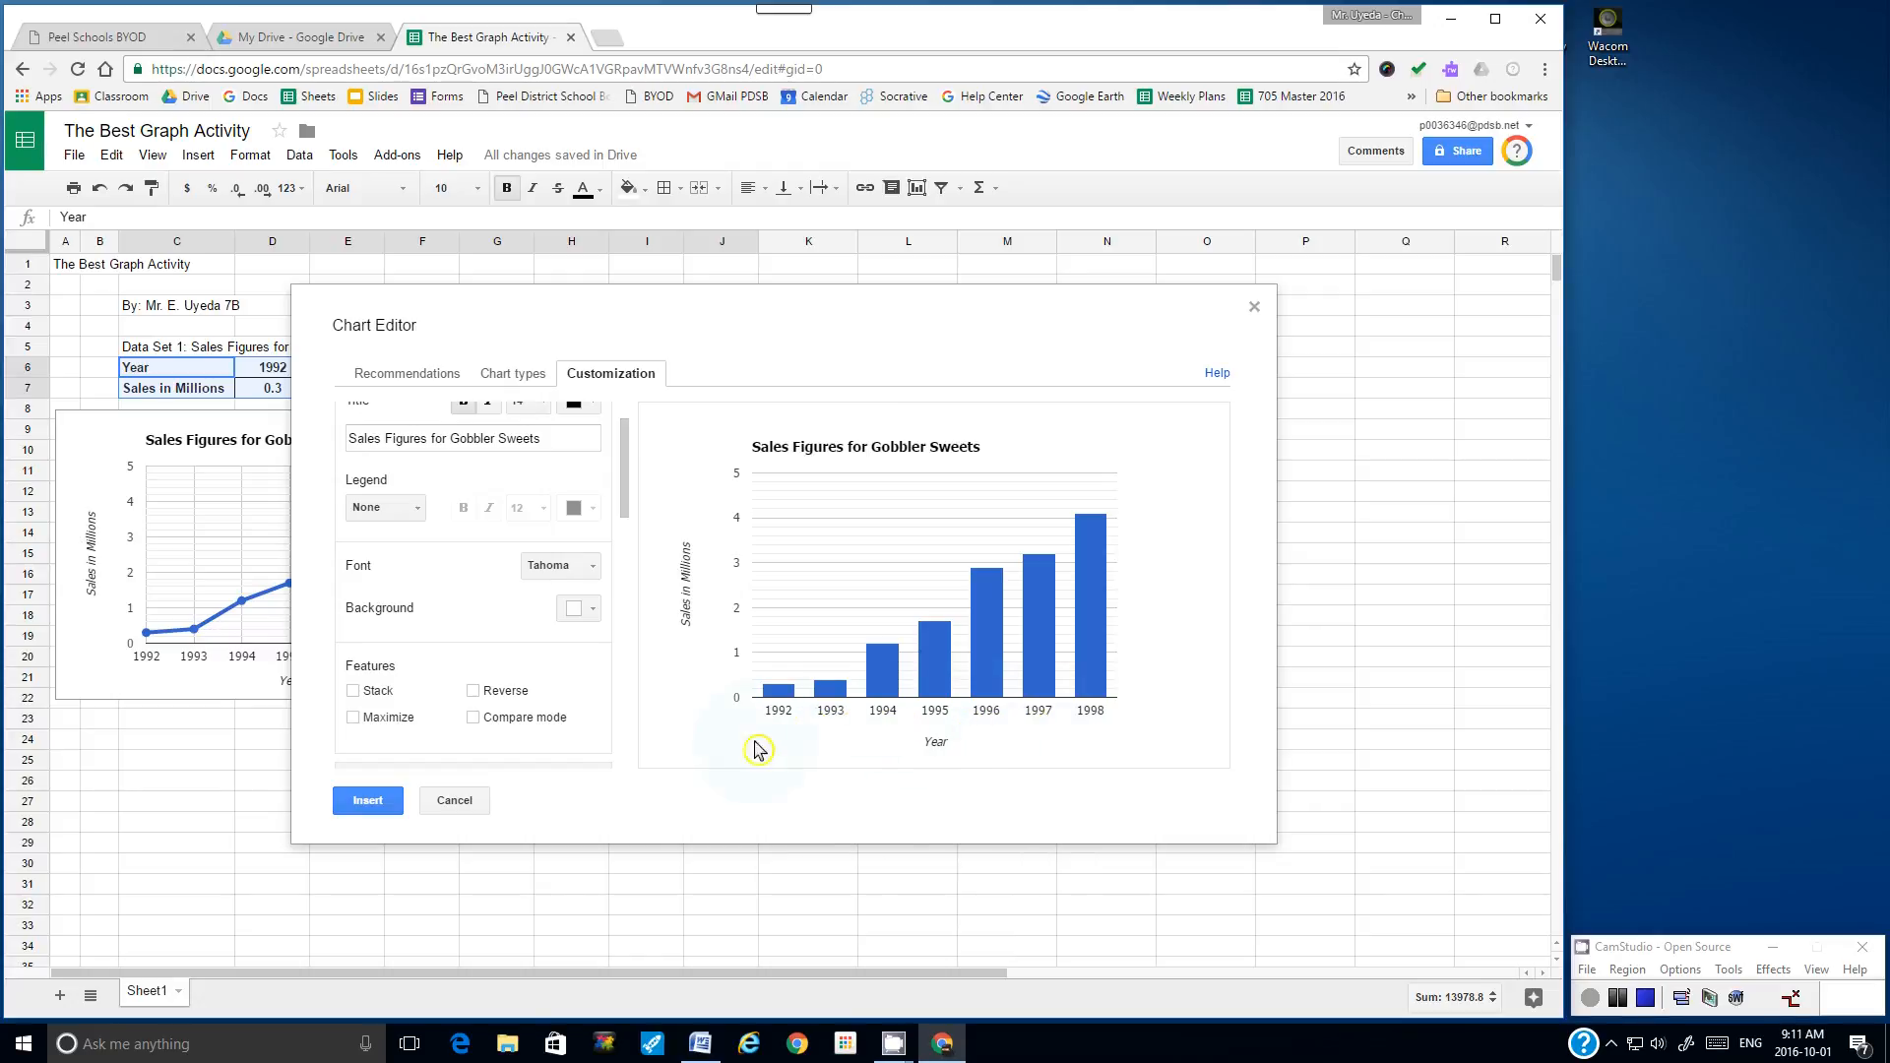
pyautogui.click(385, 806)
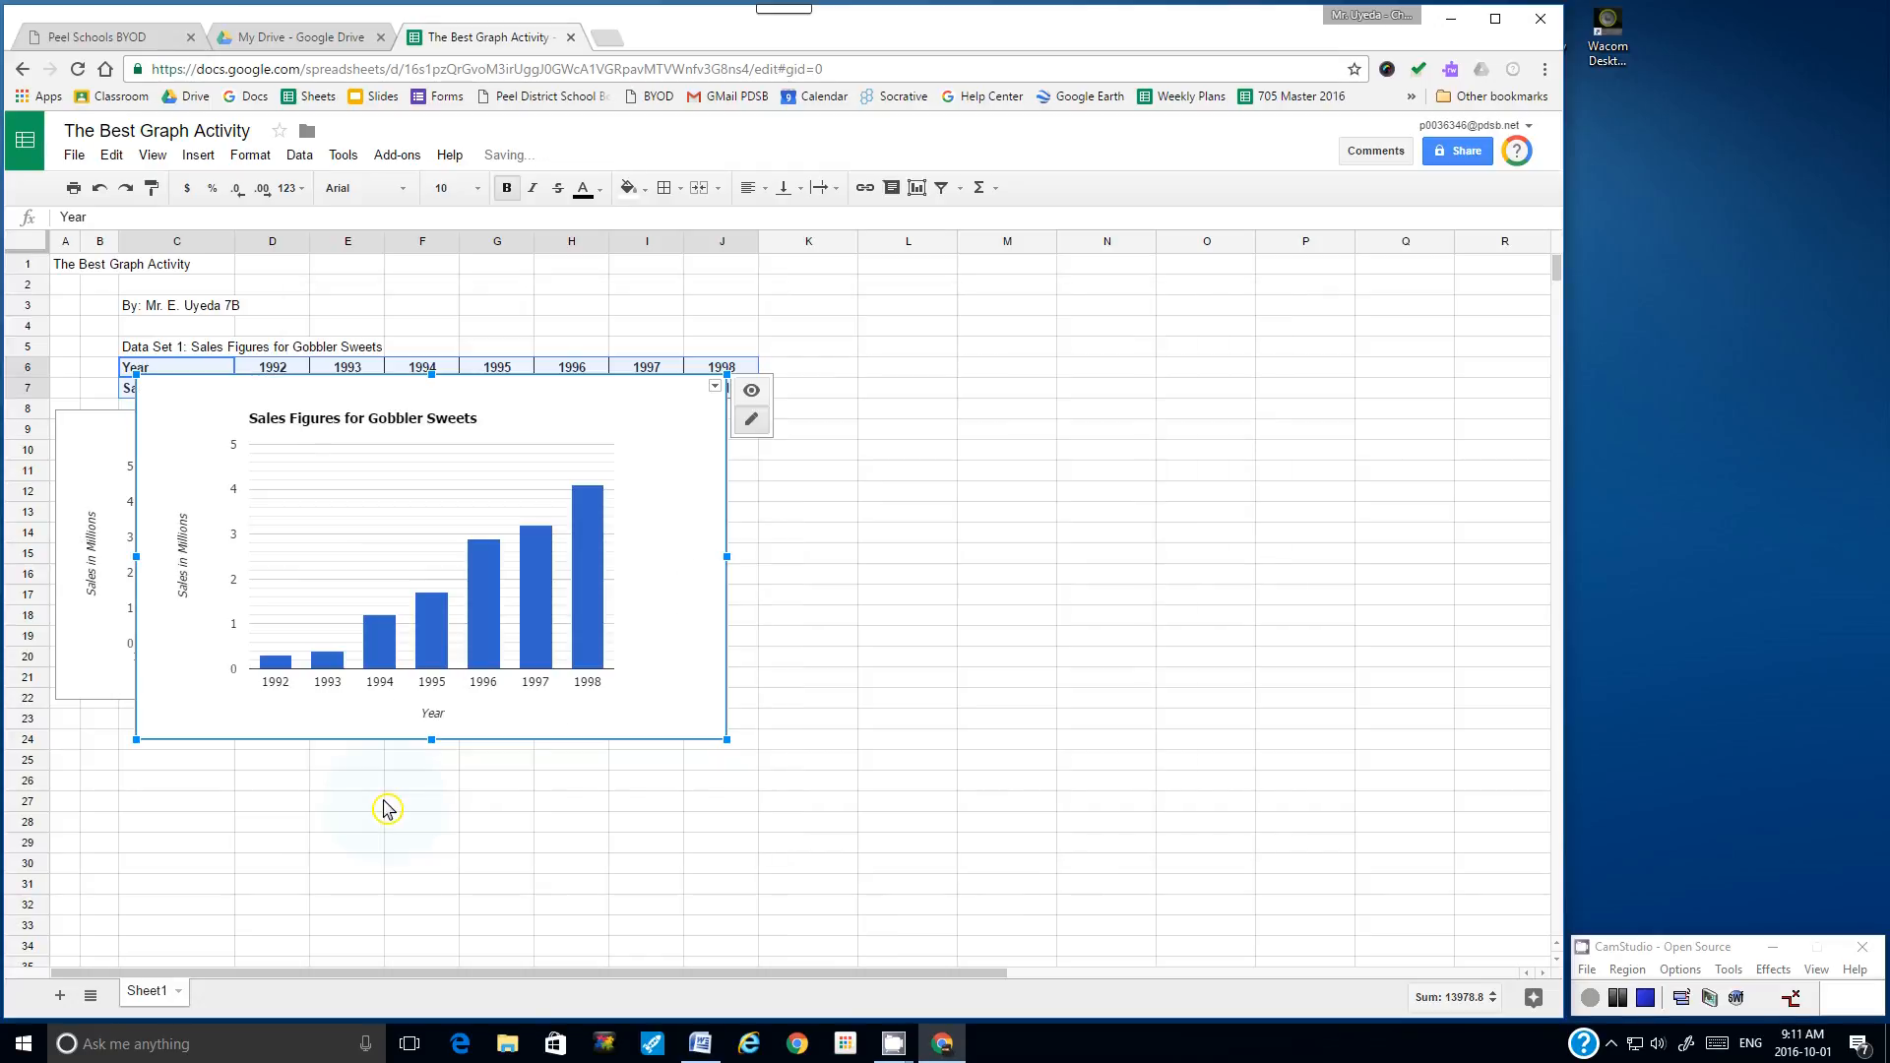
pyautogui.moveTo(240, 410); pyautogui.dragTo(466, 472)
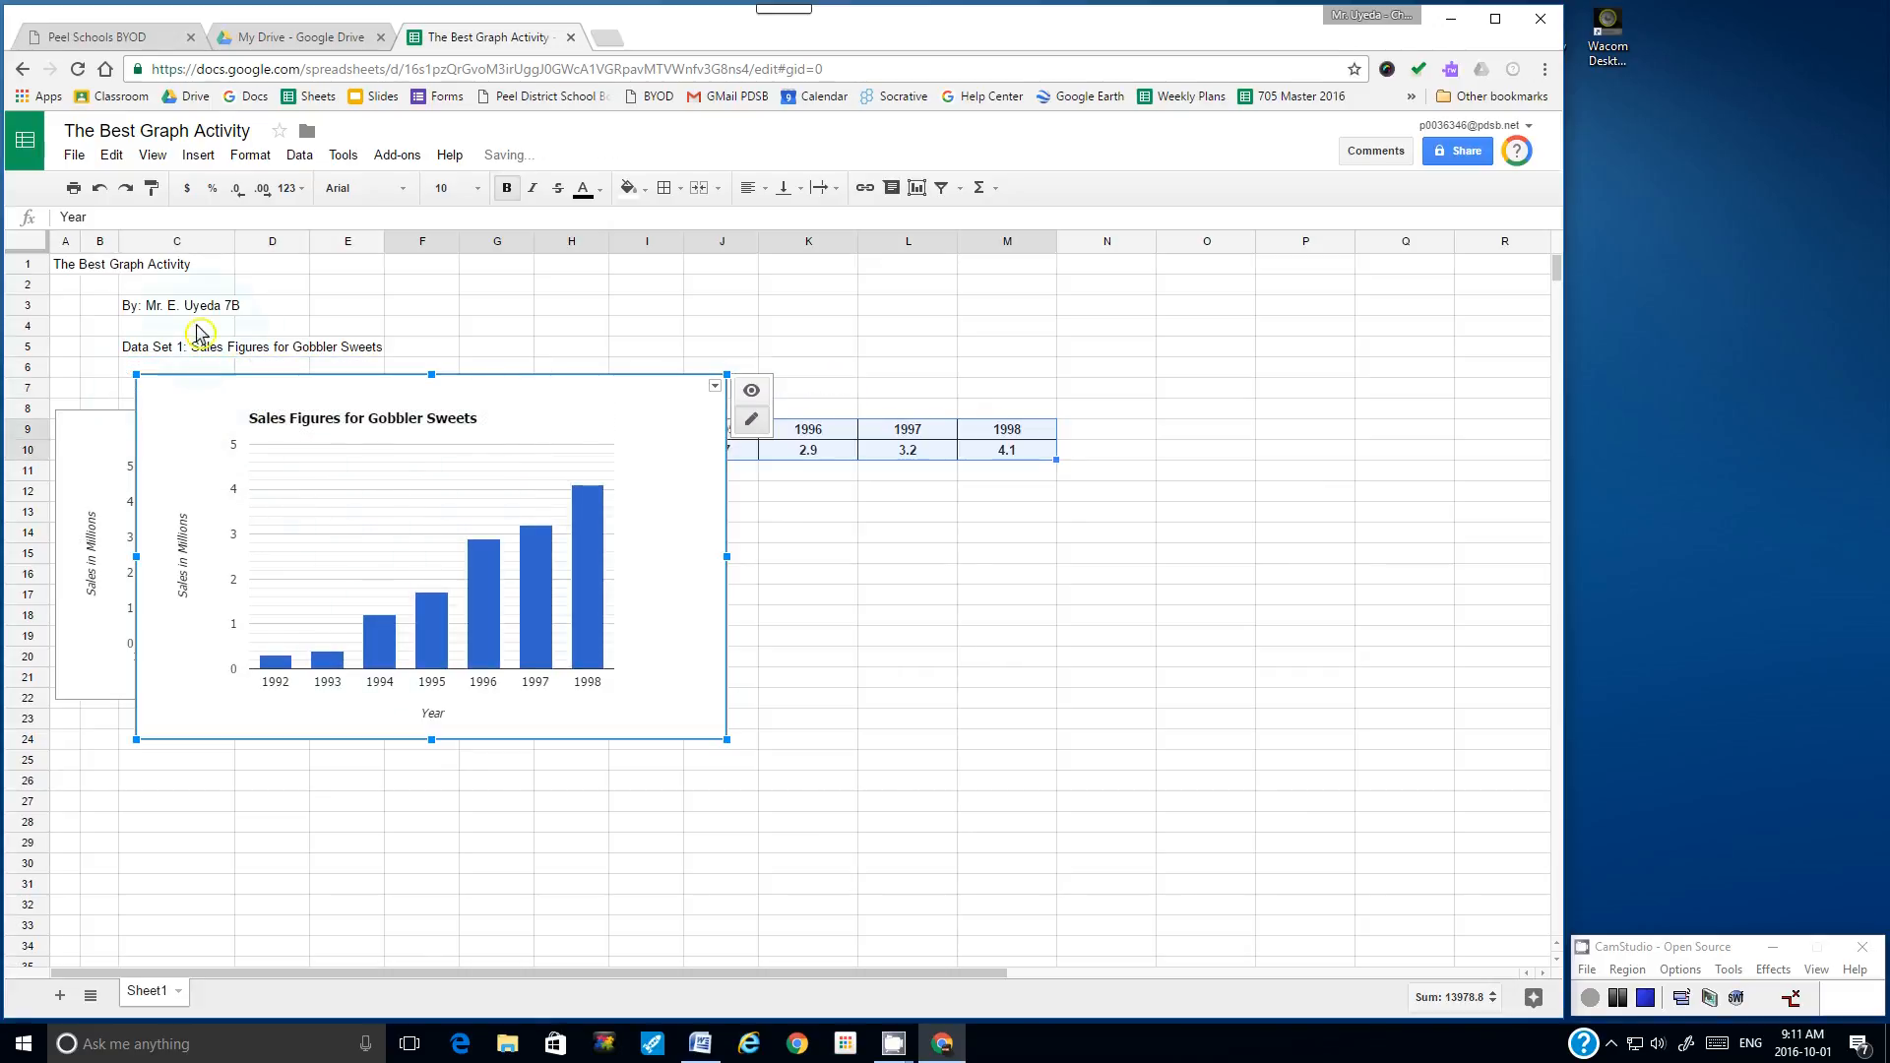
pyautogui.click(100, 187)
pyautogui.click(178, 740)
pyautogui.moveTo(178, 740); pyautogui.dragTo(569, 774)
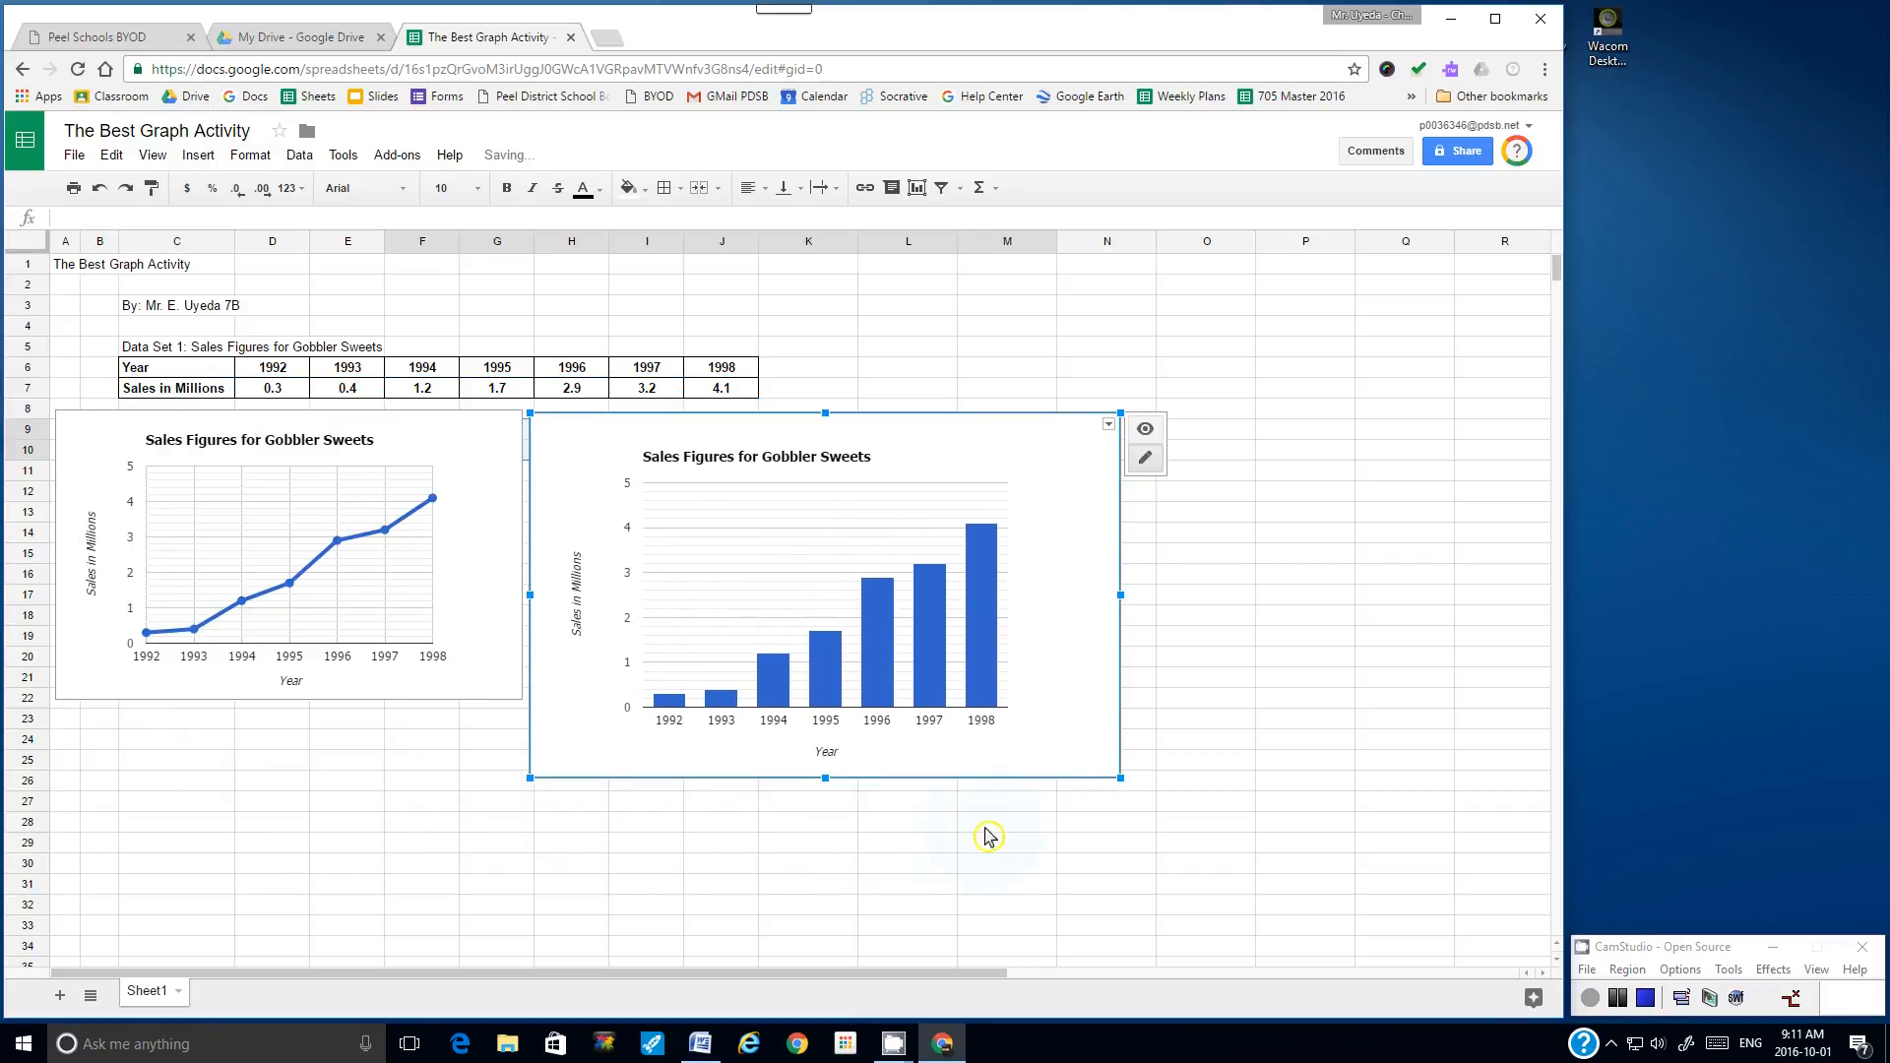
# - Shrink the column chart to the line chart's size and align the two charts' top edges
pyautogui.moveTo(1120, 777); pyautogui.dragTo(995, 657)
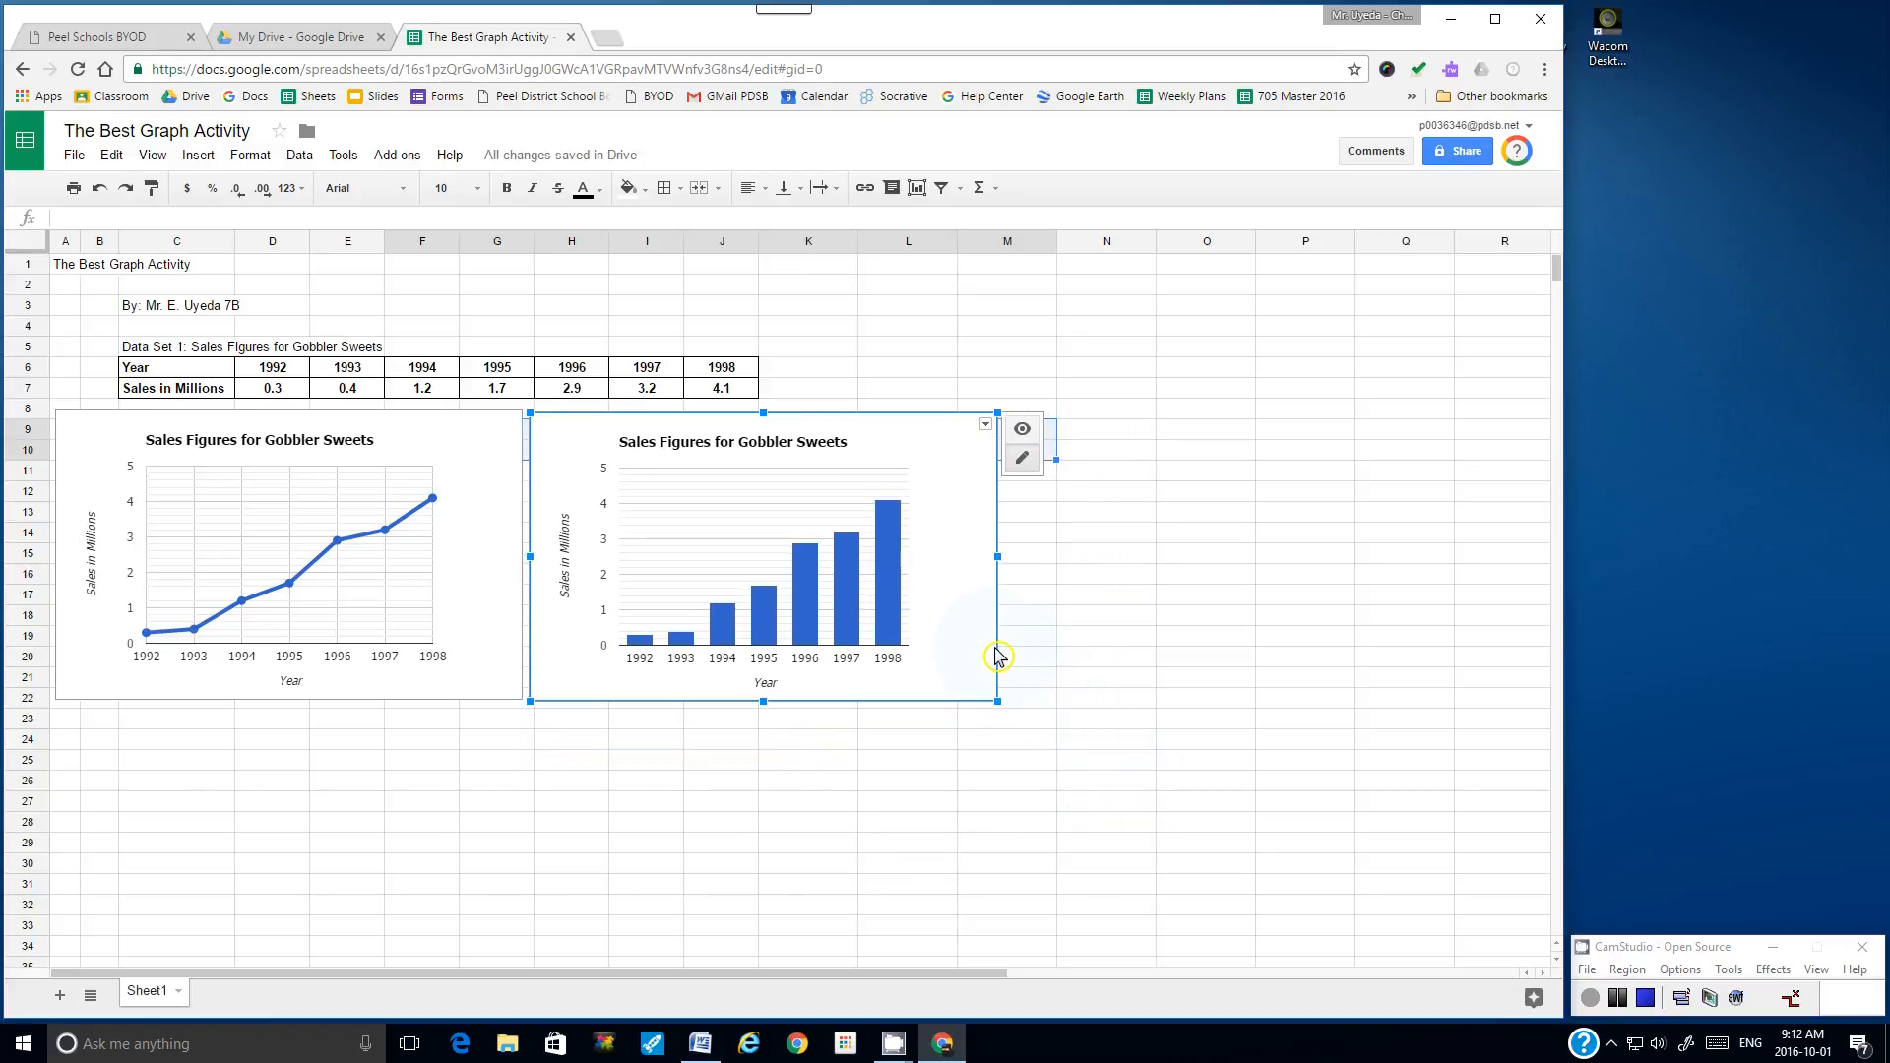
pyautogui.click(1147, 661)
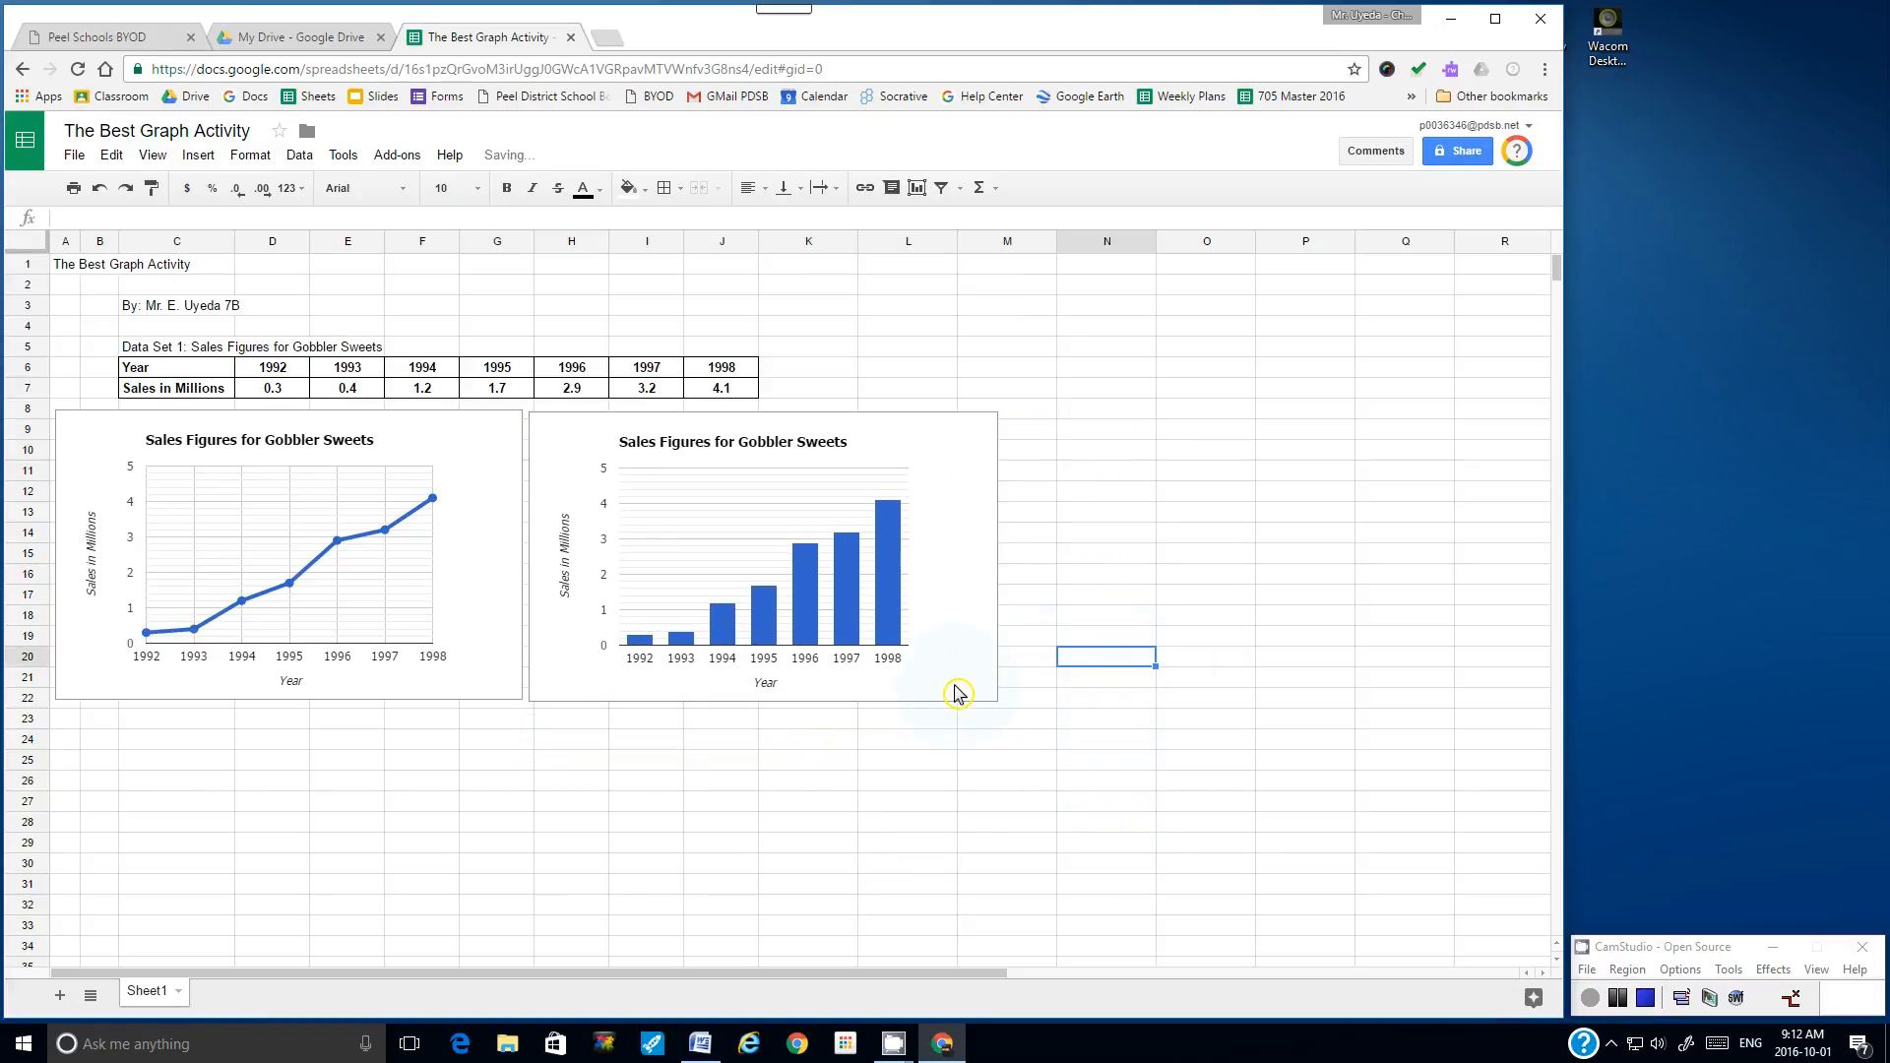
pyautogui.click(955, 691)
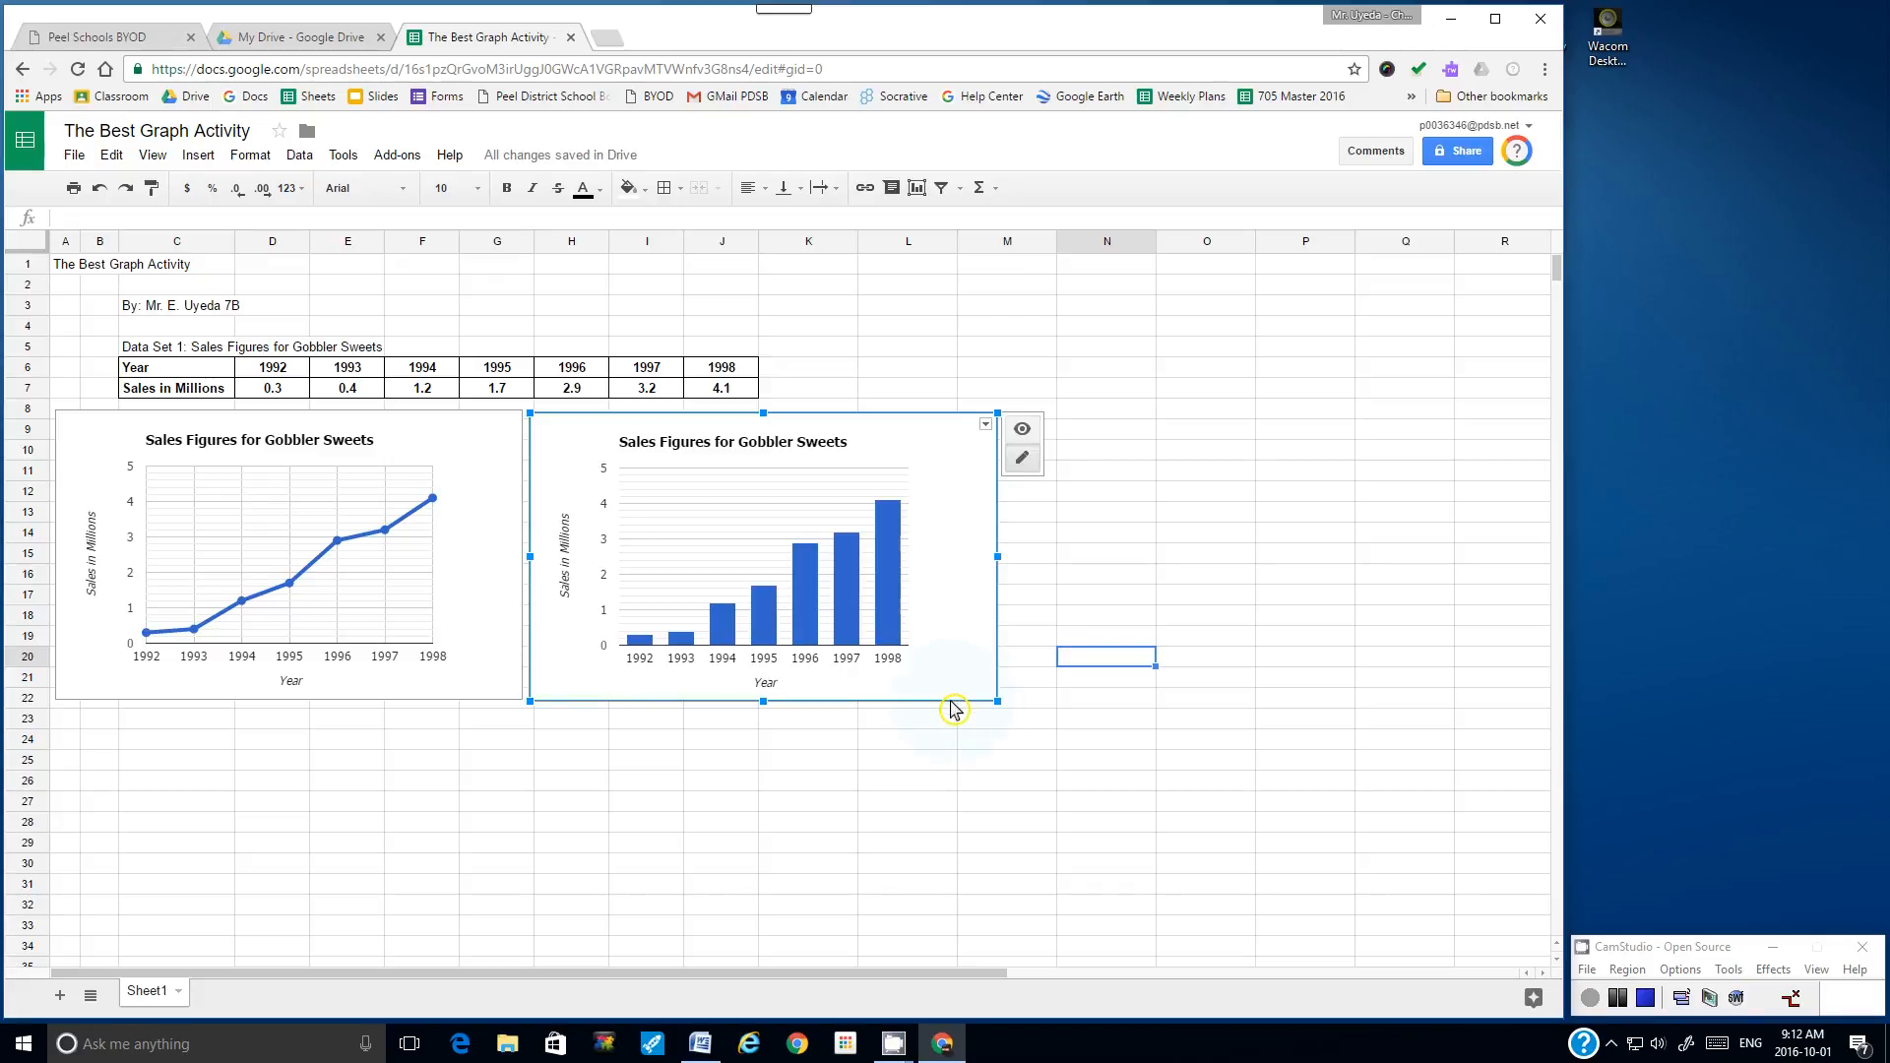
pyautogui.click(1156, 783)
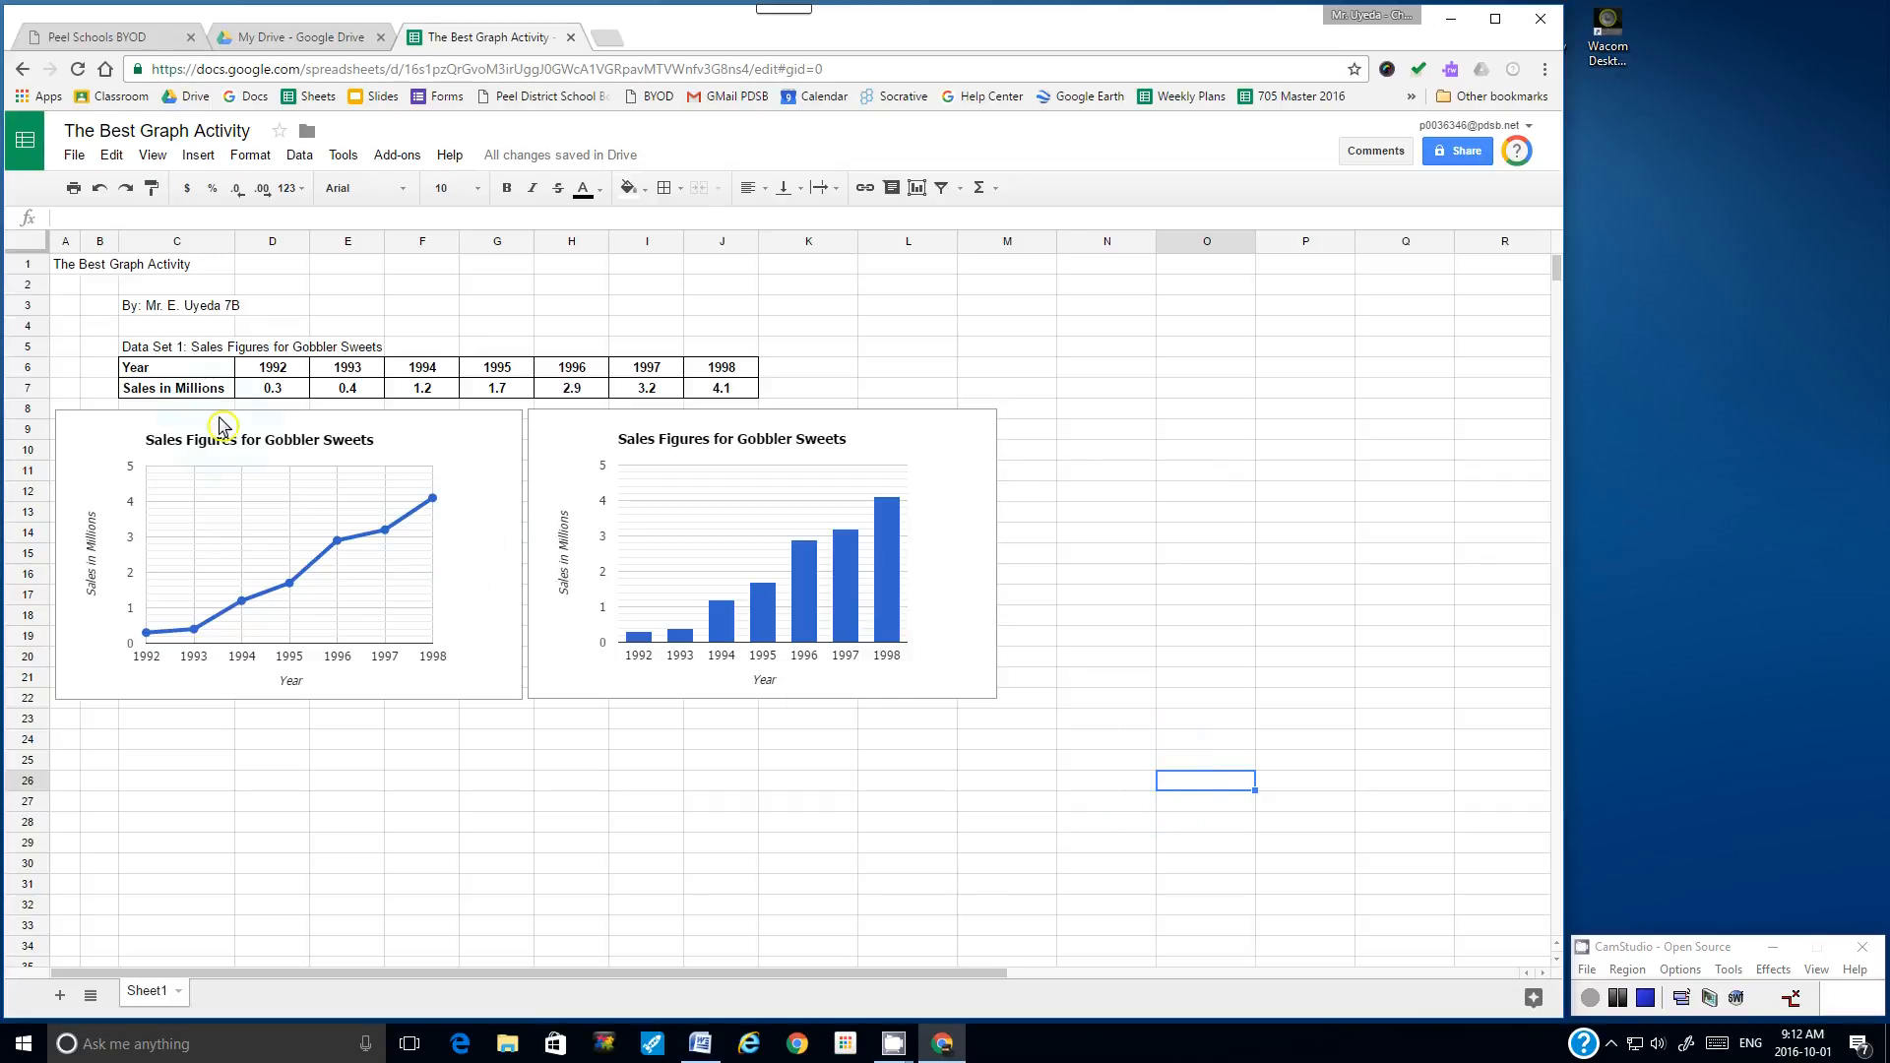
# - Start a third chart from the Data Set 1 range C6:J7 and choose the 3D pie chart type
pyautogui.moveTo(197, 372); pyautogui.dragTo(719, 392)
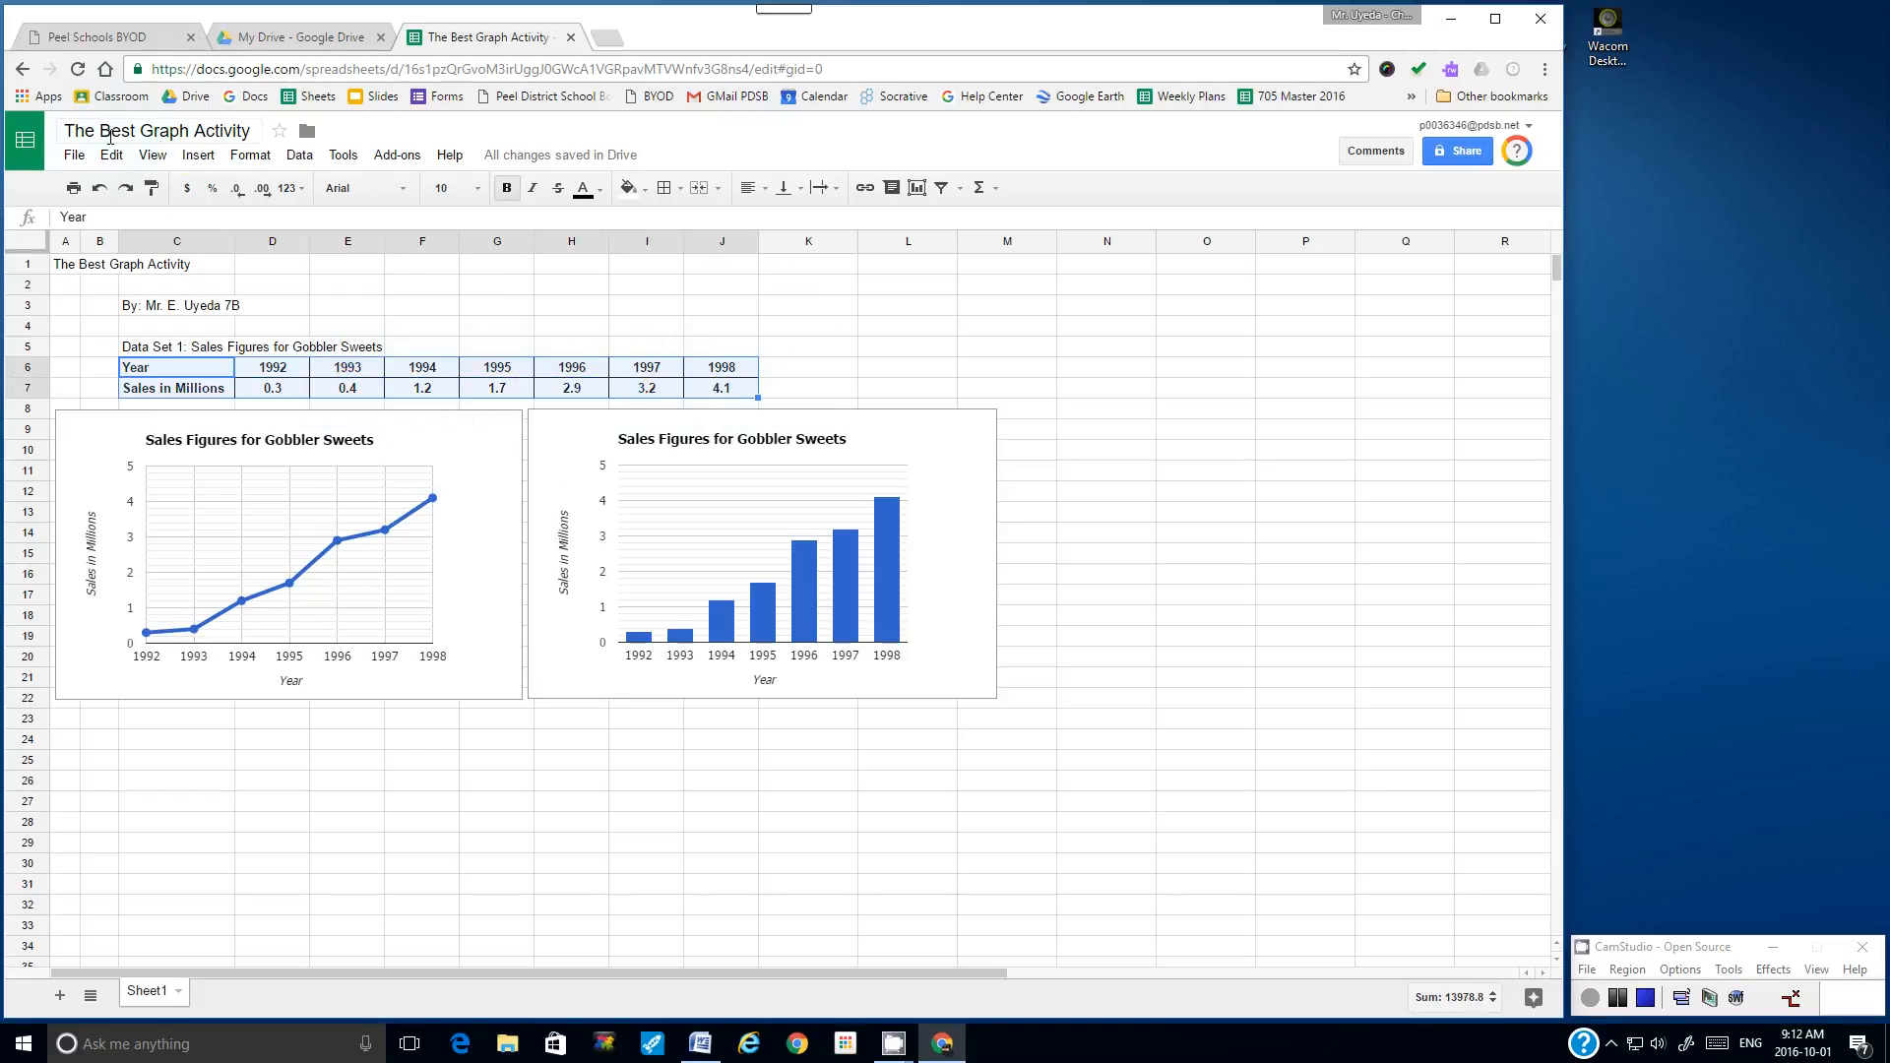
pyautogui.click(197, 158)
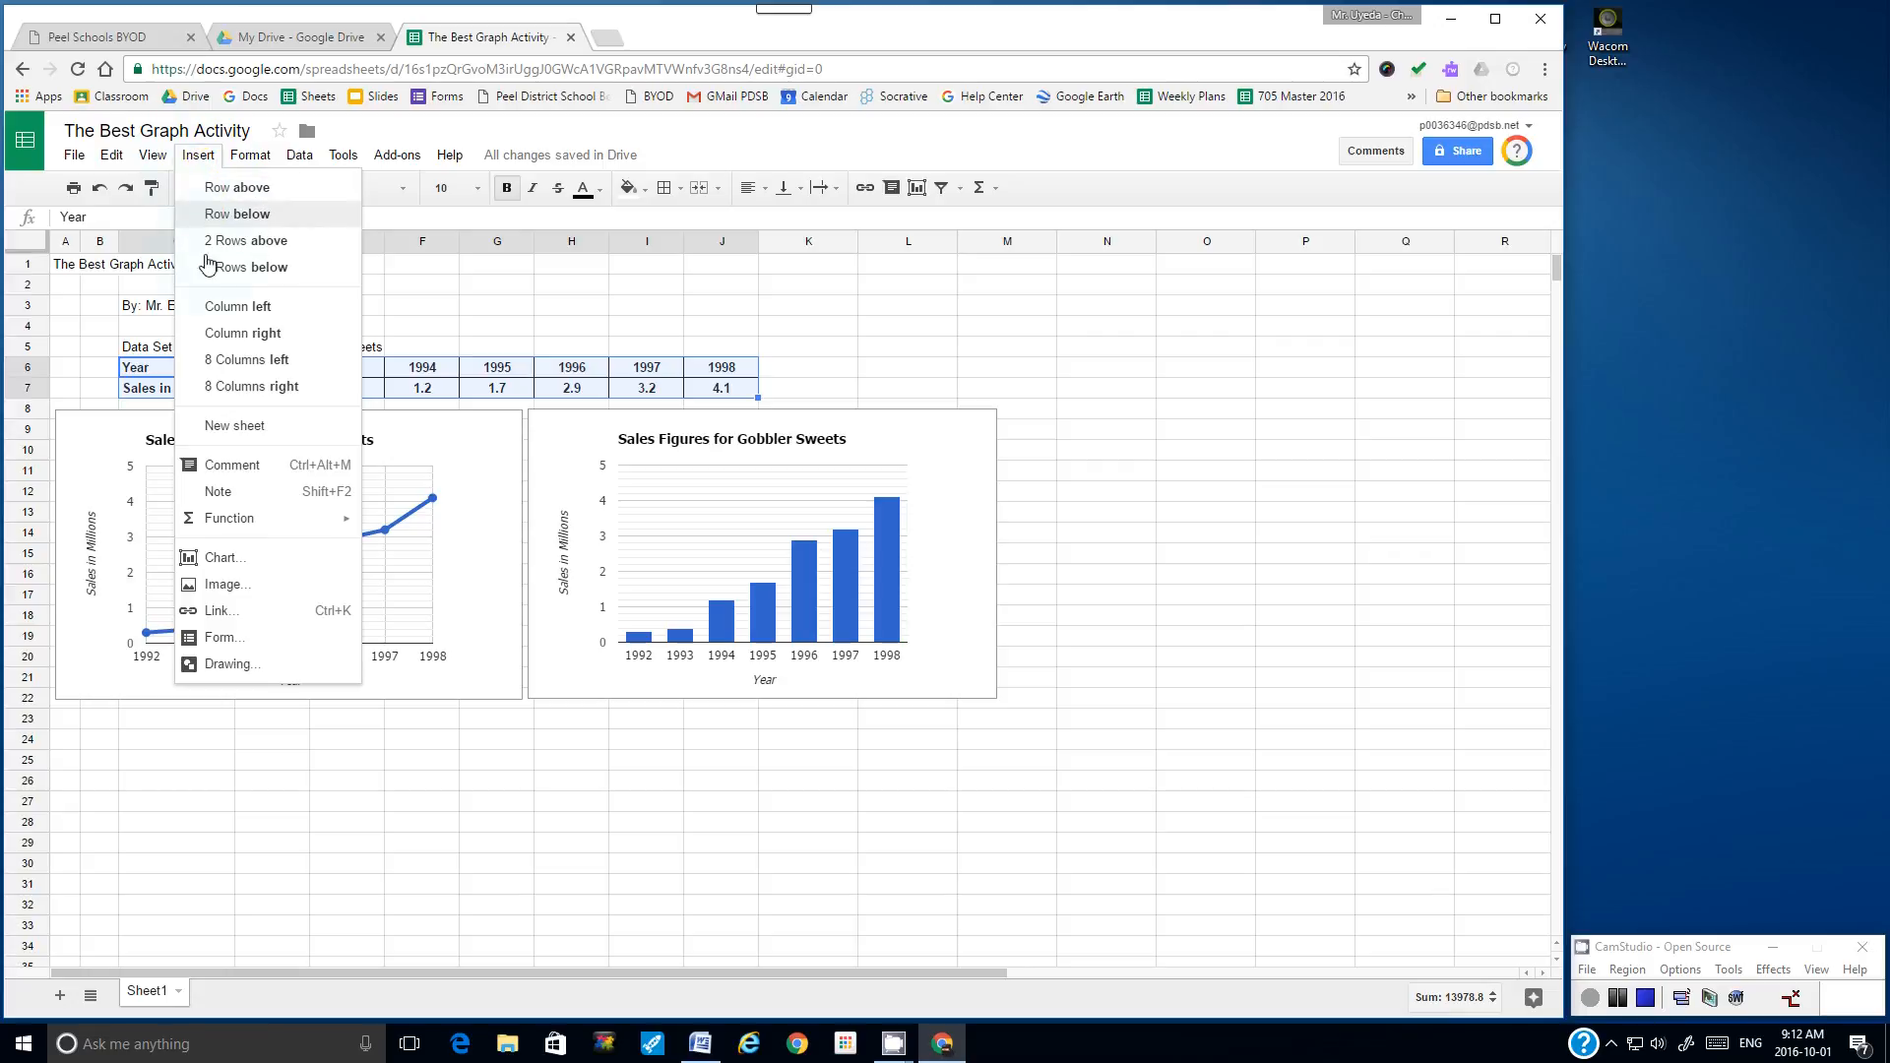
pyautogui.click(229, 559)
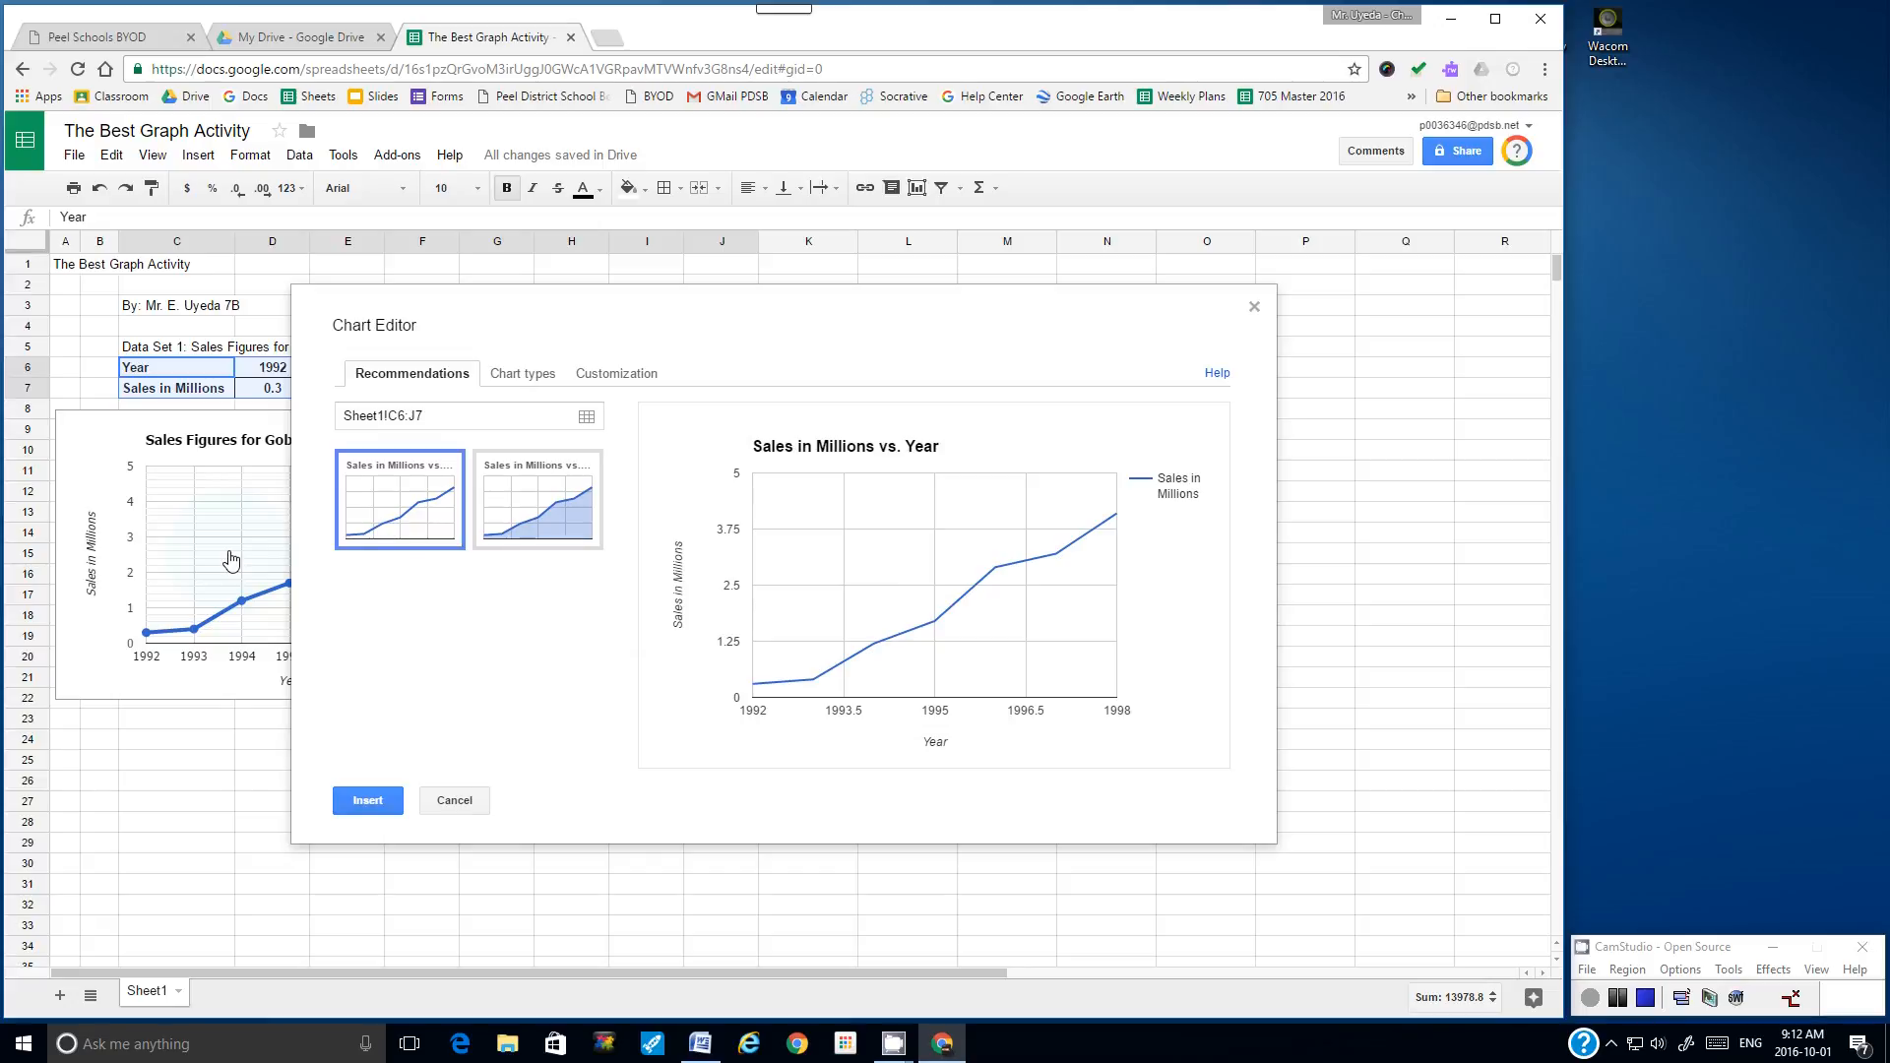
pyautogui.click(529, 384)
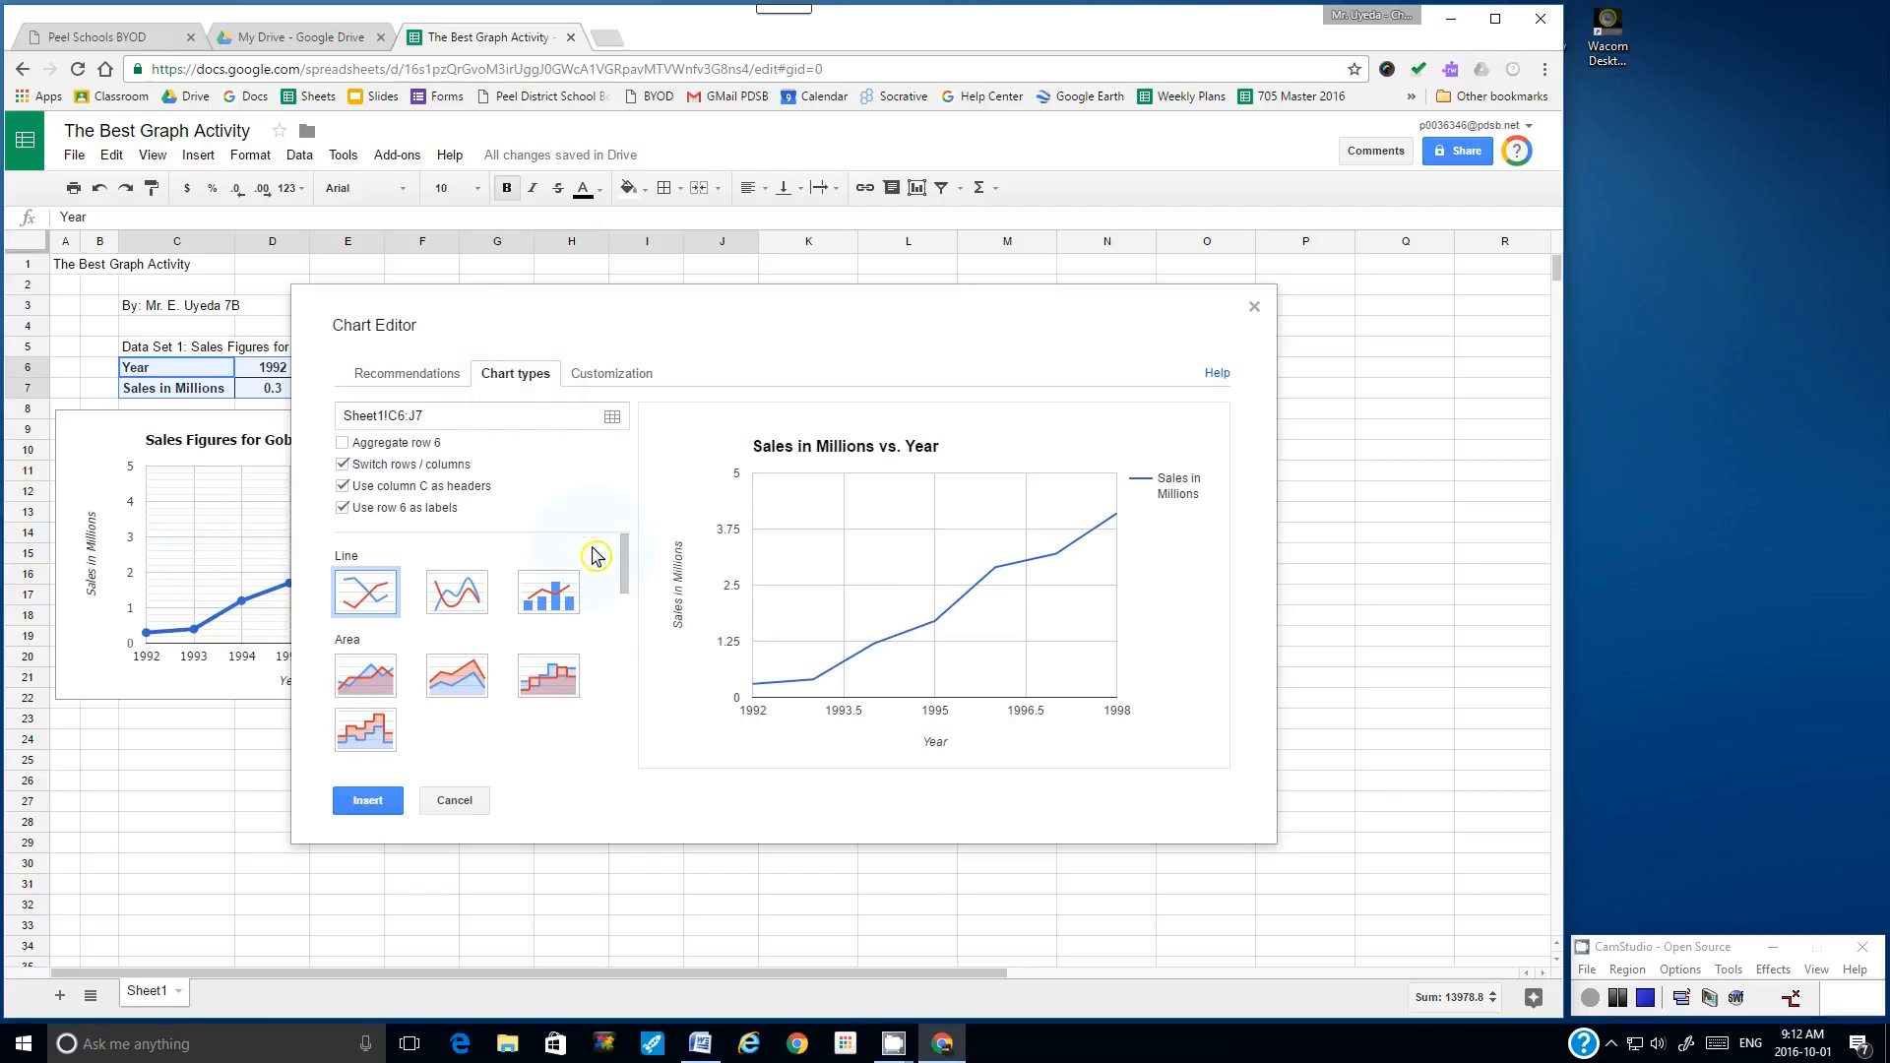
pyautogui.moveTo(624, 552); pyautogui.dragTo(622, 631)
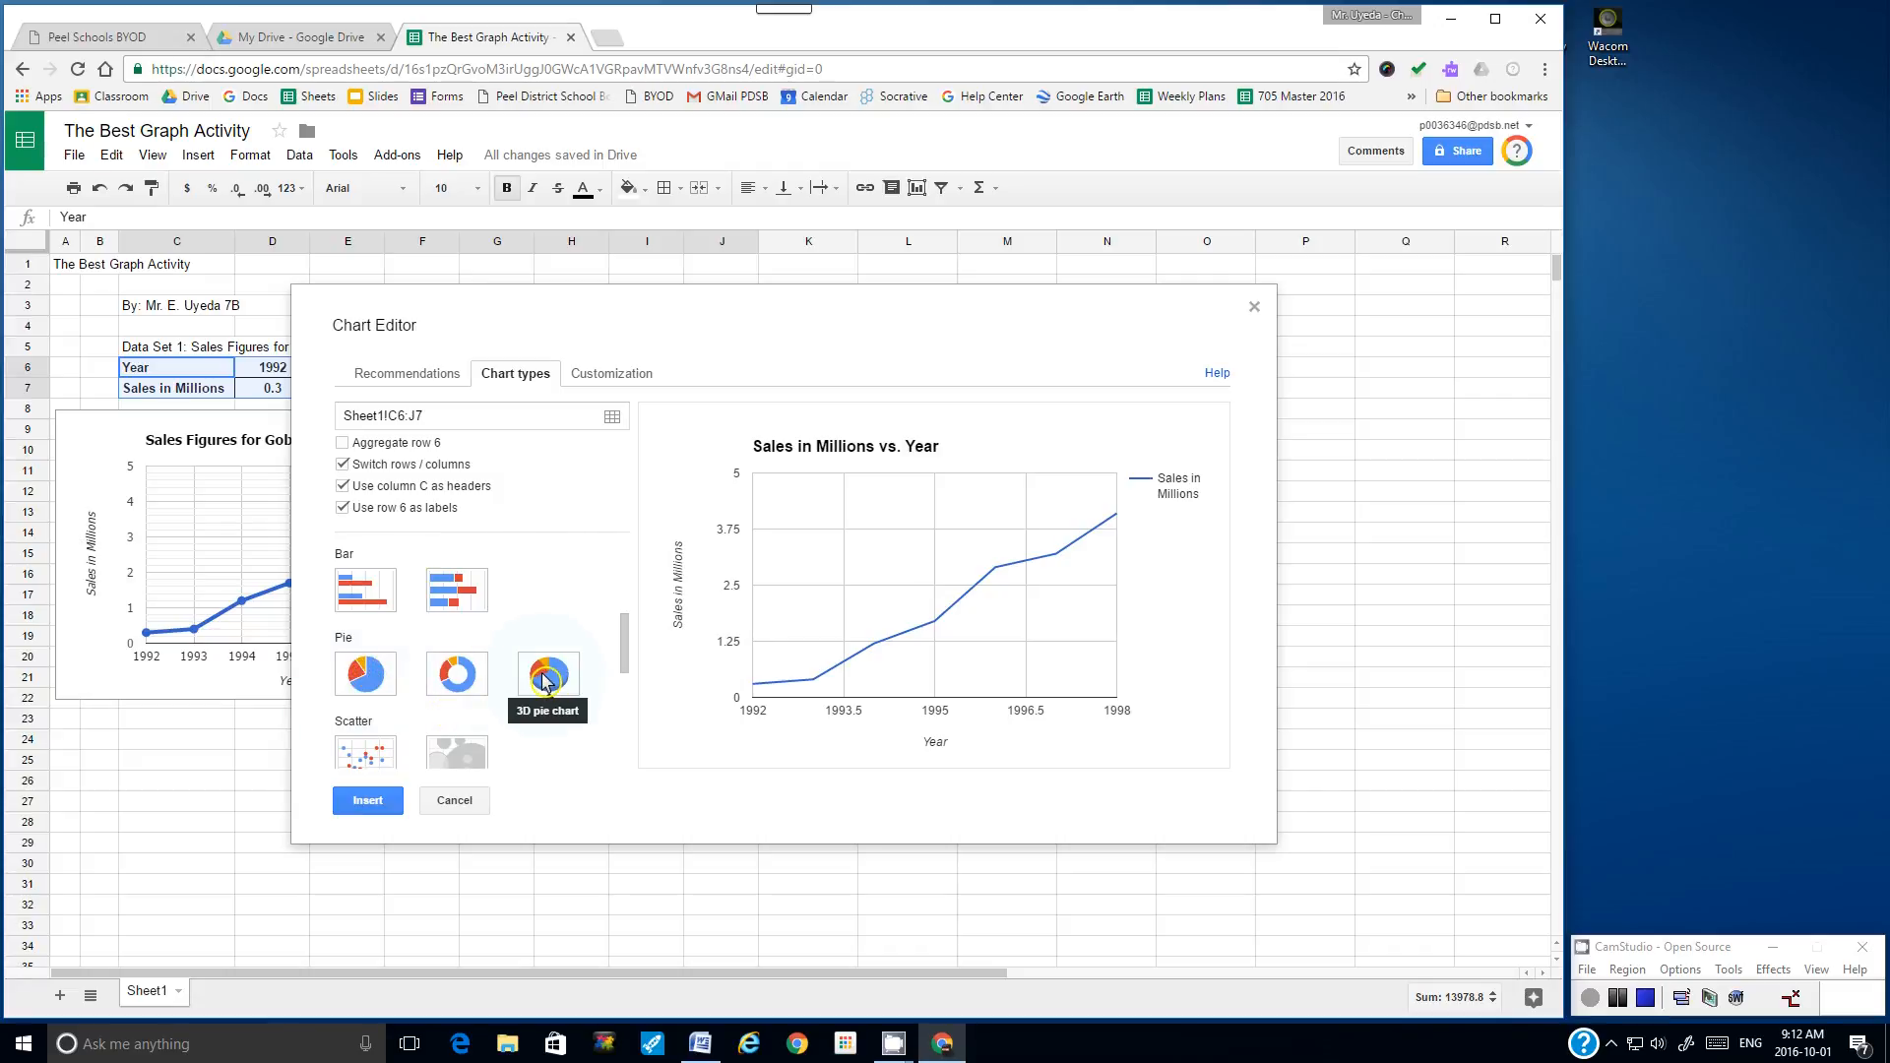
pyautogui.moveTo(622, 655)
pyautogui.mouseDown()
pyautogui.moveTo(626, 561)
pyautogui.moveTo(626, 669)
pyautogui.mouseUp()
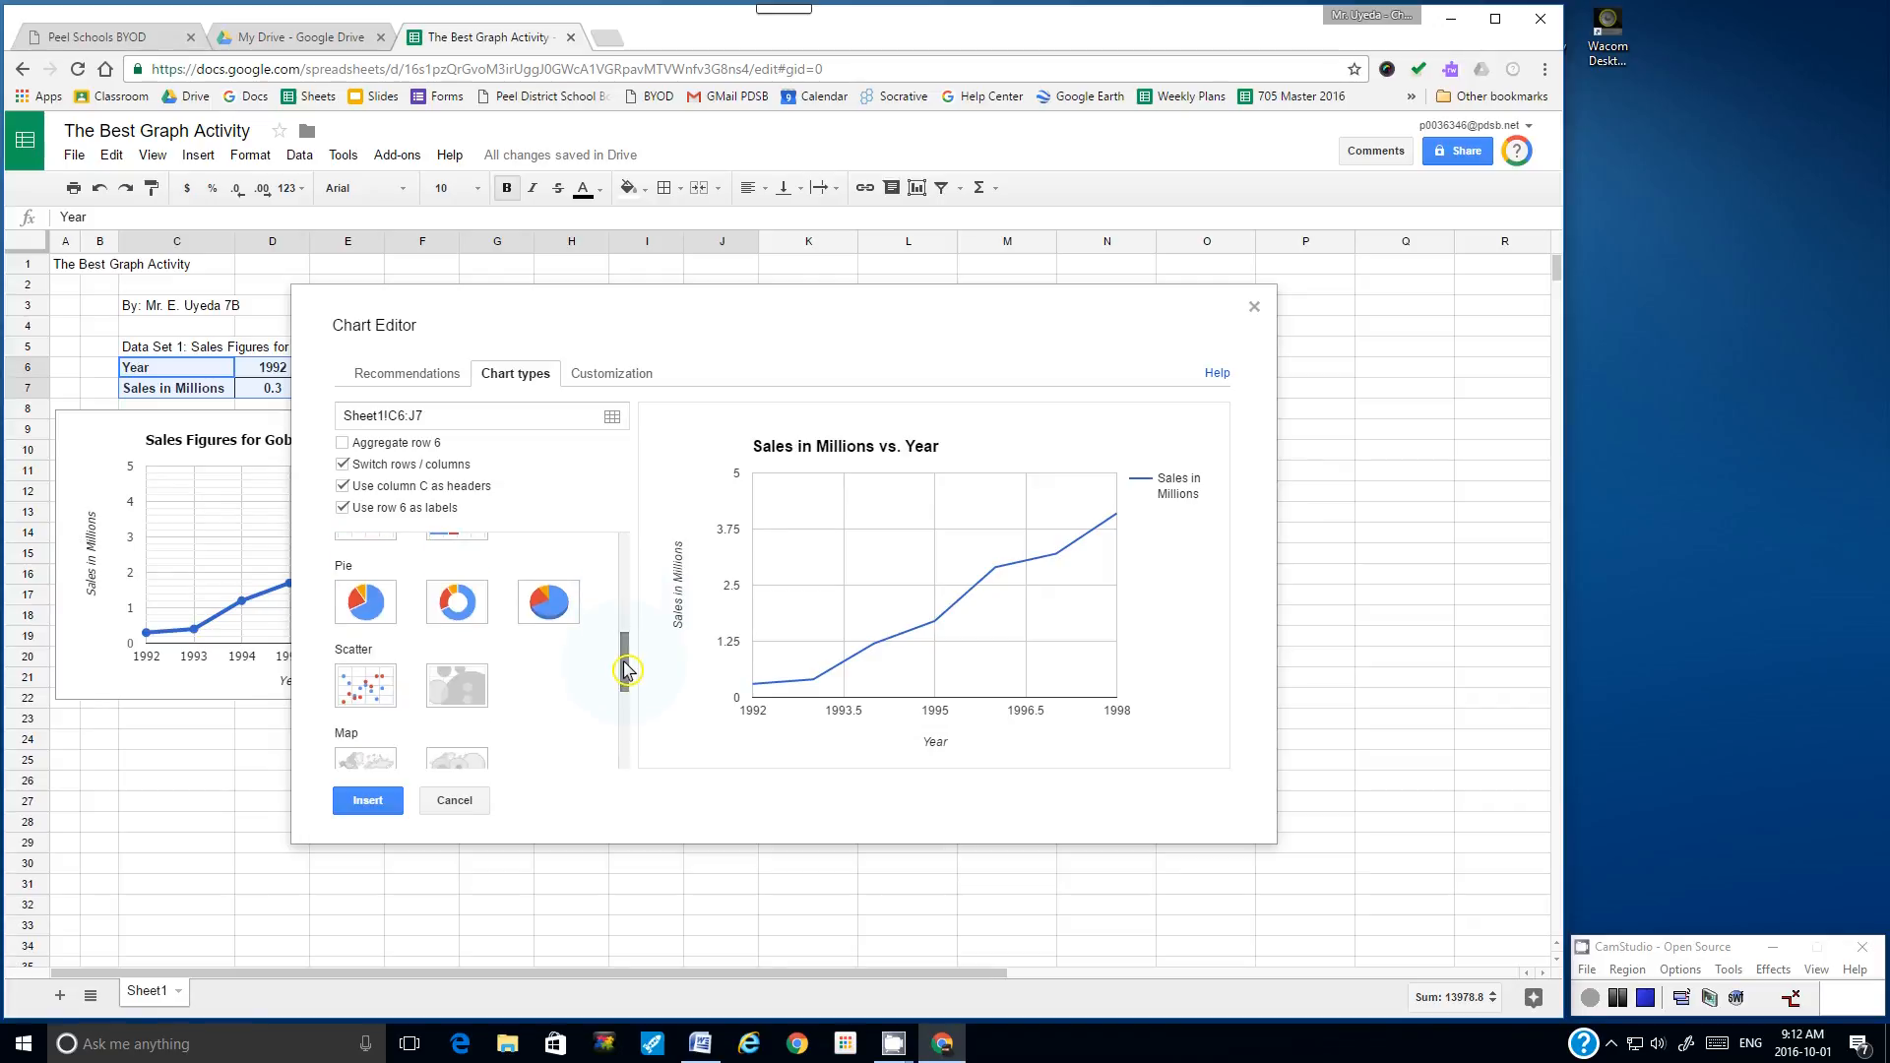
pyautogui.click(555, 614)
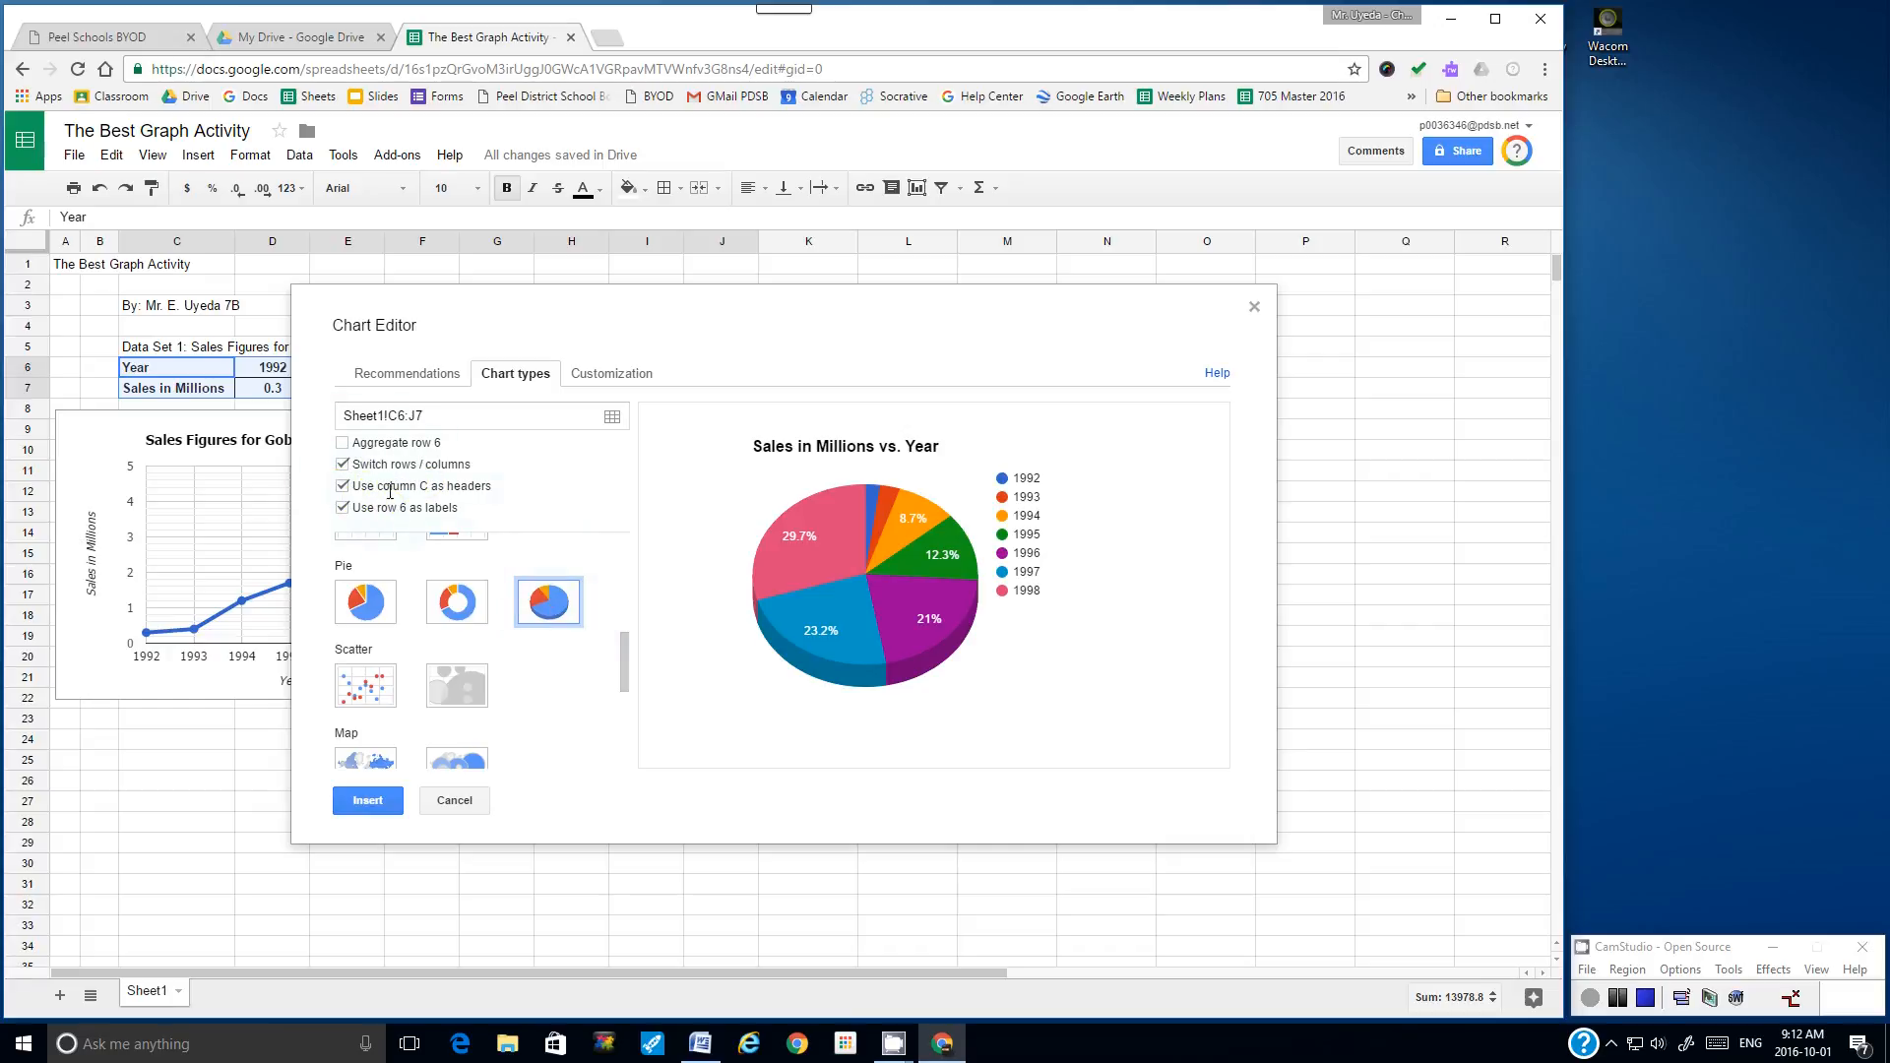
# - Title the pie chart "Sales Figures for Gobbler Sweets"
pyautogui.click(604, 378)
pyautogui.moveTo(522, 498); pyautogui.dragTo(323, 498)
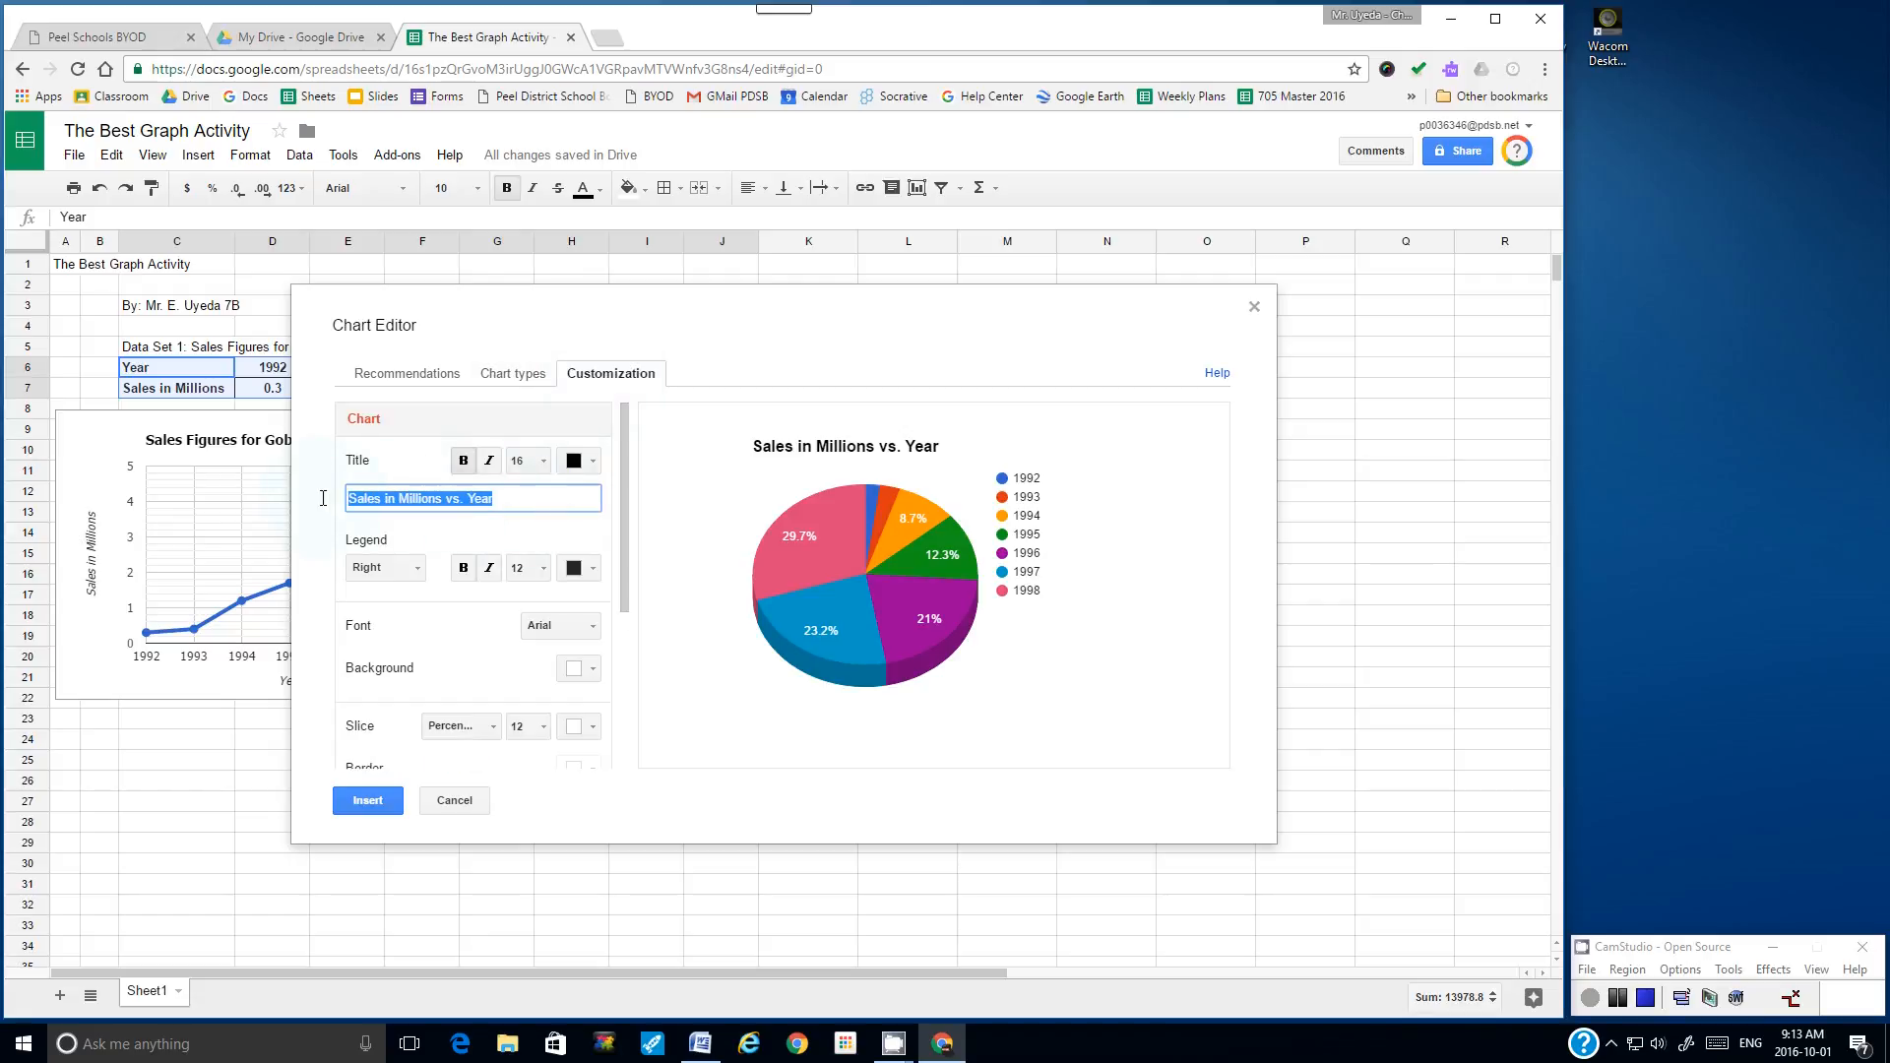
pyautogui.write('Sales Figures for Gobbler Sweets')
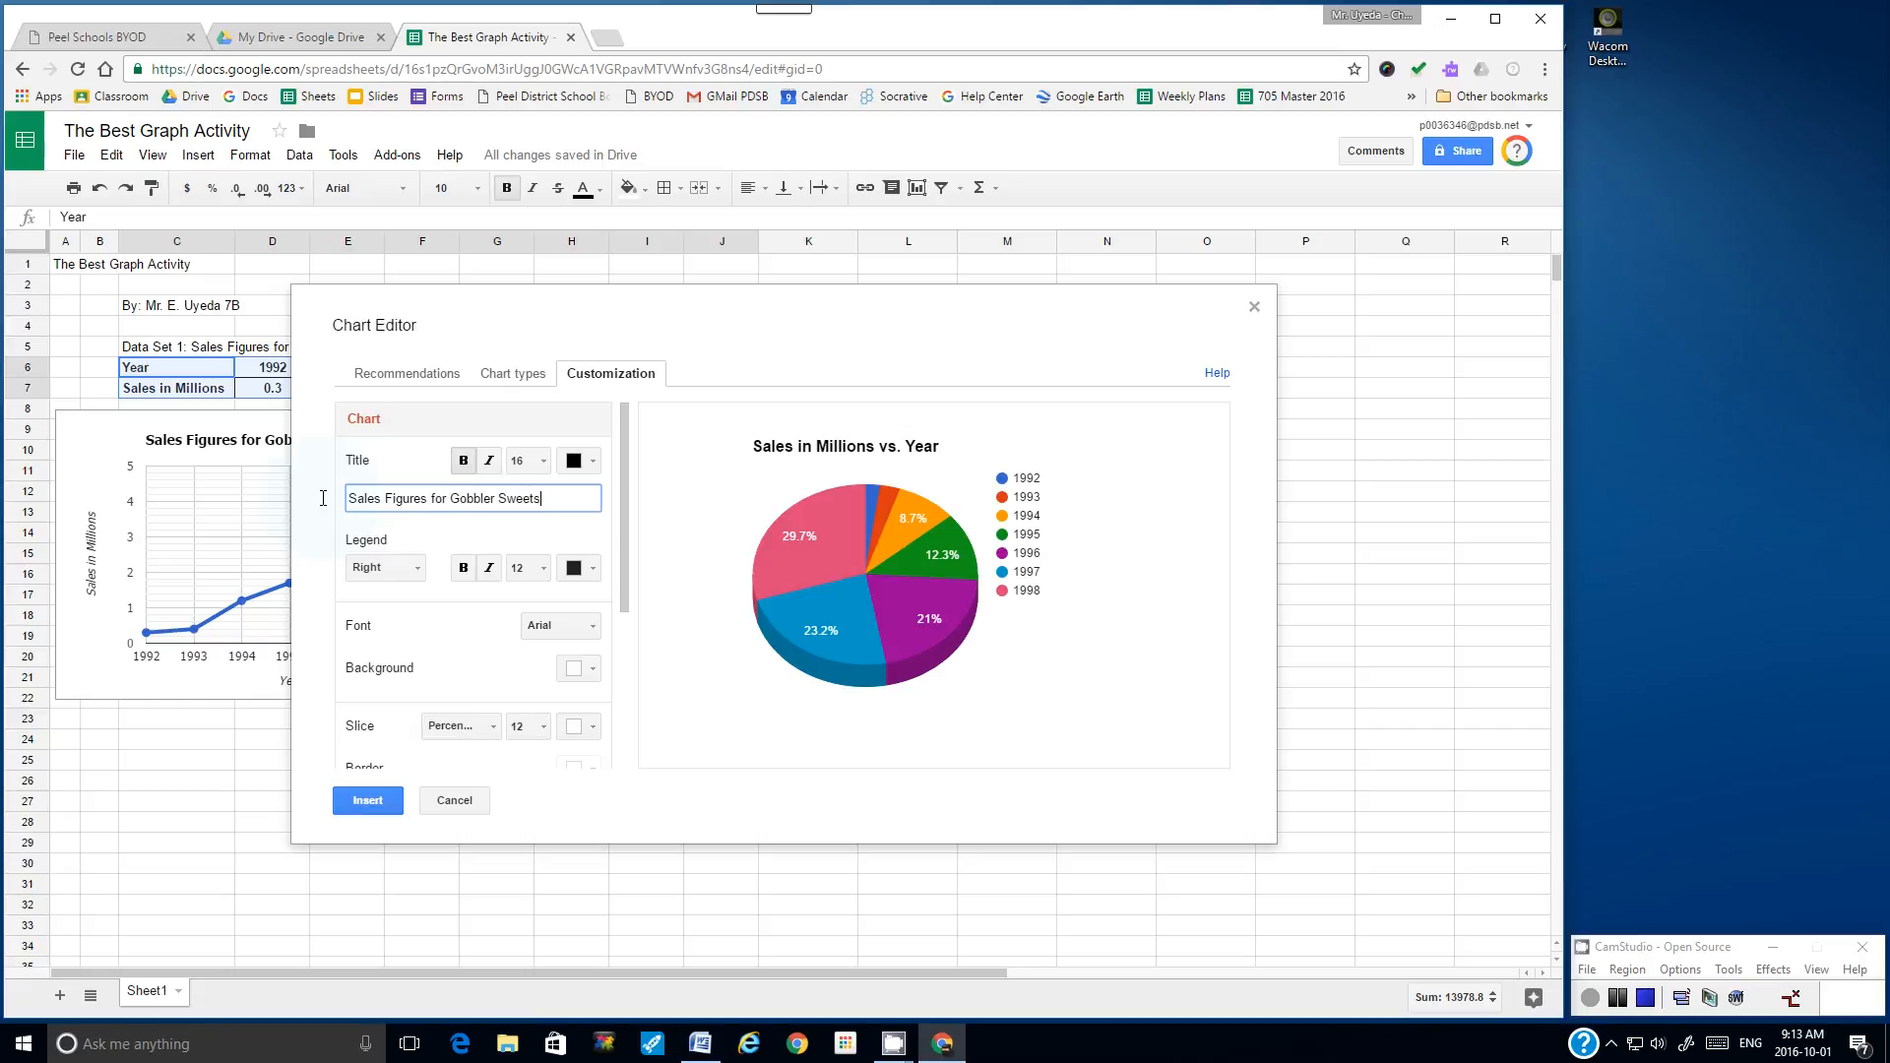
# - Set the font size of the pie chart's title to 14
pyautogui.click(521, 460)
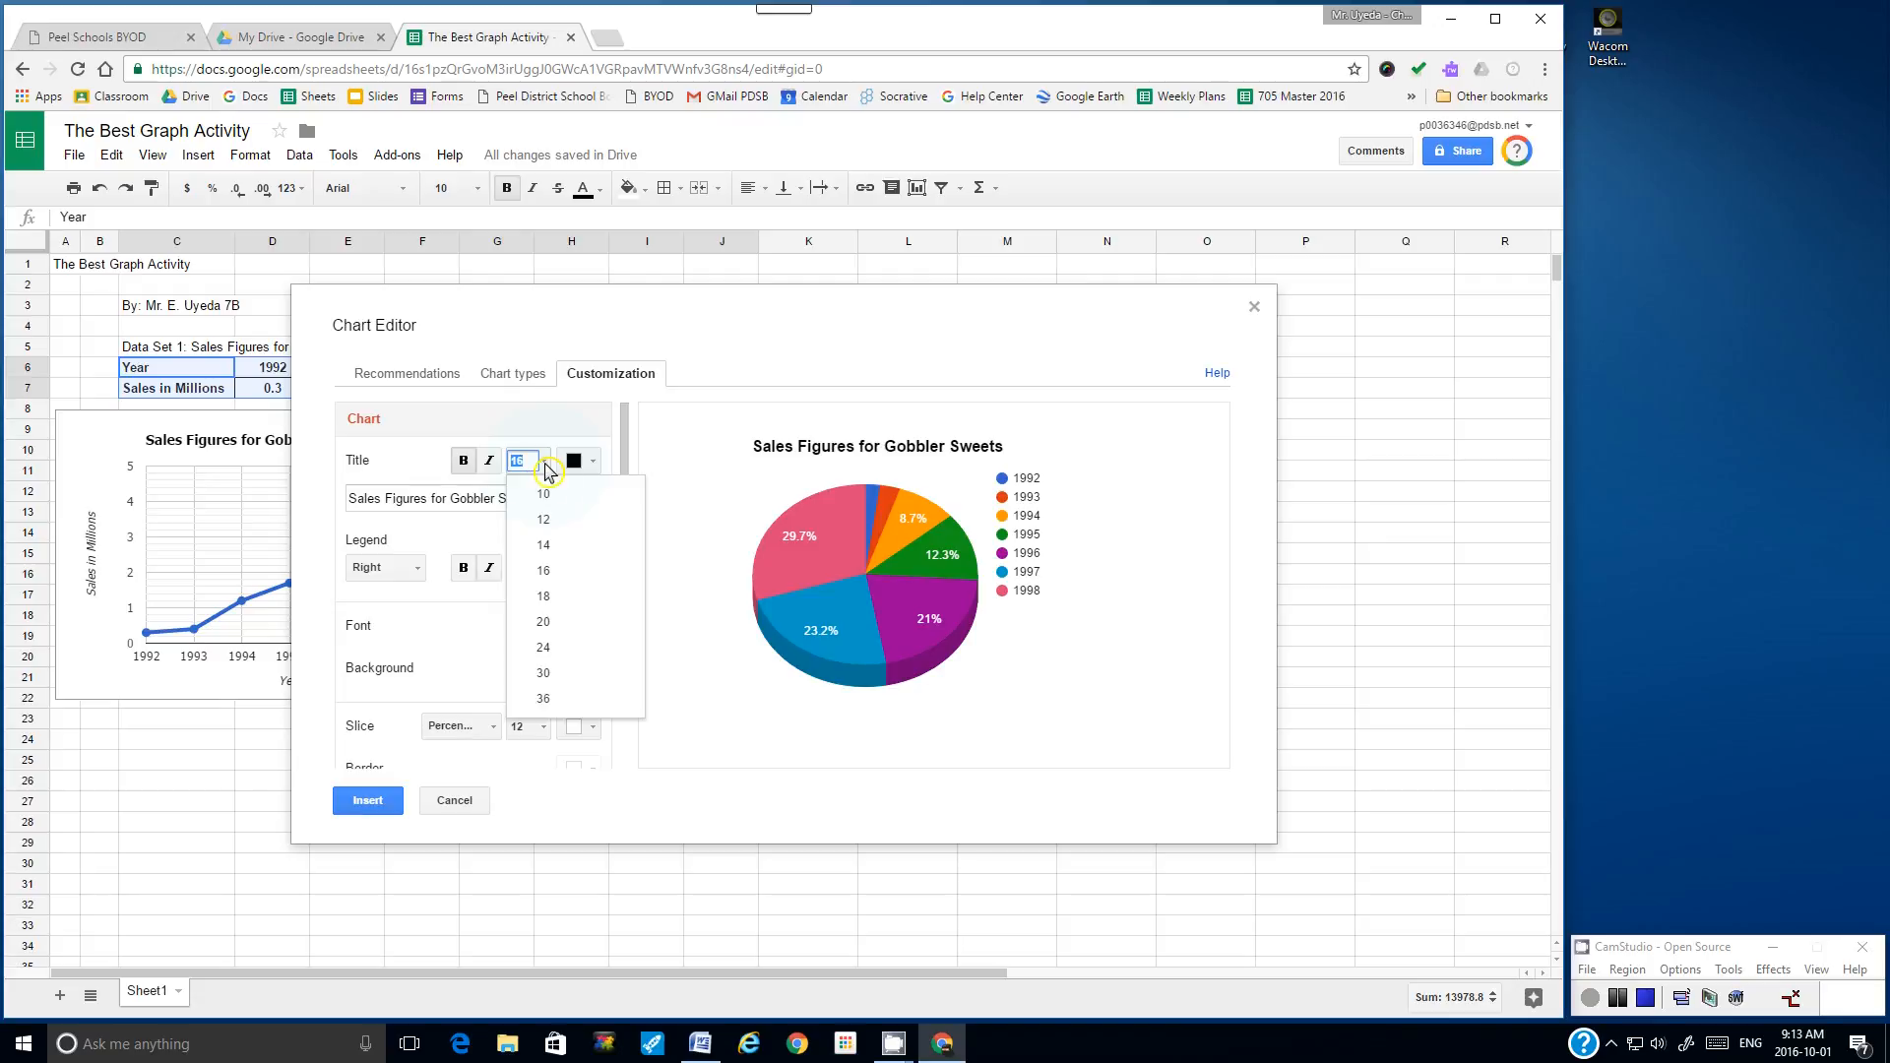
pyautogui.click(548, 548)
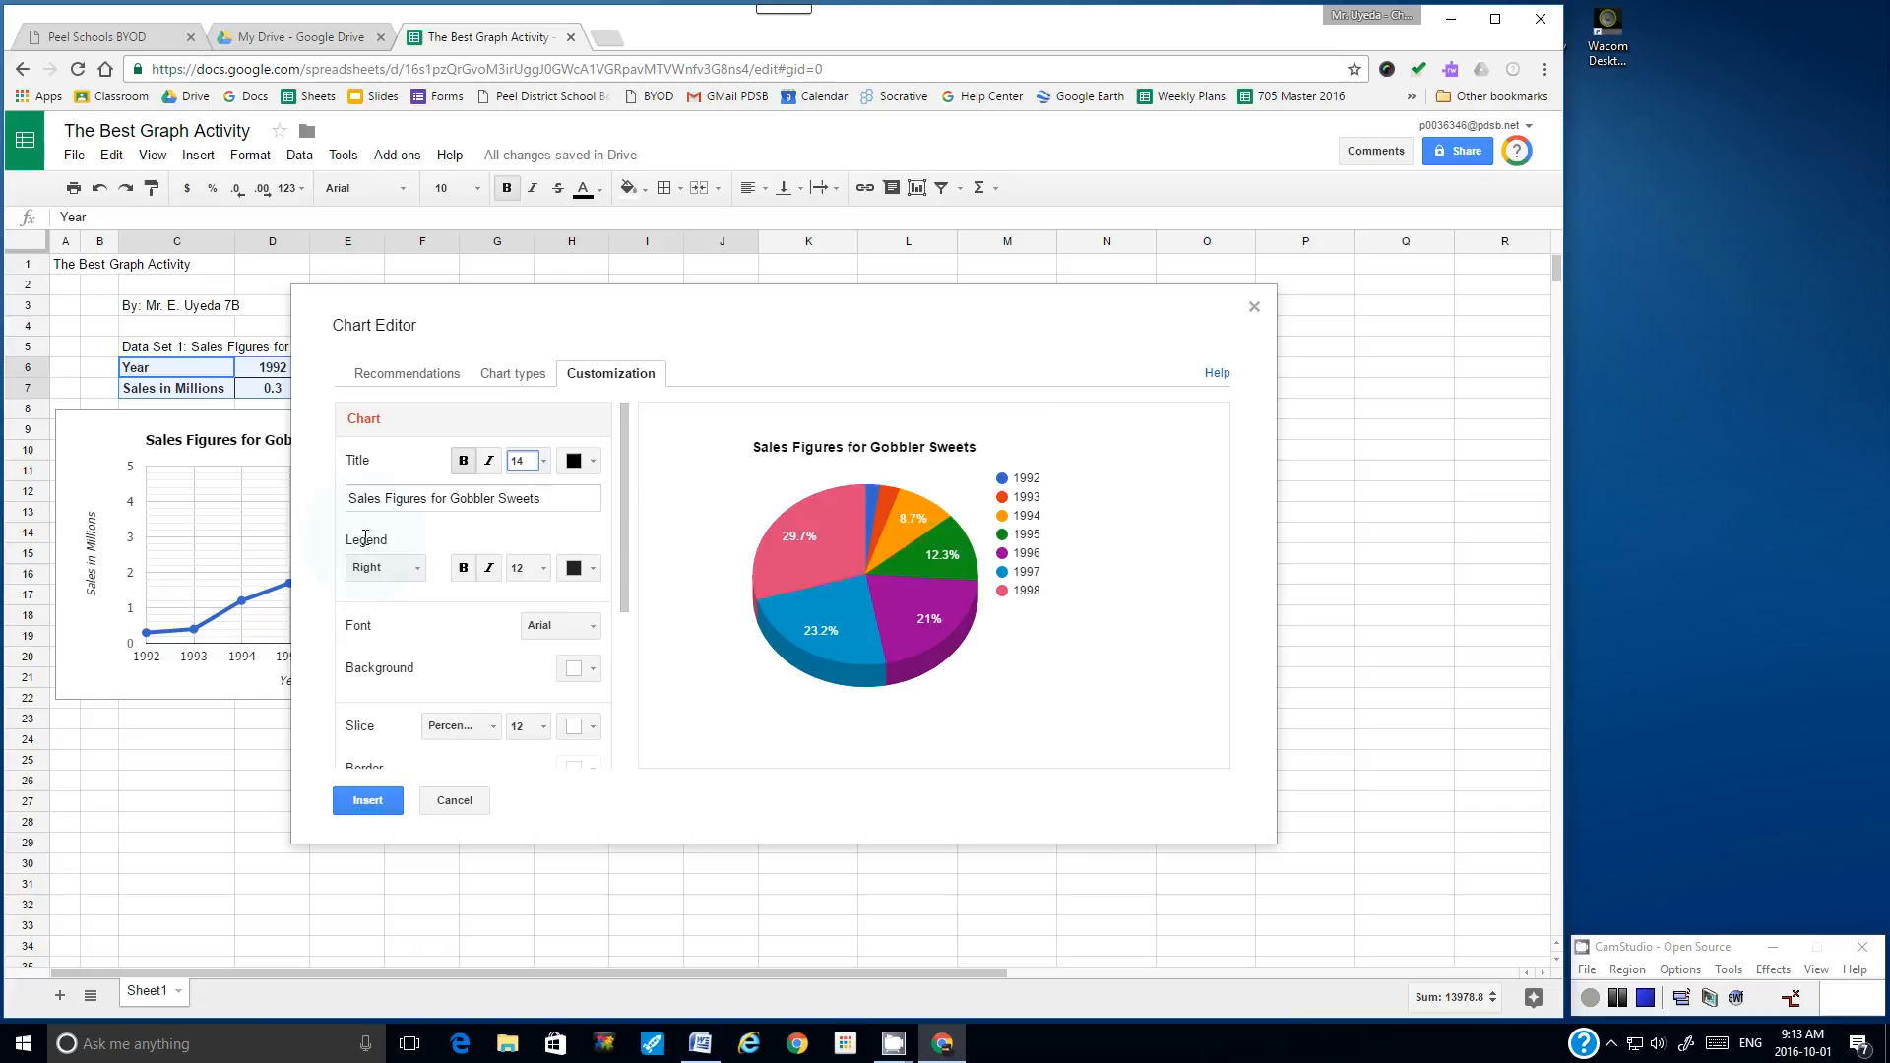
# - Try the Top and Bottom legend positions for the pie chart and restore the legend to Right
pyautogui.click(422, 572)
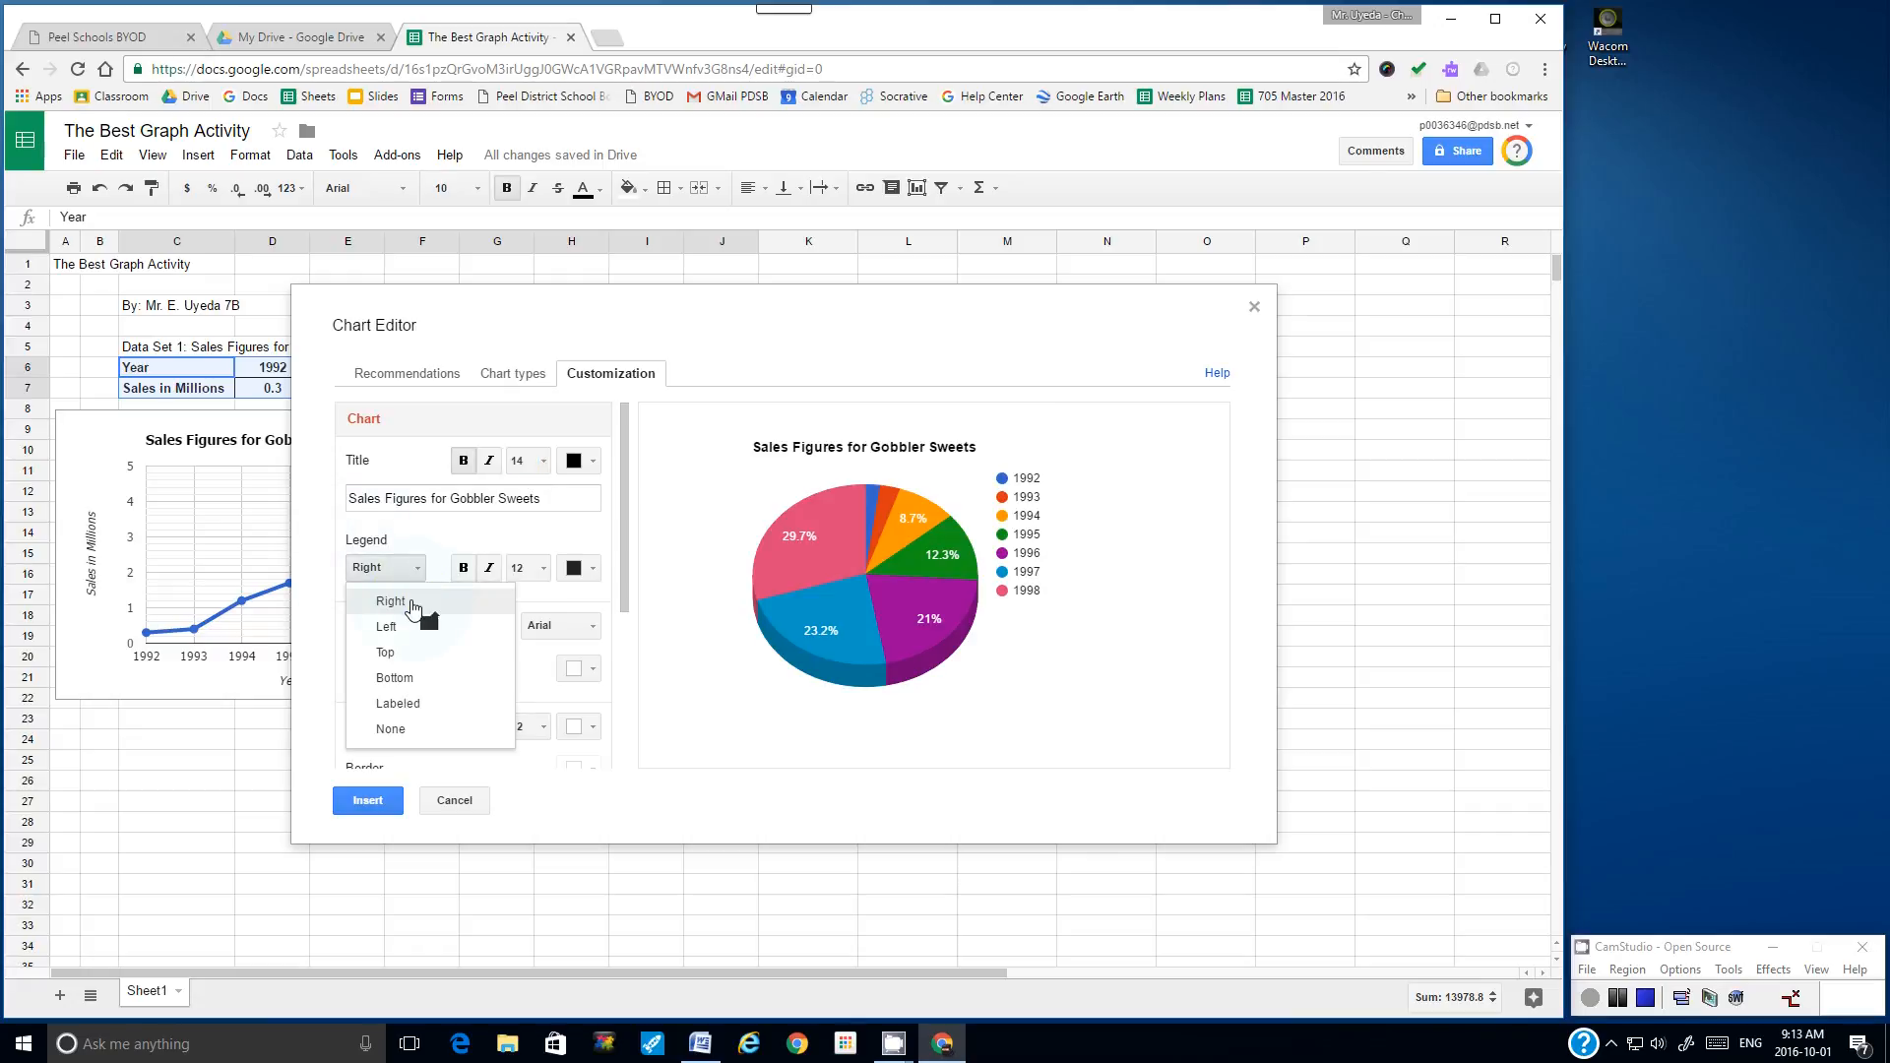
pyautogui.click(399, 654)
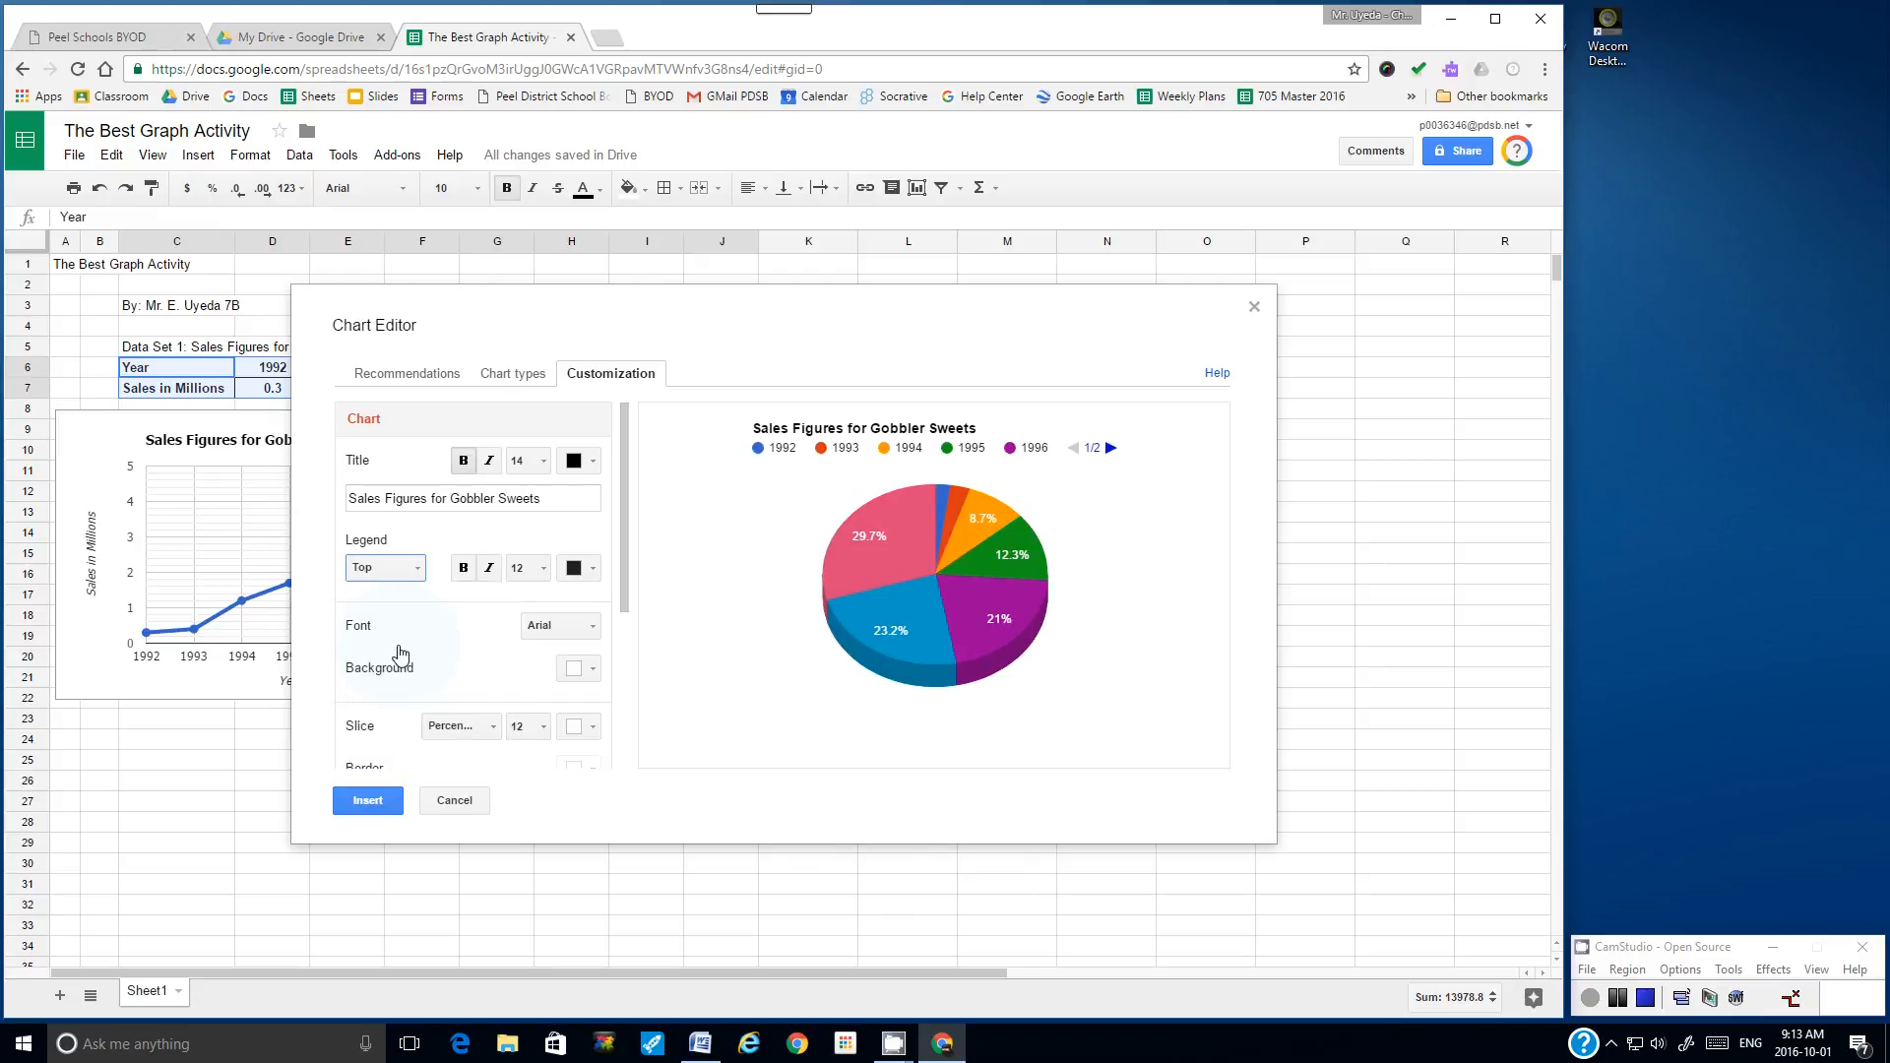
pyautogui.click(417, 569)
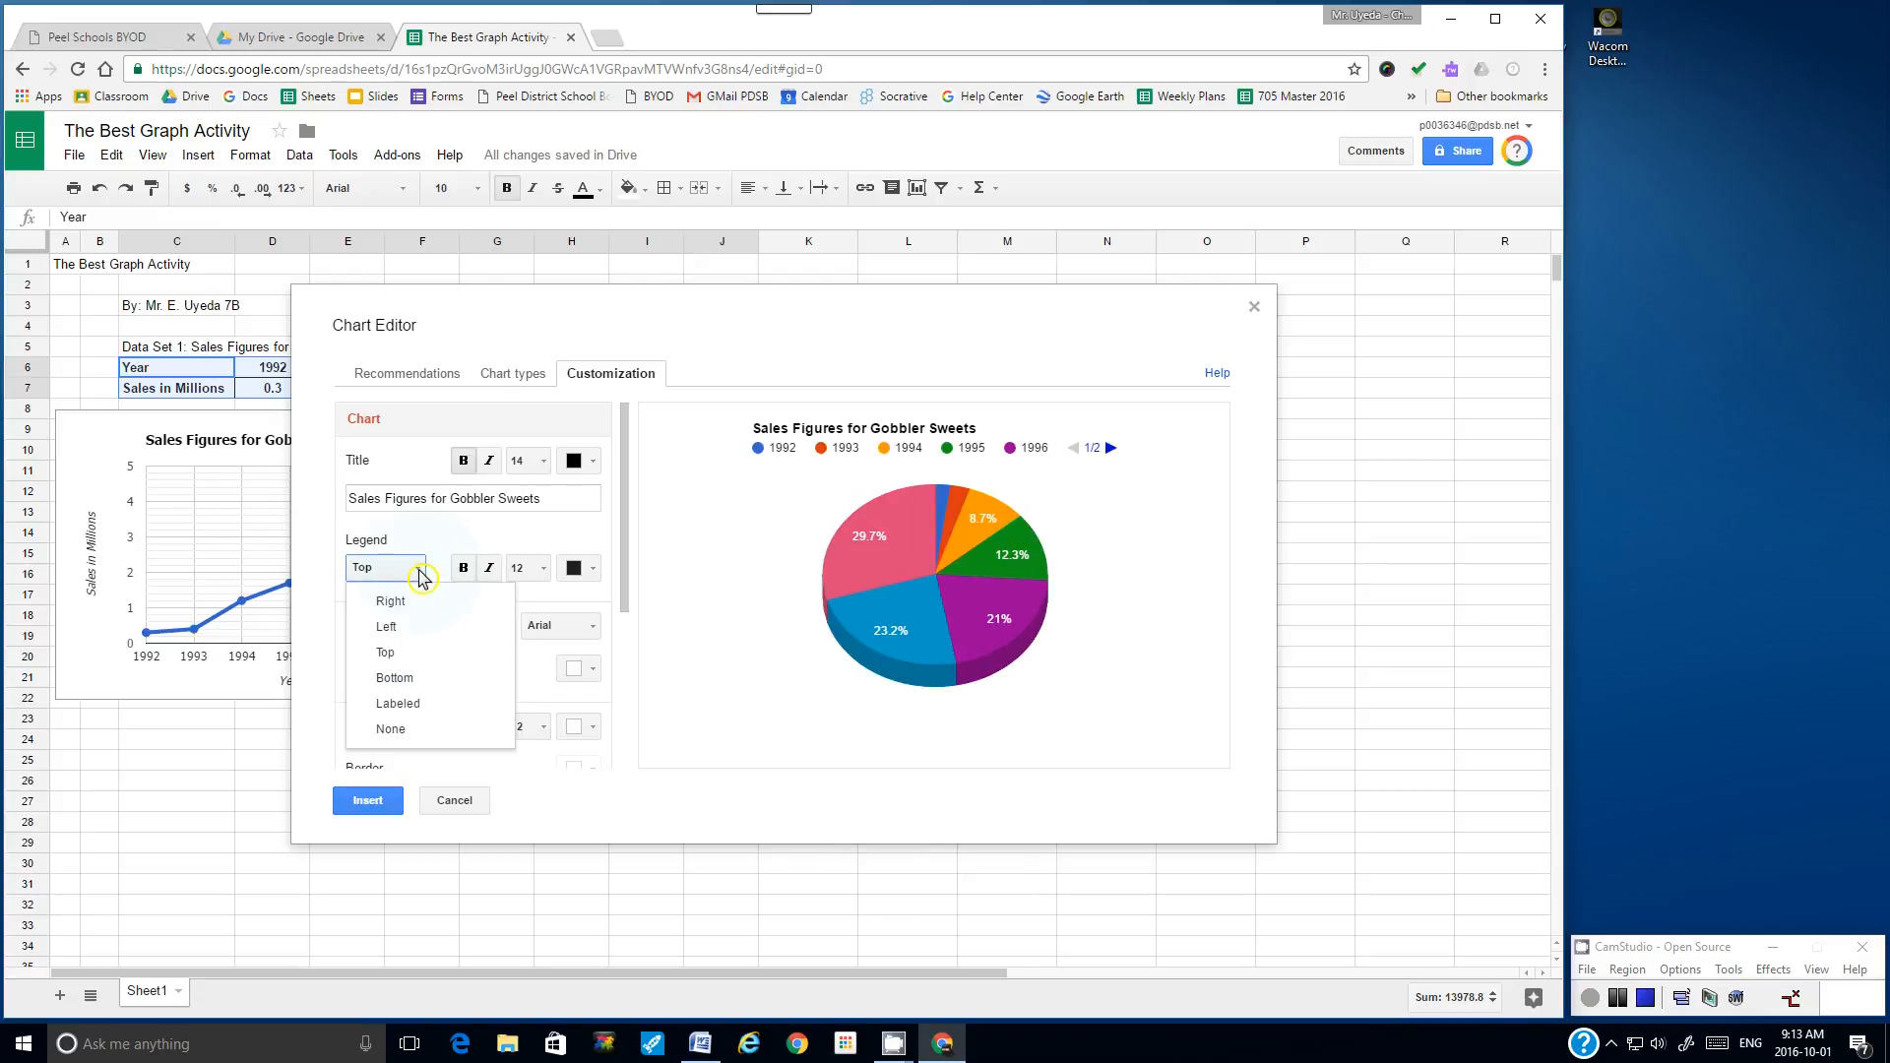
pyautogui.click(408, 681)
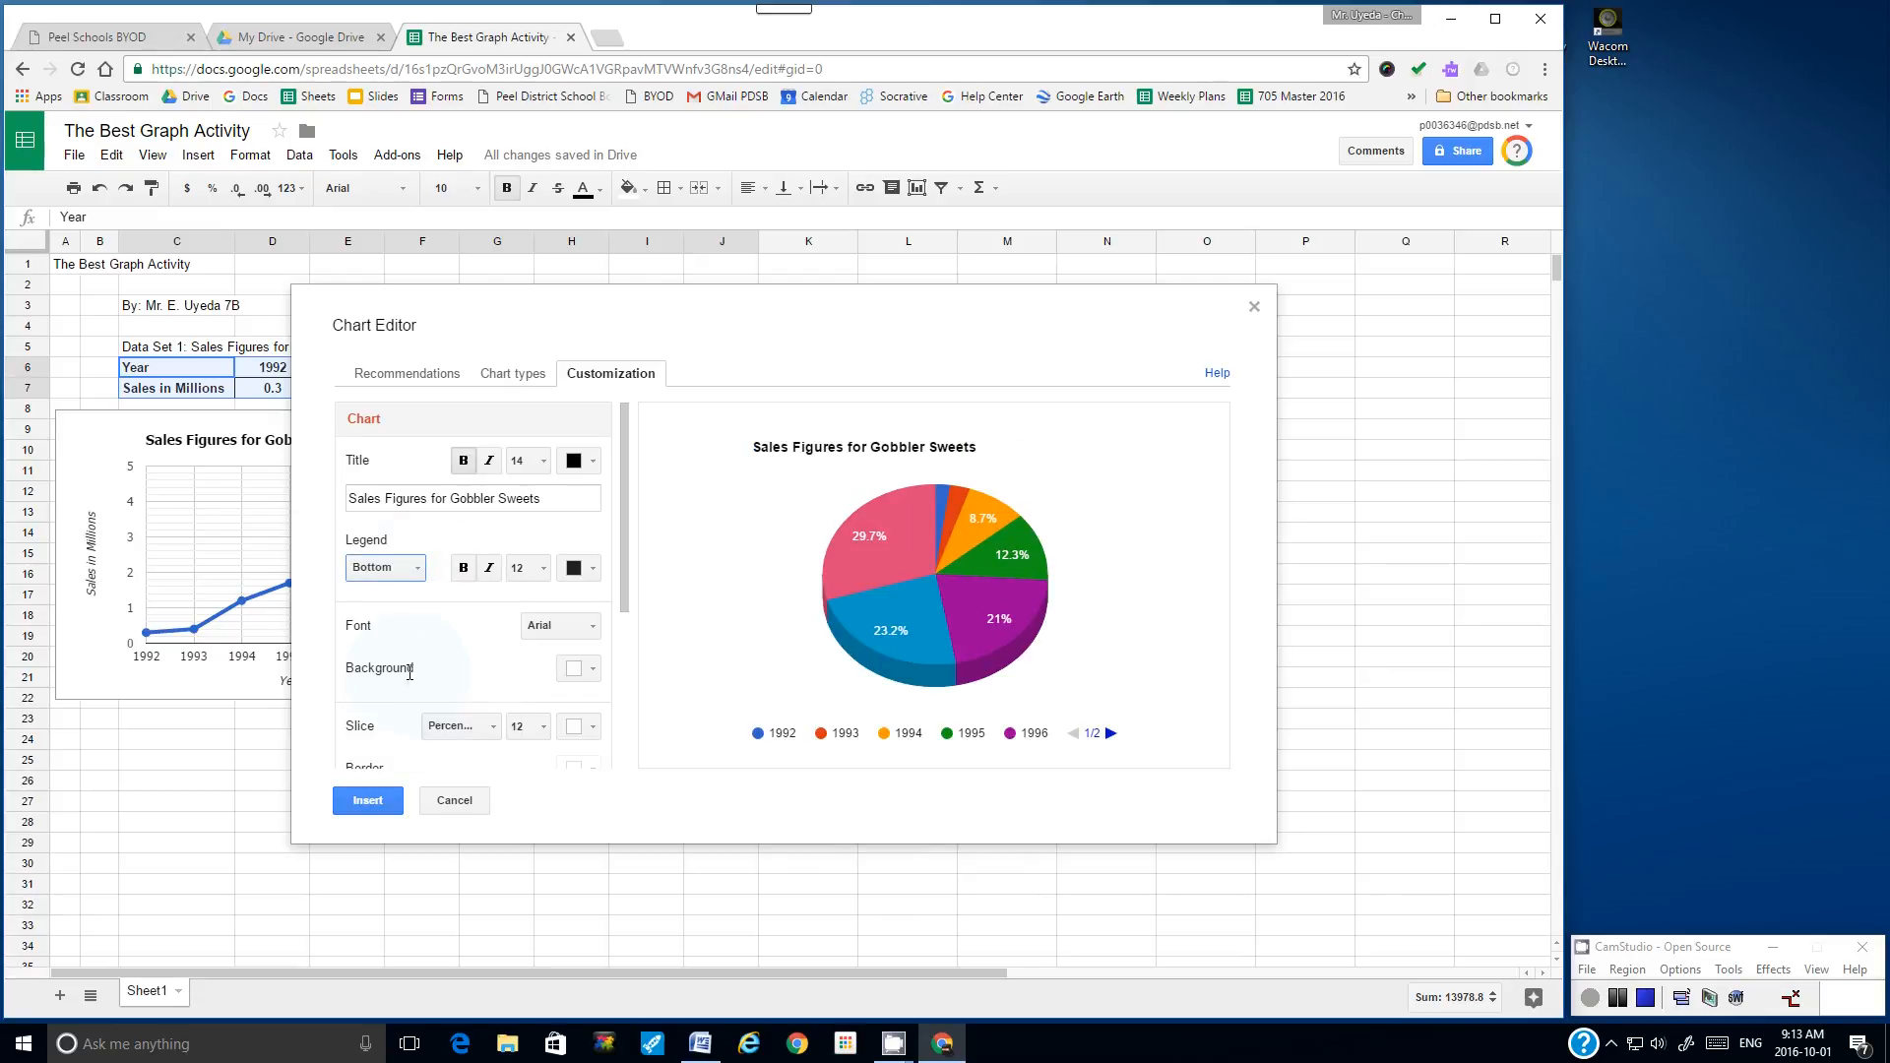
pyautogui.click(422, 566)
pyautogui.click(425, 612)
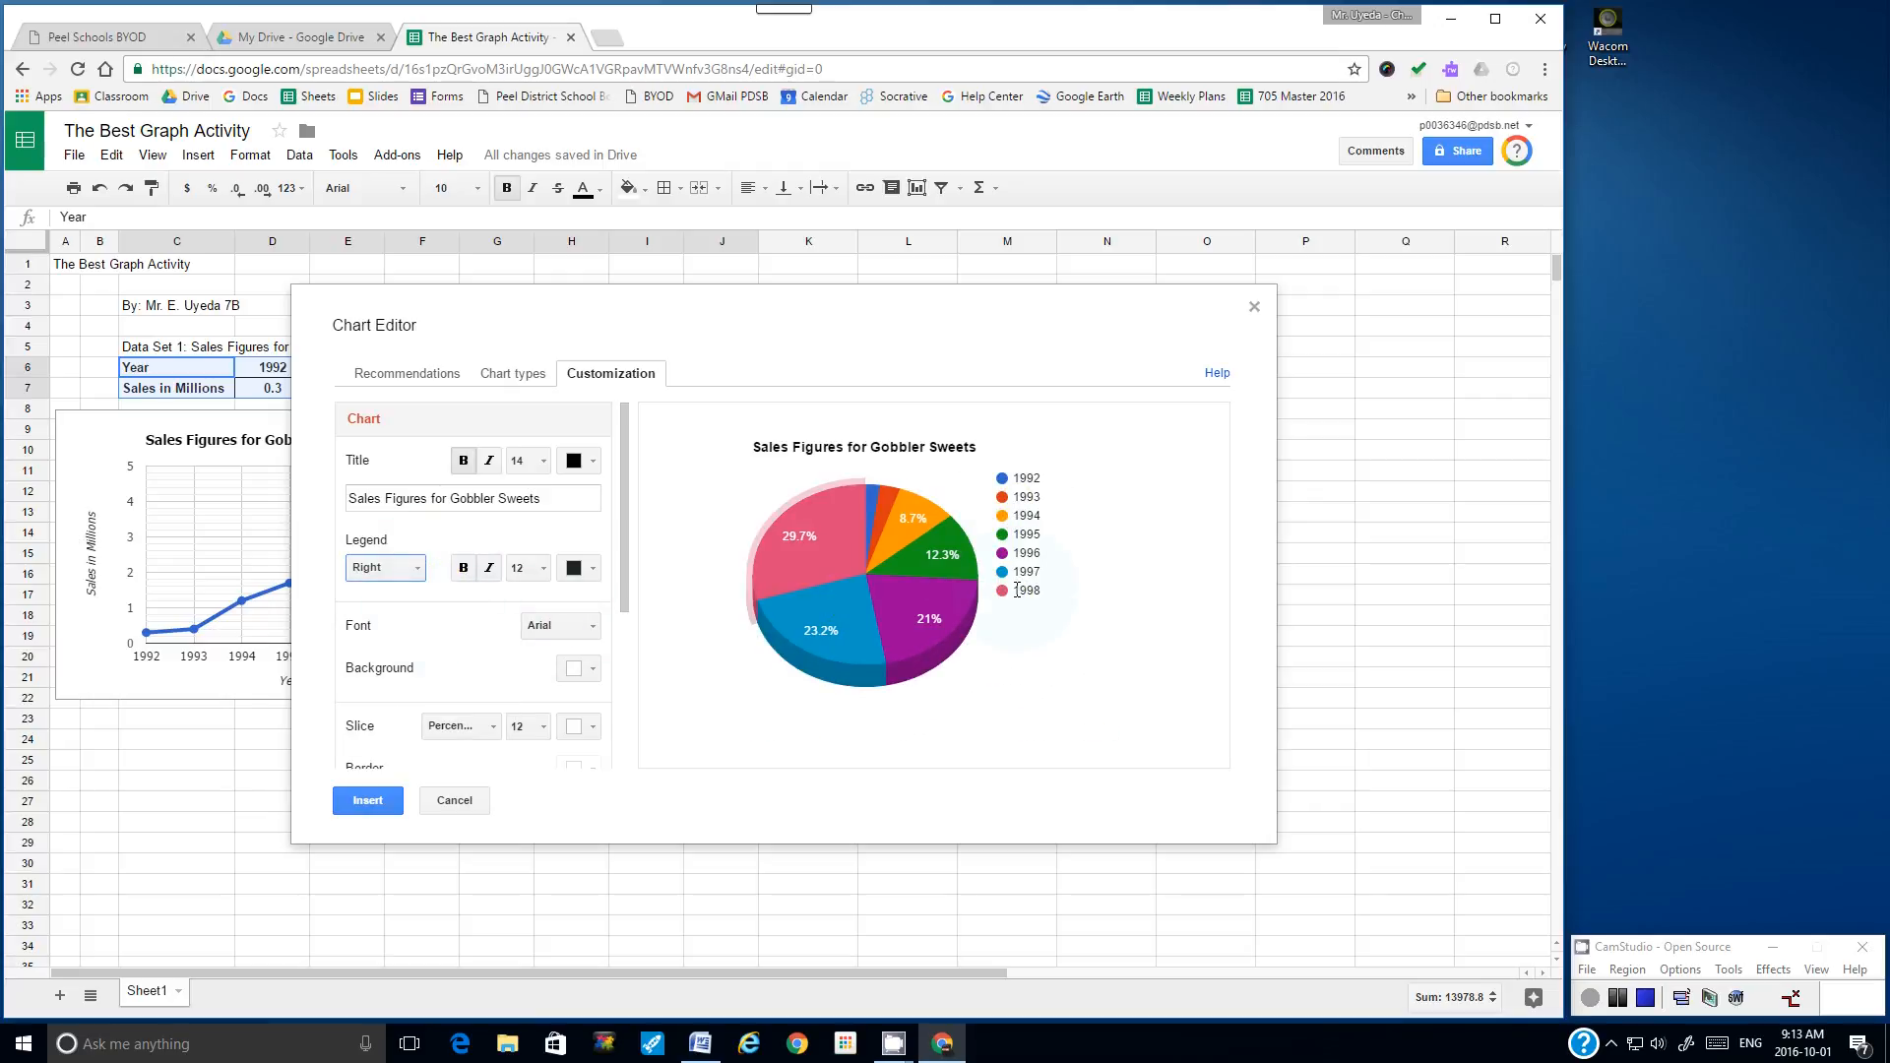
# - Set the pie chart's font to Tahoma
pyautogui.scroll(-1, 628, 548)
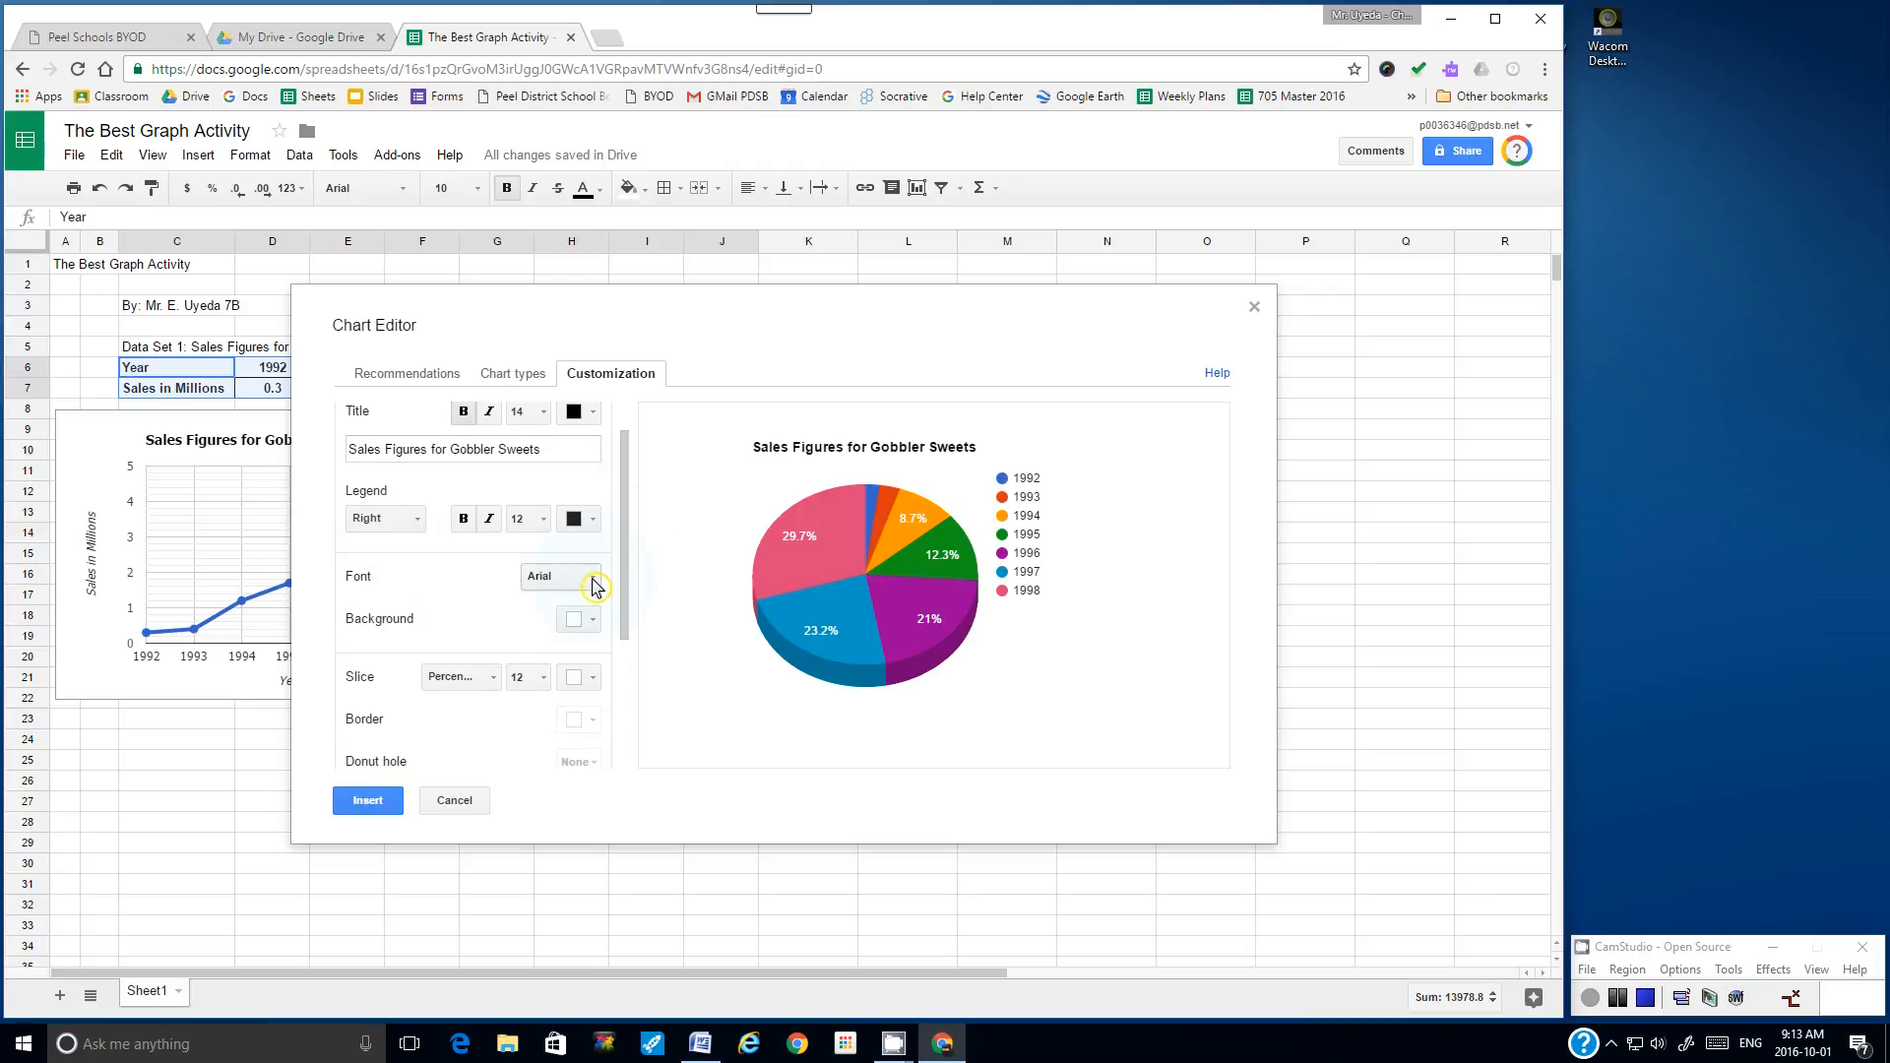
pyautogui.click(593, 580)
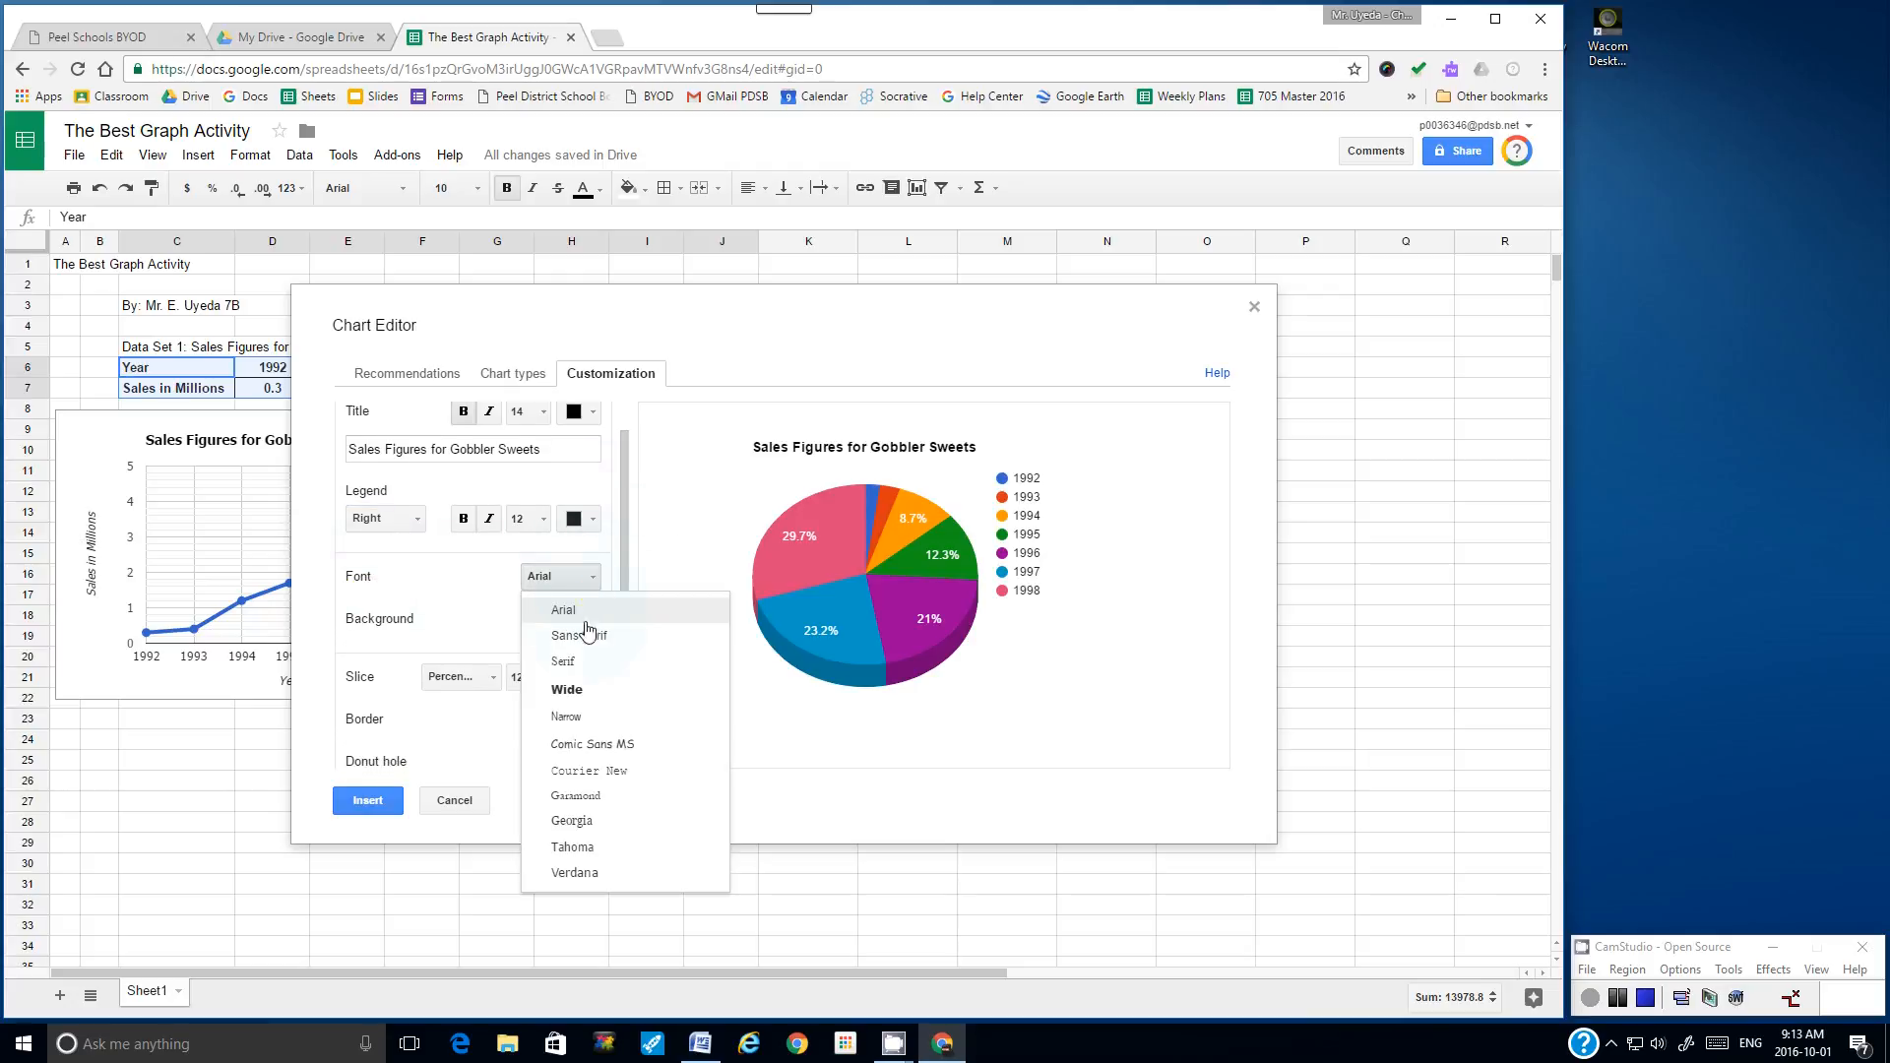
pyautogui.click(598, 848)
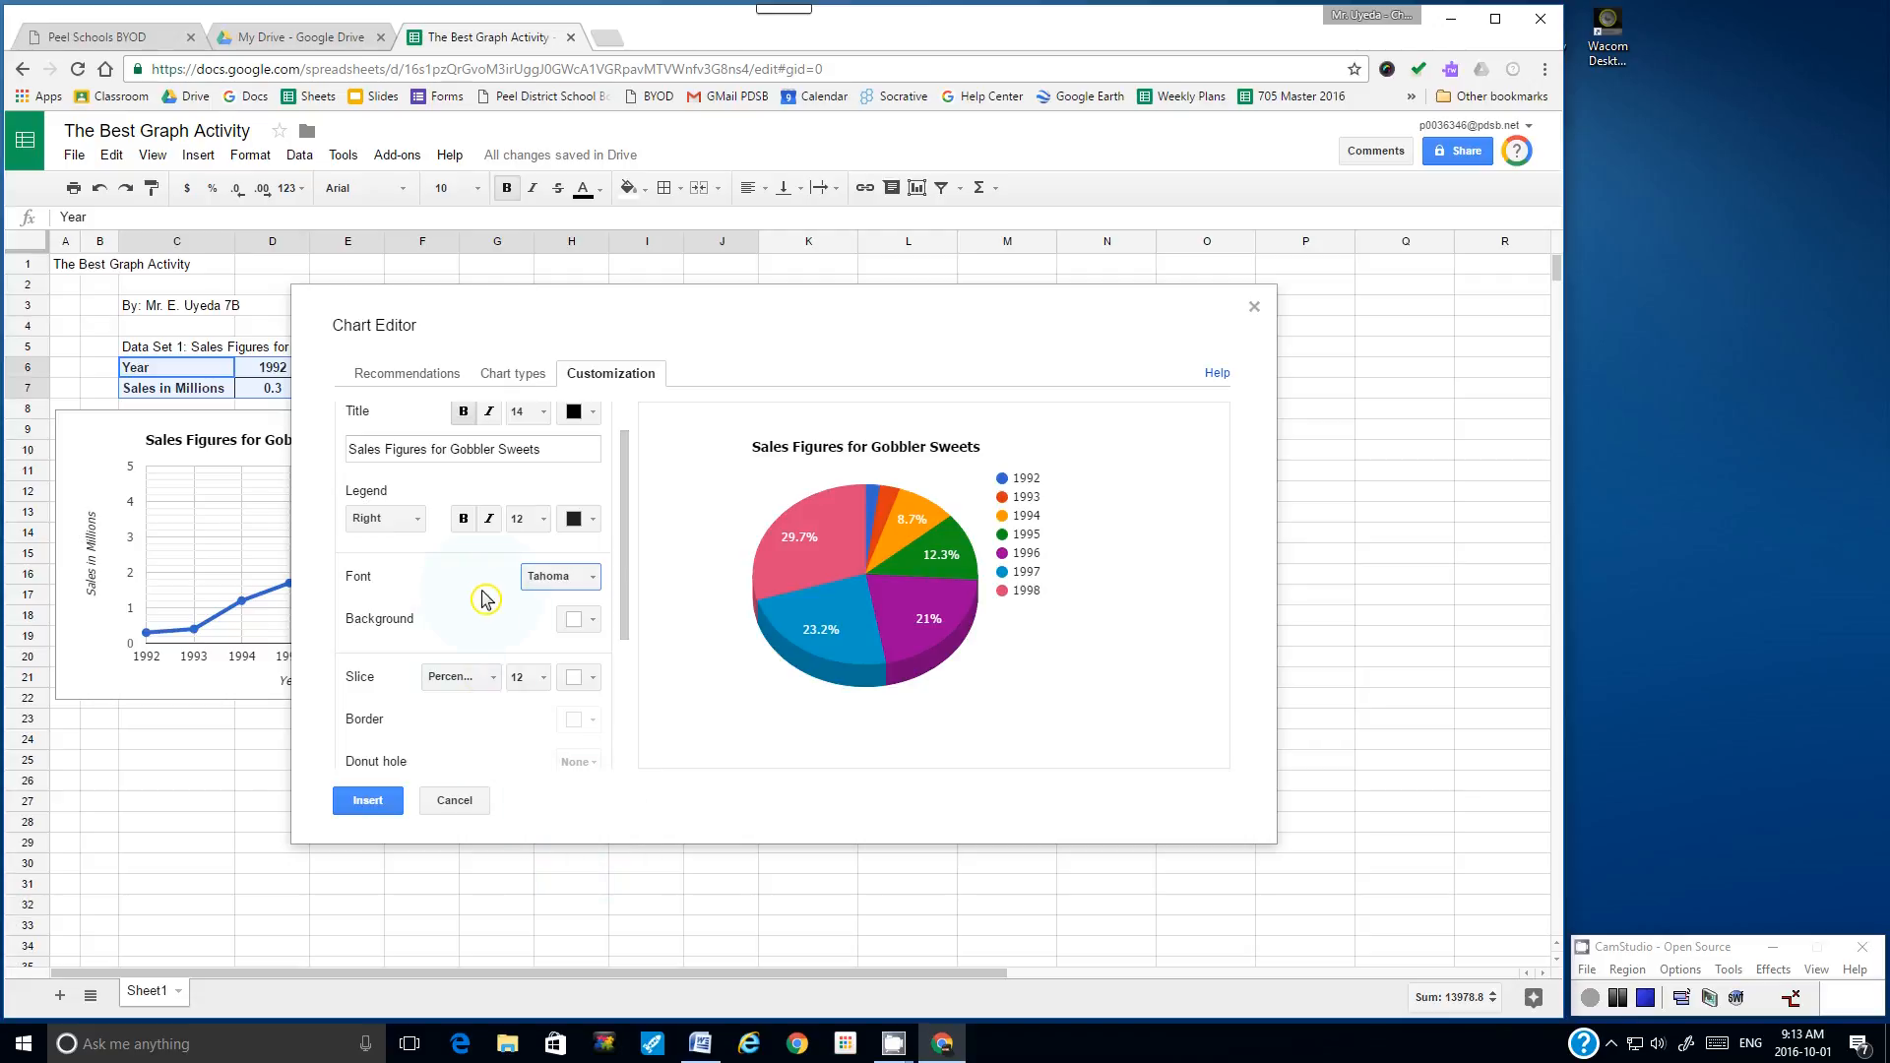
# - Try Value labels on the pie chart's slices and restore the Percentage labels
pyautogui.moveTo(622, 557); pyautogui.dragTo(628, 623)
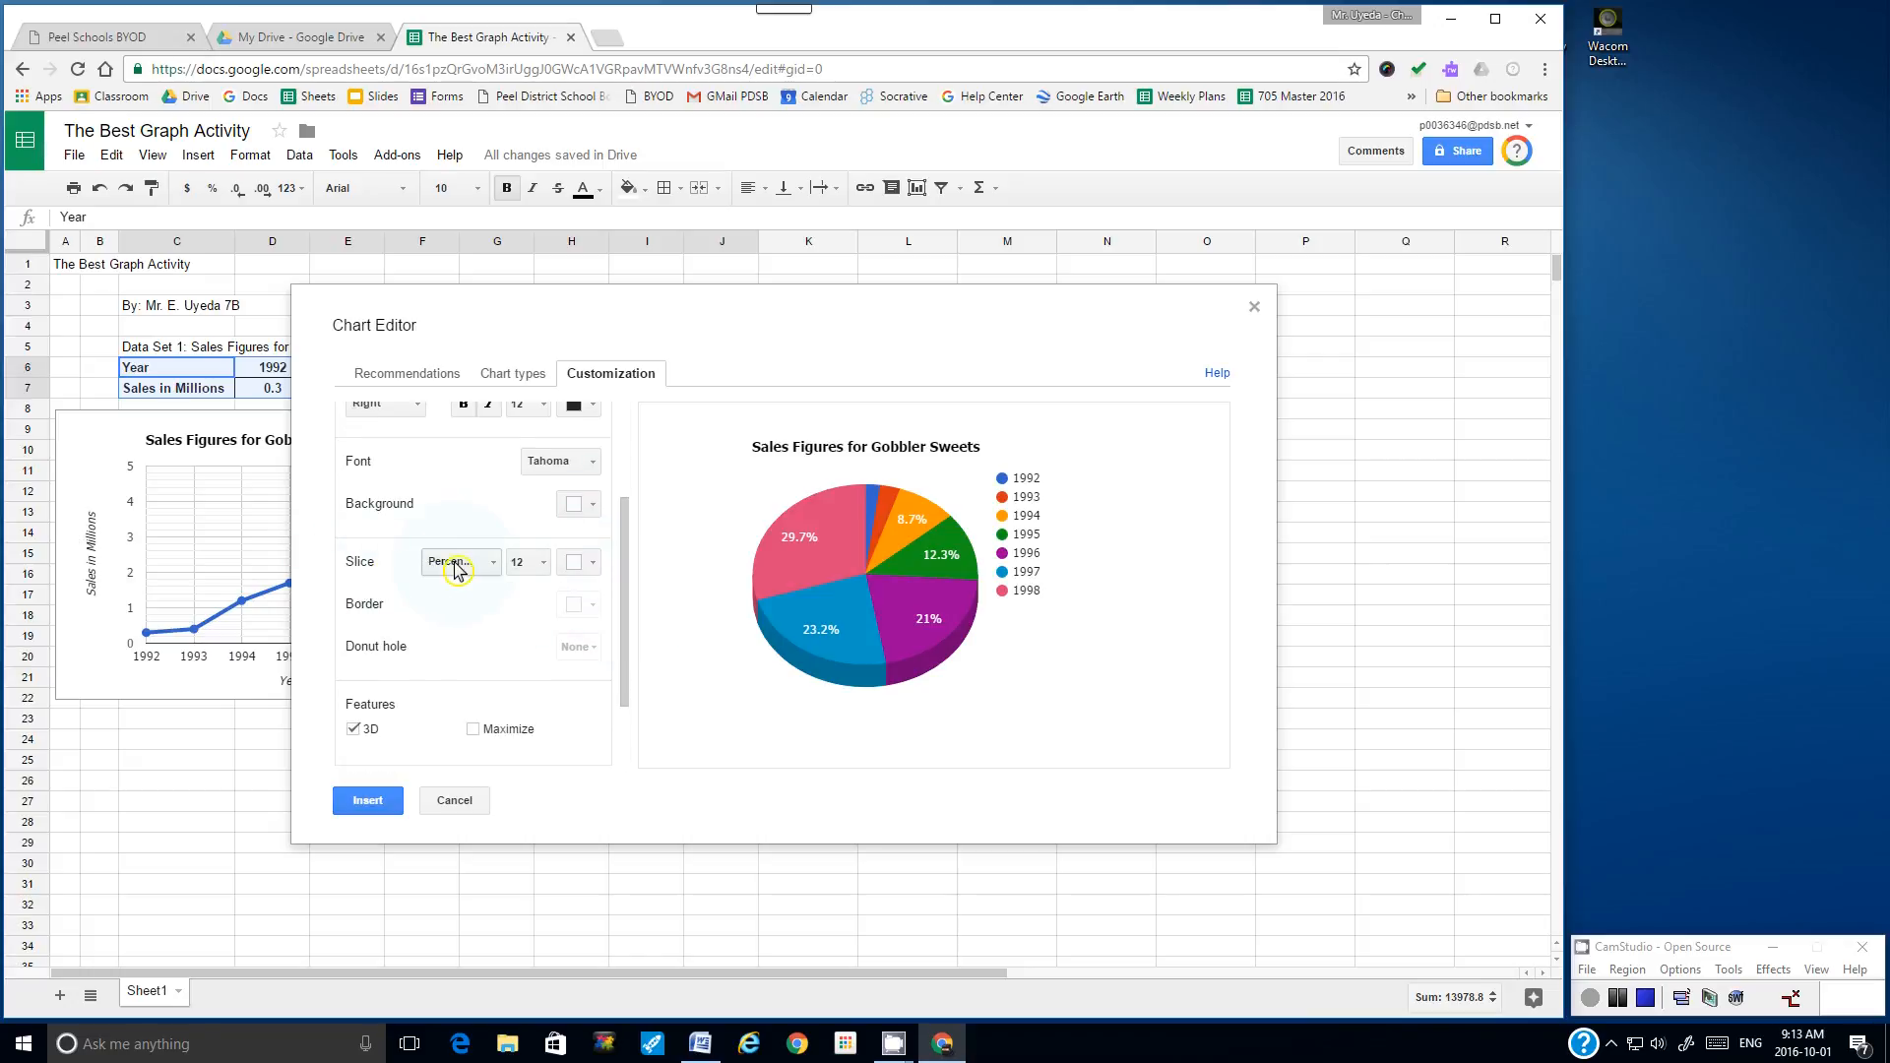
pyautogui.moveTo(824, 557)
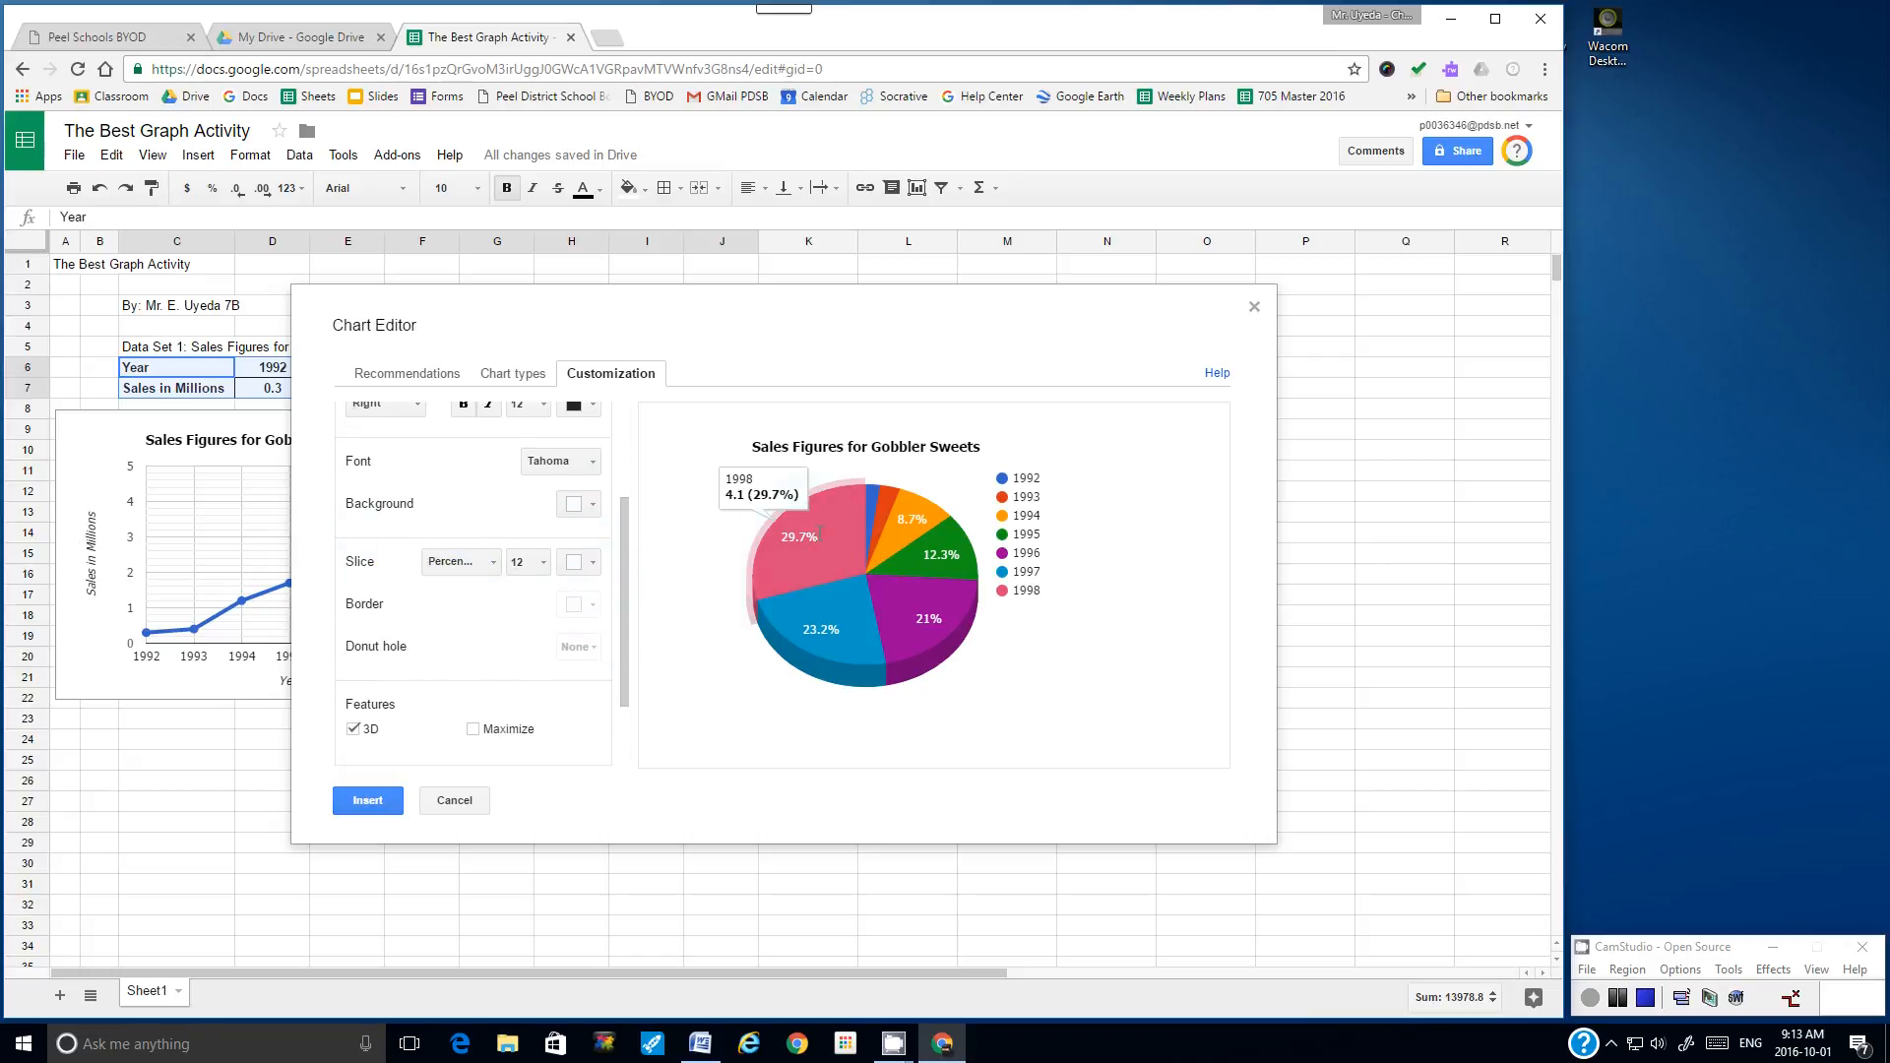
pyautogui.click(495, 563)
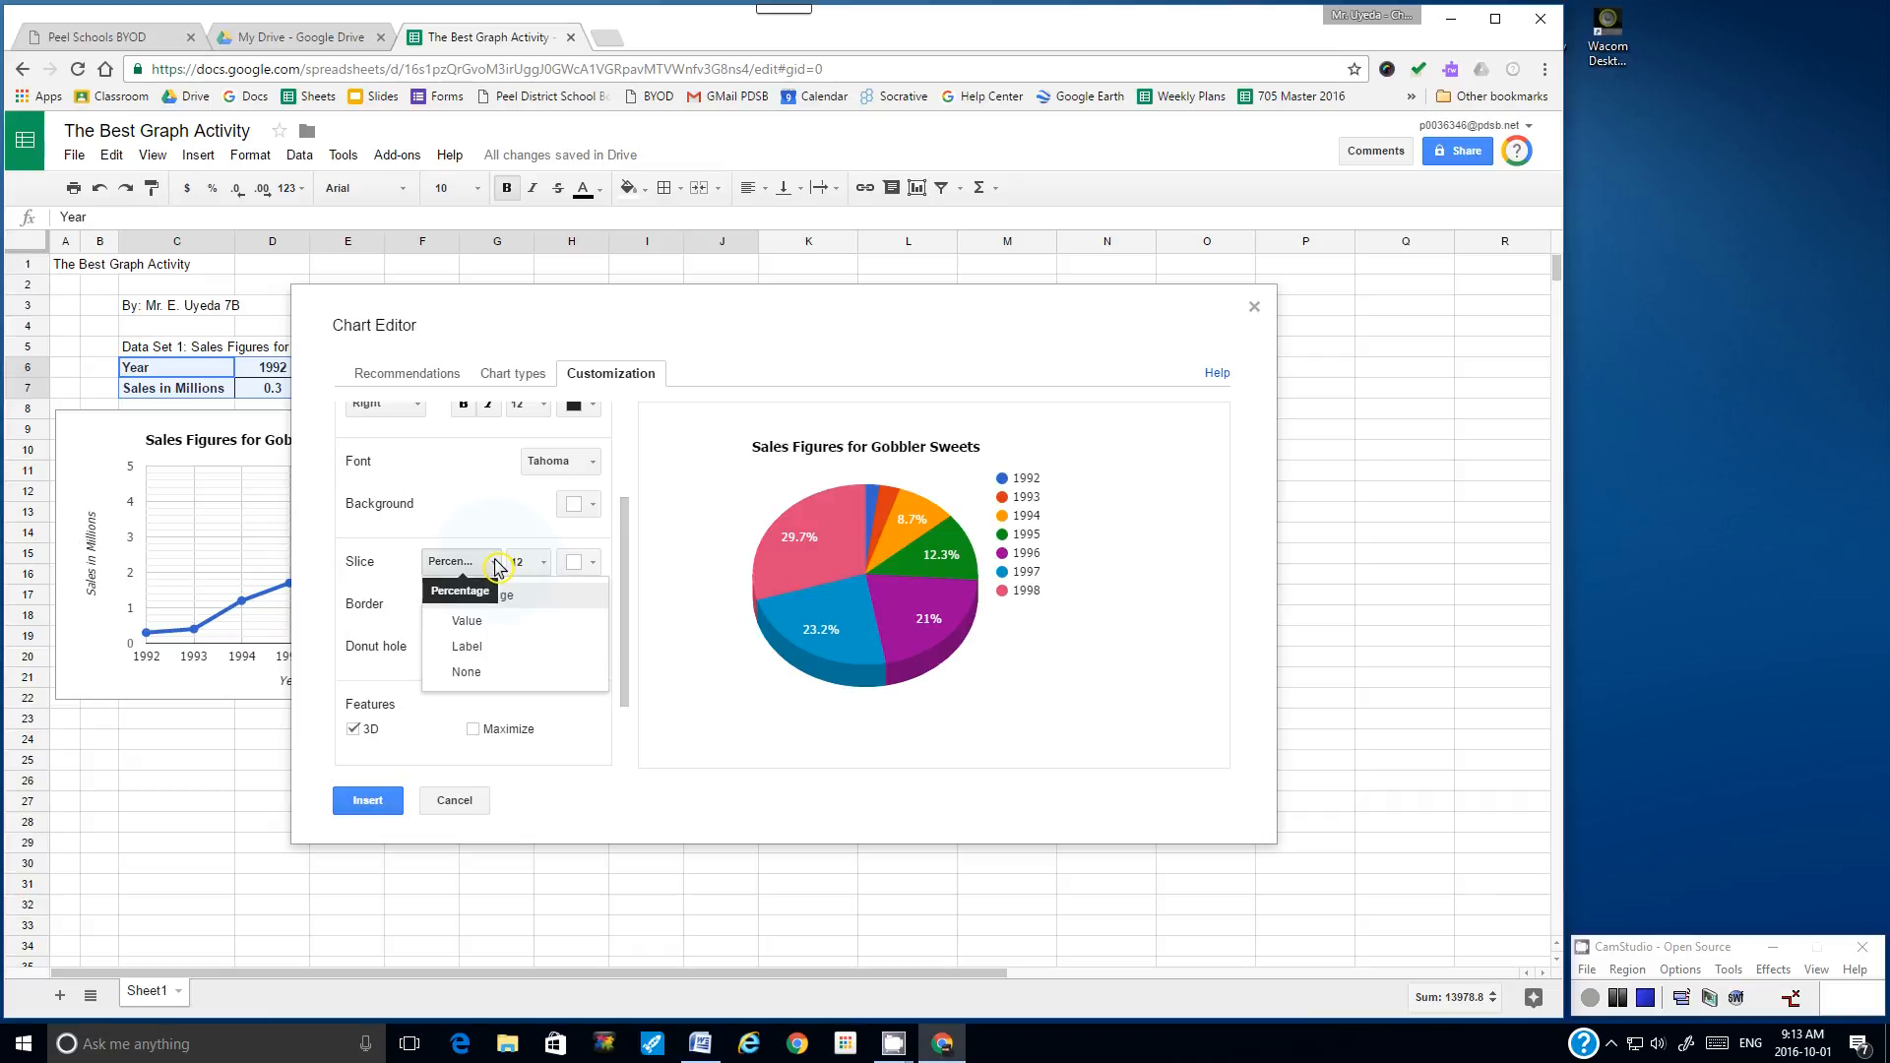
pyautogui.click(480, 626)
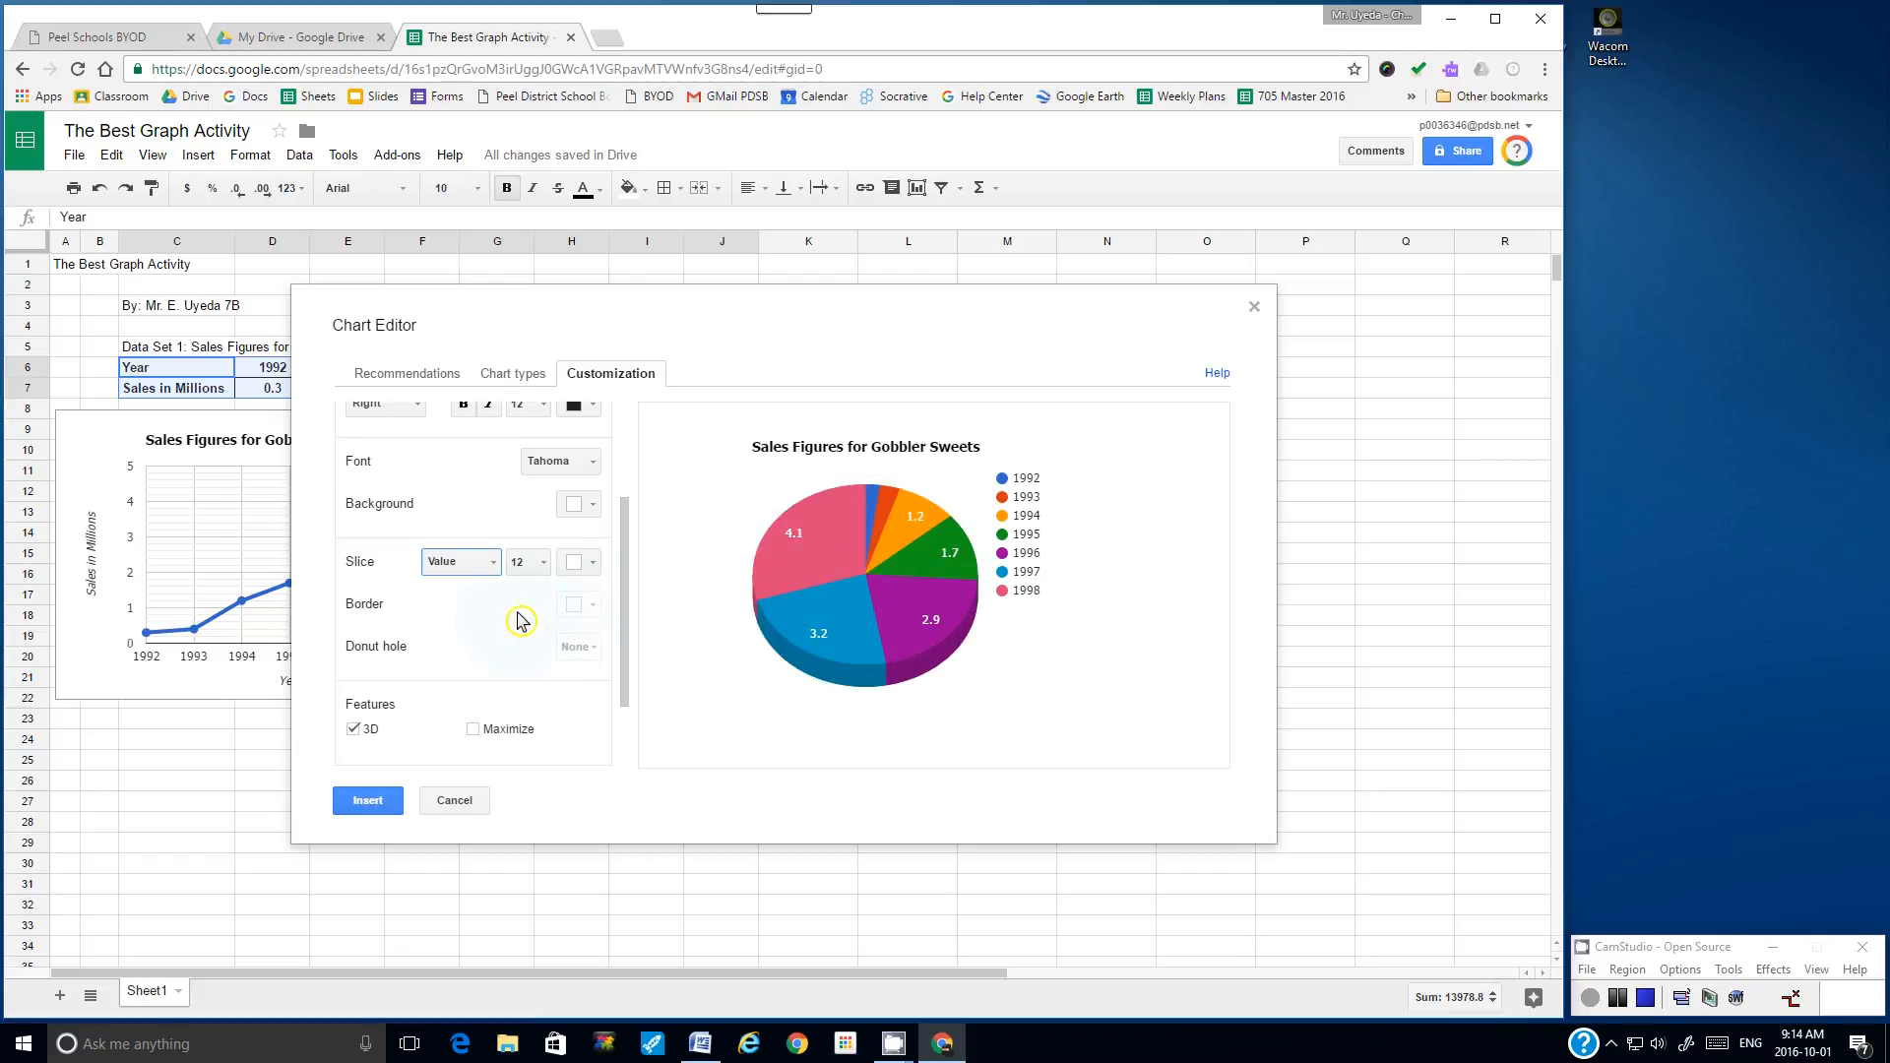
pyautogui.click(497, 569)
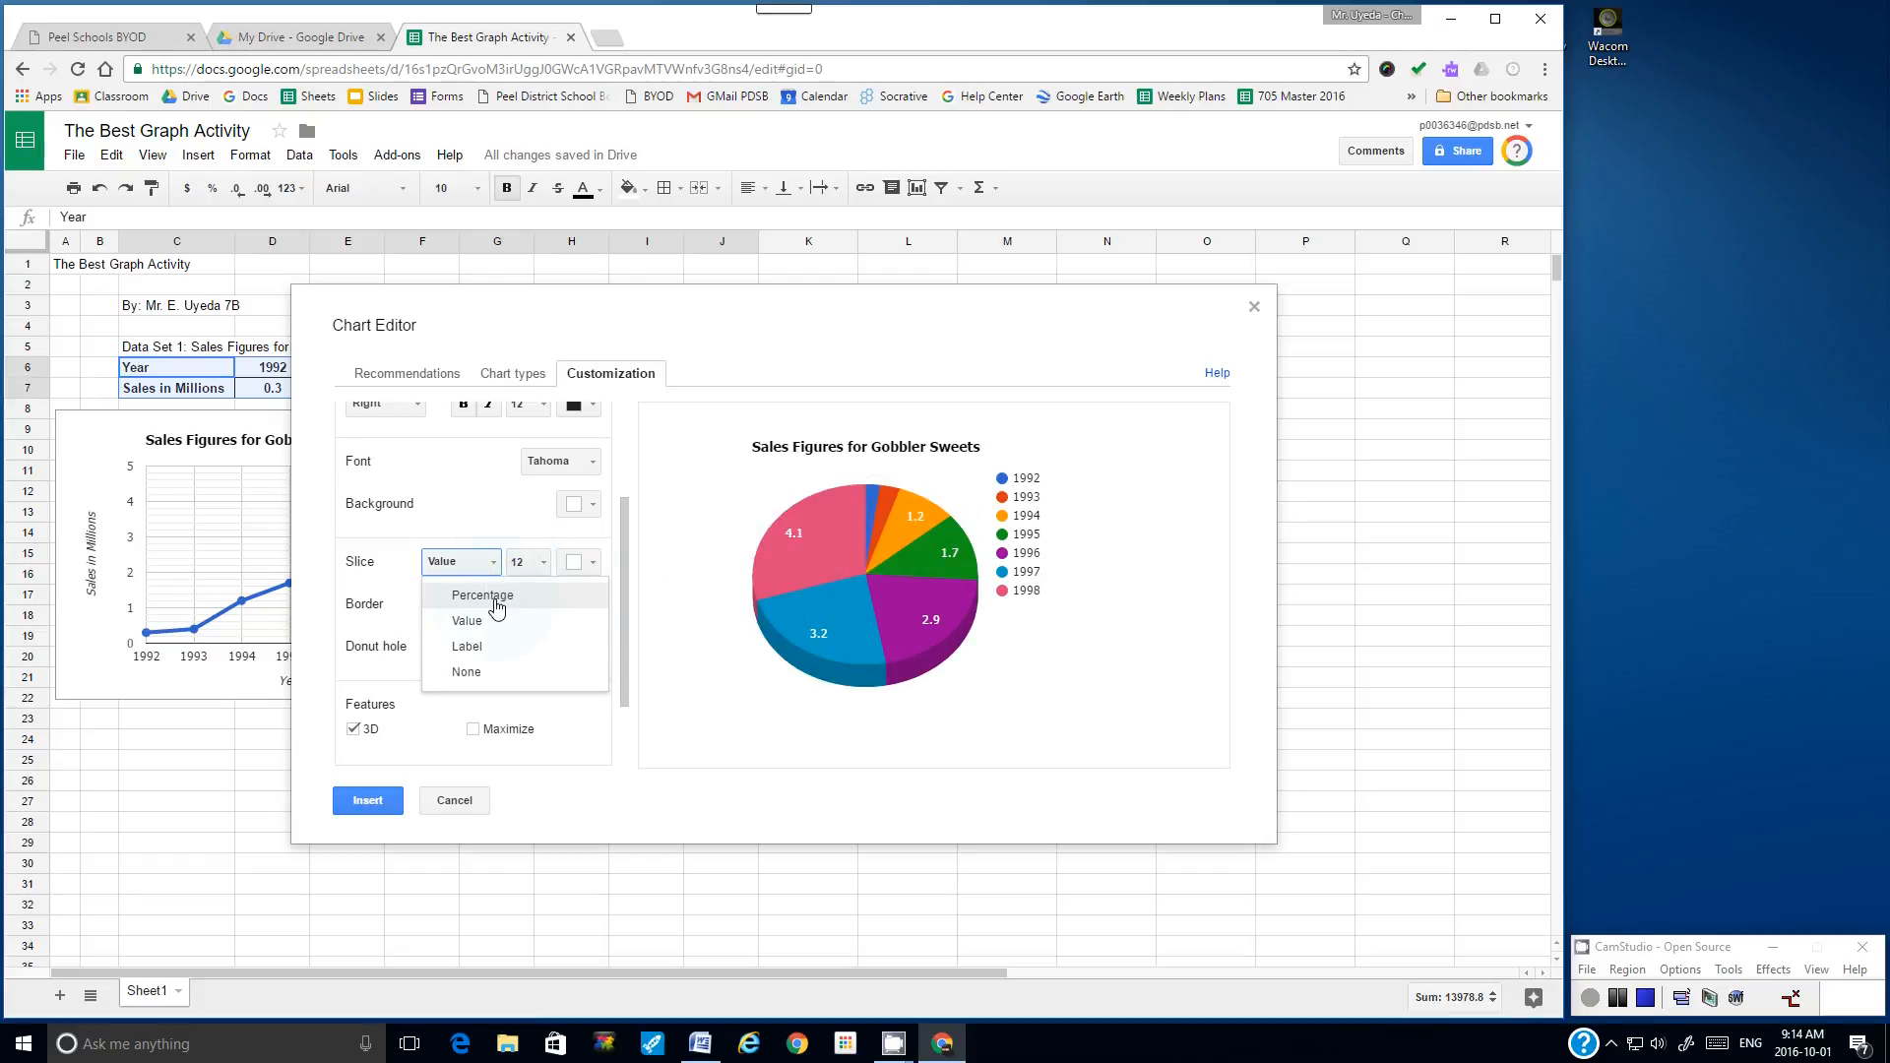
pyautogui.click(497, 597)
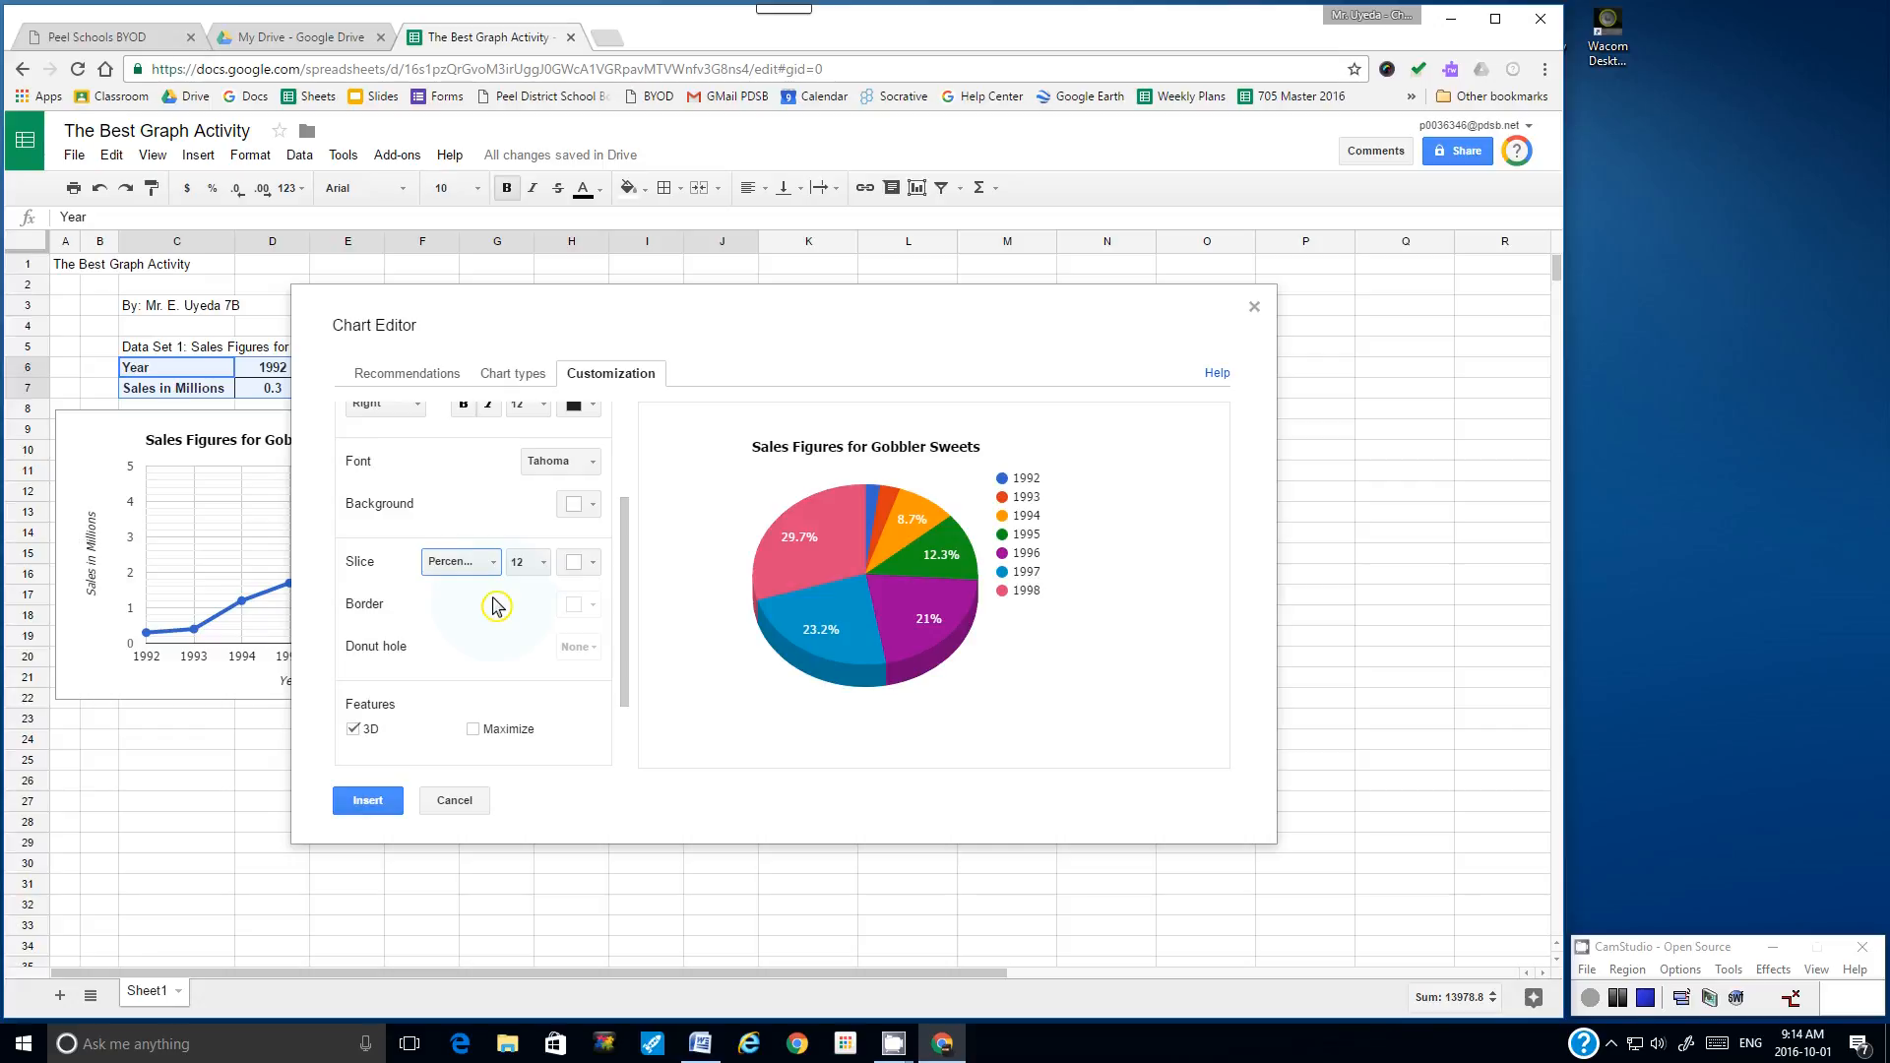
pyautogui.moveTo(842, 592)
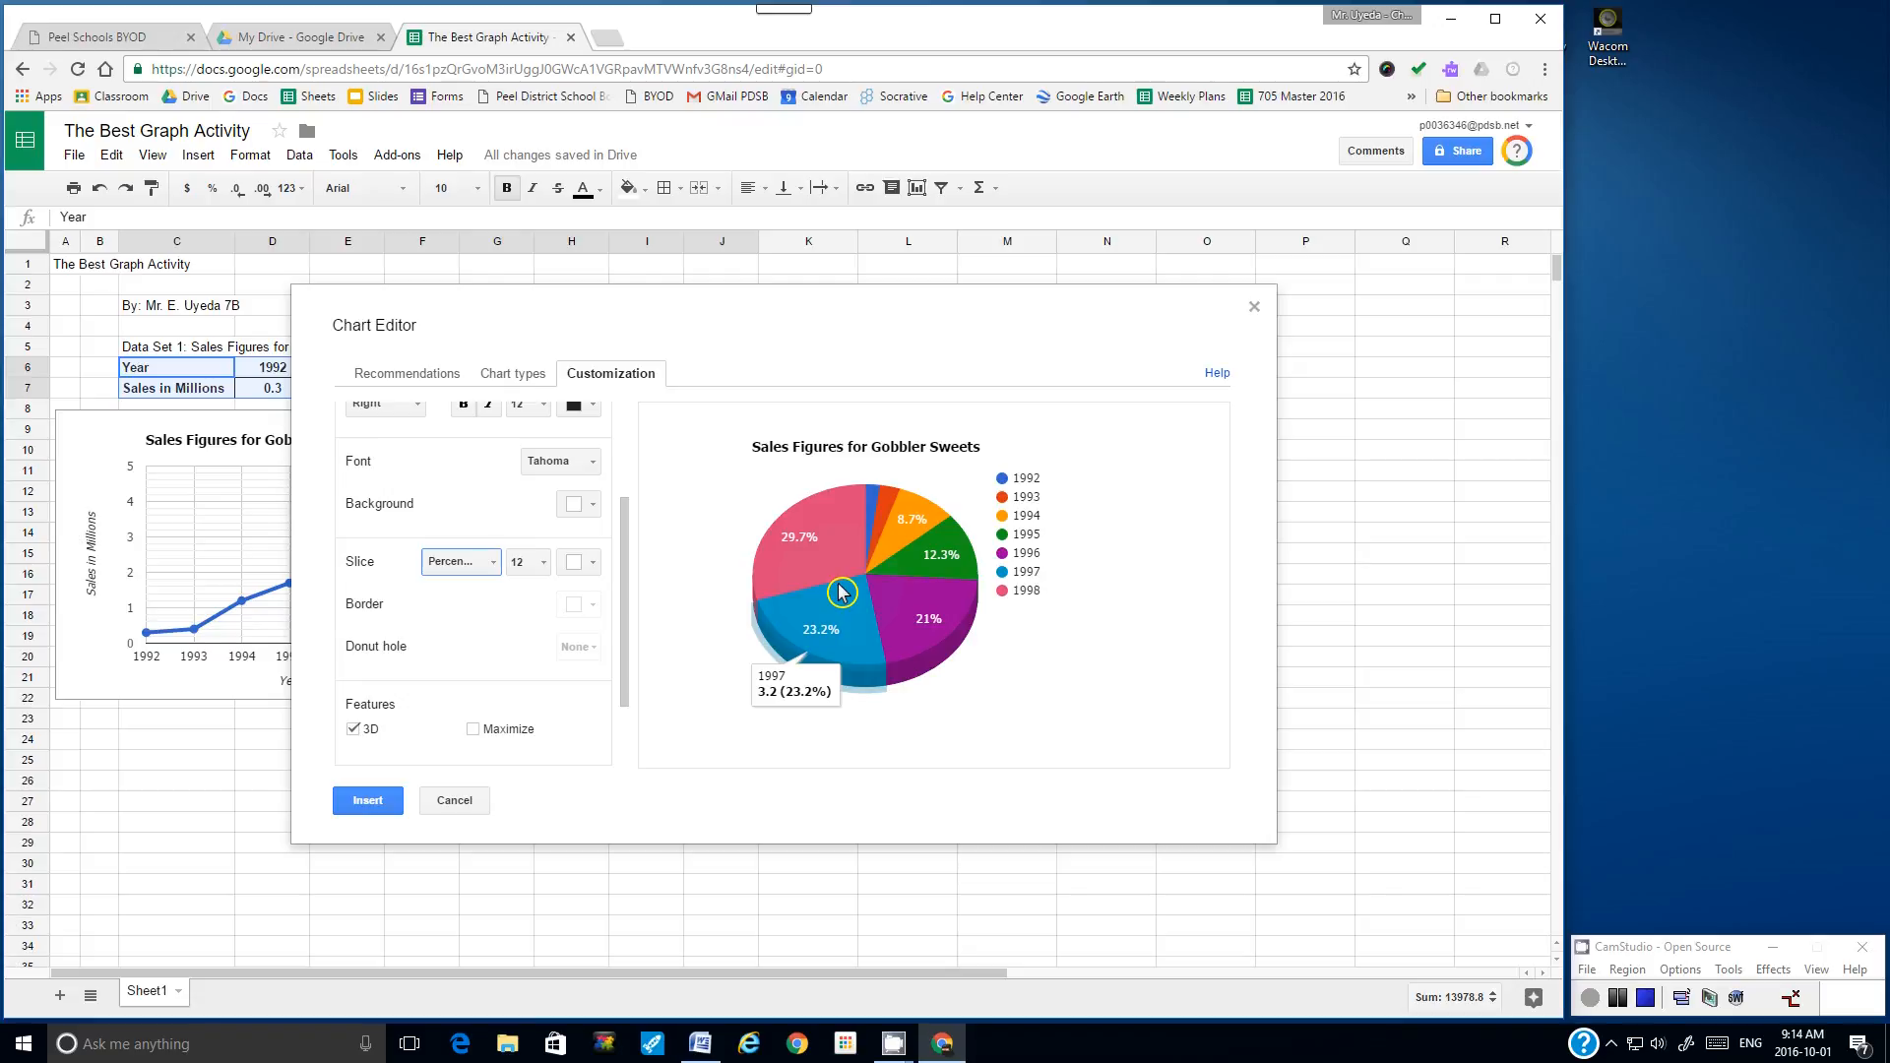
# - Try to change the donut hole setting of the 3D pie chart
pyautogui.moveTo(623, 596); pyautogui.dragTo(624, 621)
pyautogui.moveTo(386, 600); pyautogui.dragTo(391, 600)
pyautogui.click(588, 604)
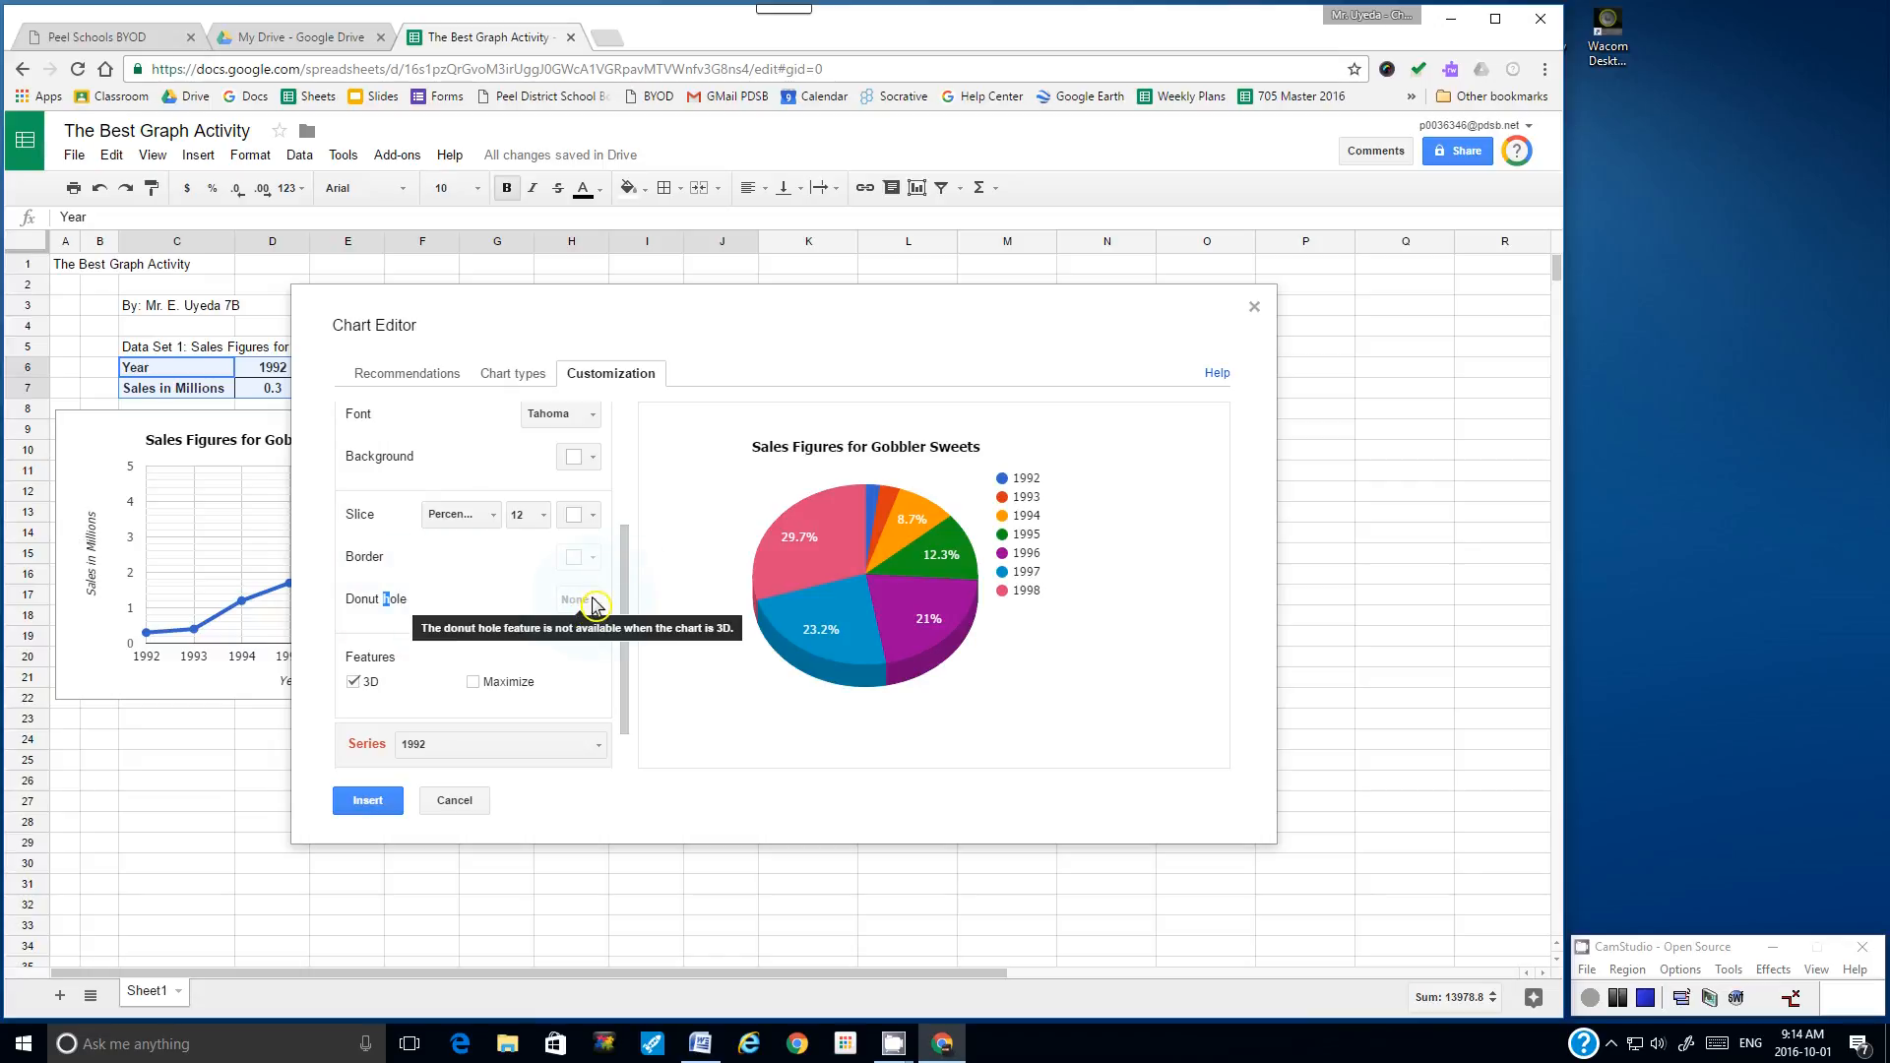
pyautogui.moveTo(620, 591); pyautogui.dragTo(633, 473)
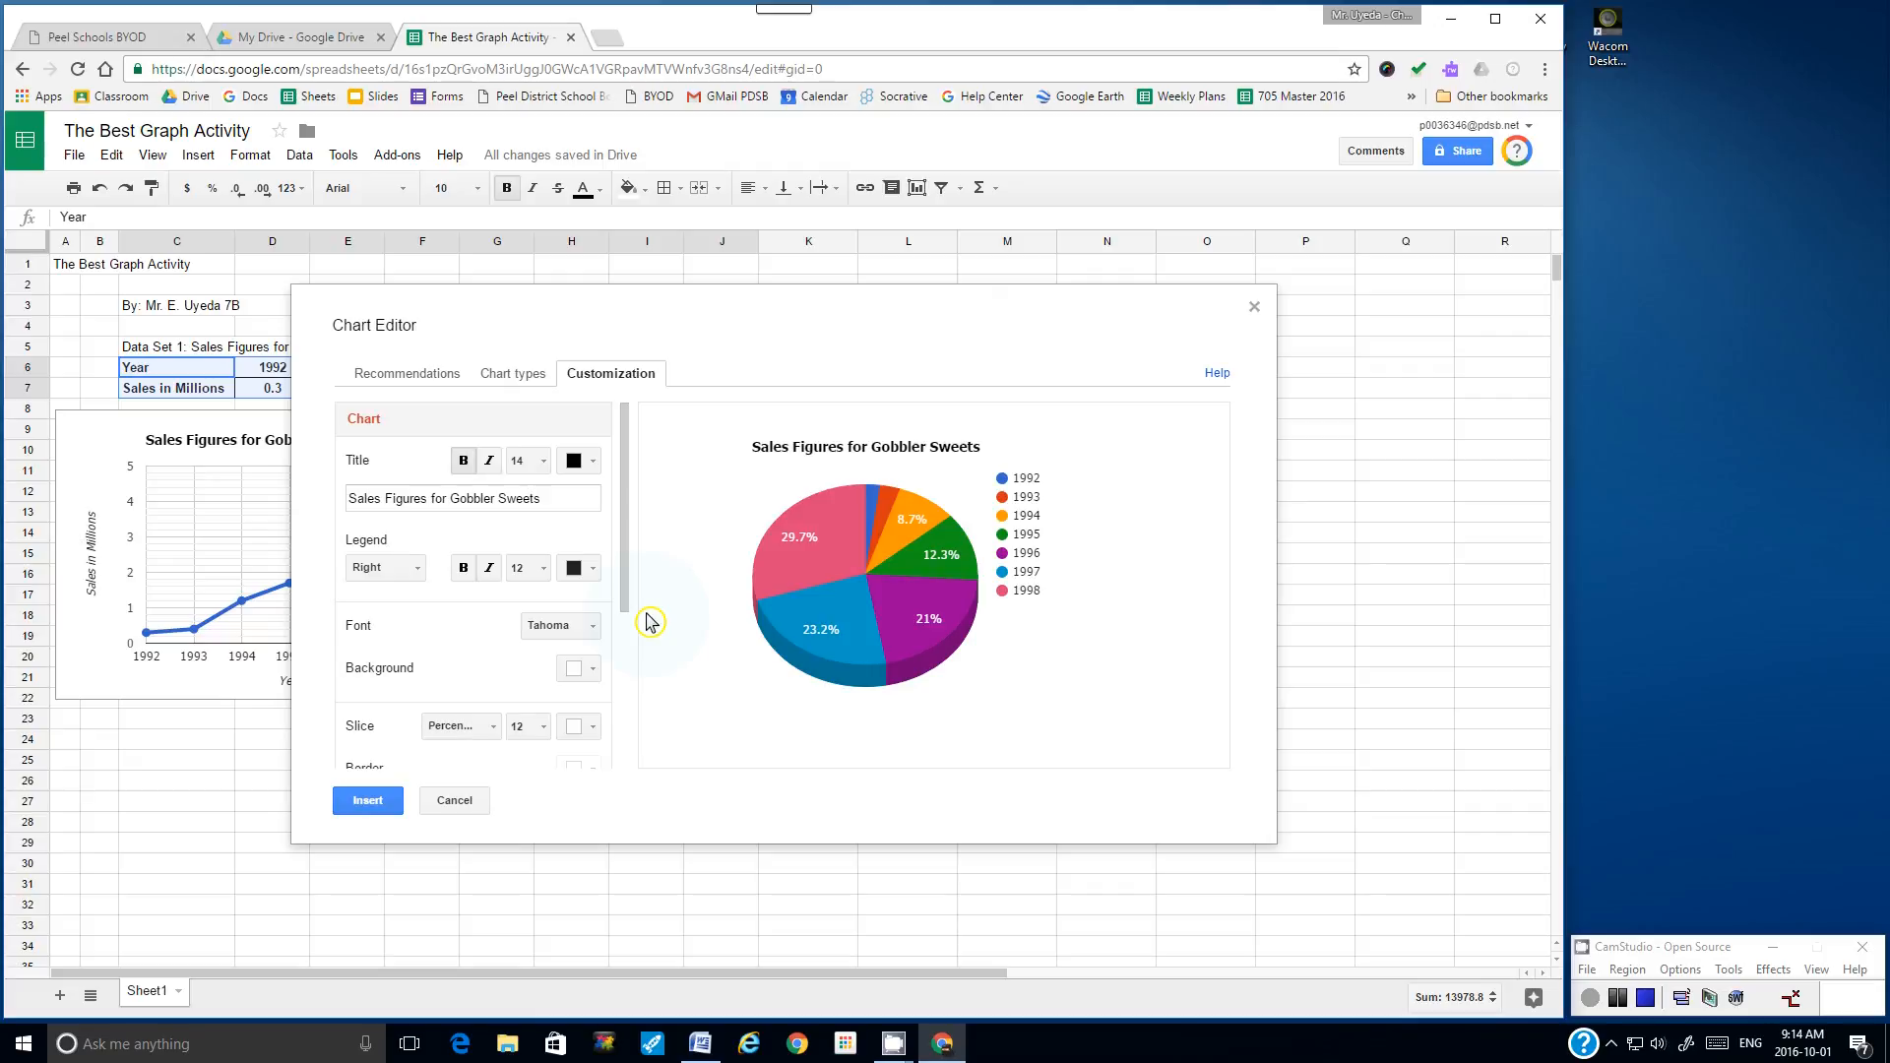
# - Insert the pie chart into the sheet and place it, reduced in size, directly below the line chart
pyautogui.click(364, 800)
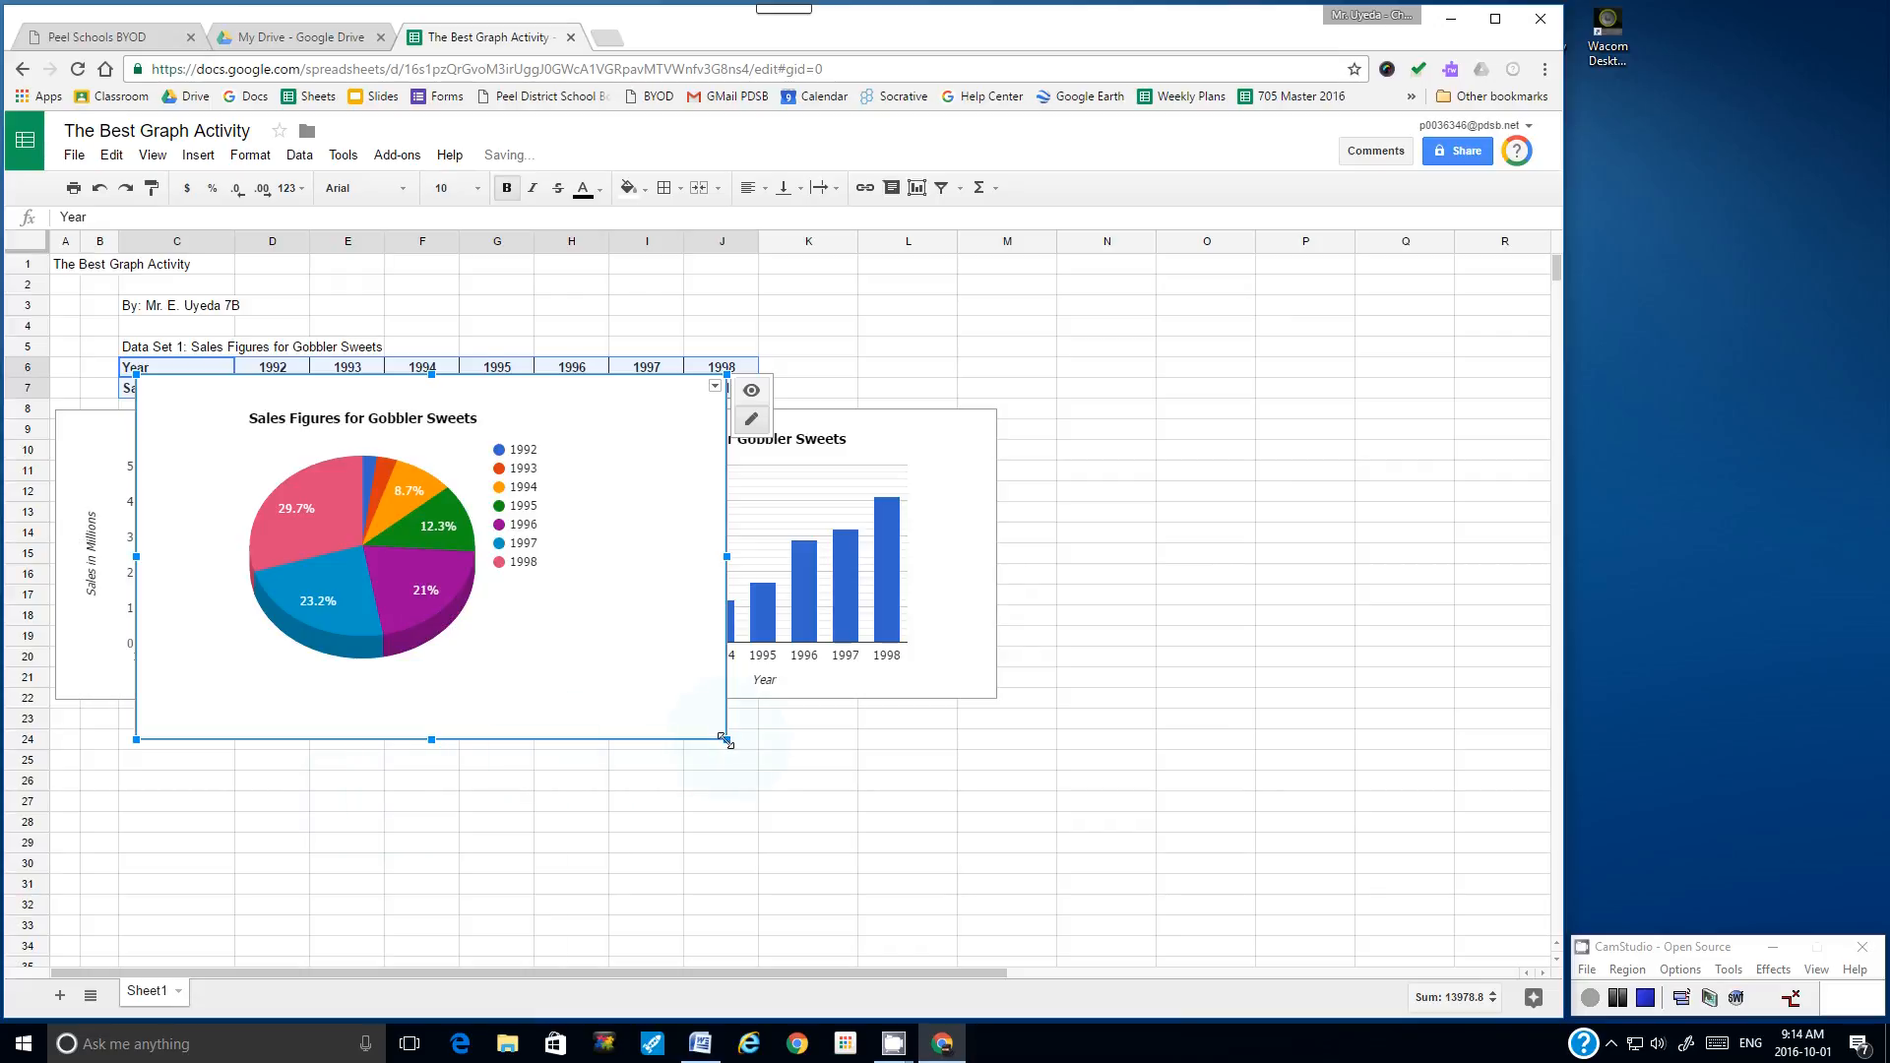
pyautogui.moveTo(705, 734); pyautogui.dragTo(555, 642)
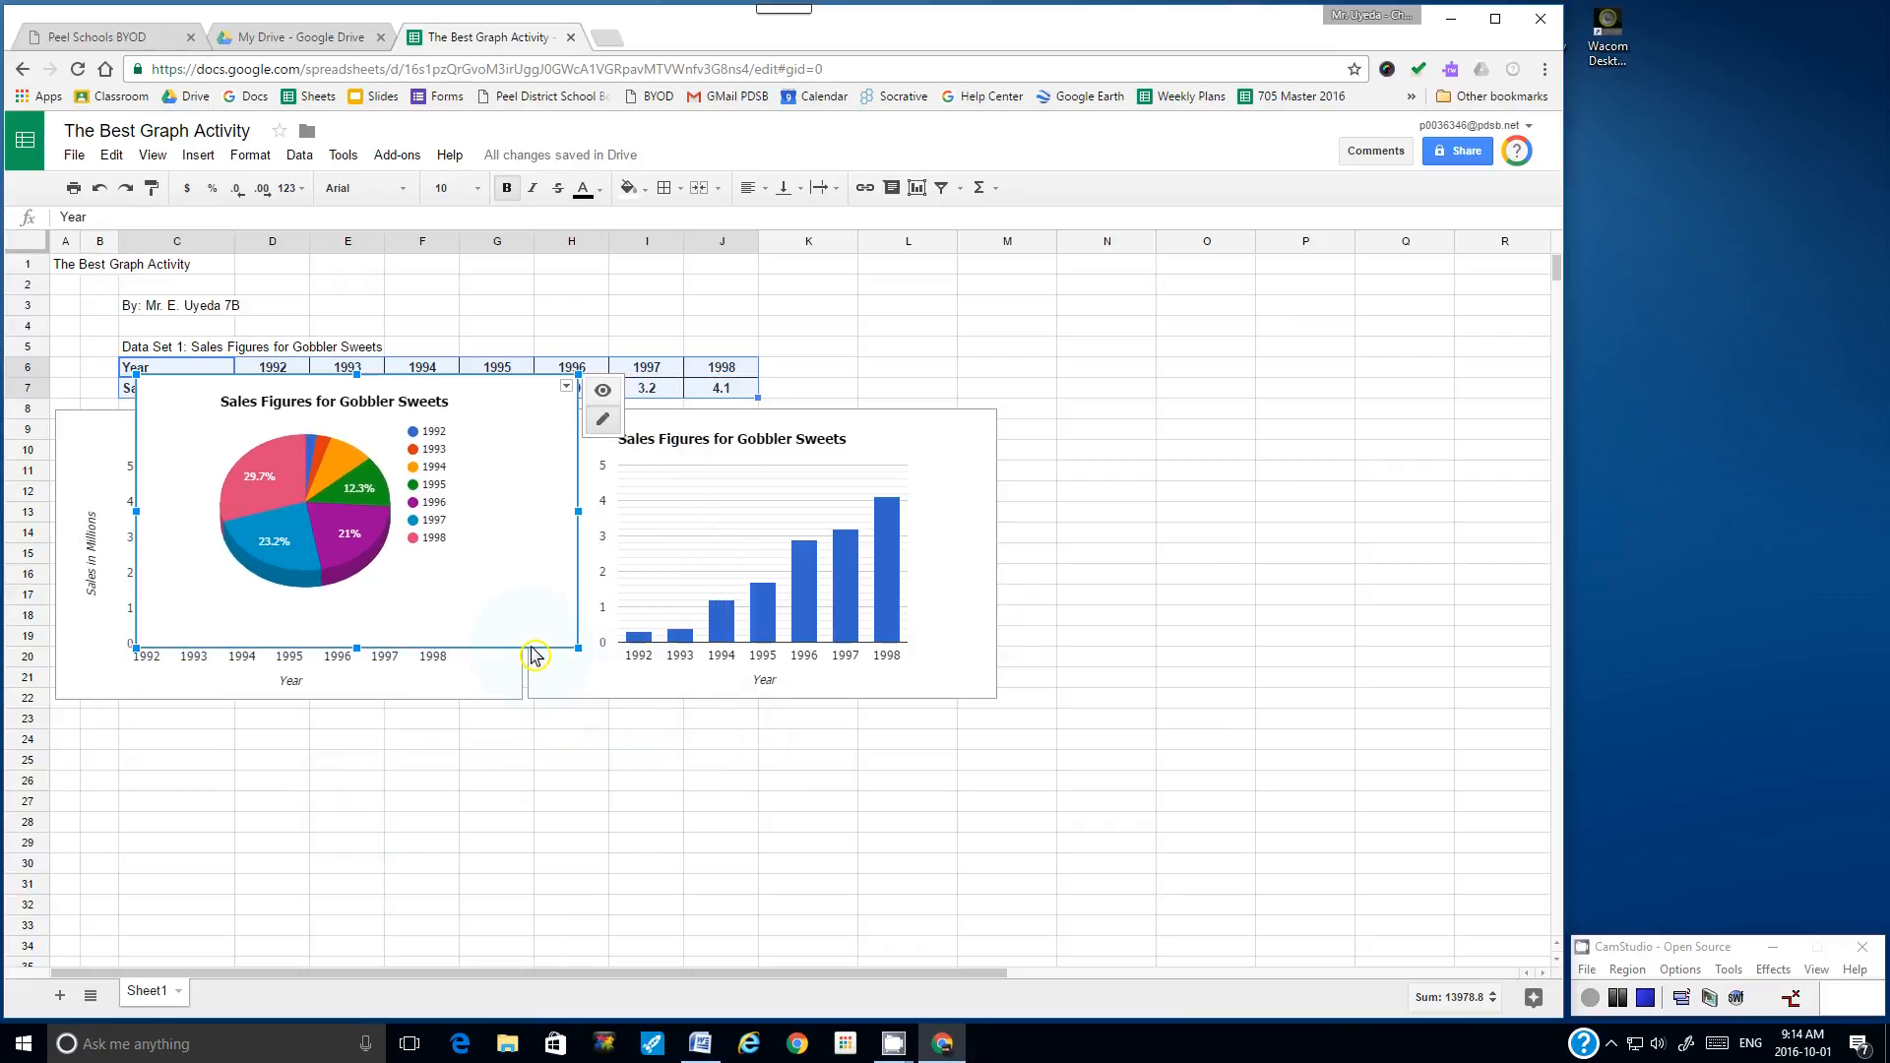
pyautogui.moveTo(394, 638); pyautogui.dragTo(315, 957)
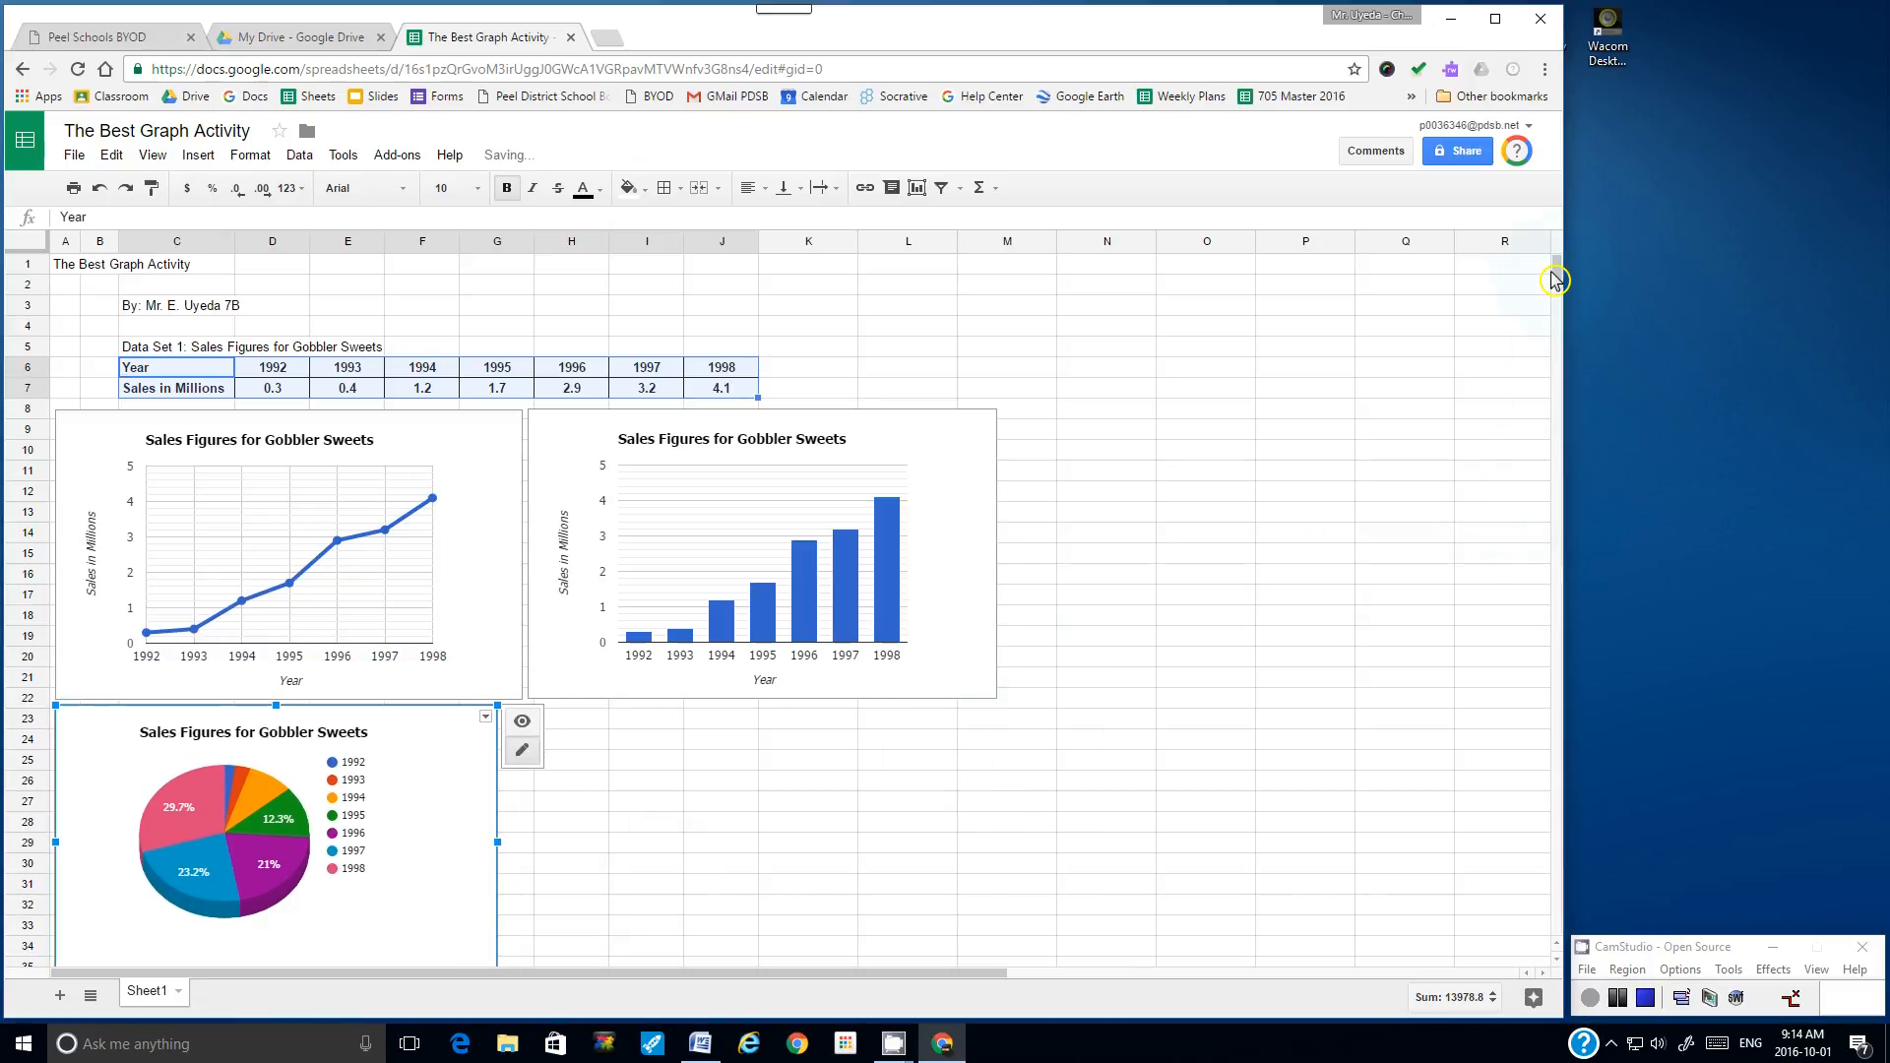
# - Shrink the pie chart slightly further, keeping its upper-left corner in place, and deselect it
pyautogui.moveTo(1555, 280); pyautogui.dragTo(1561, 274)
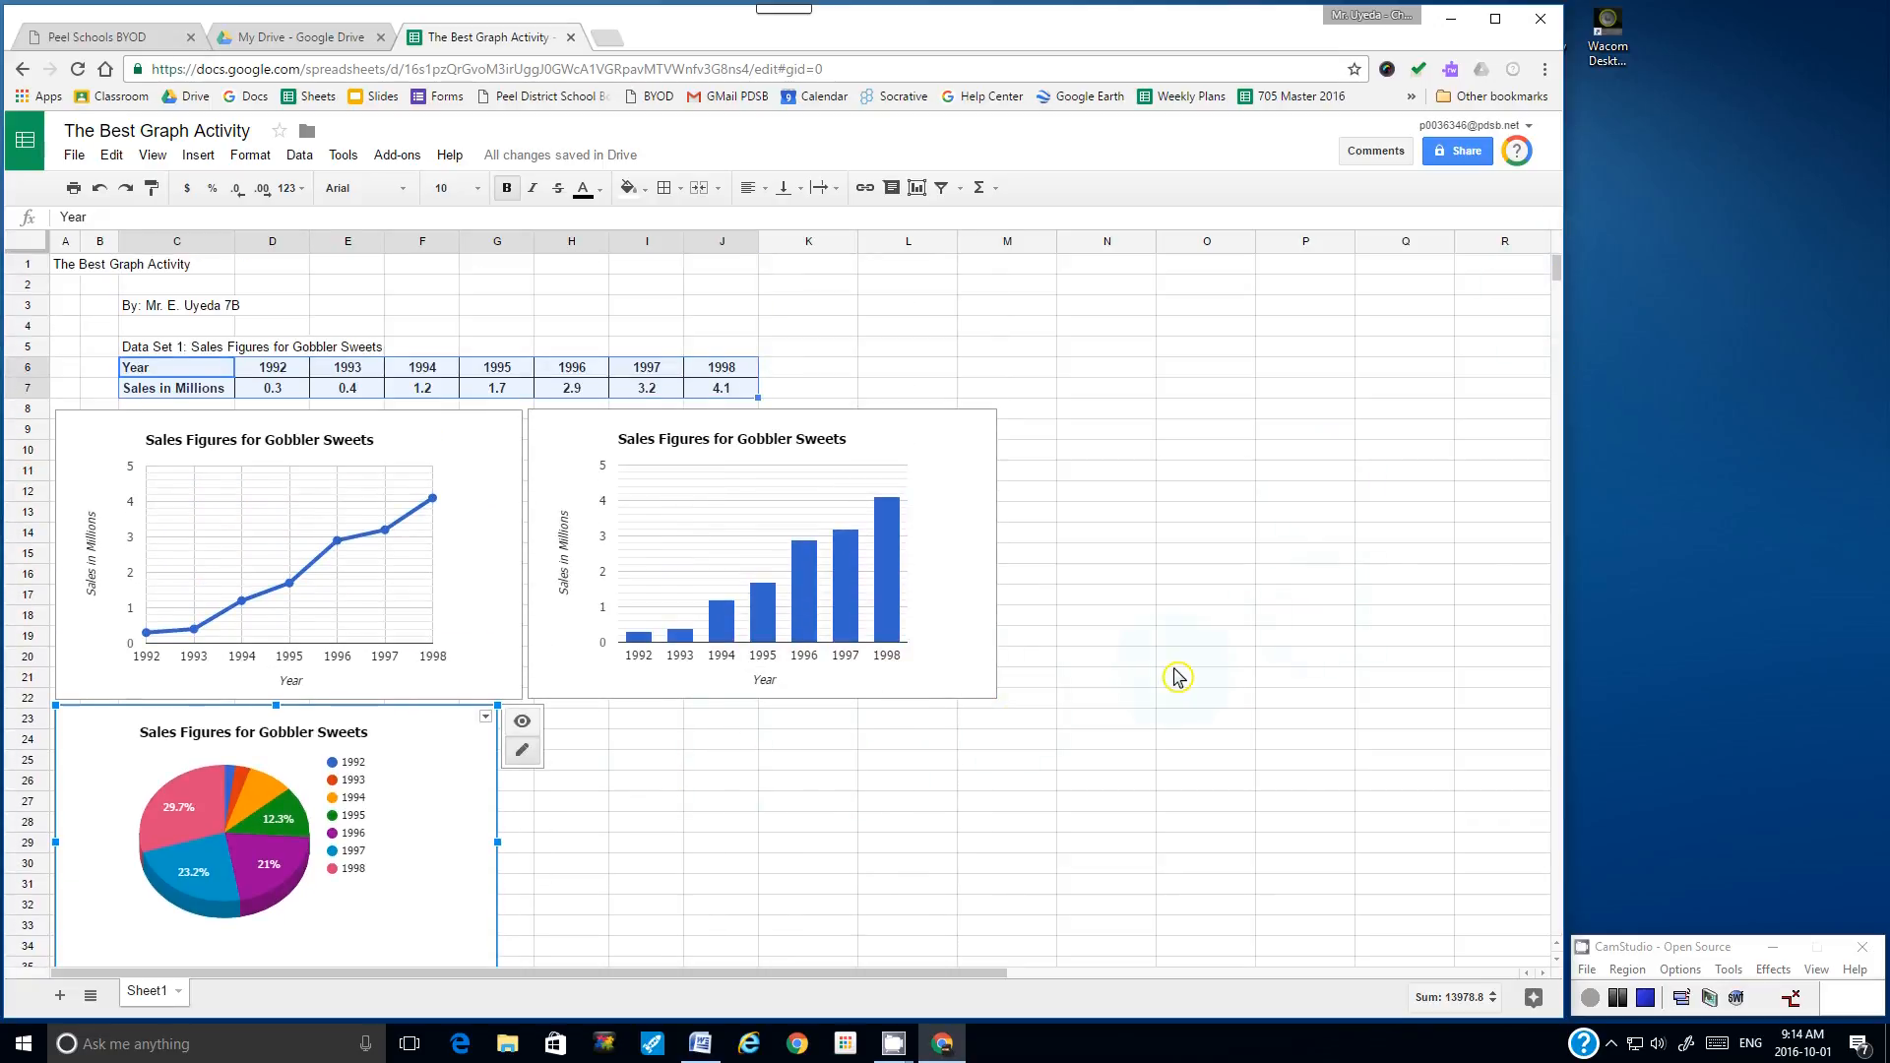
pyautogui.scroll(-3, 1561, 275)
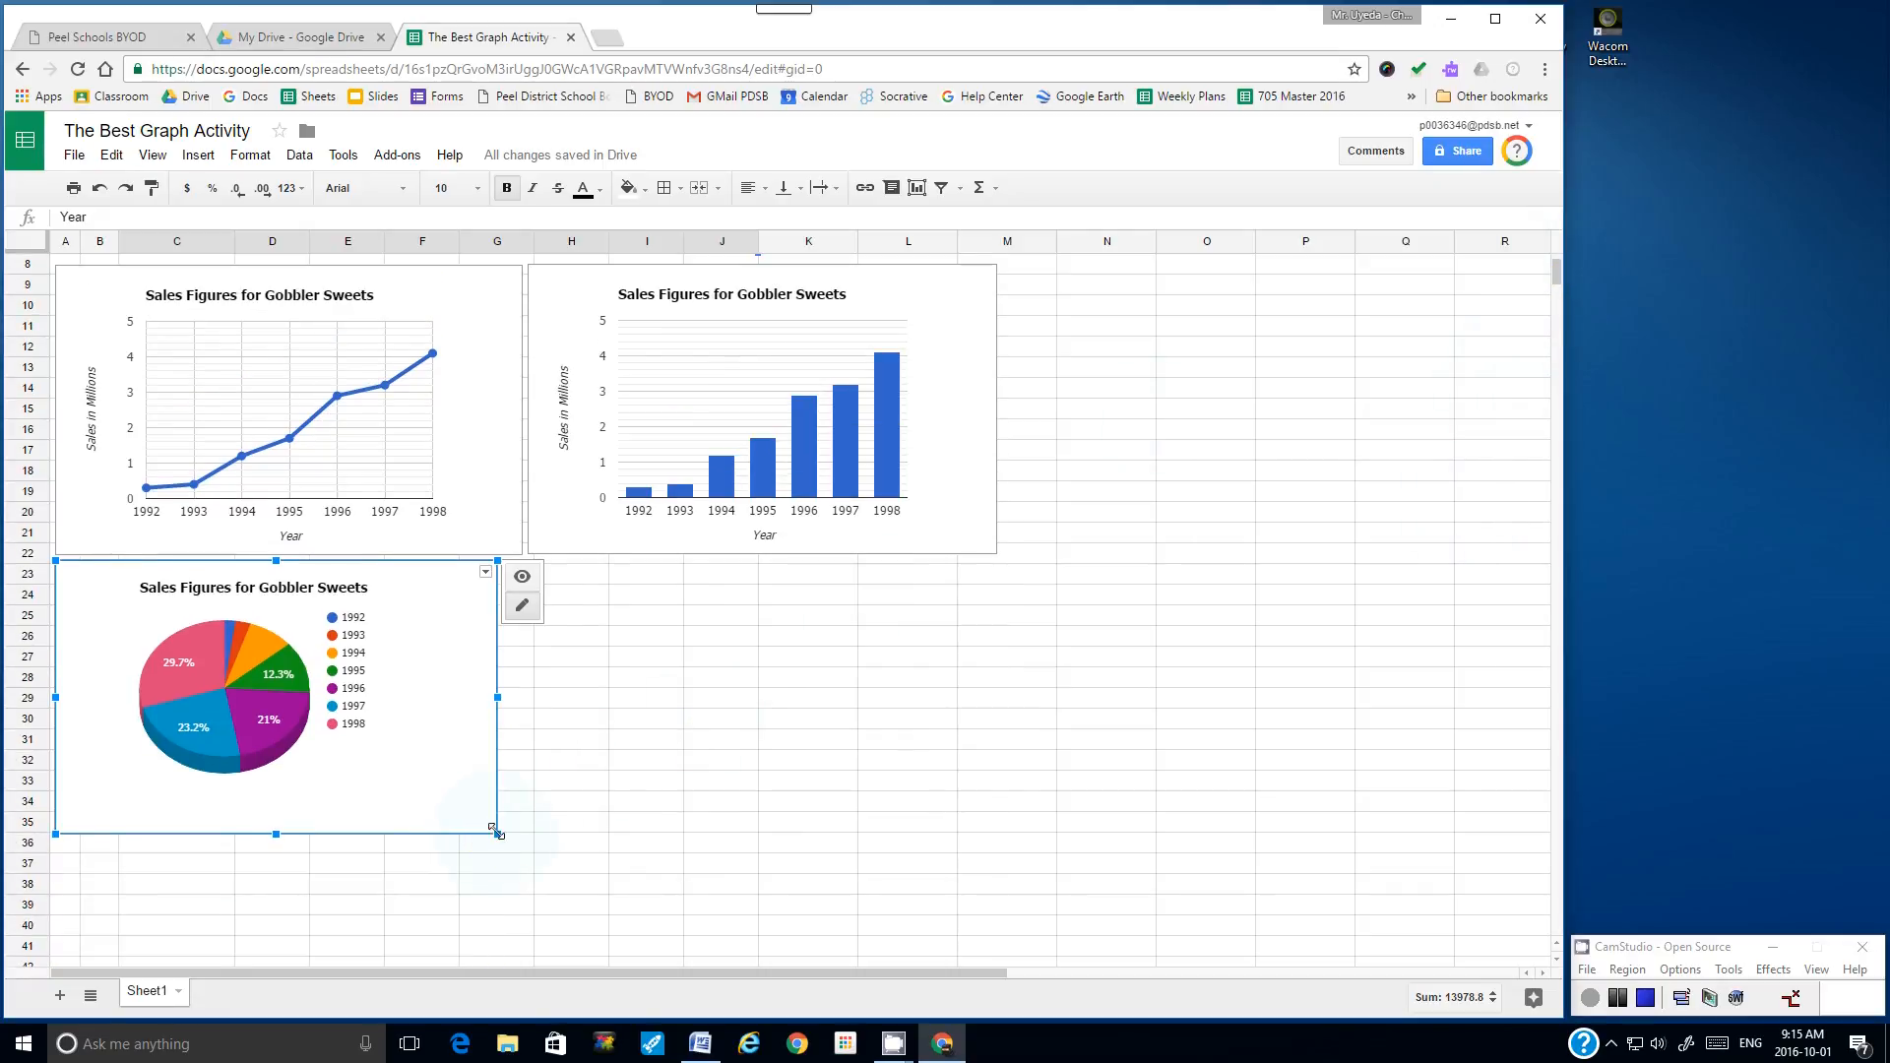
pyautogui.moveTo(497, 834); pyautogui.dragTo(475, 820)
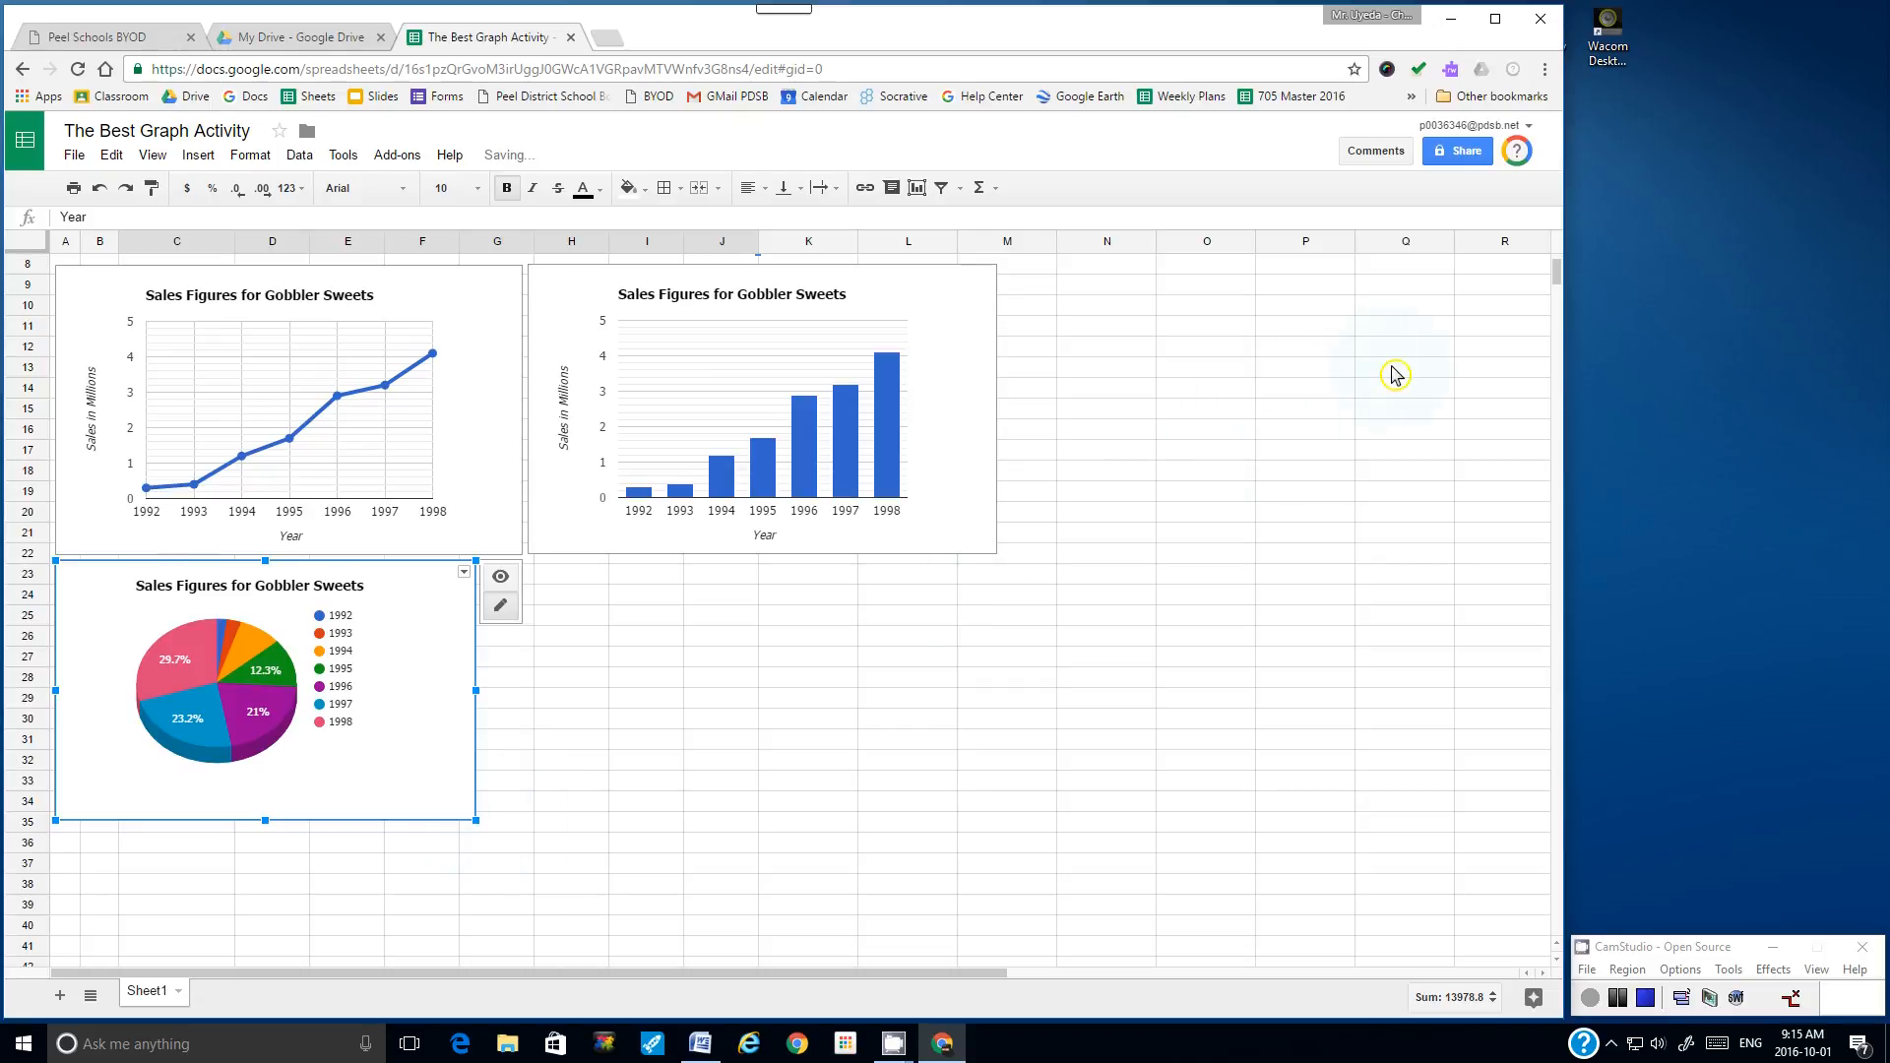
pyautogui.click(1286, 409)
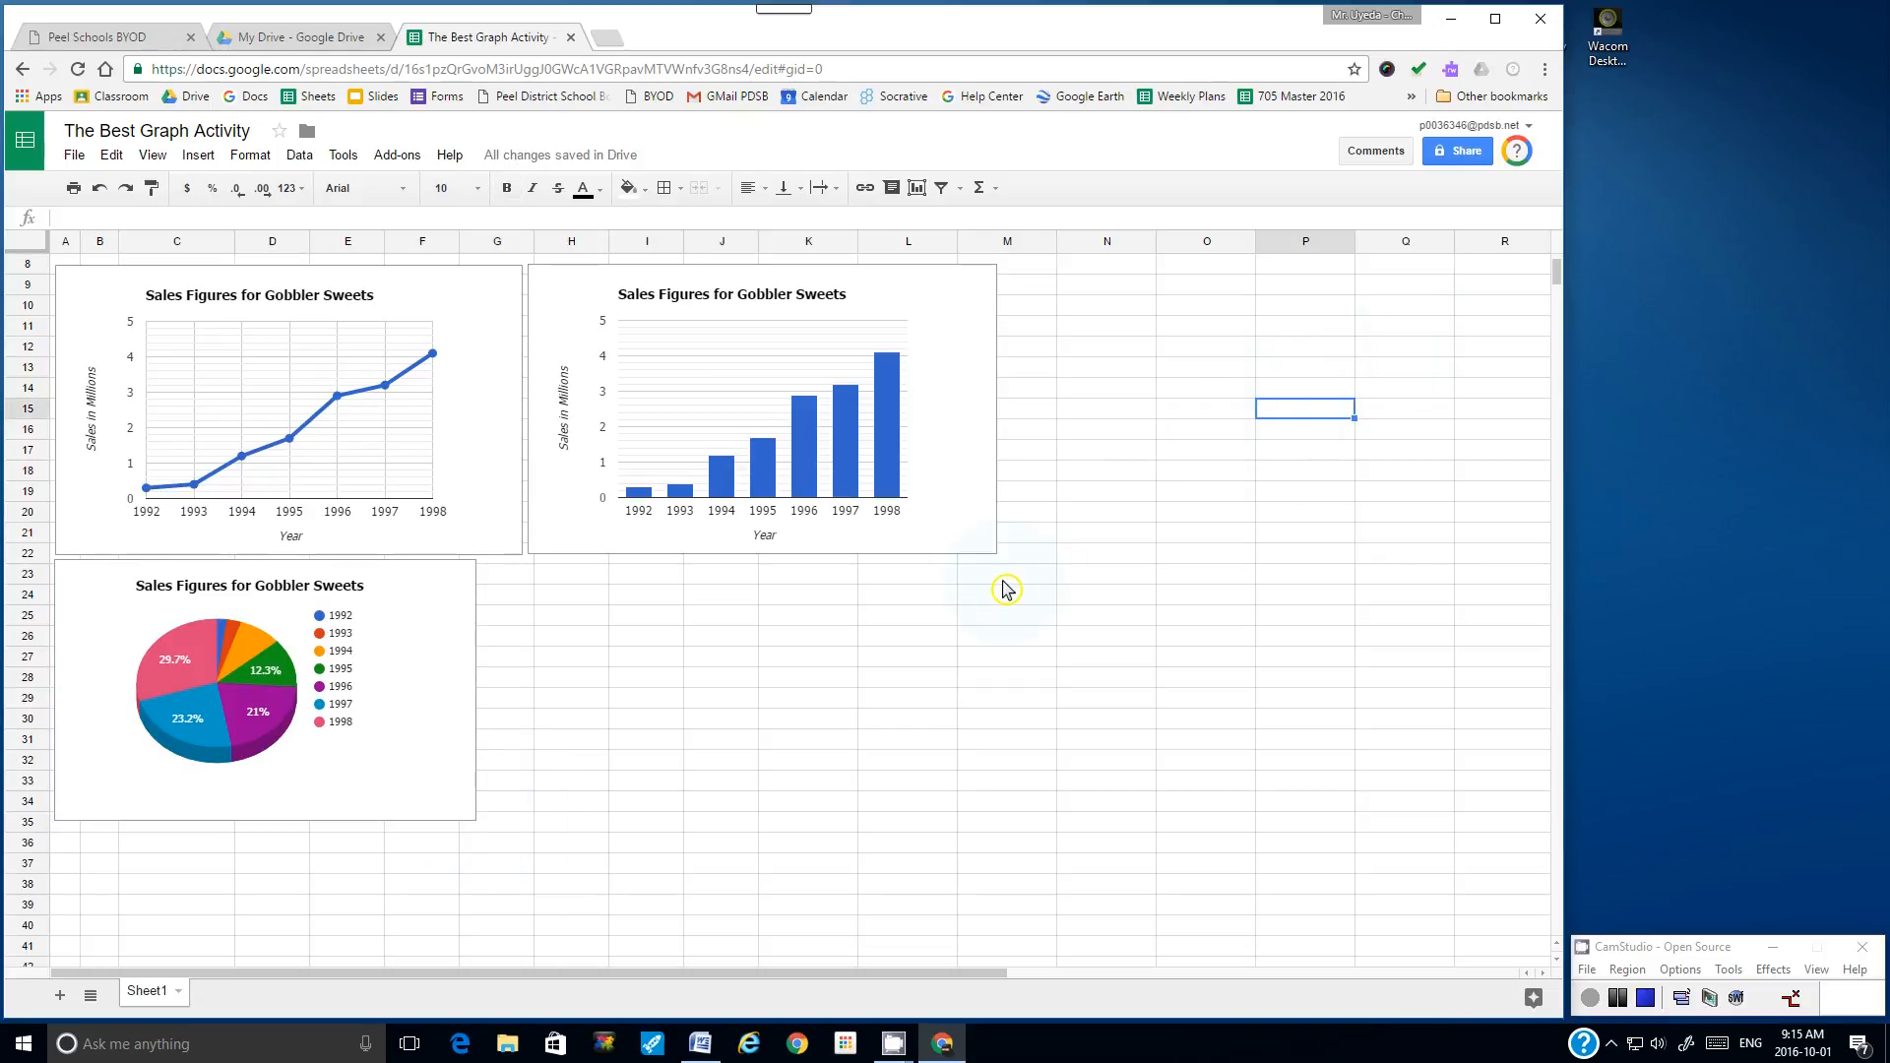
# - Change the font of all cells in the sheet to Tahoma
pyautogui.scroll(2, 1004, 589)
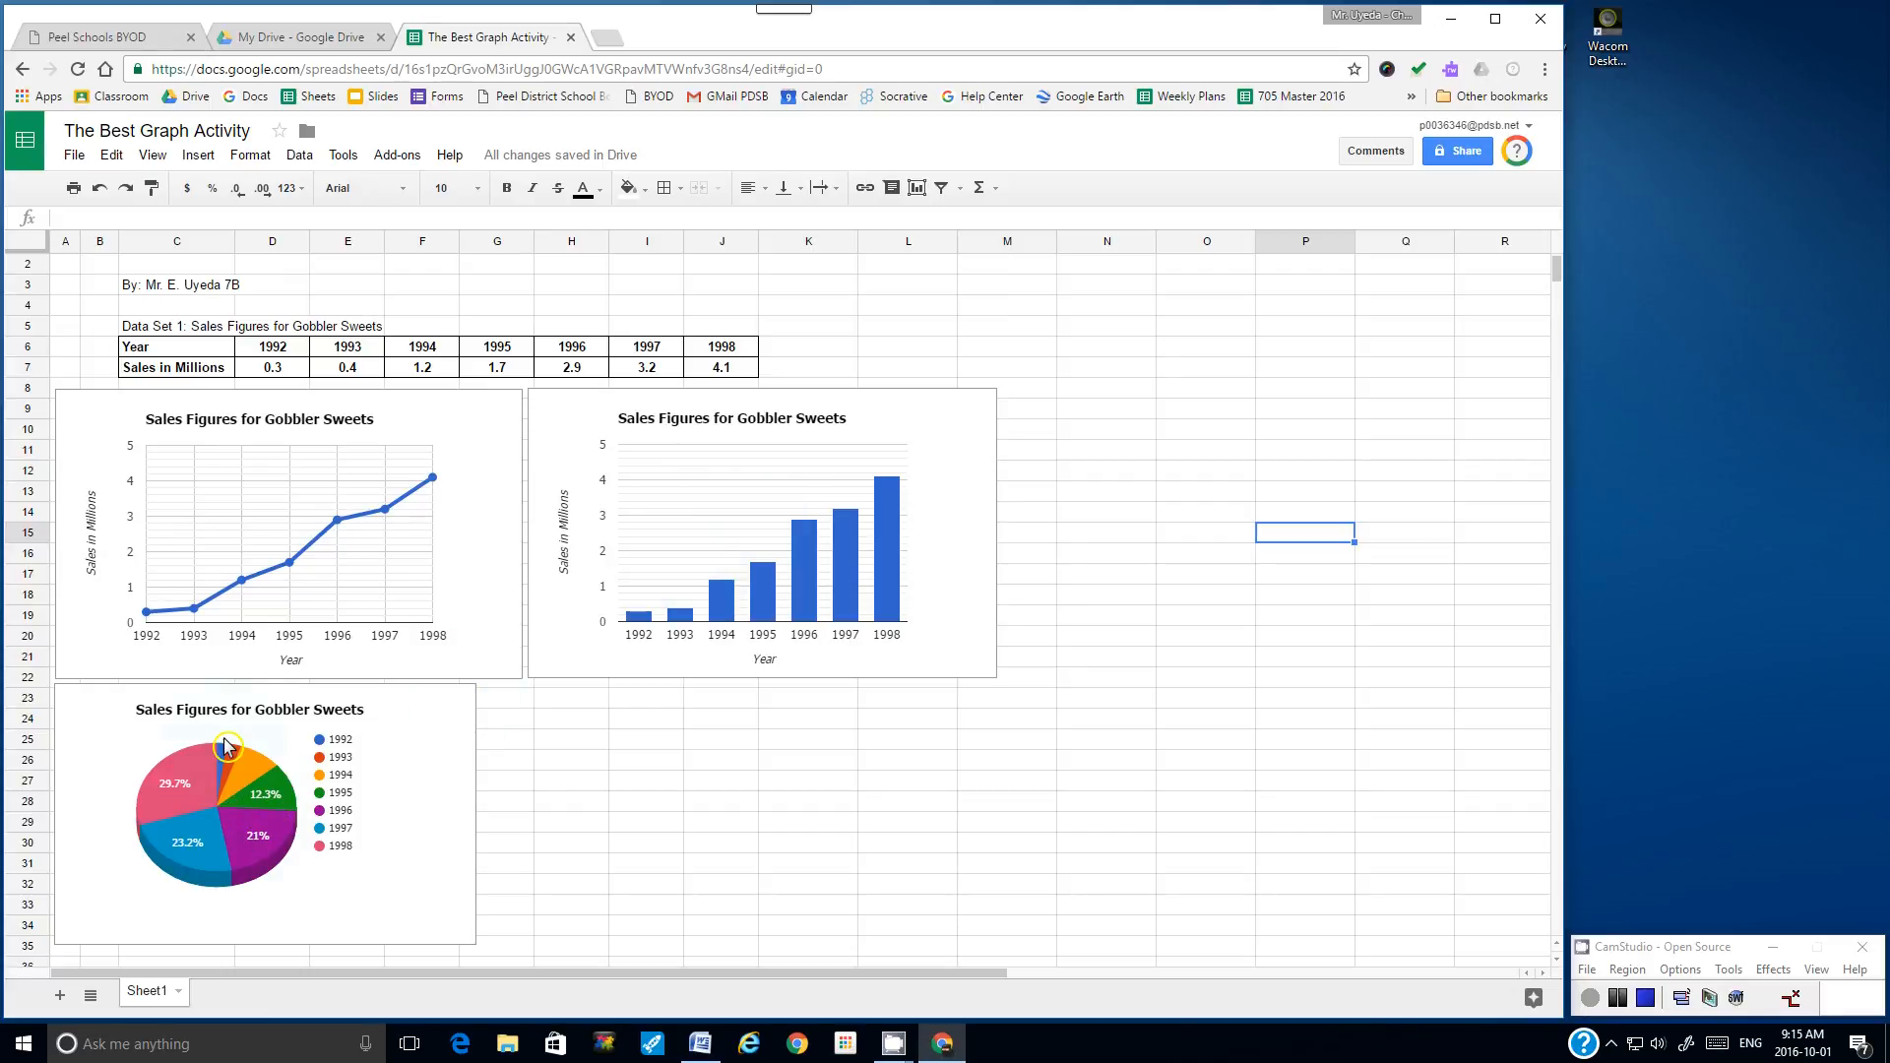
pyautogui.scroll(1, 225, 745)
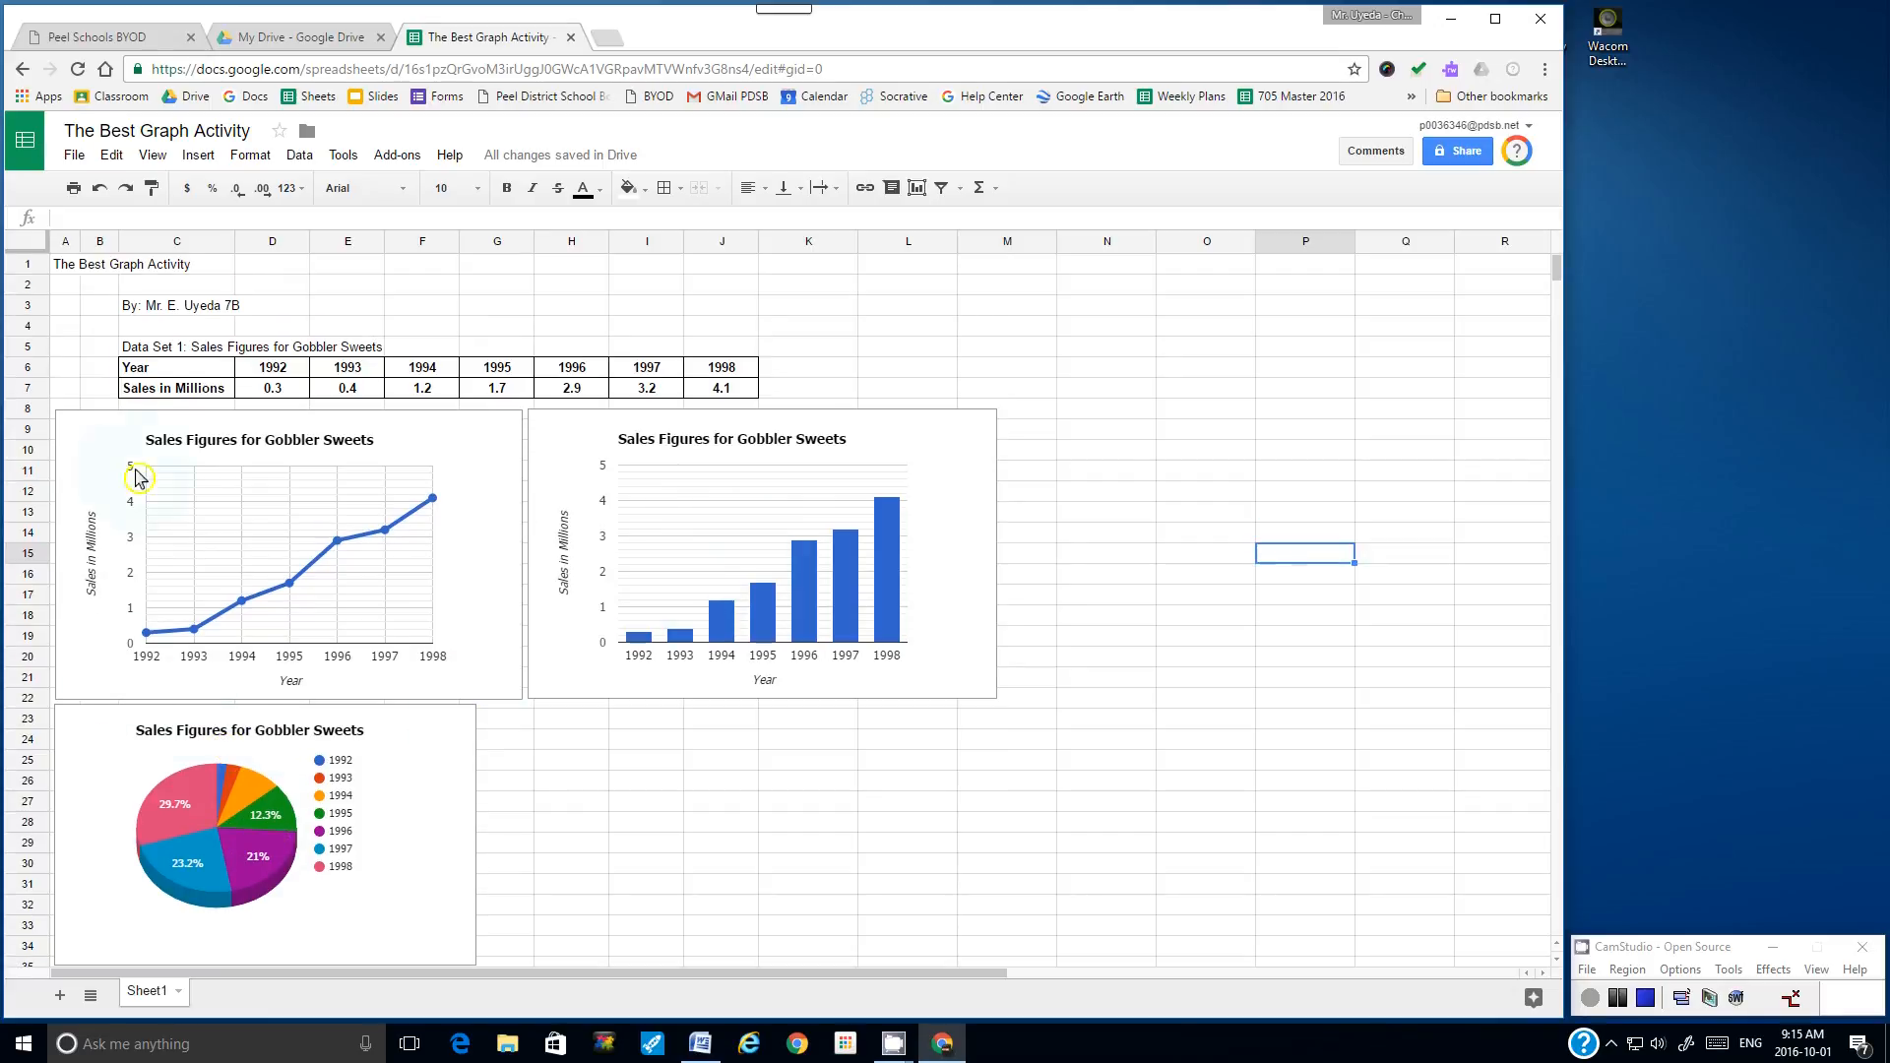
pyautogui.click(68, 272)
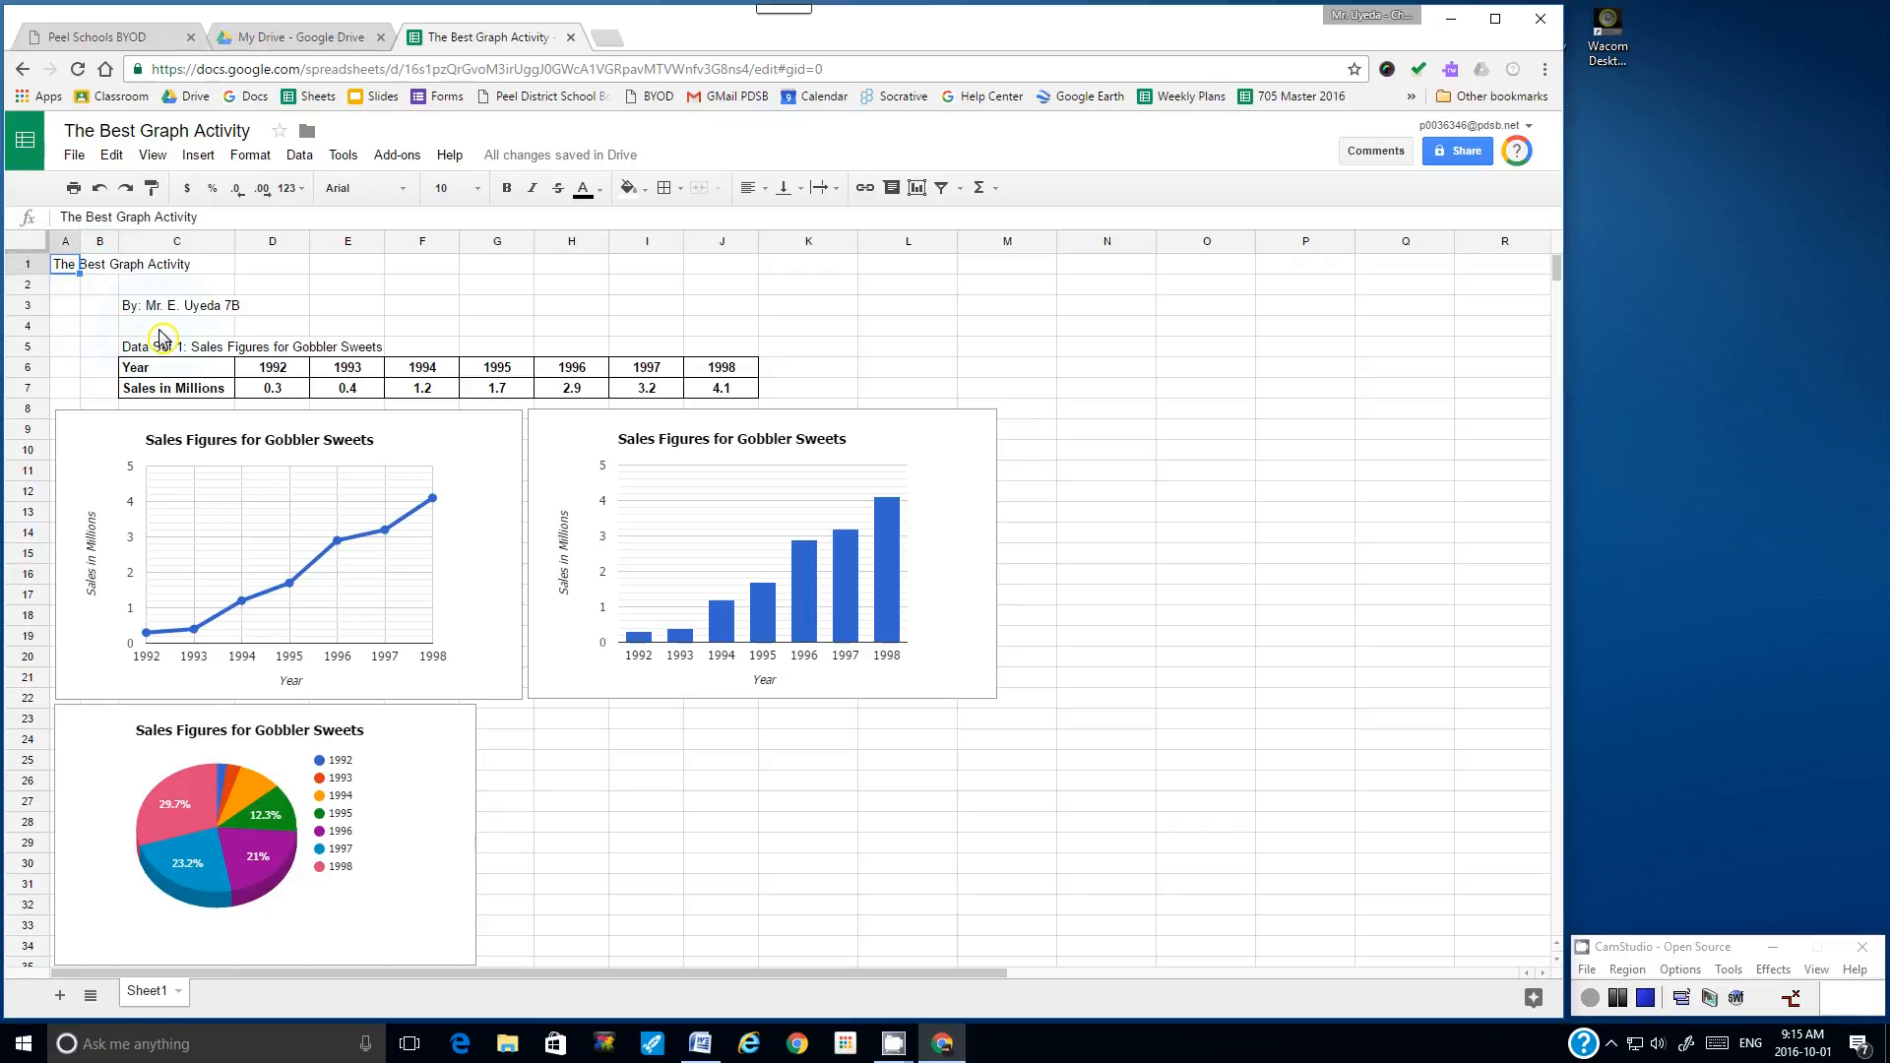
pyautogui.hotkey('ctrl', 'a')
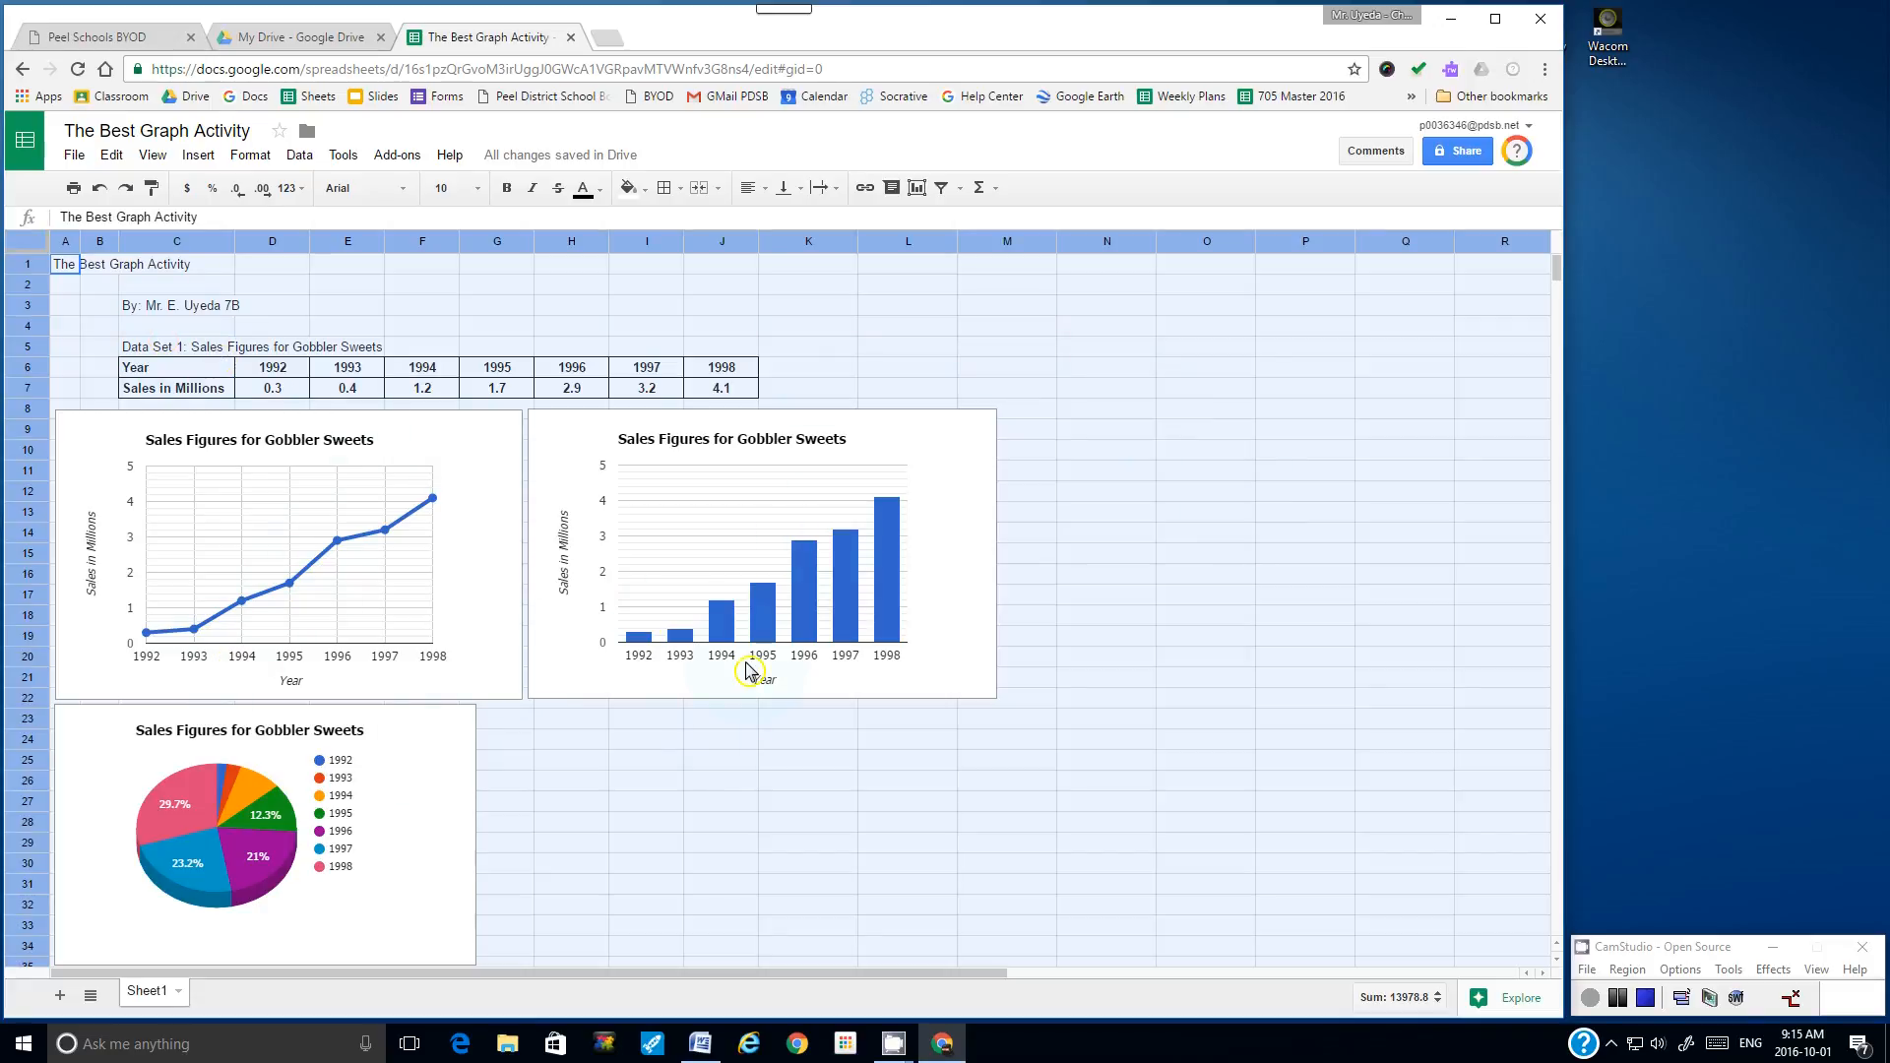
pyautogui.click(406, 197)
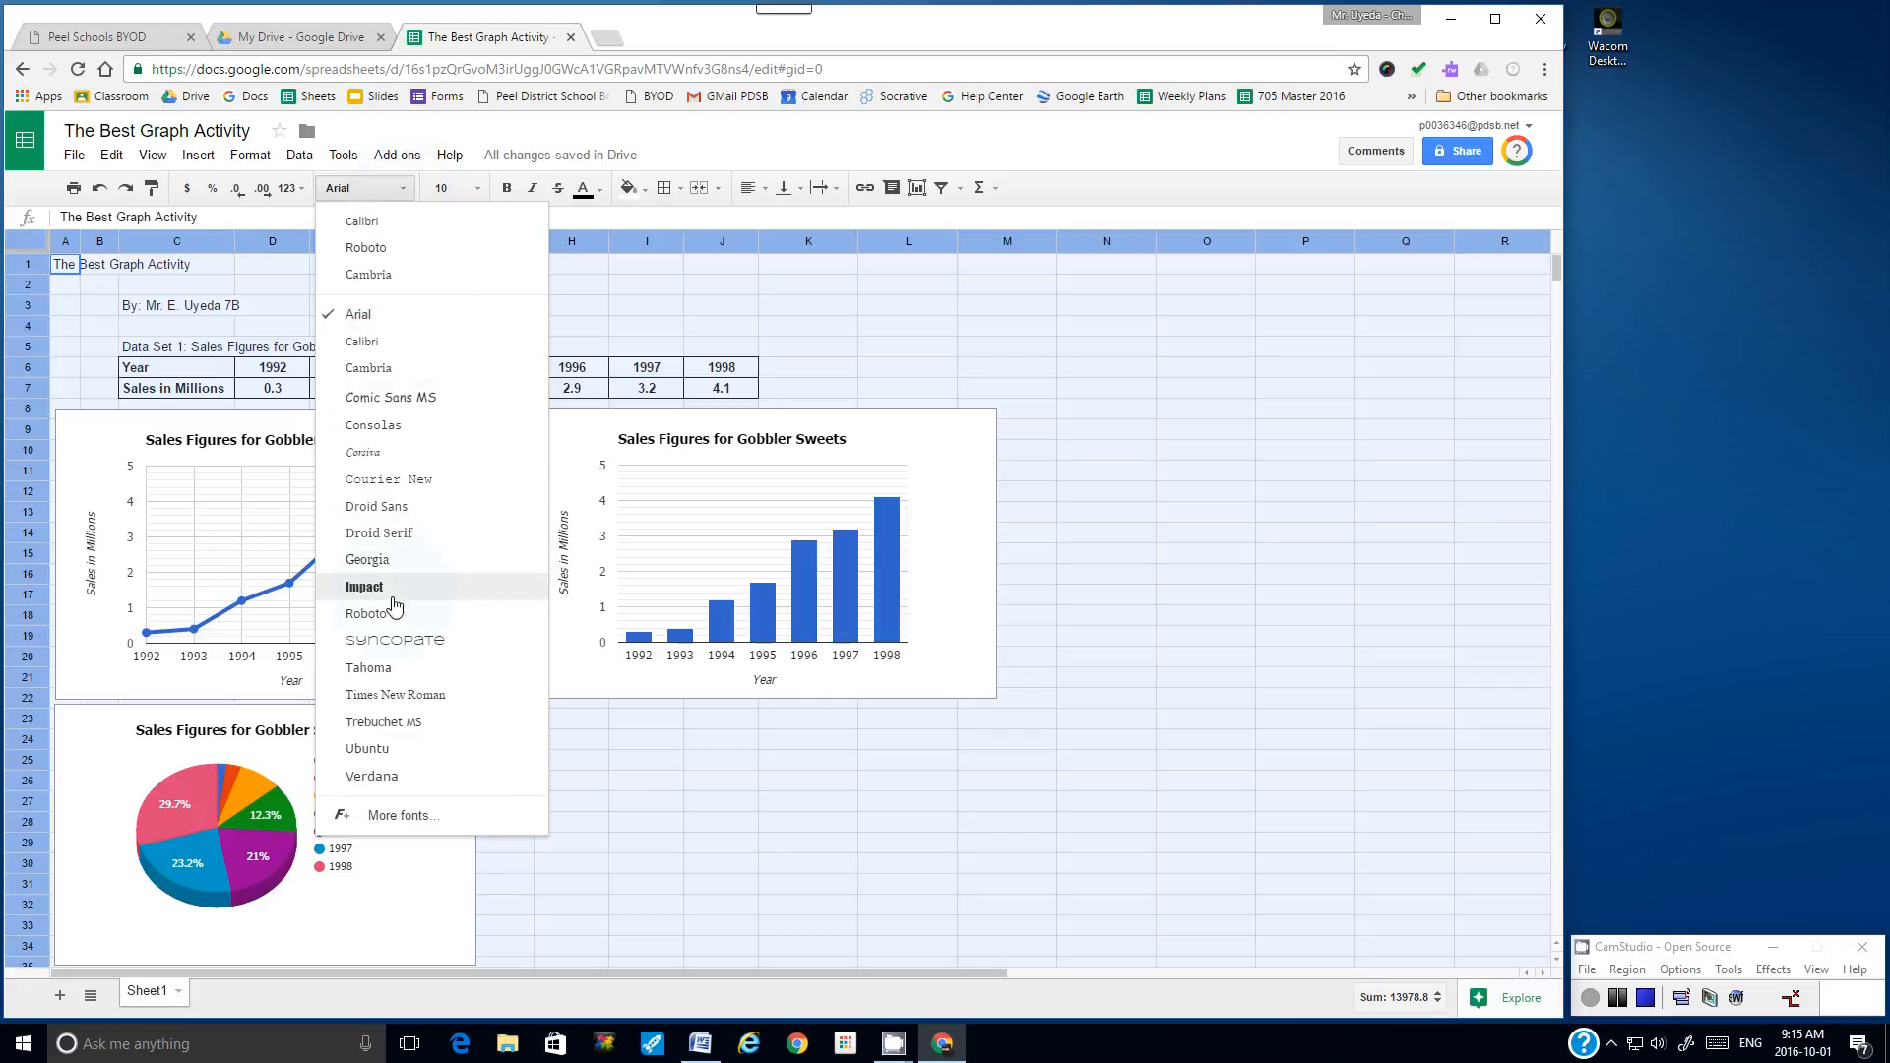
pyautogui.click(368, 668)
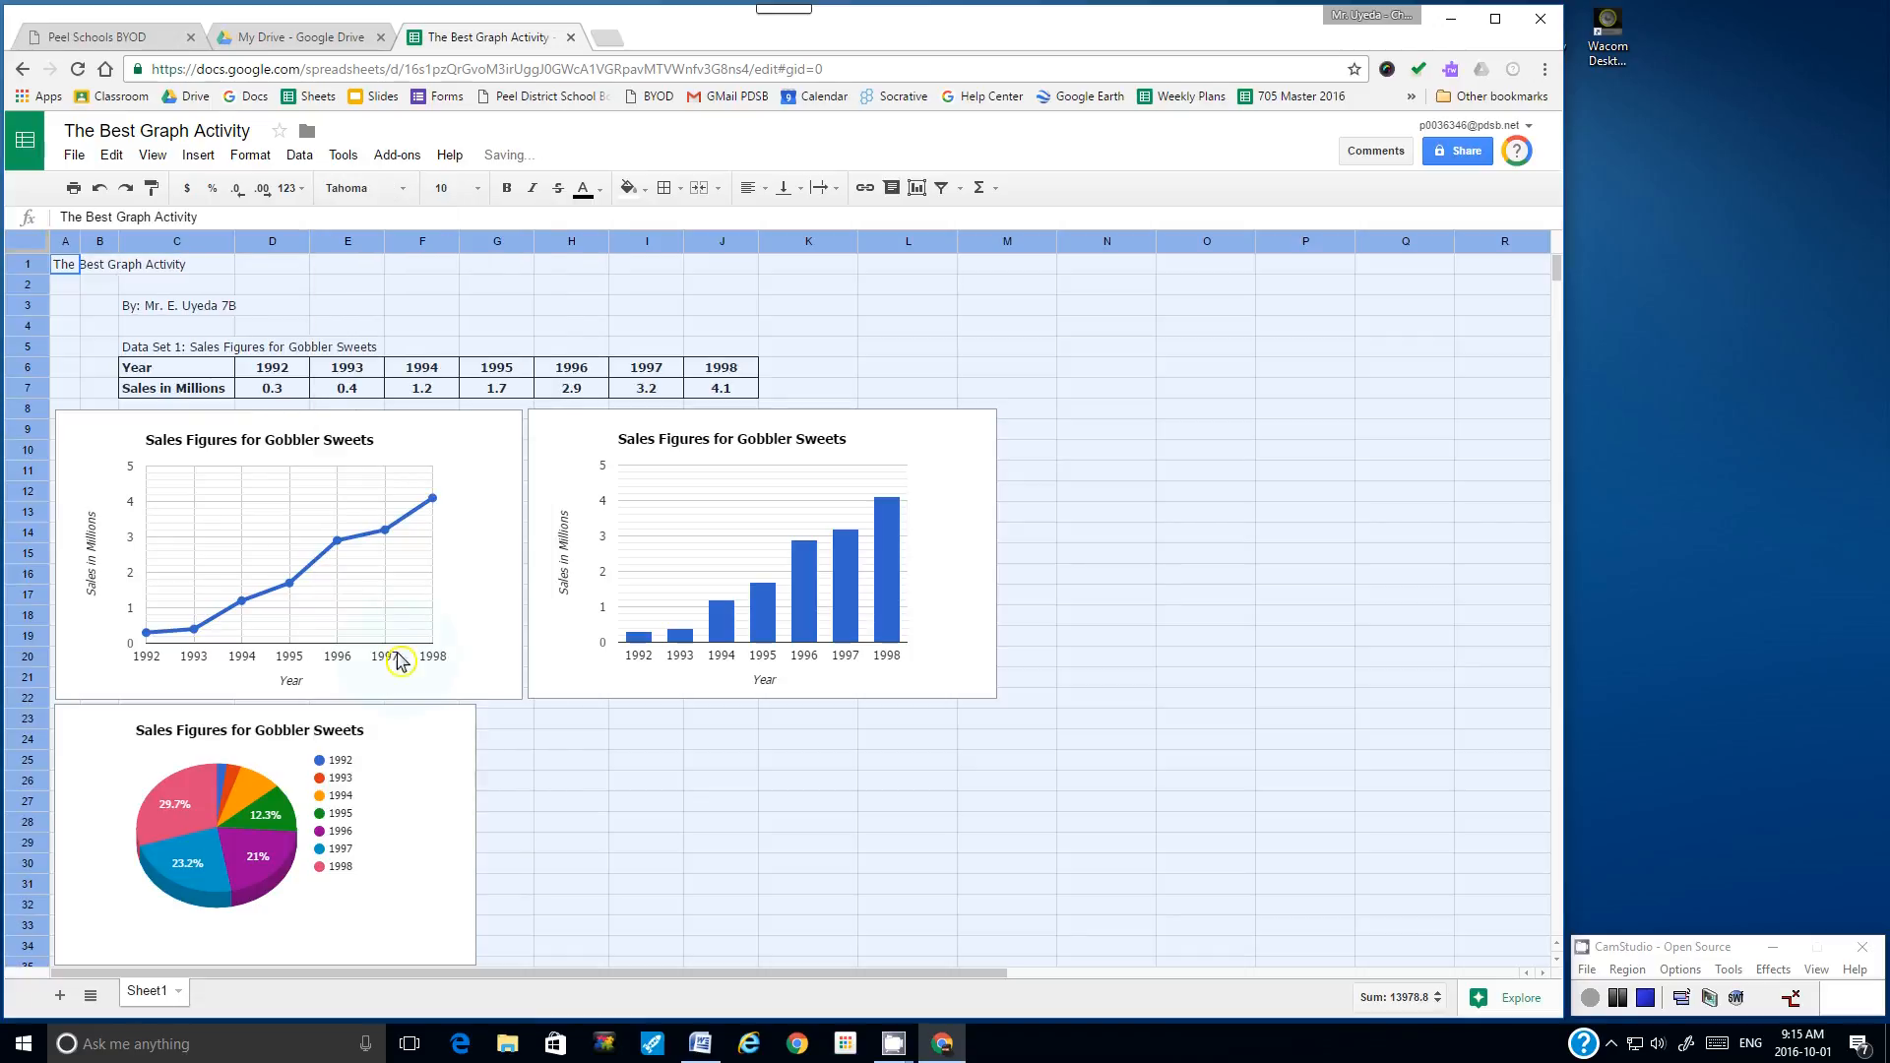
pyautogui.click(772, 345)
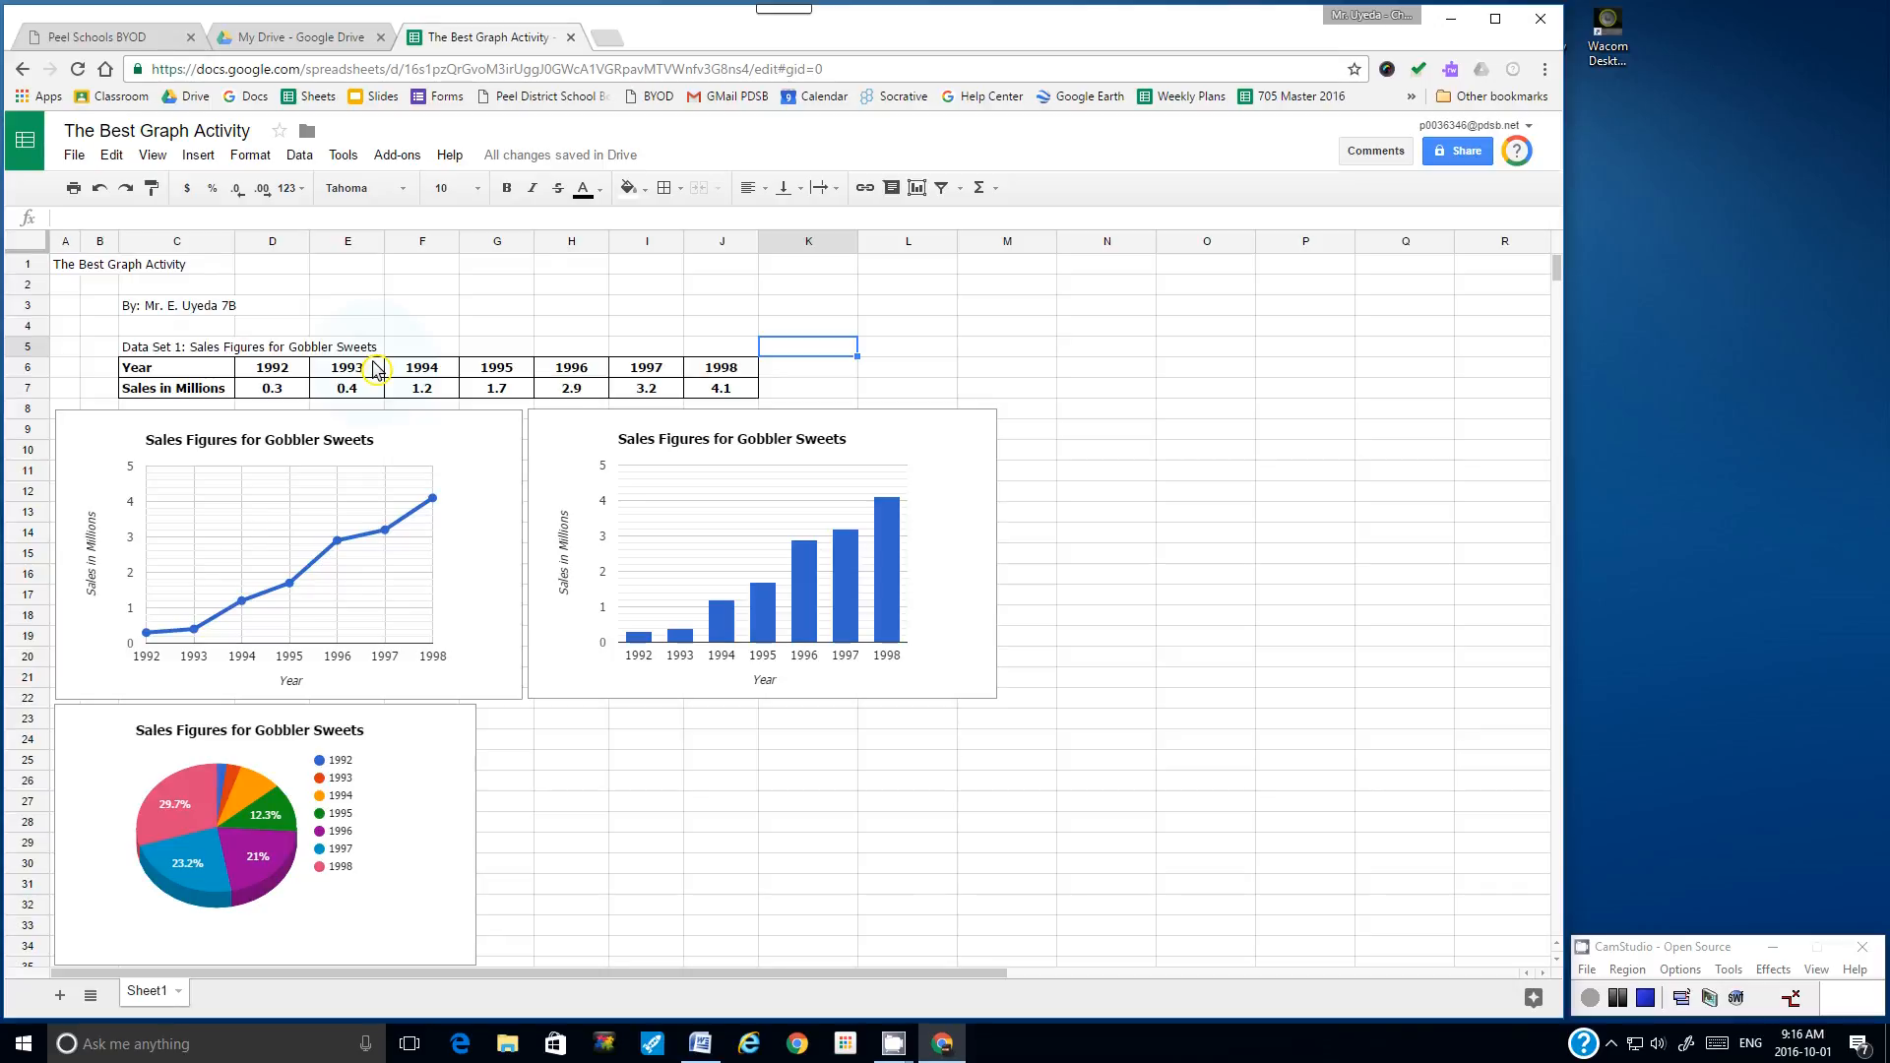
# - Format the main title in cell A1 as 12-point bold text
pyautogui.click(66, 268)
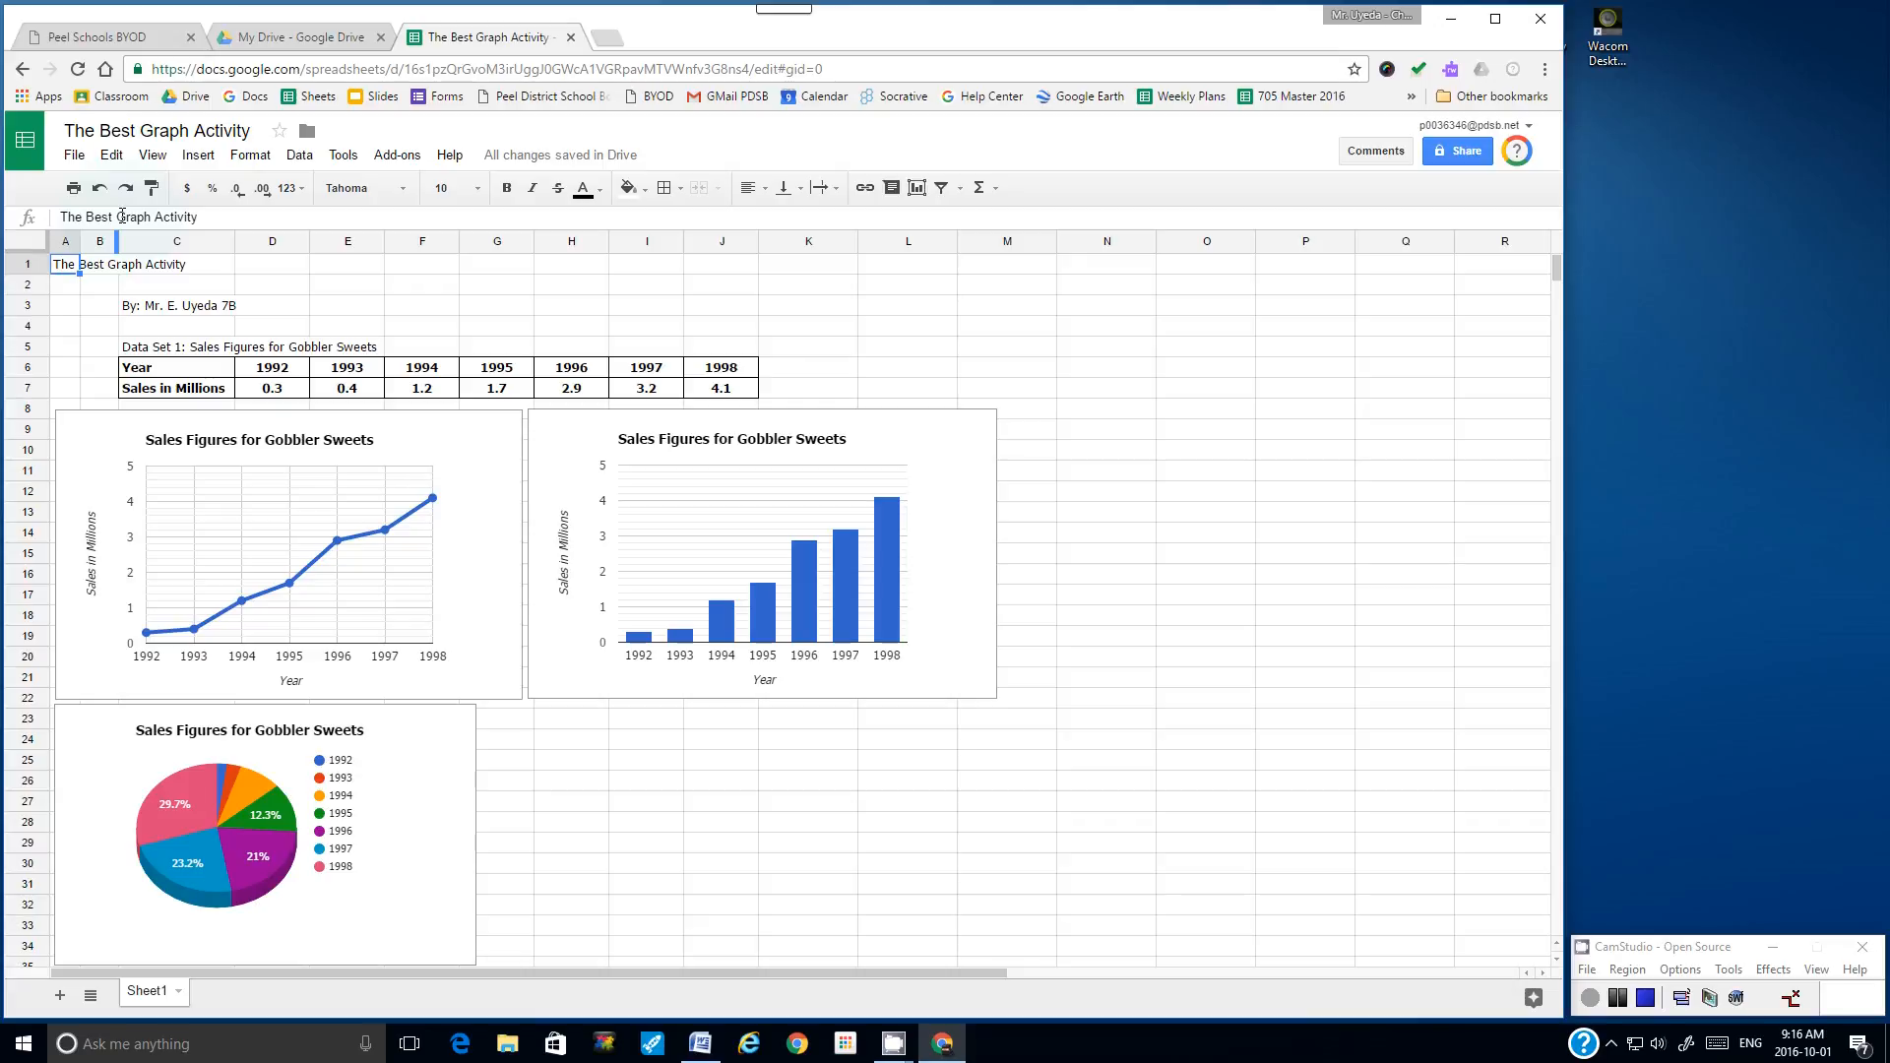
pyautogui.click(479, 188)
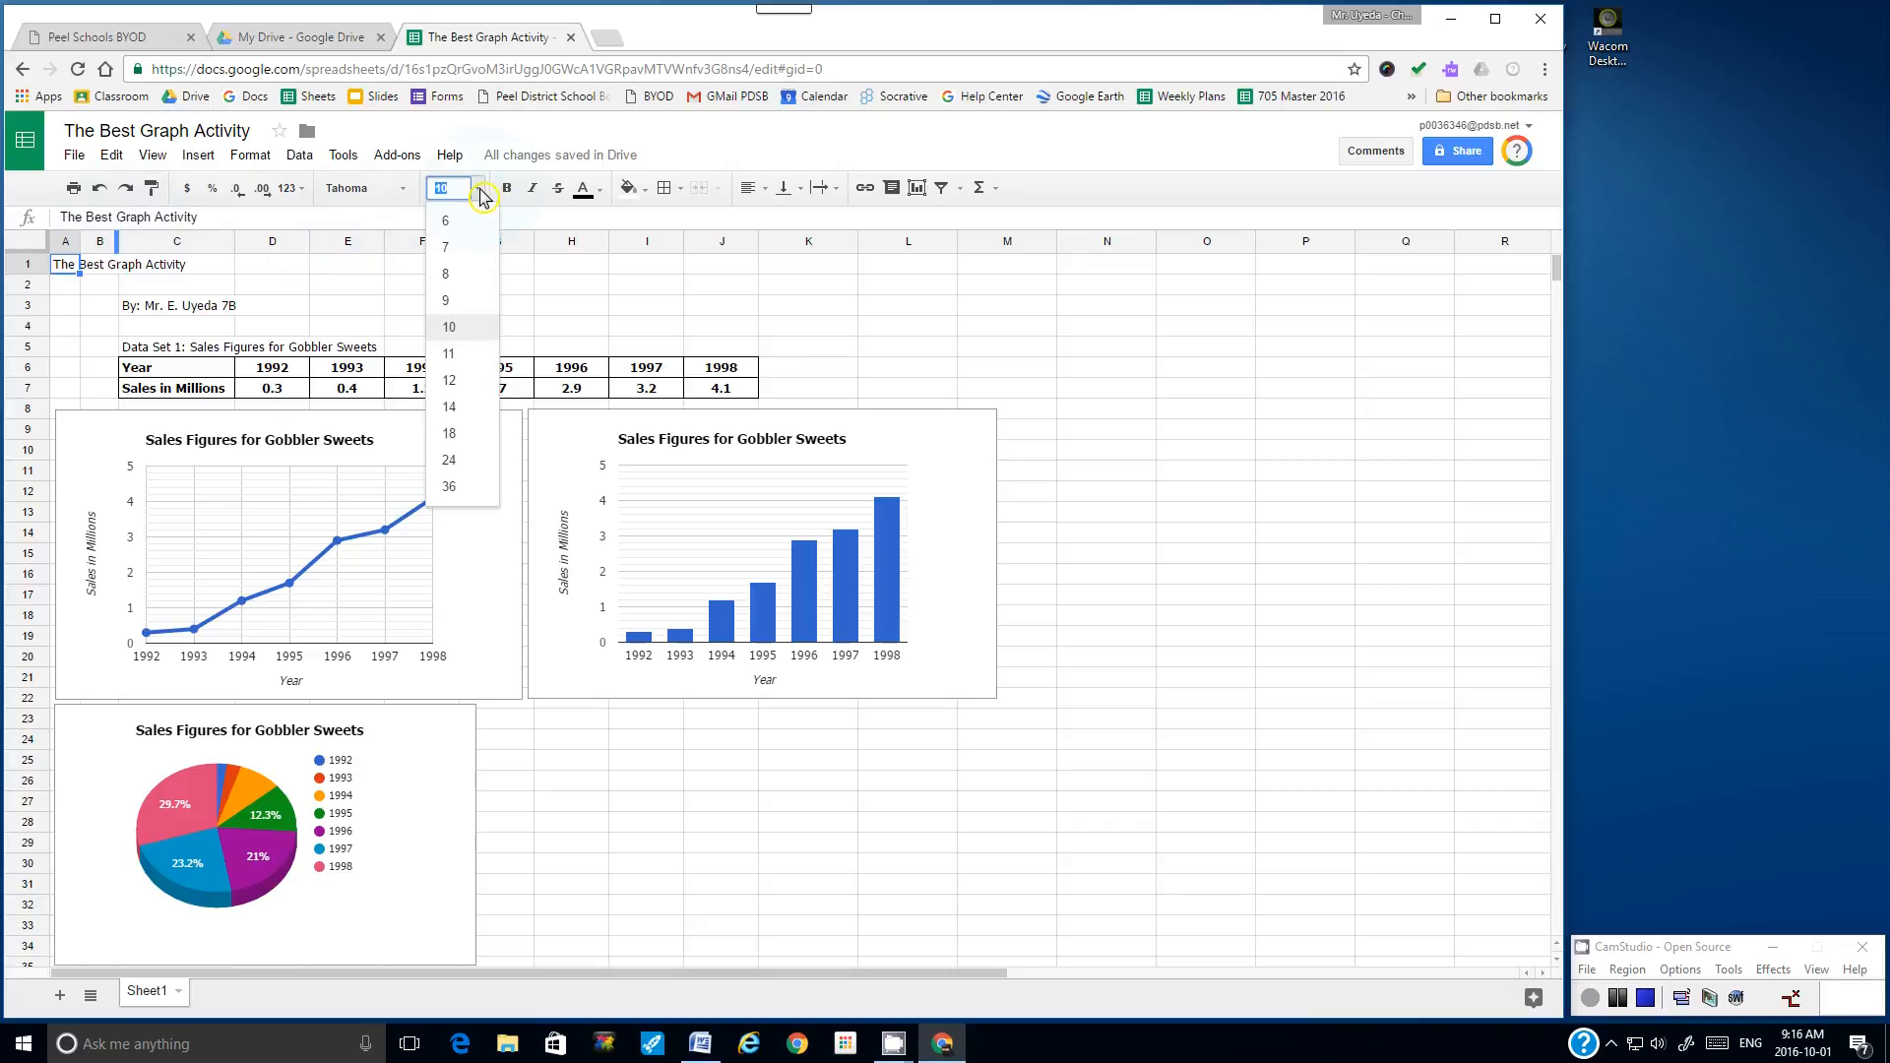
pyautogui.click(457, 382)
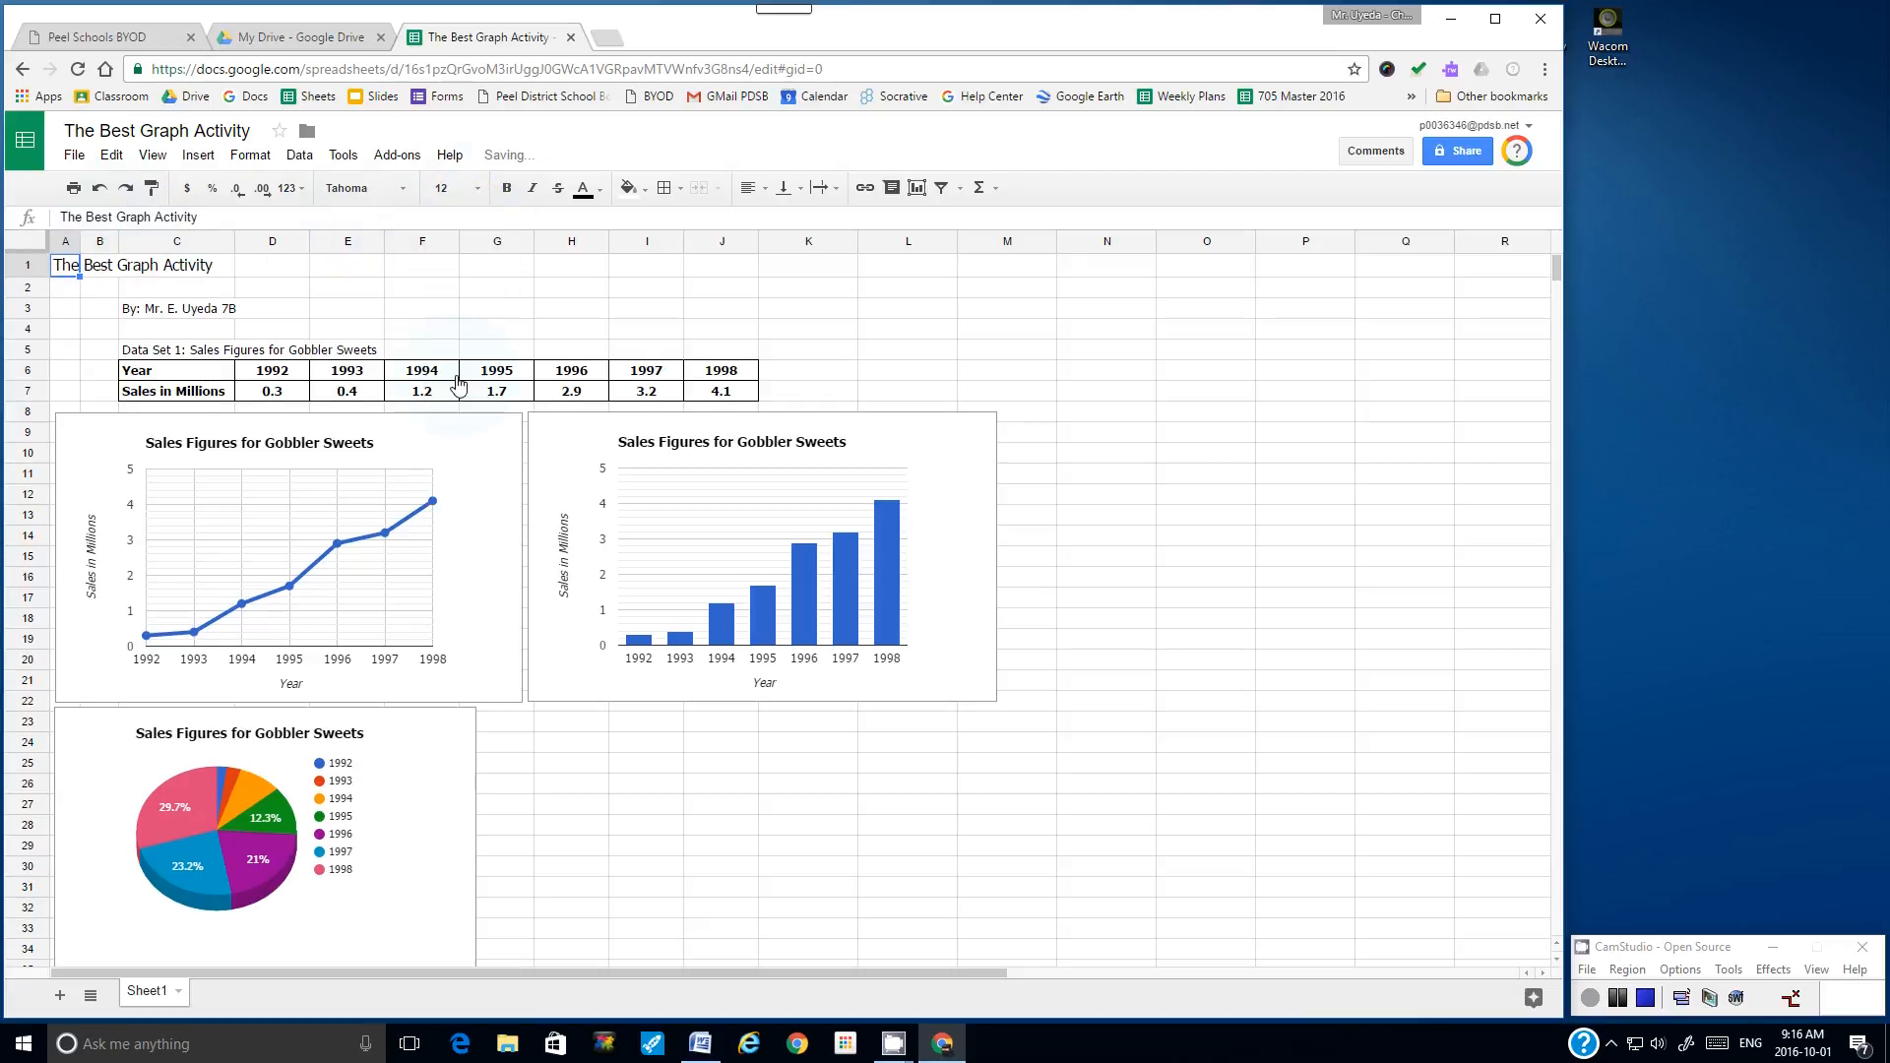
pyautogui.click(507, 189)
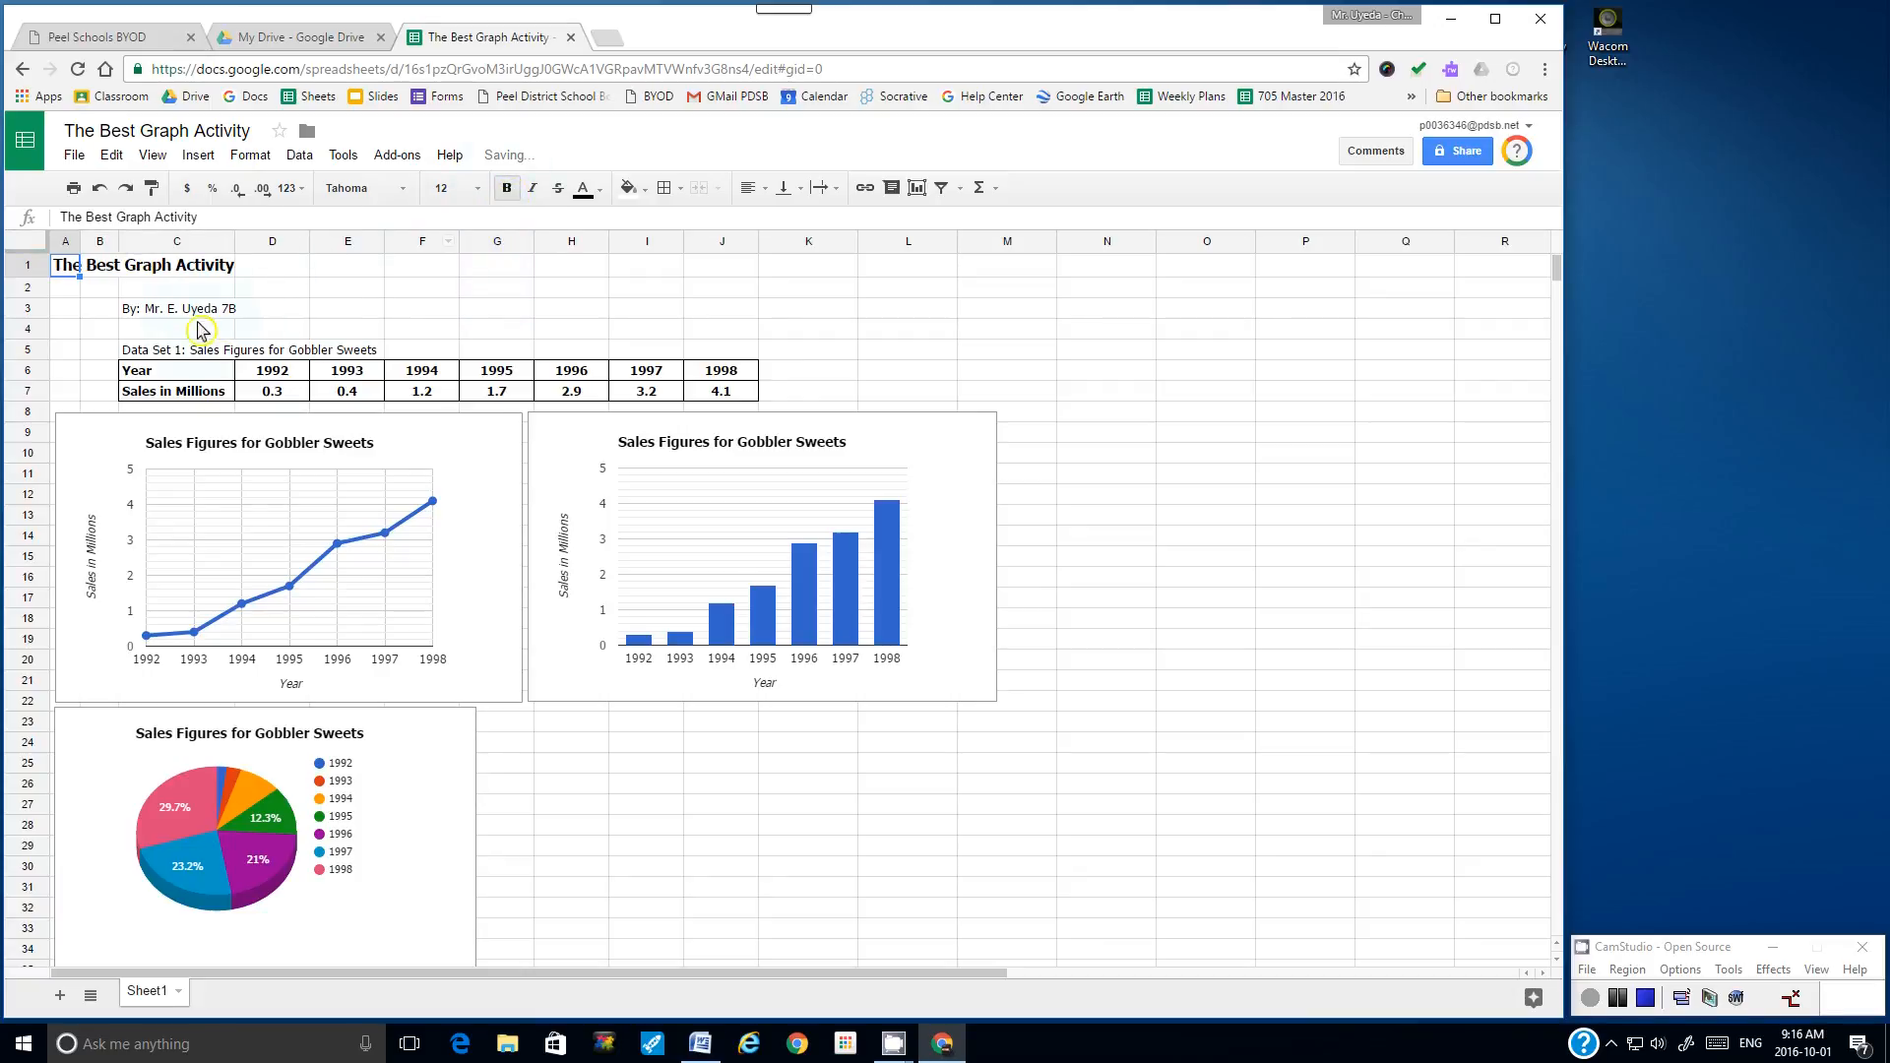
# - Italicize the author line in cell C3 and bold the Data Set 1 heading in cell C5
pyautogui.click(153, 315)
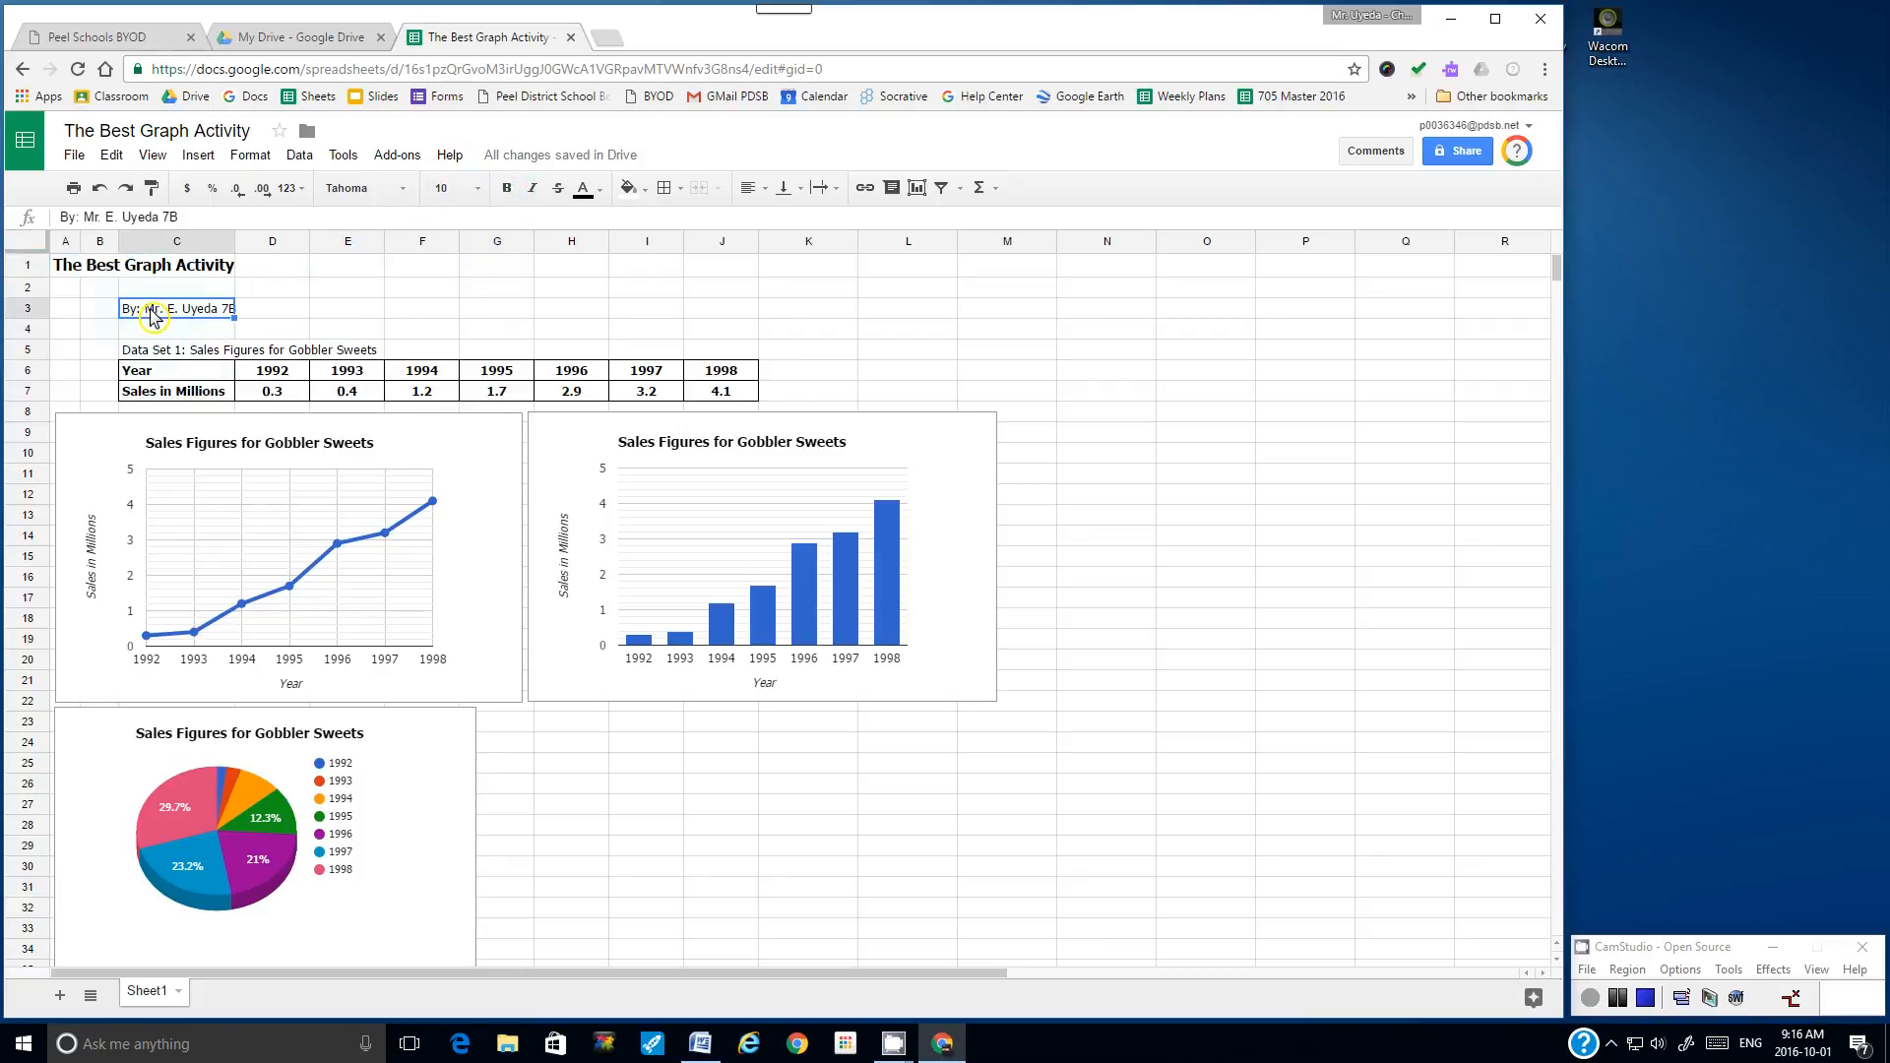
pyautogui.click(531, 191)
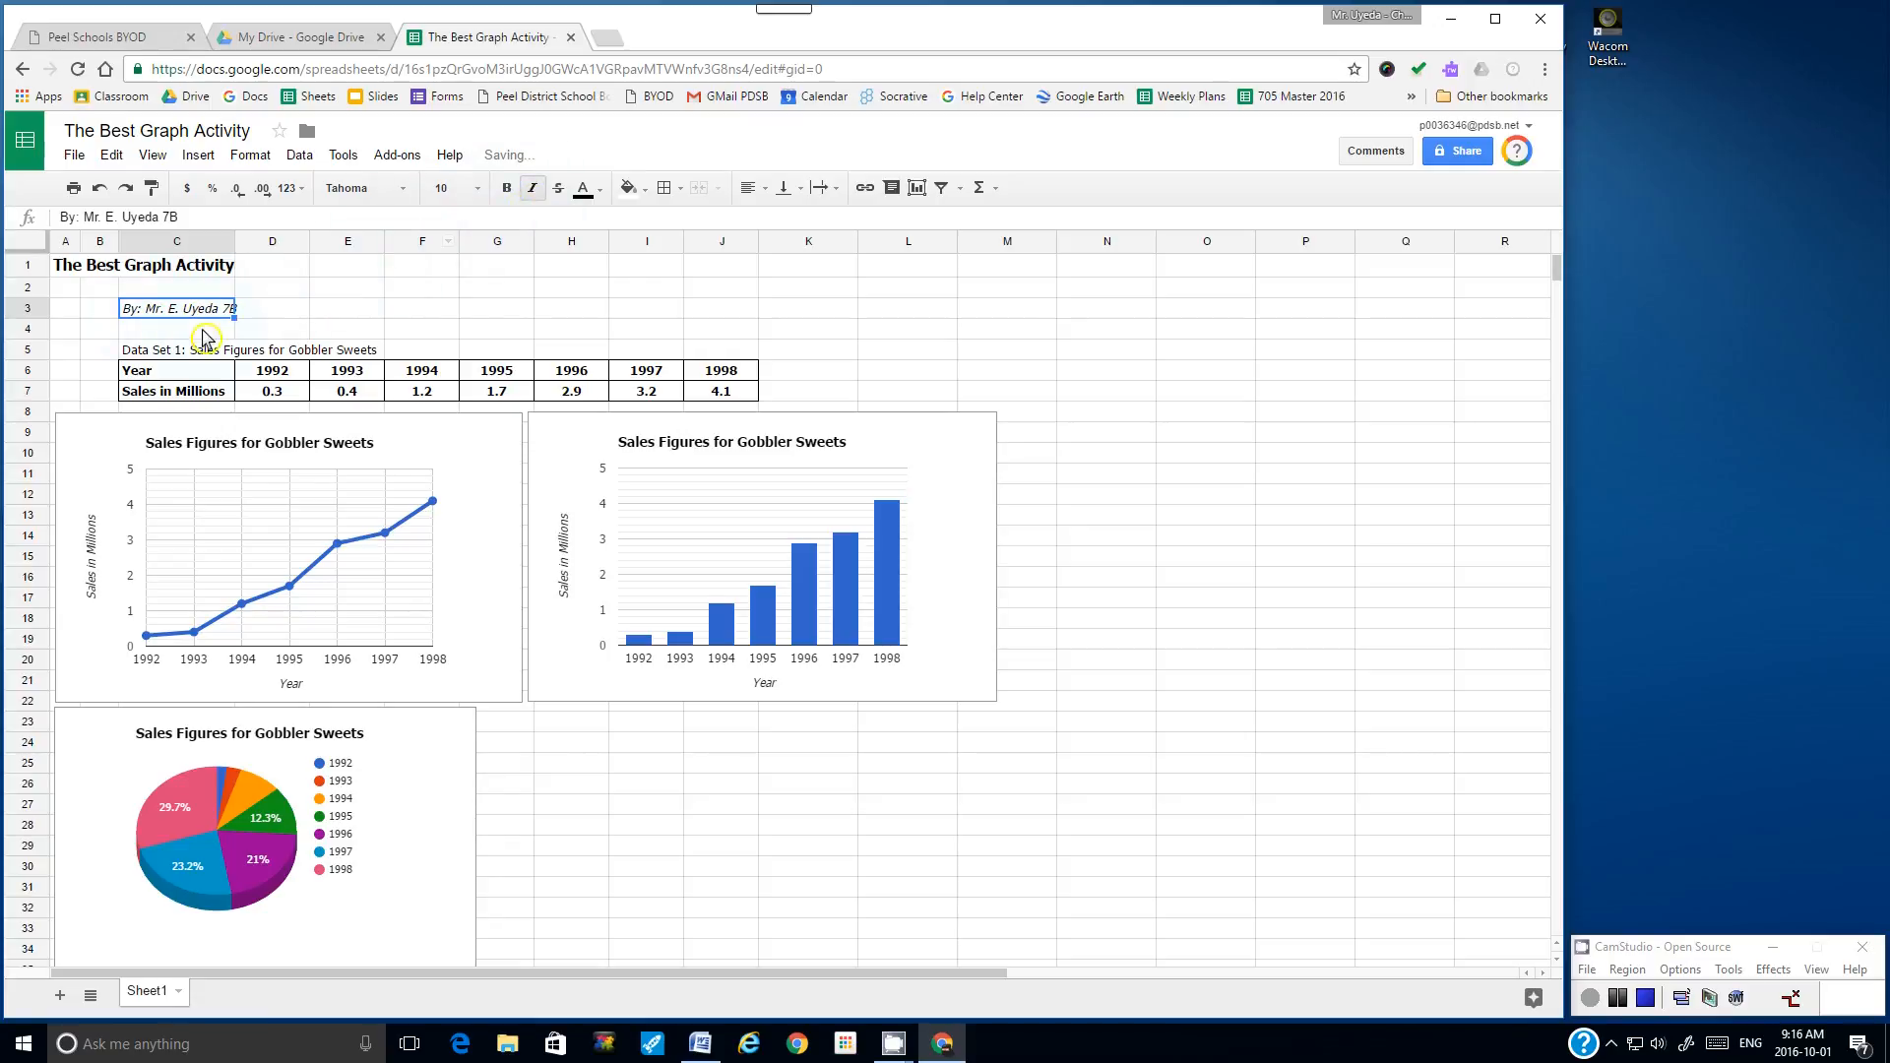
pyautogui.click(148, 352)
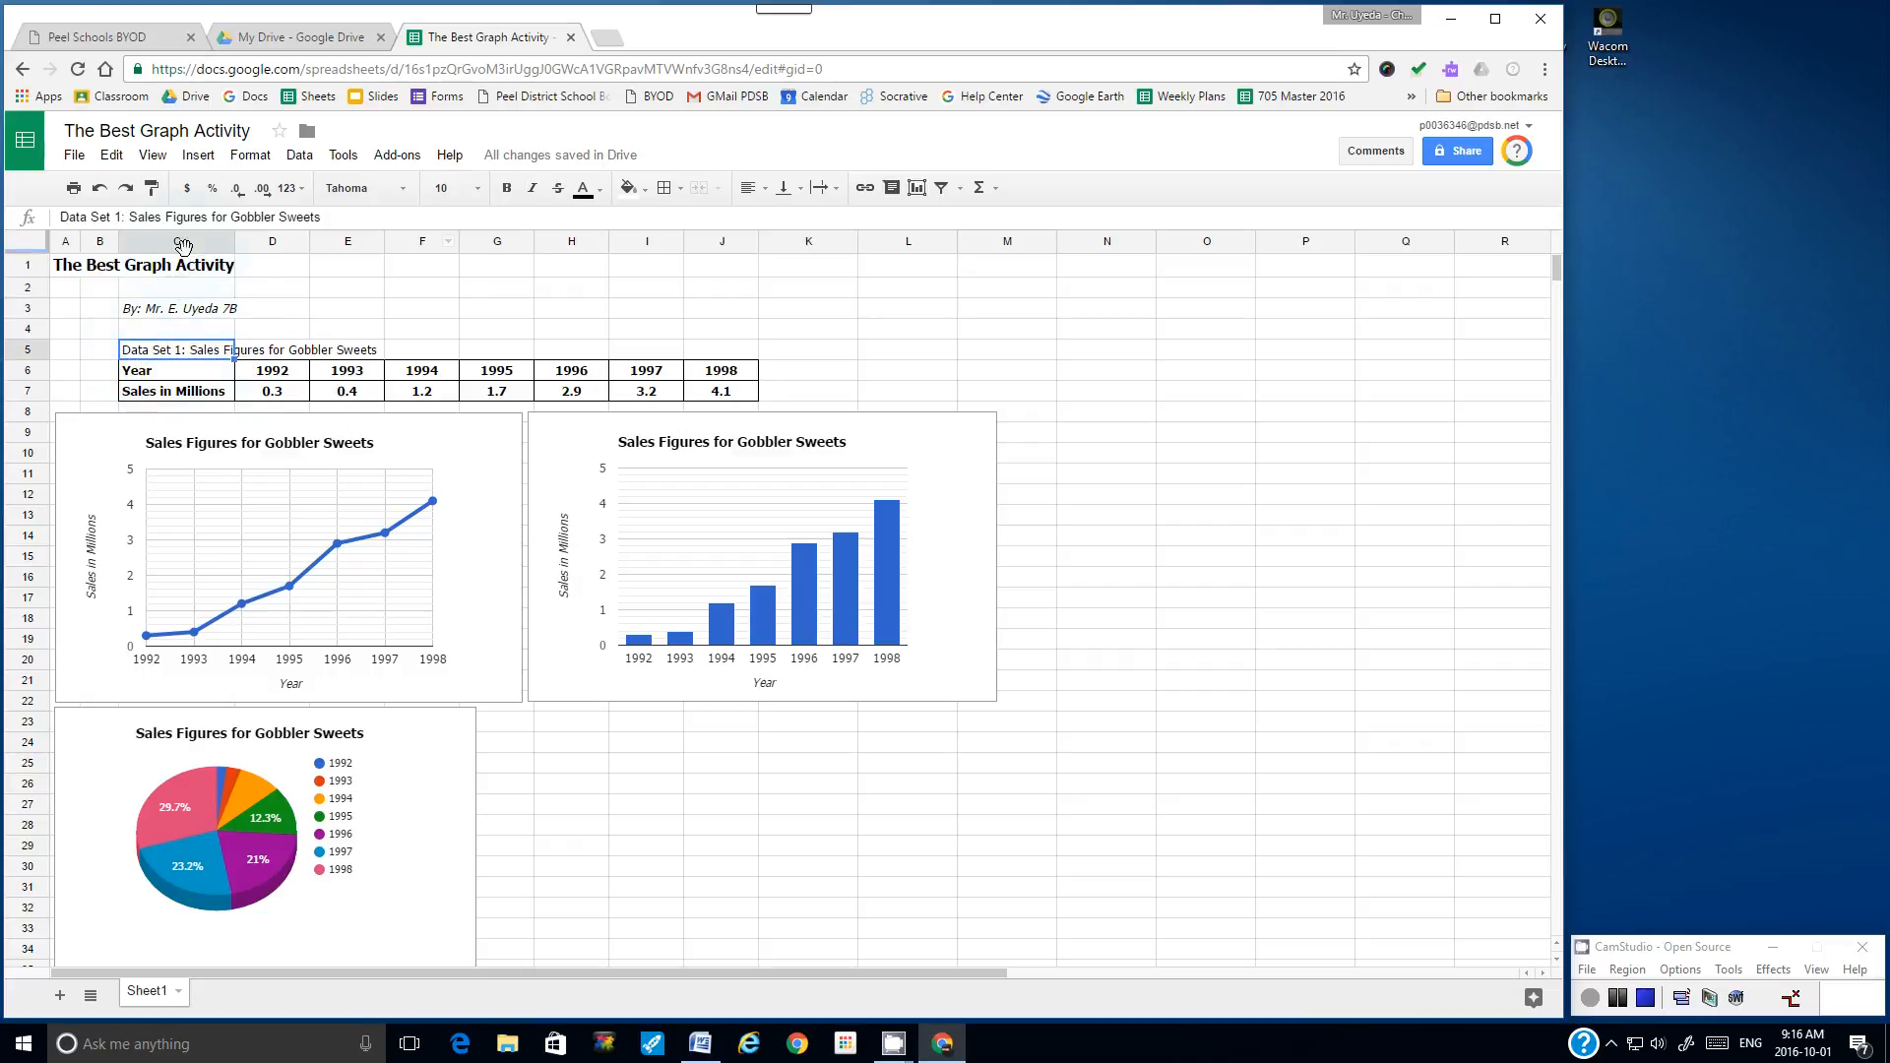
pyautogui.click(506, 187)
pyautogui.click(467, 313)
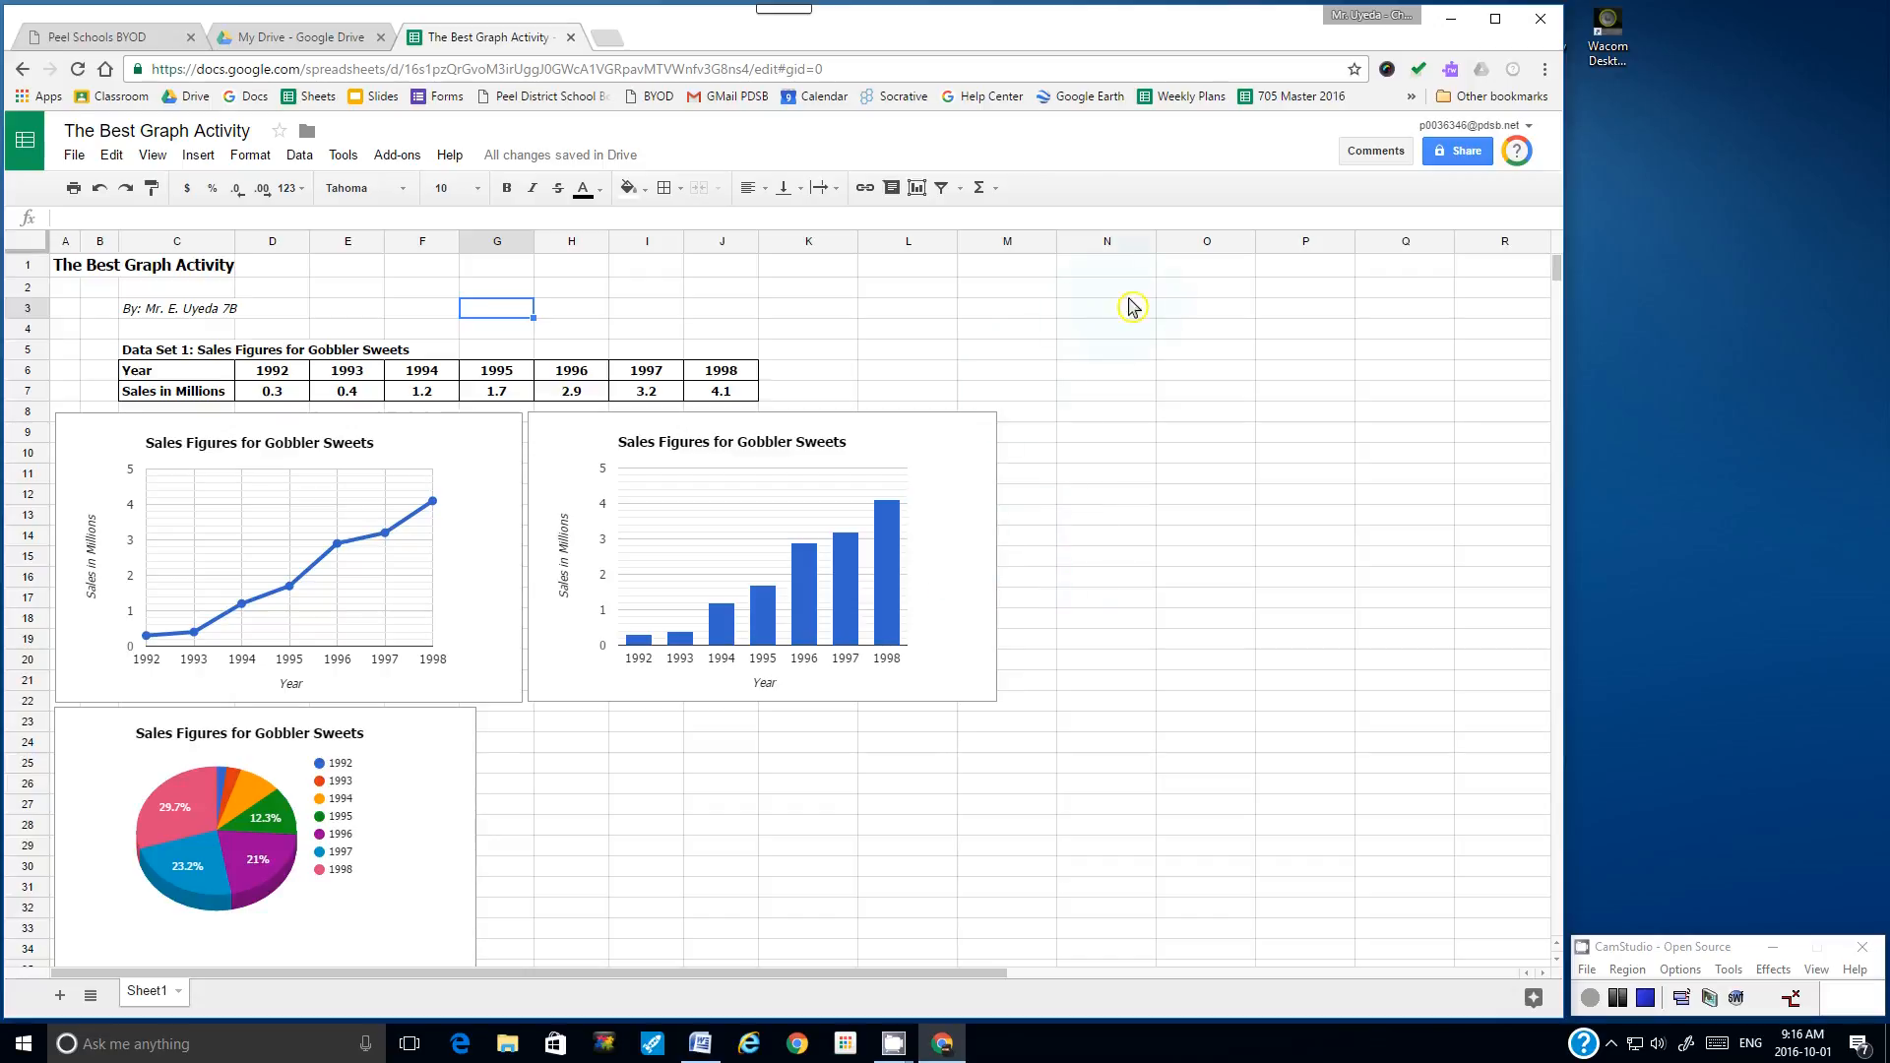
# - Switch to the Word assignment document and select the task sentence about determining which graph is best suited for each data set
pyautogui.click(698, 1046)
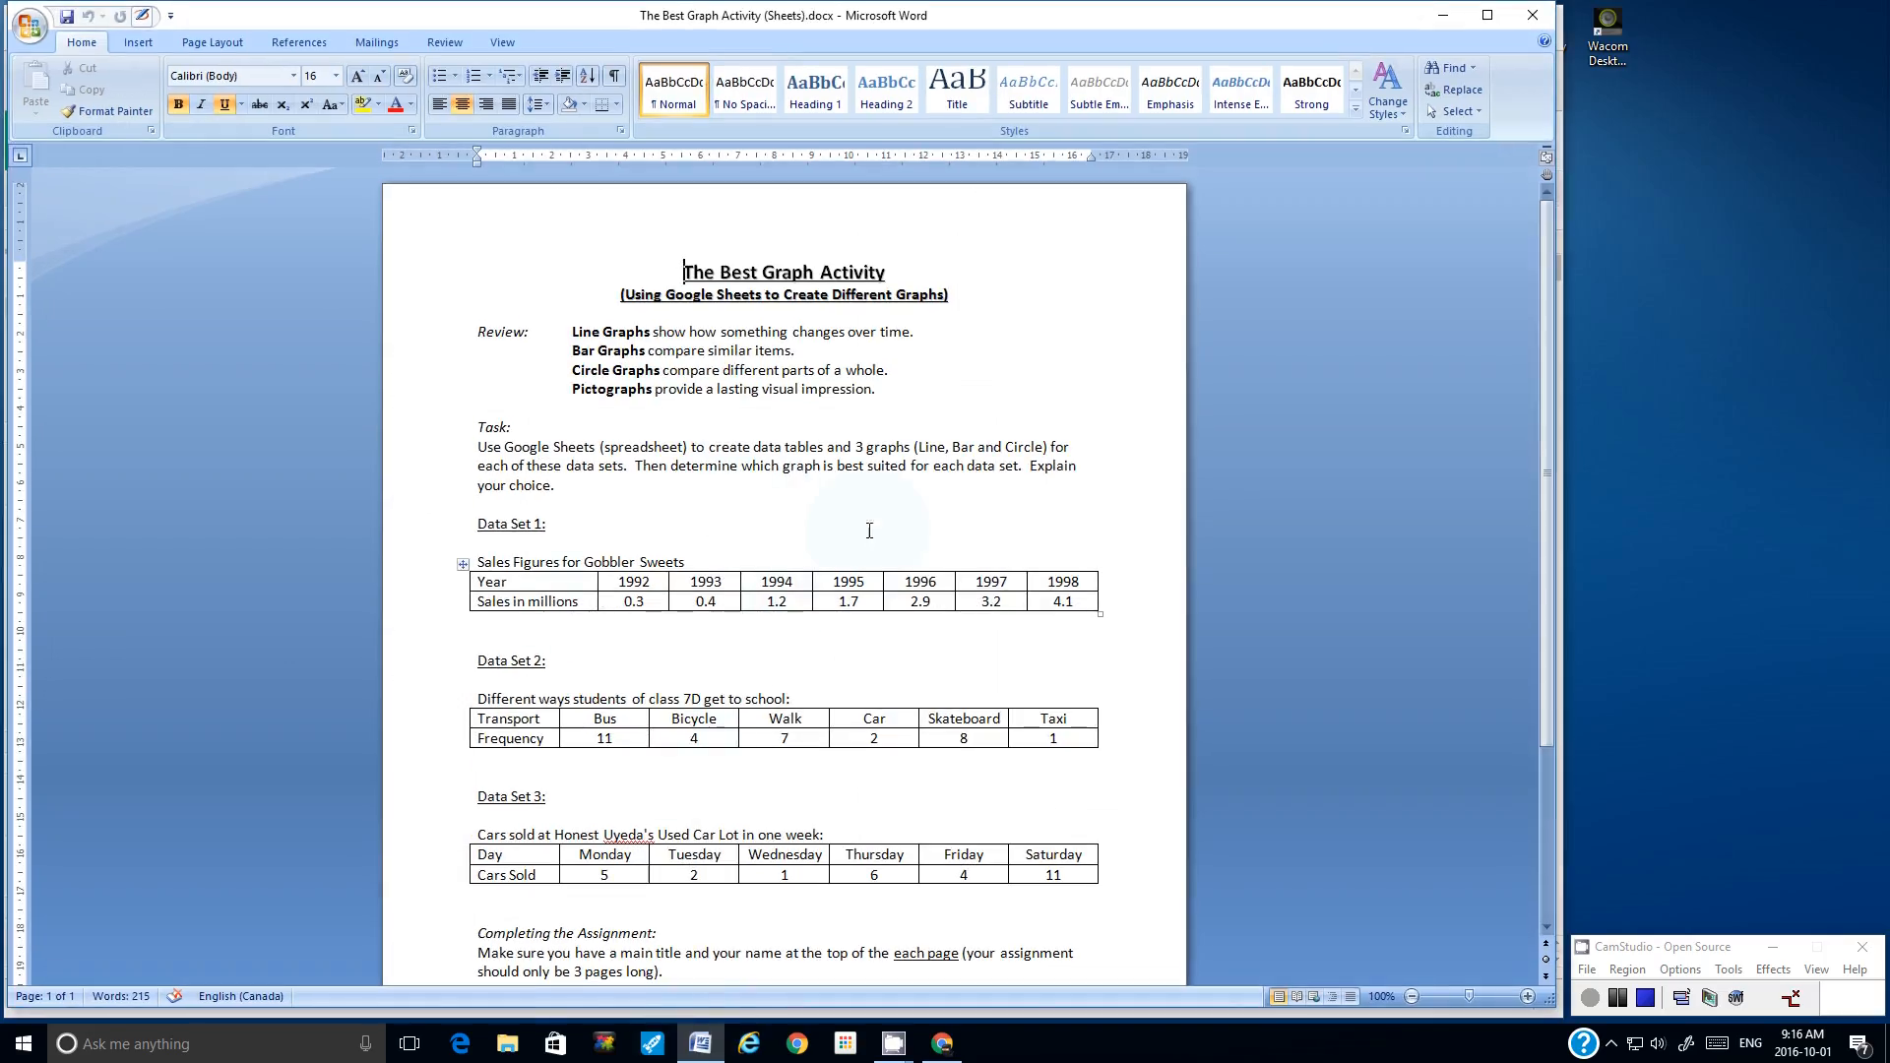
pyautogui.scroll(-1, 875, 549)
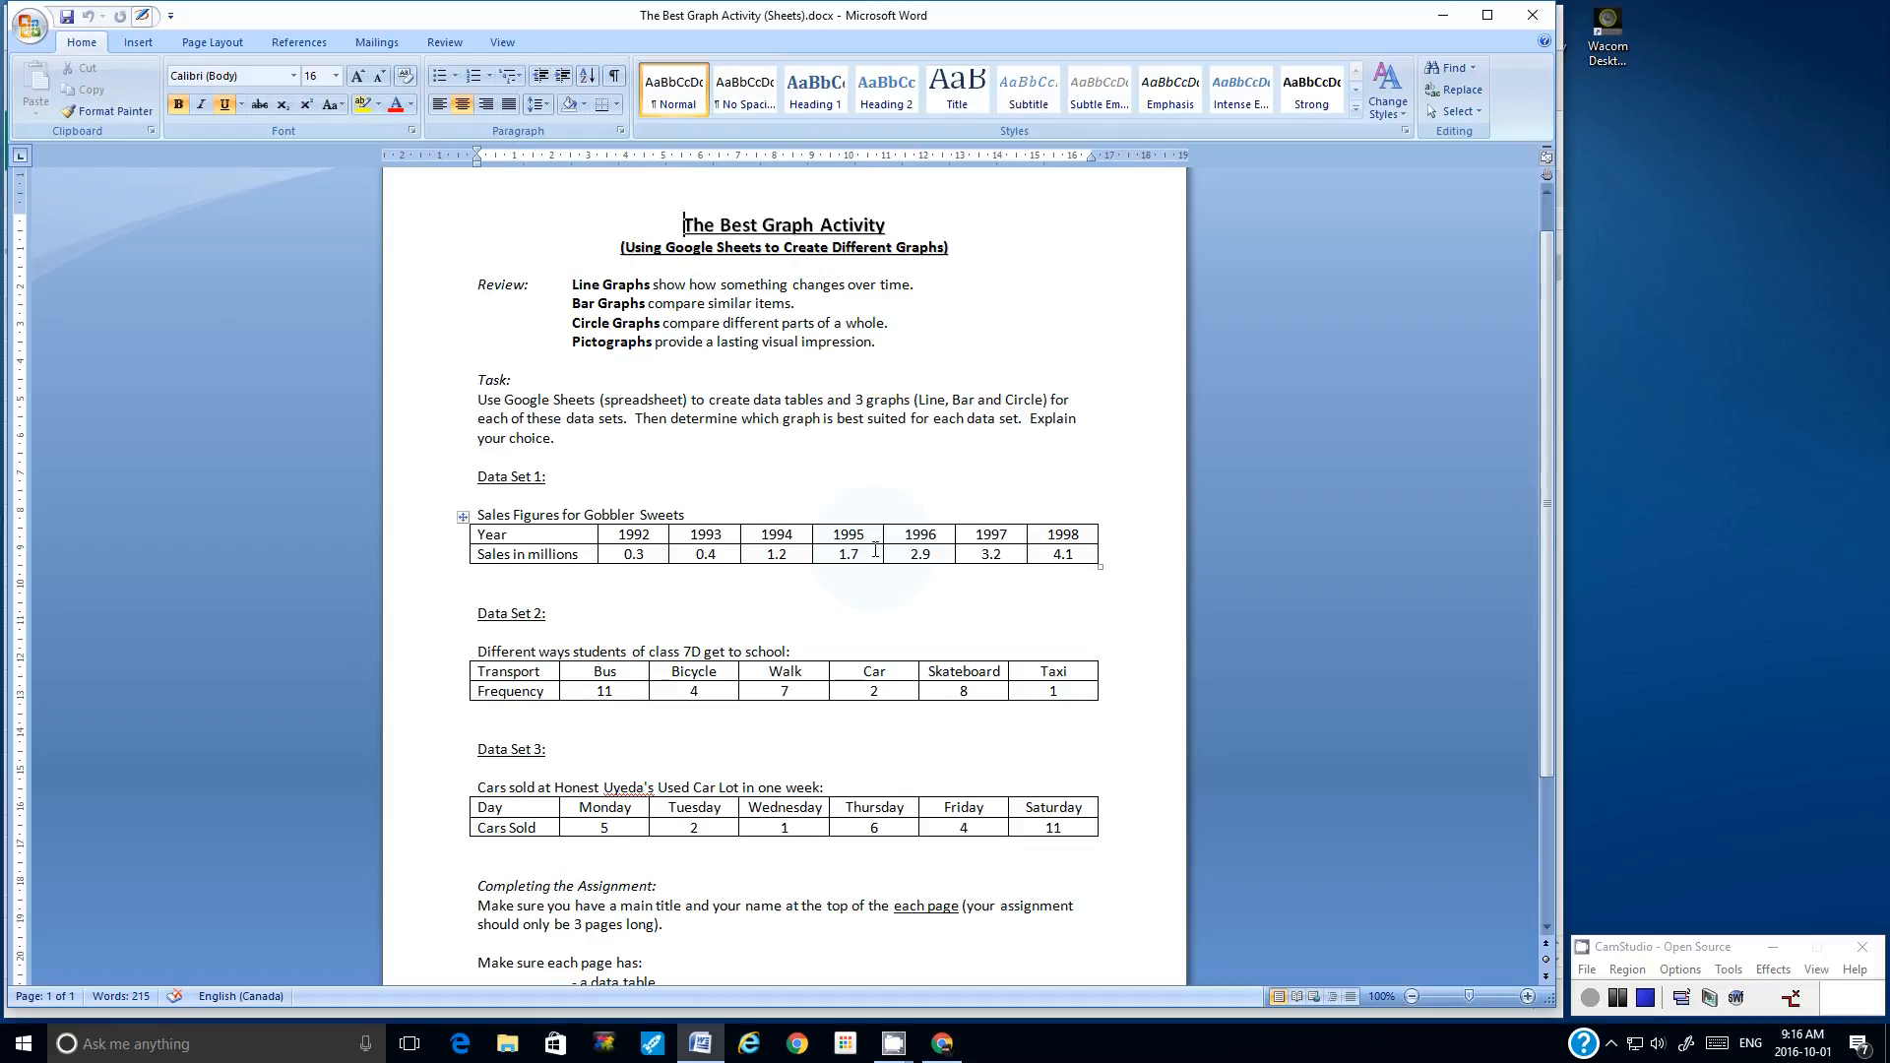
pyautogui.scroll(-2, 875, 549)
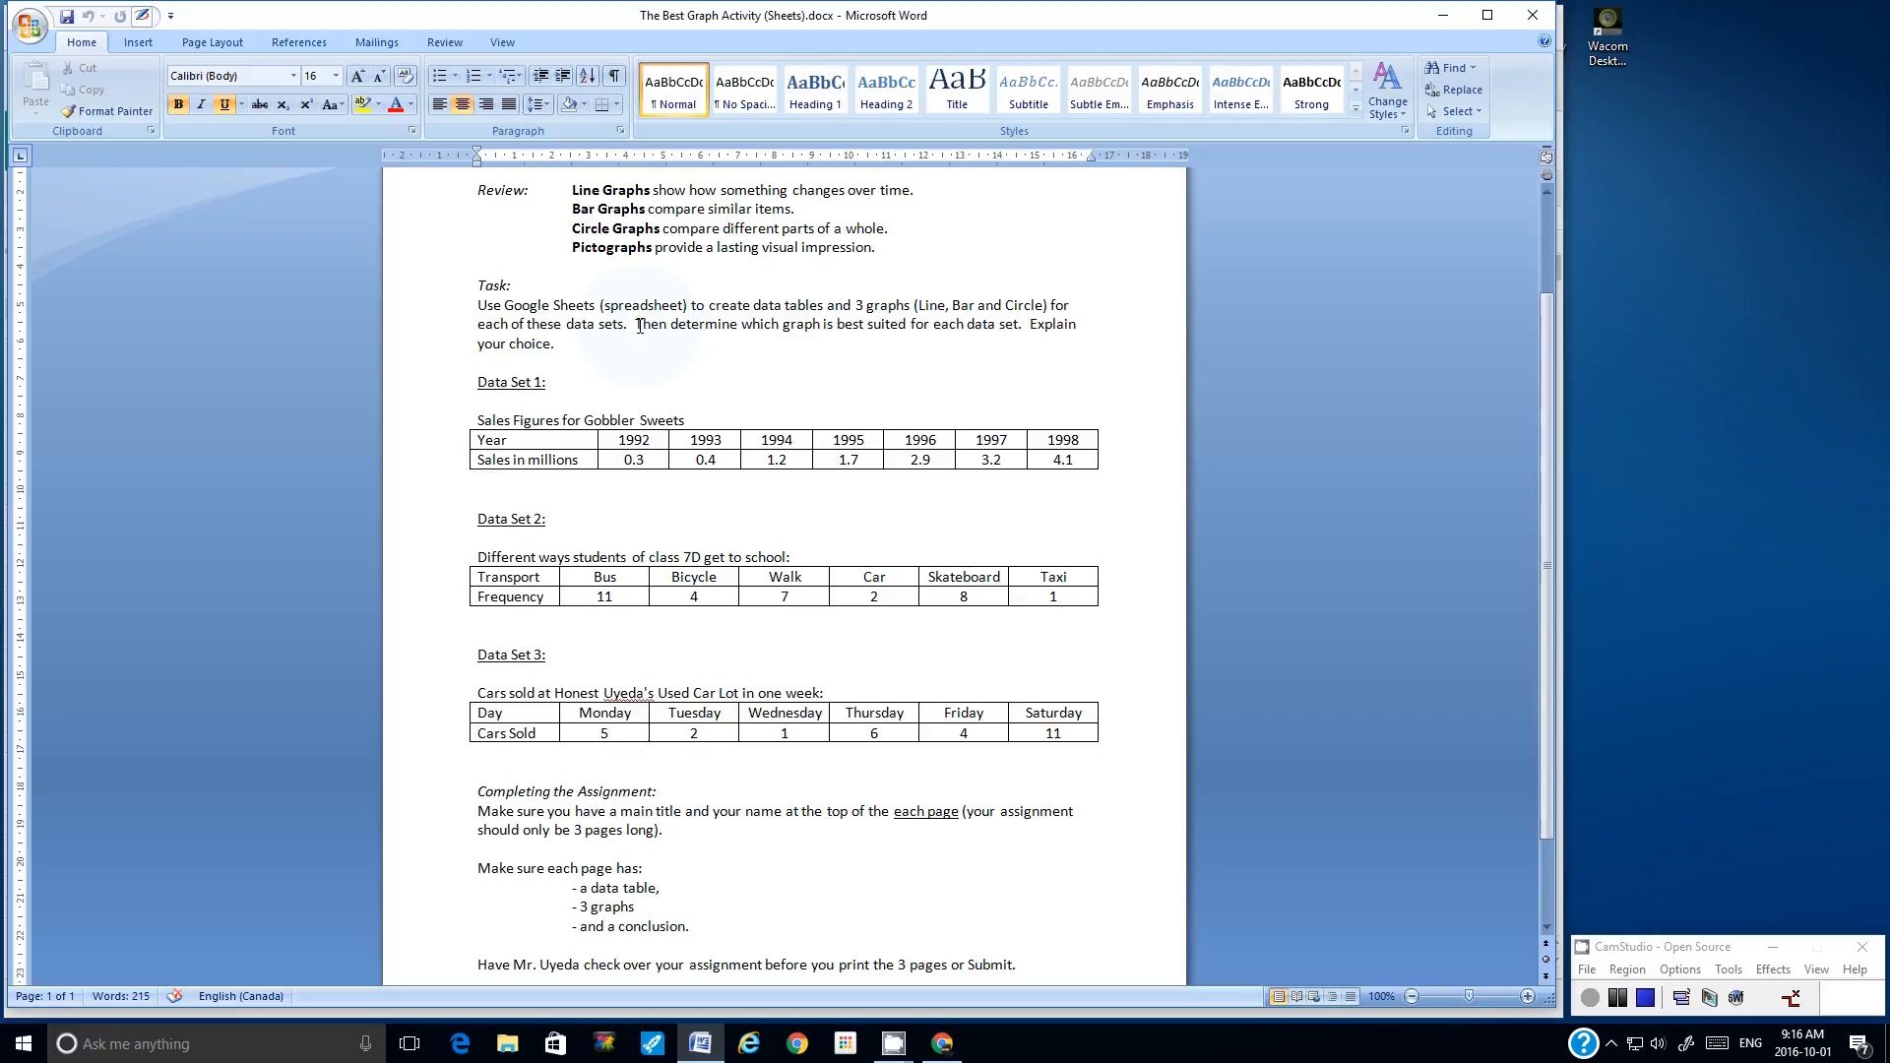
pyautogui.moveTo(638, 325); pyautogui.dragTo(1017, 325)
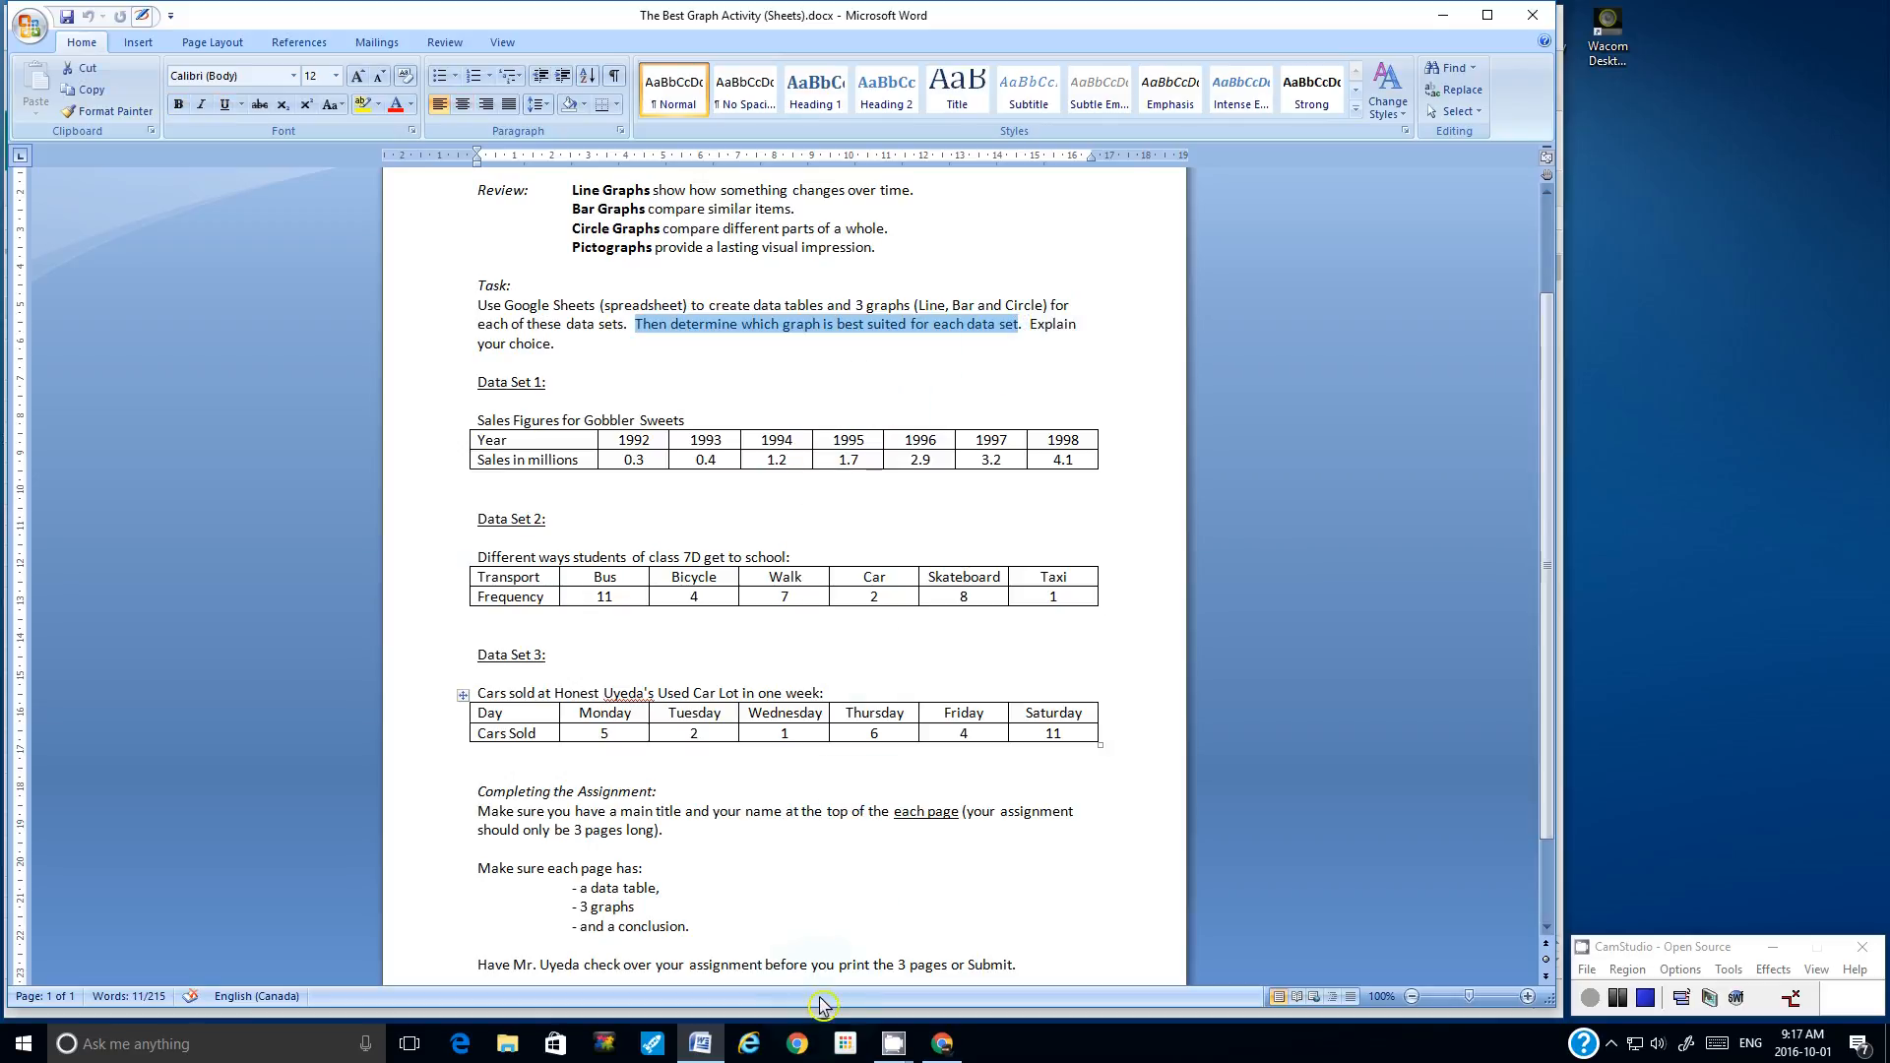
# - Switch back to Google Sheets and enter "Which graph is best suited for this data set?" in cell H24, in italics
pyautogui.click(939, 1047)
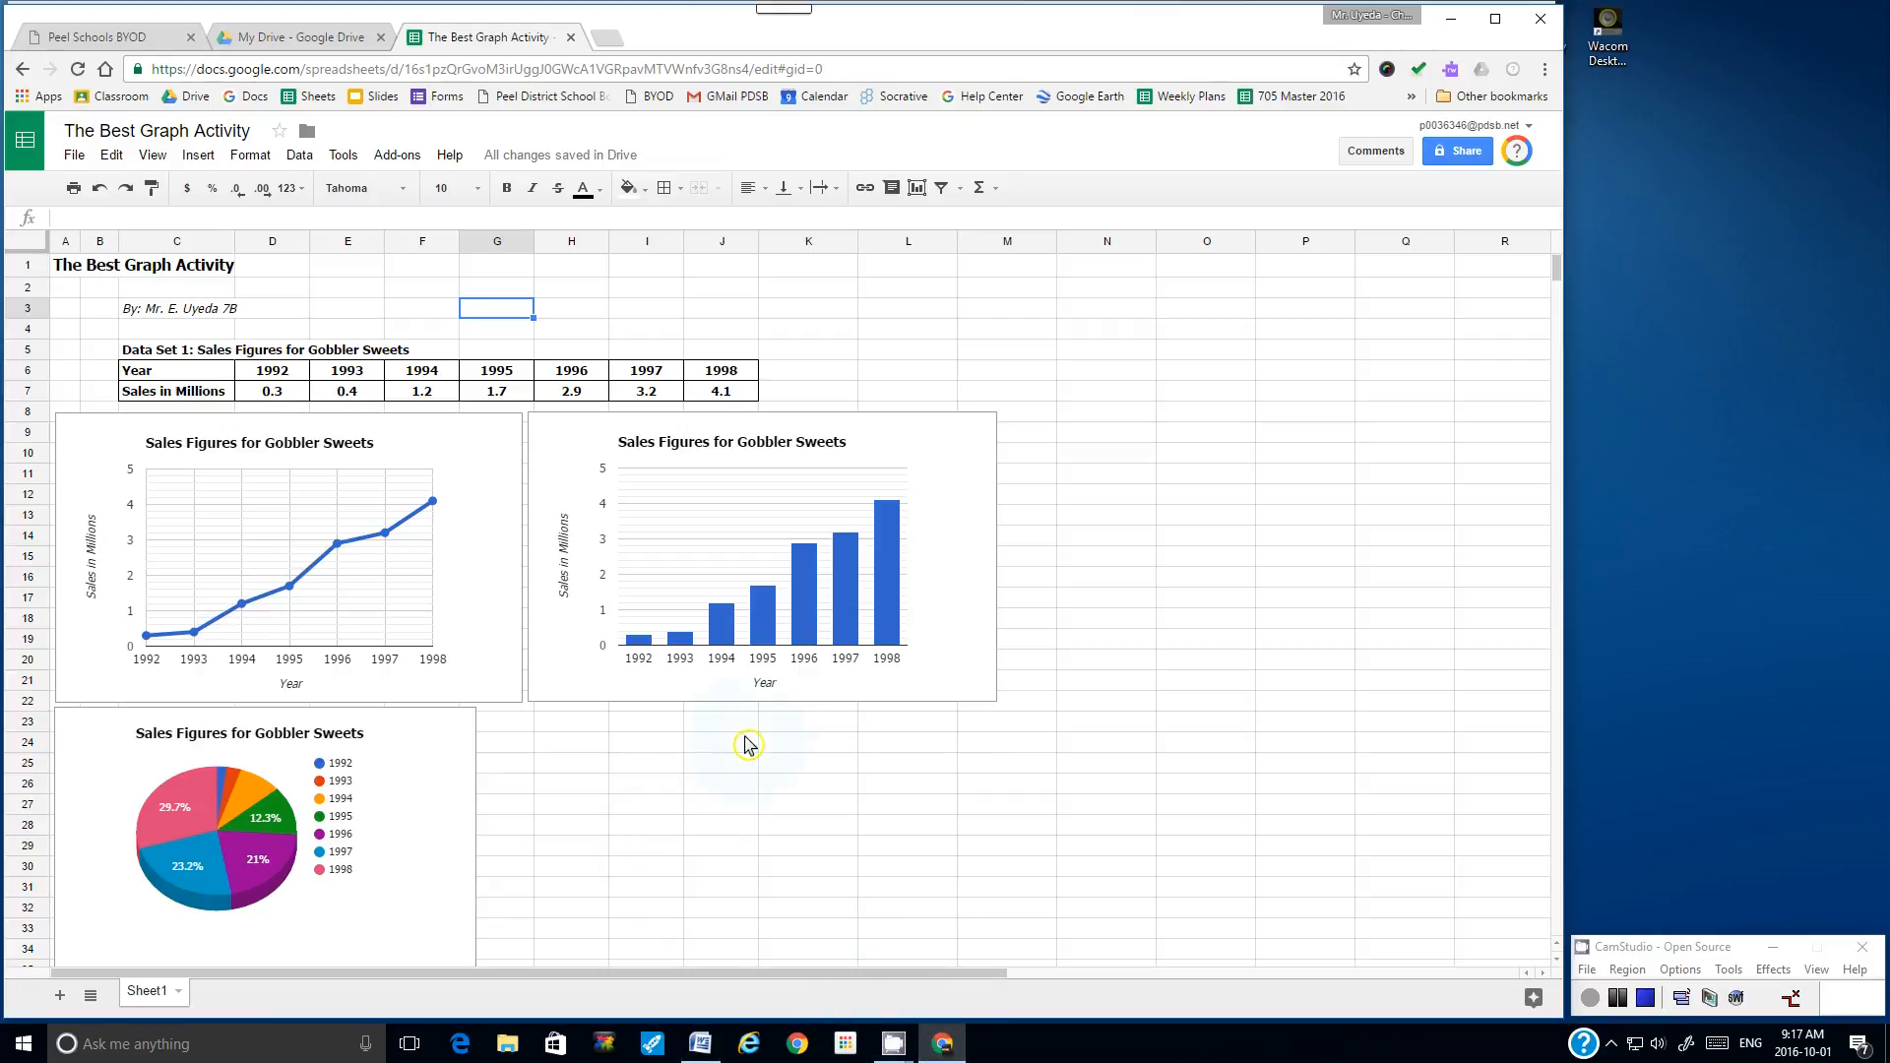
pyautogui.click(547, 747)
pyautogui.write('Which graph is best suited for this data set?')
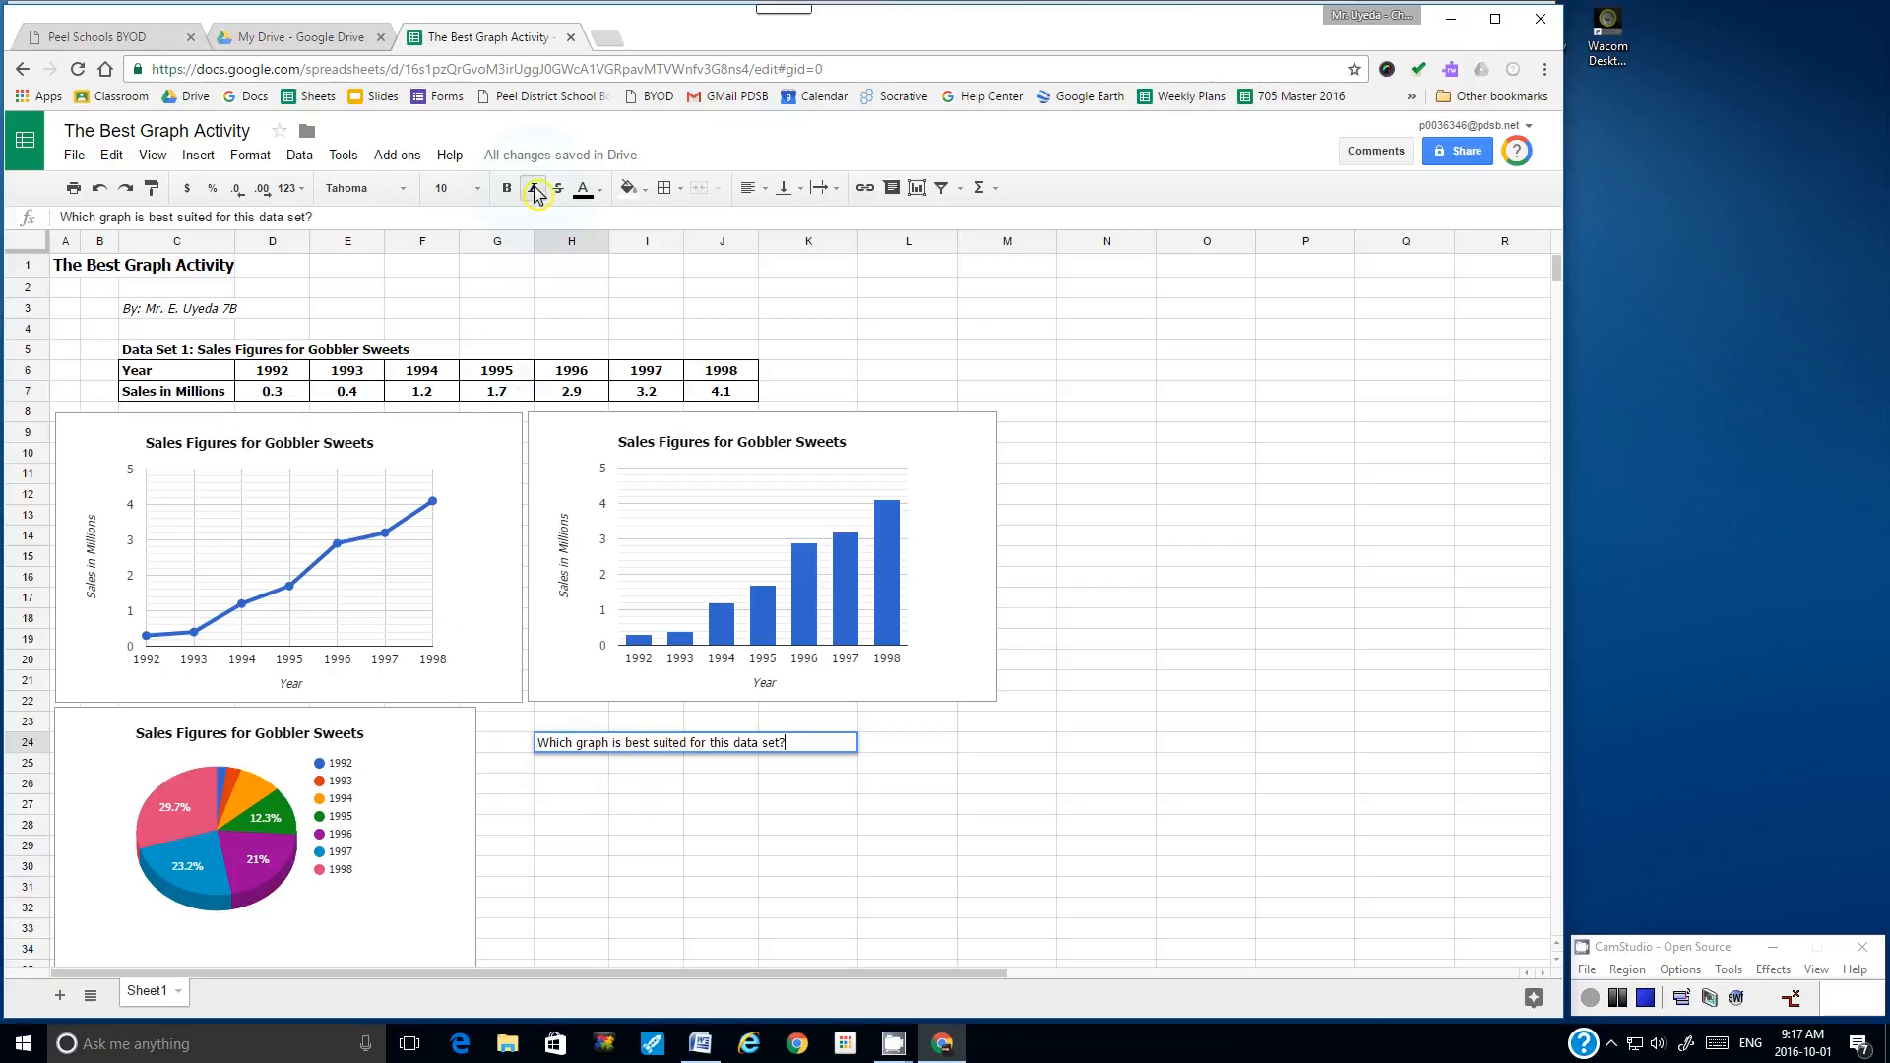
pyautogui.click(674, 804)
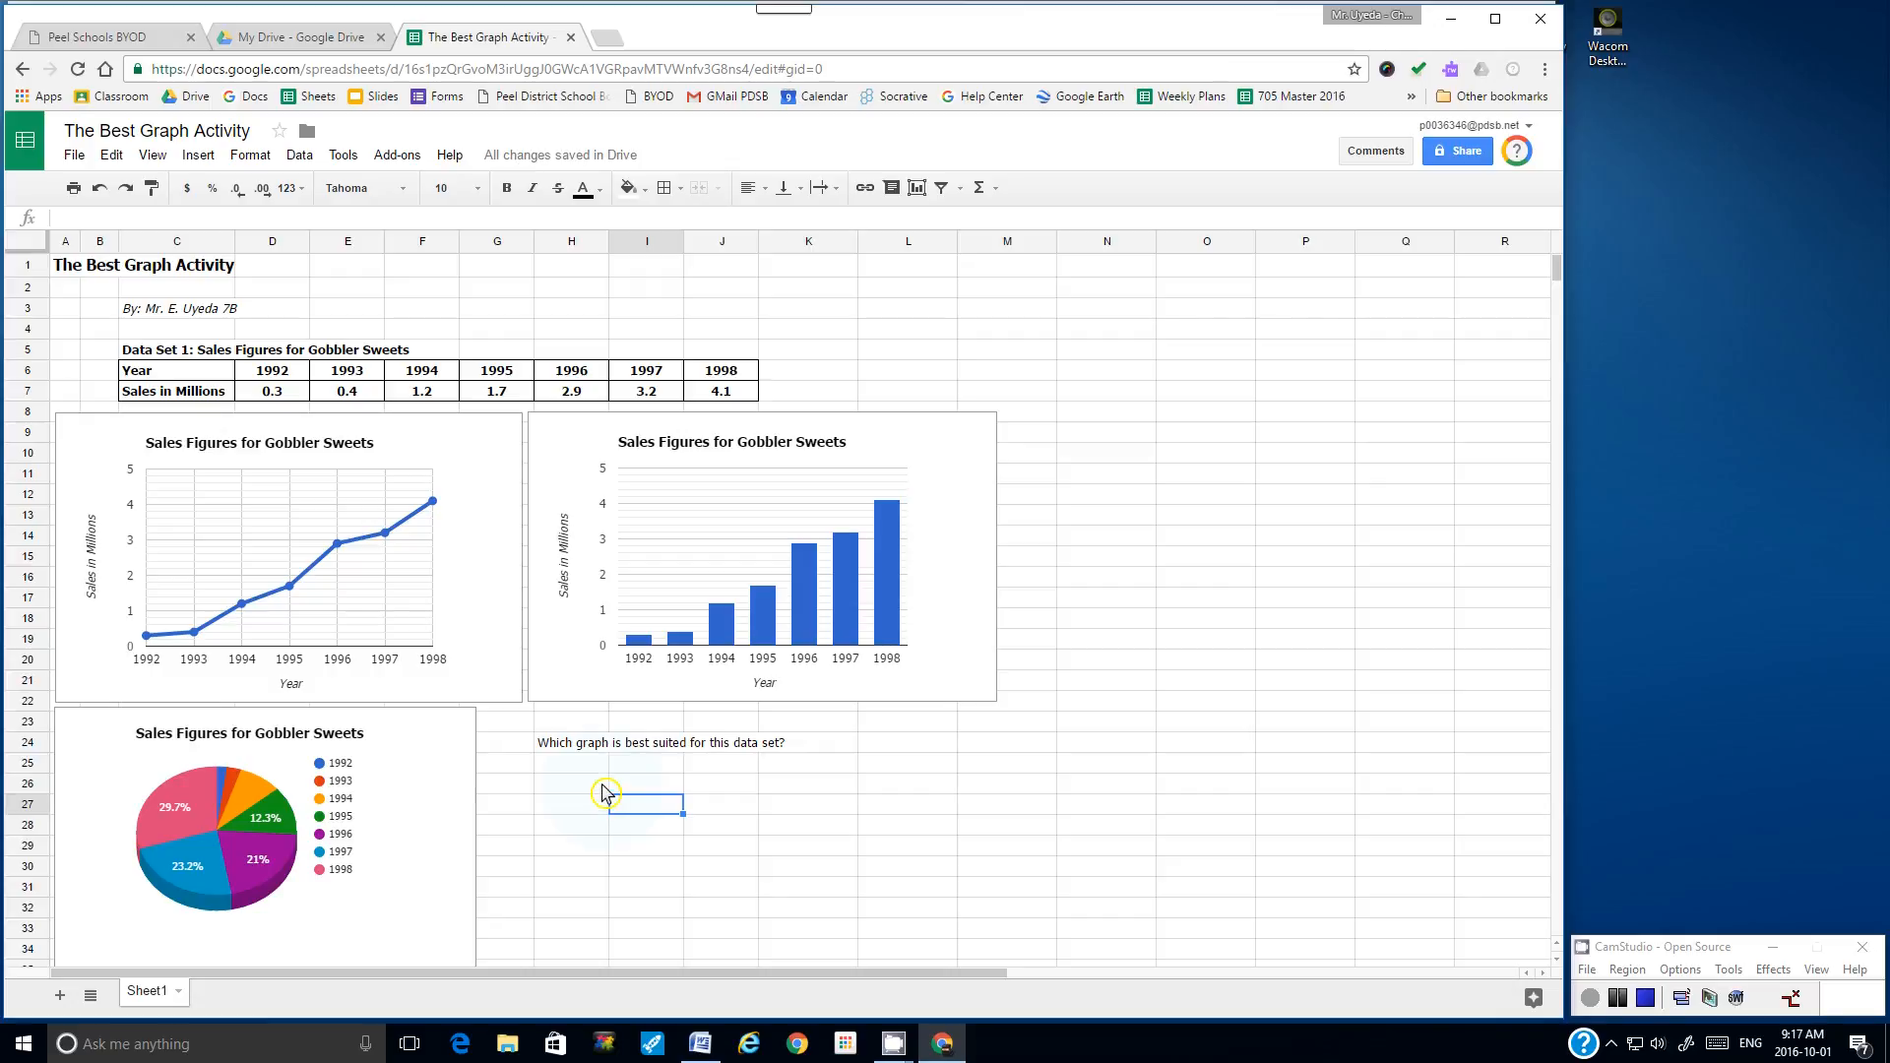
pyautogui.click(579, 748)
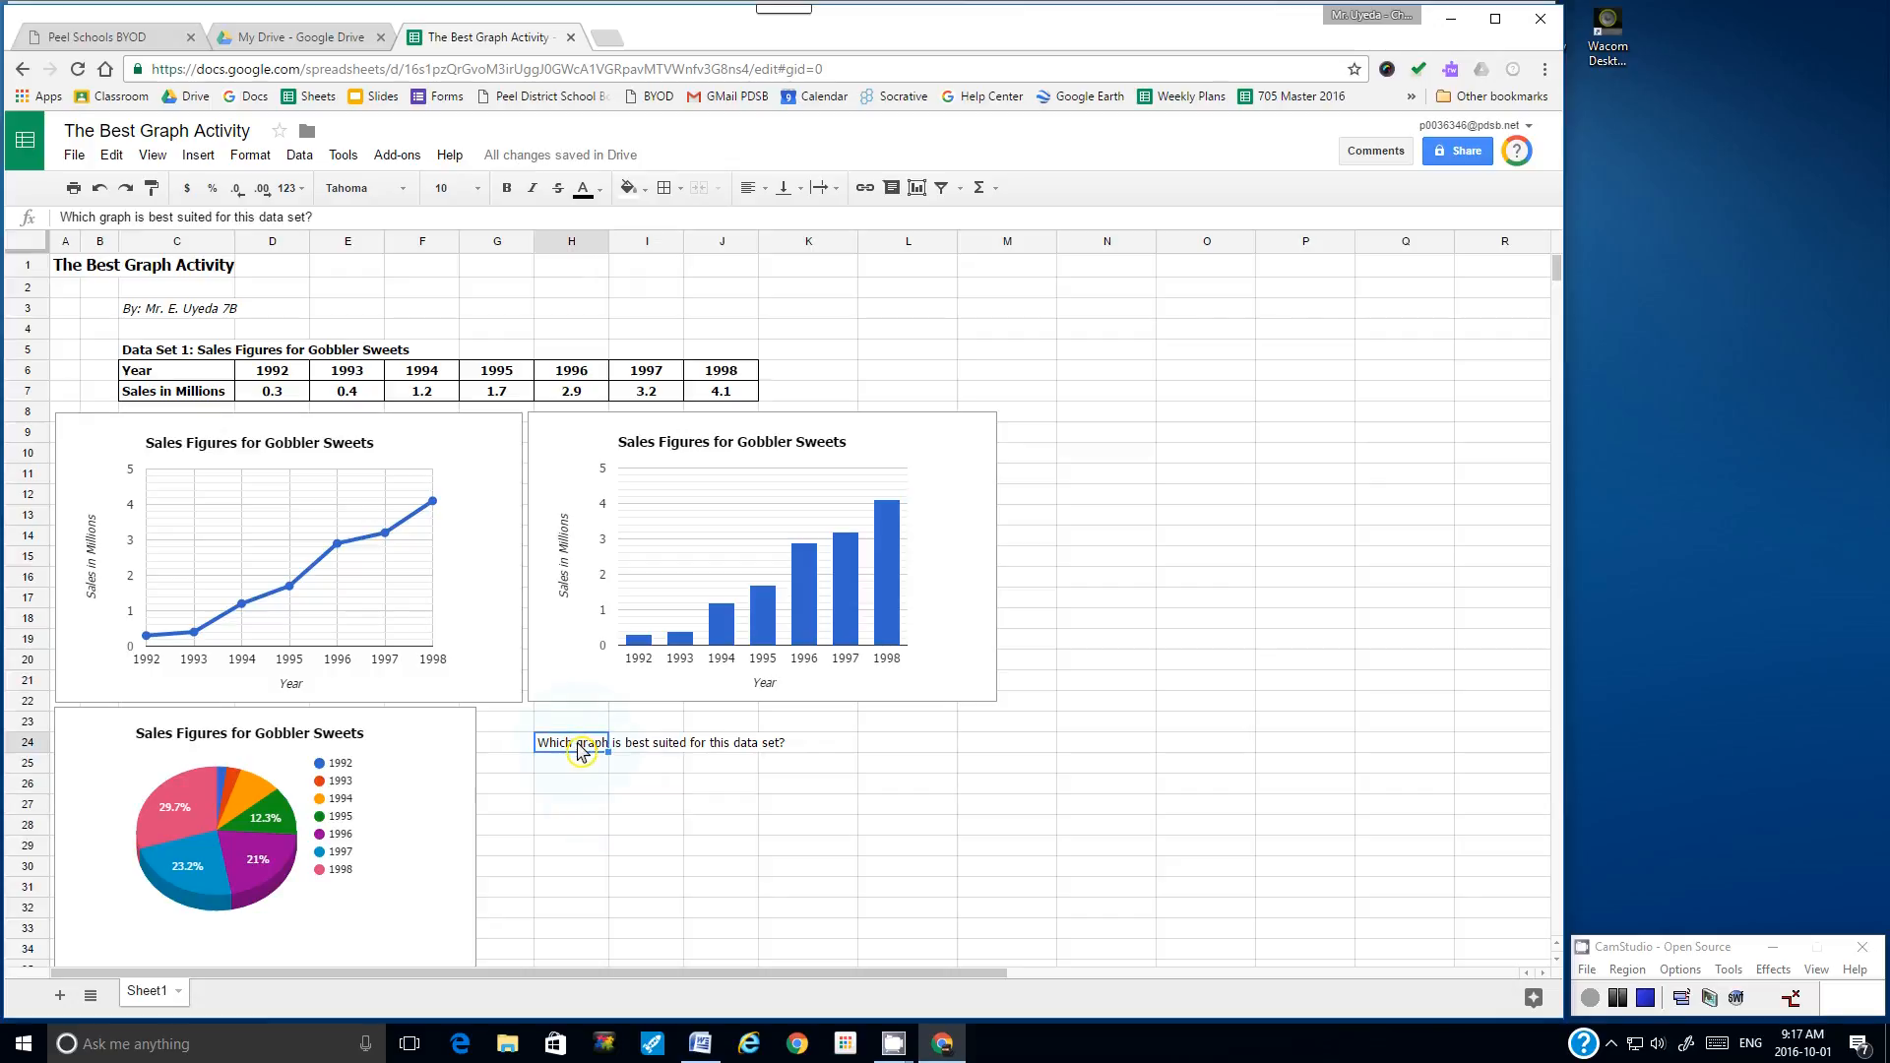
pyautogui.click(533, 190)
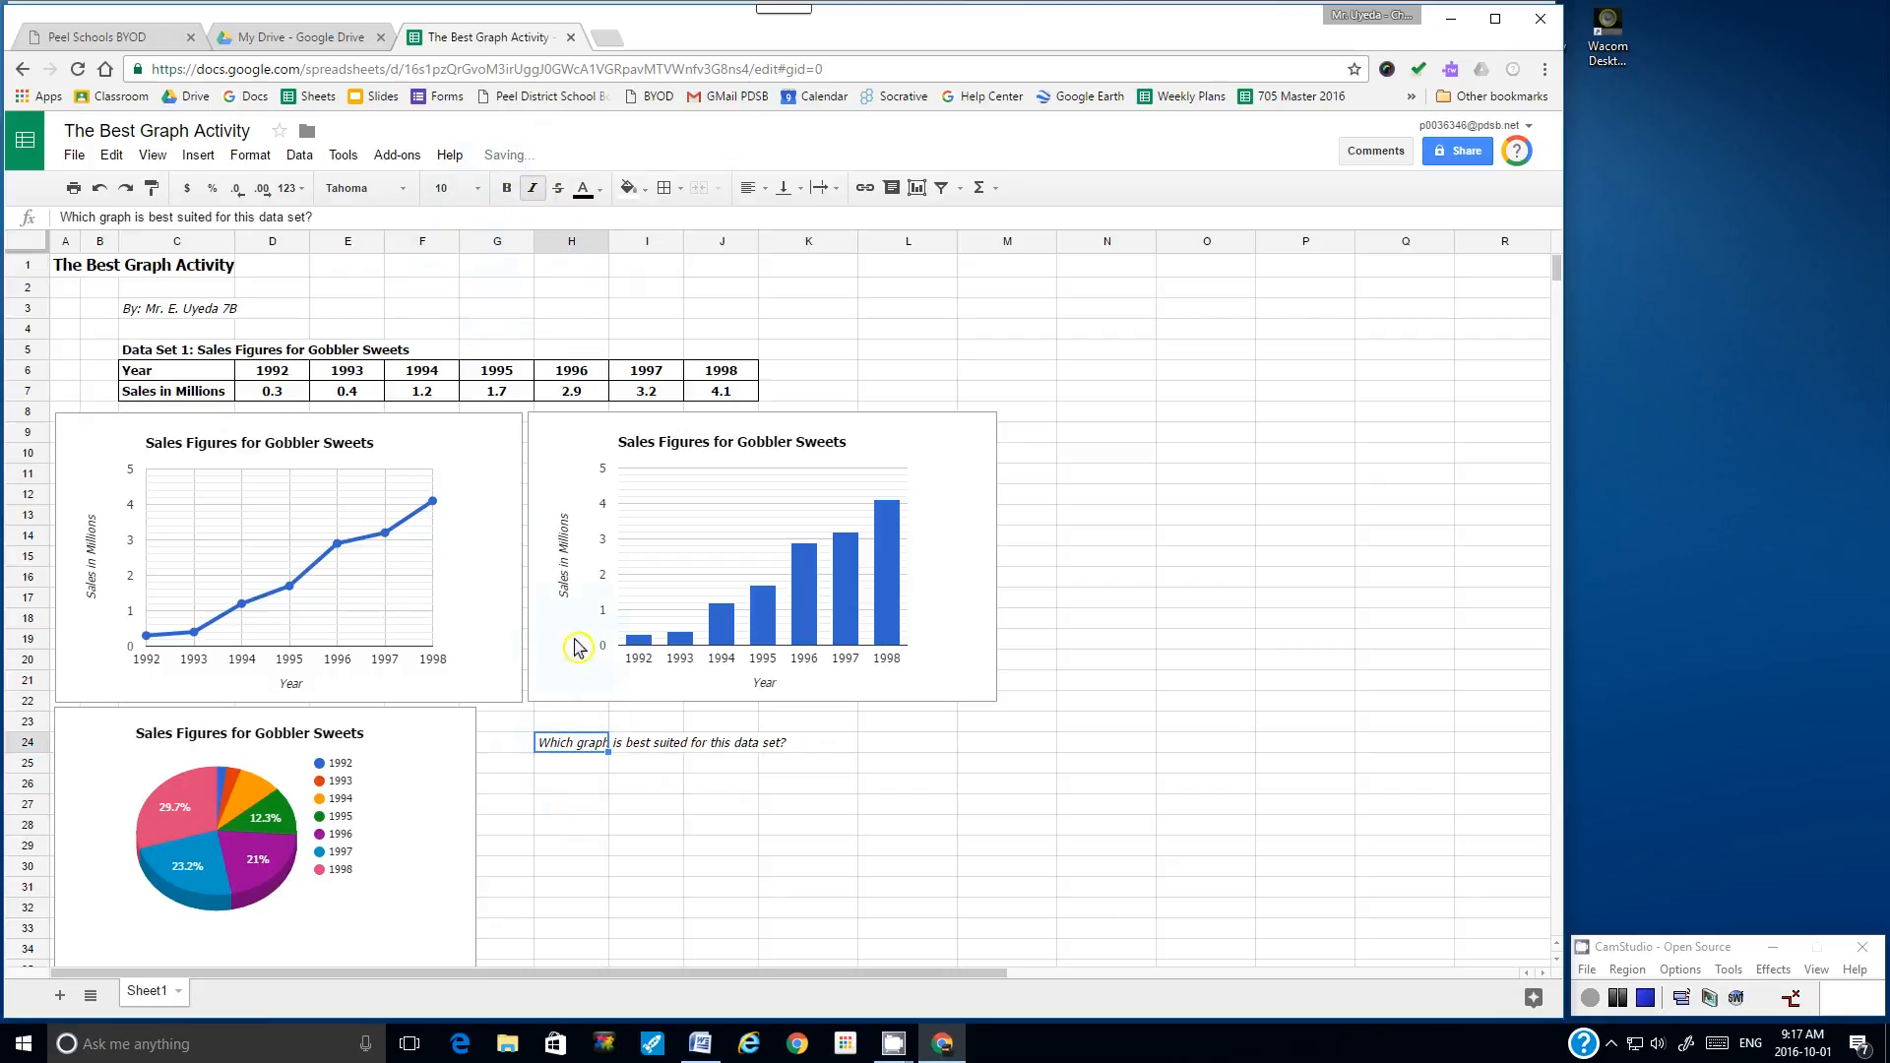
# - Enter the answer starter "The _________ graph is best suited for this data set because" in cell H26
pyautogui.click(566, 784)
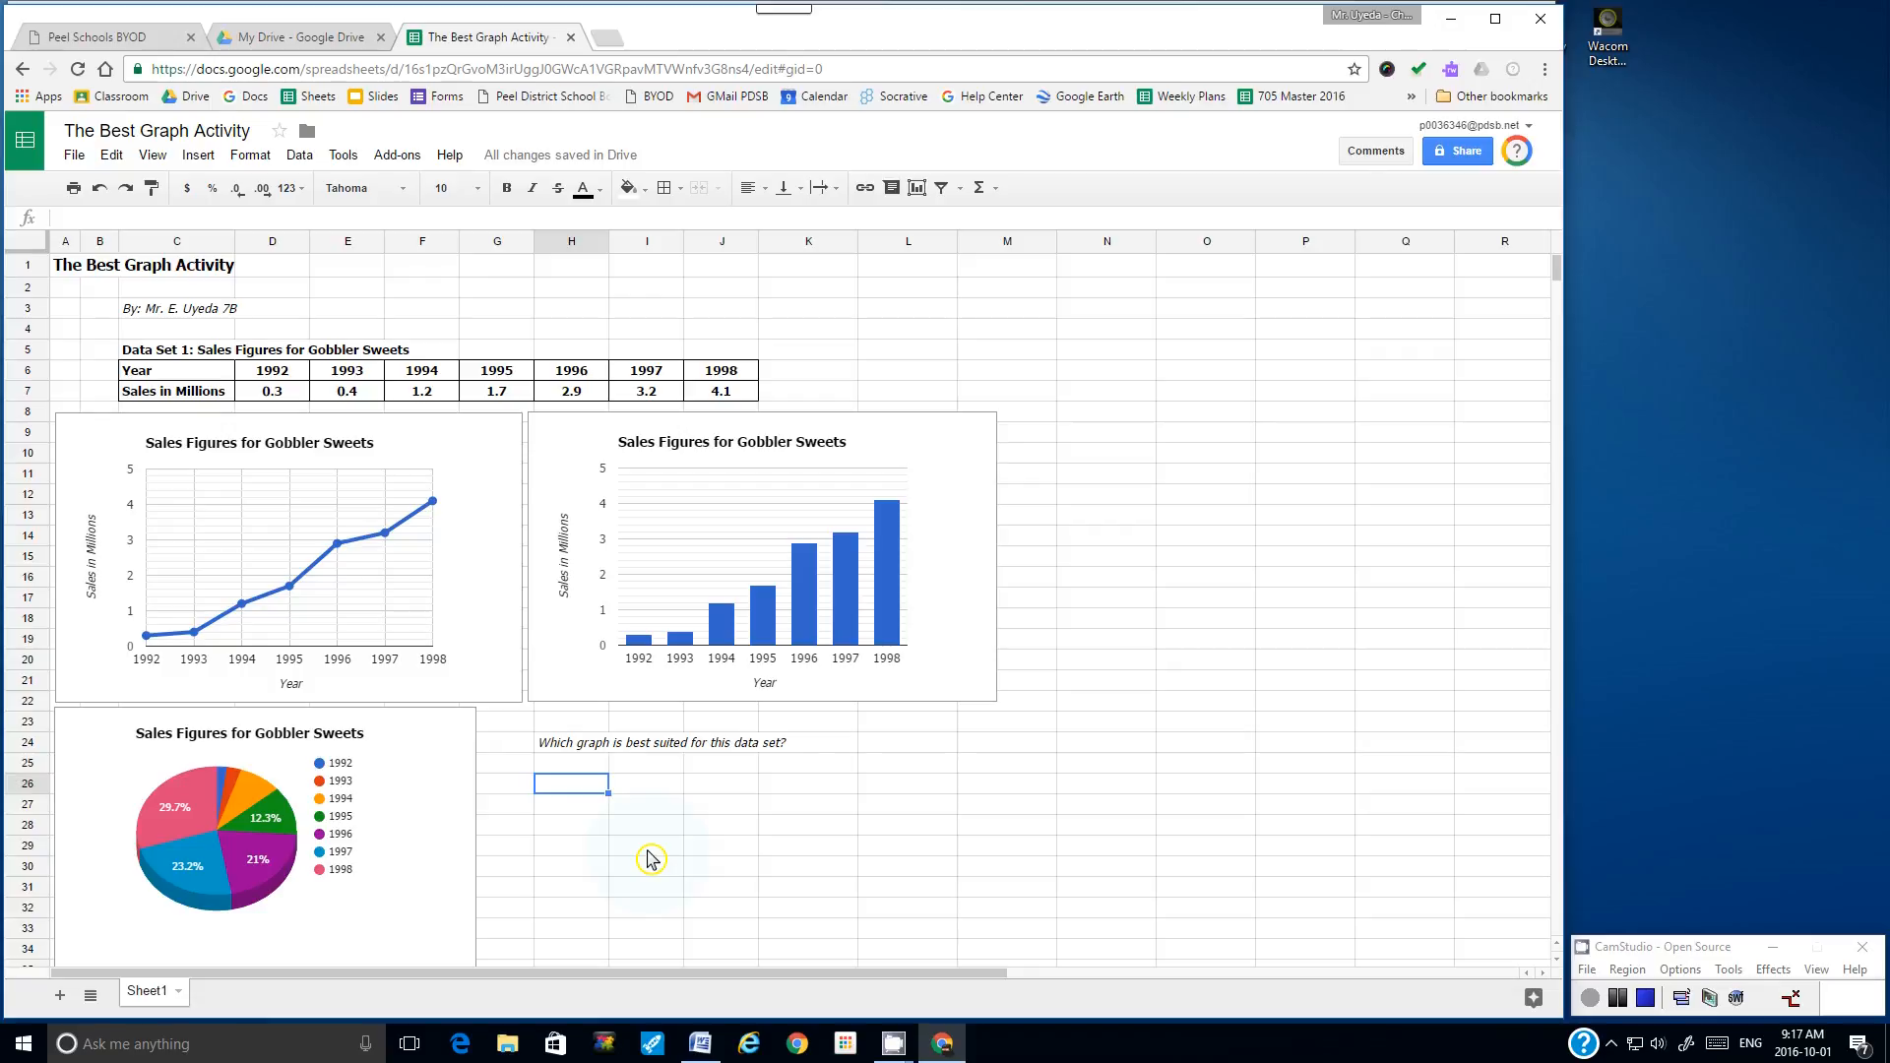
pyautogui.write('THe')
pyautogui.press('BackSpace')
pyautogui.write('he ________')
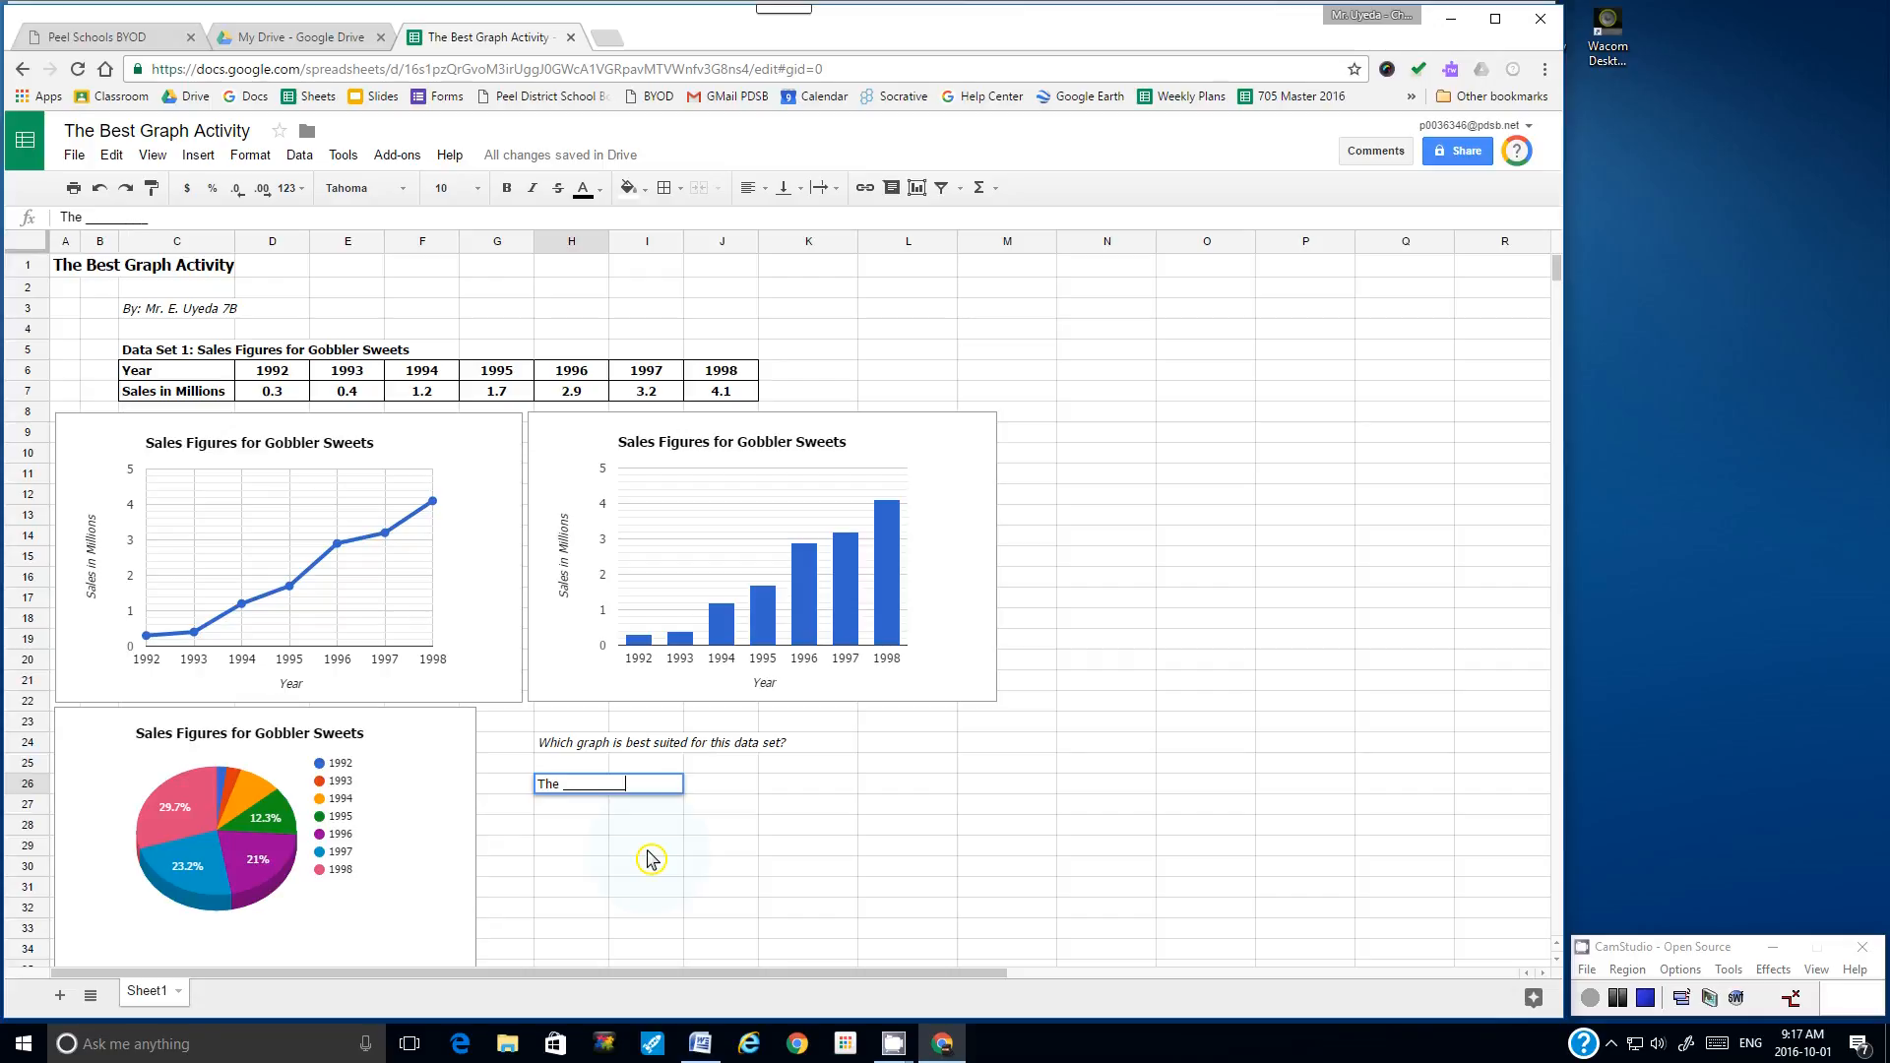
pyautogui.write(' grpah')
pyautogui.press('BackSpace')
pyautogui.press('BackSpace')
pyautogui.press('BackSpace')
pyautogui.write('aph is best suited for this data set because')
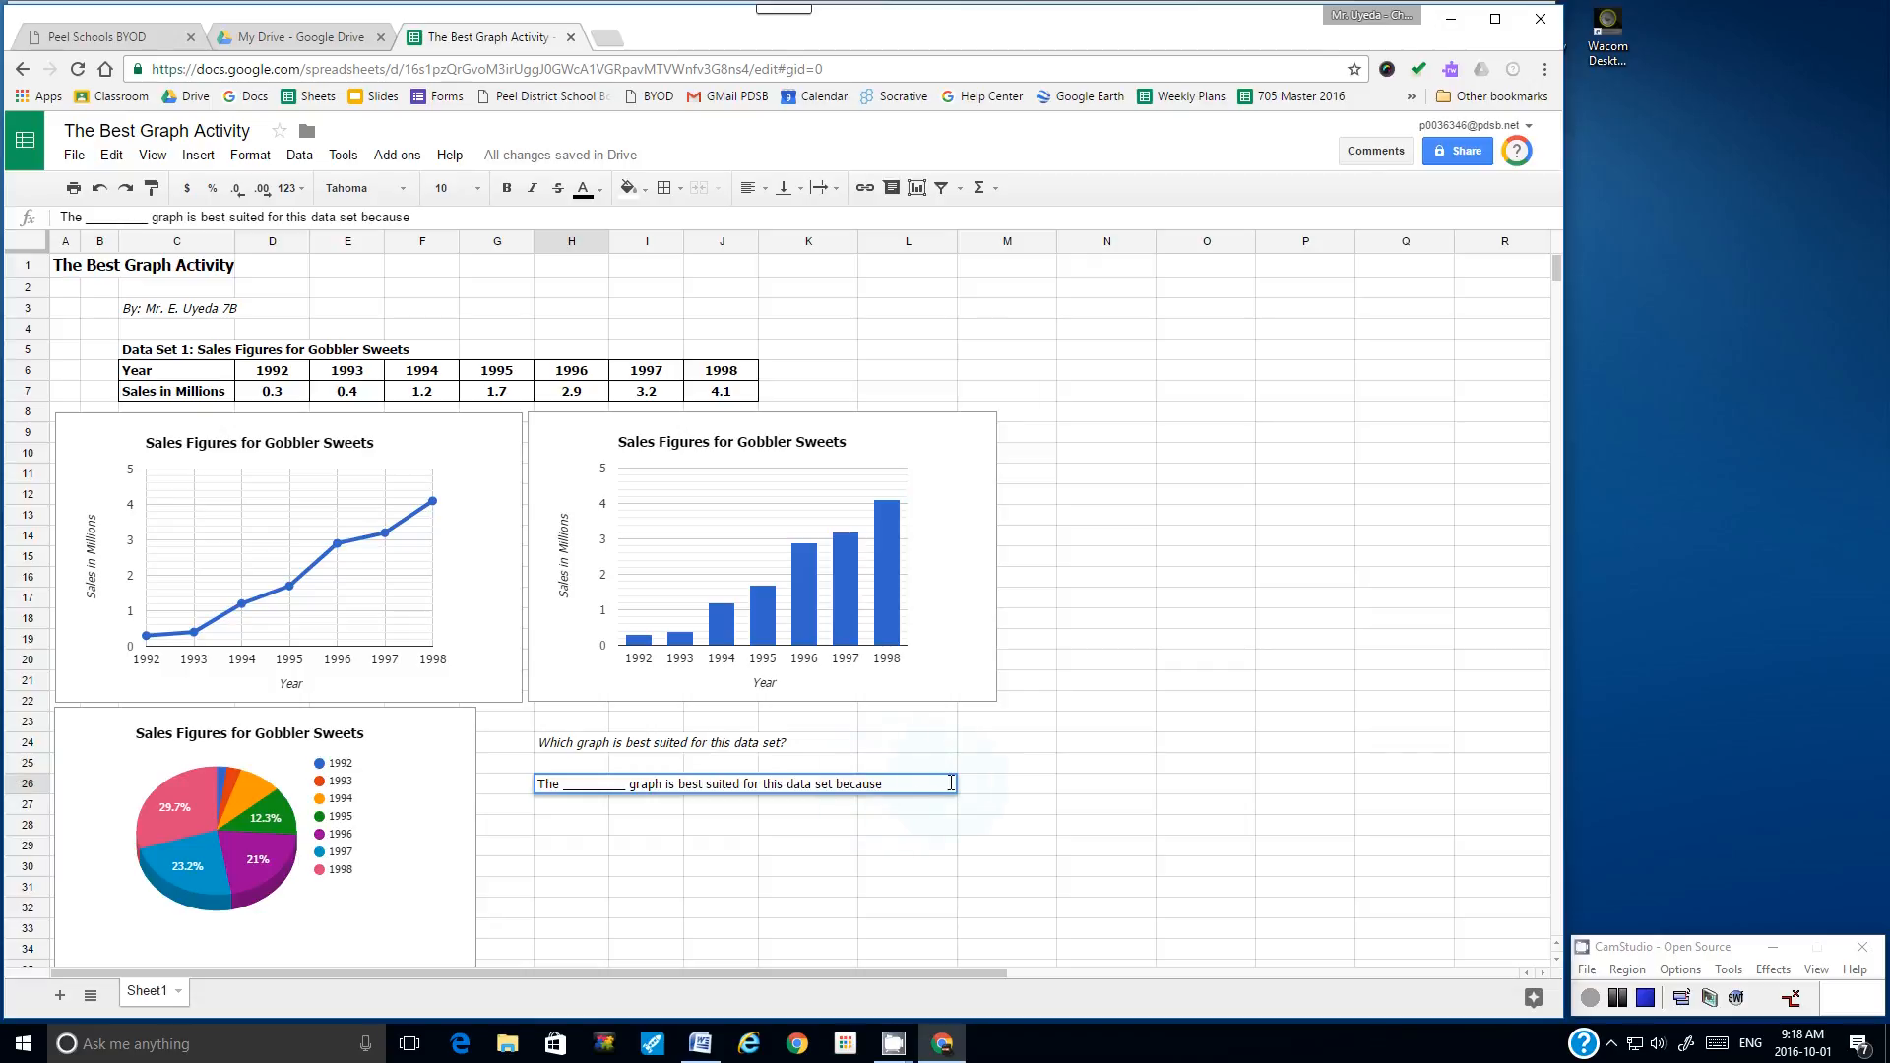
pyautogui.click(556, 813)
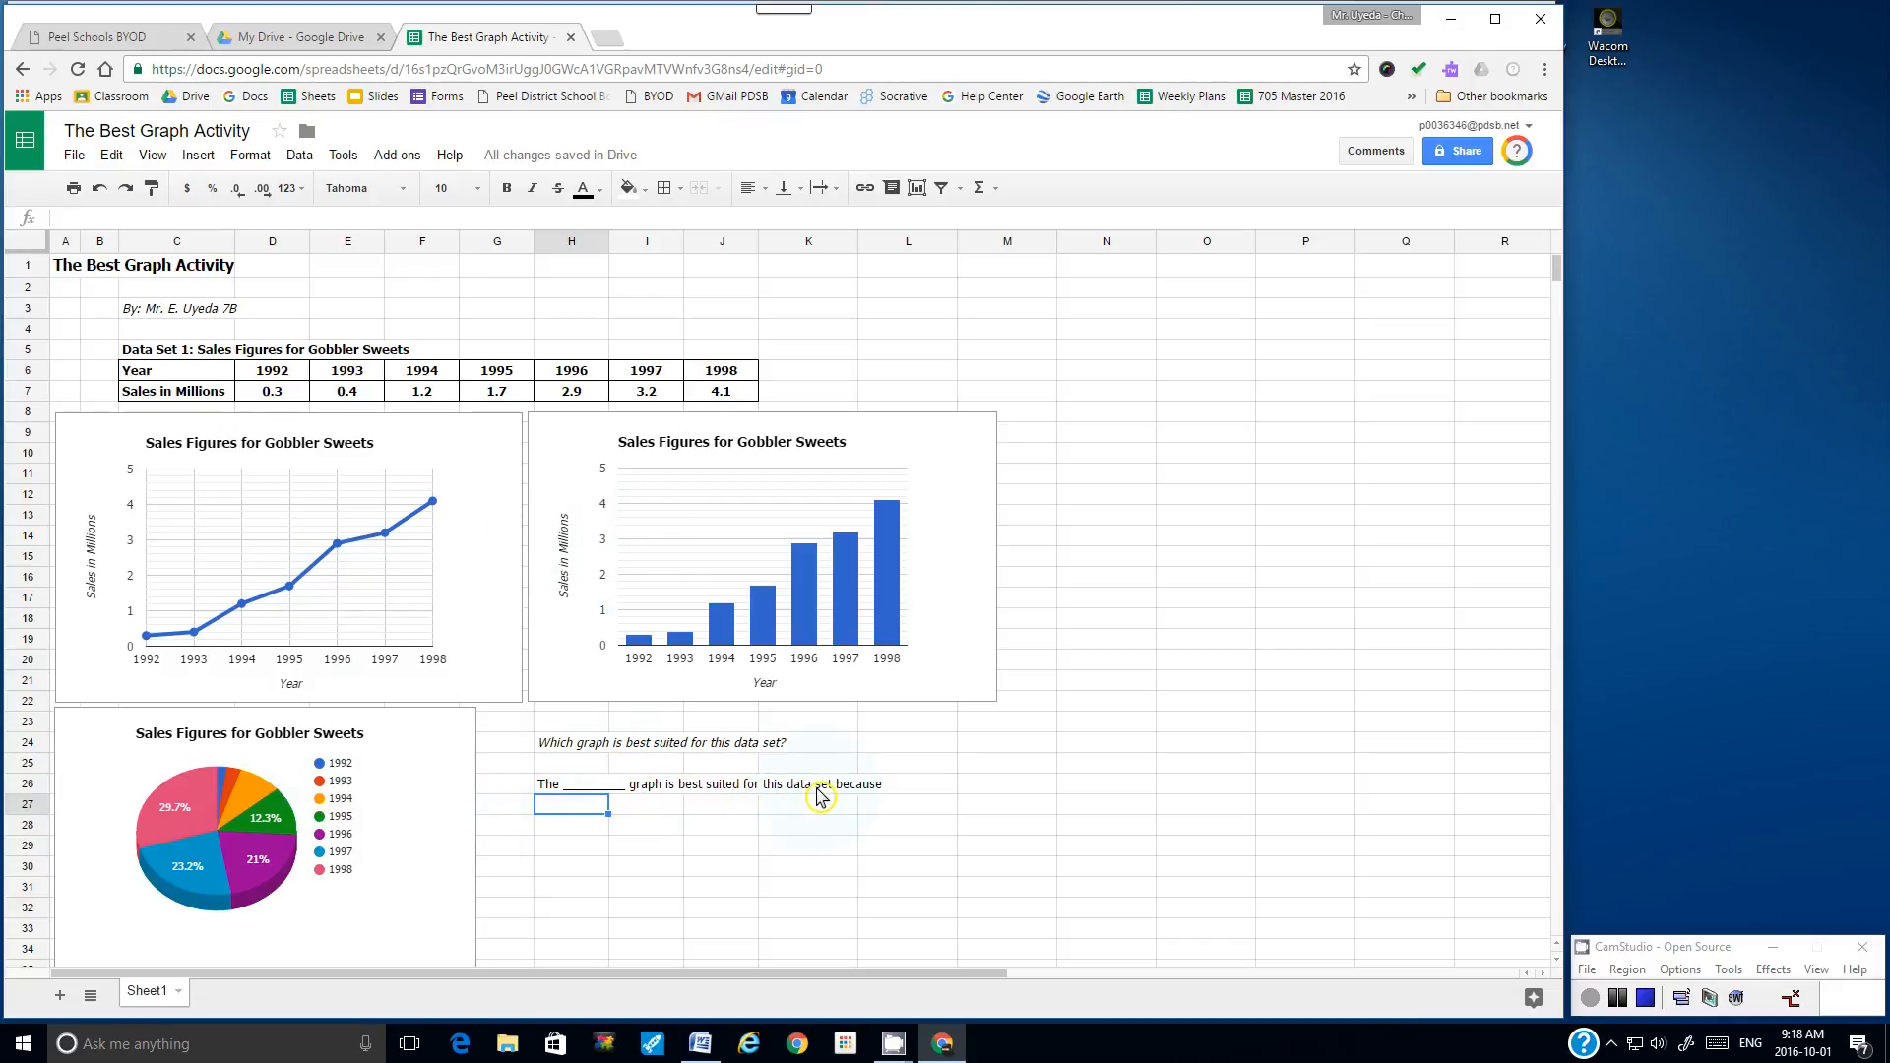
# - Switch to the Word assignment and highlight the Line Graphs, Bar Graphs and Circle Graphs review lines in yellow
pyautogui.click(706, 1046)
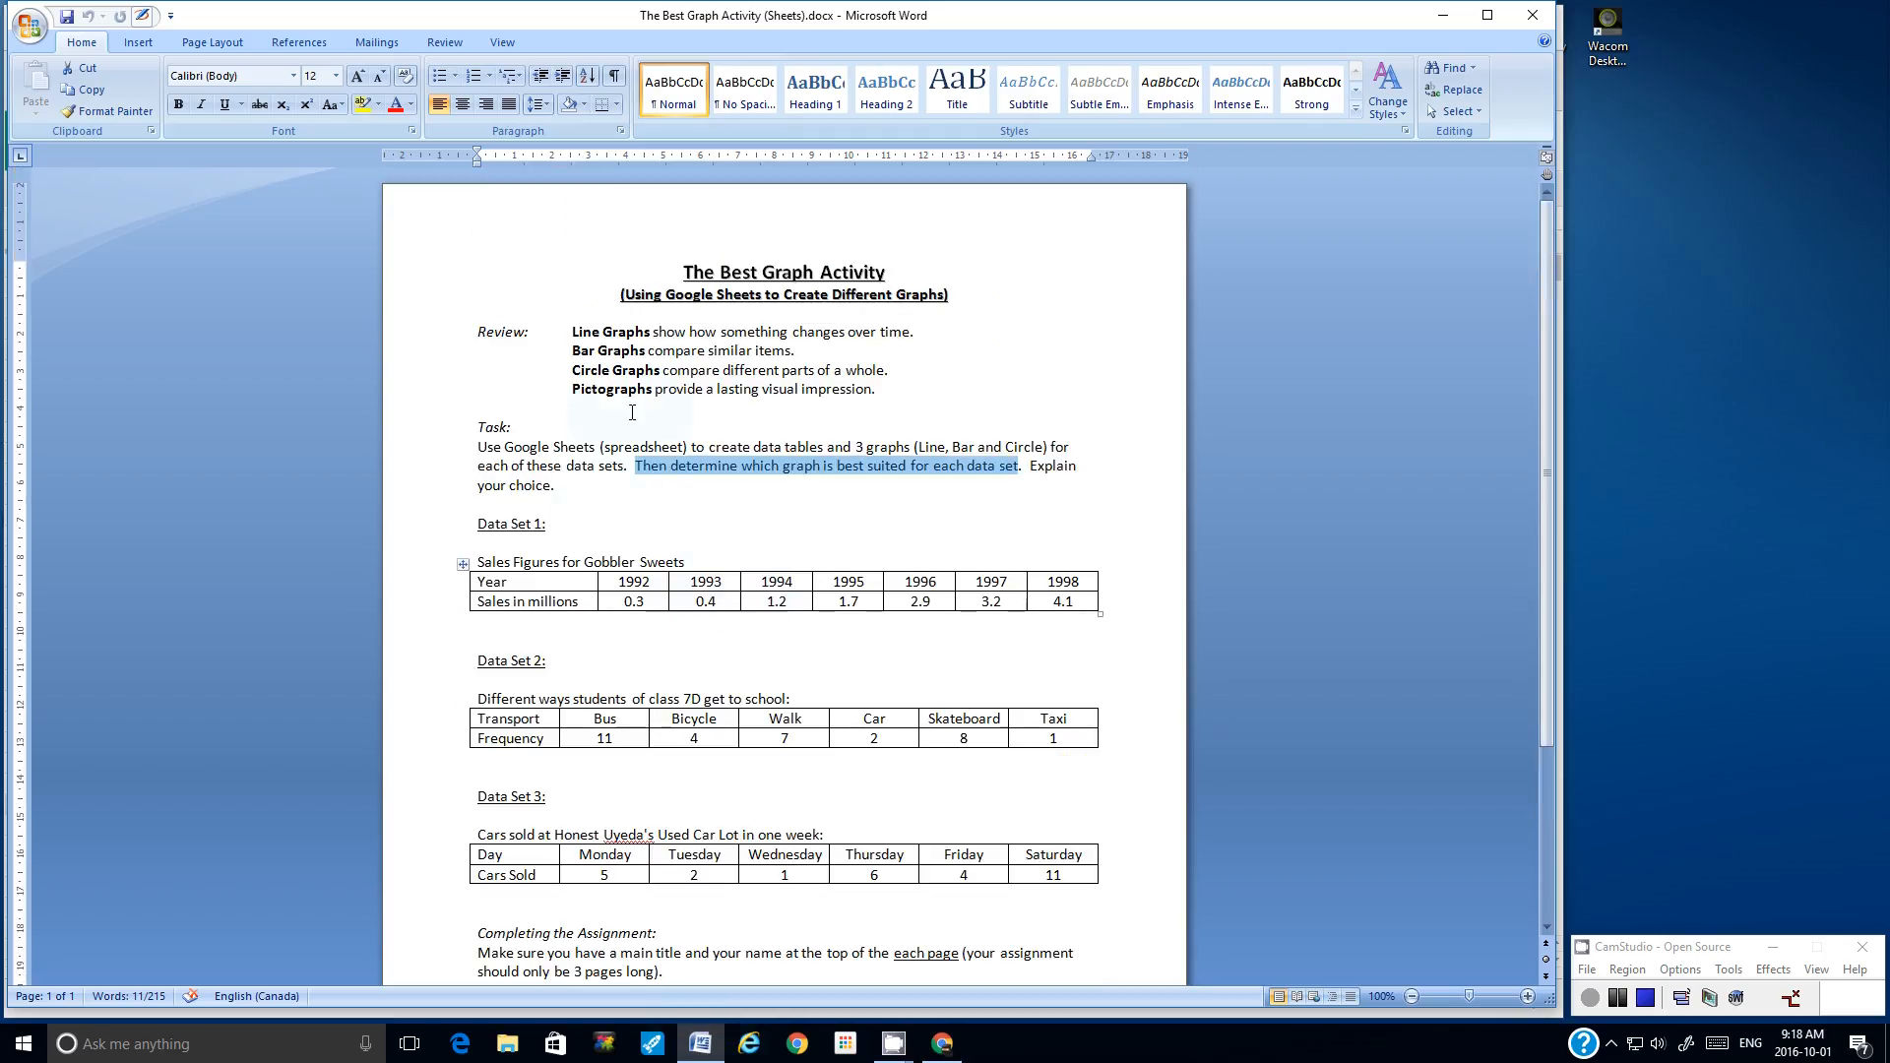
pyautogui.moveTo(882, 389); pyautogui.dragTo(573, 332)
pyautogui.click(603, 371)
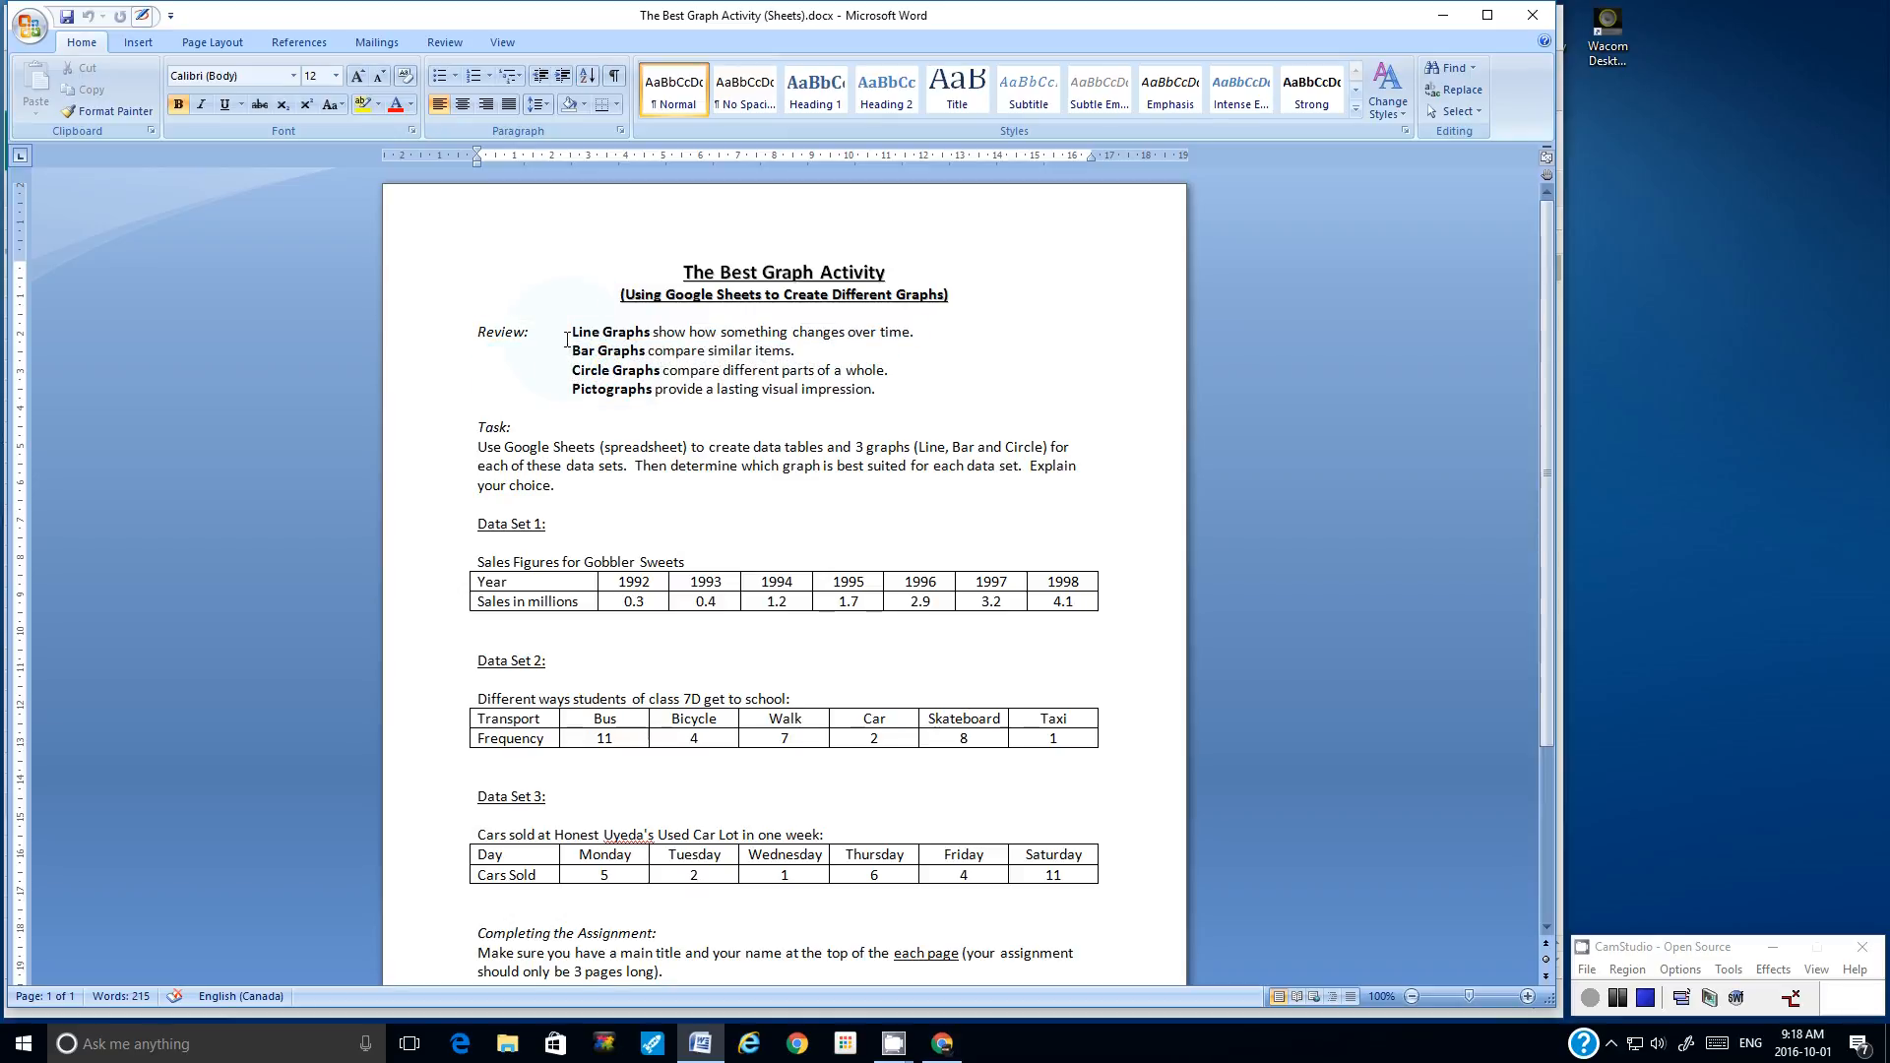
pyautogui.moveTo(571, 332); pyautogui.dragTo(921, 335)
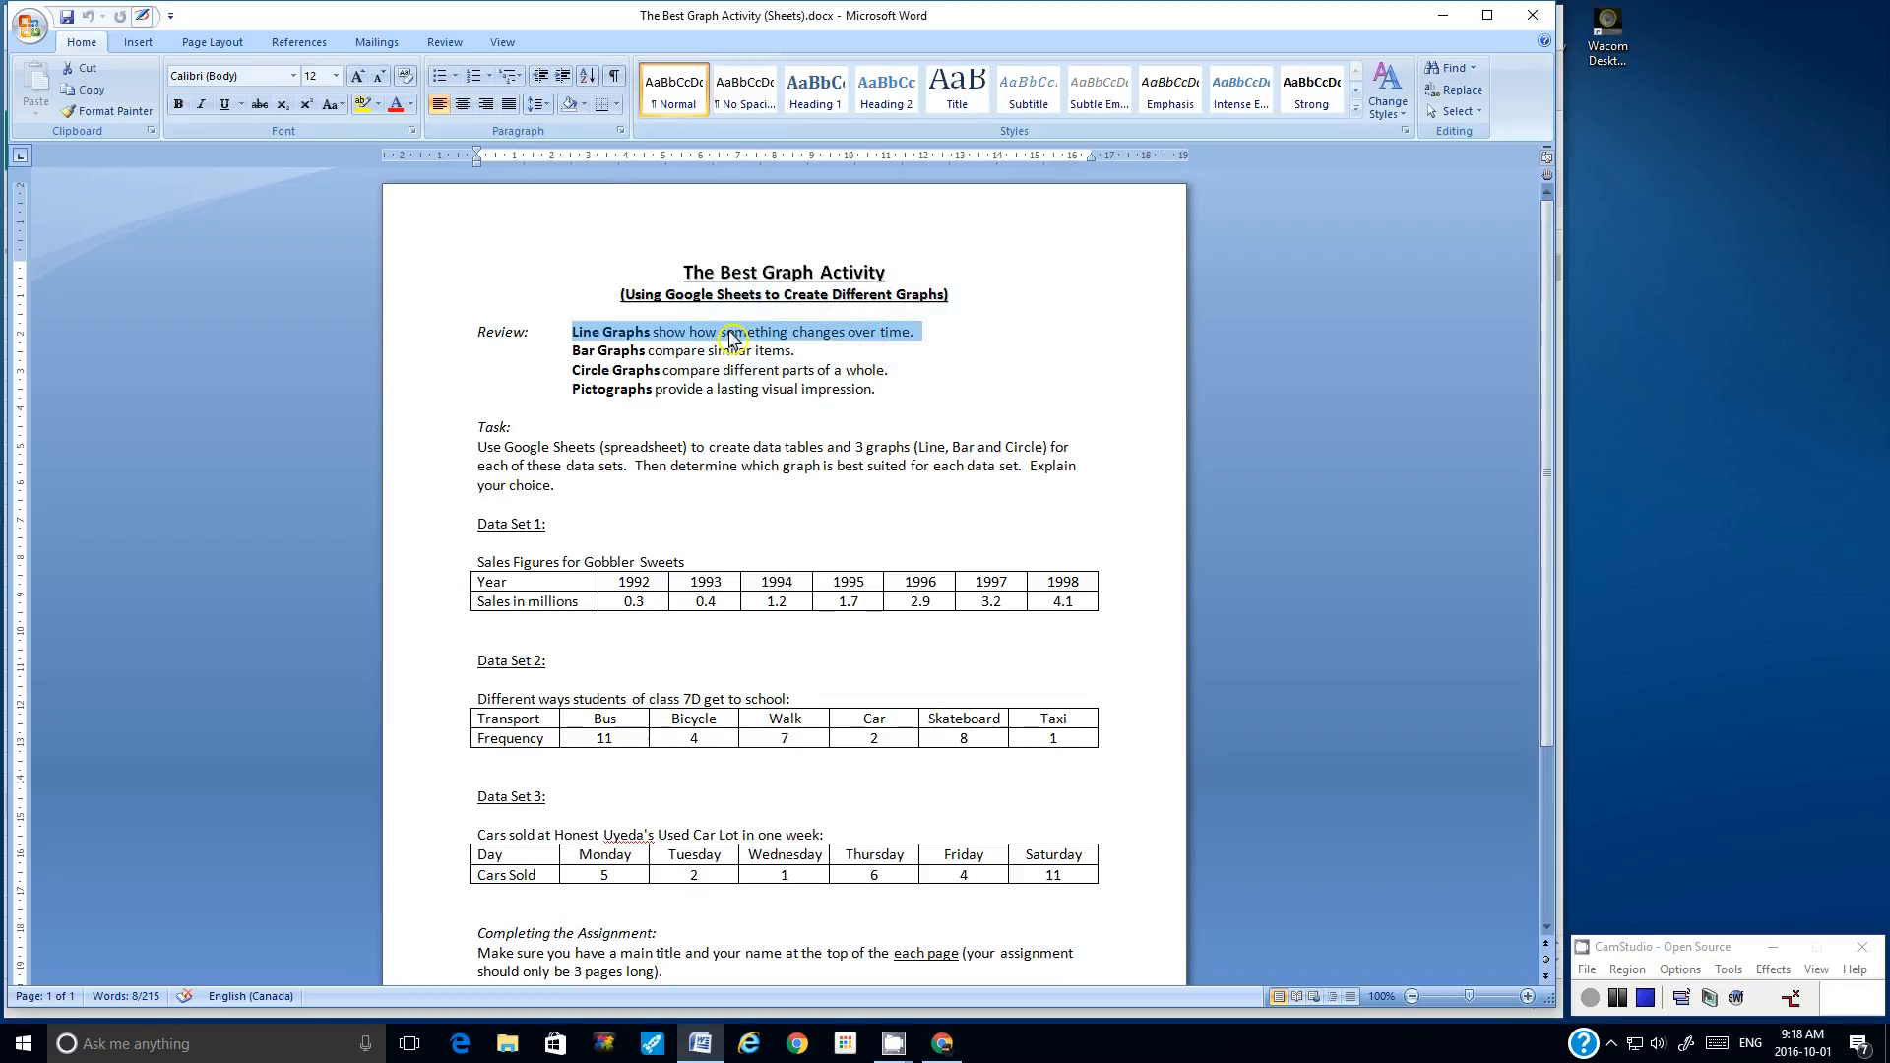
pyautogui.click(363, 105)
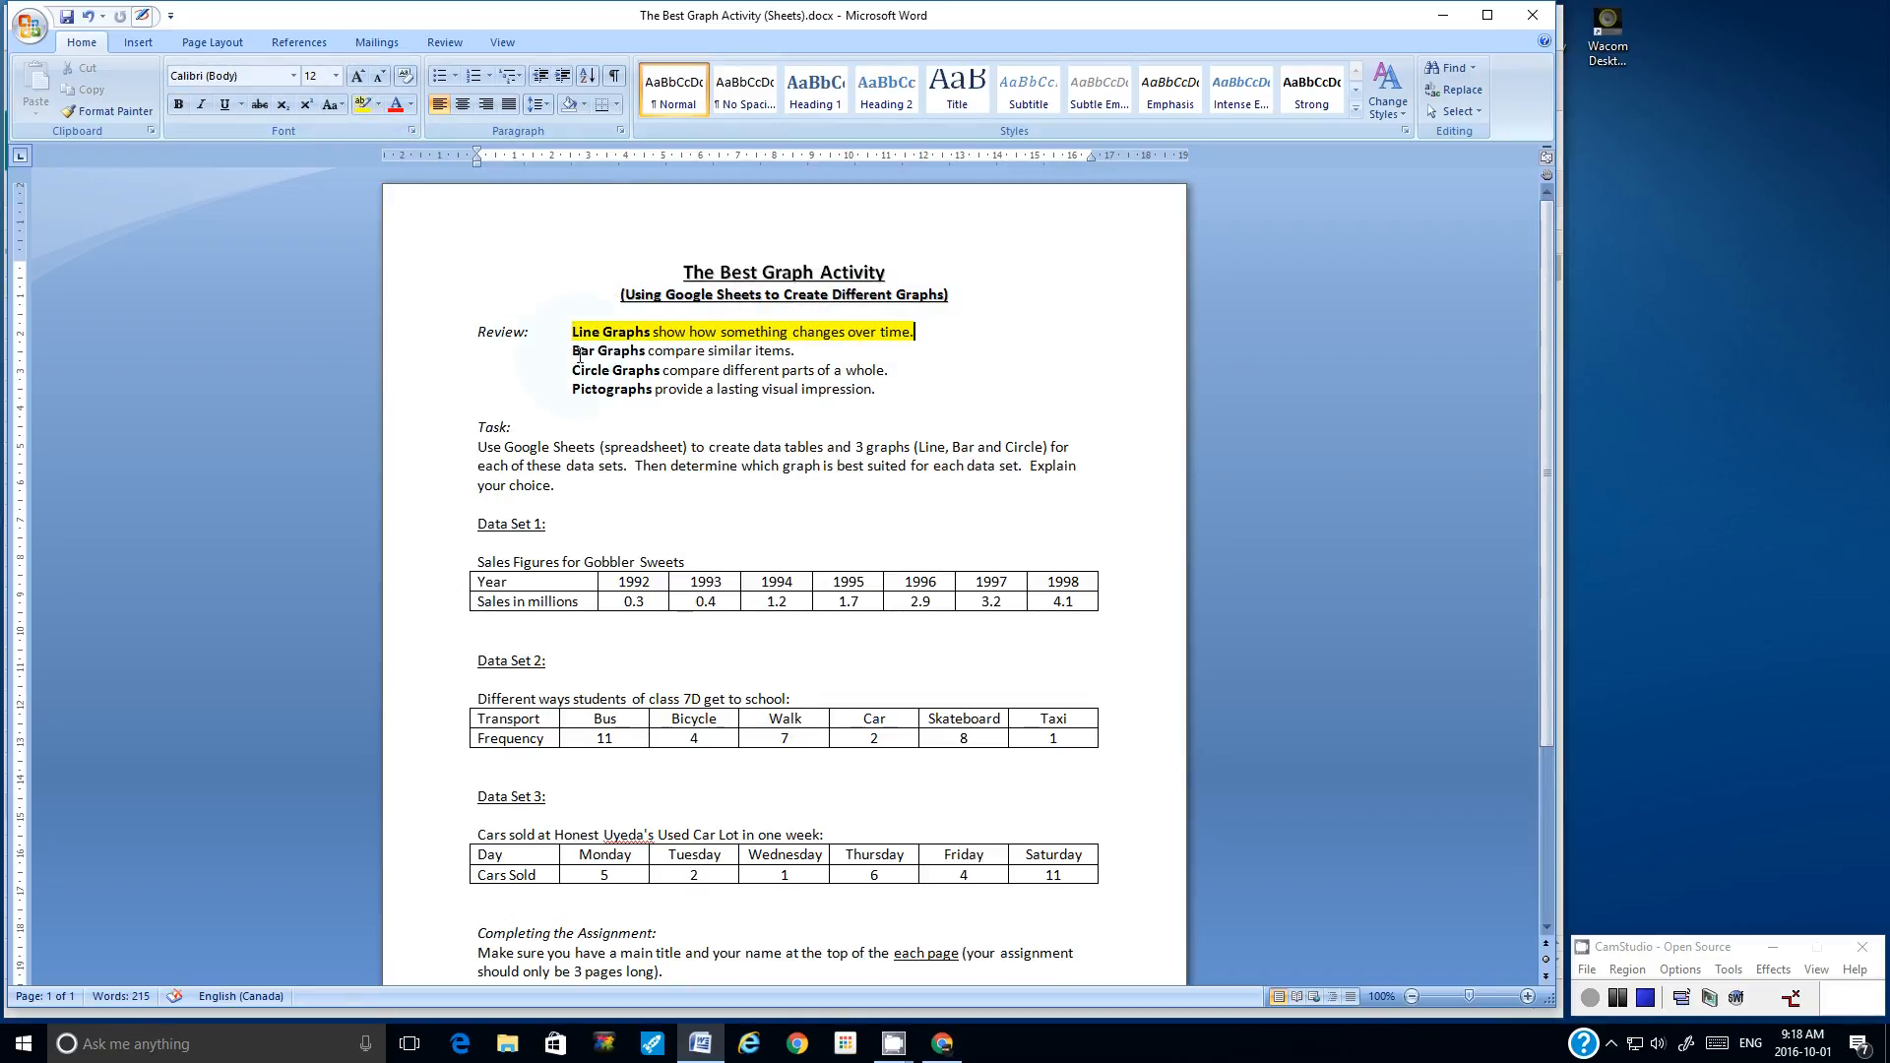
pyautogui.moveTo(571, 351); pyautogui.dragTo(788, 353)
pyautogui.click(362, 104)
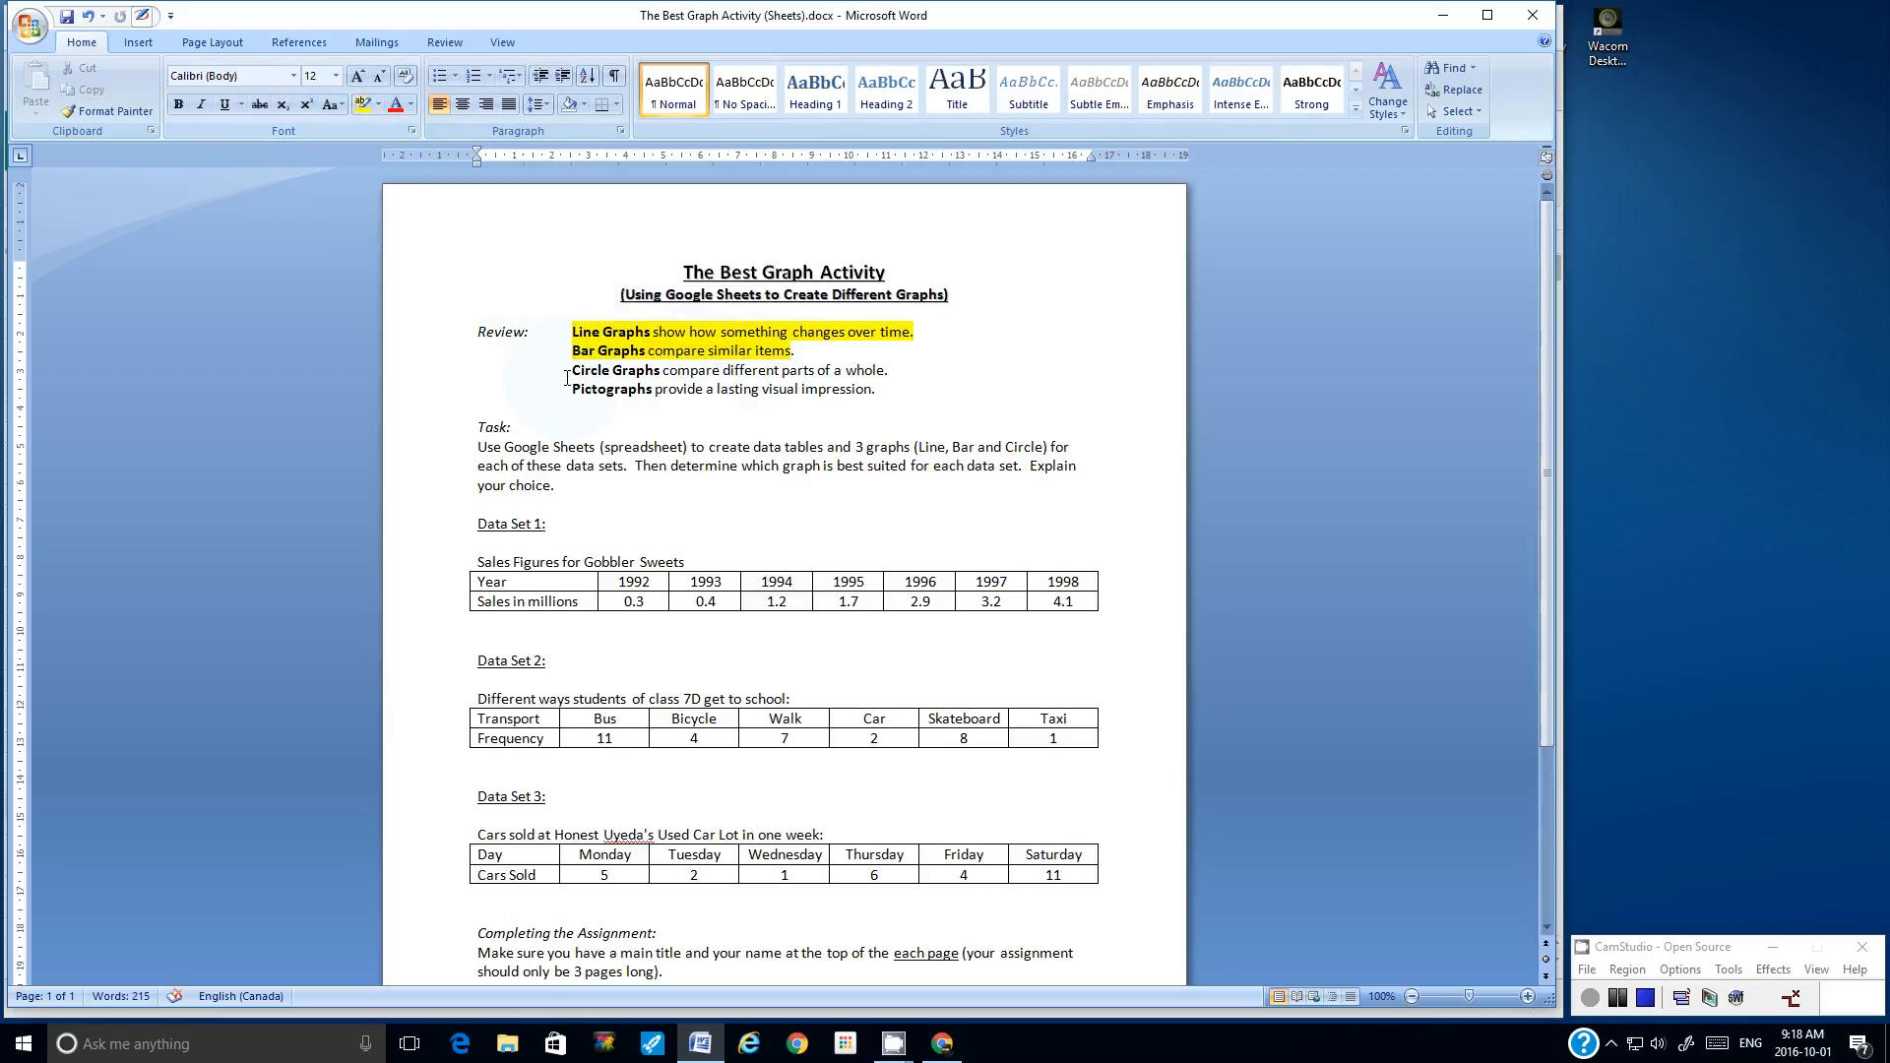
pyautogui.moveTo(575, 369); pyautogui.dragTo(879, 377)
pyautogui.click(362, 104)
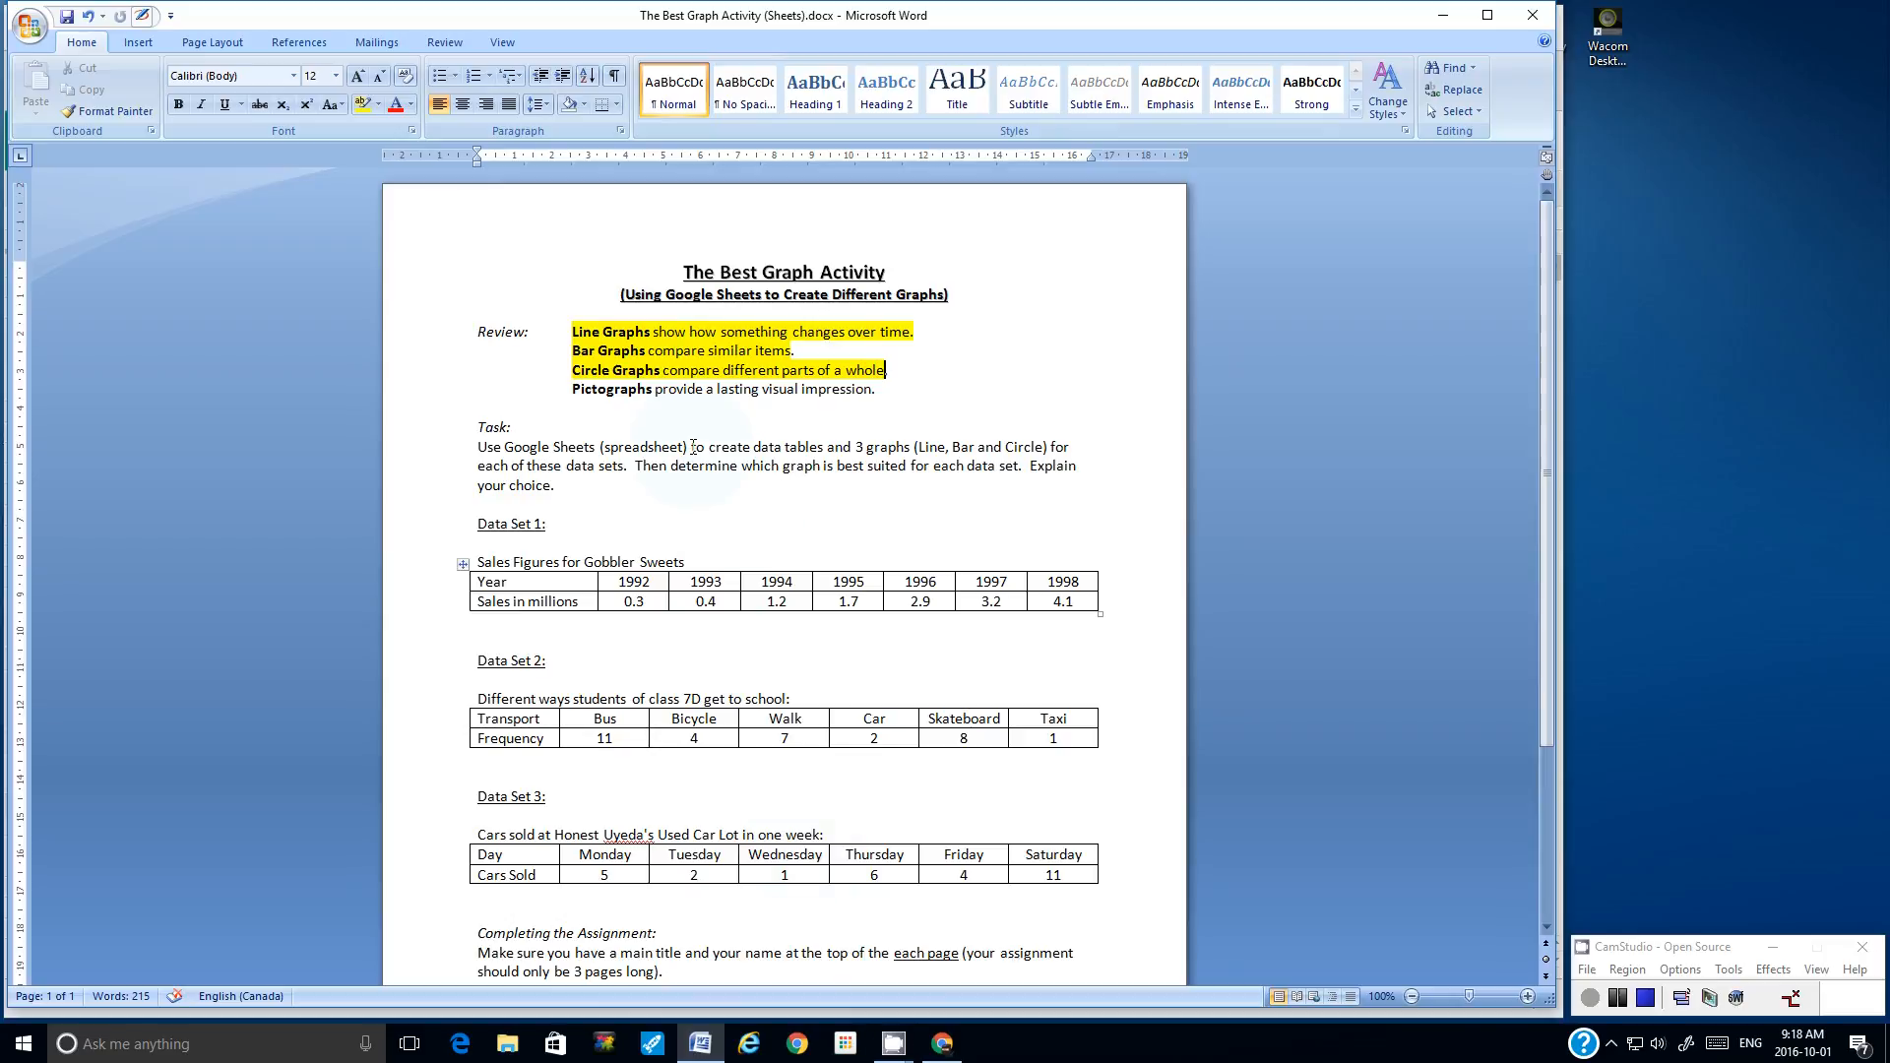
# - Compare the spreadsheet's conclusion sentence with the Word assignment's instructions, and return to Google Sheets
pyautogui.click(941, 1044)
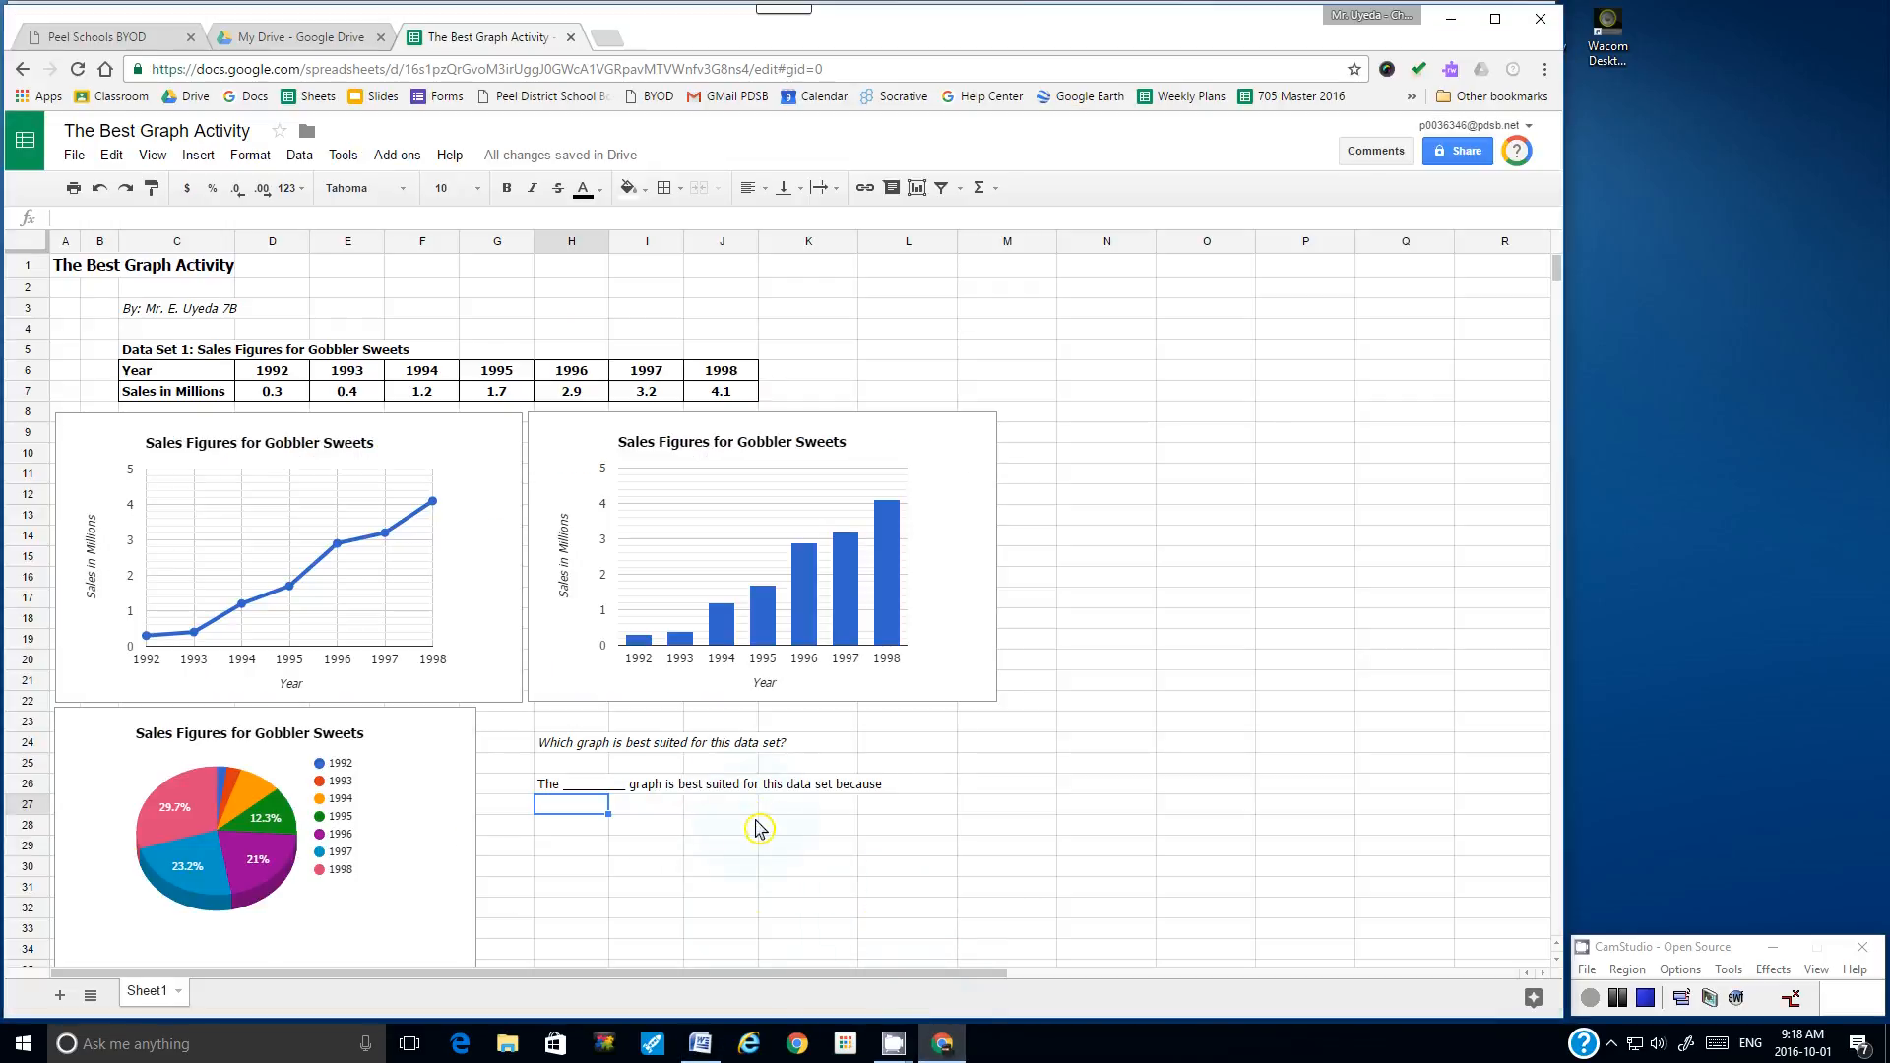
pyautogui.click(700, 1044)
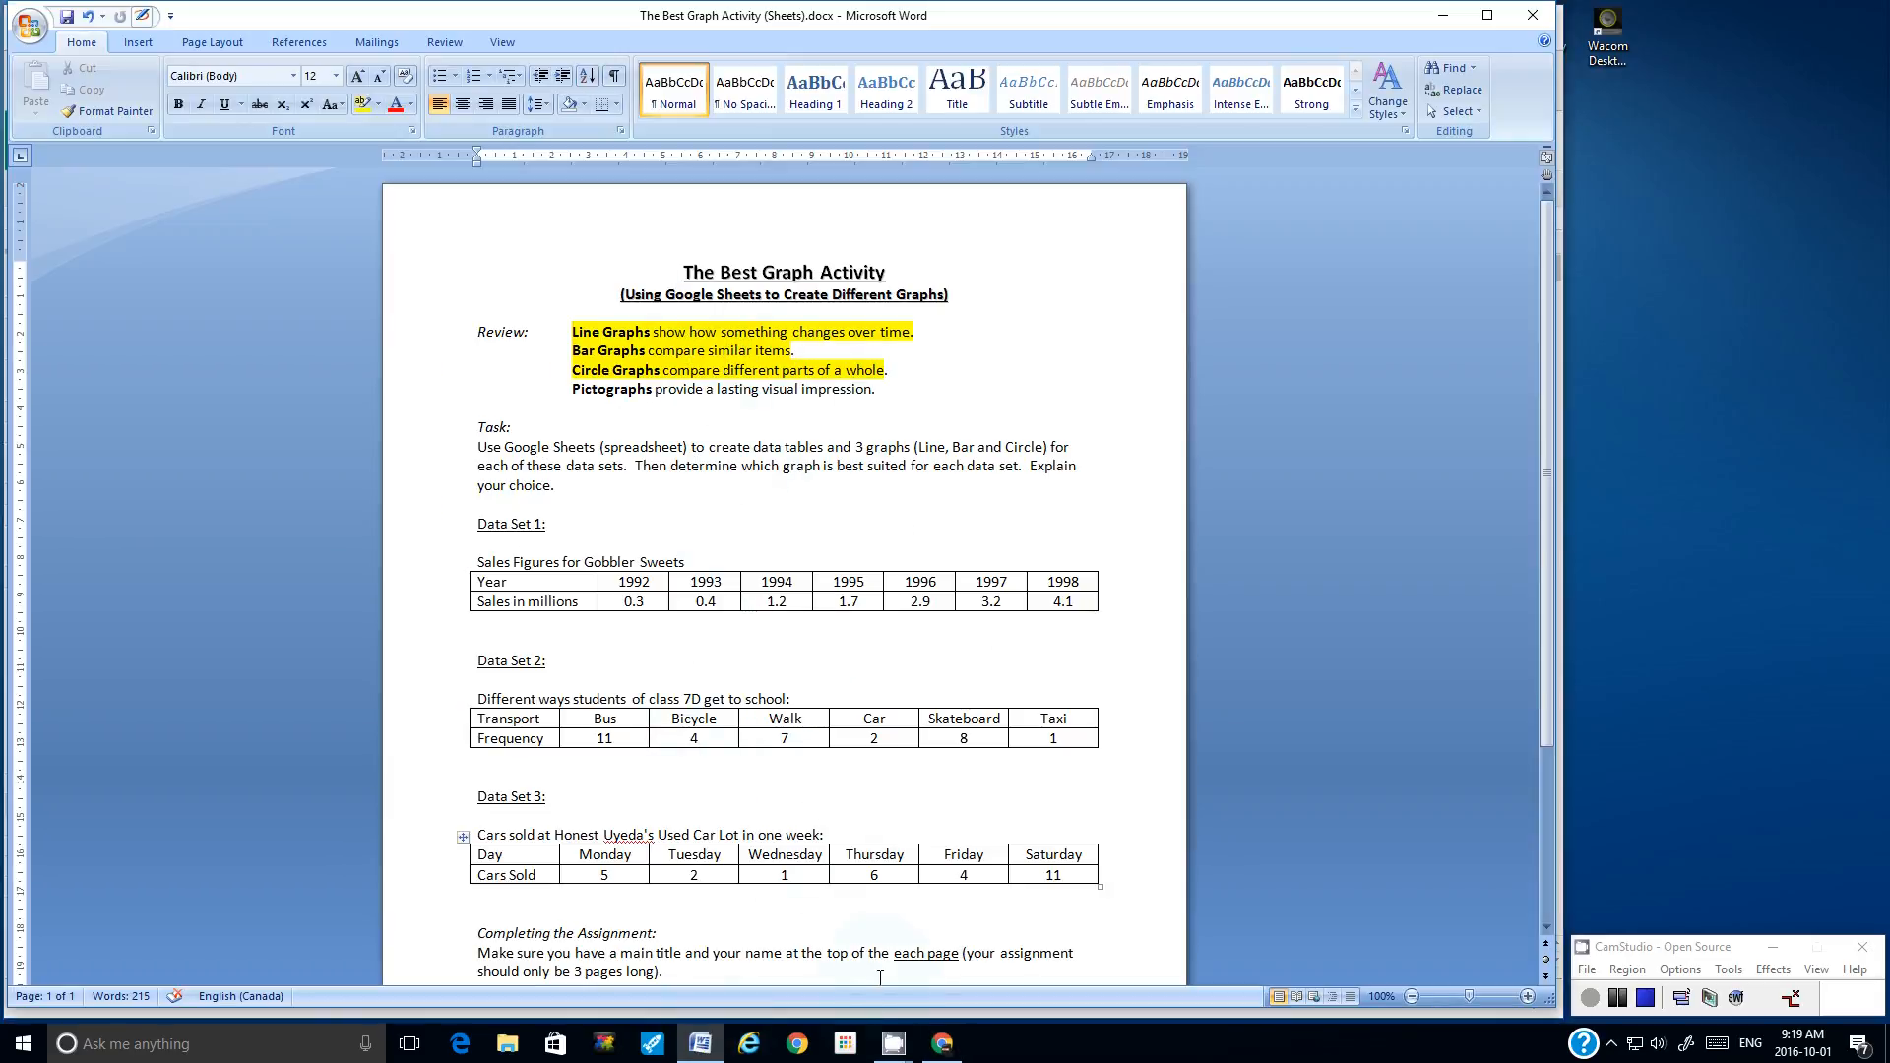
pyautogui.click(942, 1043)
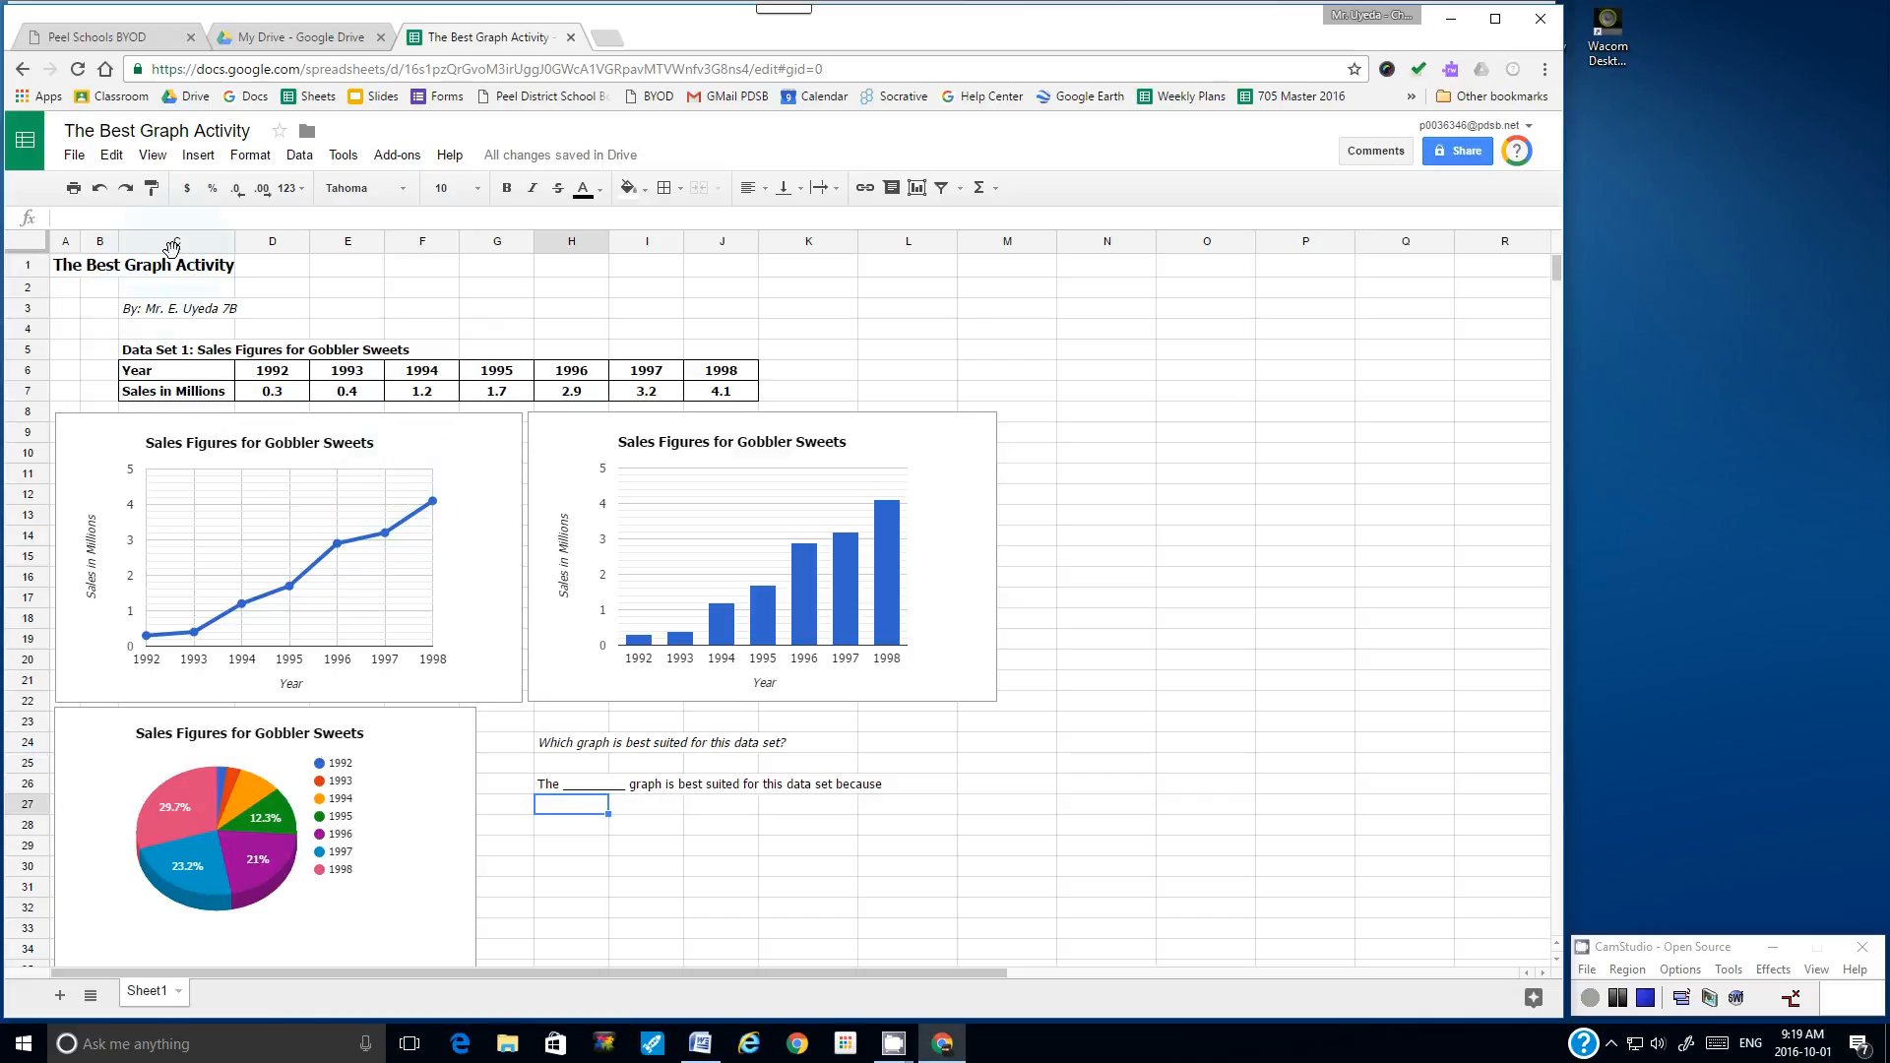
# - Preview the current sheet's printout on Letter paper, landscape and fit to width, and cancel without printing
pyautogui.click(72, 161)
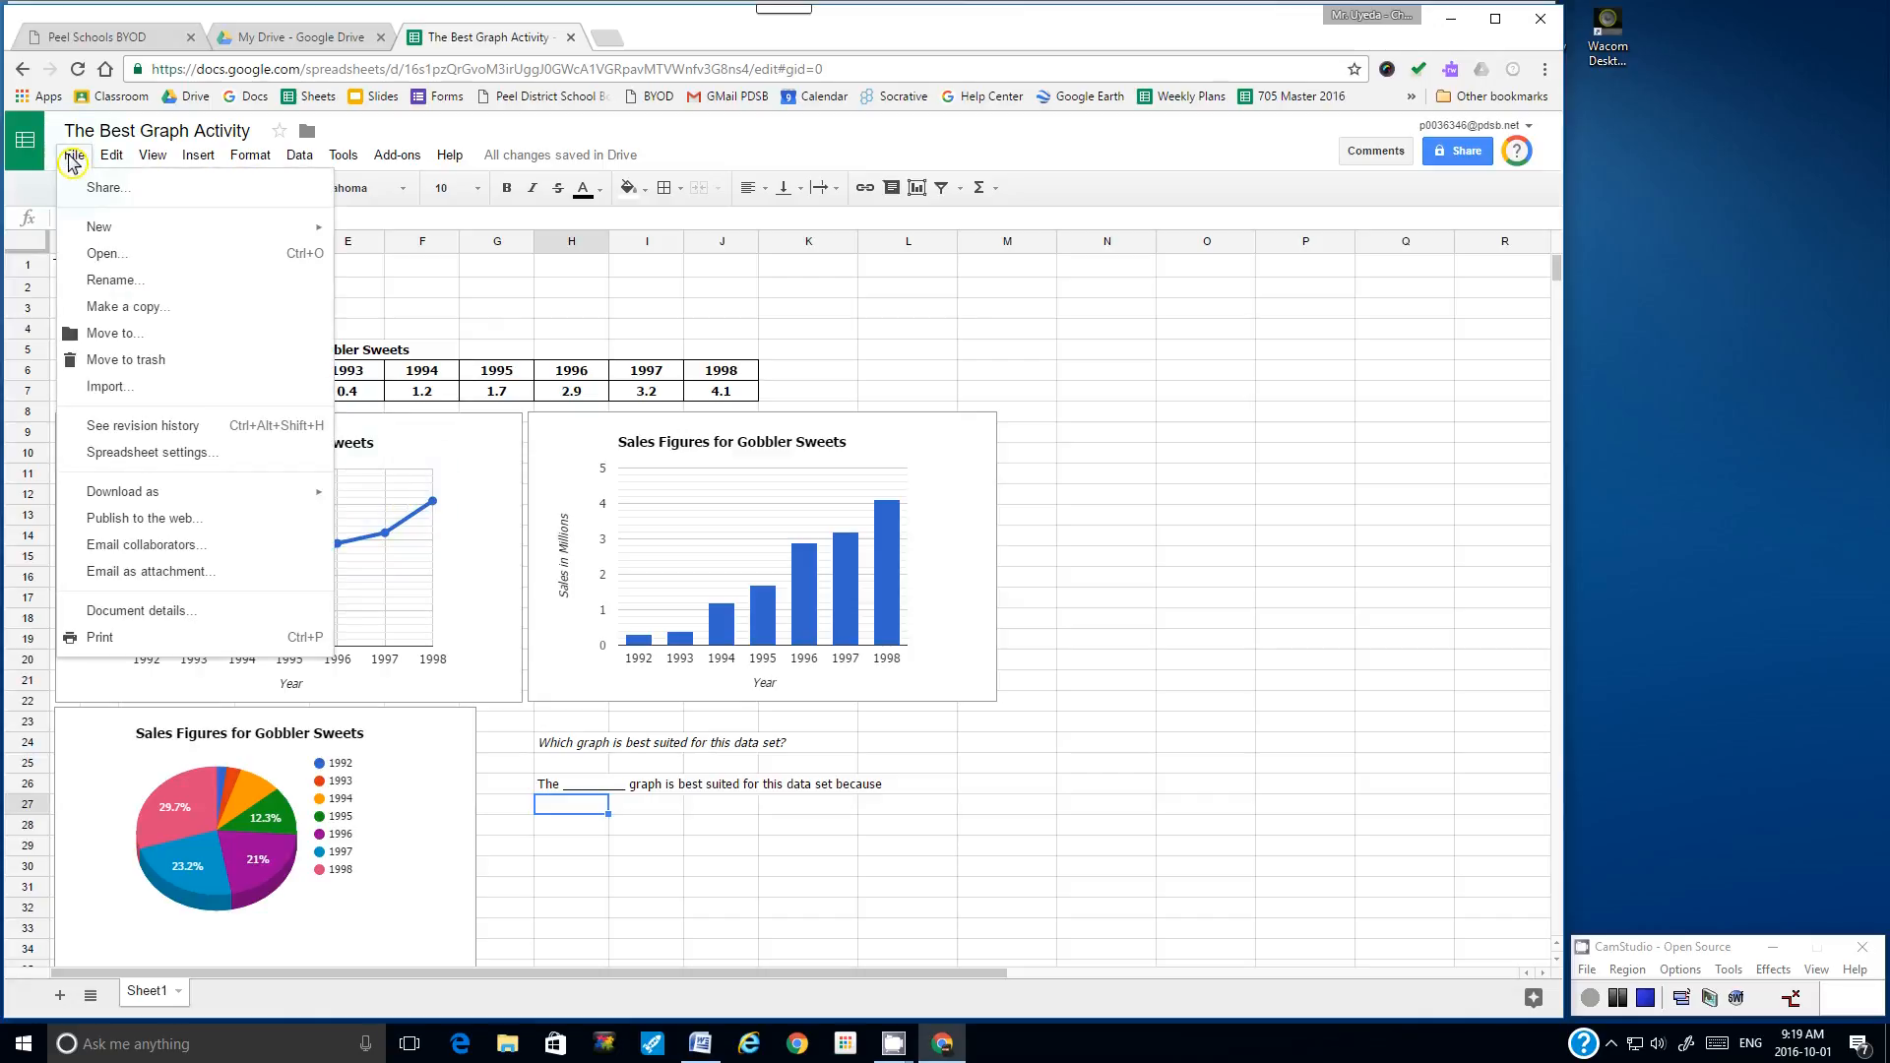
pyautogui.click(128, 640)
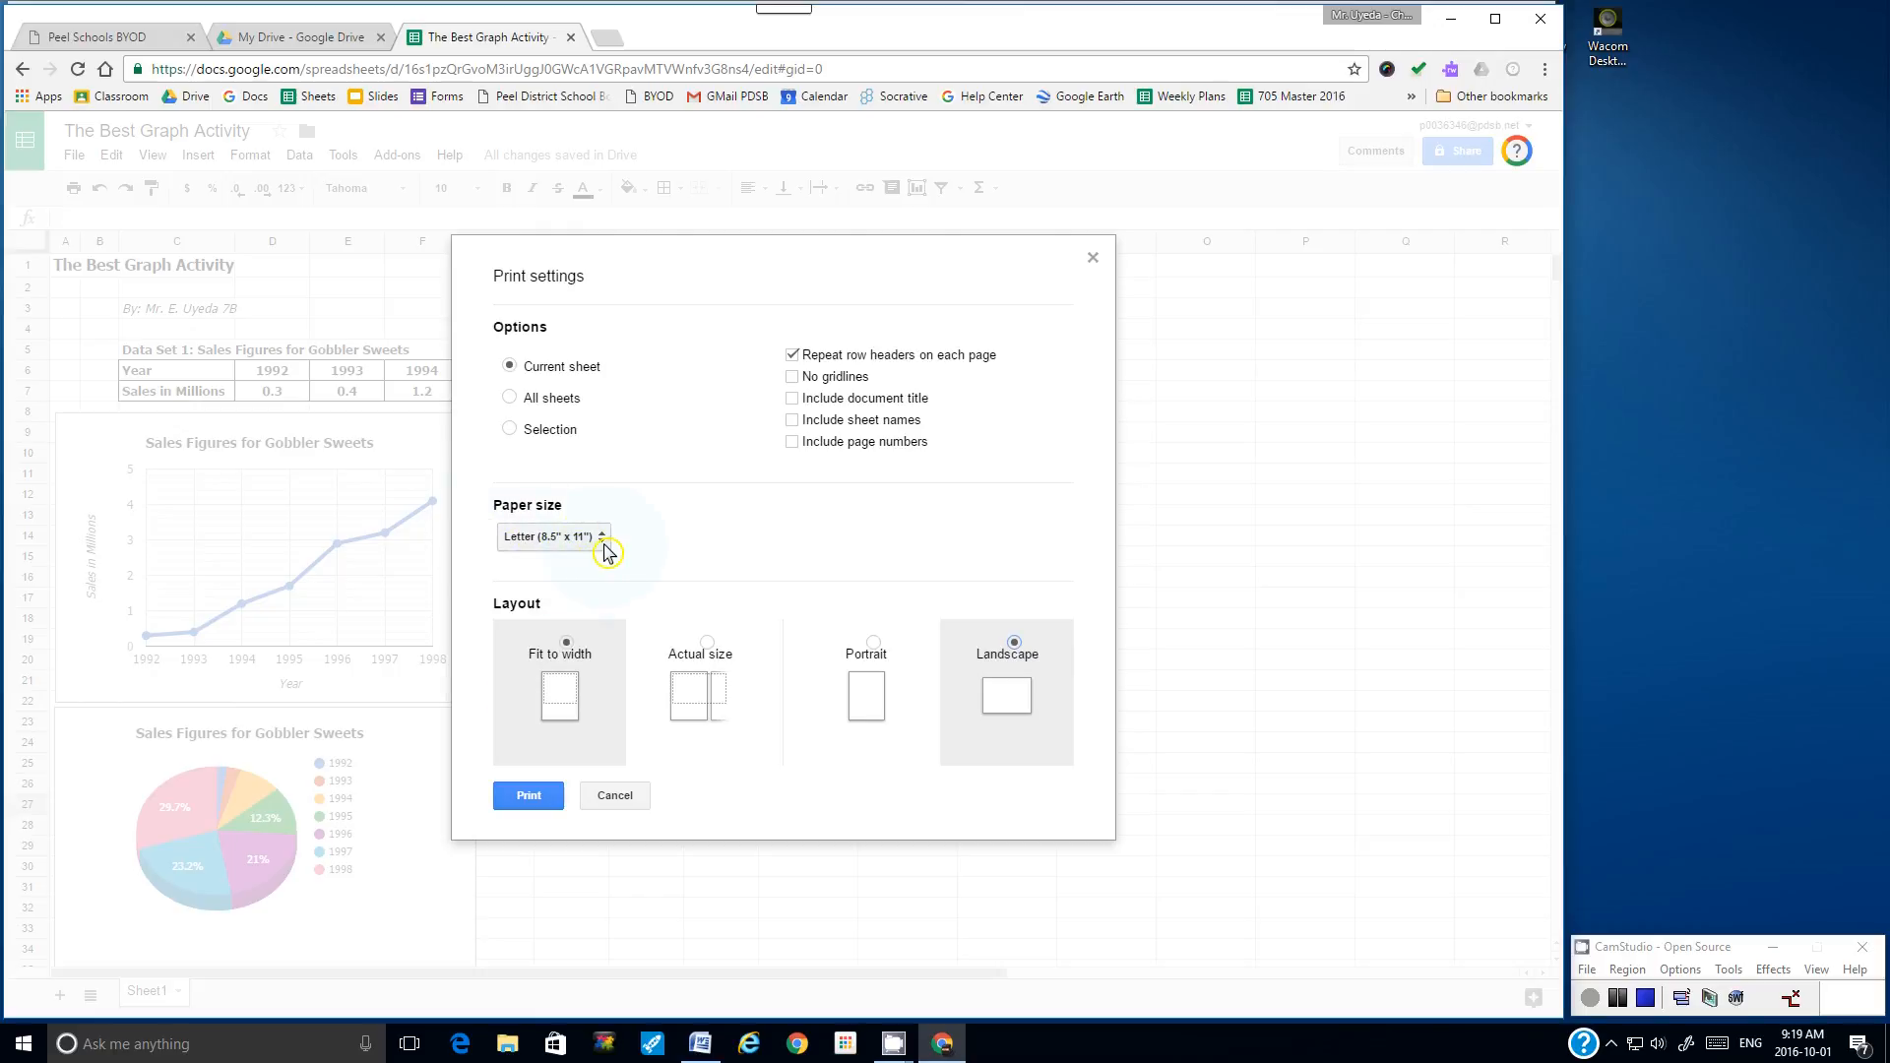
pyautogui.click(794, 379)
pyautogui.click(538, 805)
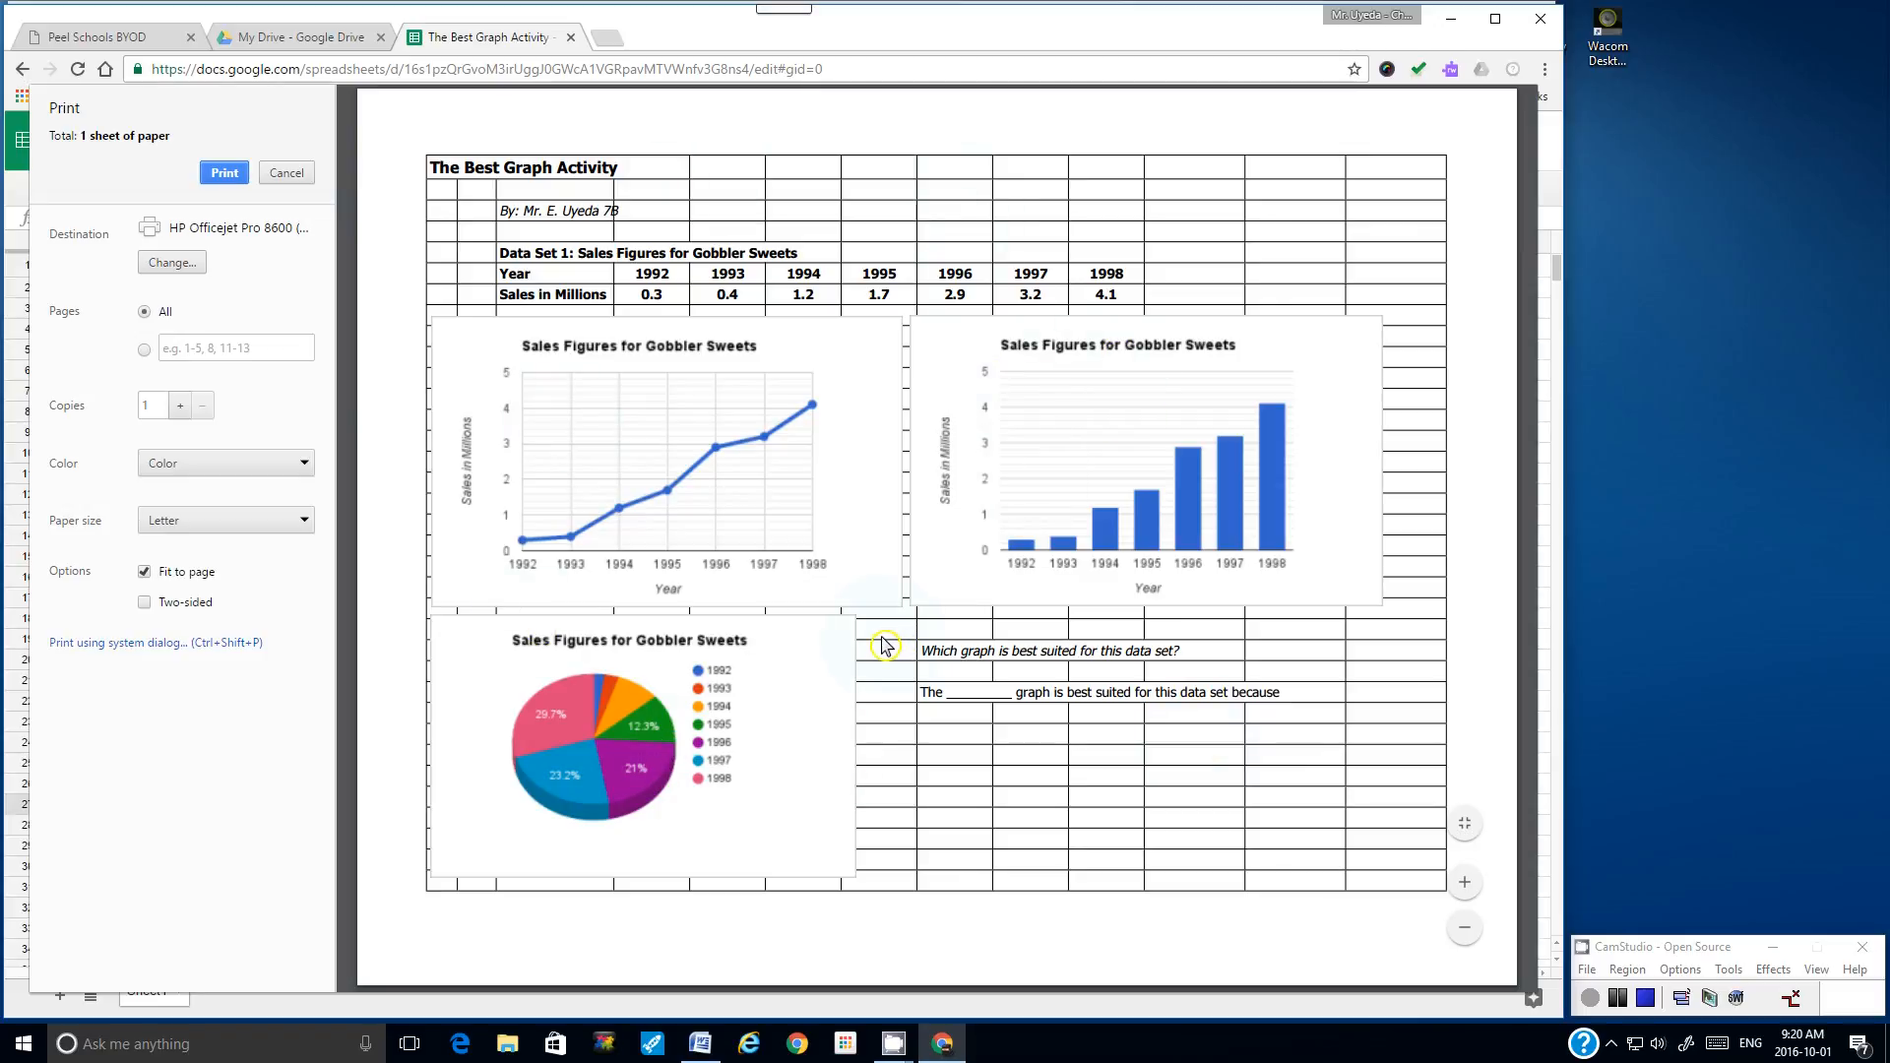
pyautogui.click(285, 174)
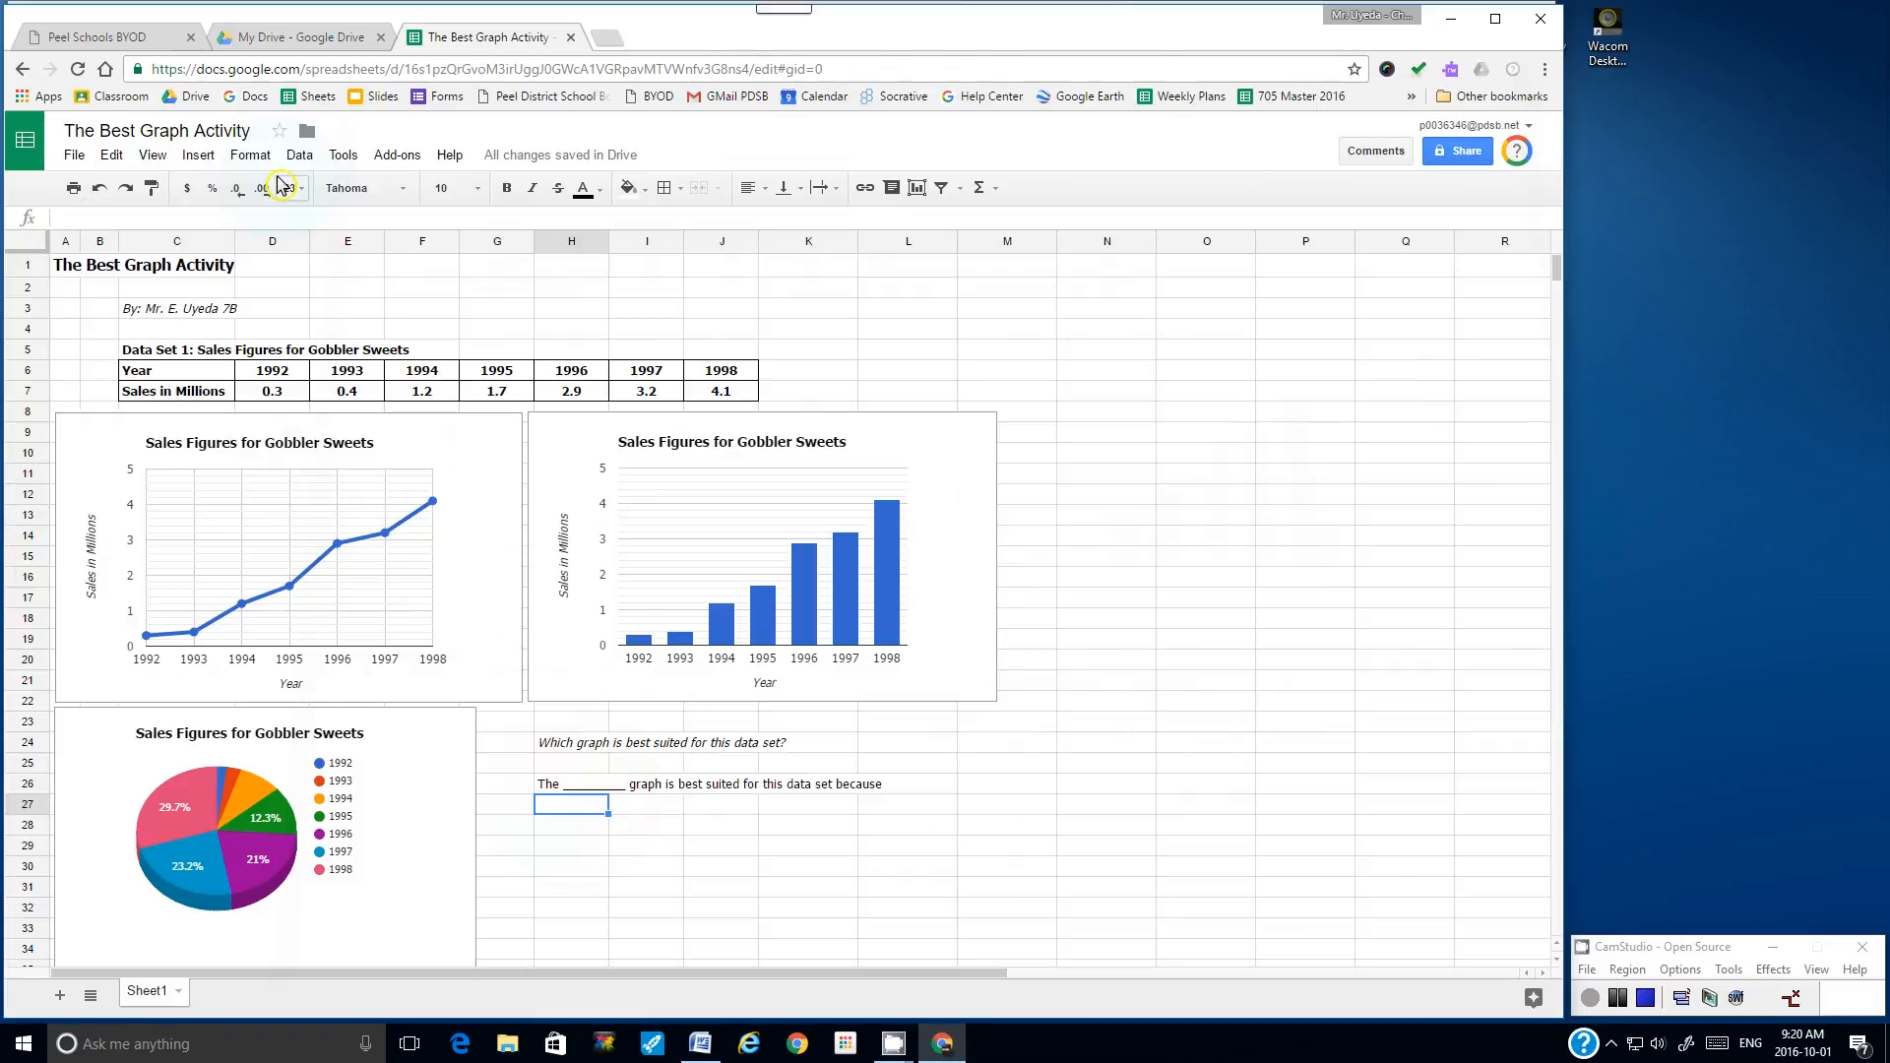
# - Turn on No gridlines in the print settings, preview the landscape Letter printout, and cancel without printing
pyautogui.click(75, 158)
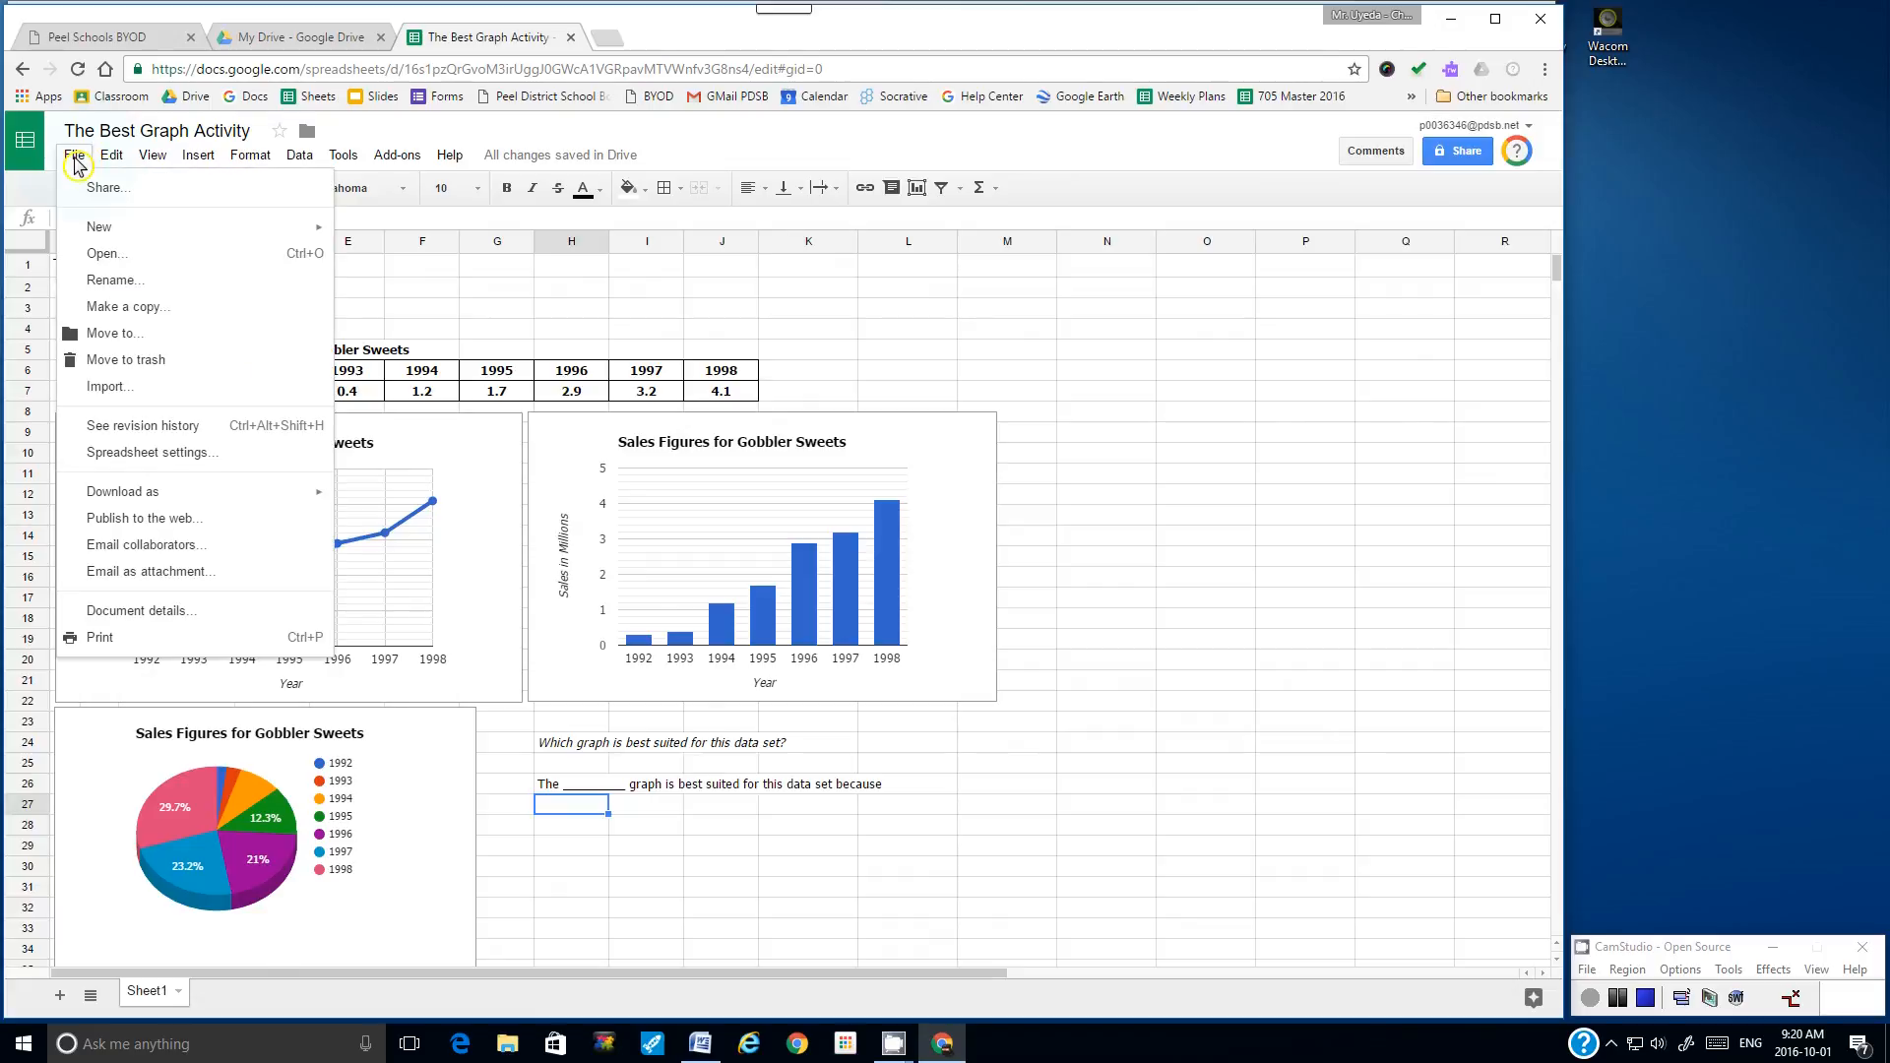
pyautogui.click(117, 637)
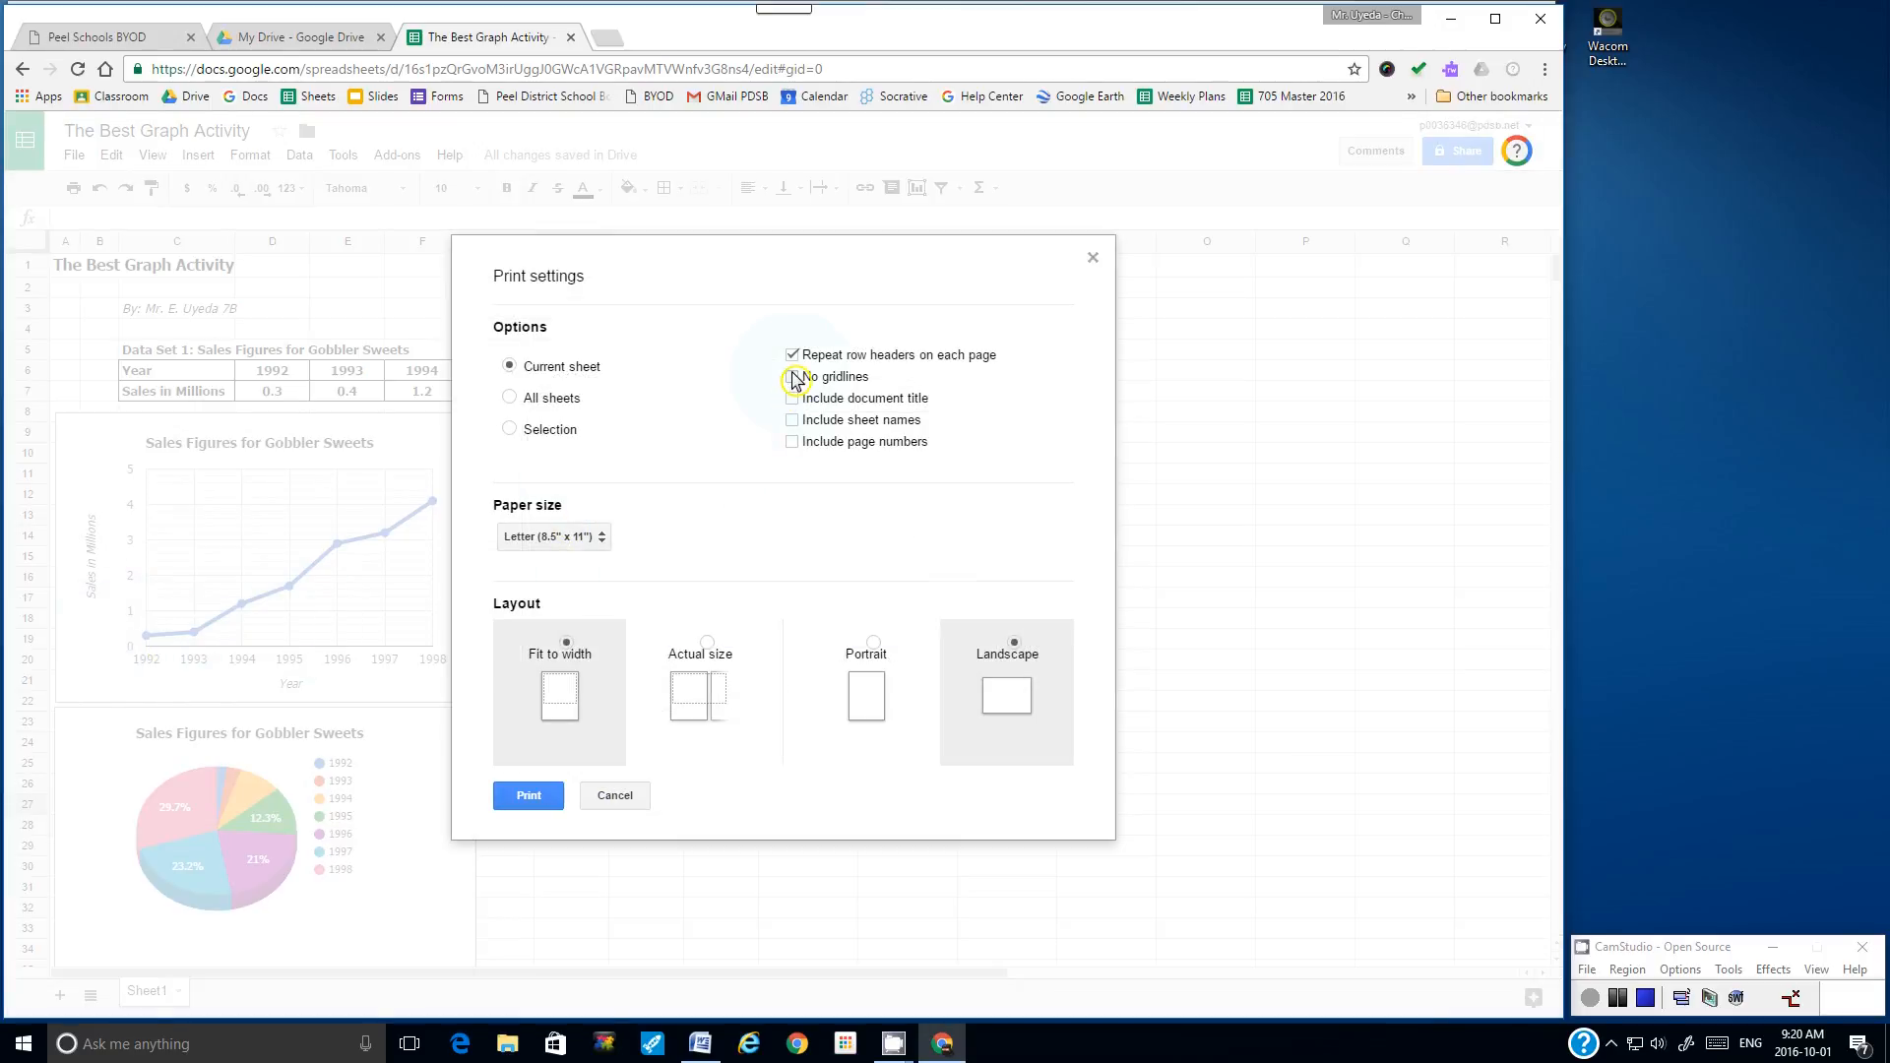
pyautogui.click(529, 803)
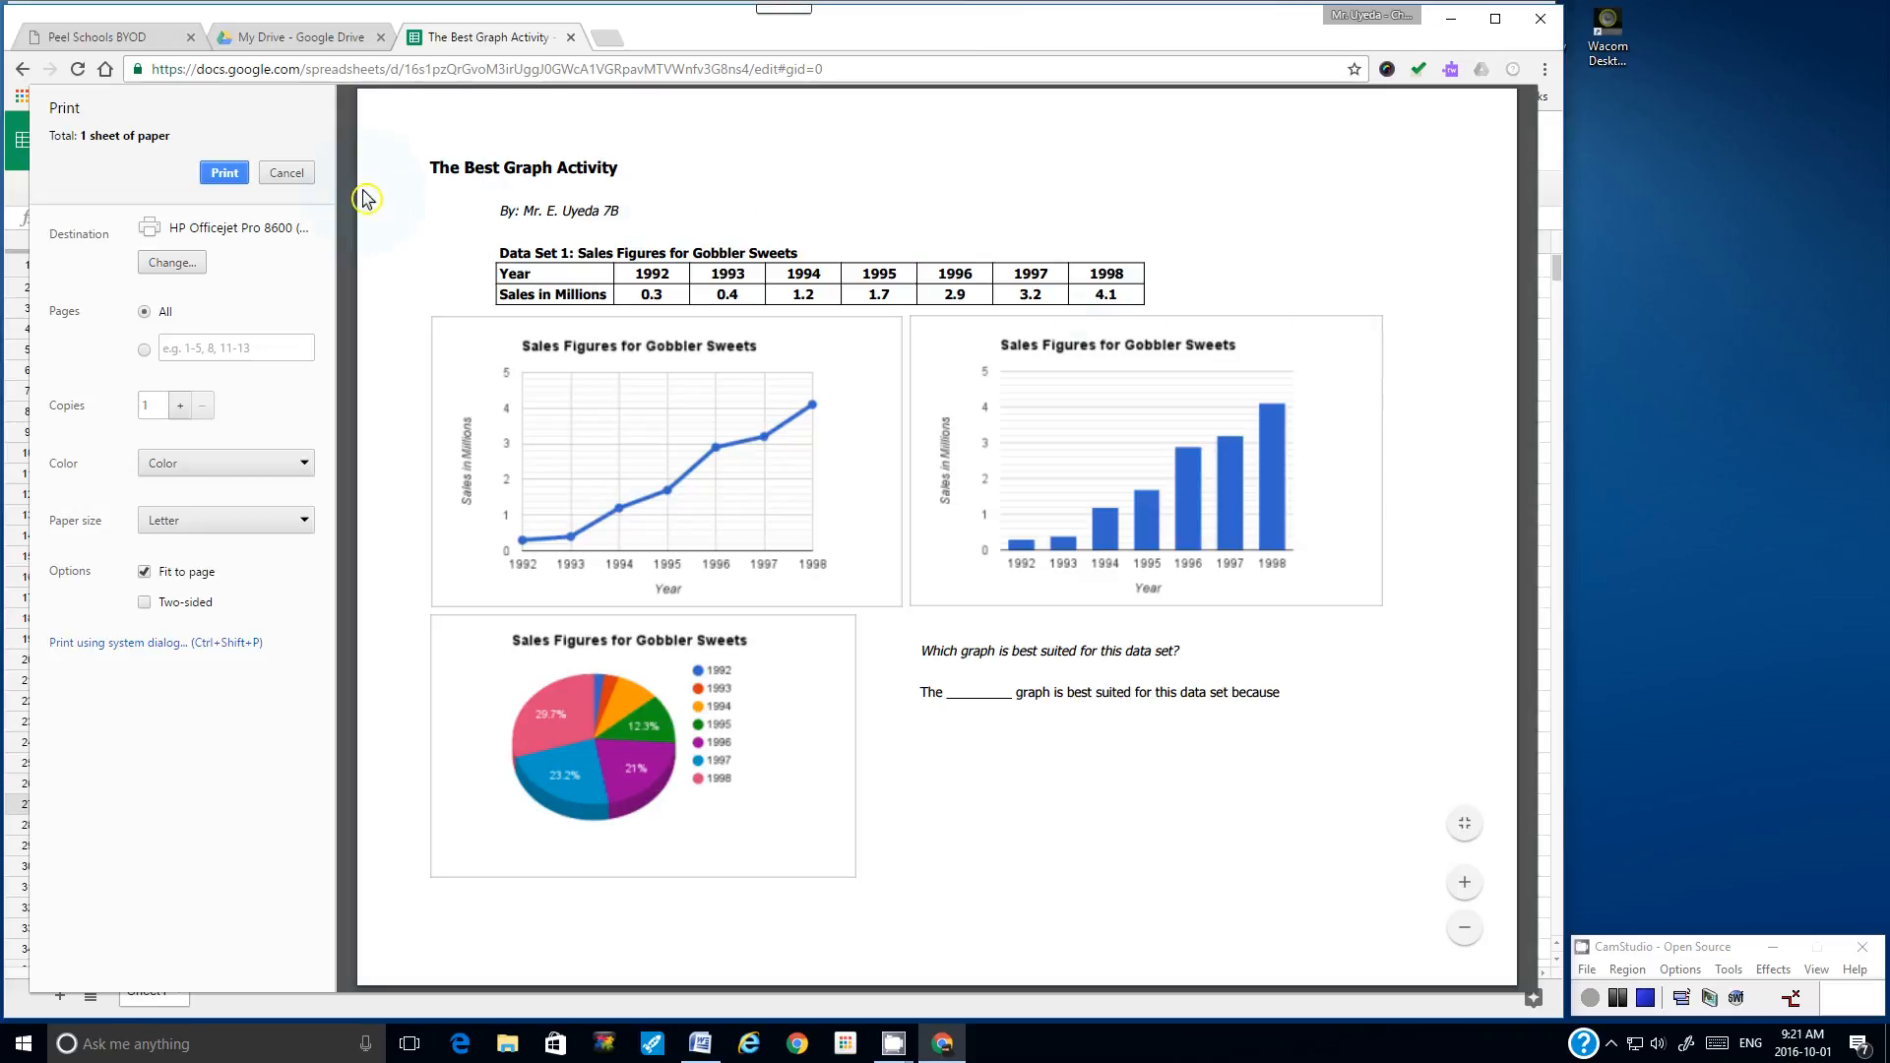
pyautogui.click(285, 172)
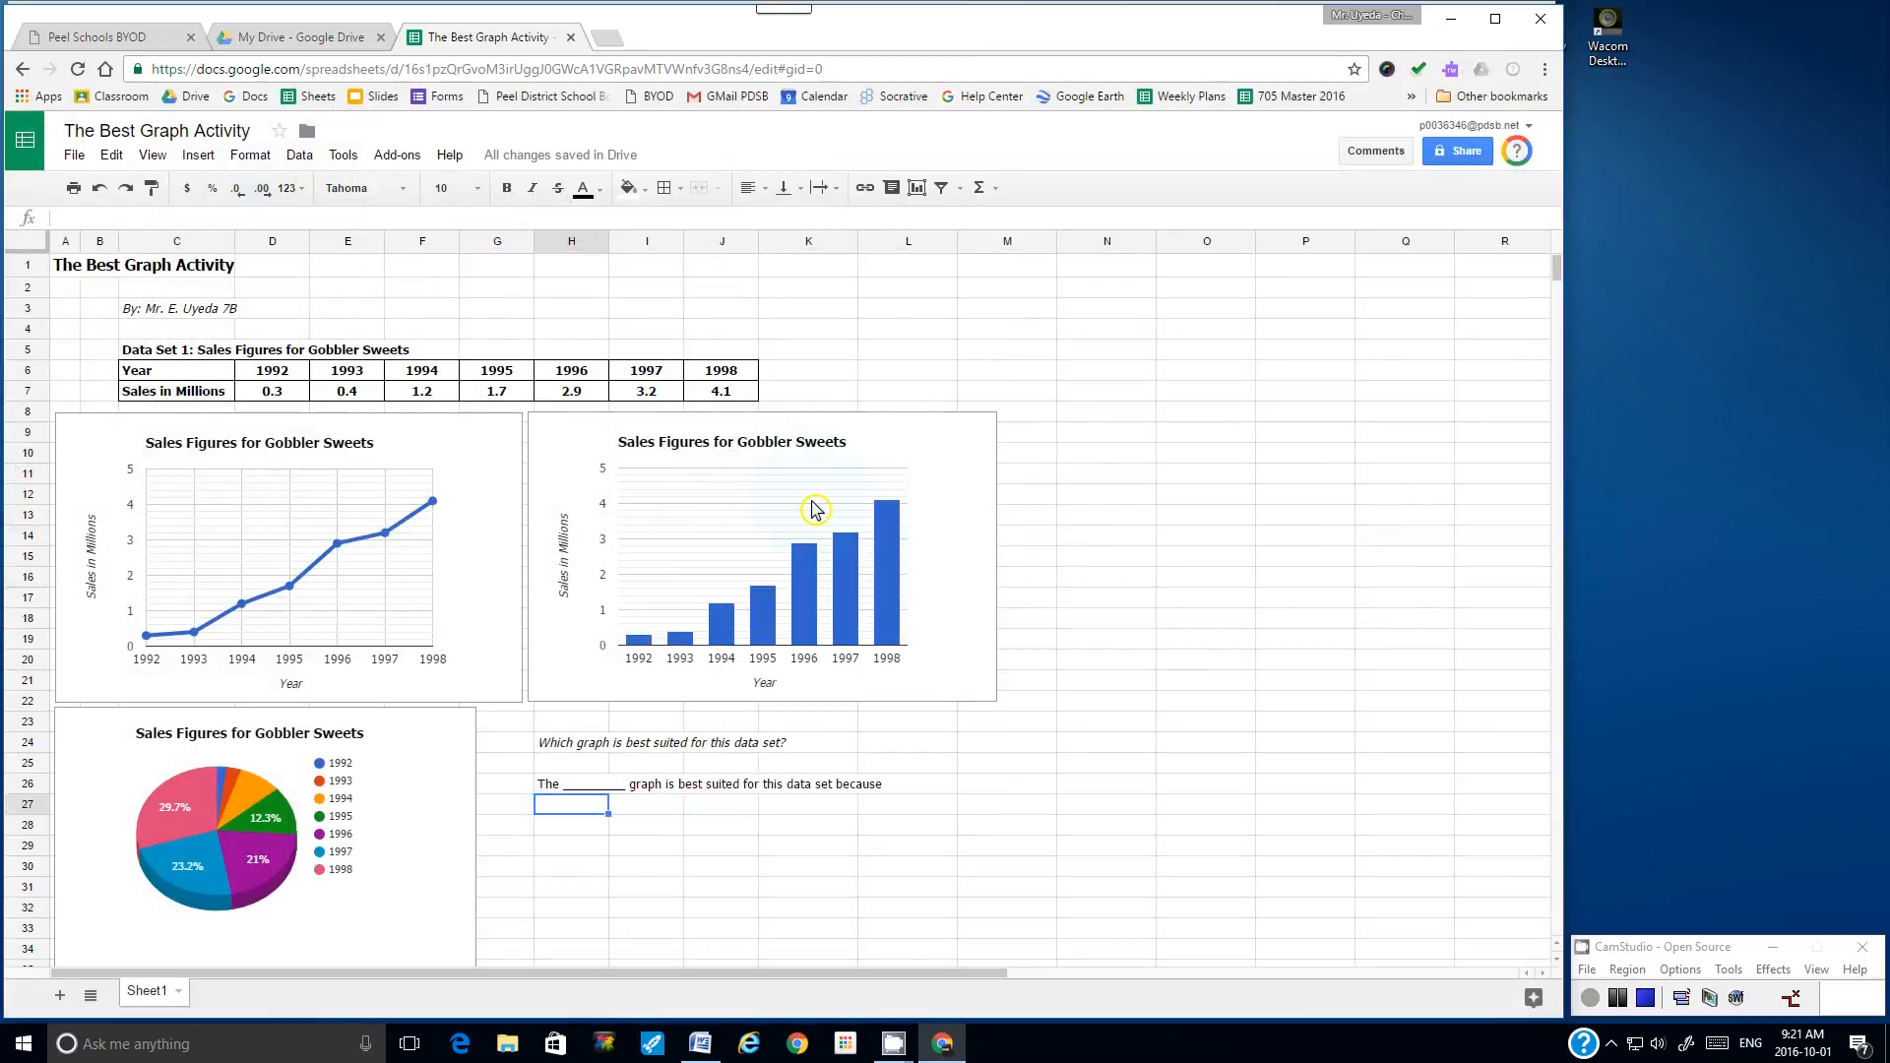
# - Move the bar chart slightly right to free space, and enlarge the line chart to reach column H and row 23
pyautogui.click(816, 502)
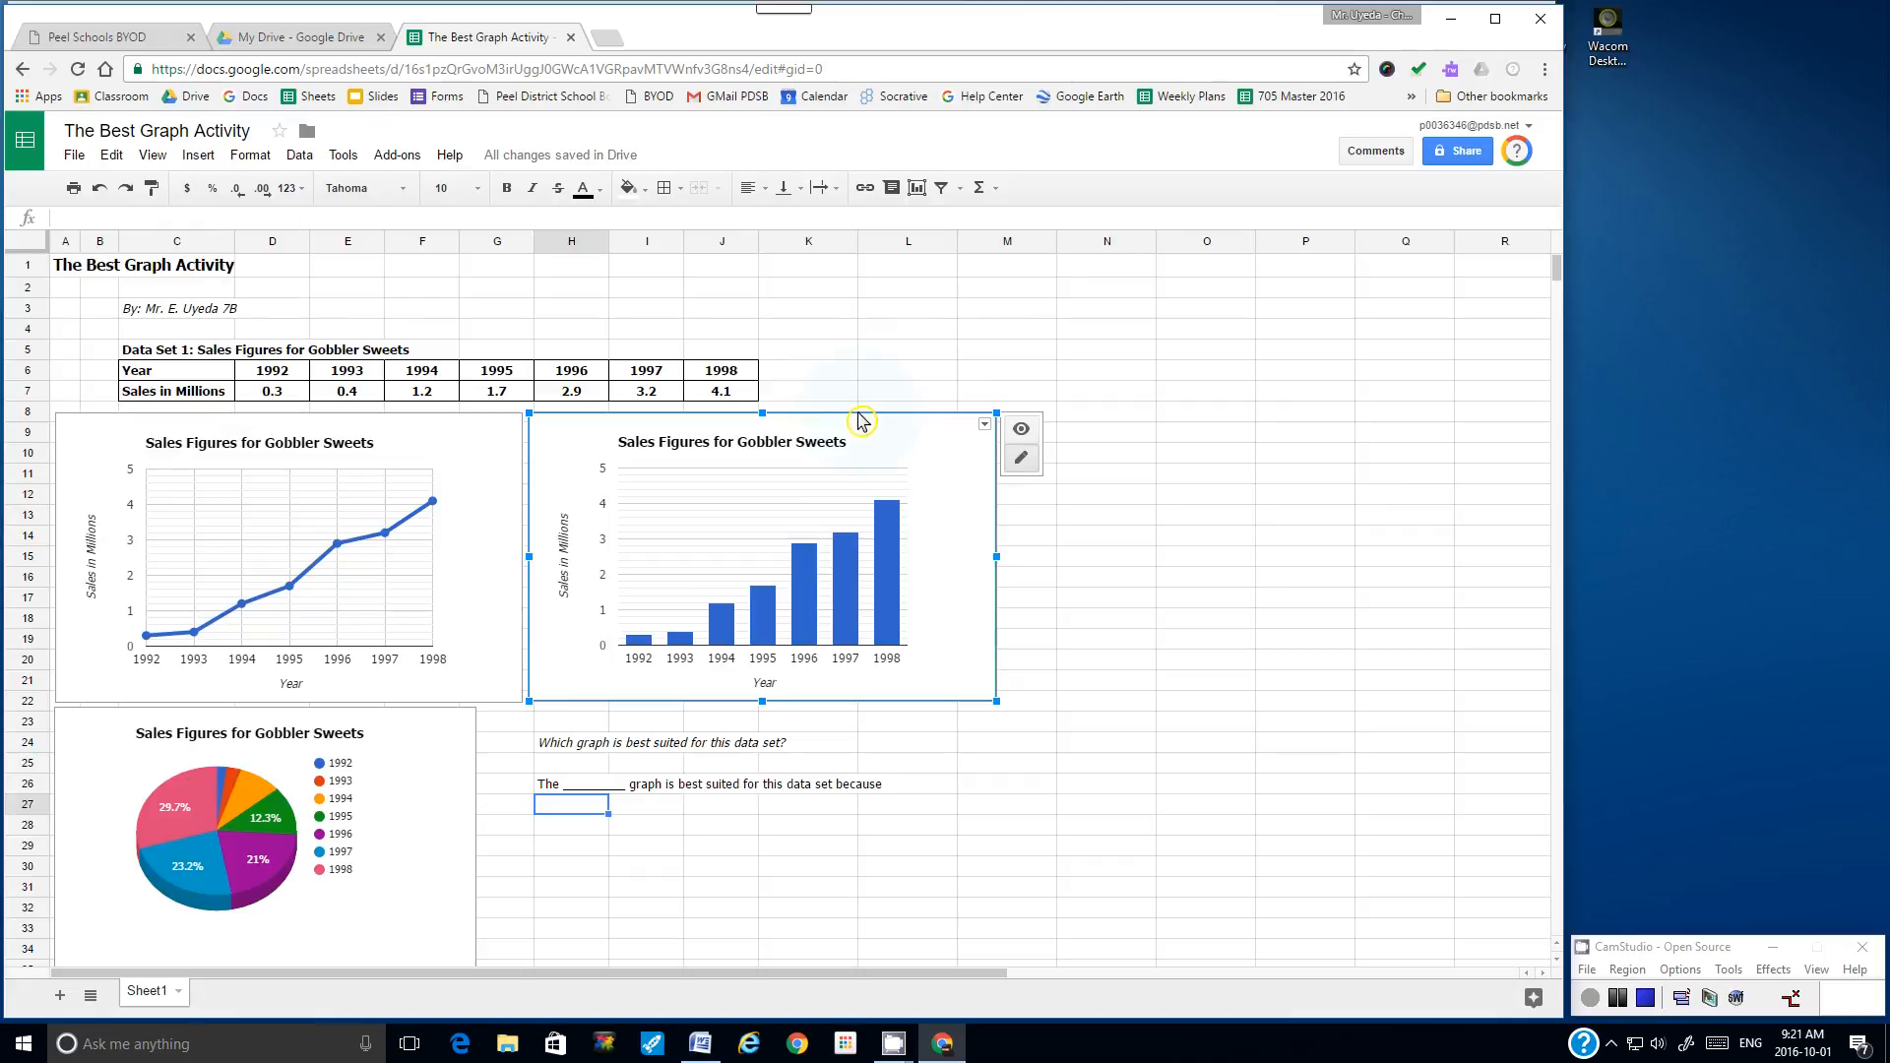
pyautogui.moveTo(859, 414); pyautogui.dragTo(907, 413)
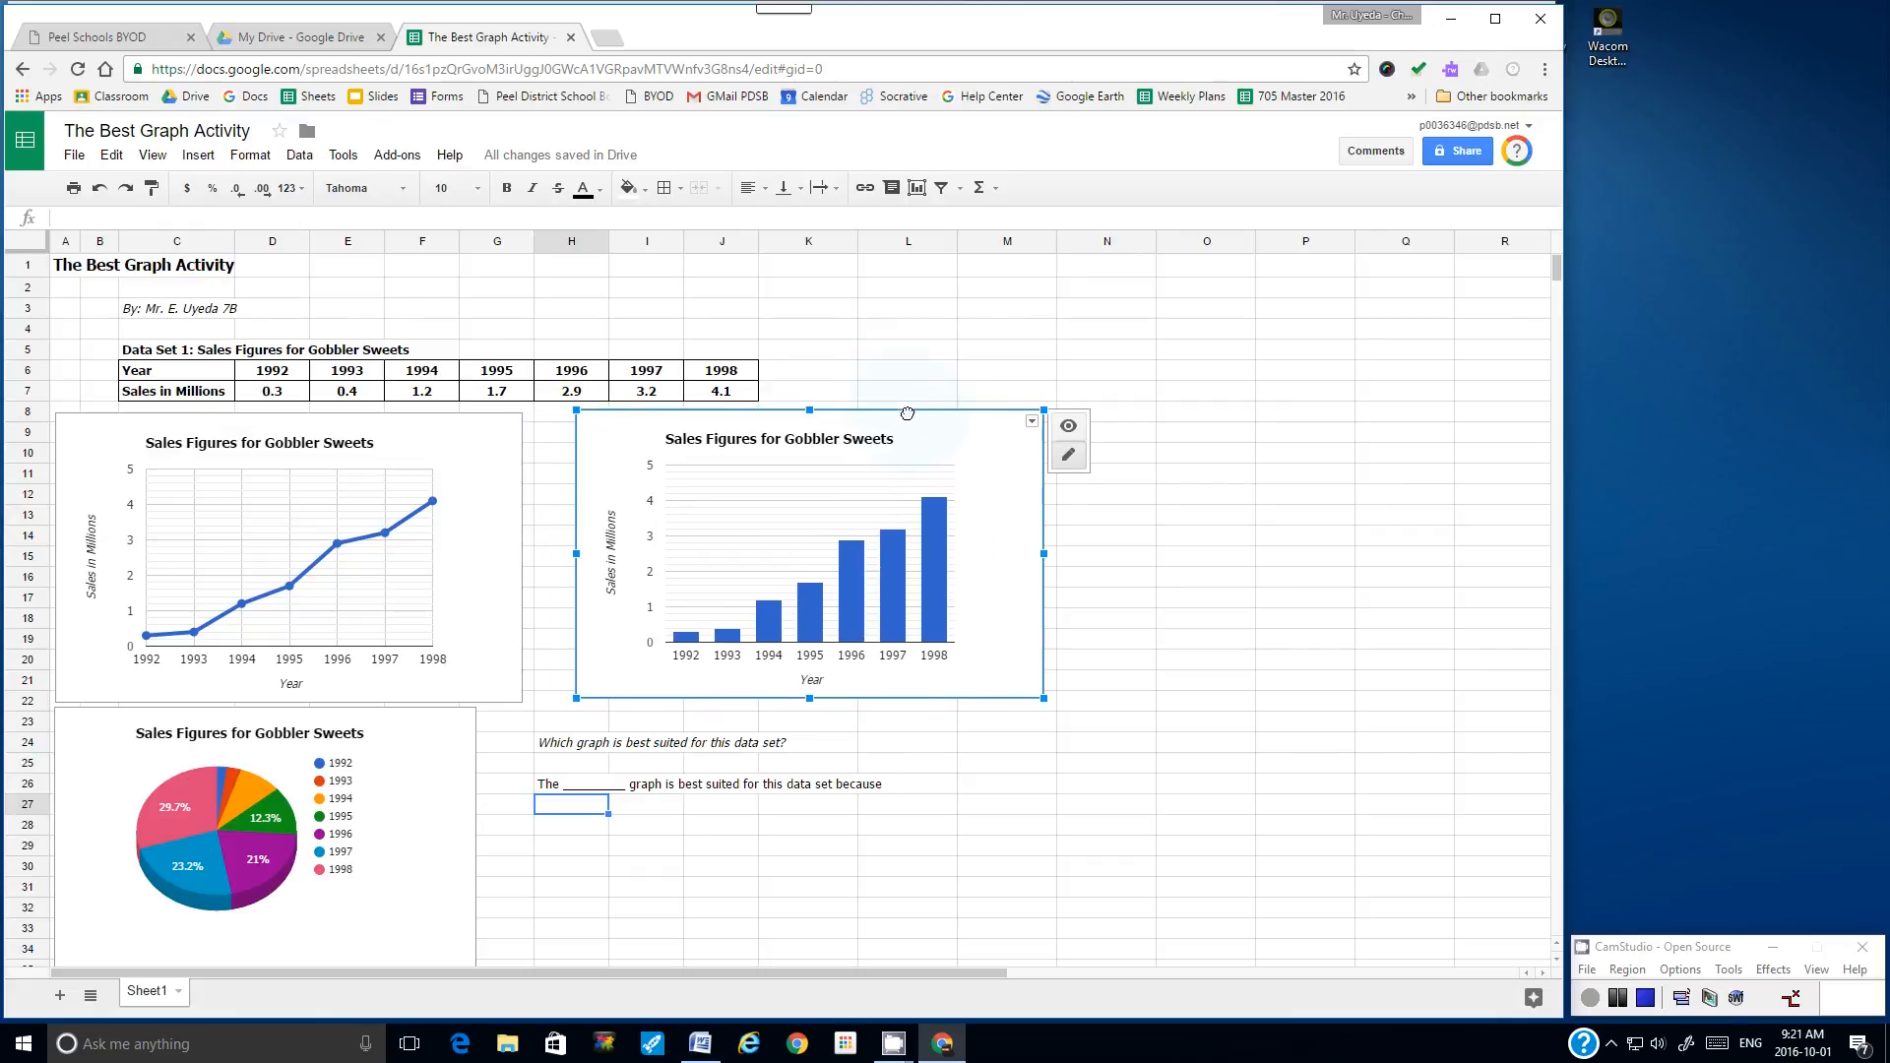
pyautogui.click(519, 699)
pyautogui.moveTo(521, 702); pyautogui.dragTo(556, 722)
pyautogui.click(608, 693)
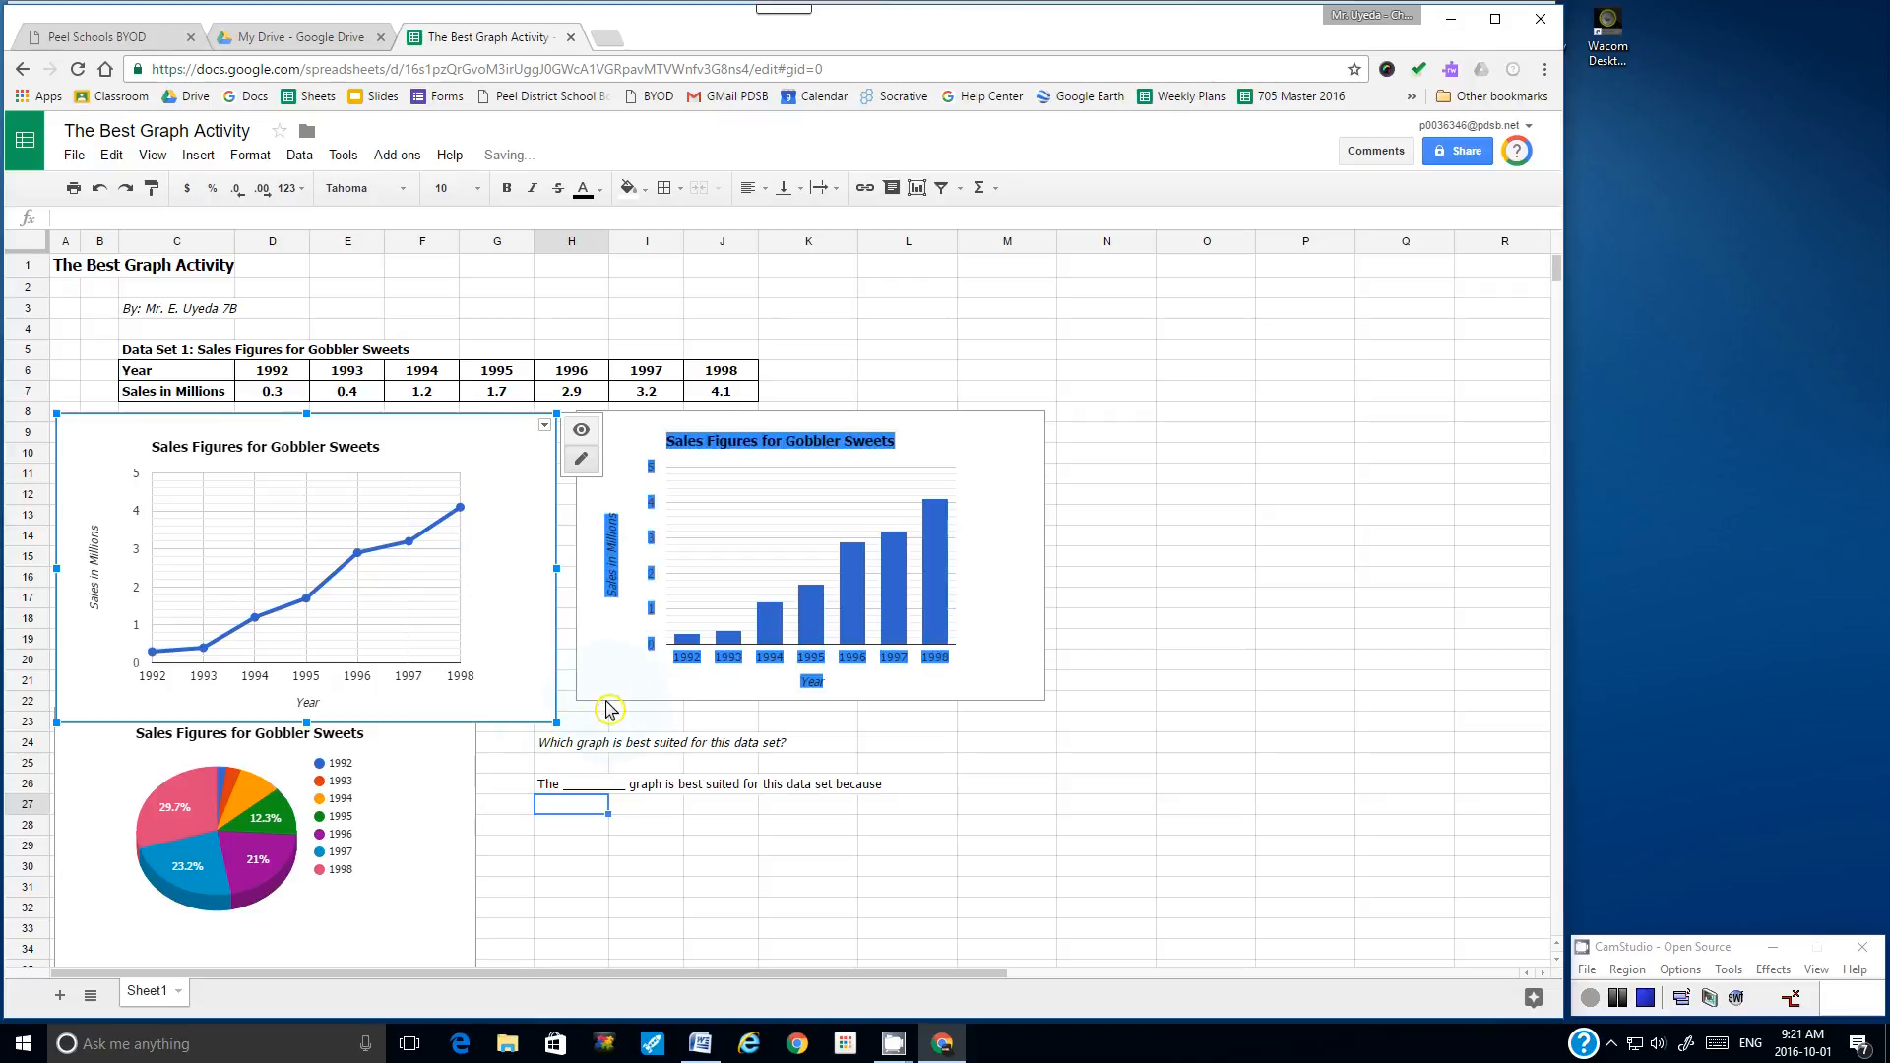
# - Move the bar chart closer to the line chart and enlarge it to match the line chart's size, ending in row 23
pyautogui.click(872, 744)
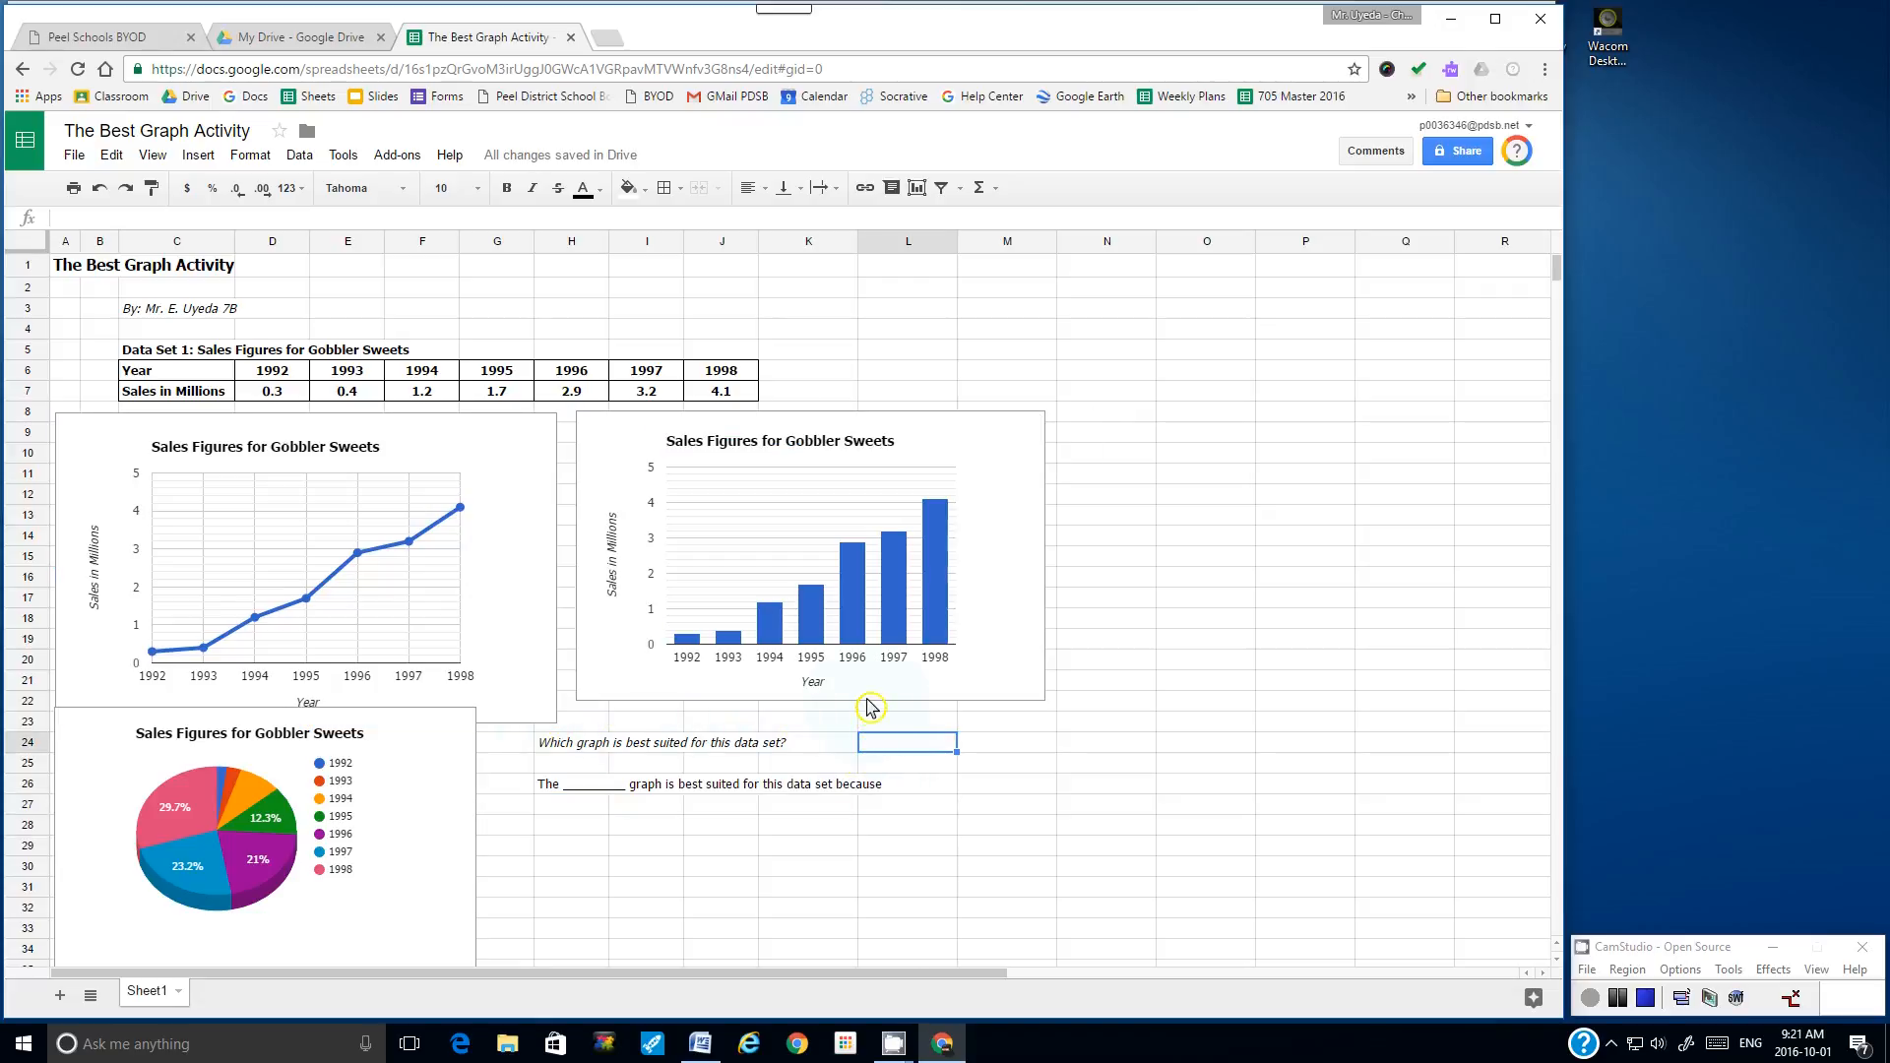
pyautogui.click(935, 721)
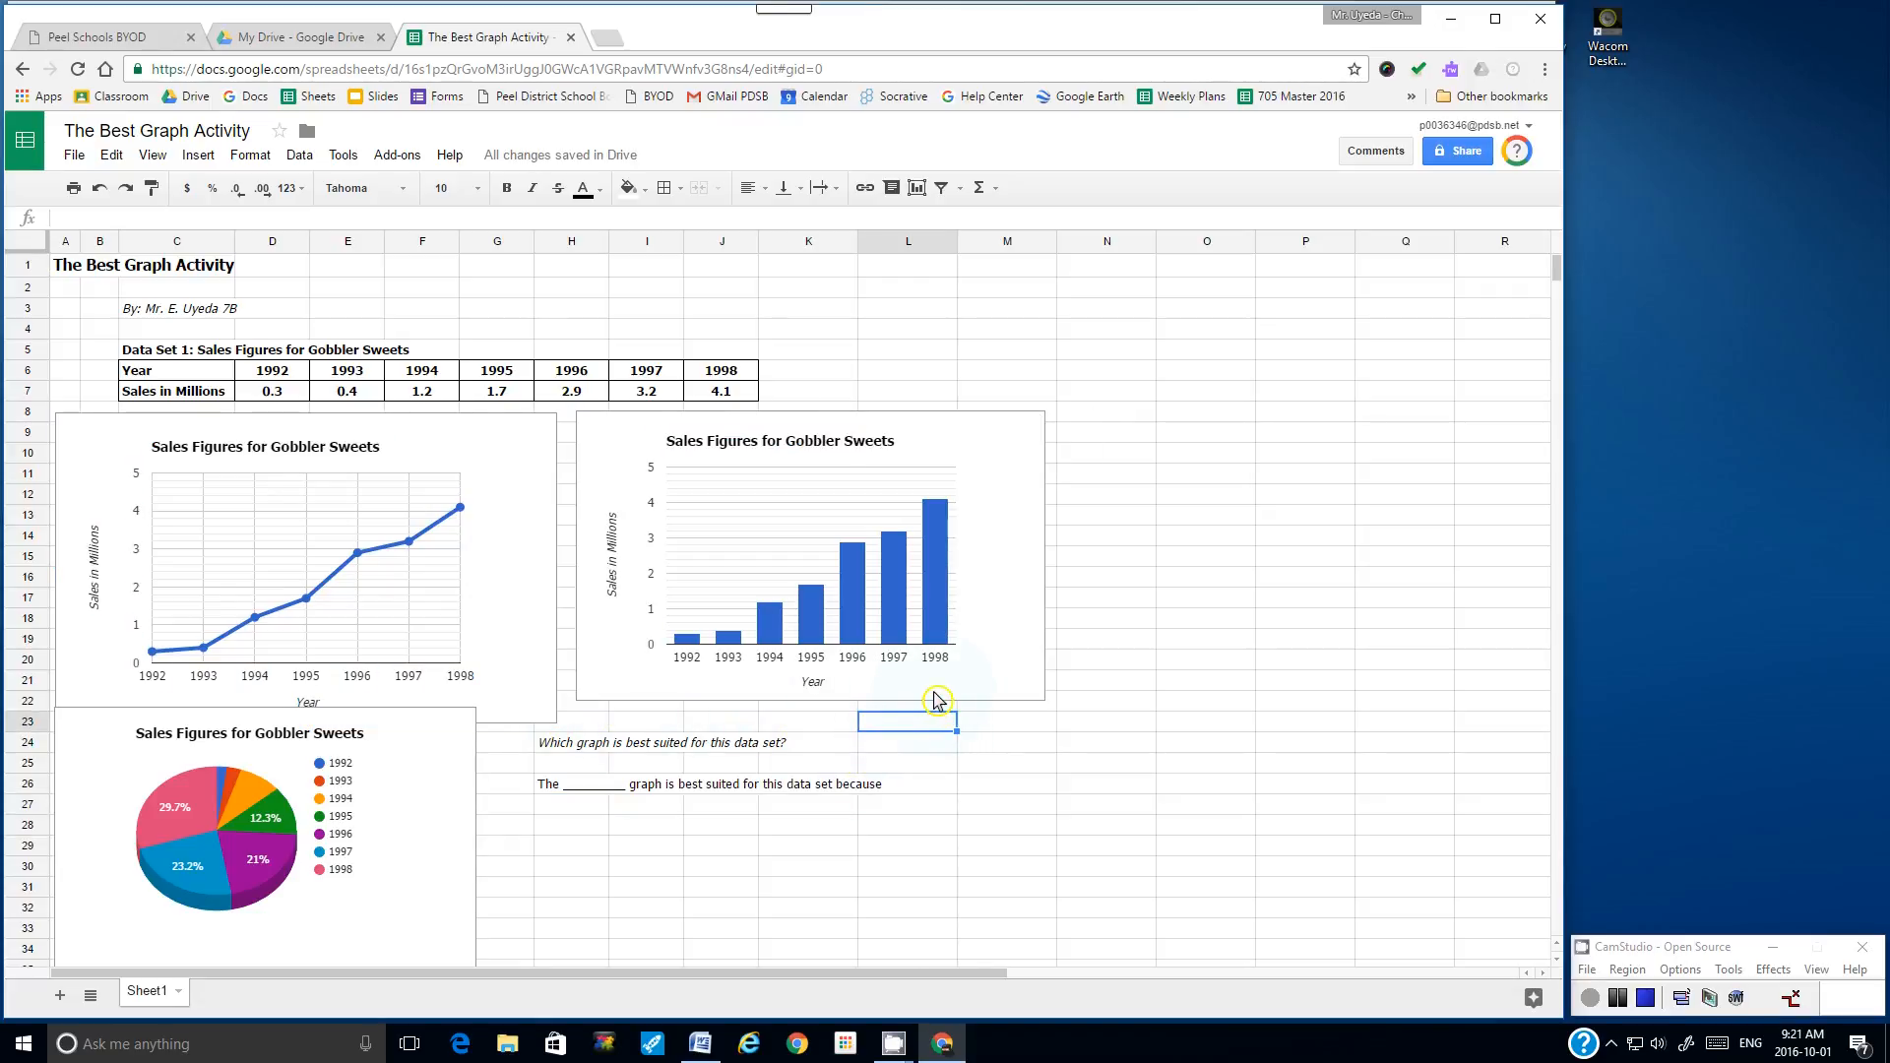
pyautogui.click(960, 674)
pyautogui.moveTo(964, 683); pyautogui.dragTo(951, 685)
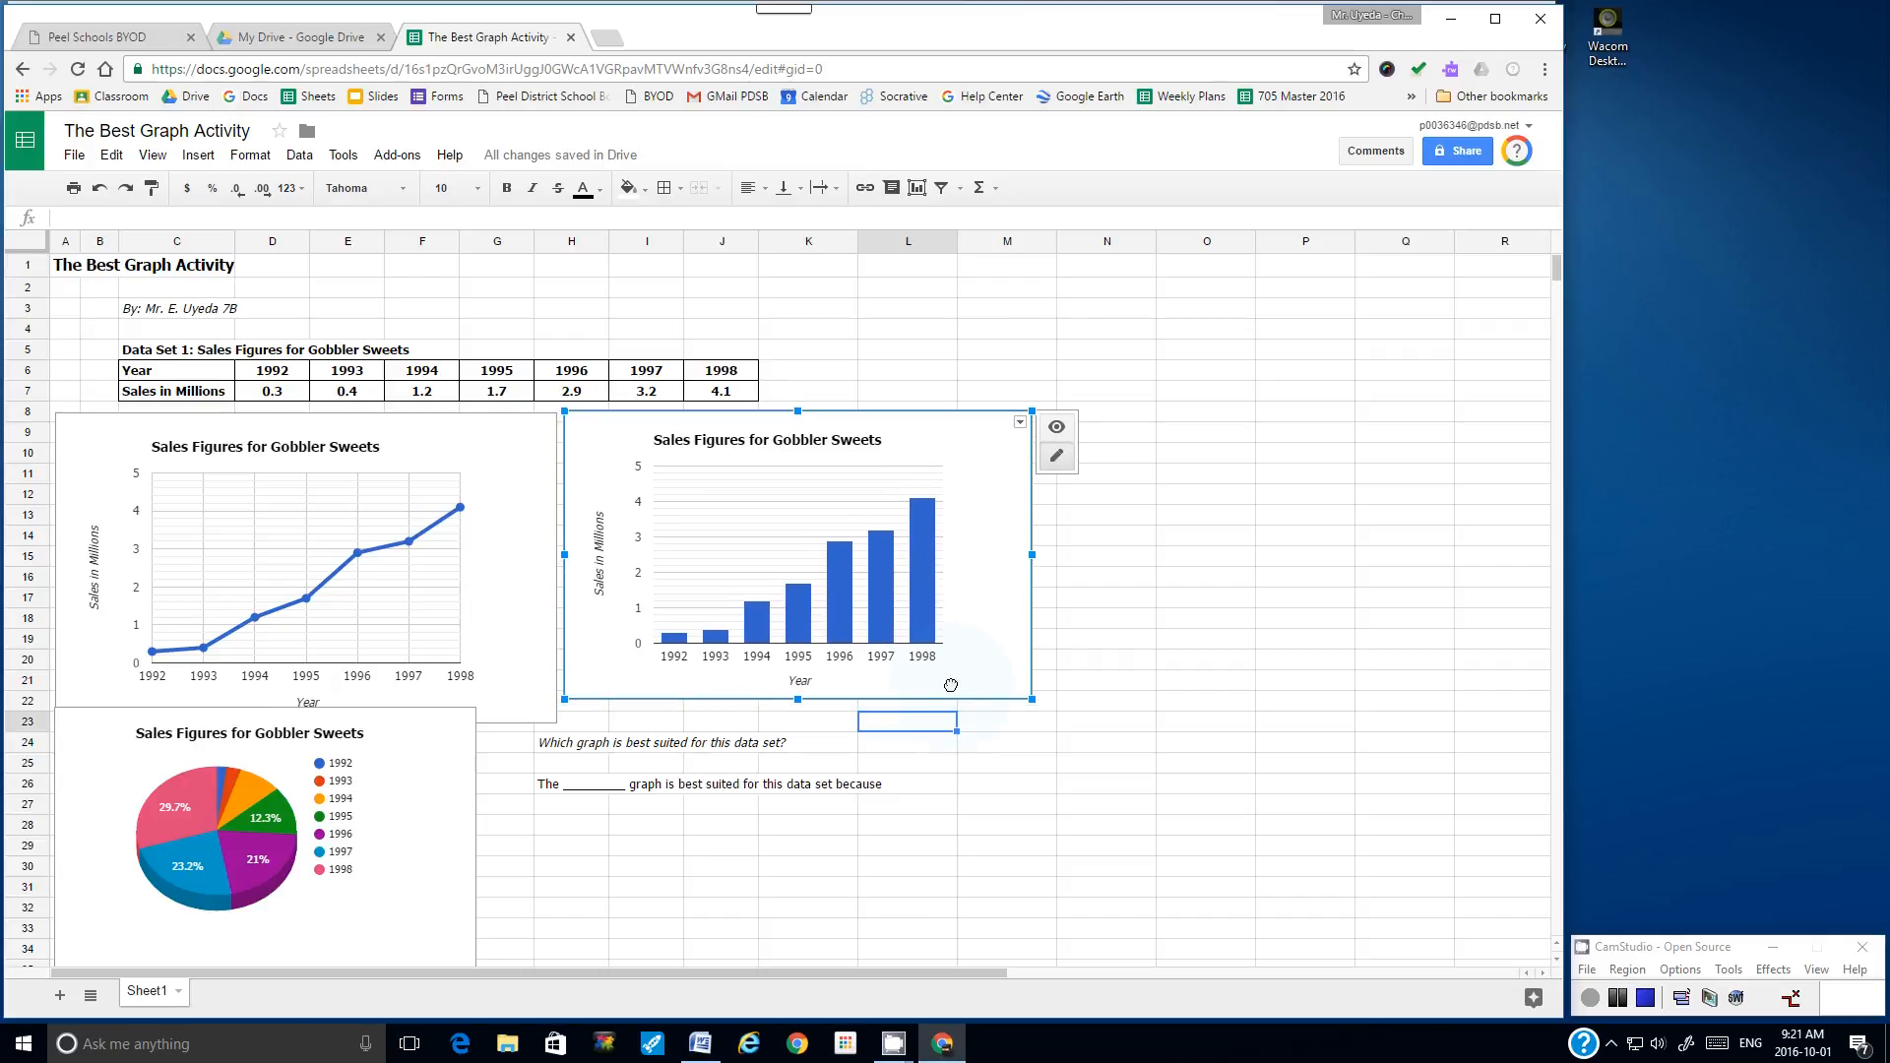
pyautogui.moveTo(1031, 700); pyautogui.dragTo(1066, 721)
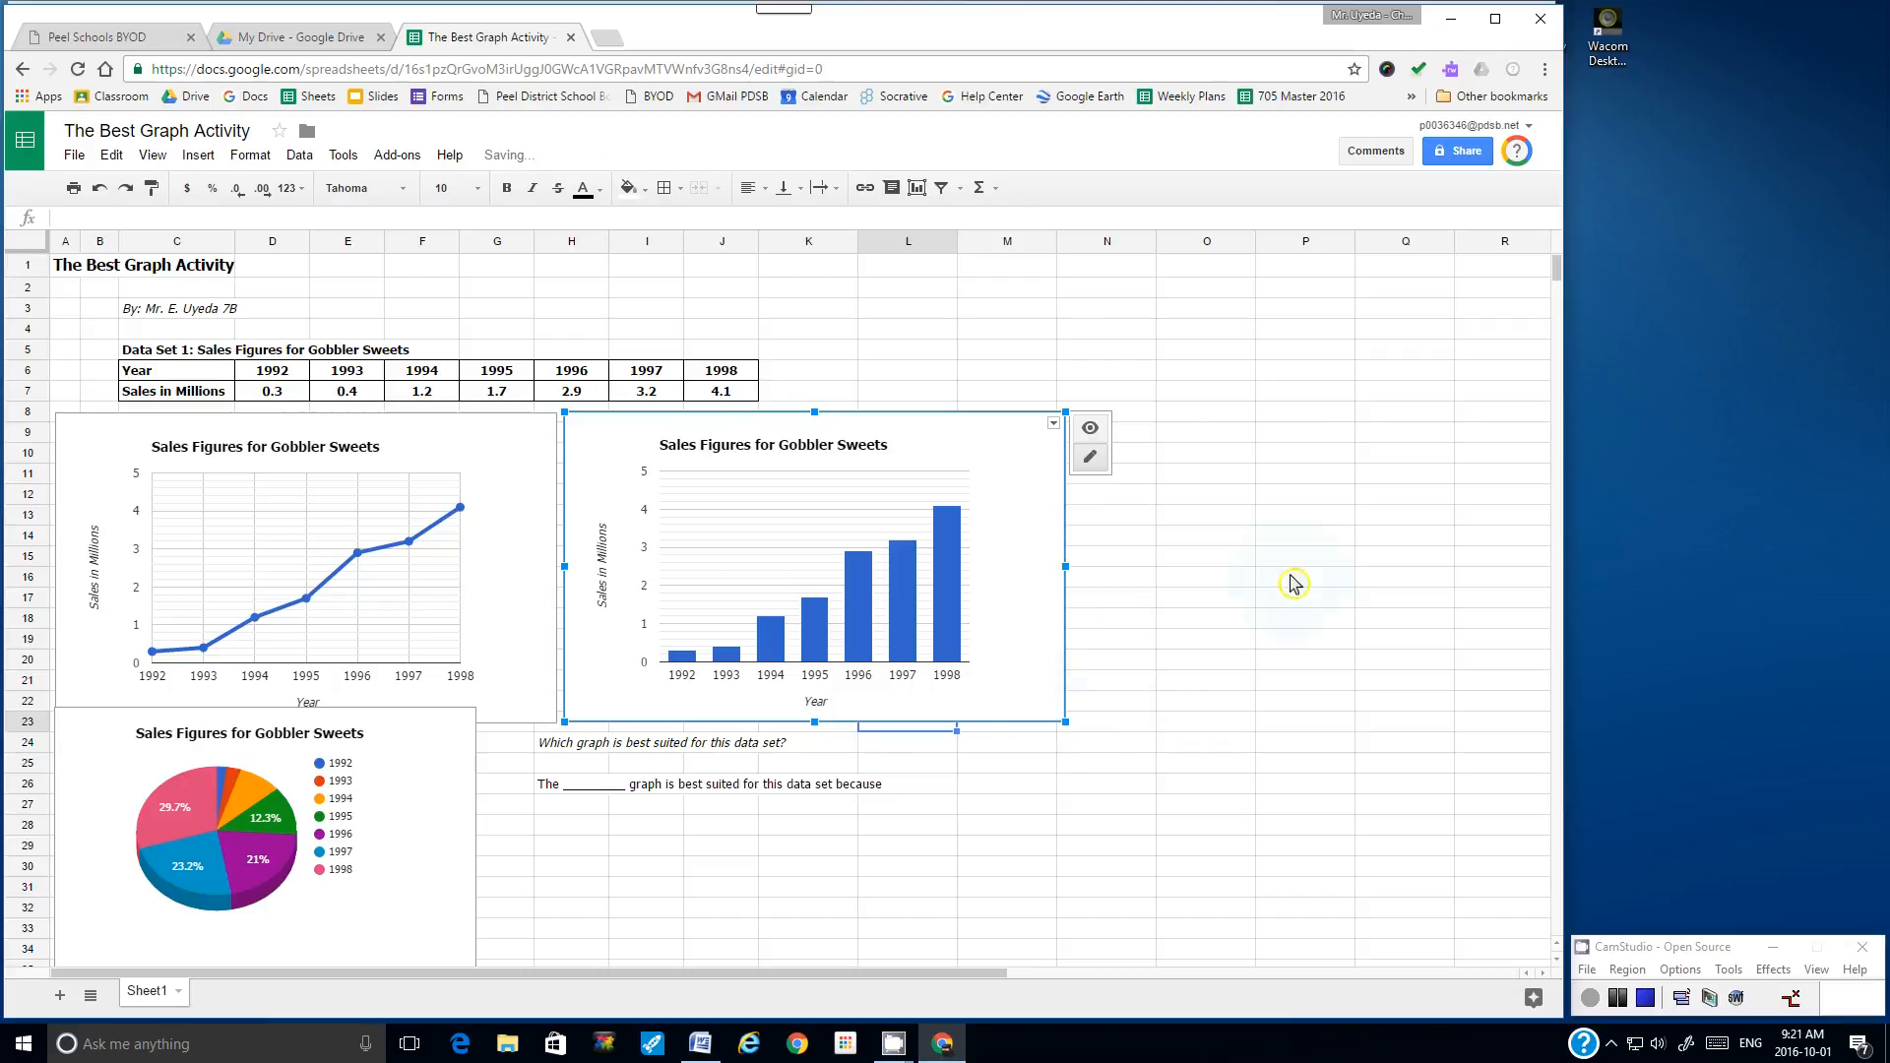
# - Place the pie chart just below the line chart and enlarge it to reach column G and row 37
pyautogui.scroll(-4, 1563, 280)
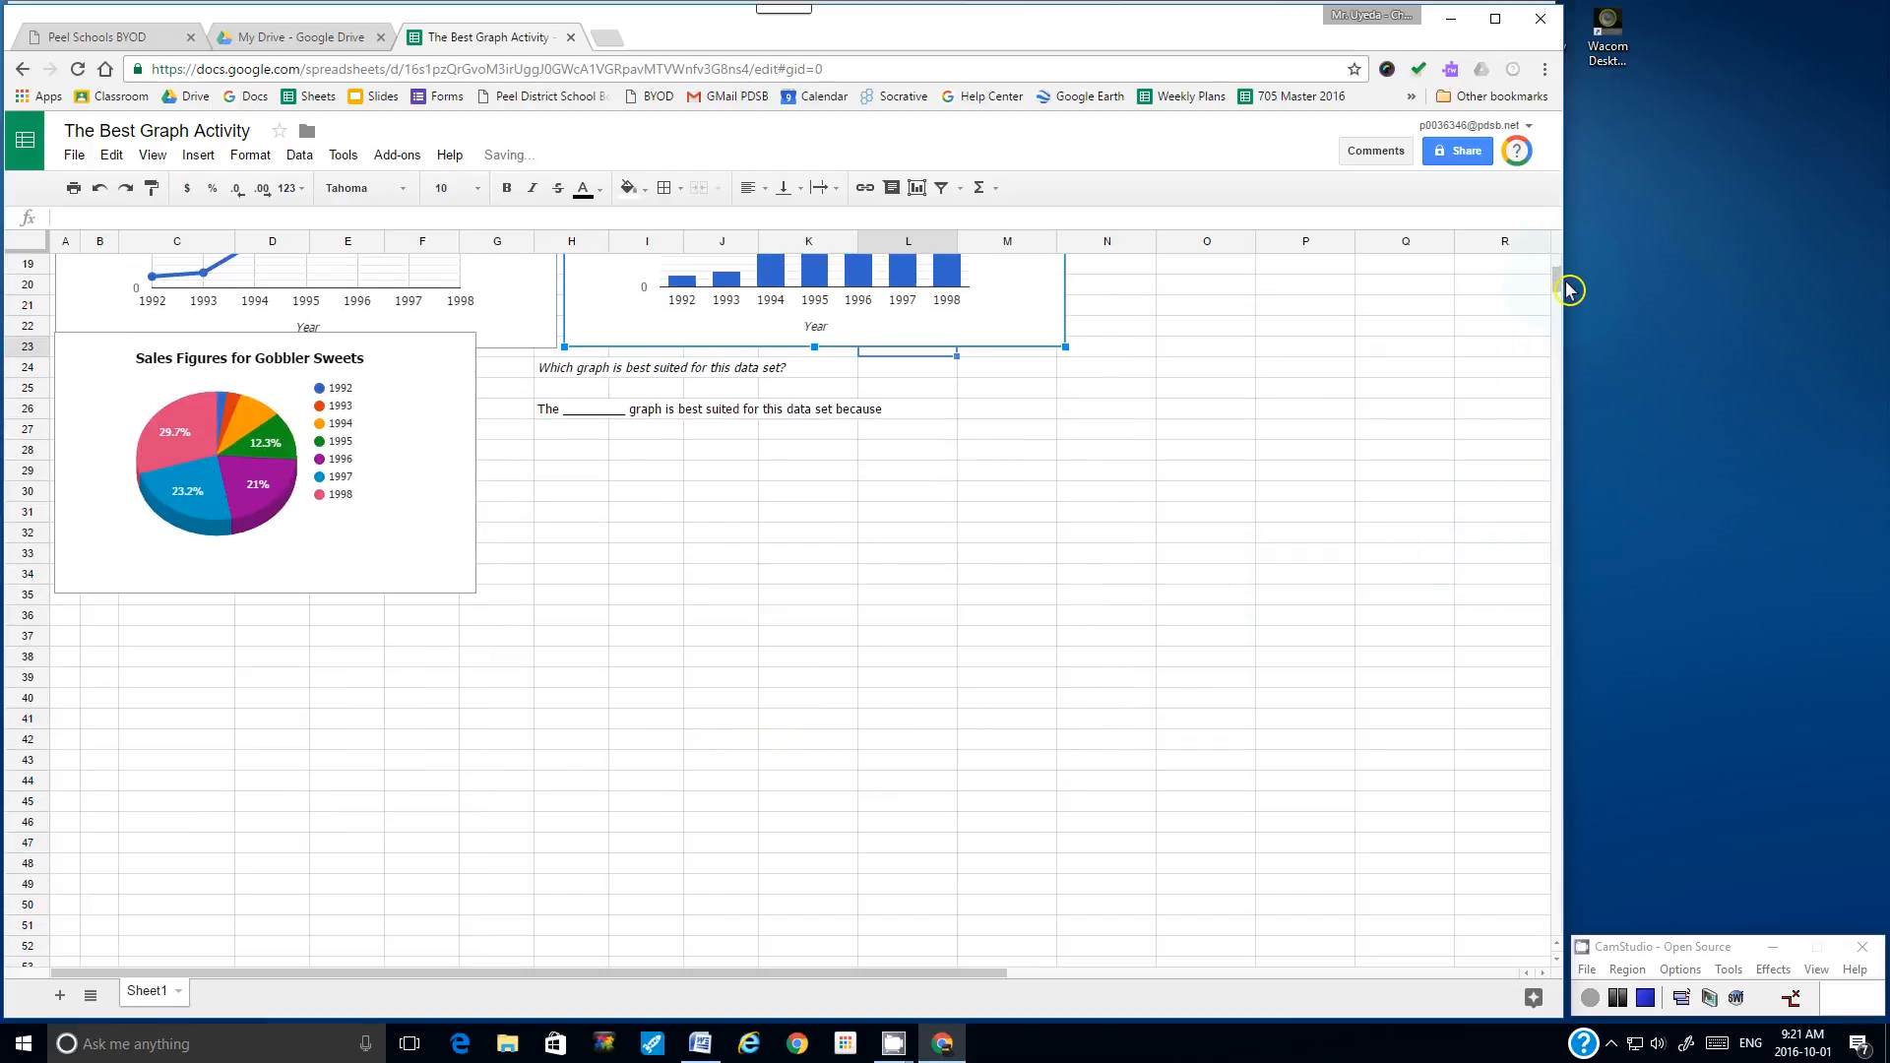
pyautogui.click(415, 588)
pyautogui.moveTo(414, 592); pyautogui.dragTo(515, 635)
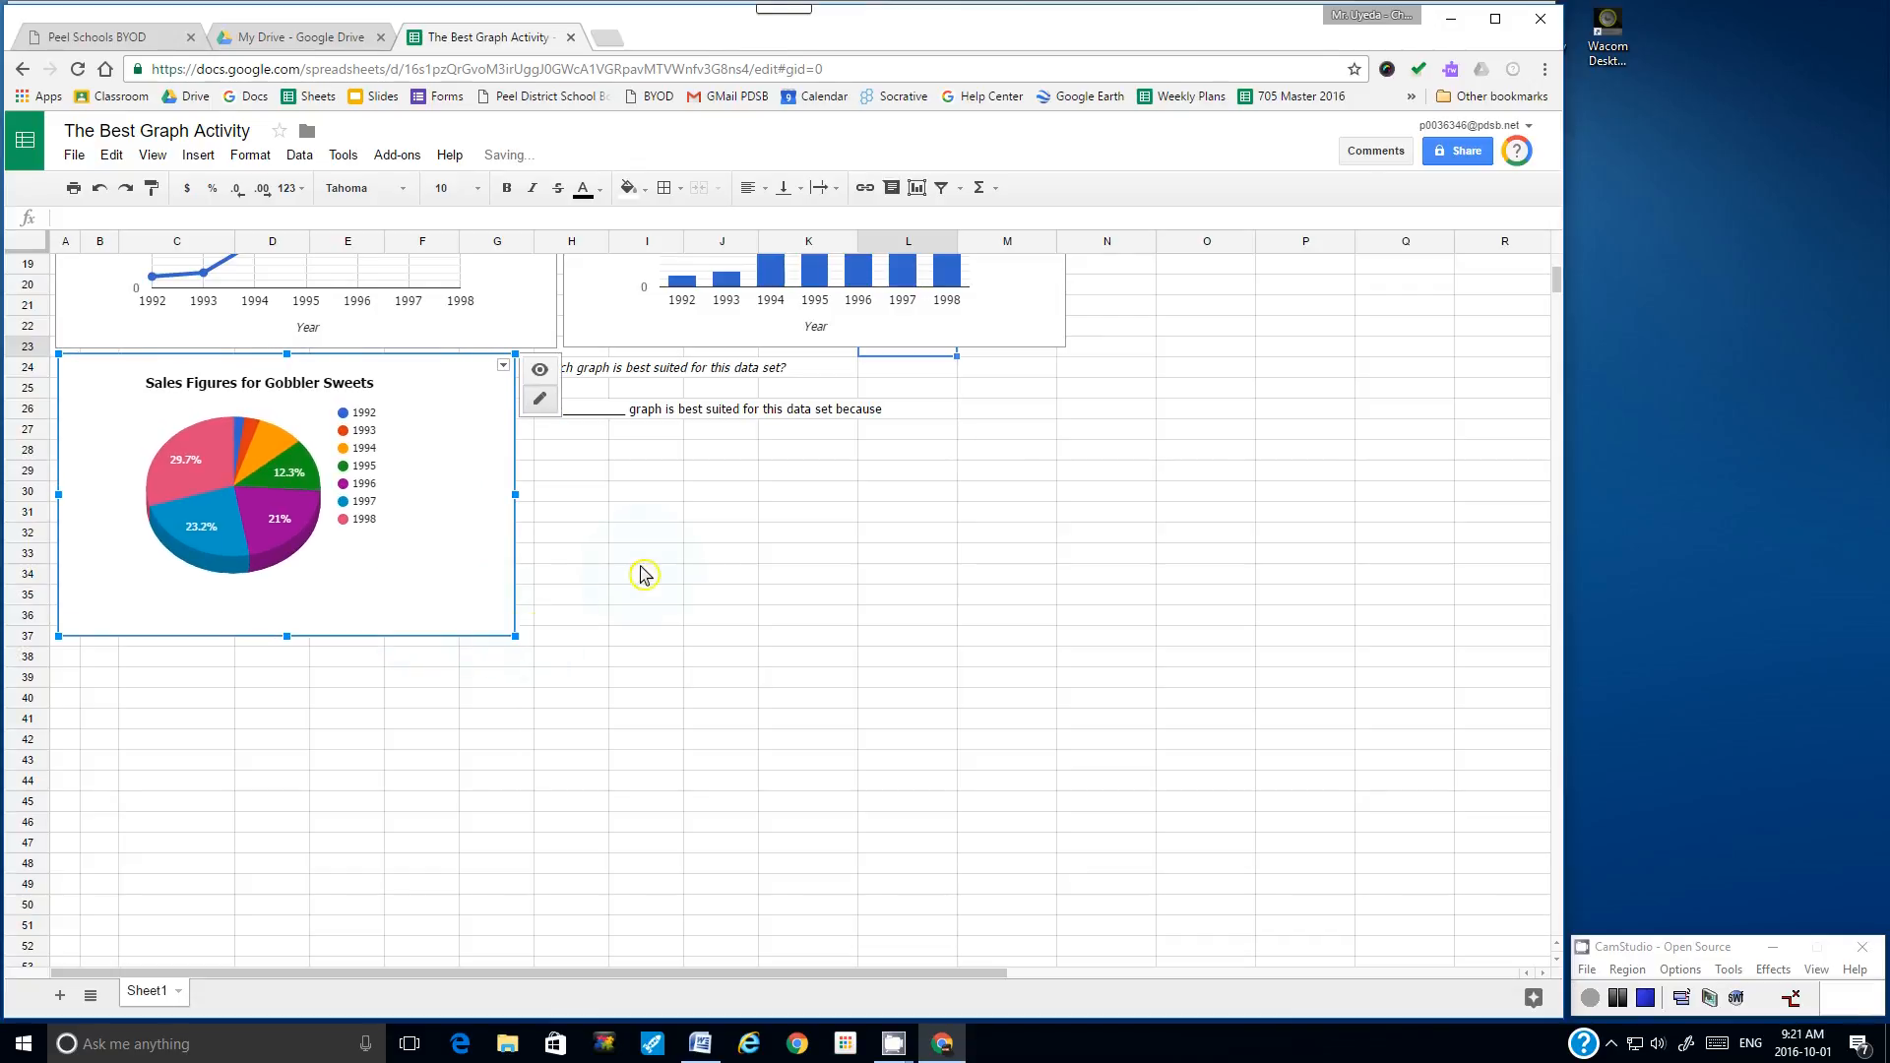
pyautogui.click(675, 559)
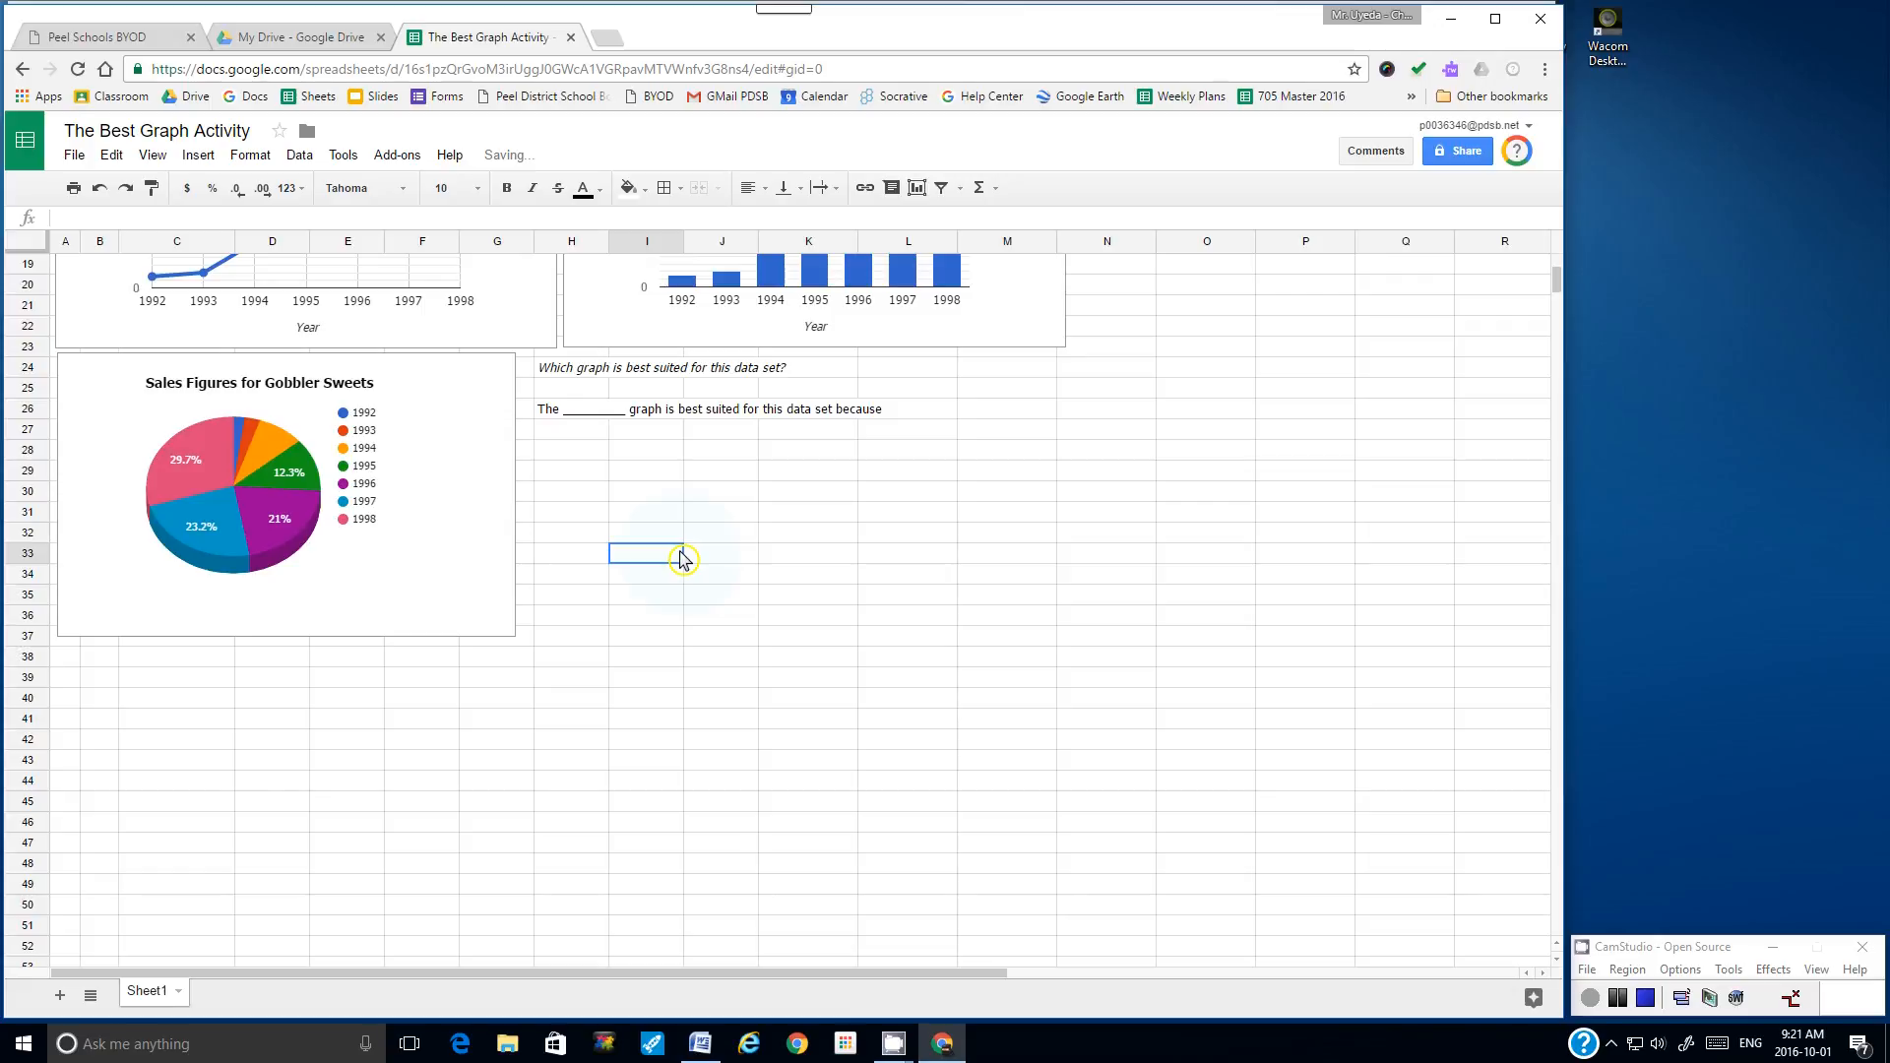
# - Preview the rearranged charts on Letter paper, landscape, fit to width and without gridlines, and cancel without printing
pyautogui.moveTo(1555, 283); pyautogui.dragTo(1560, 276)
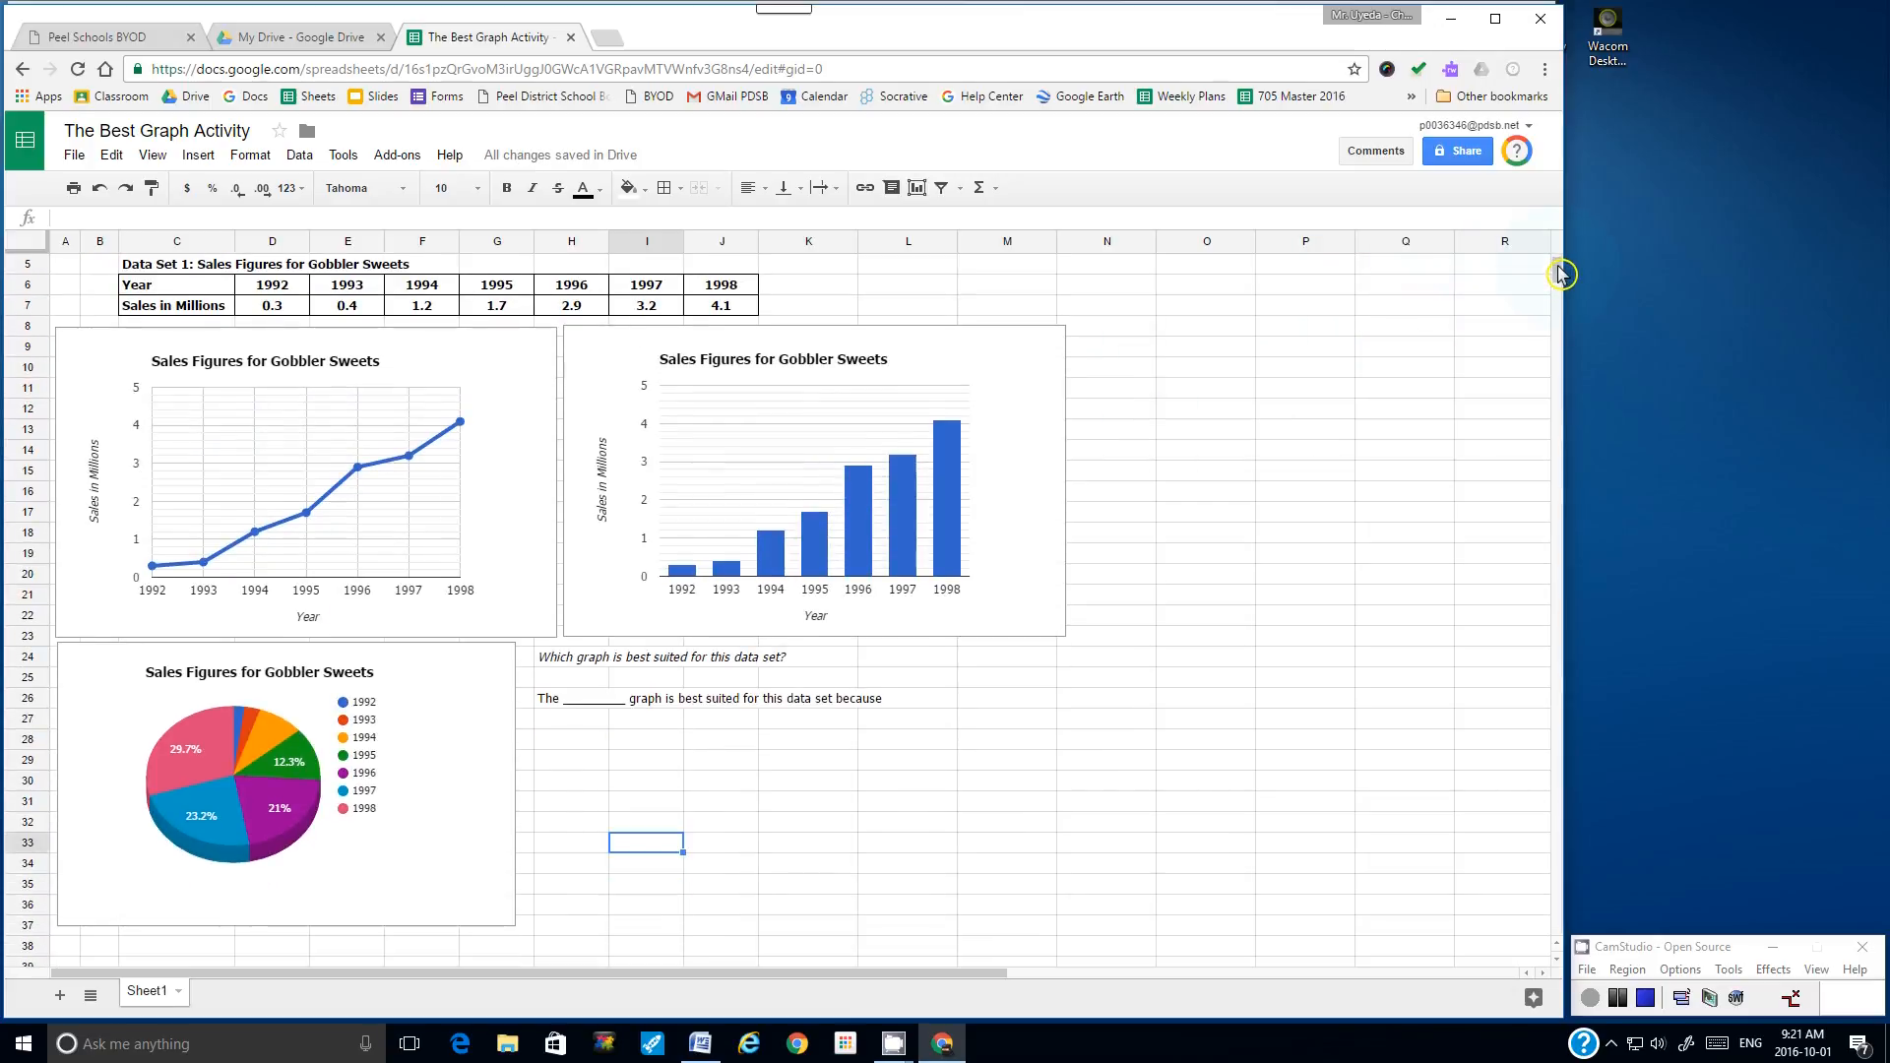
pyautogui.click(75, 160)
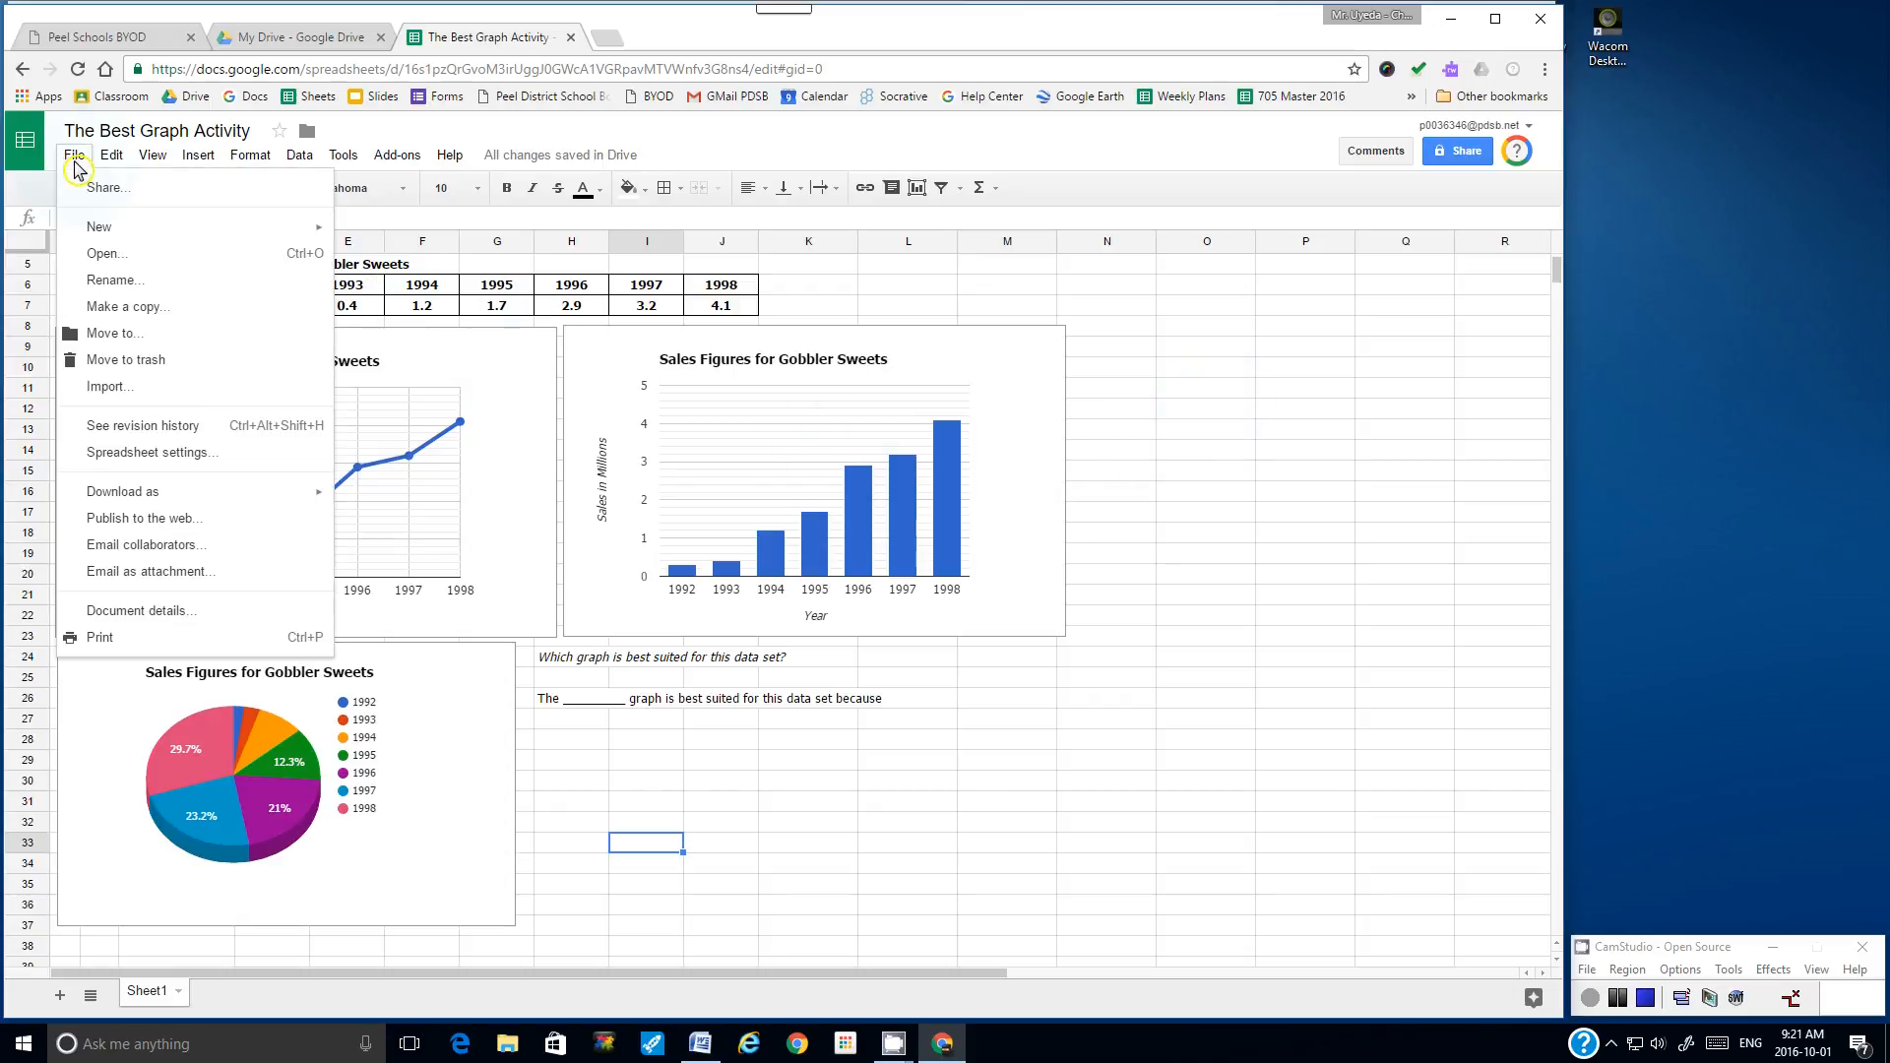
pyautogui.click(118, 642)
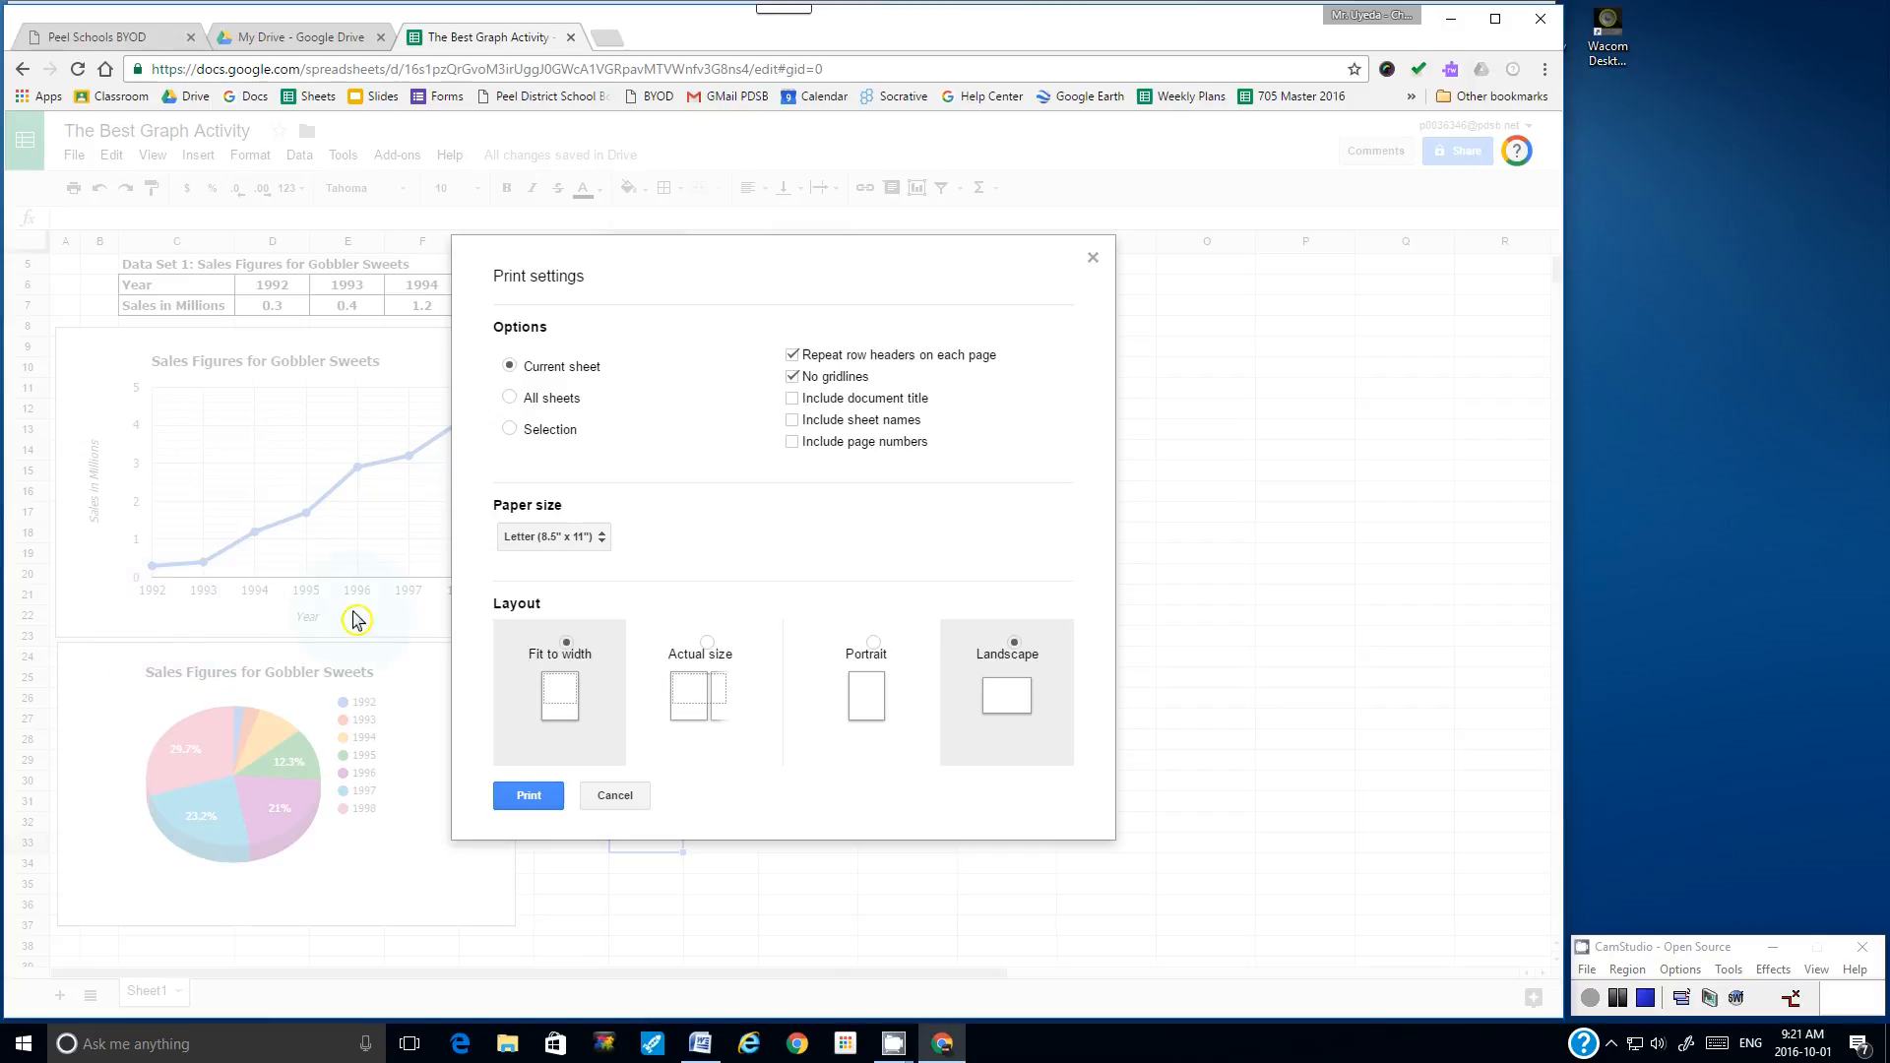
pyautogui.click(508, 794)
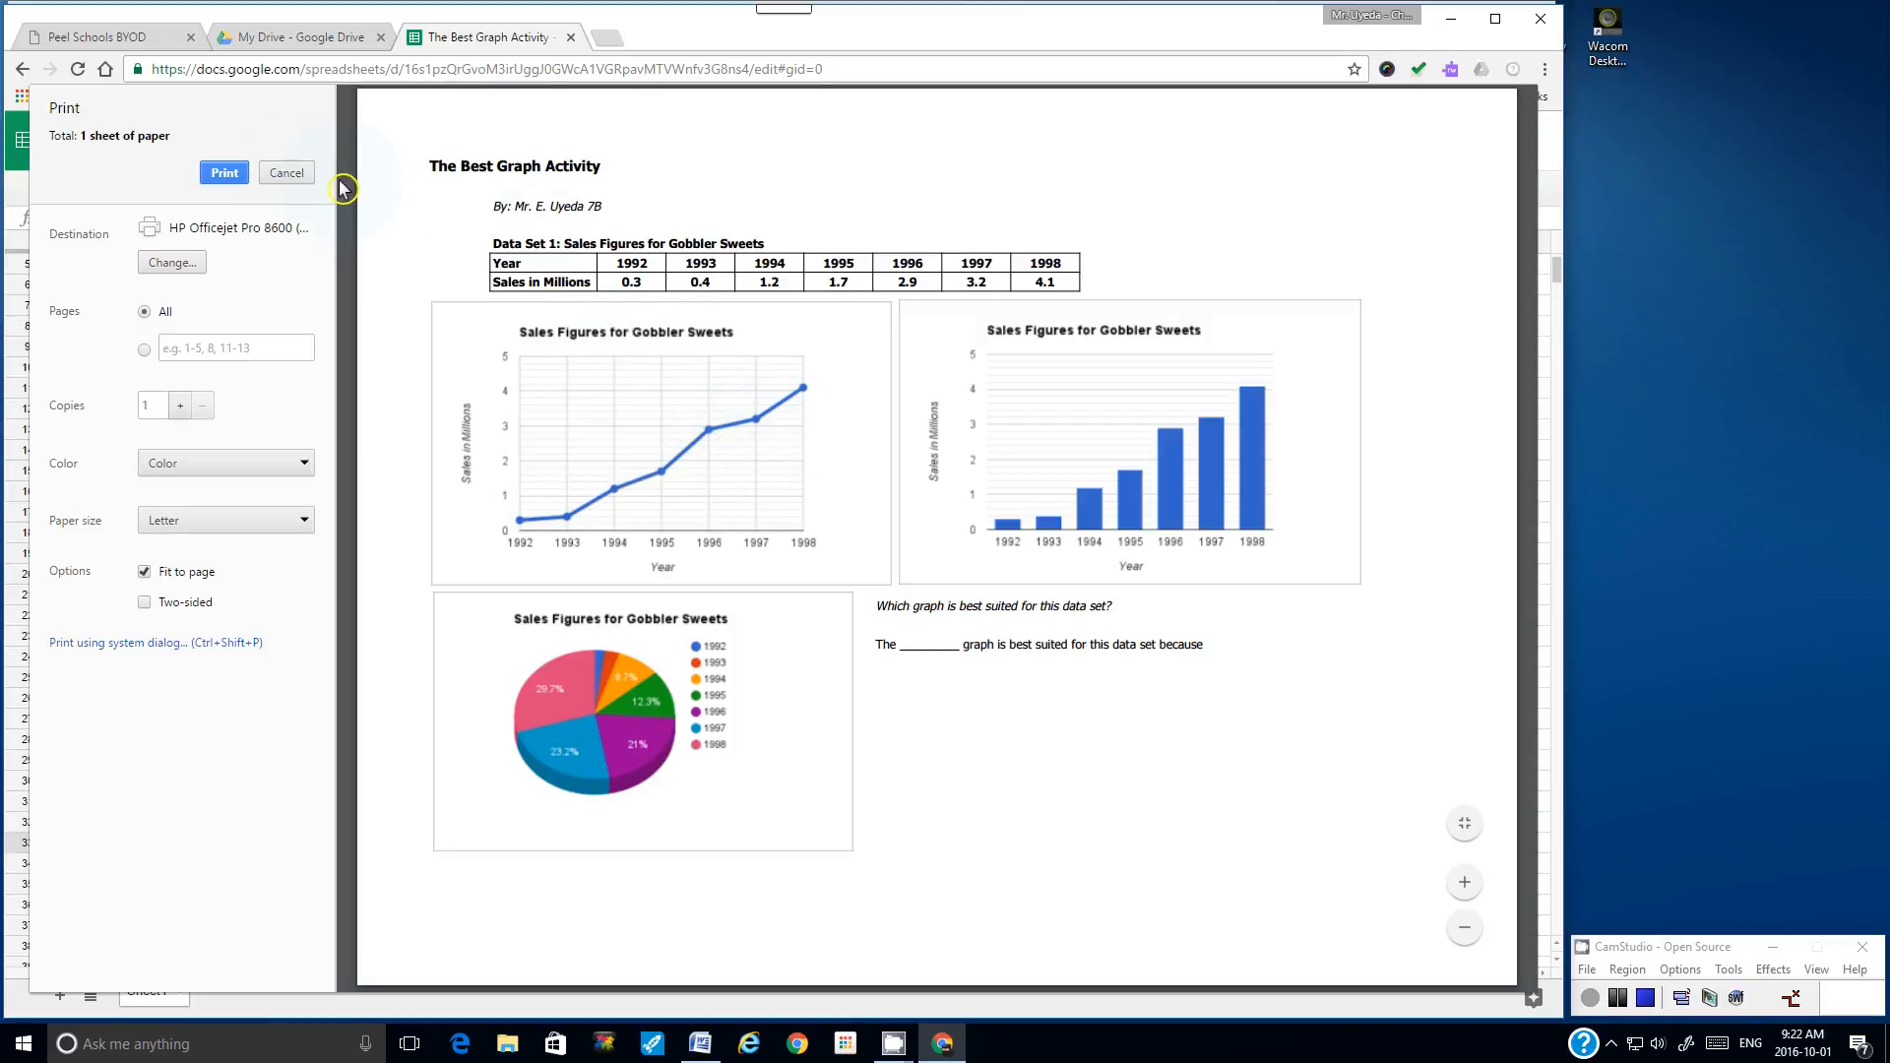
pyautogui.click(280, 177)
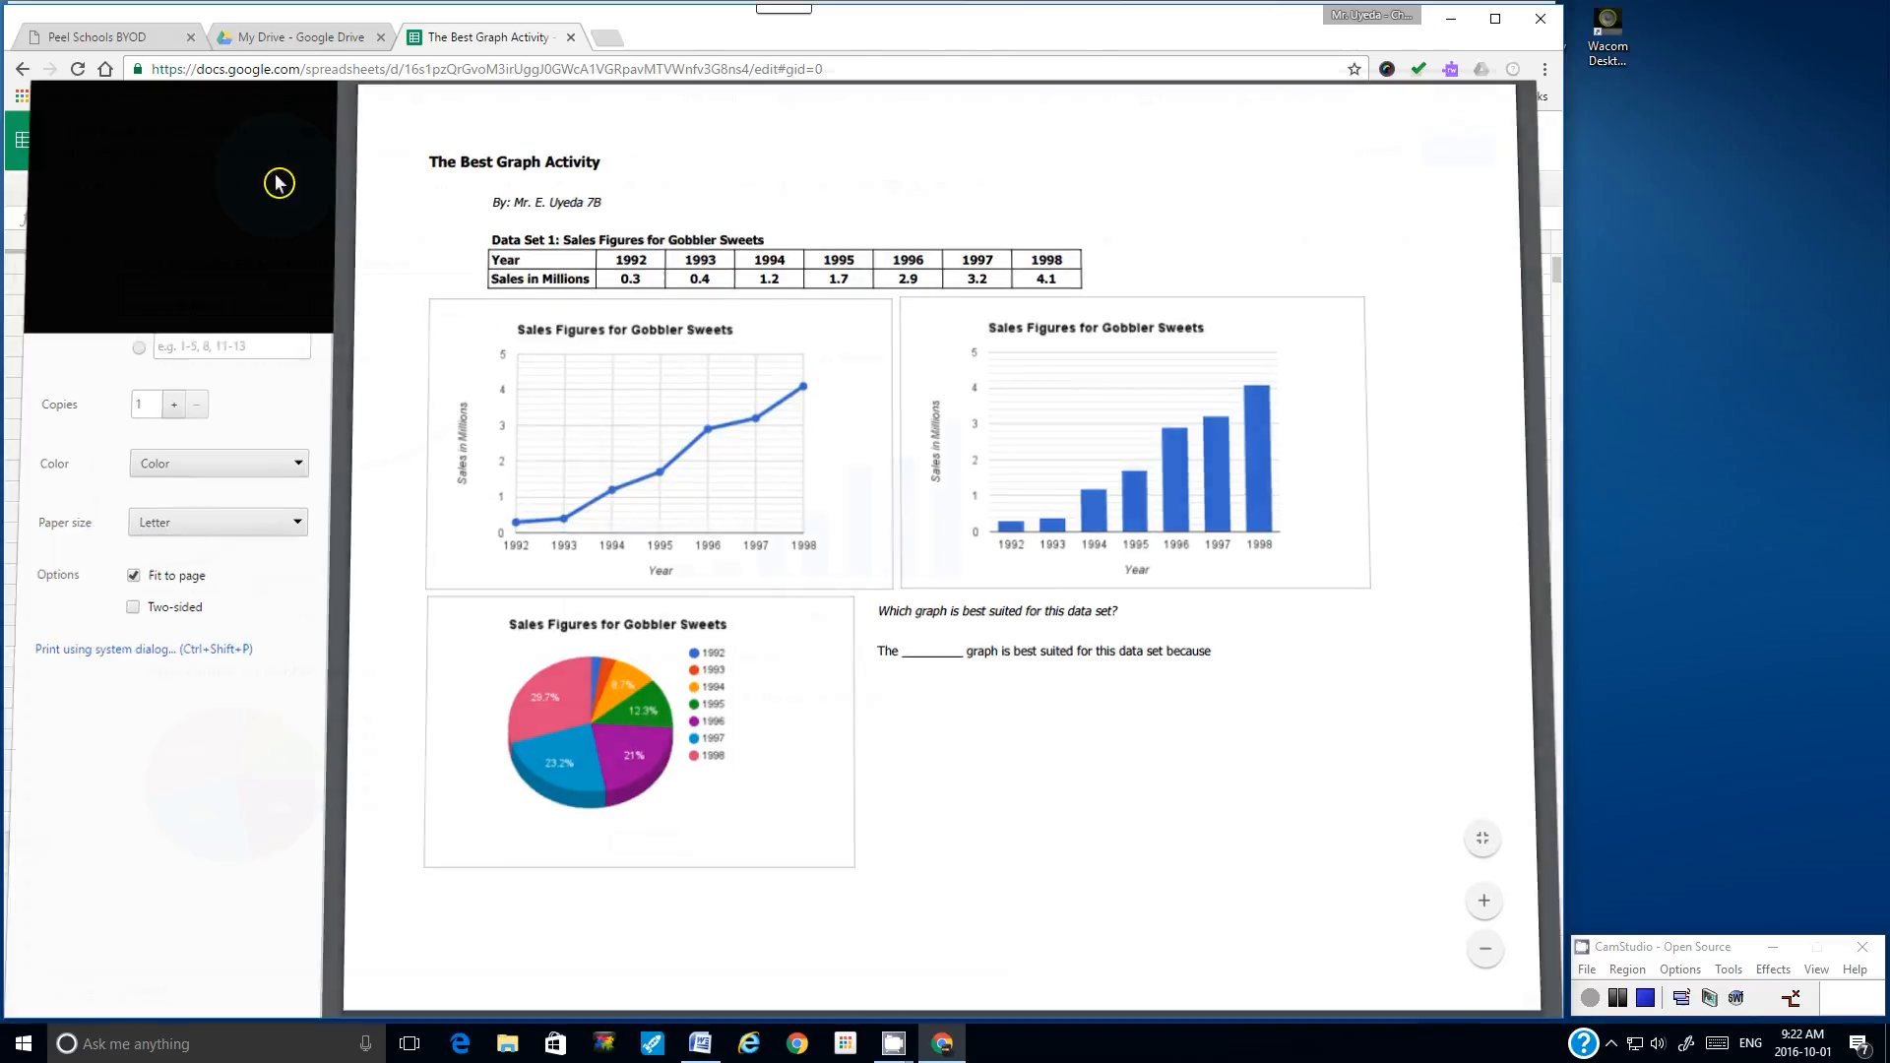
# - Copy the title, byline and data set heading in A1:H5 and paste them below the charts, starting at cell A41
pyautogui.scroll(-2, 376, 600)
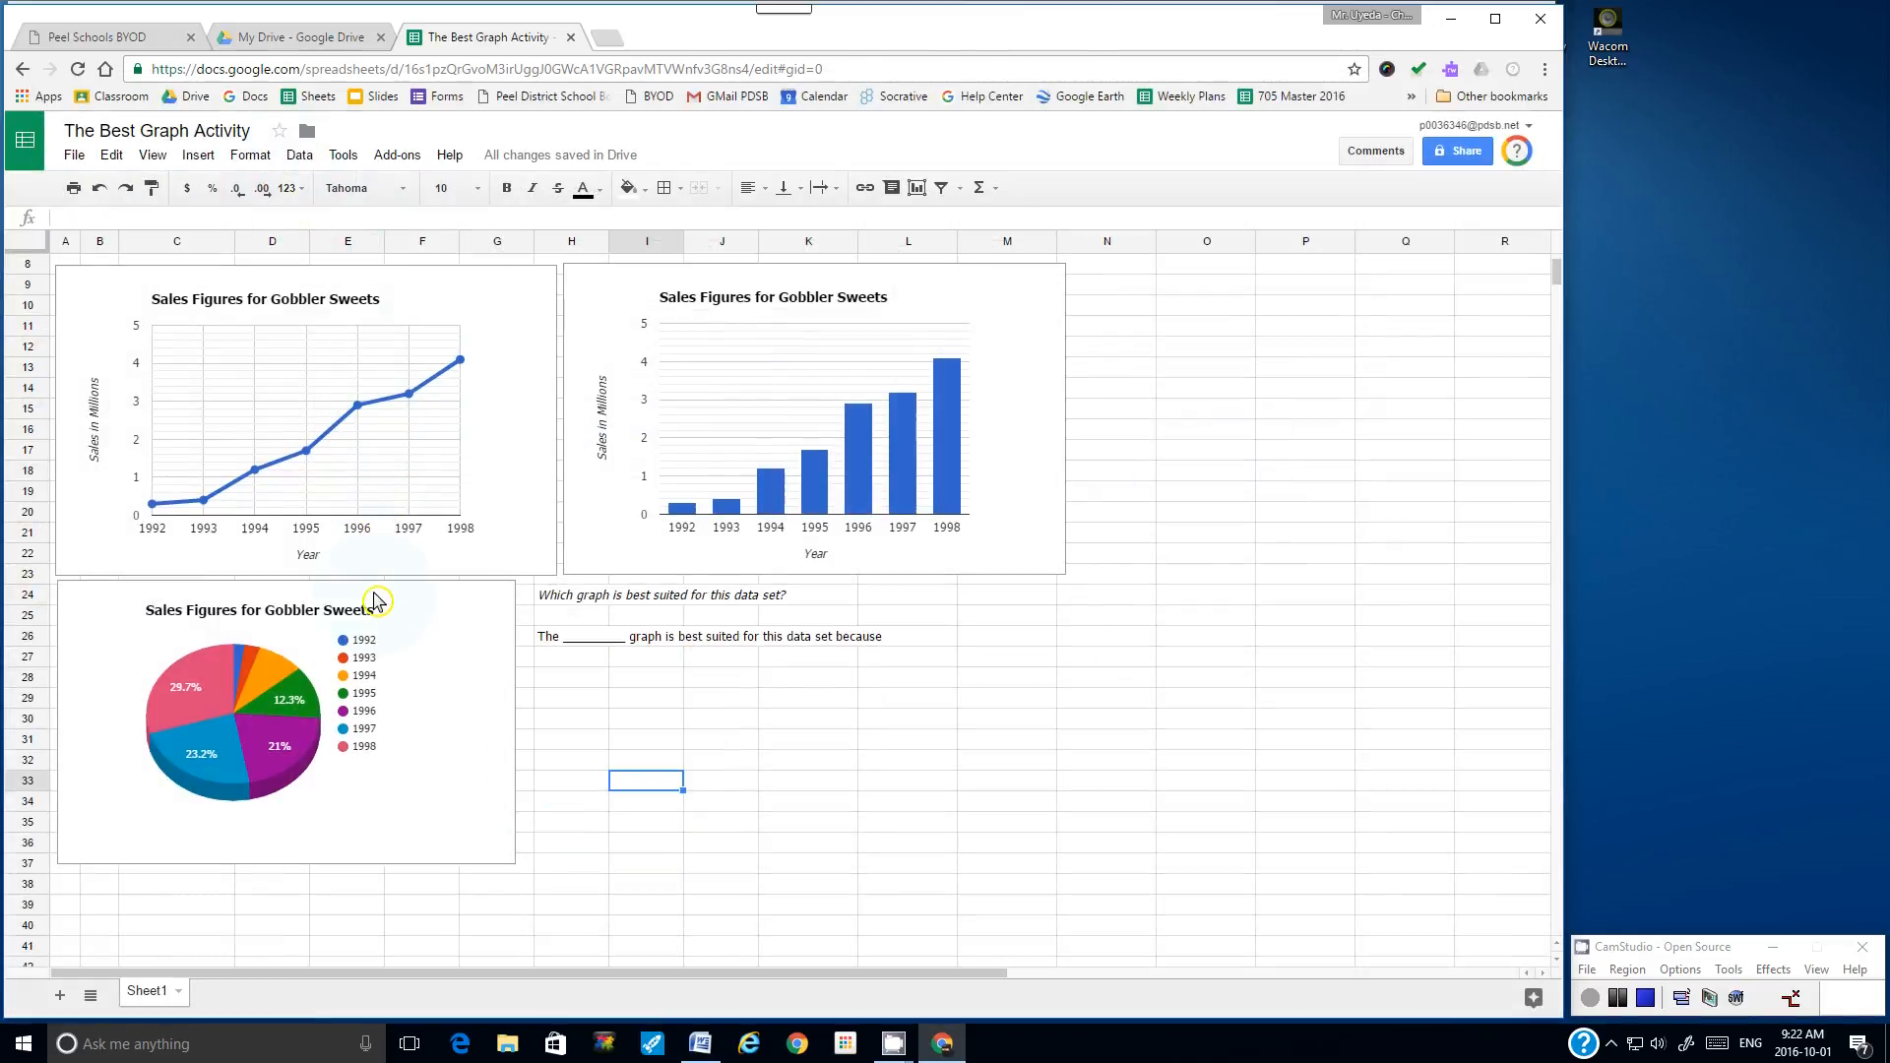
pyautogui.scroll(3, 377, 600)
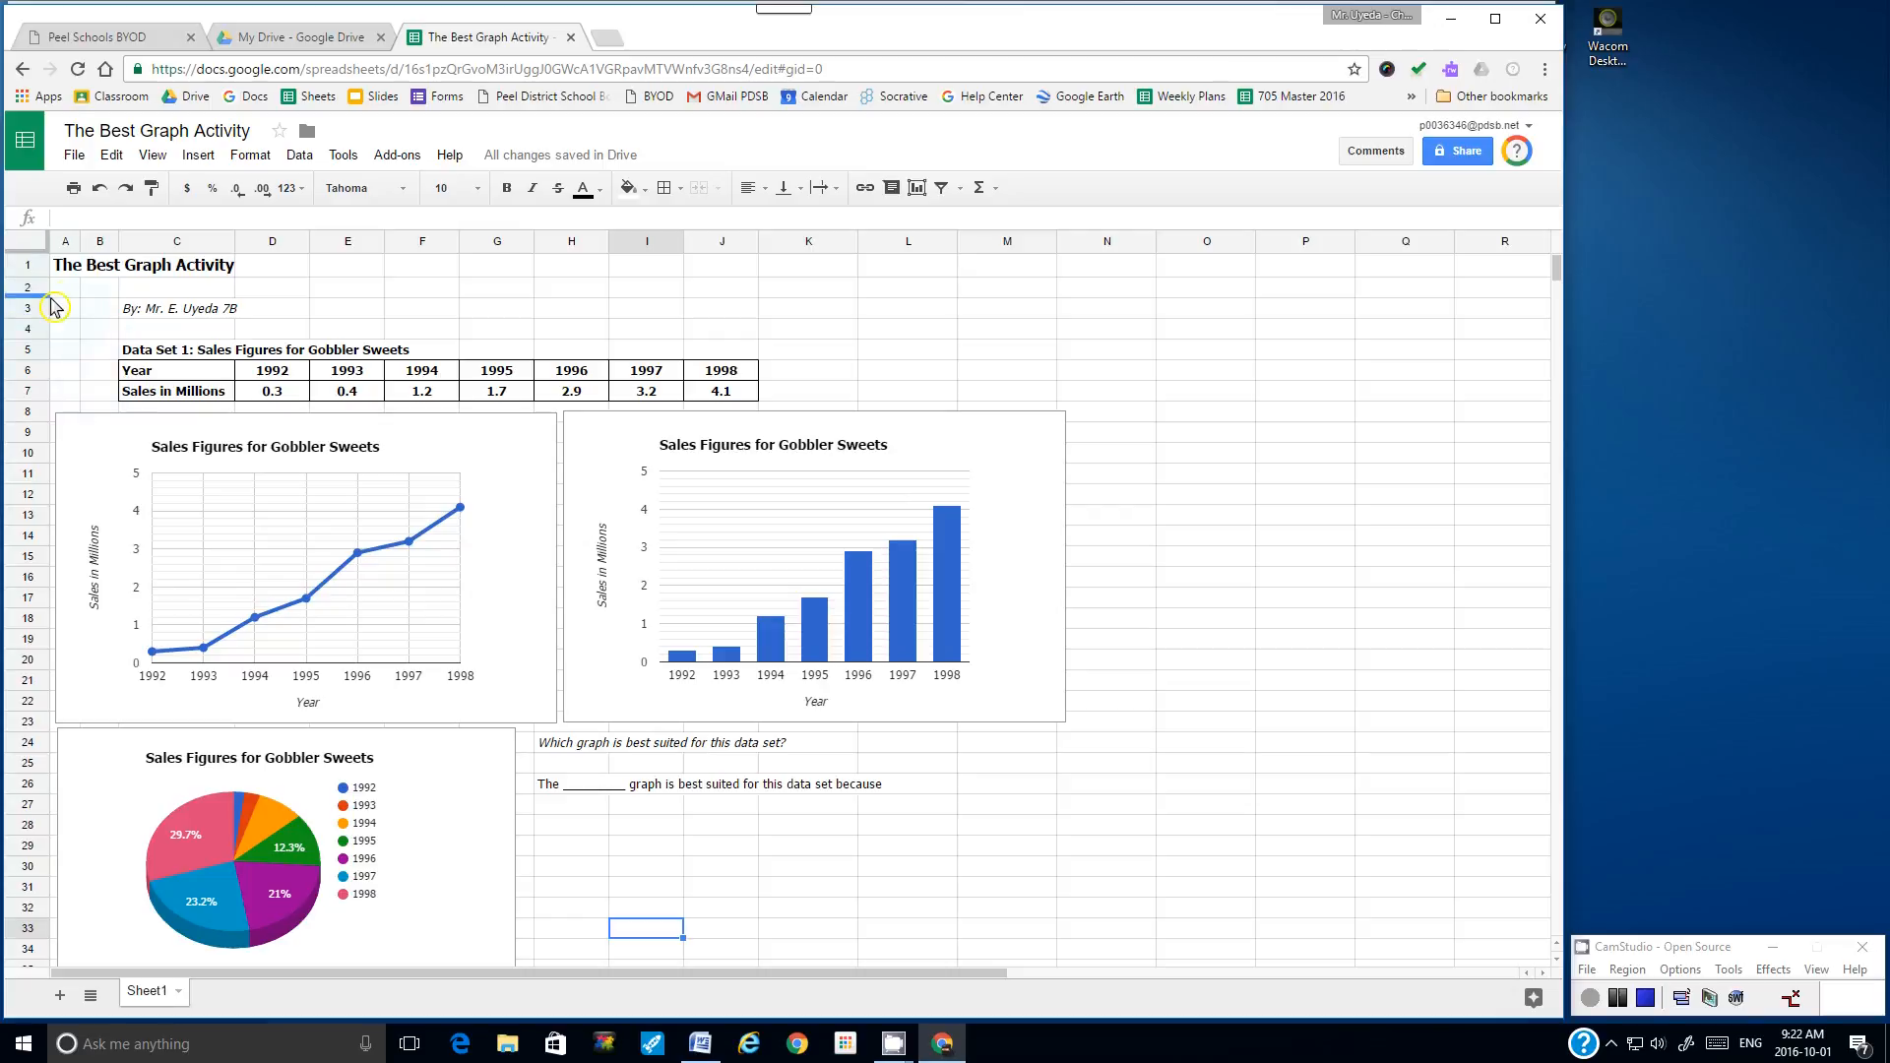
pyautogui.moveTo(67, 275); pyautogui.dragTo(581, 354)
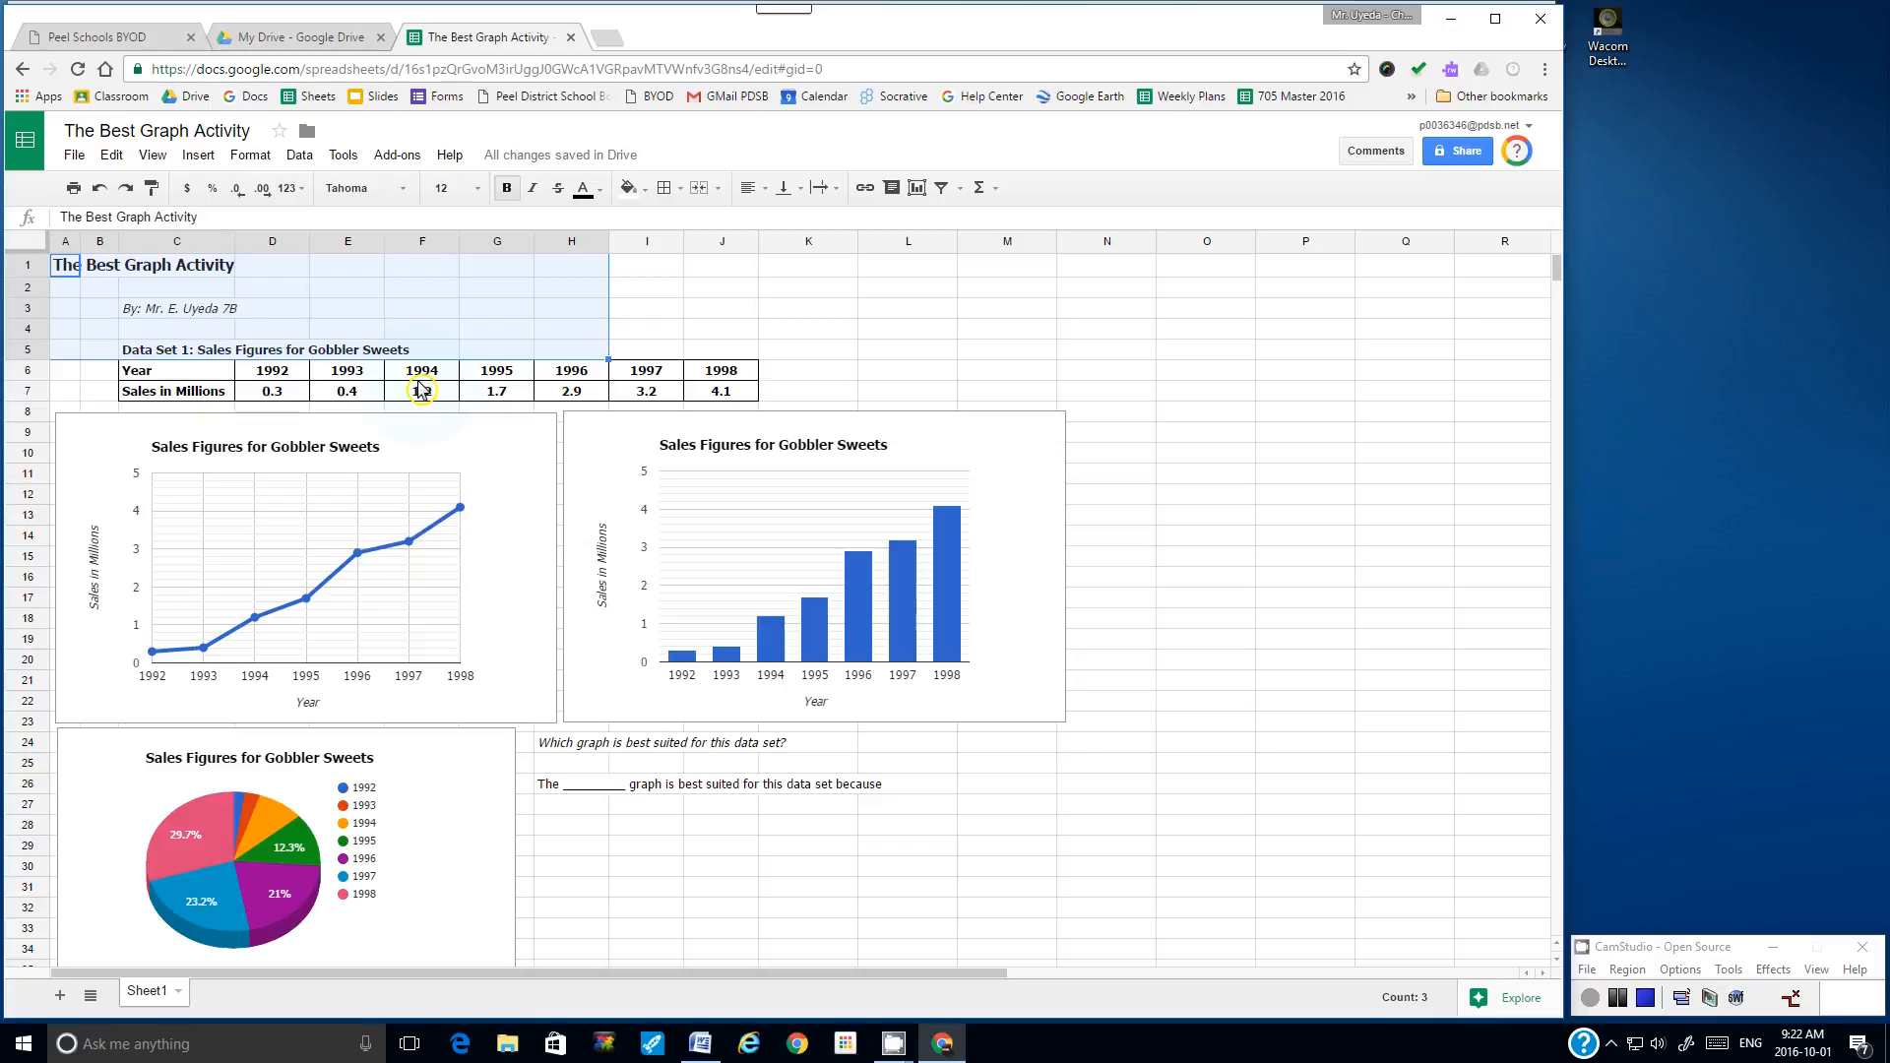
pyautogui.click(111, 156)
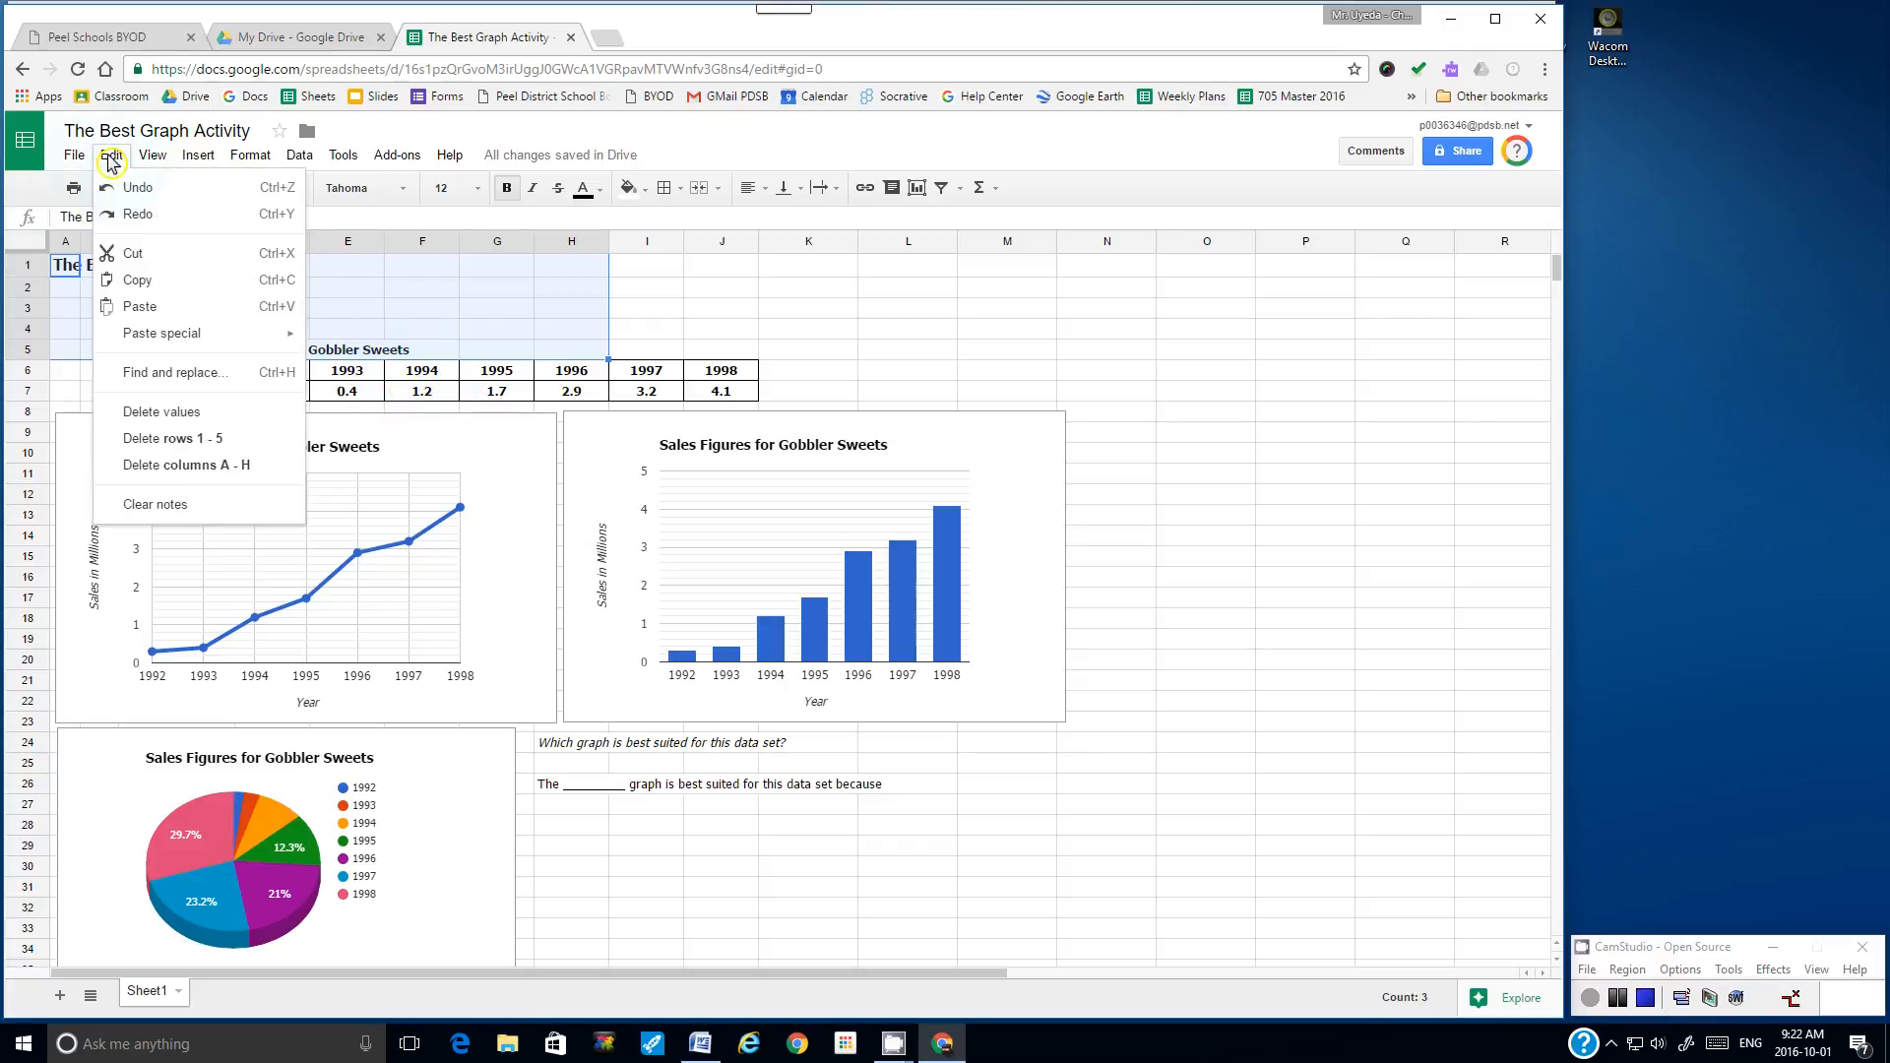
pyautogui.click(137, 279)
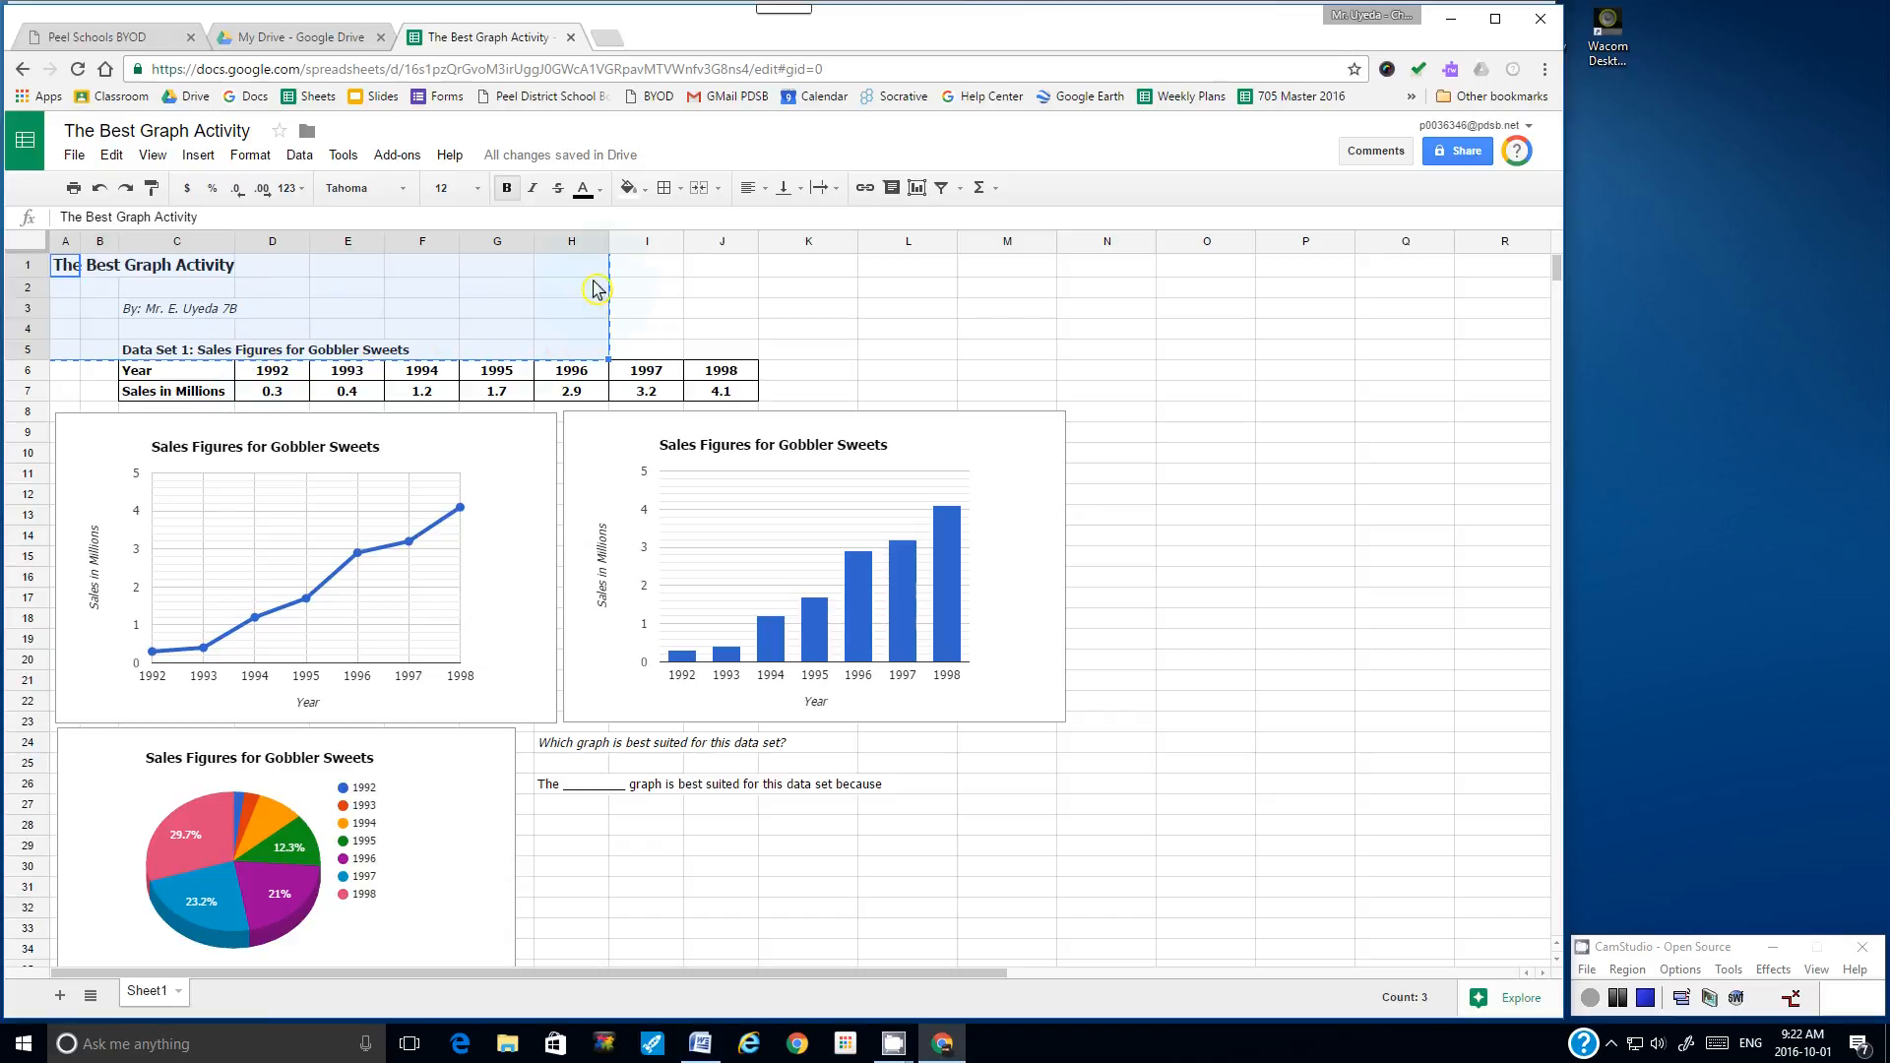
pyautogui.scroll(-2, 458, 385)
pyautogui.scroll(-7, 458, 385)
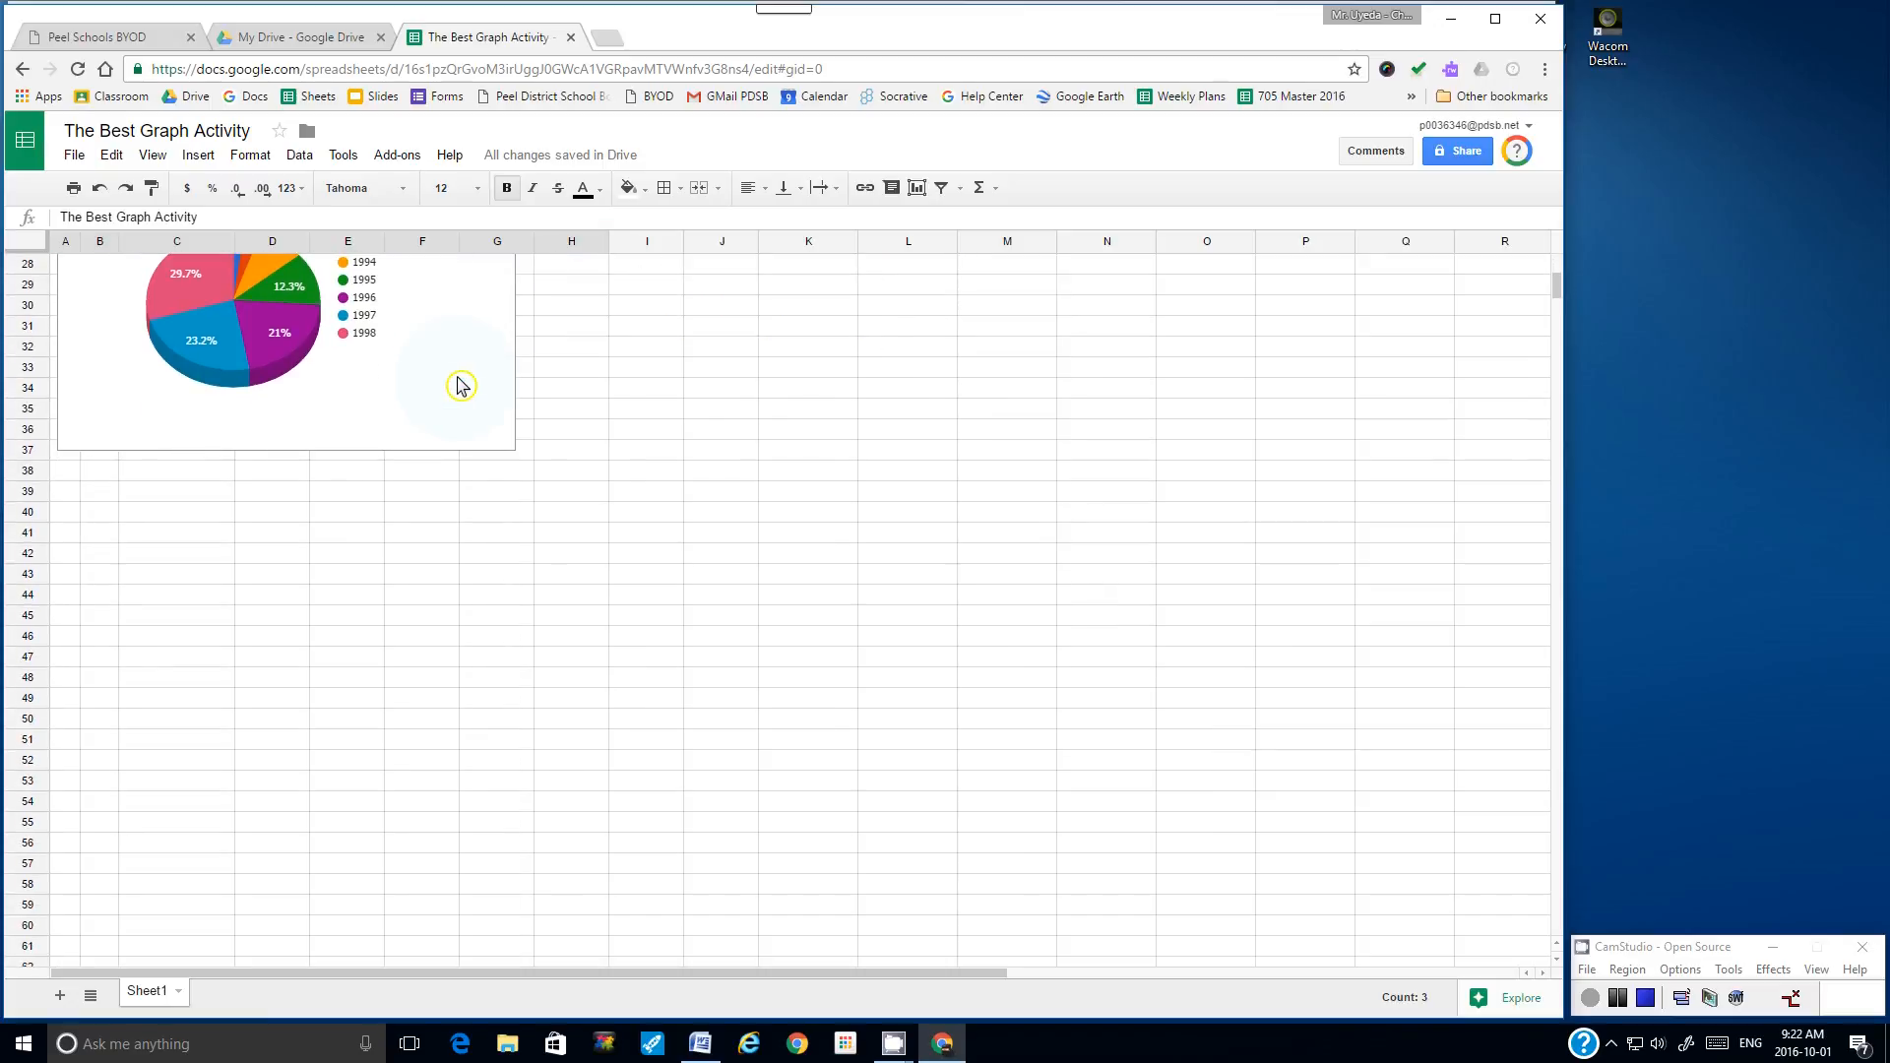
pyautogui.click(65, 534)
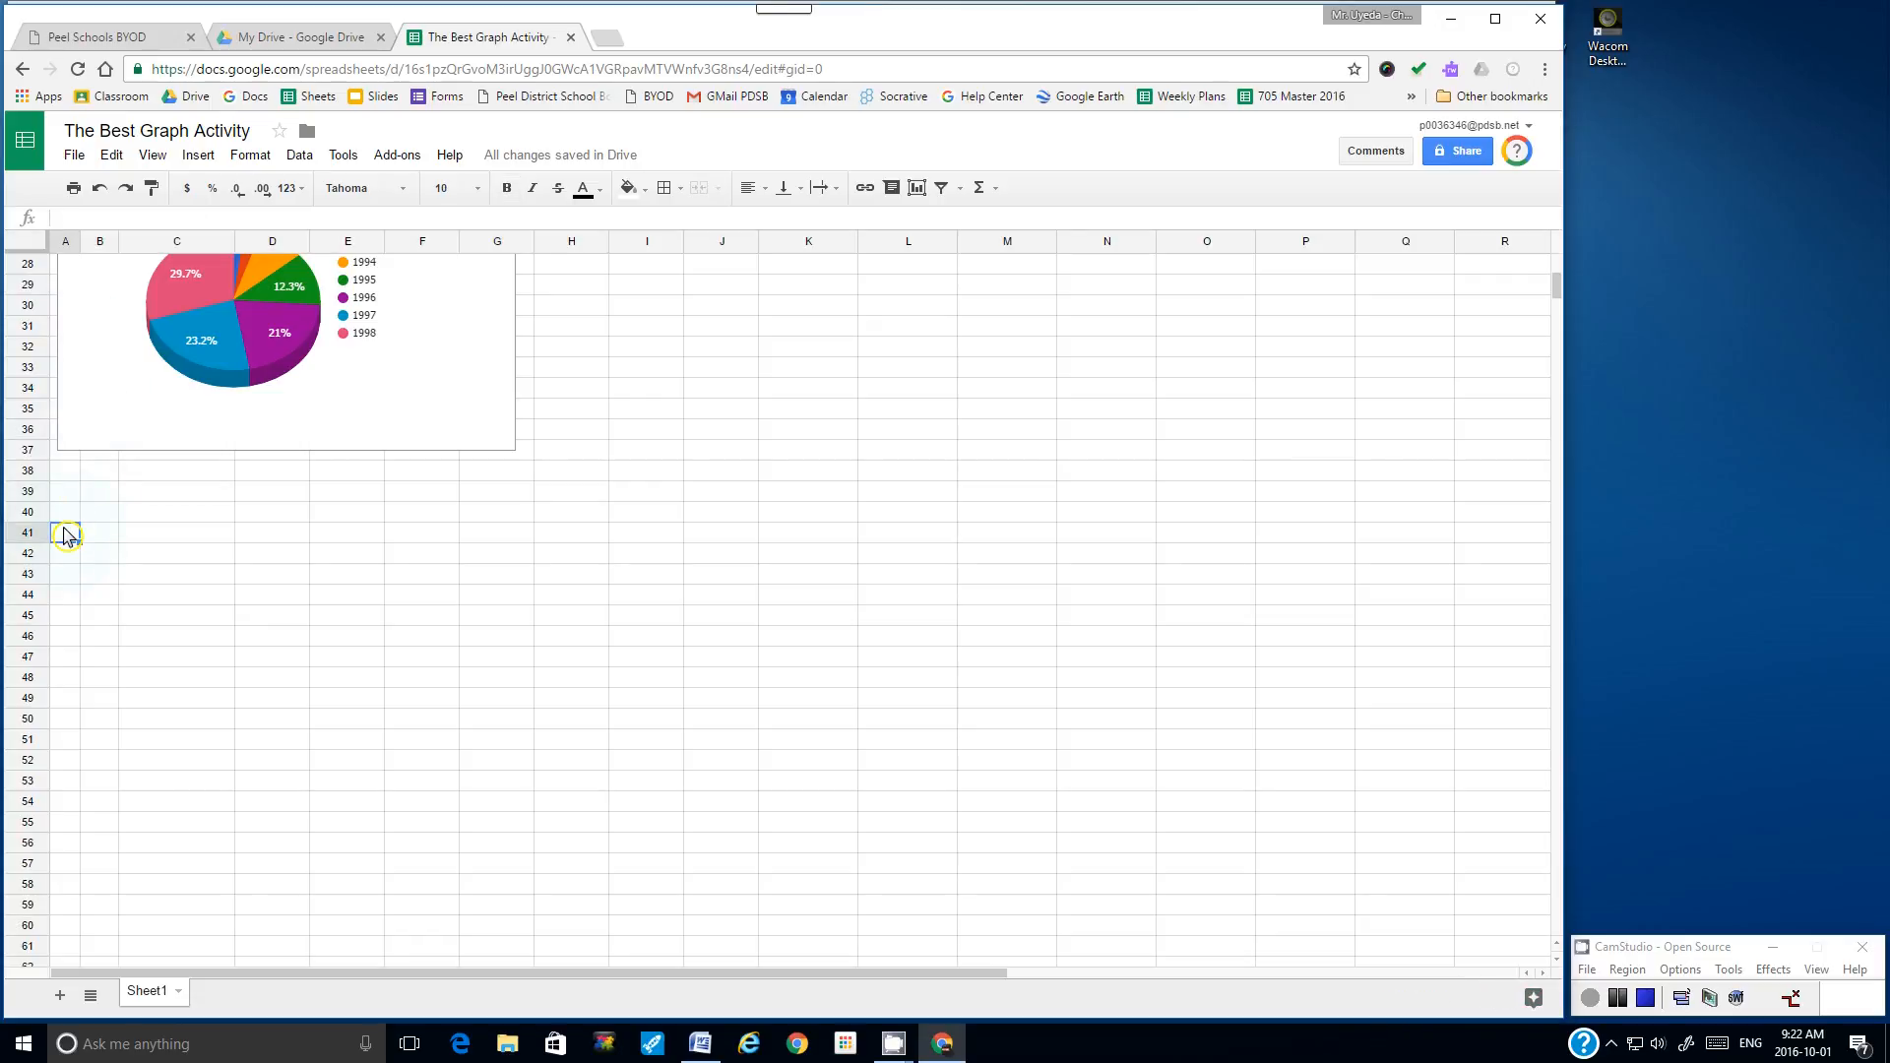
pyautogui.click(113, 158)
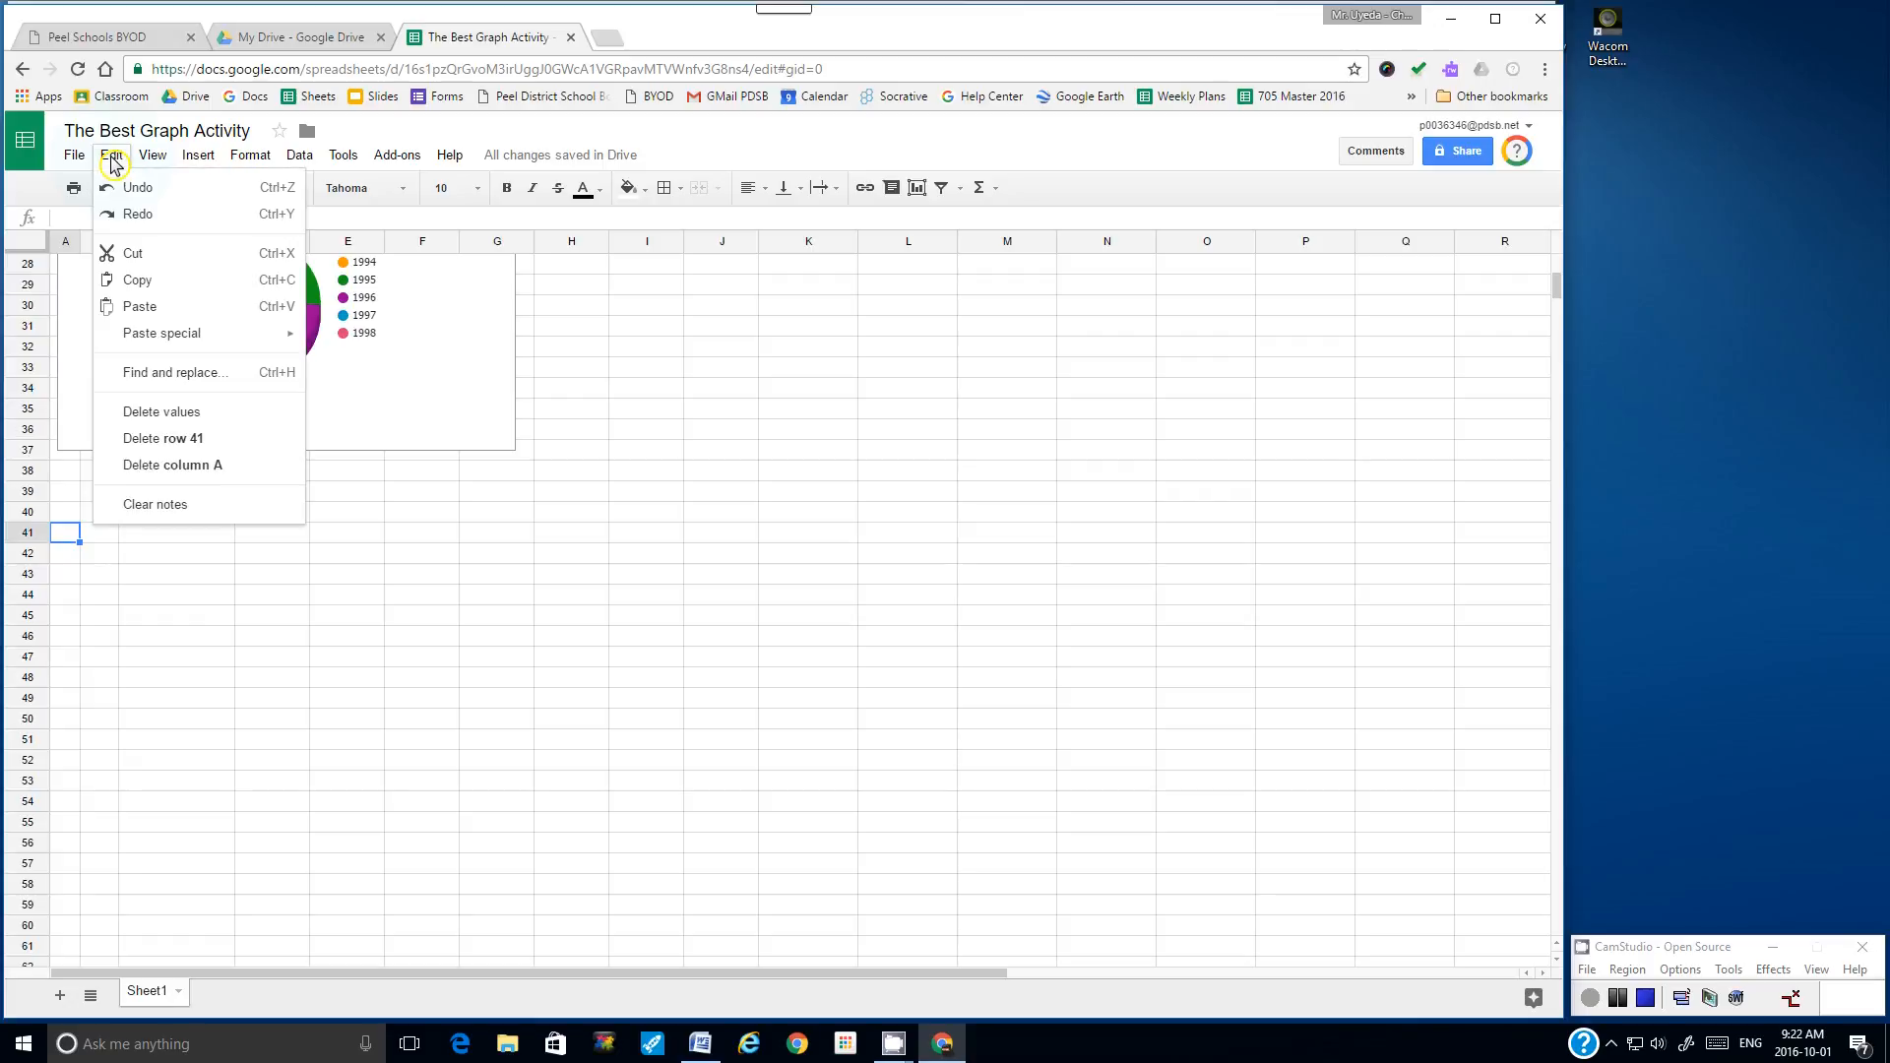
pyautogui.click(133, 306)
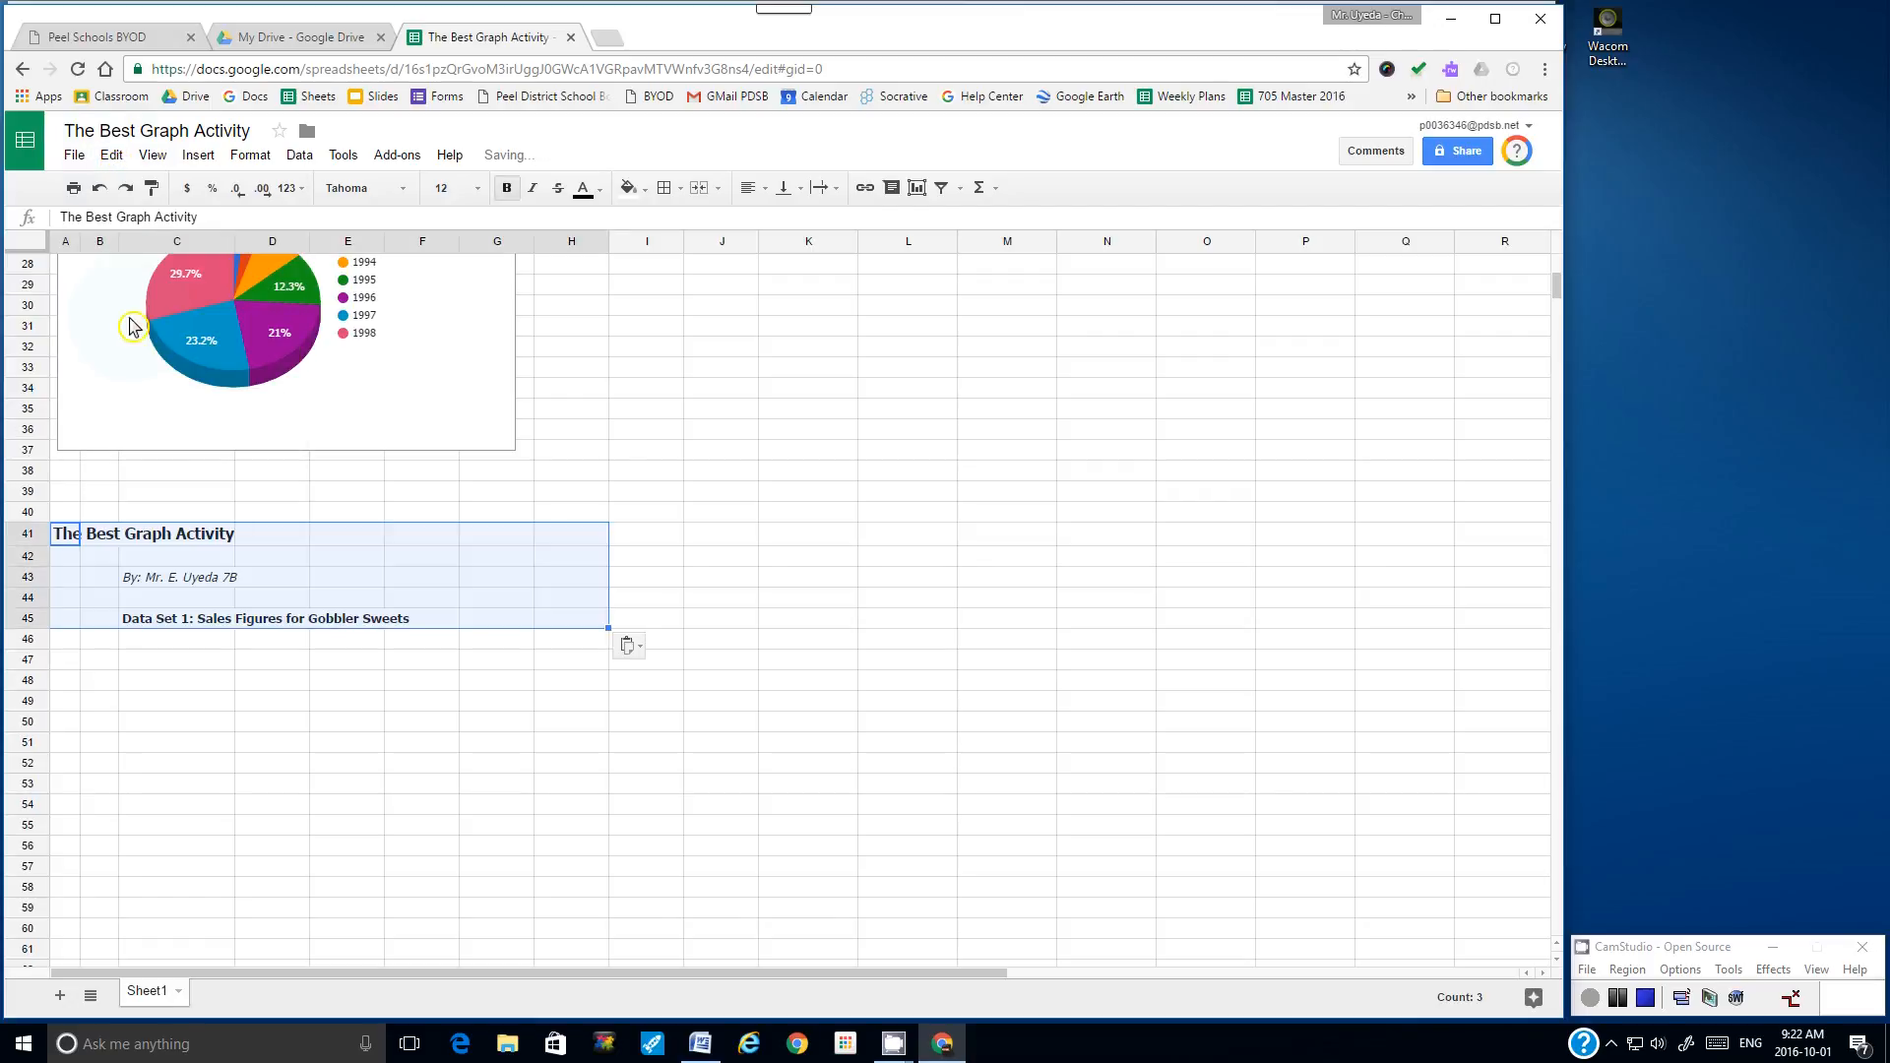
pyautogui.click(173, 679)
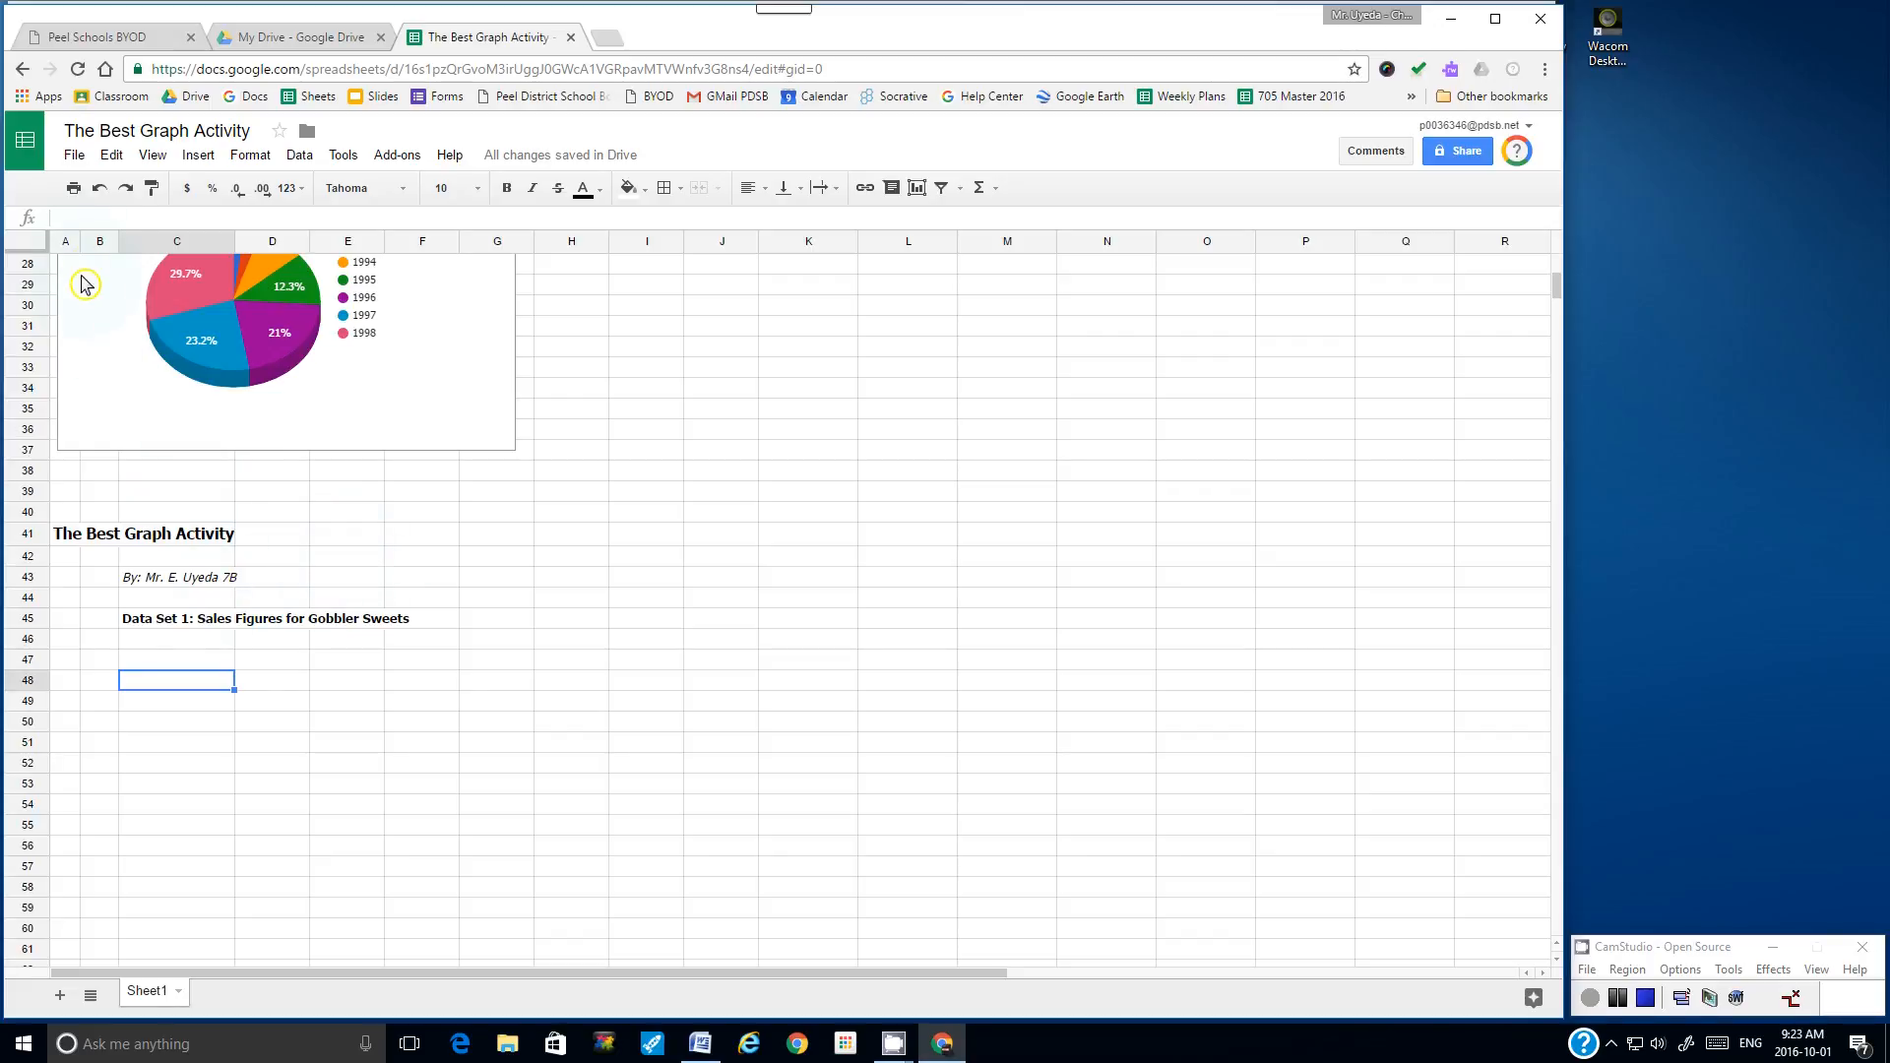
# - Preview the printout to check where the copied heading block falls across the pages, and cancel without printing
pyautogui.click(74, 157)
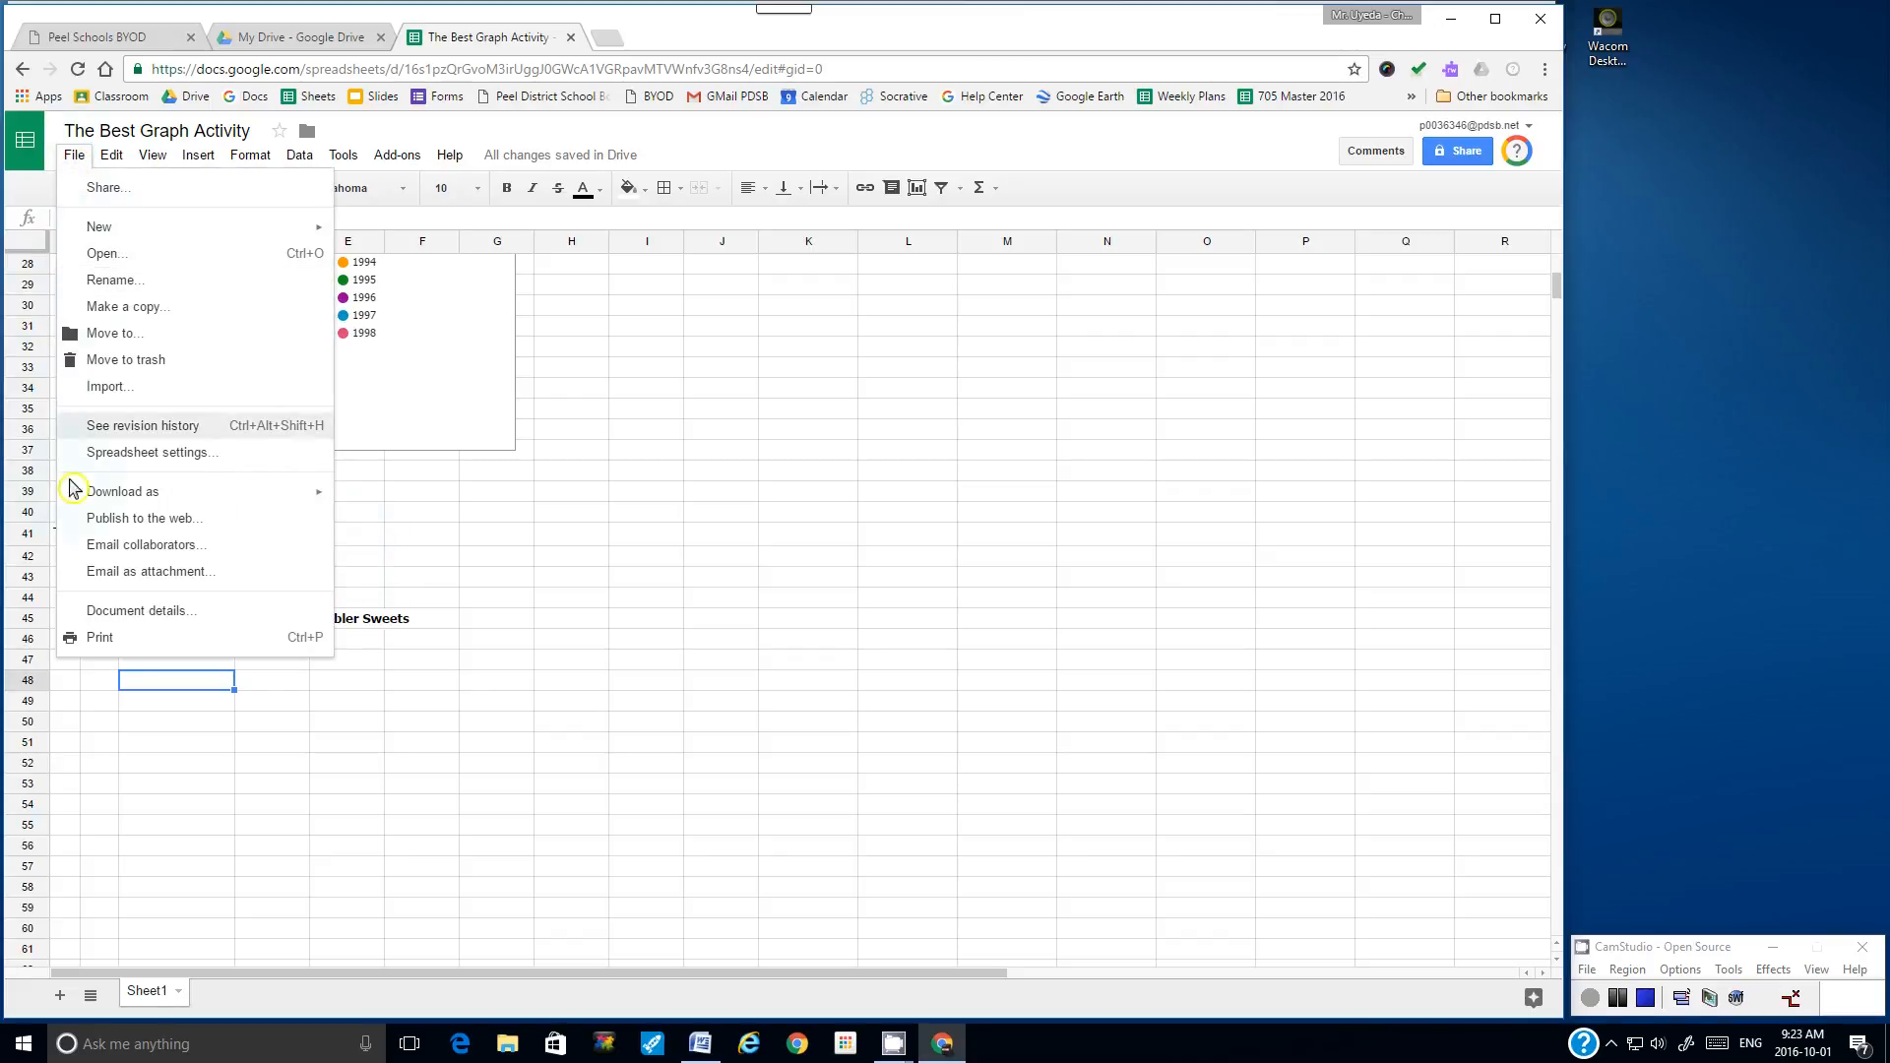
pyautogui.click(124, 639)
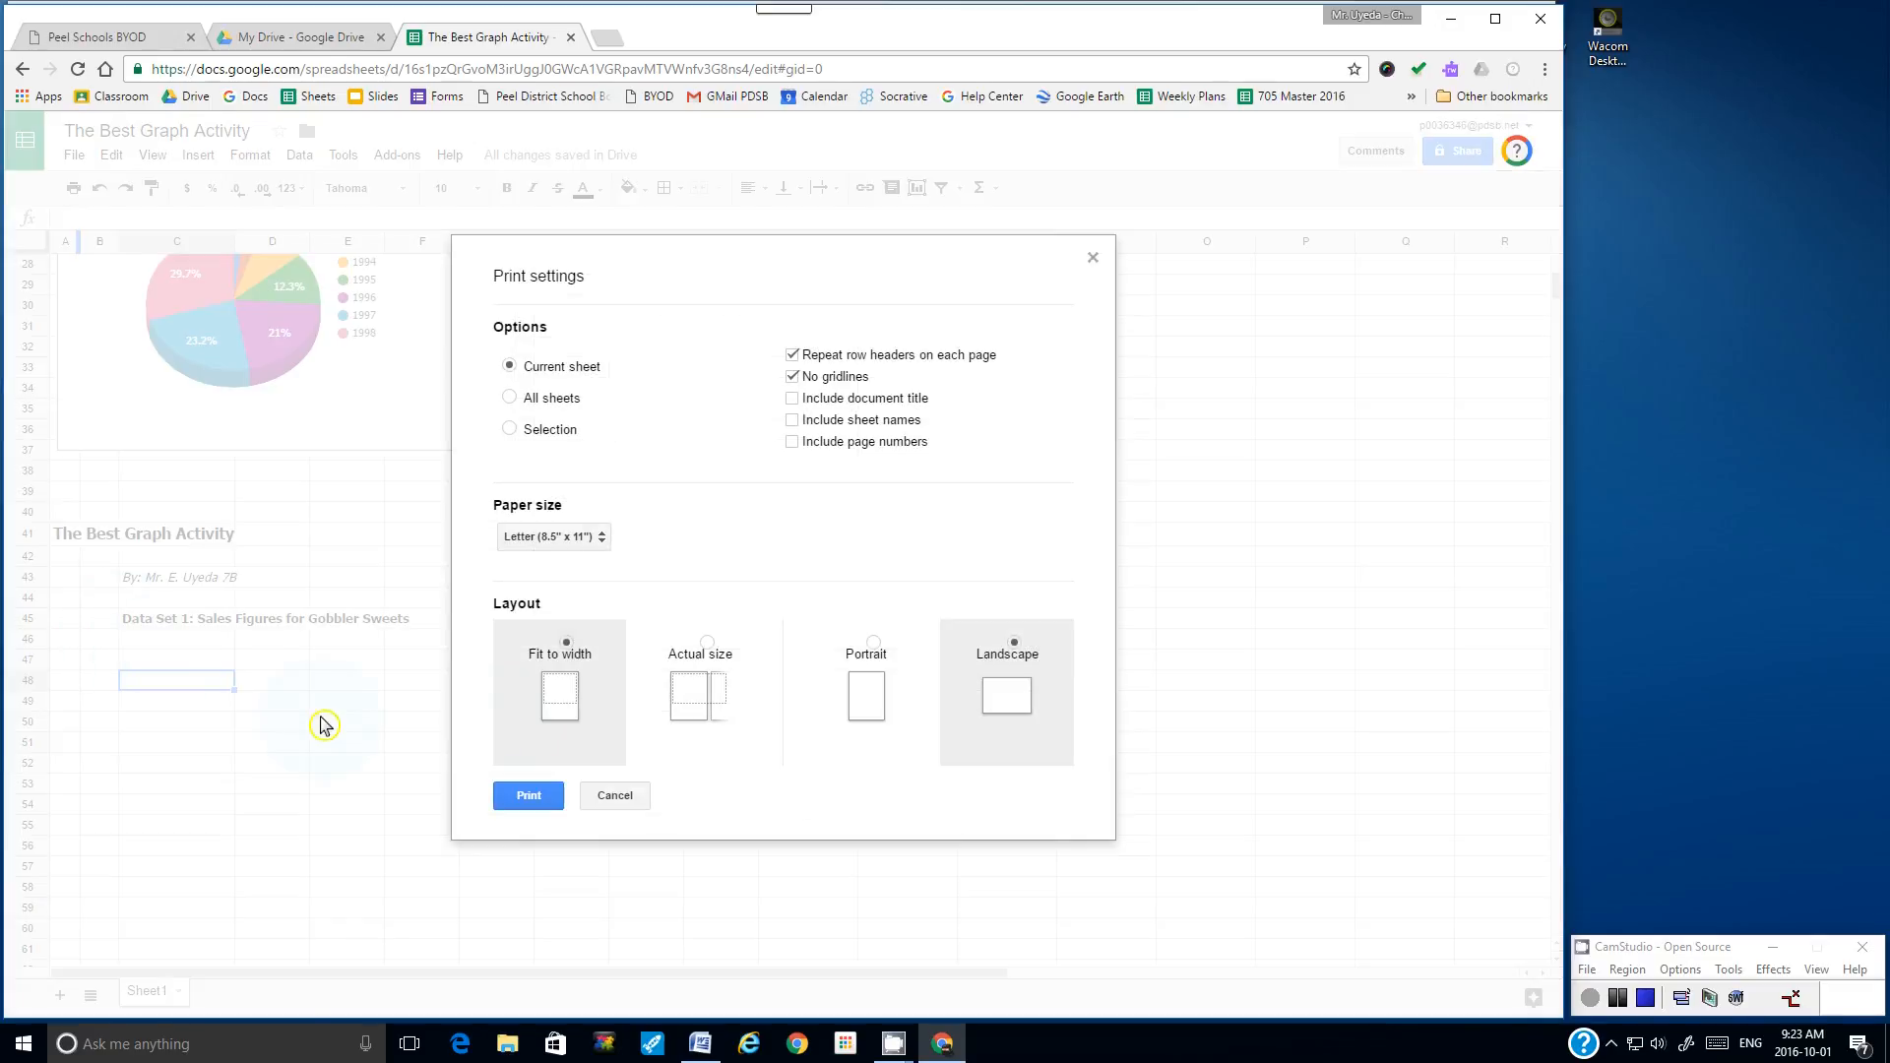
pyautogui.click(536, 799)
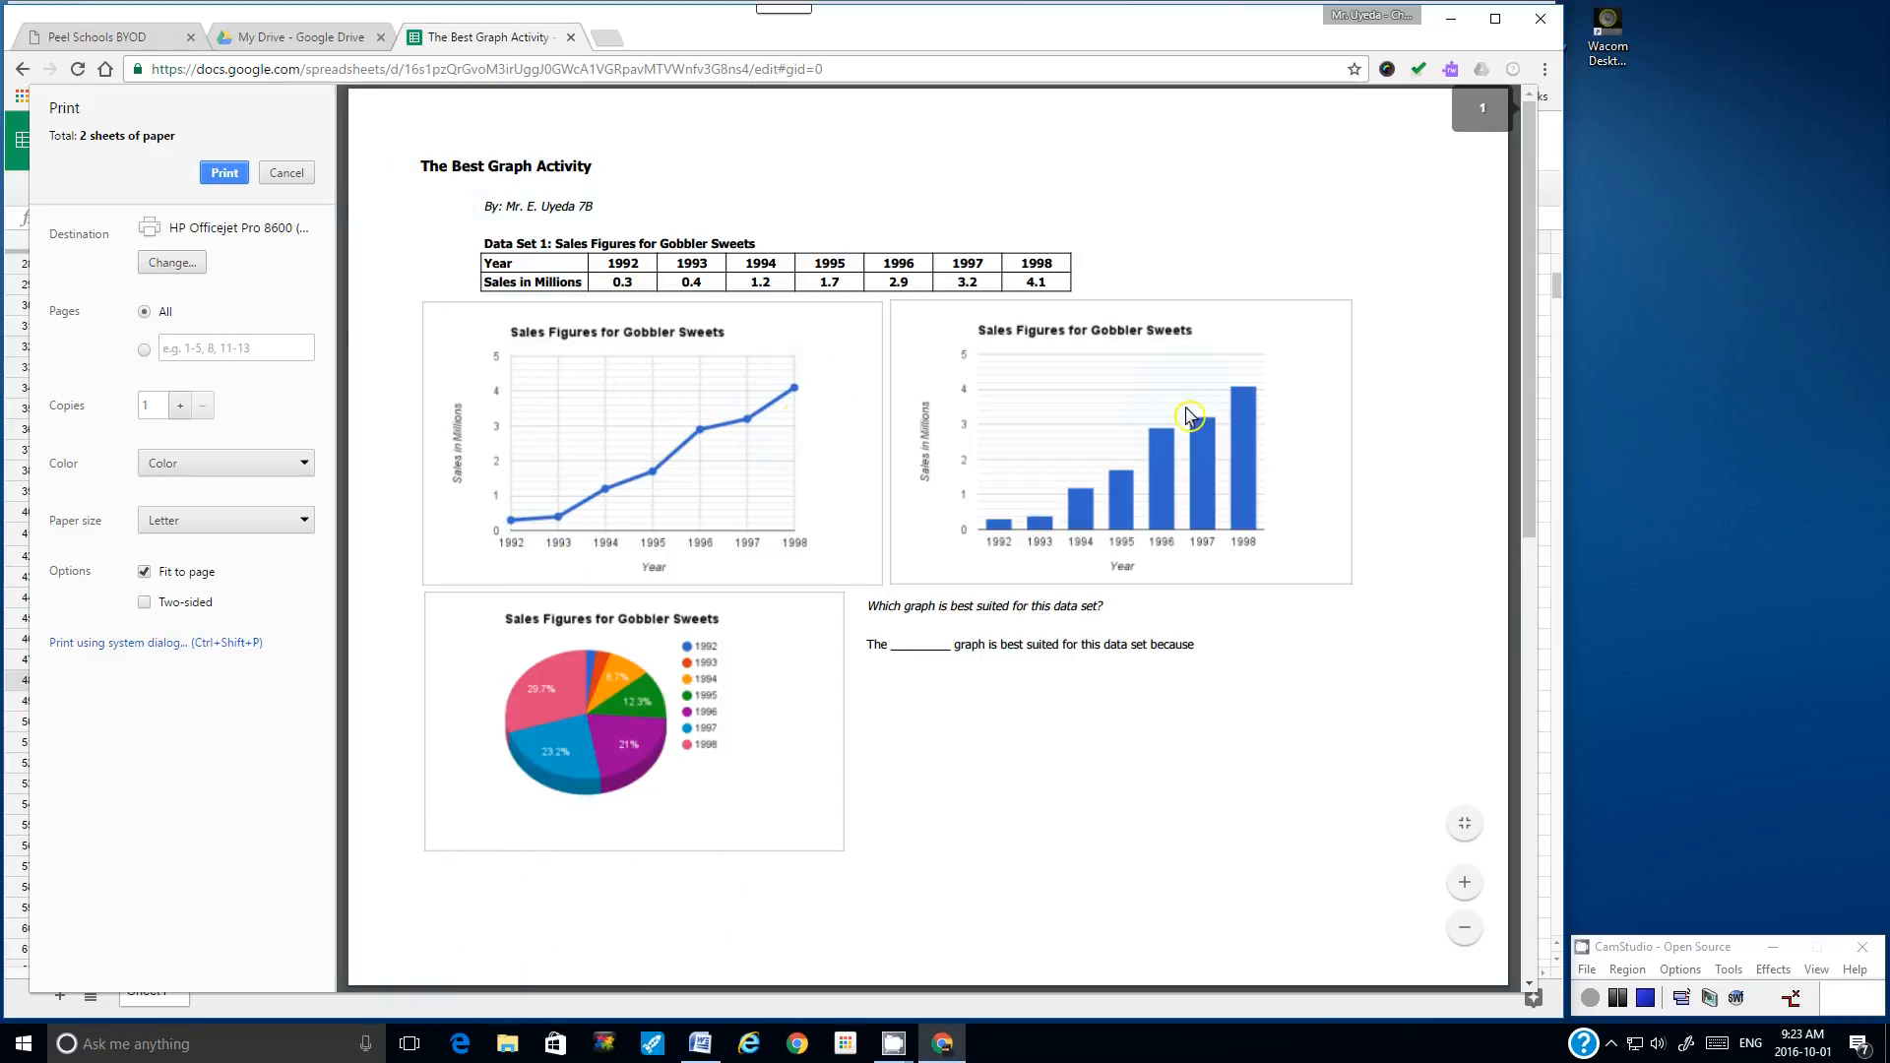
pyautogui.scroll(-2, 1556, 386)
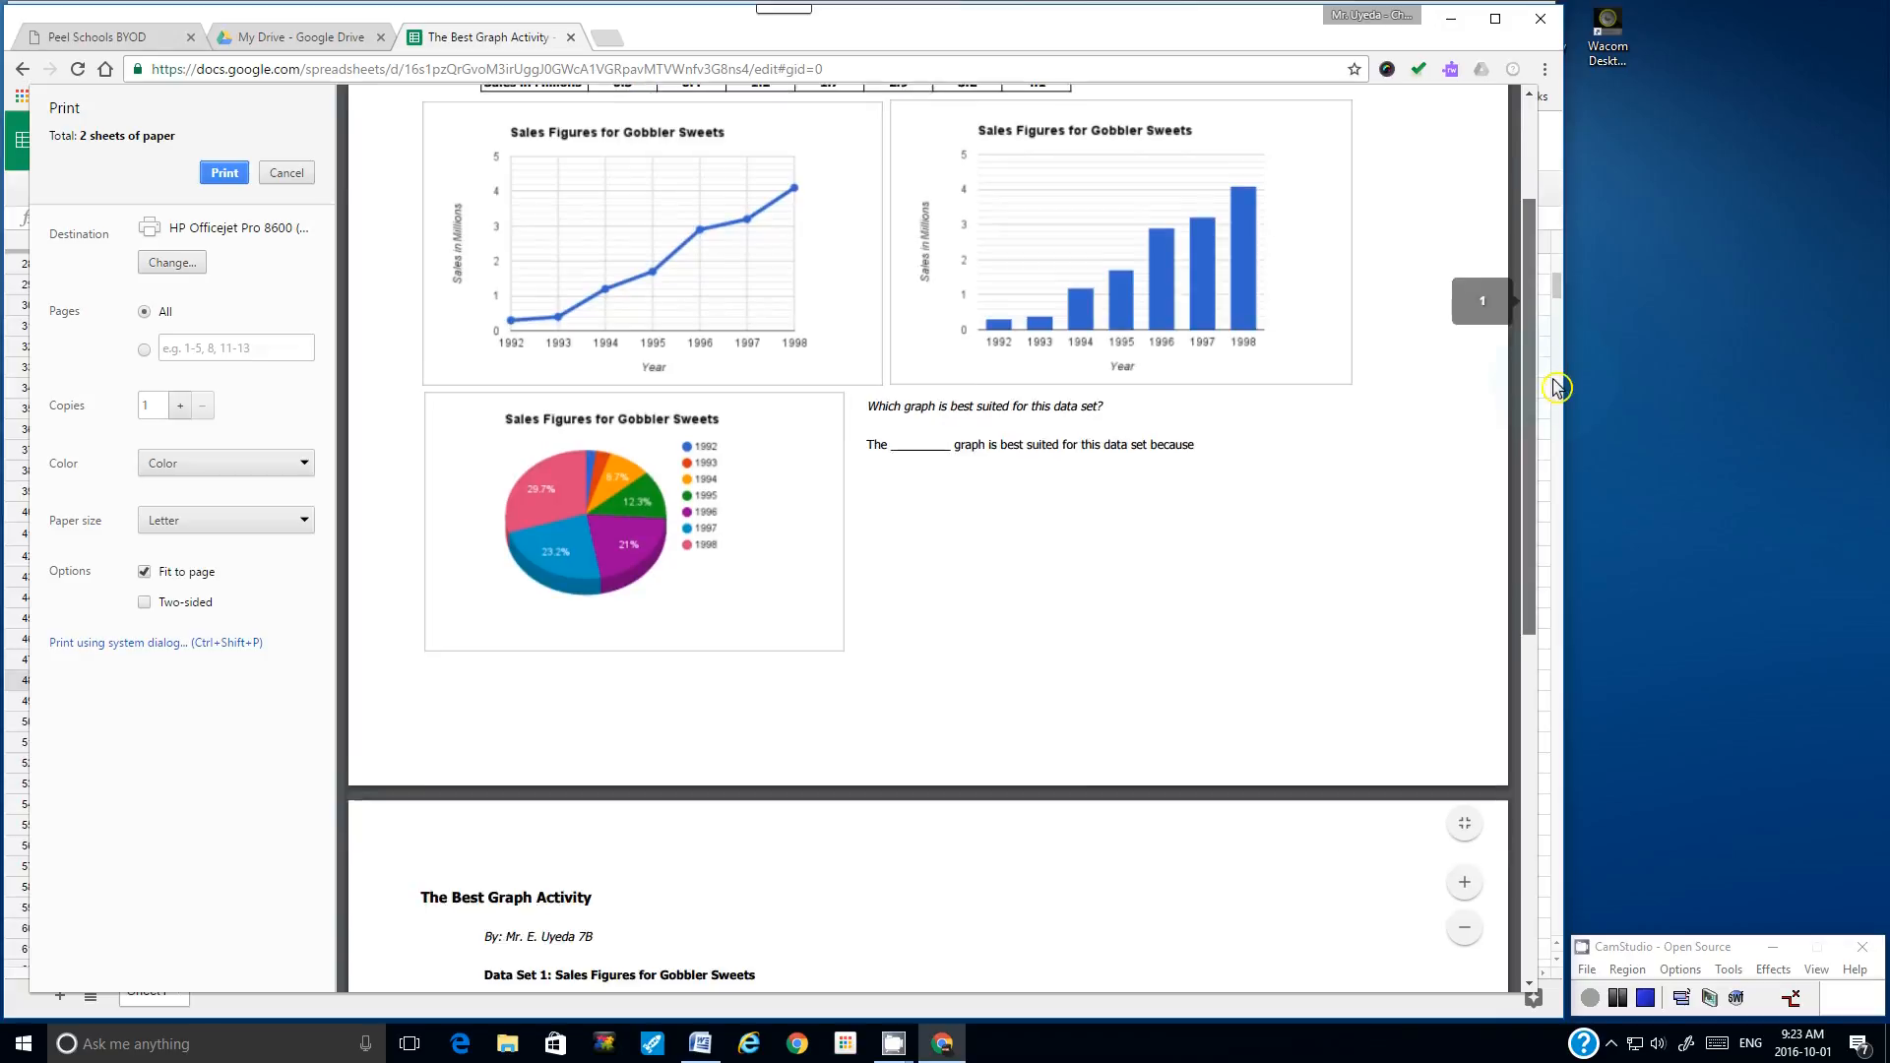
pyautogui.moveTo(1556, 386); pyautogui.dragTo(1543, 406)
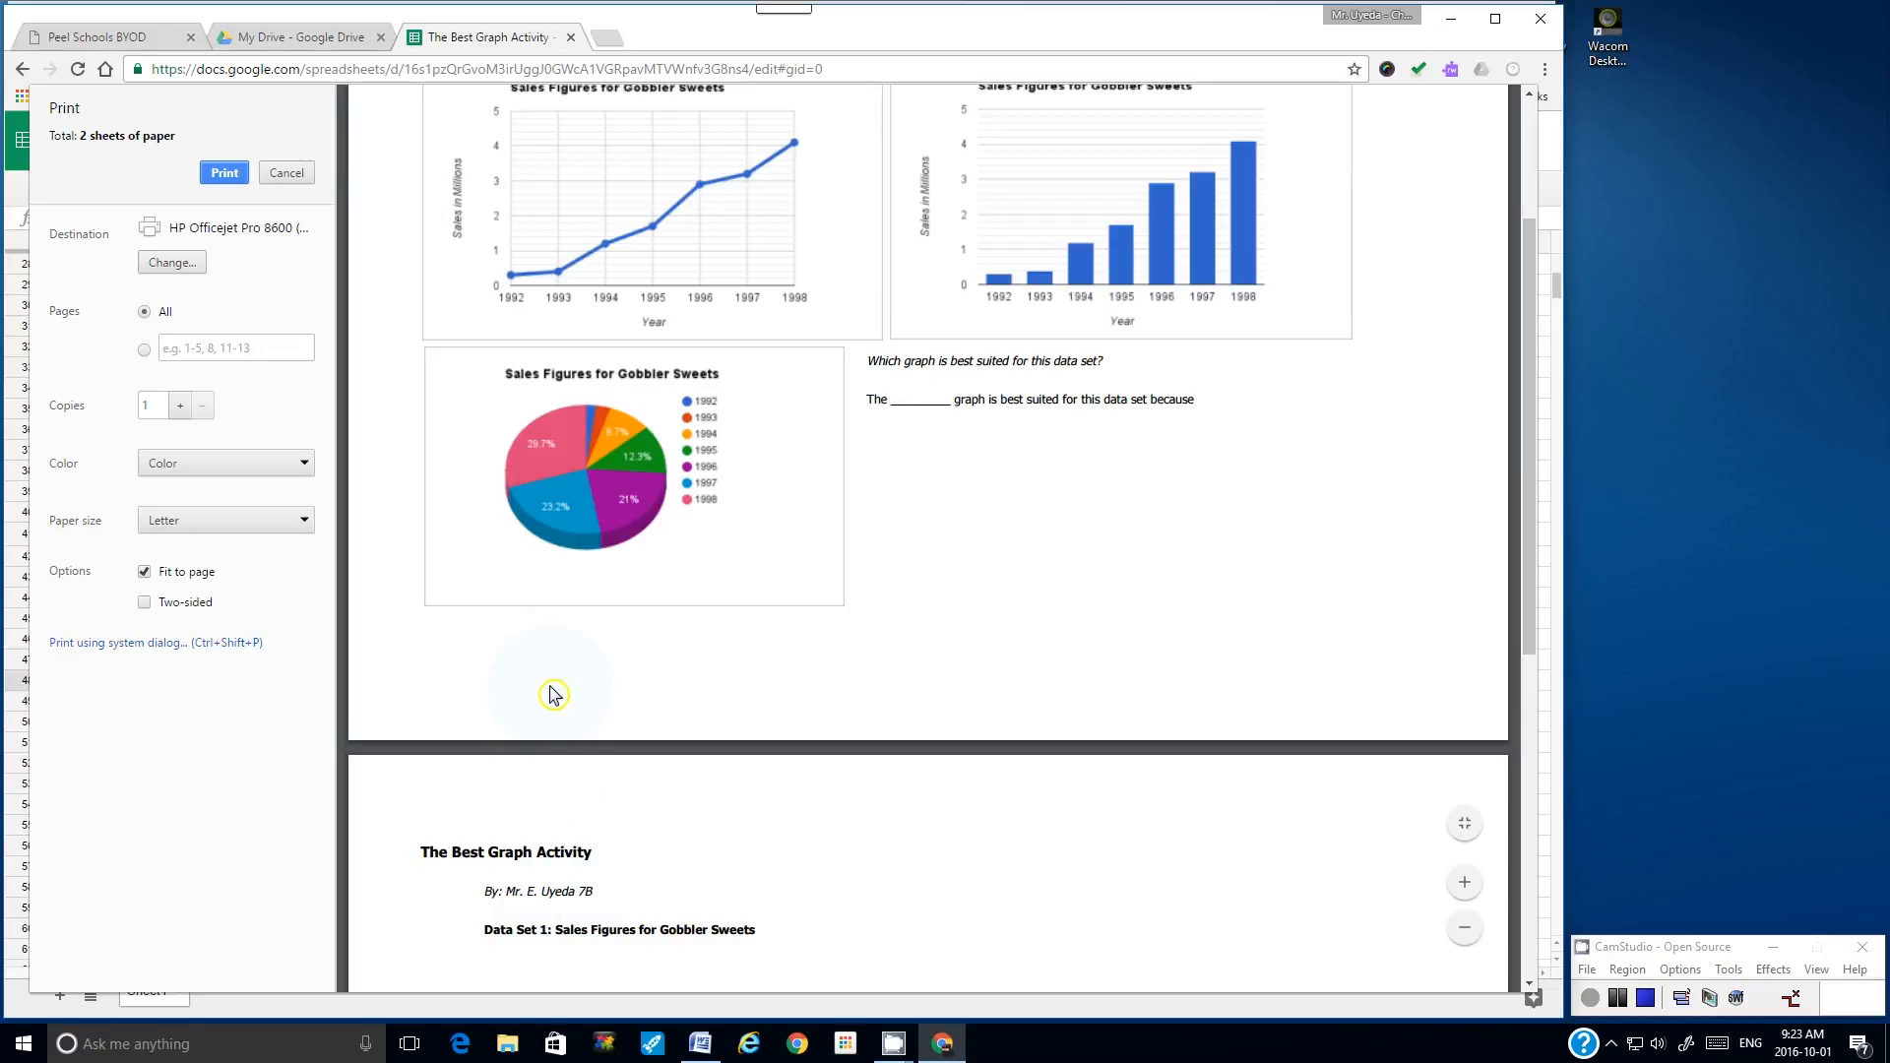
pyautogui.click(284, 174)
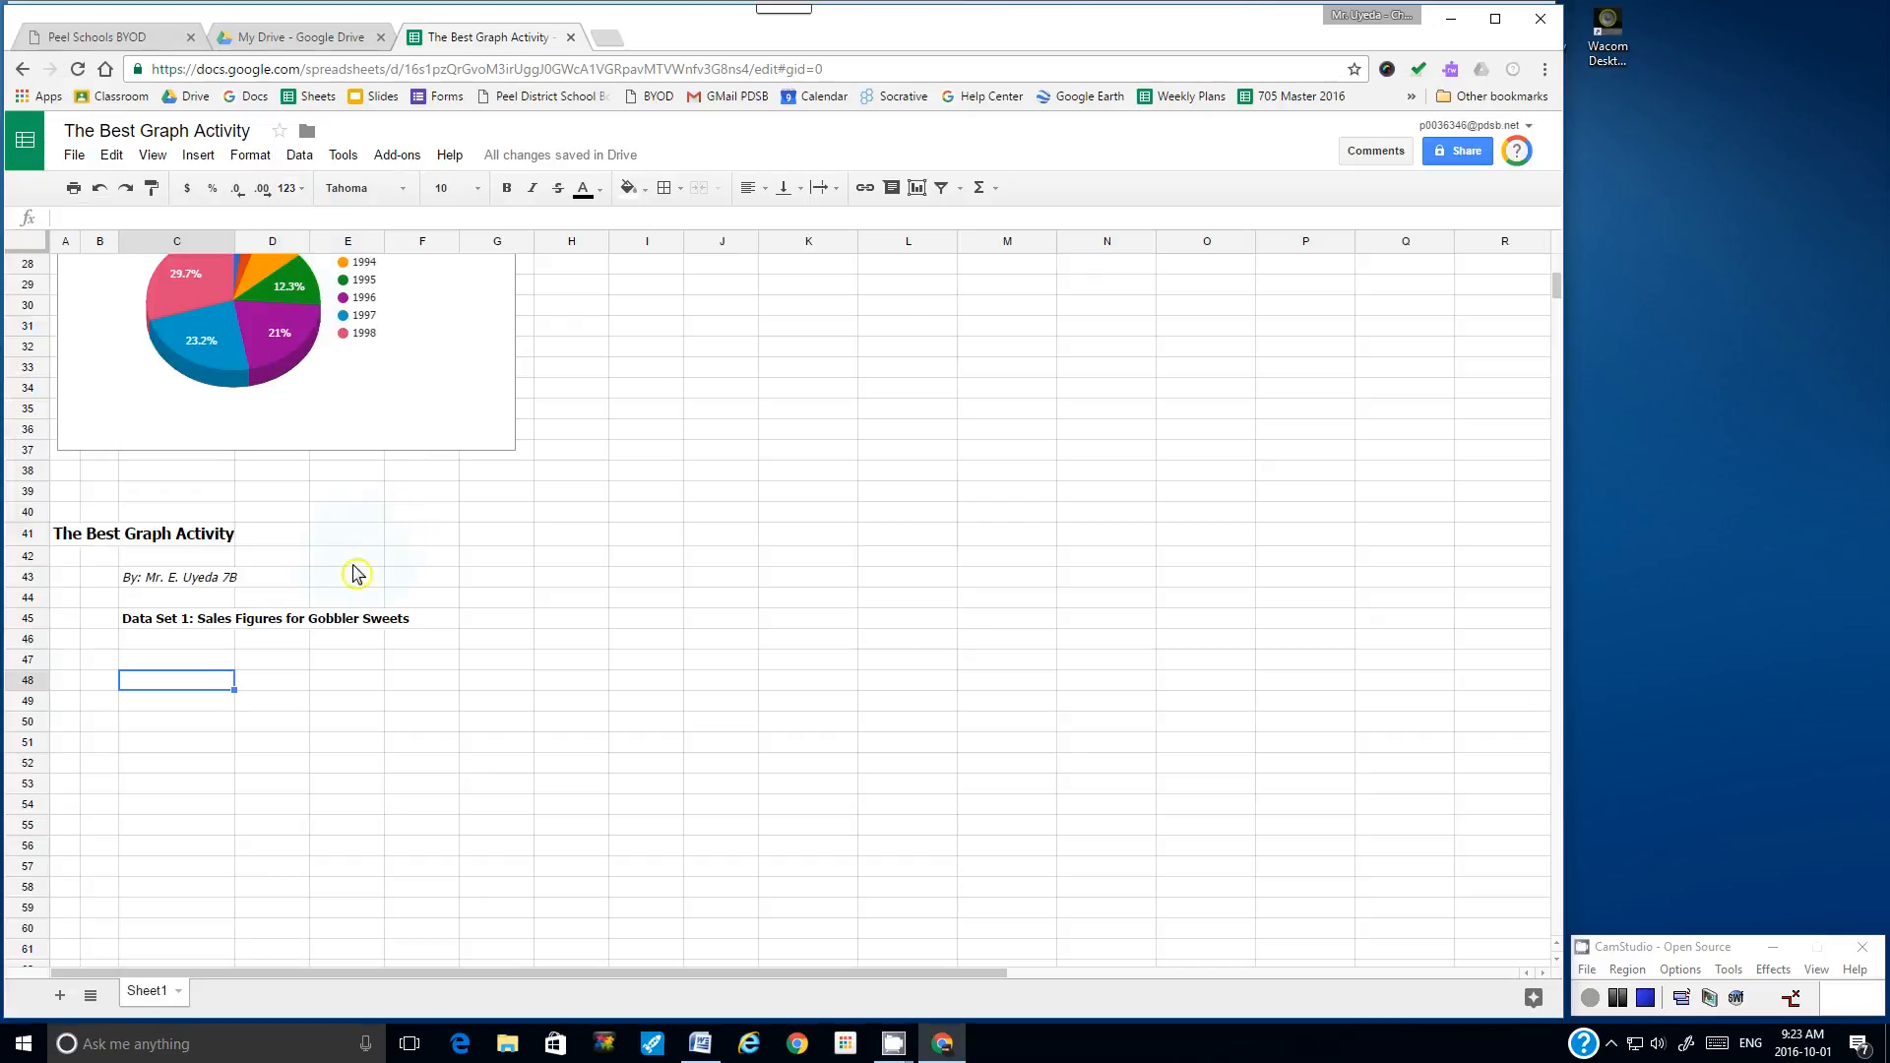
# - Undo the heading block pasted at A41 and paste the block starting at cell A38 instead
pyautogui.click(101, 190)
pyautogui.click(65, 472)
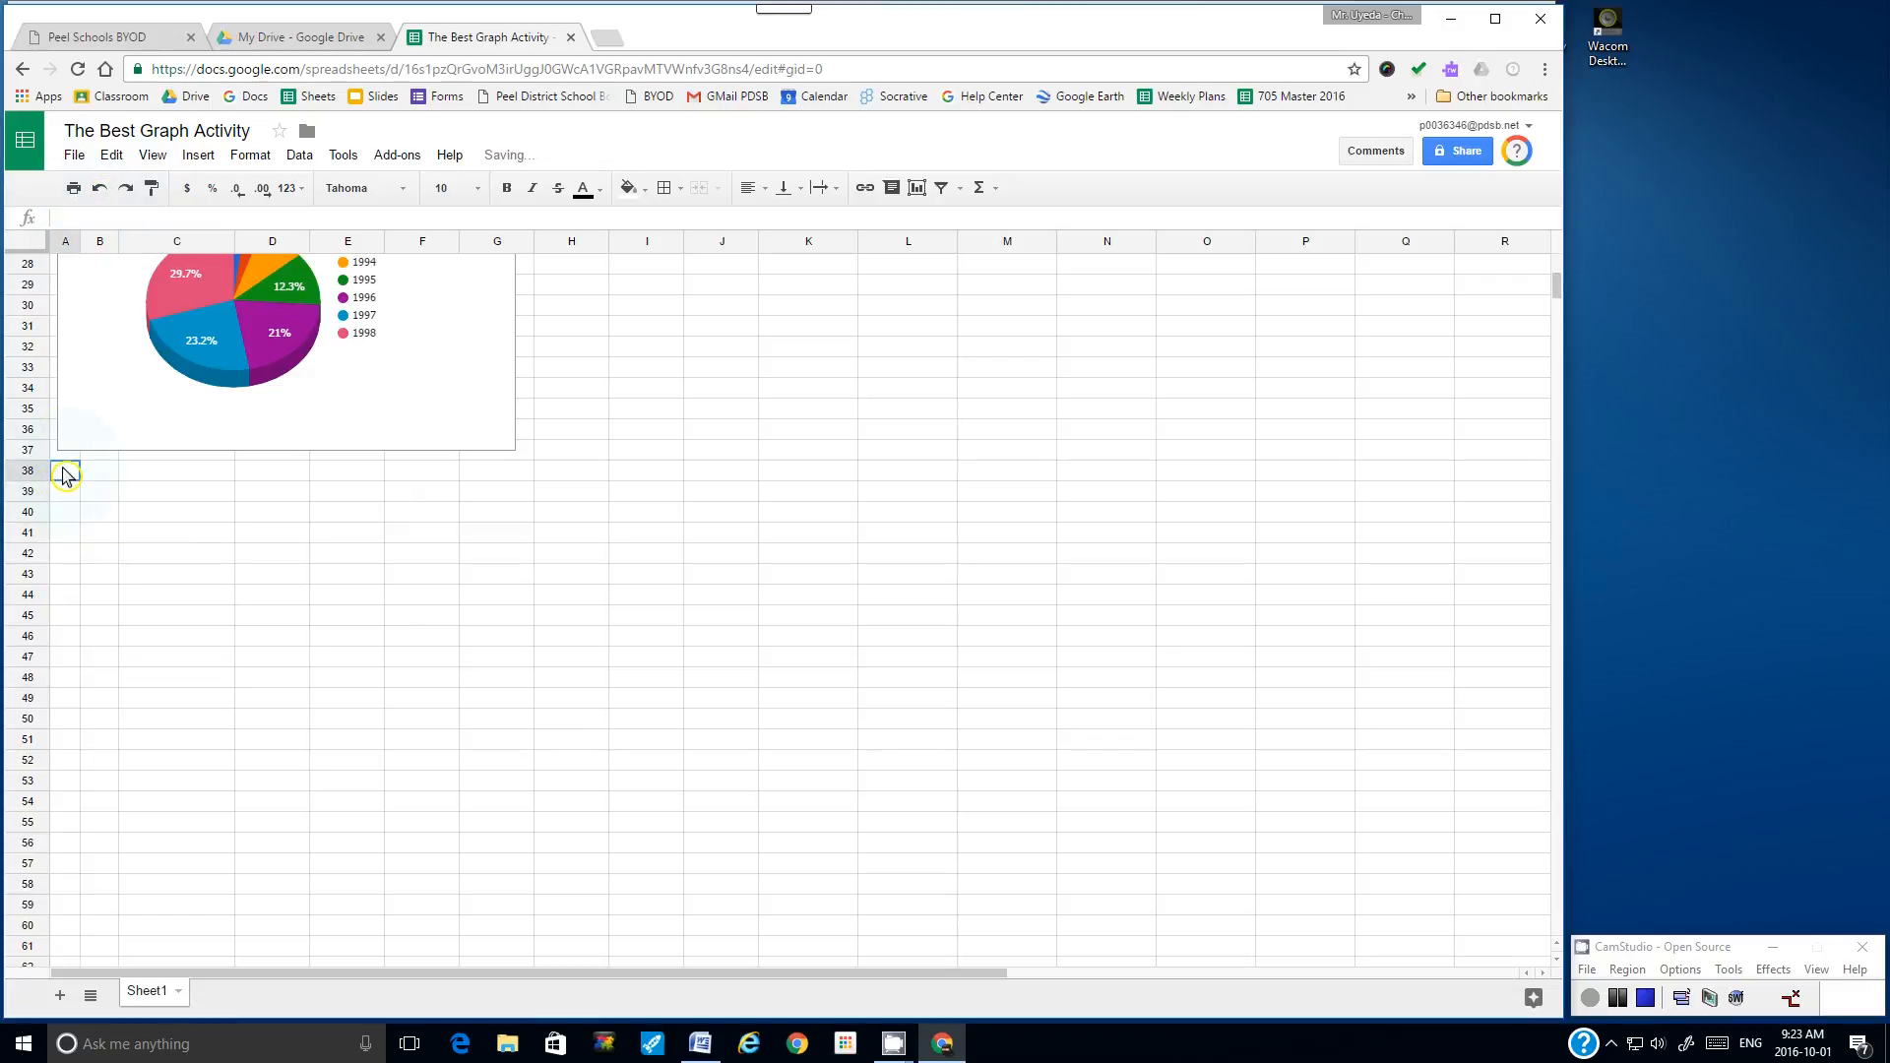
pyautogui.write('The Best Graph Activity By: Mr. E. Uyeda 7B Data Set 1: Sales Figures for Gobbler Sweets')
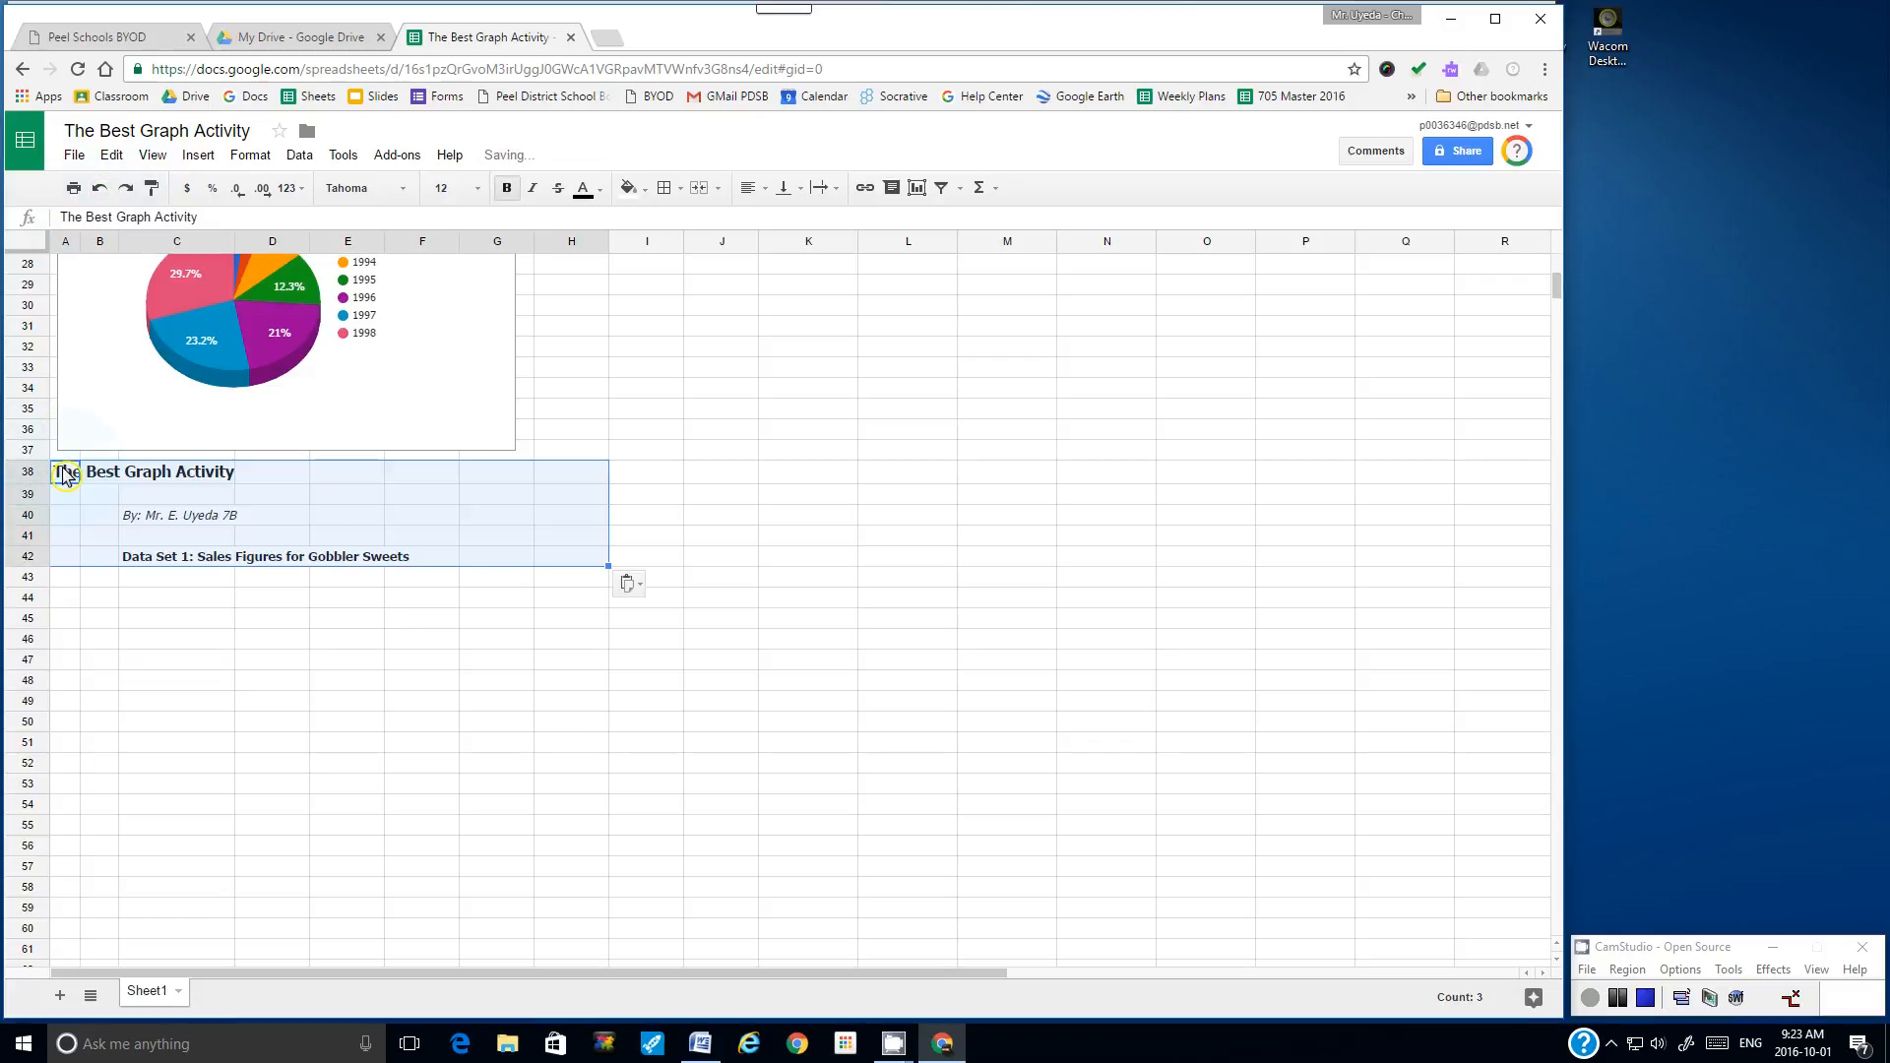
pyautogui.click(630, 431)
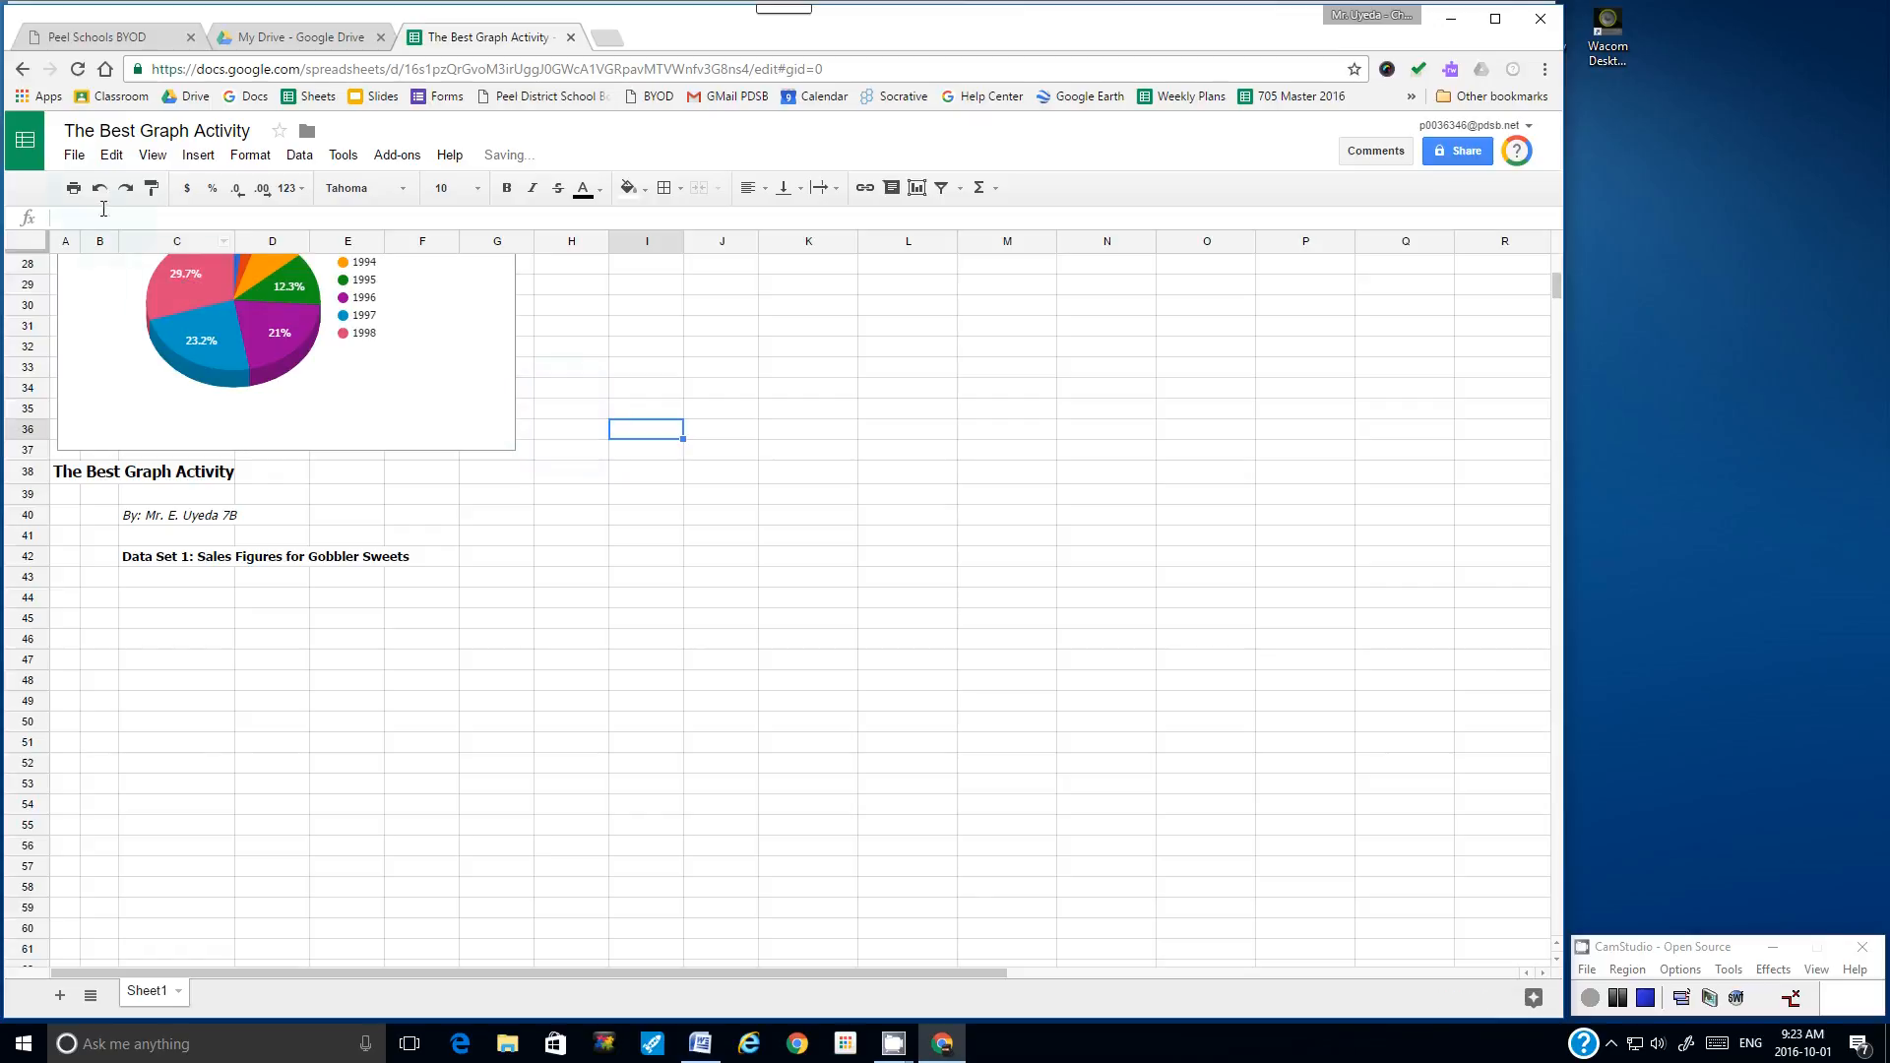
# - Preview the printout with the heading block starting at row 38 to check the page break, and cancel without printing
pyautogui.click(75, 158)
pyautogui.click(126, 640)
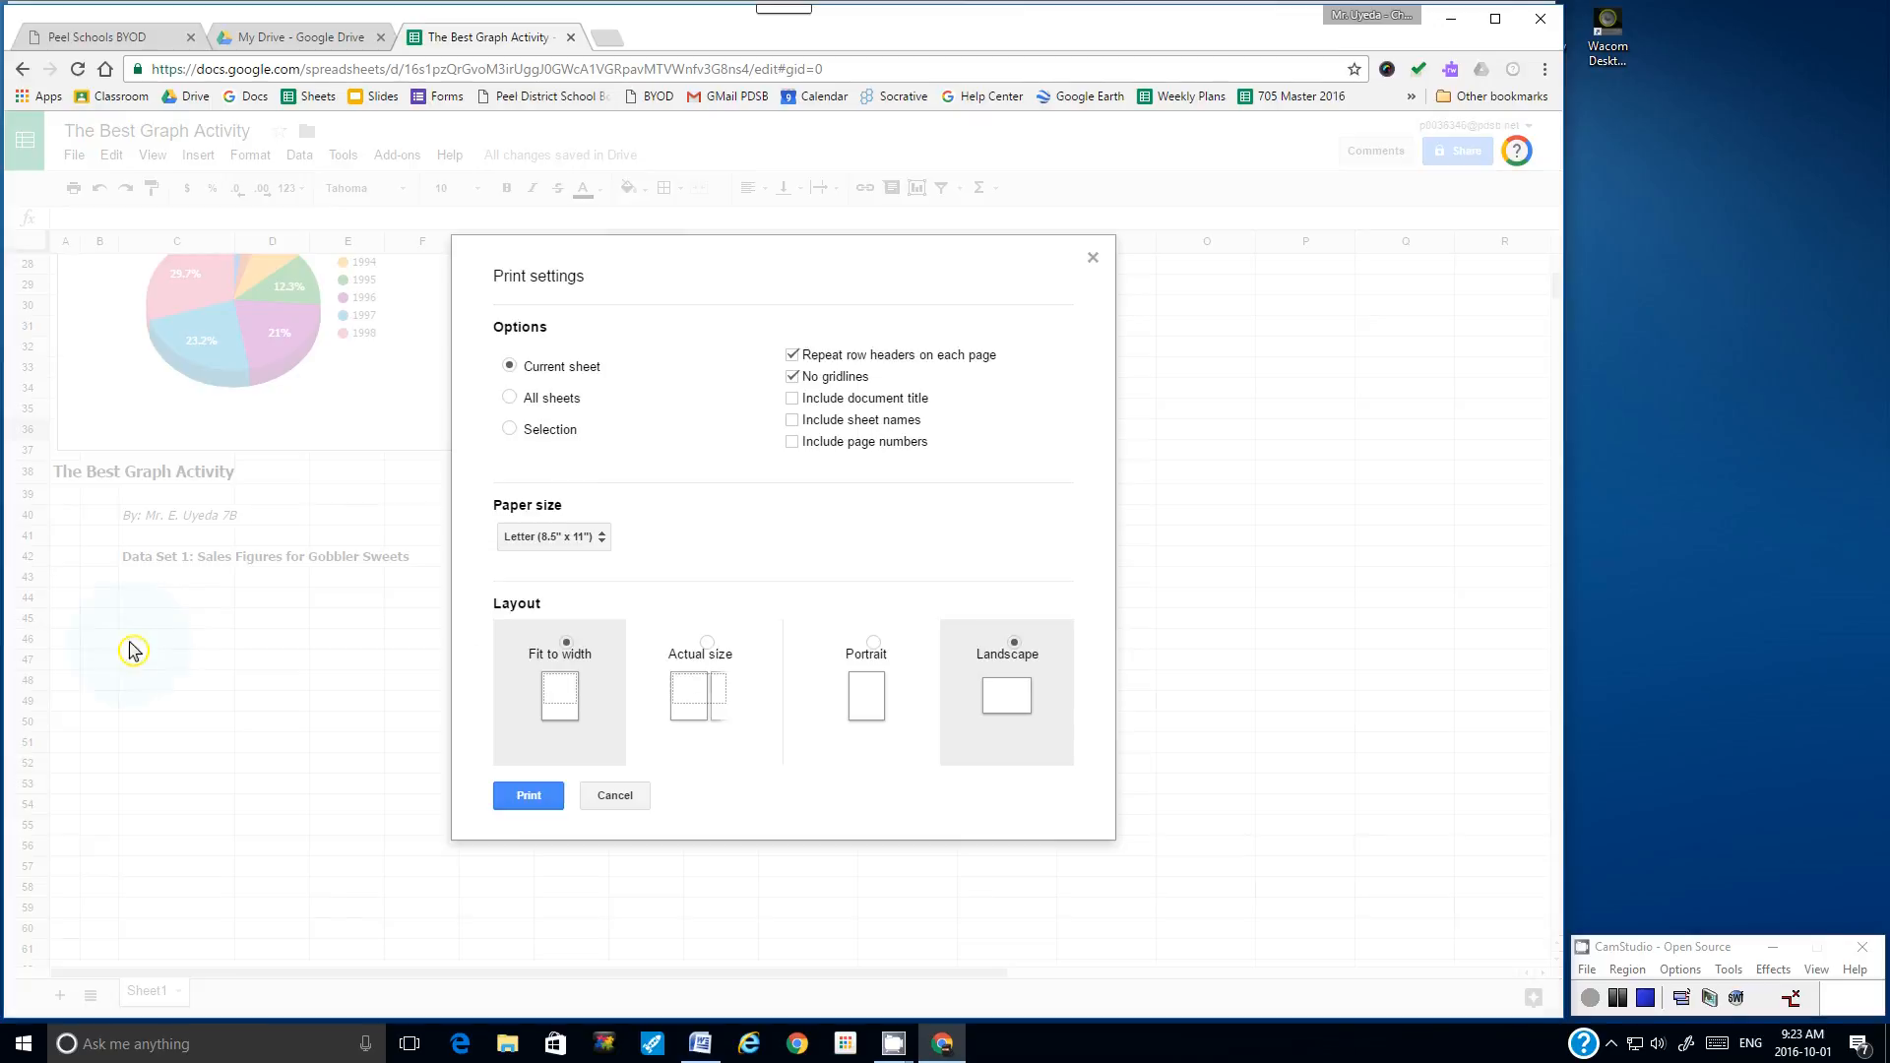
pyautogui.click(536, 799)
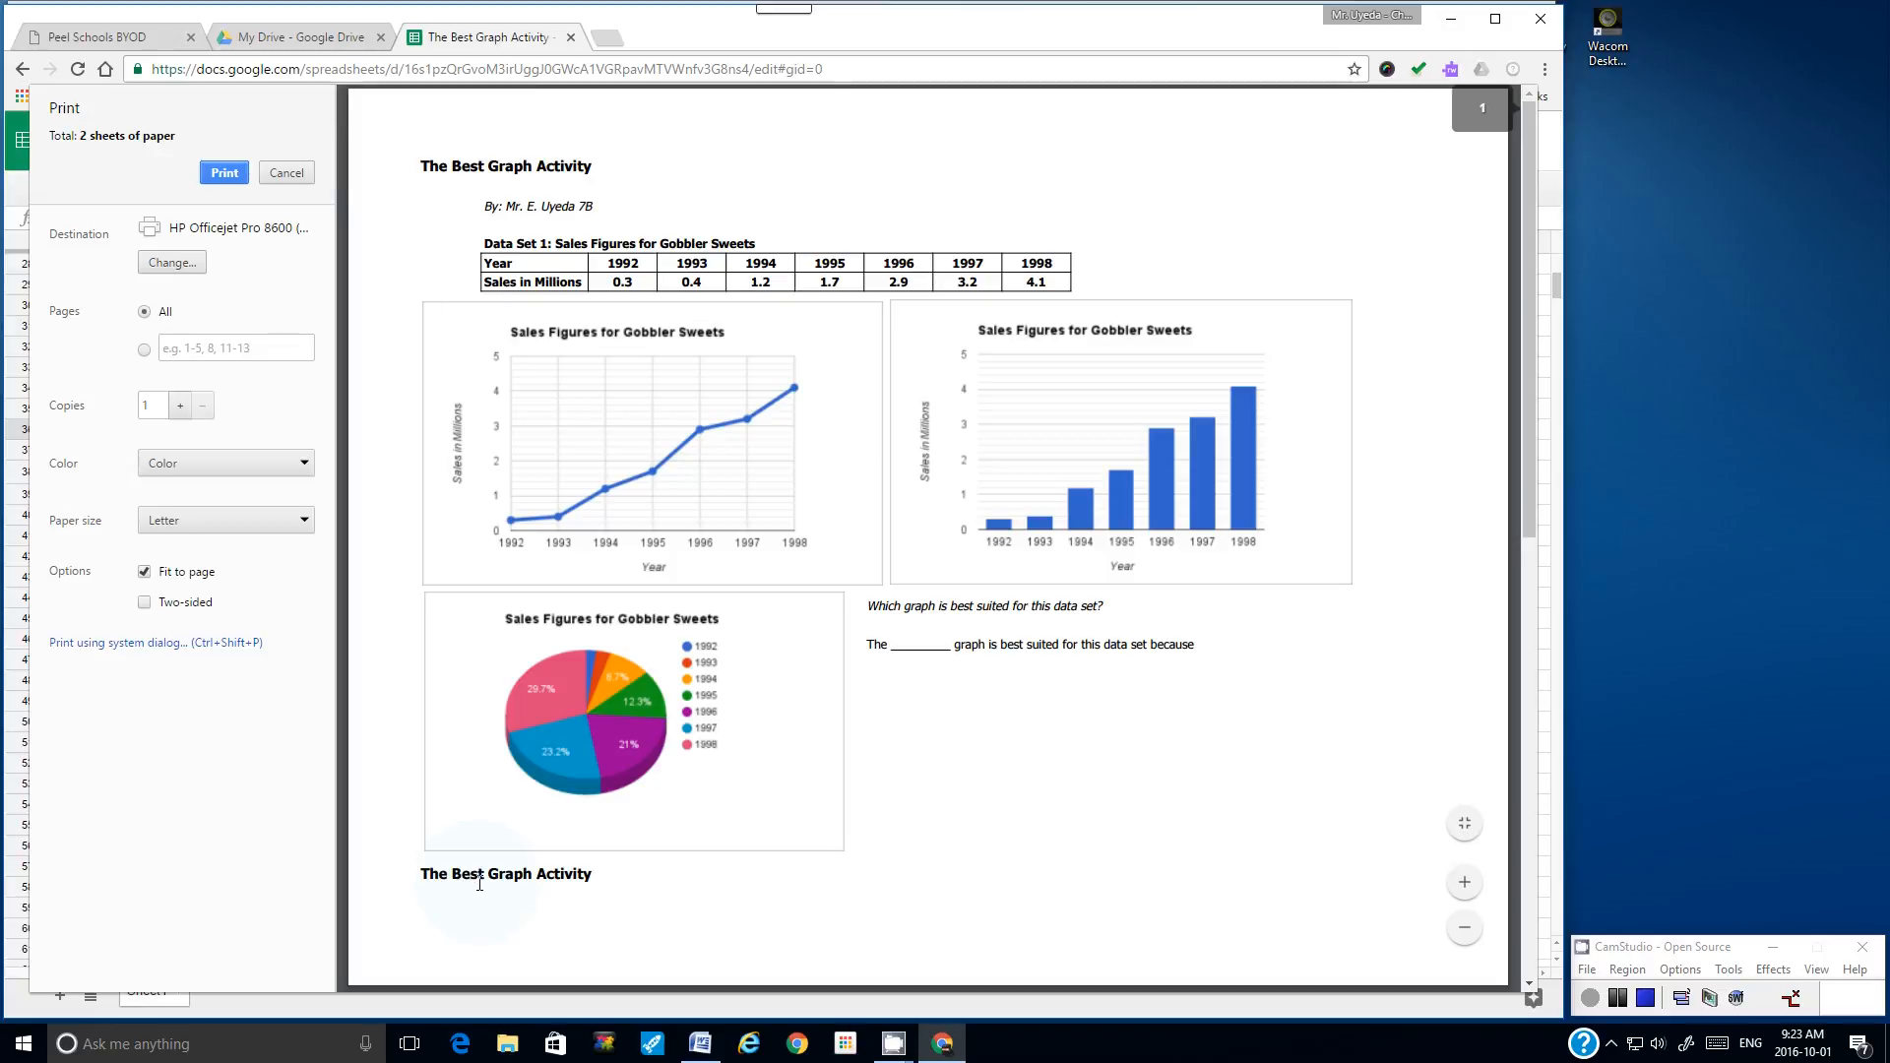
pyautogui.click(285, 174)
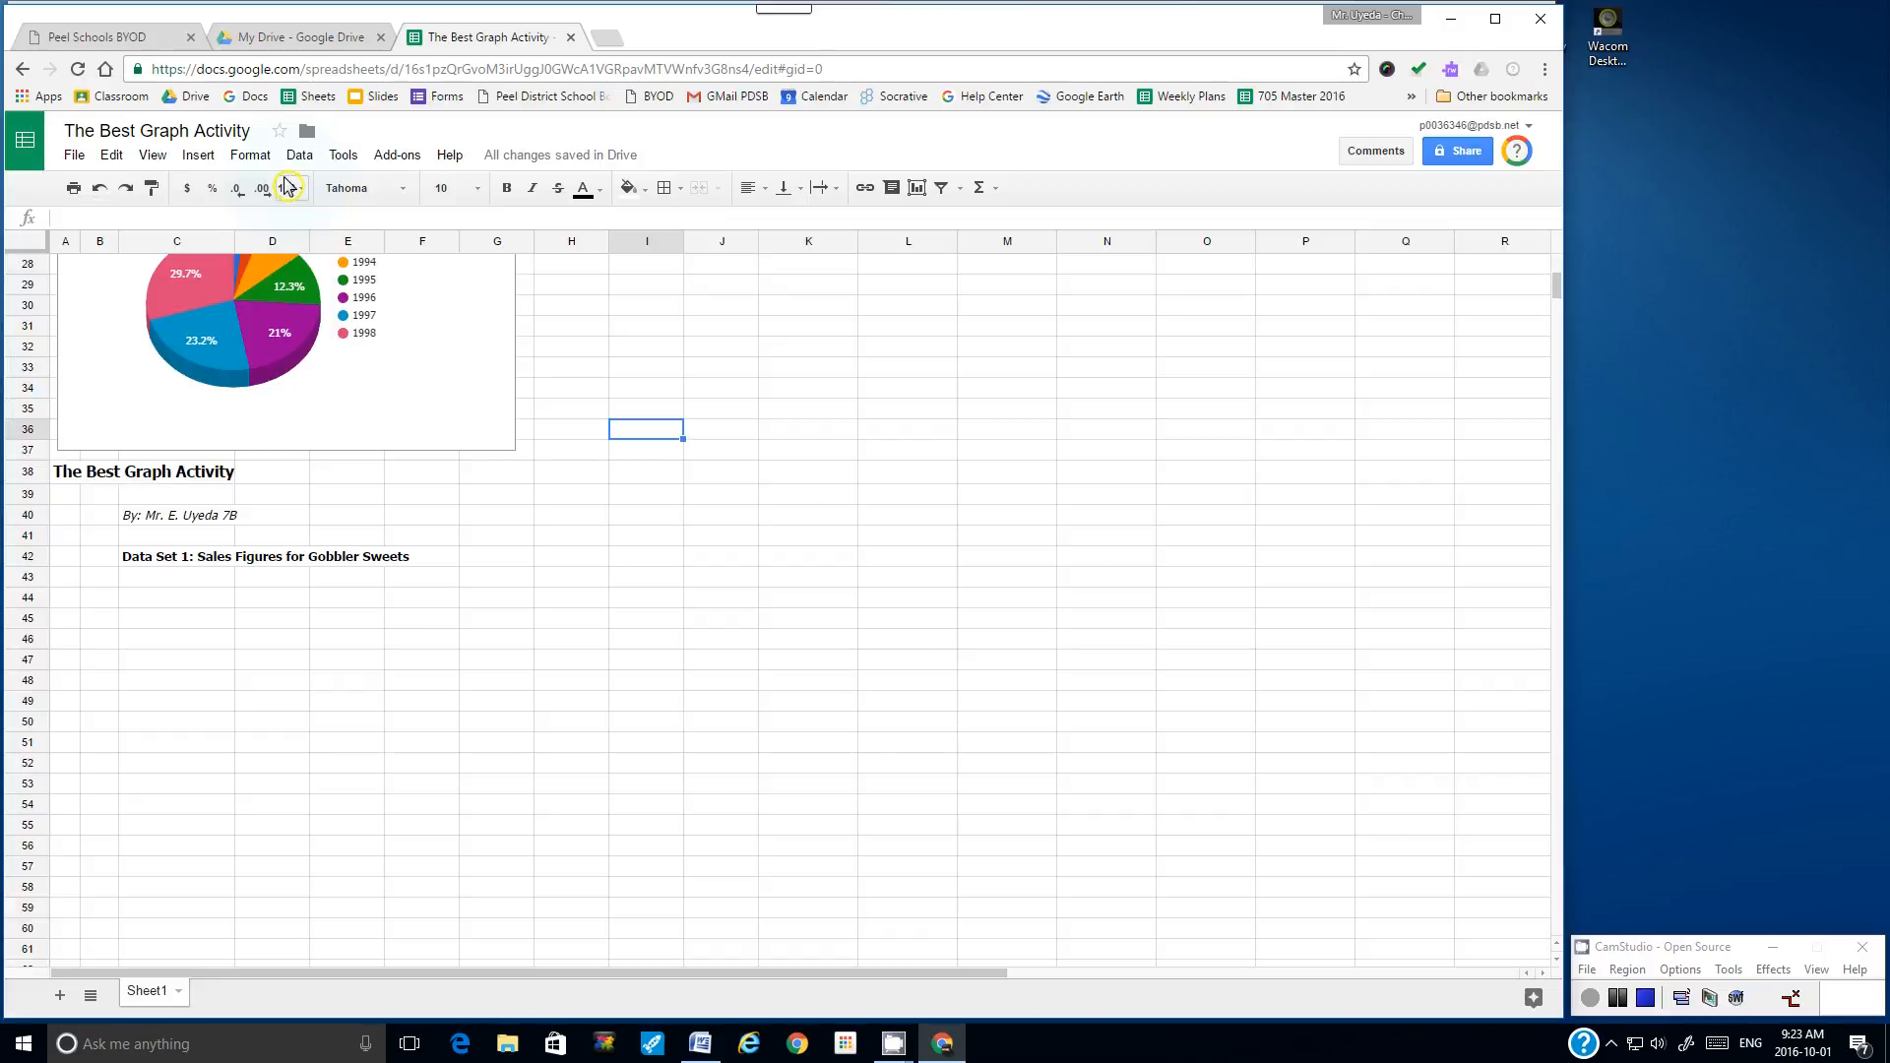
# - Undo the heading block paste at A38 and paste the block starting at cell A39 instead
pyautogui.click(99, 192)
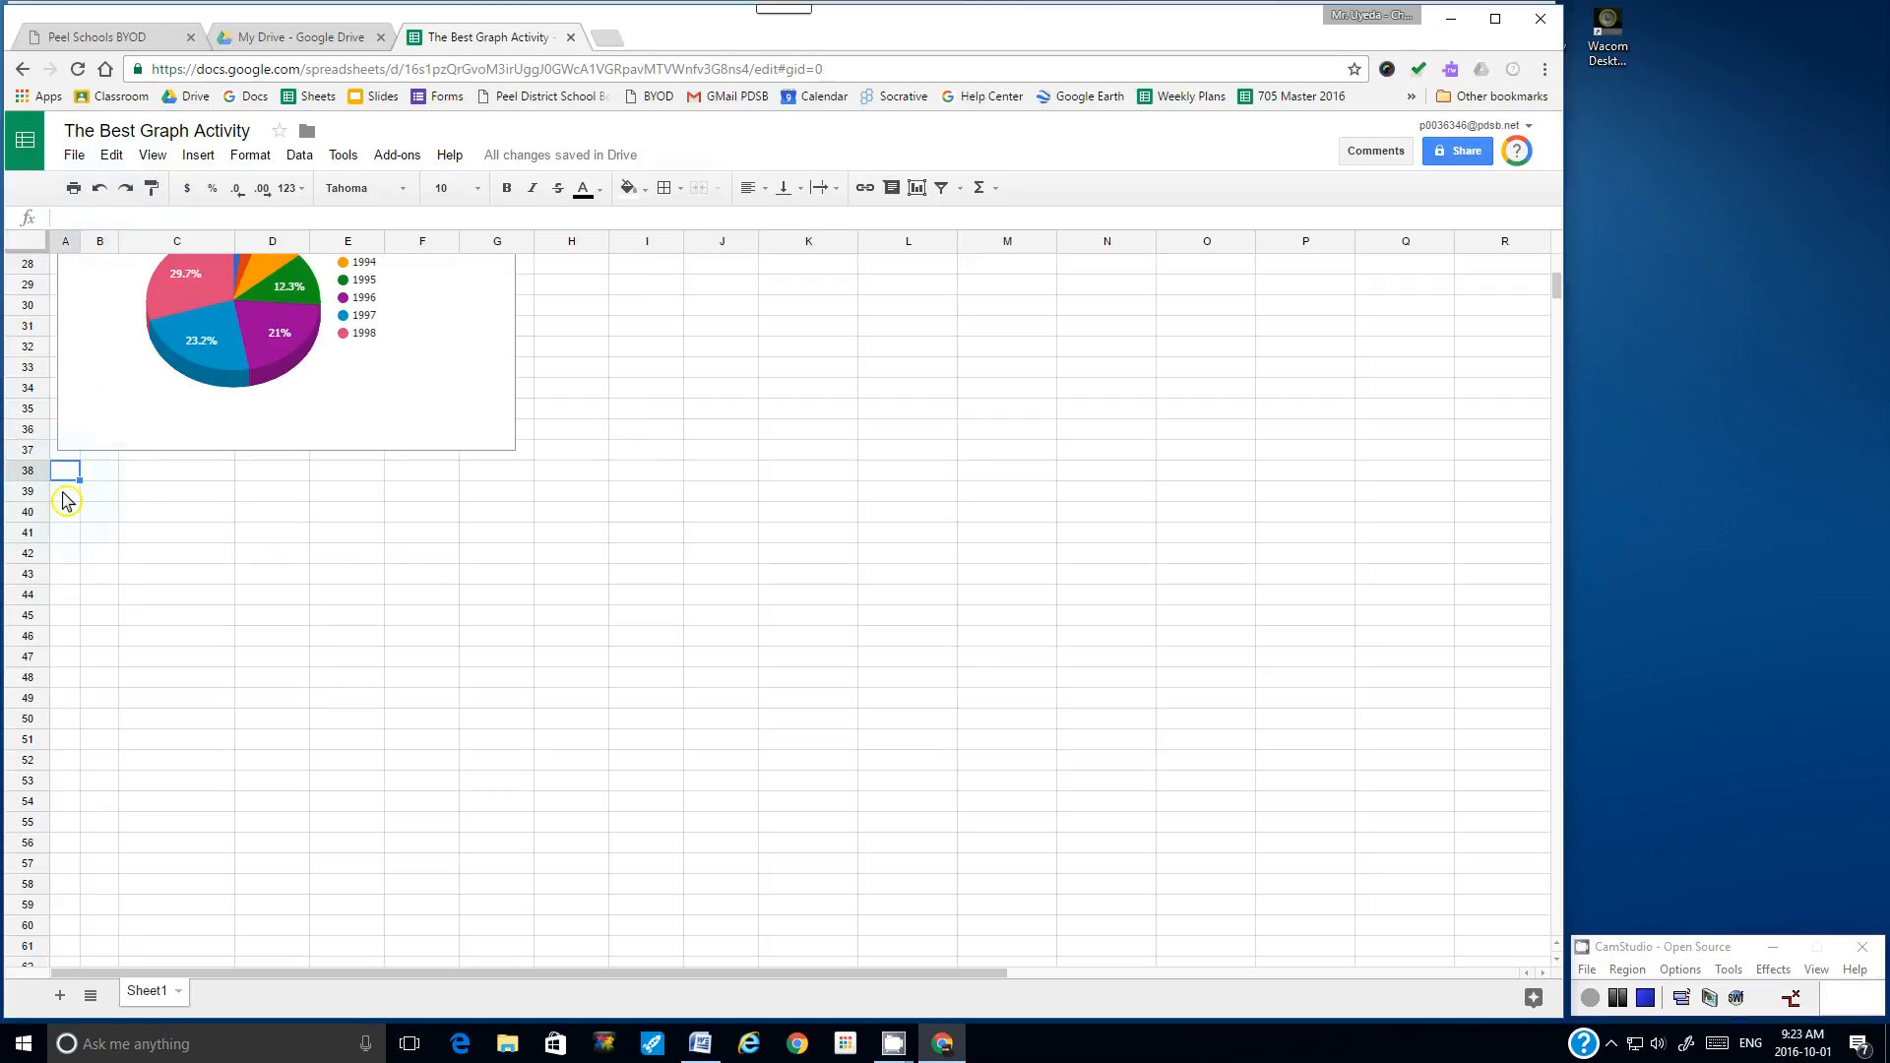
pyautogui.click(67, 493)
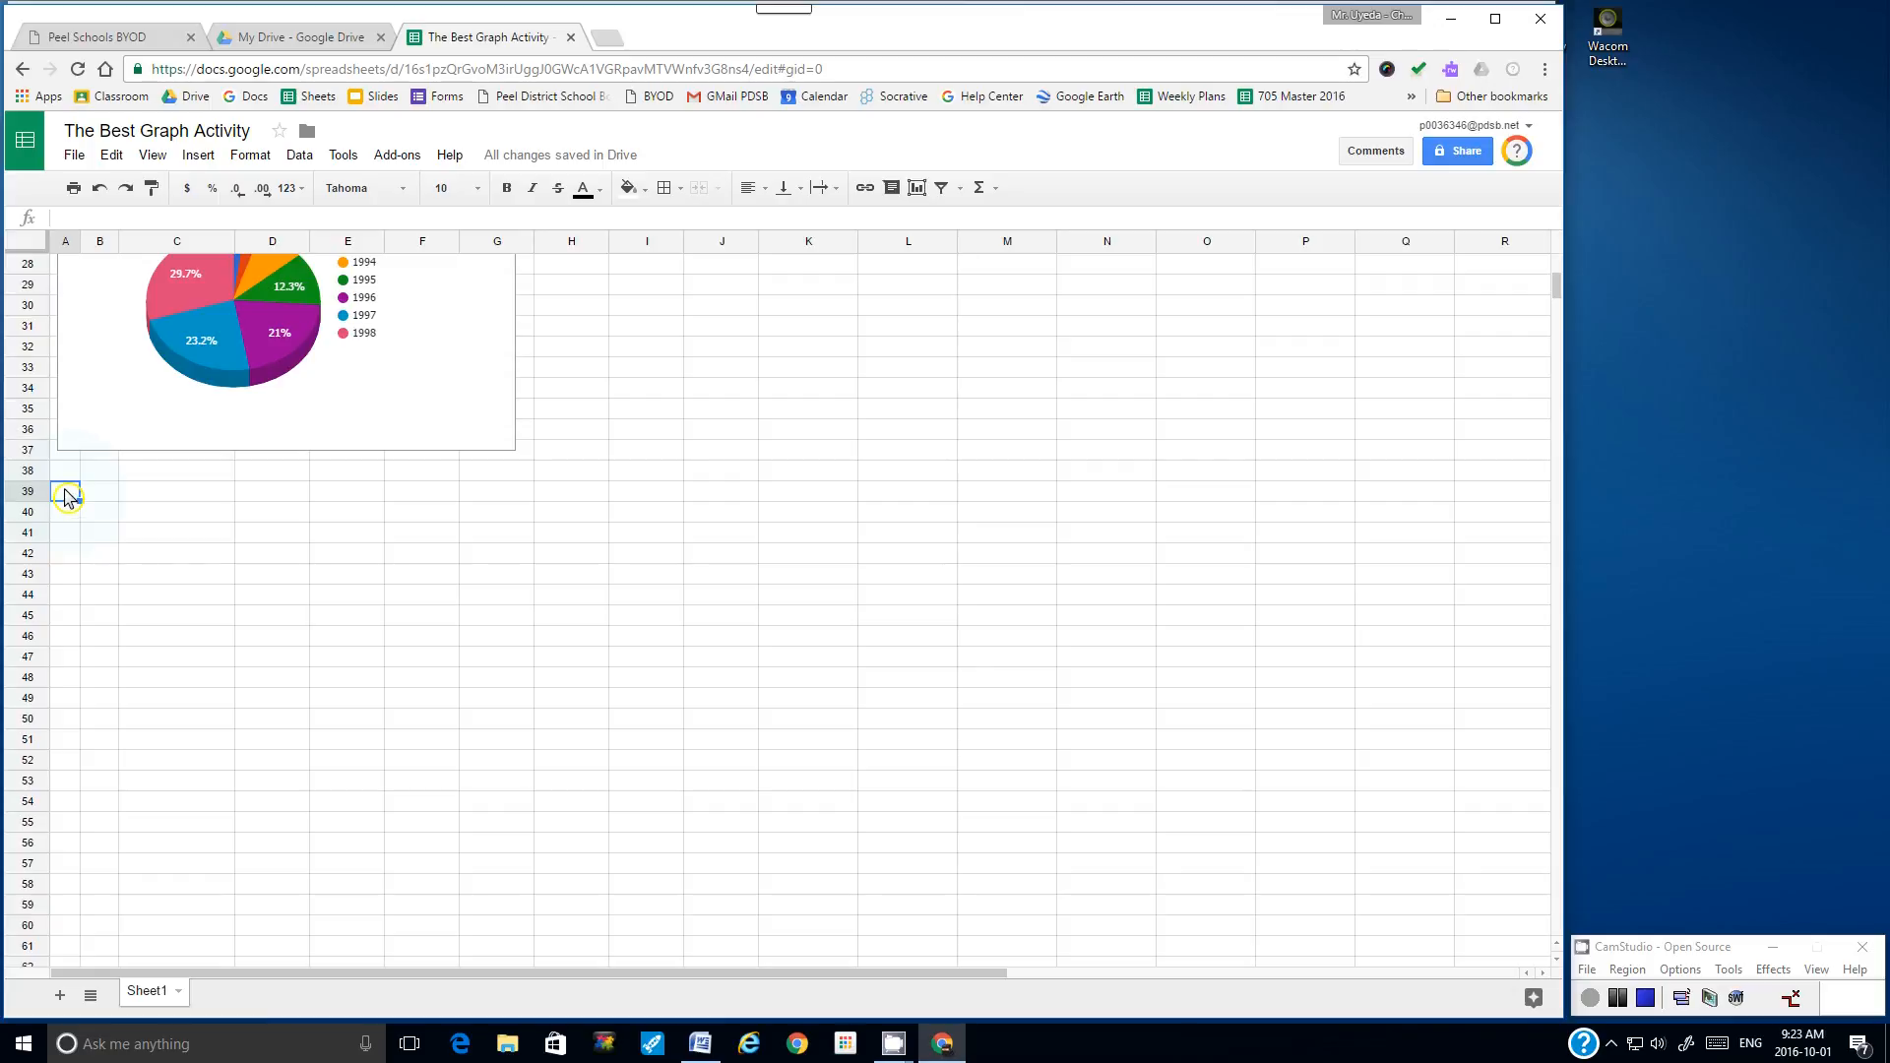
pyautogui.click(112, 154)
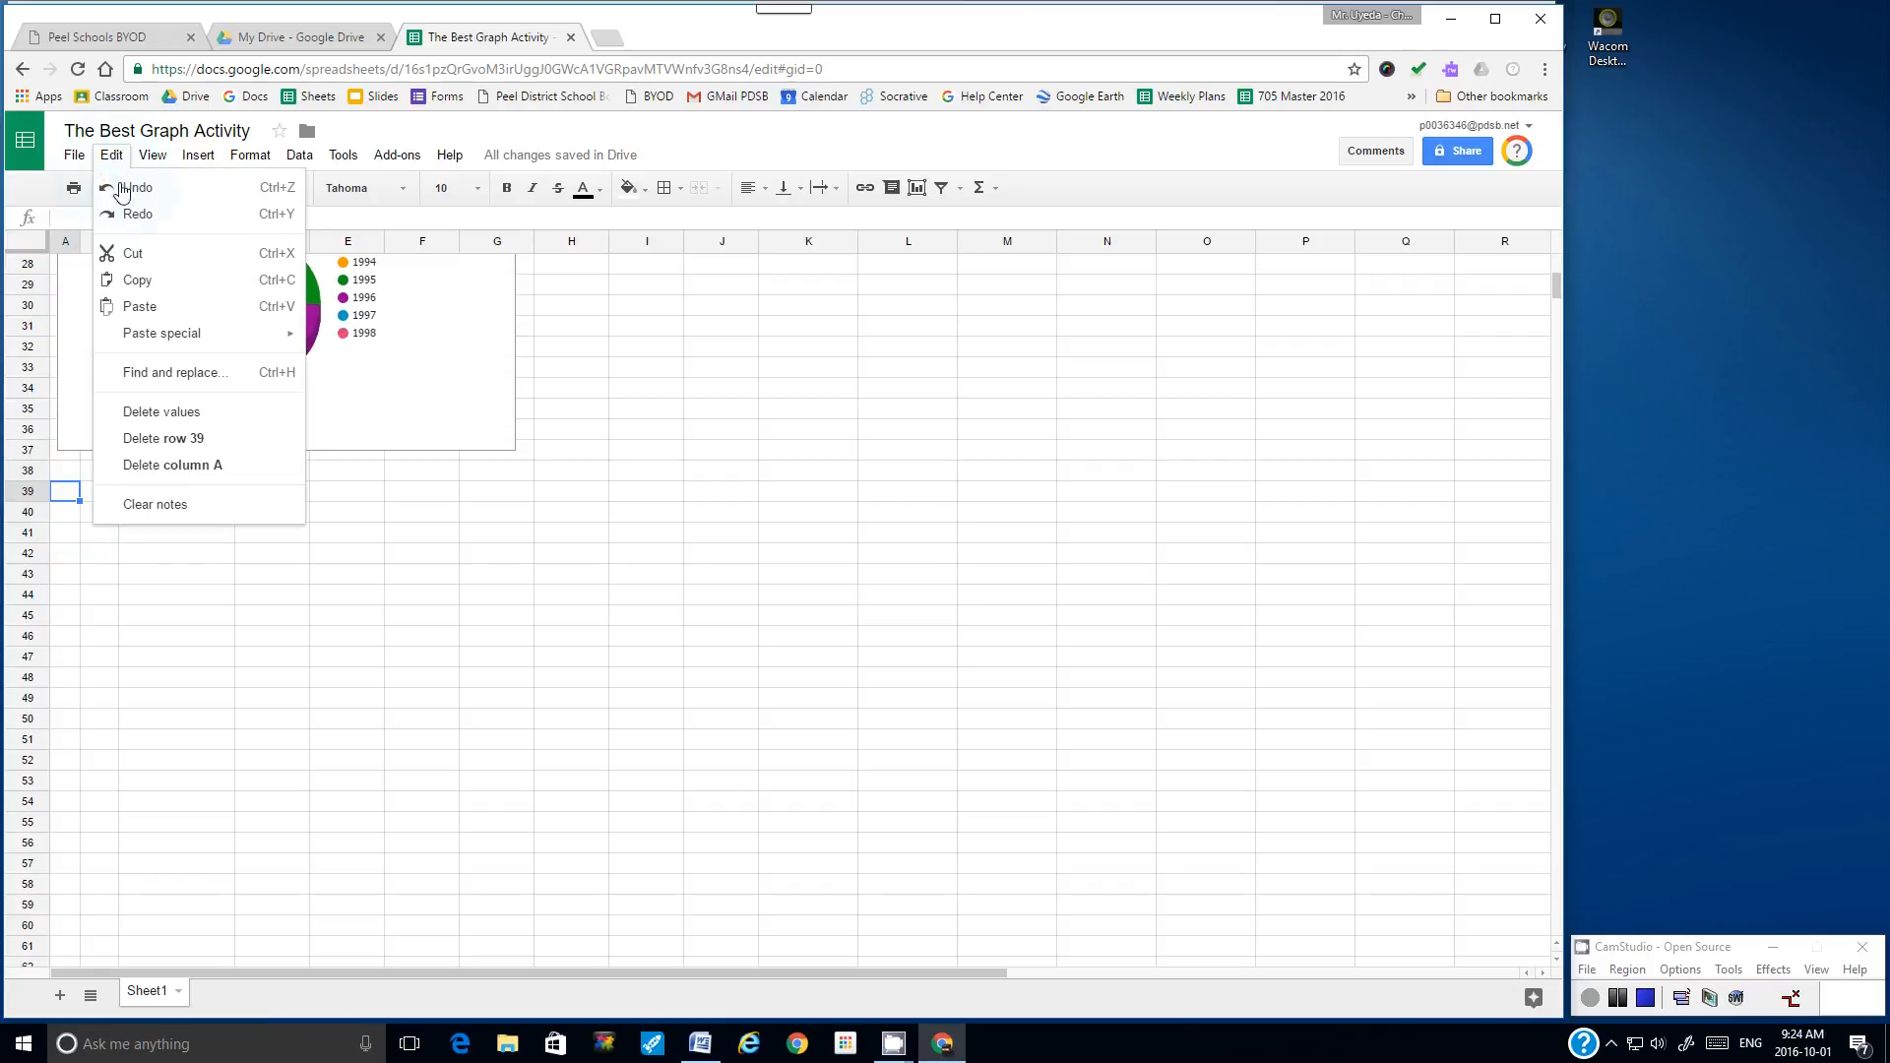
pyautogui.click(133, 304)
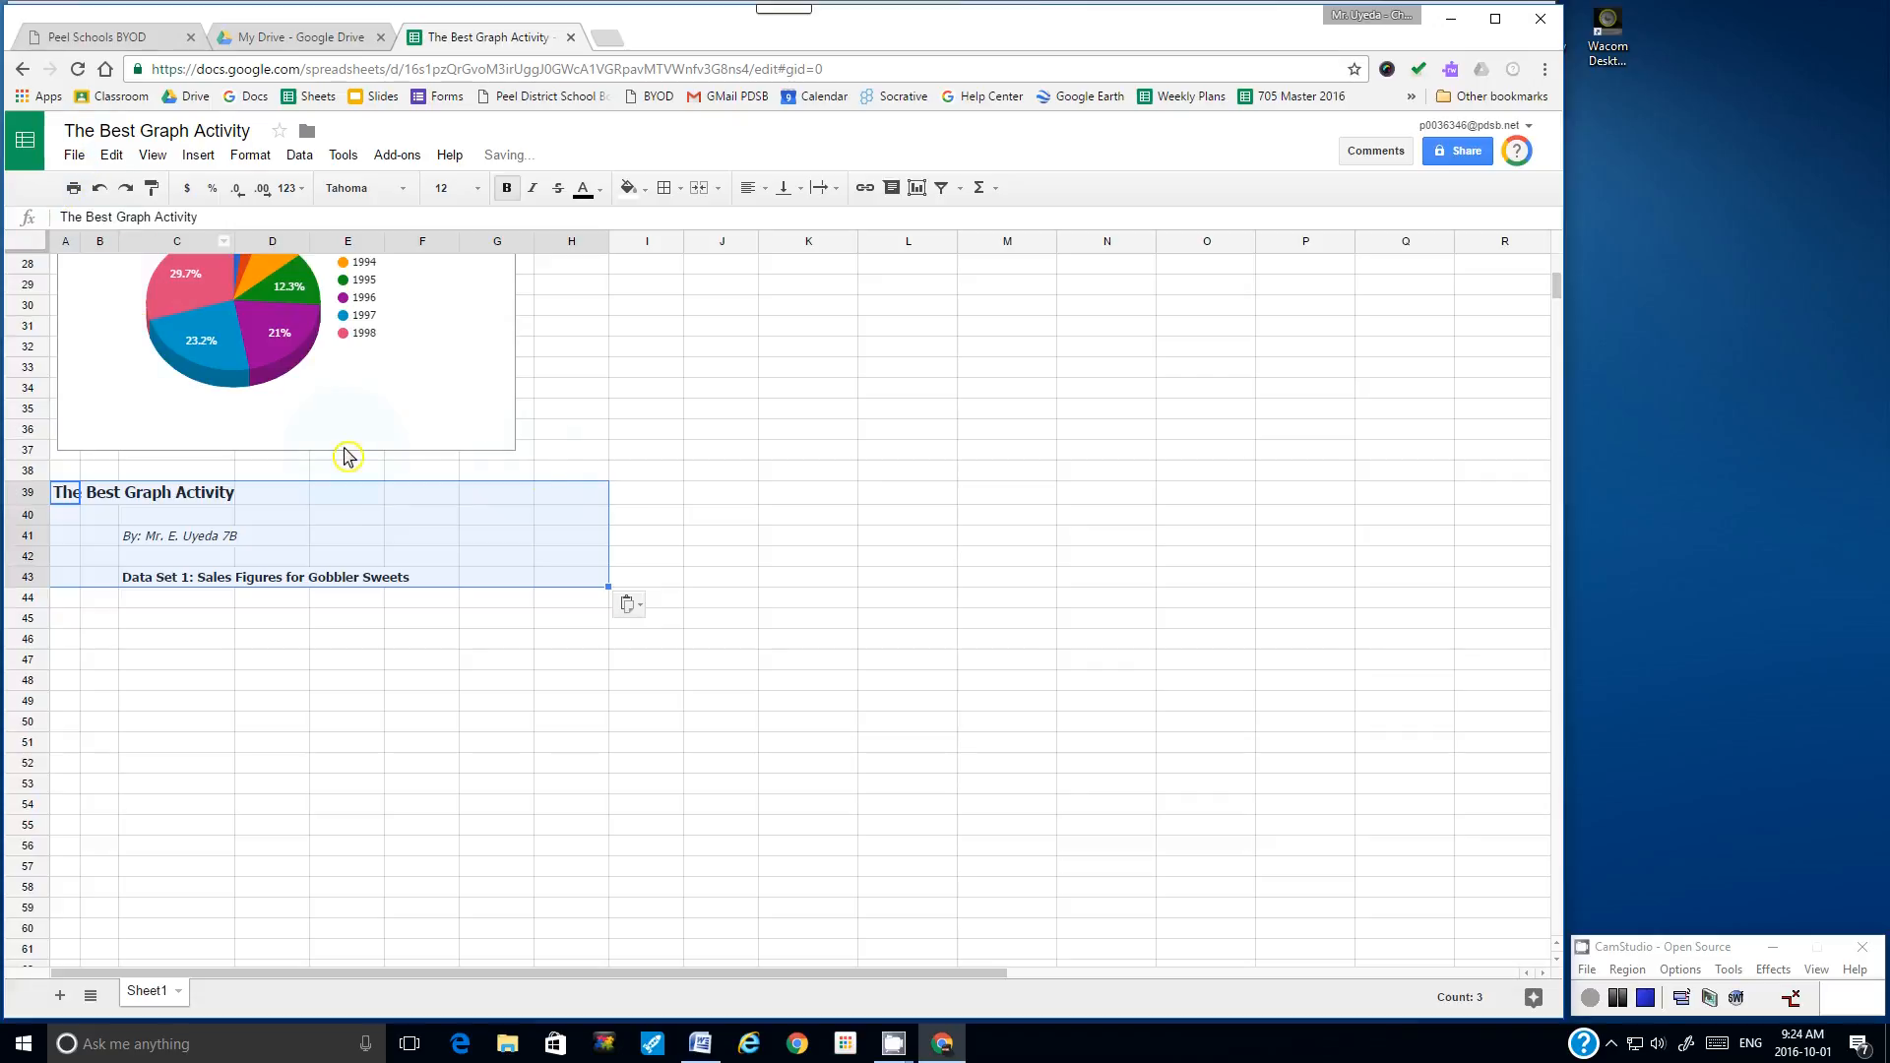
pyautogui.click(675, 513)
# - Preview the printout with the heading block starting at row 39 to check the page break, and cancel without printing
pyautogui.click(74, 155)
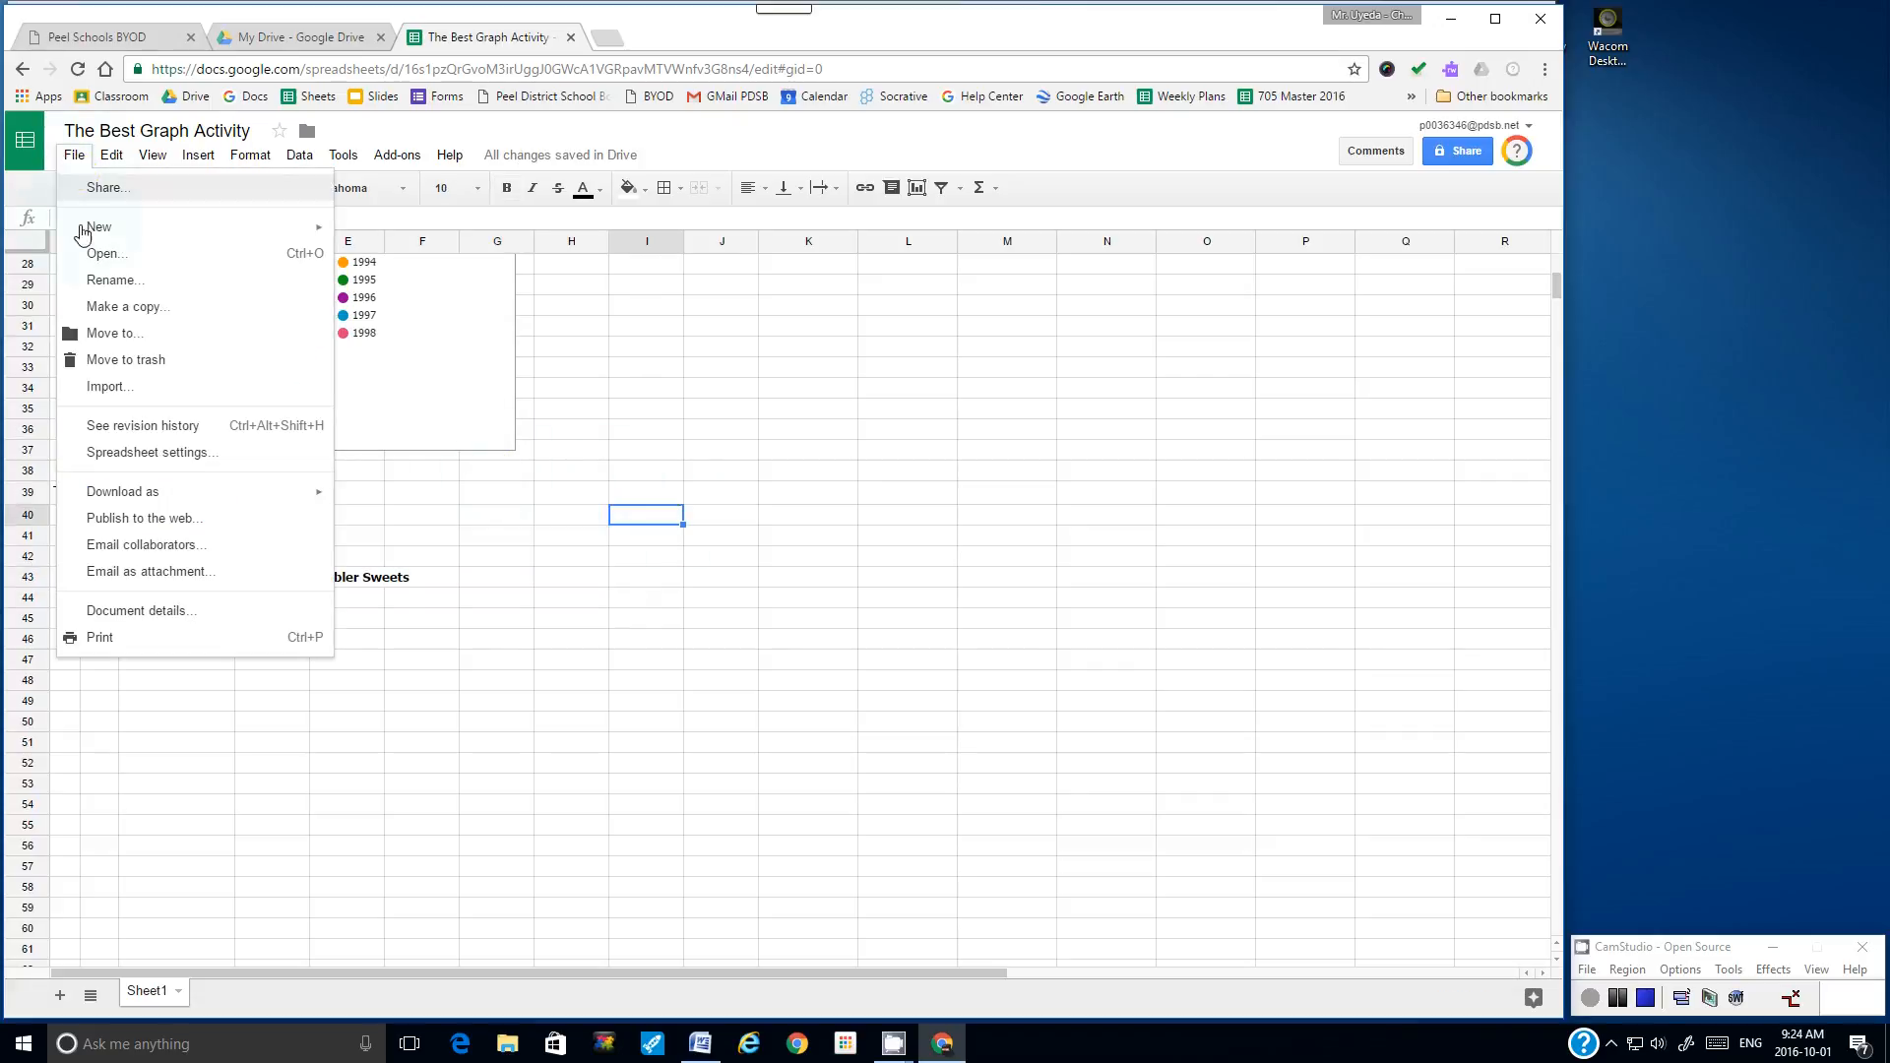
pyautogui.click(139, 638)
pyautogui.click(557, 795)
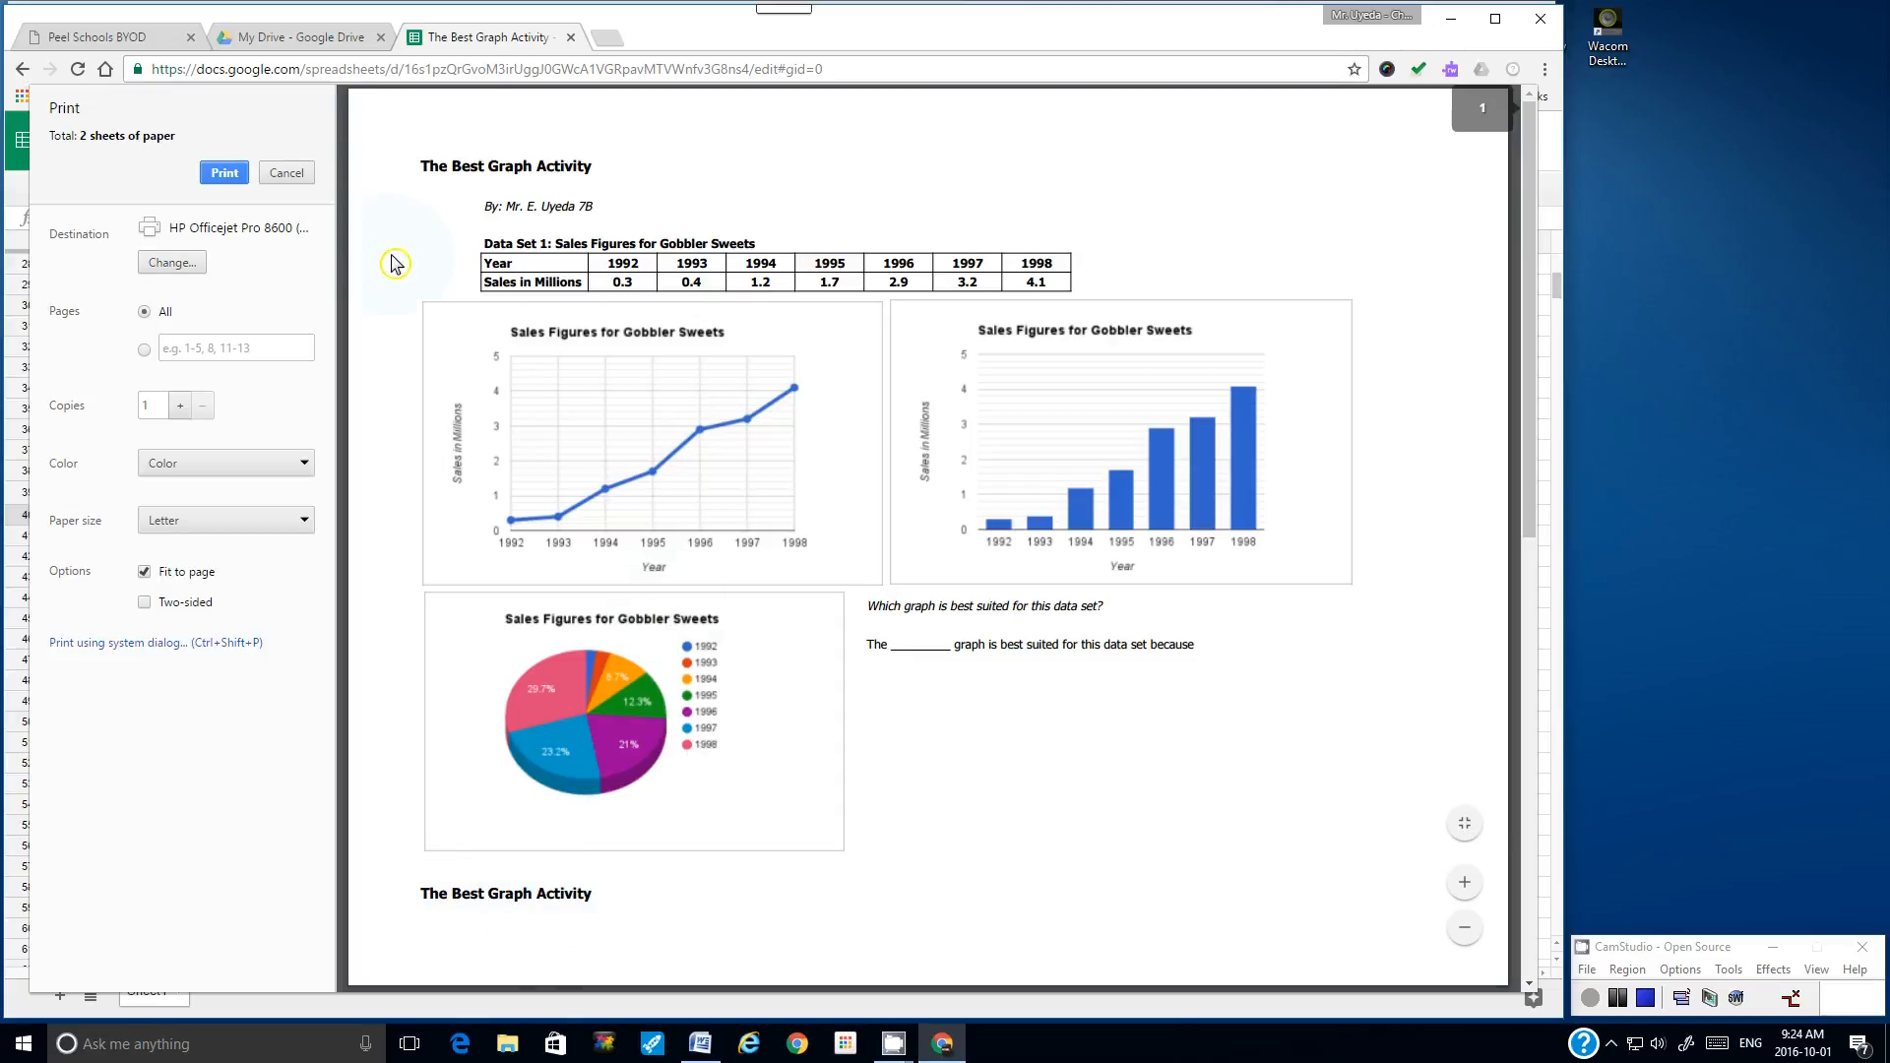
pyautogui.click(288, 174)
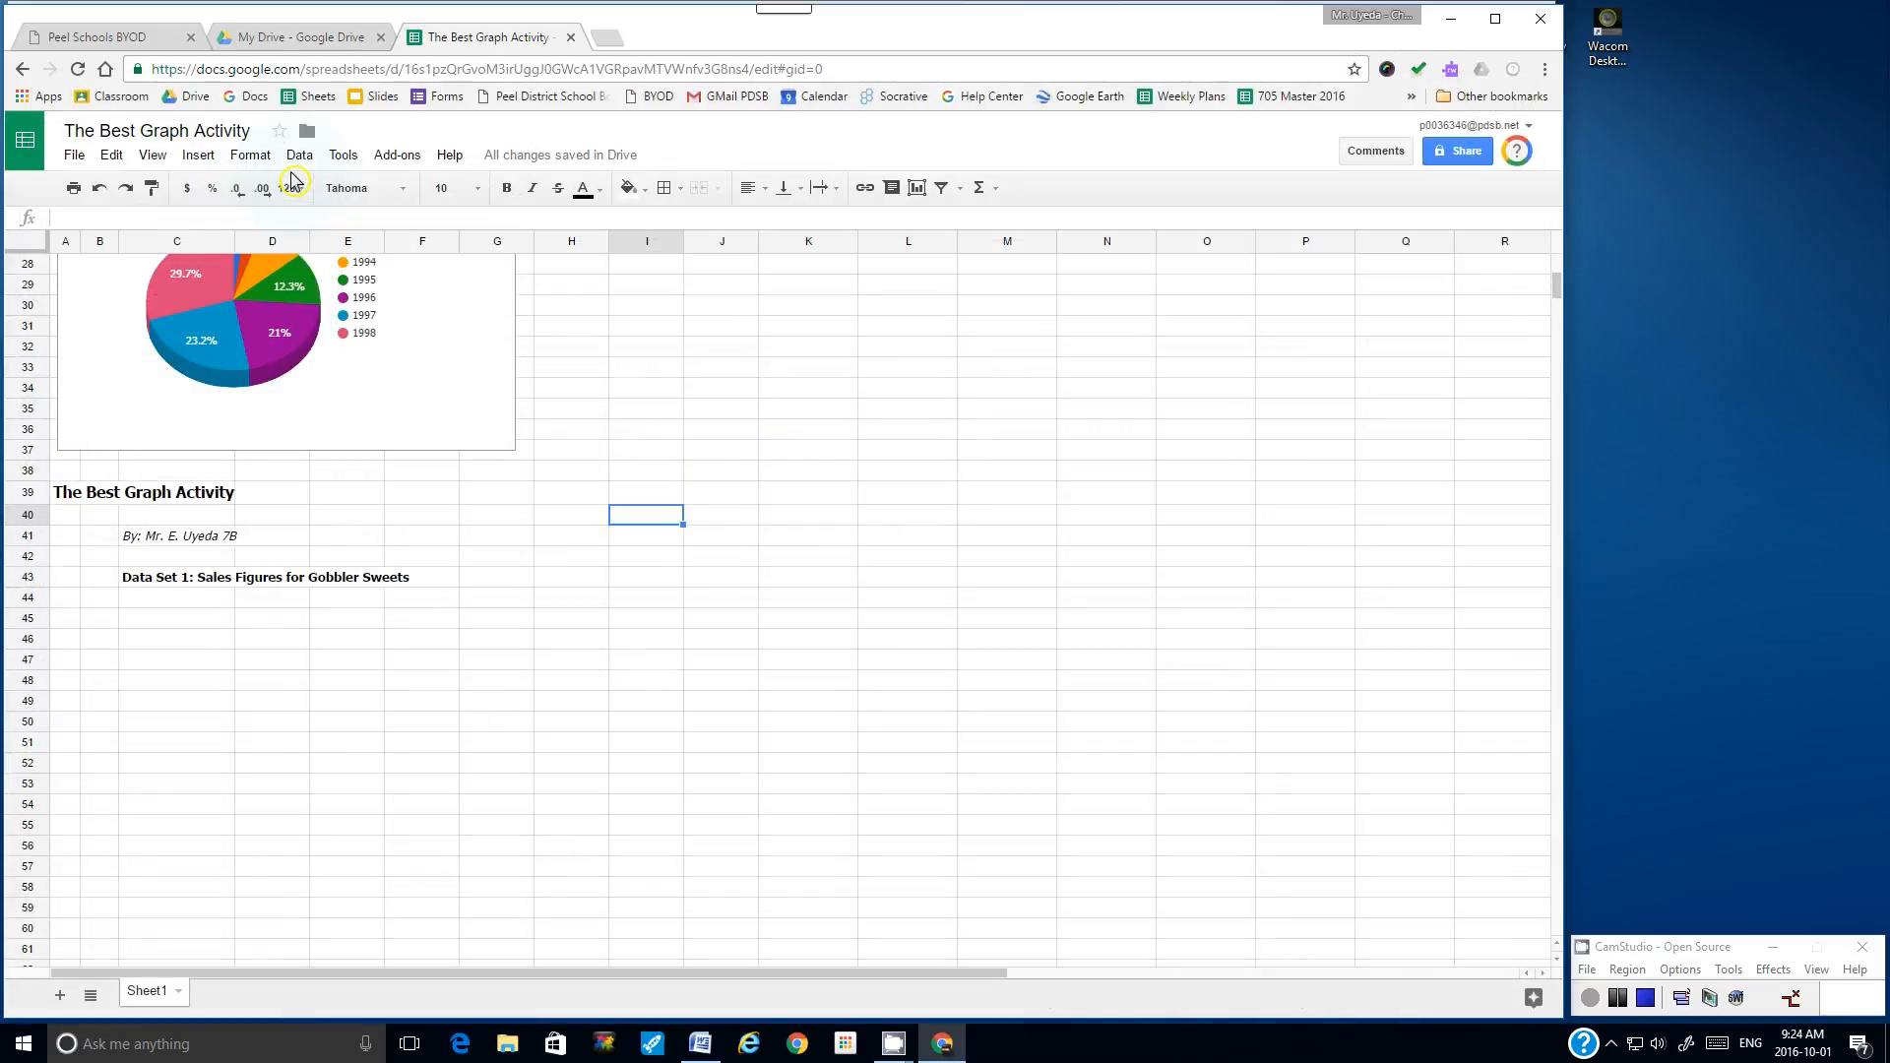
# - Undo the heading block paste at A39 and paste the block starting at cell A40 instead
pyautogui.click(100, 188)
pyautogui.click(68, 514)
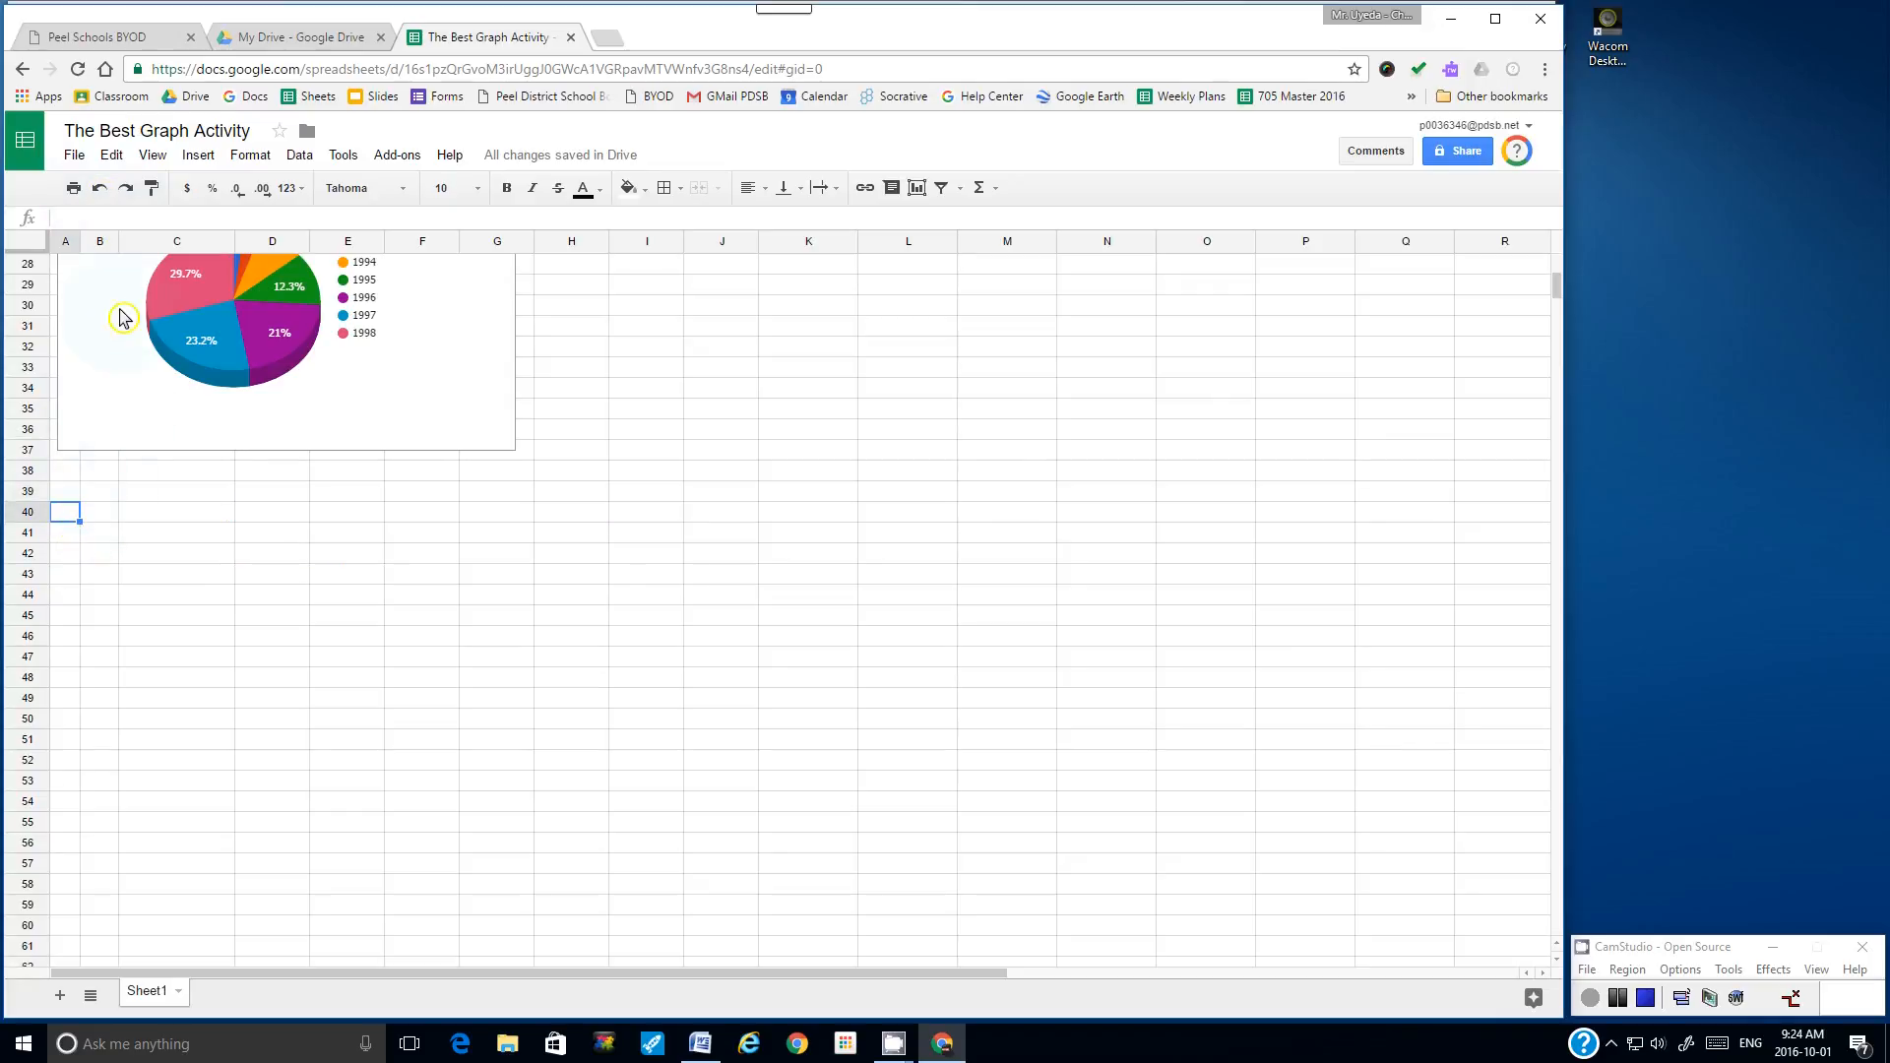
pyautogui.click(111, 155)
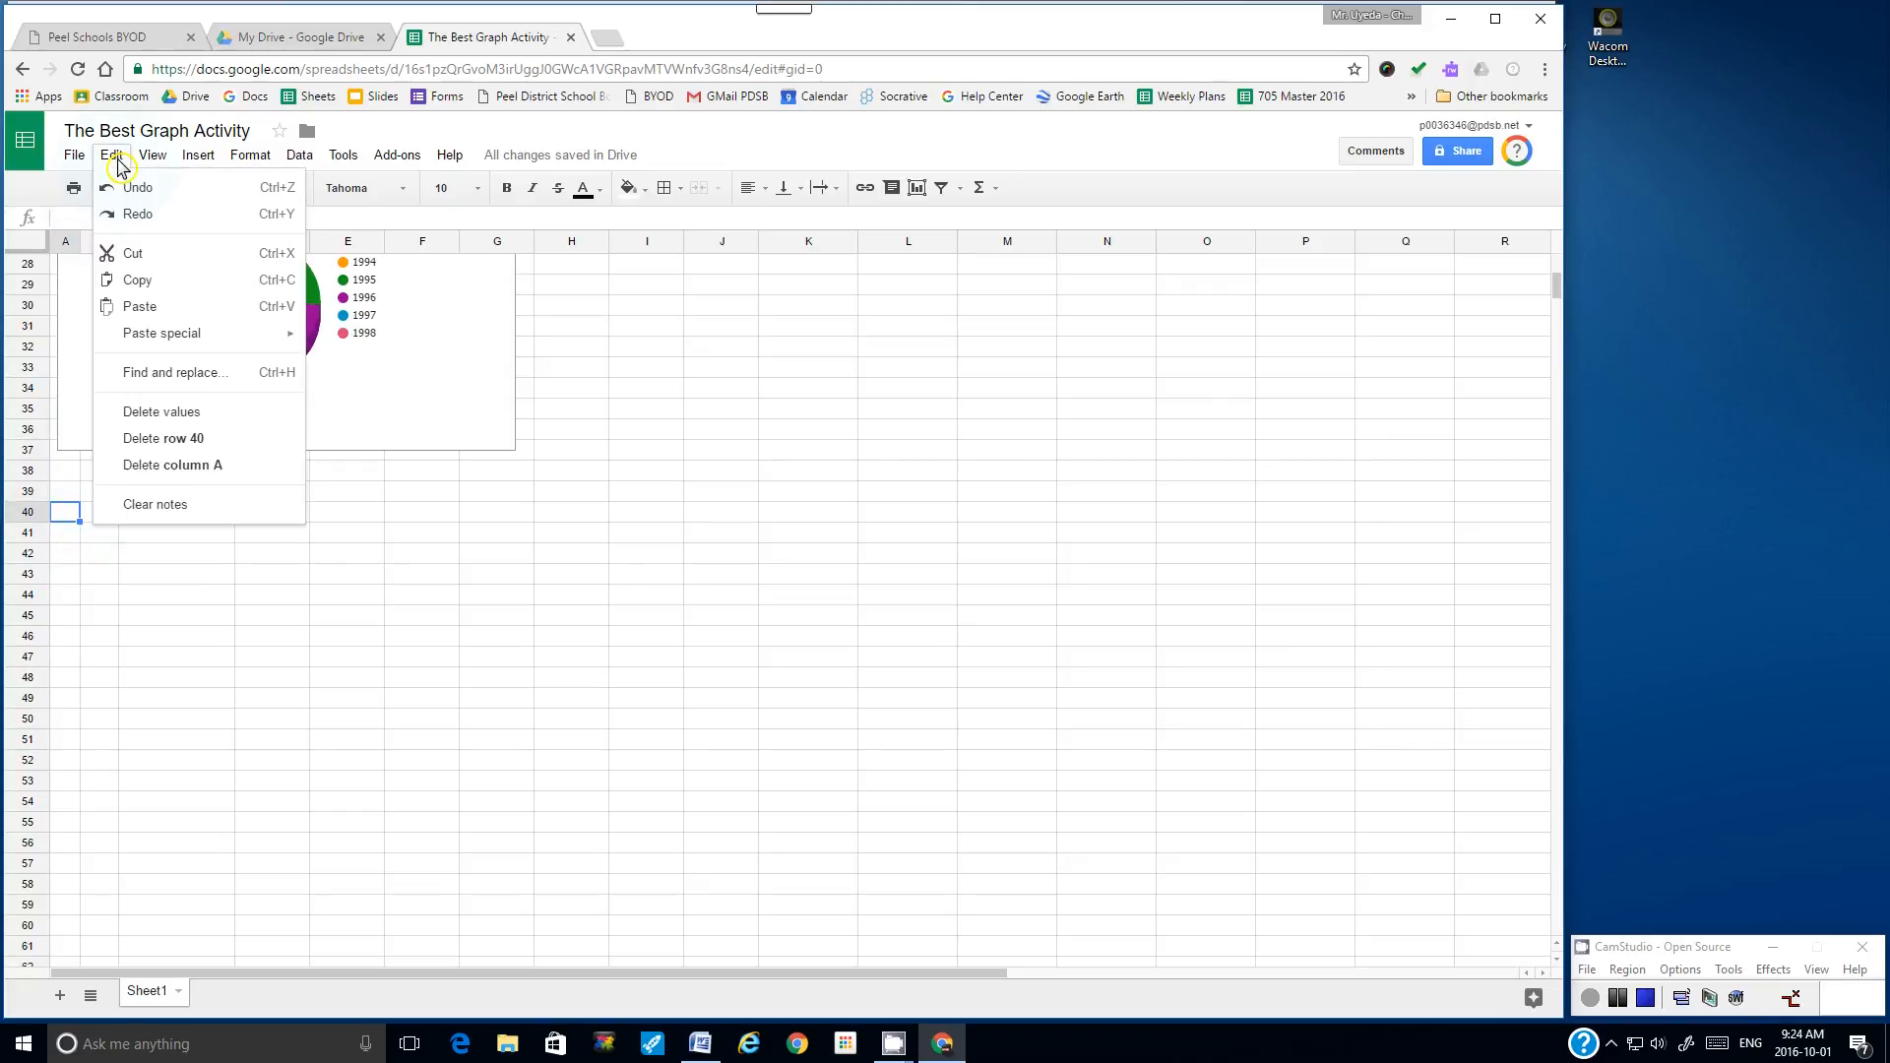
pyautogui.click(138, 306)
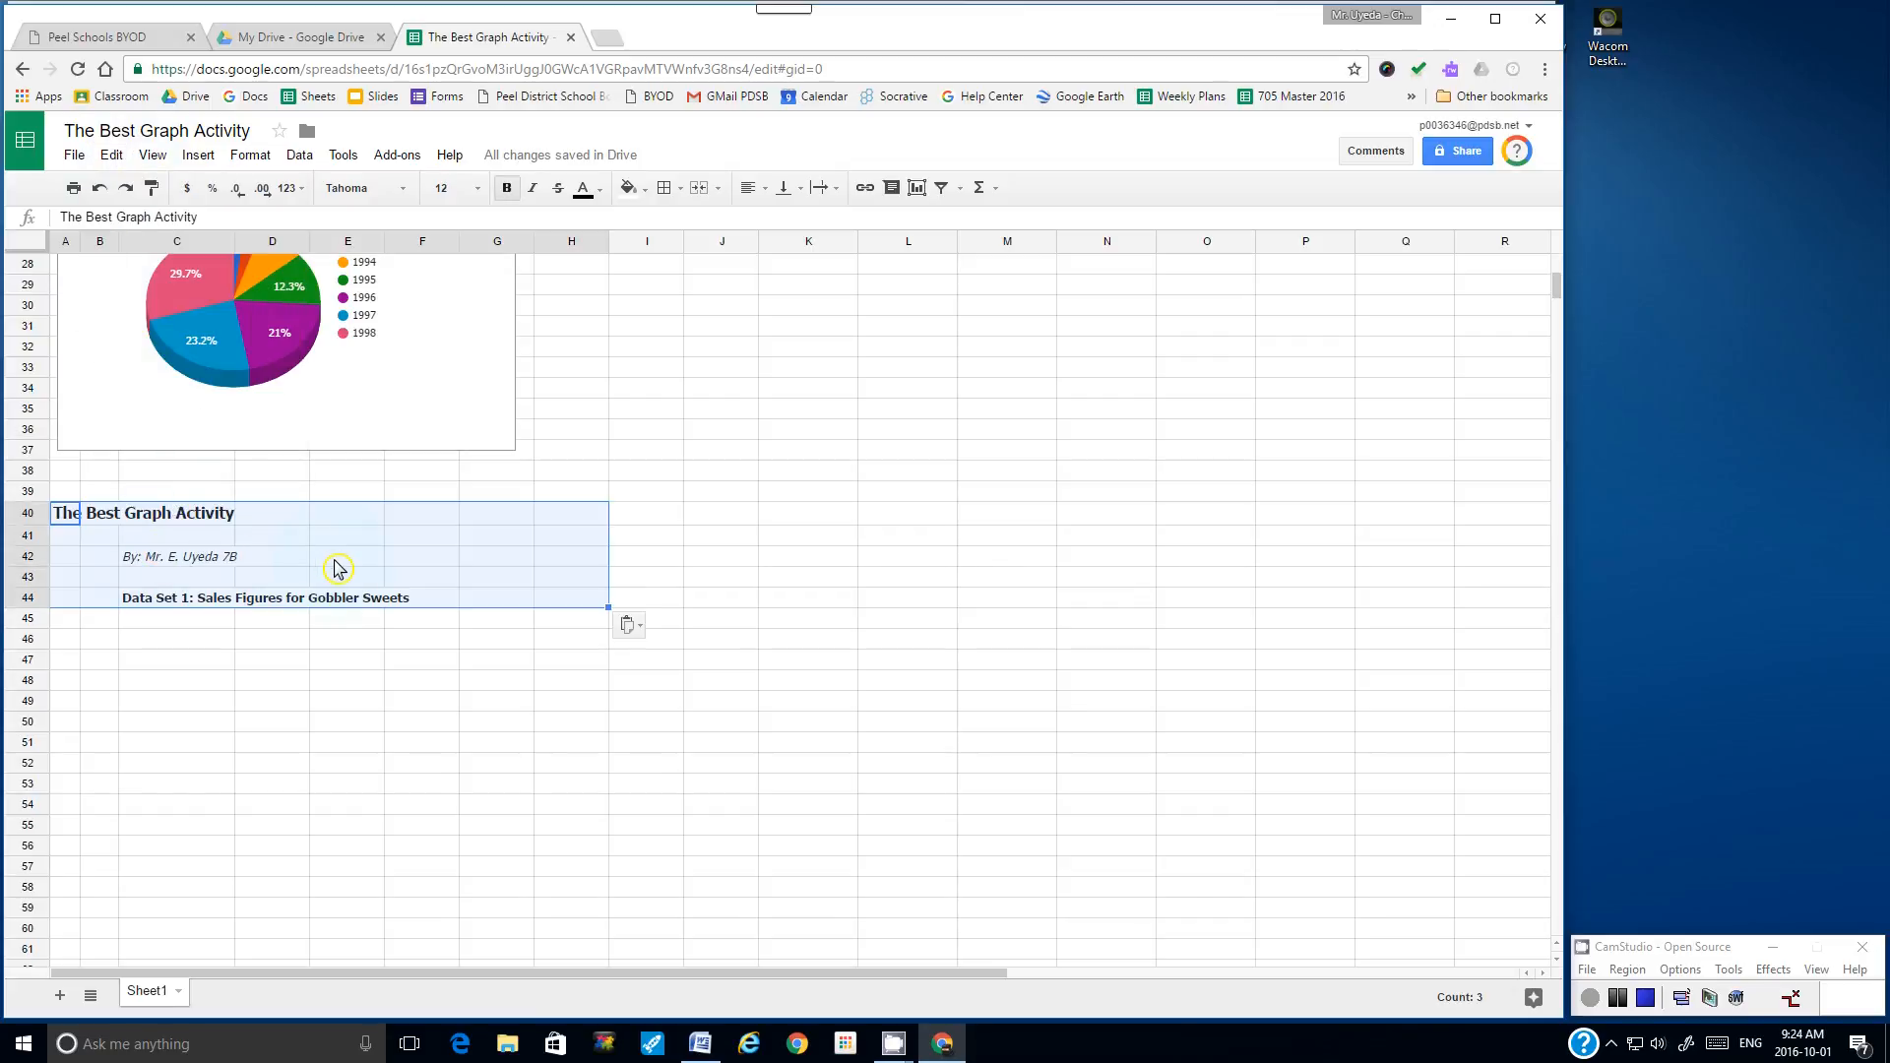
pyautogui.click(630, 557)
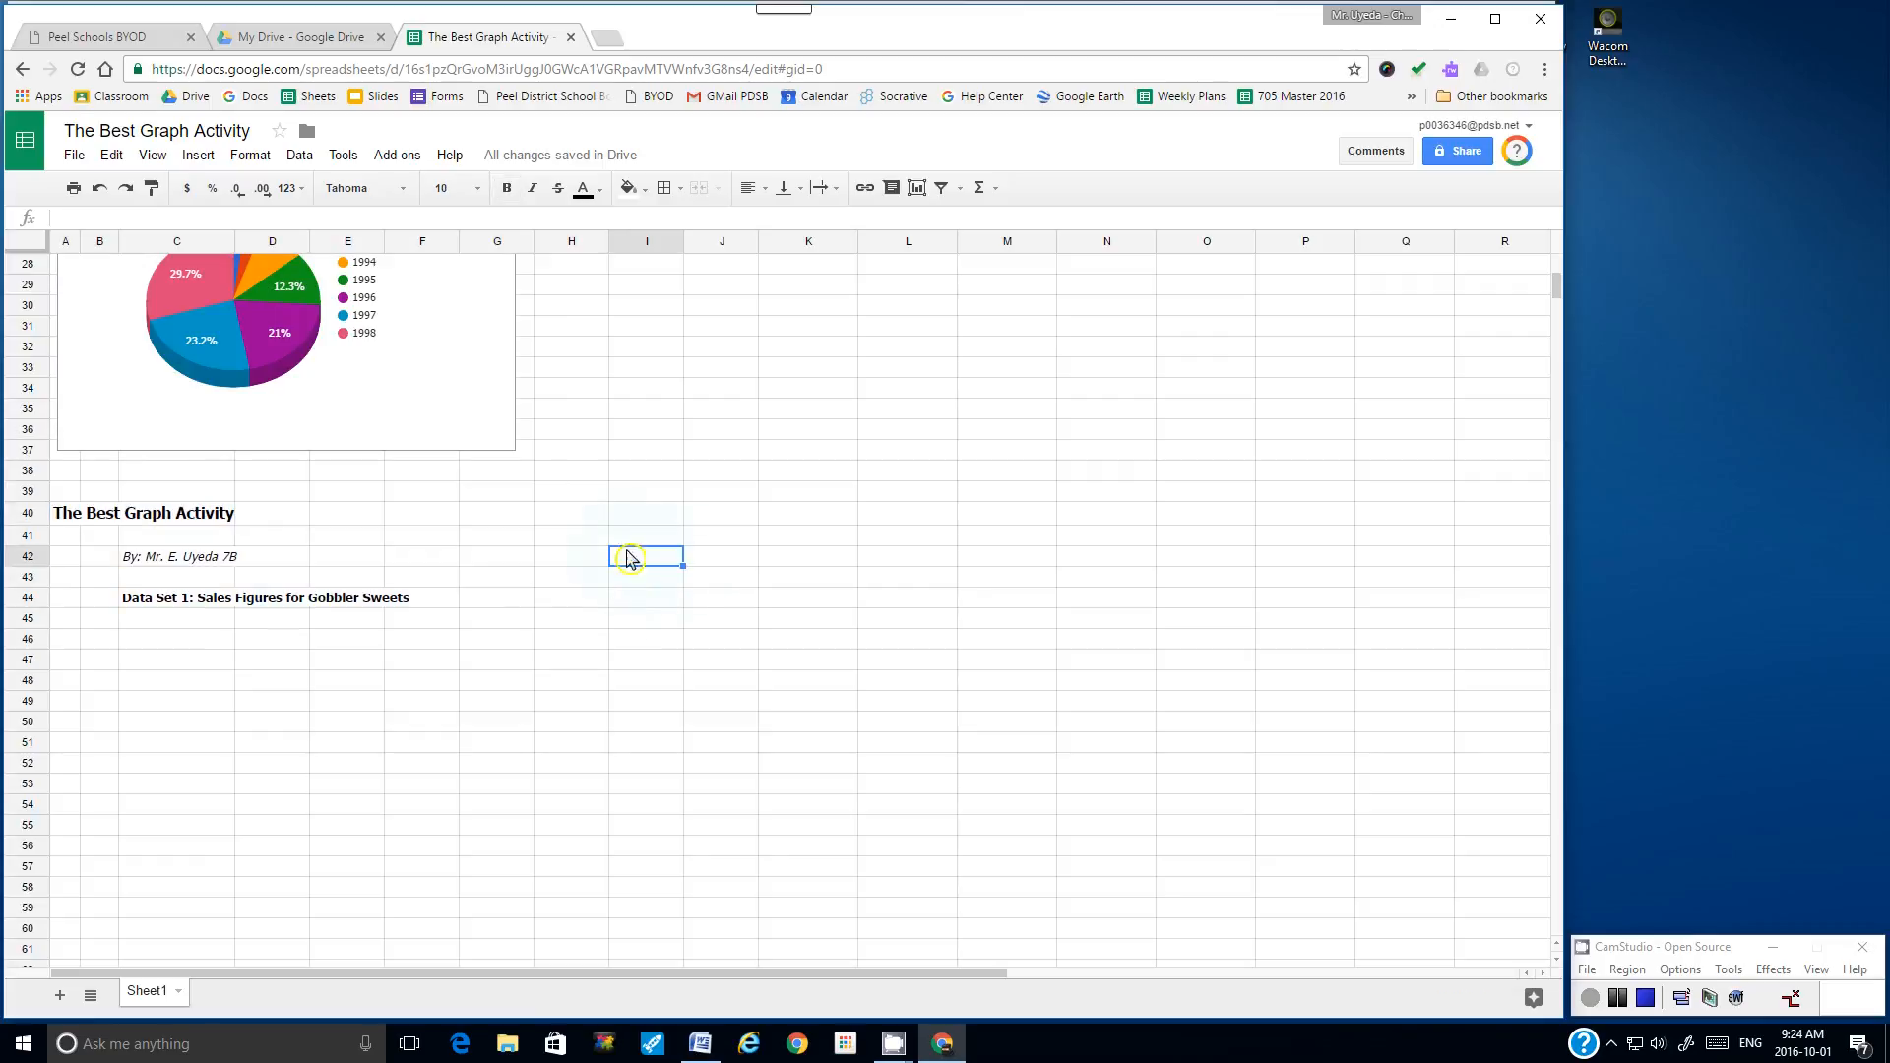
# - Preview both printed pages with the heading block starting at row 40 to check the page break, and cancel without printing
pyautogui.click(74, 157)
pyautogui.click(110, 638)
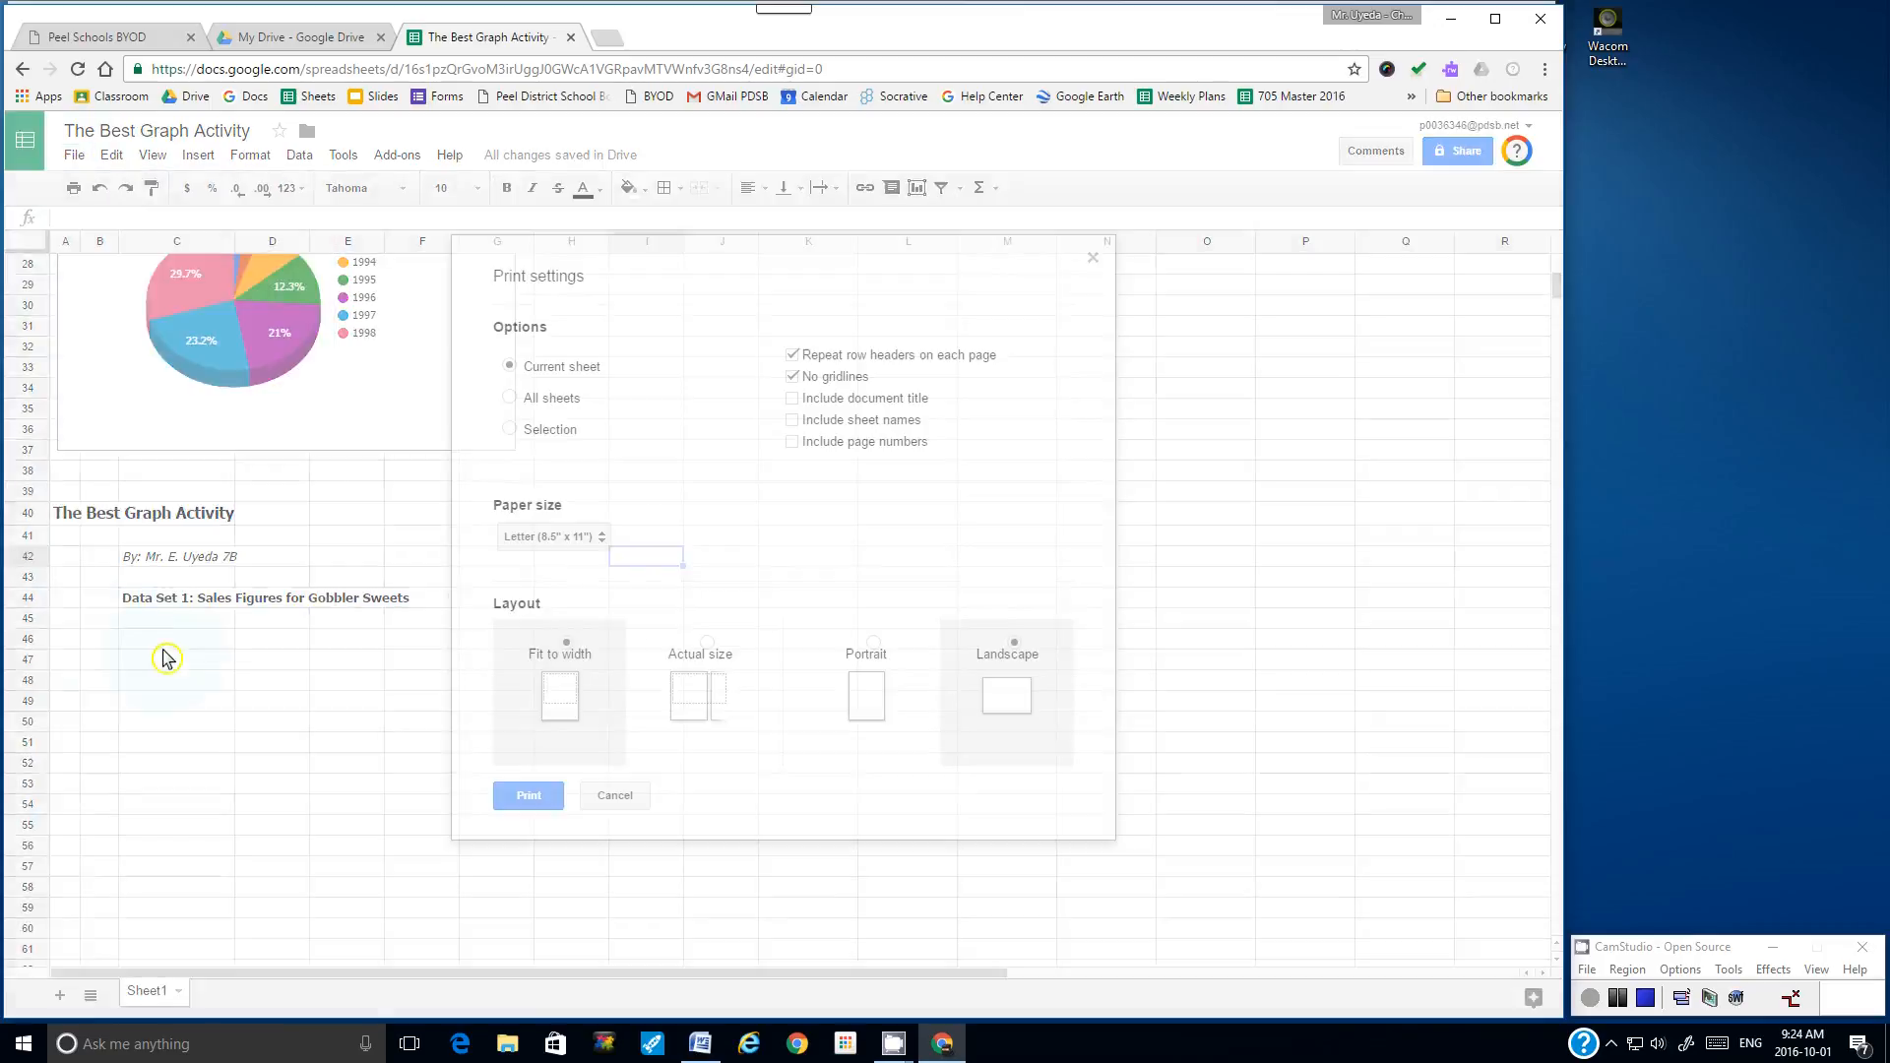
pyautogui.click(526, 795)
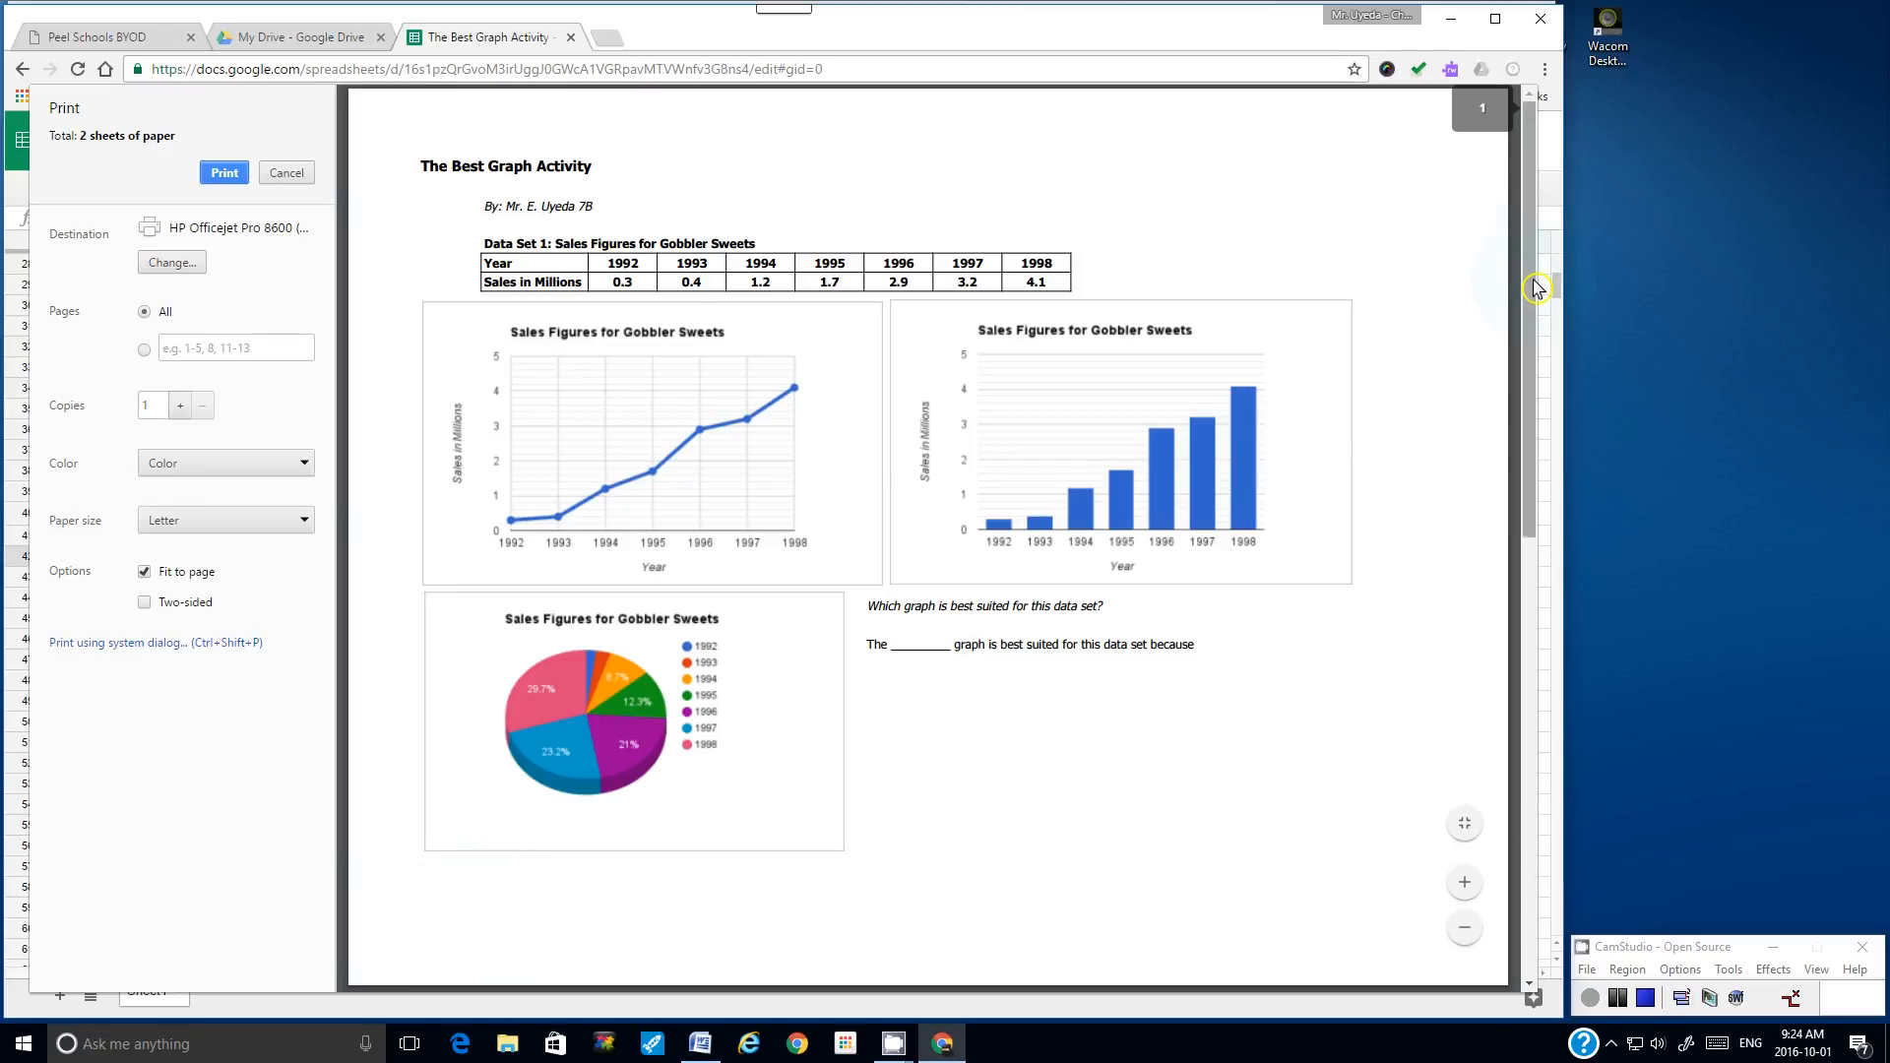
pyautogui.moveTo(1533, 292); pyautogui.dragTo(1531, 401)
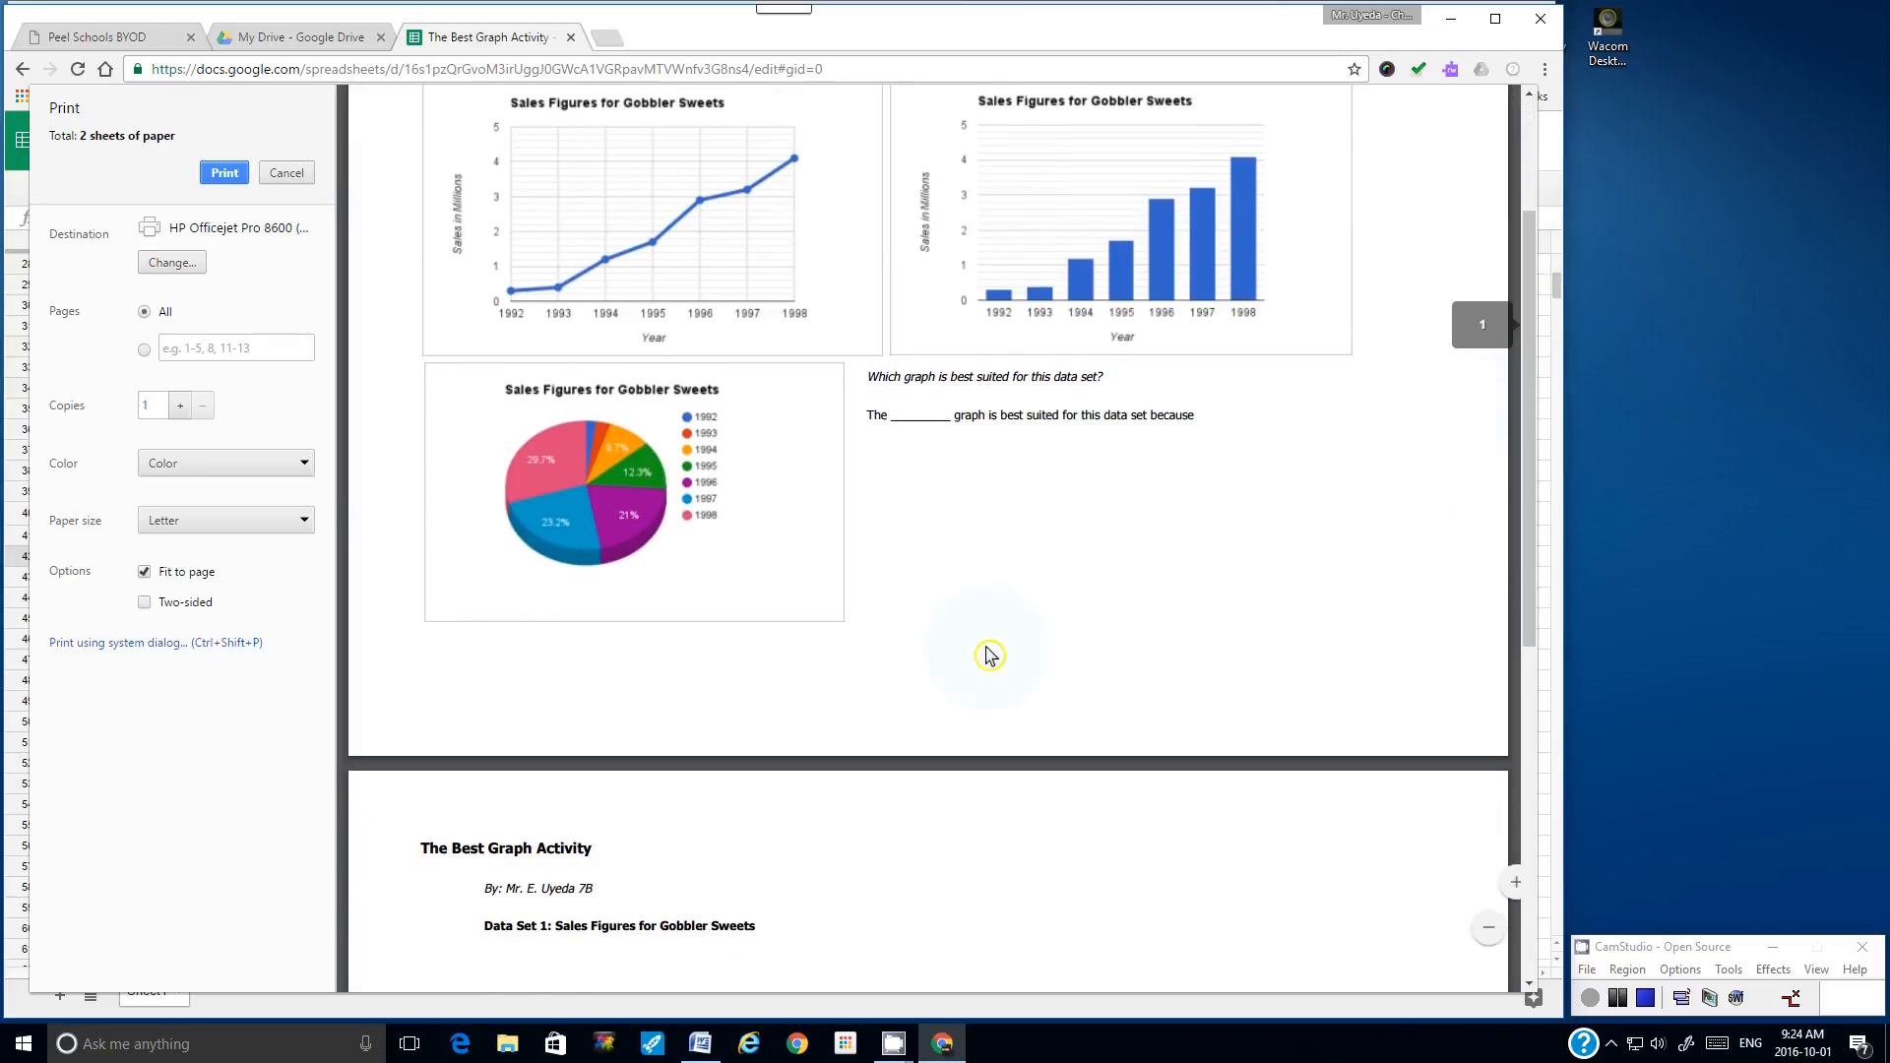
pyautogui.click(291, 173)
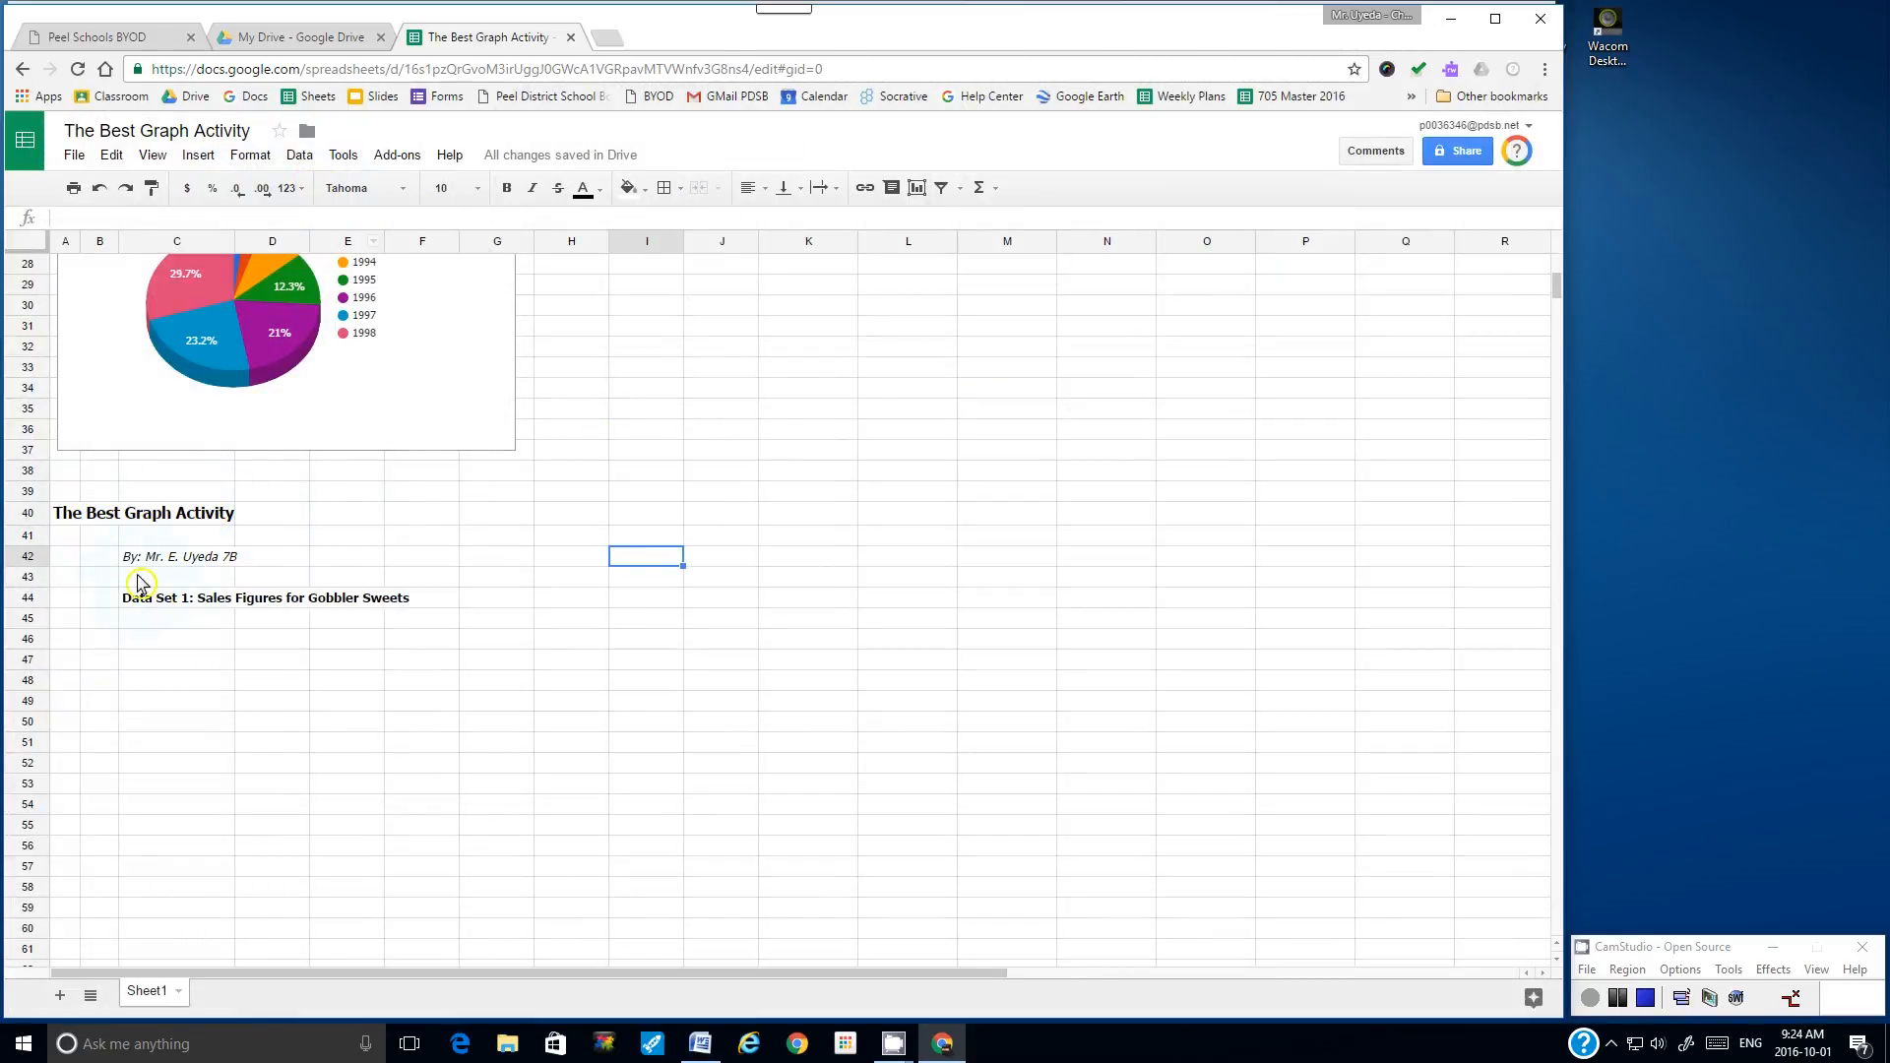
# - Change the copied data set heading in C44 to "Data Set 2: Different Ways Students of Class 7D get to school"
pyautogui.click(175, 603)
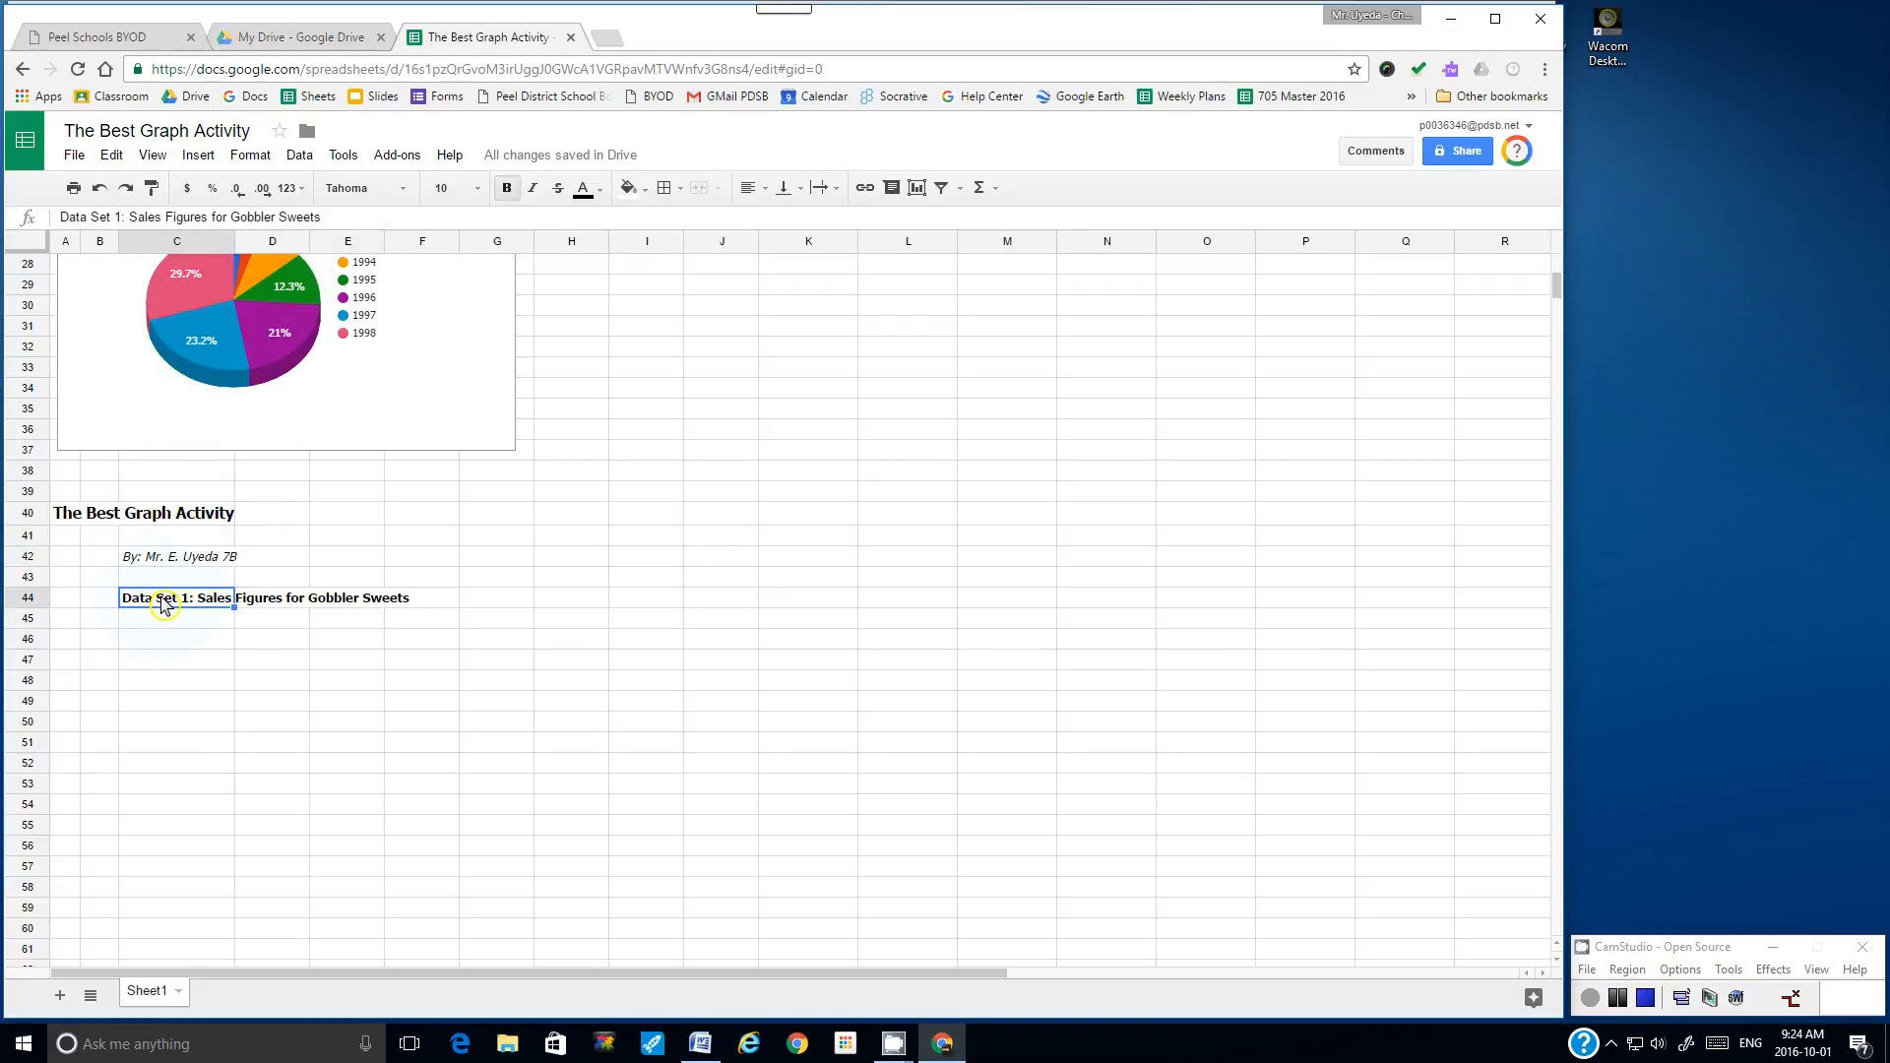
pyautogui.moveTo(321, 216); pyautogui.dragTo(298, 218)
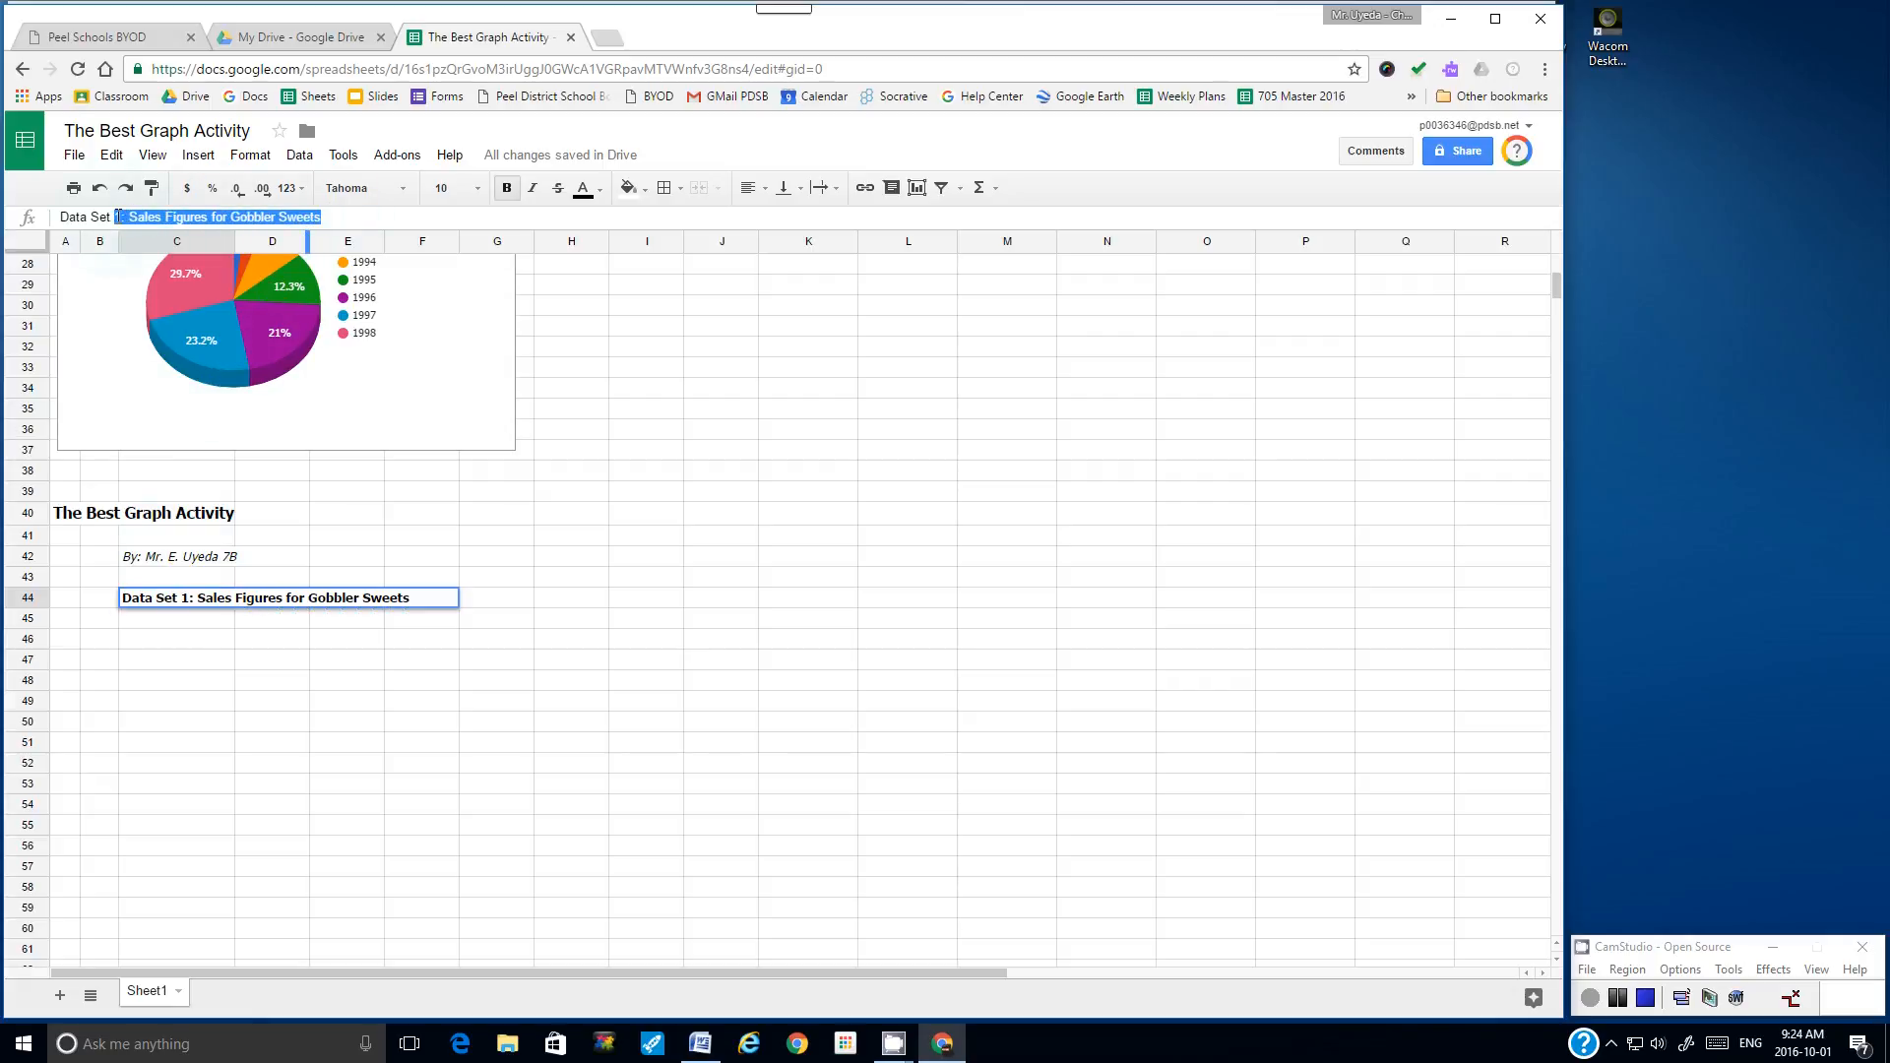
pyautogui.write('2: Different Ways')
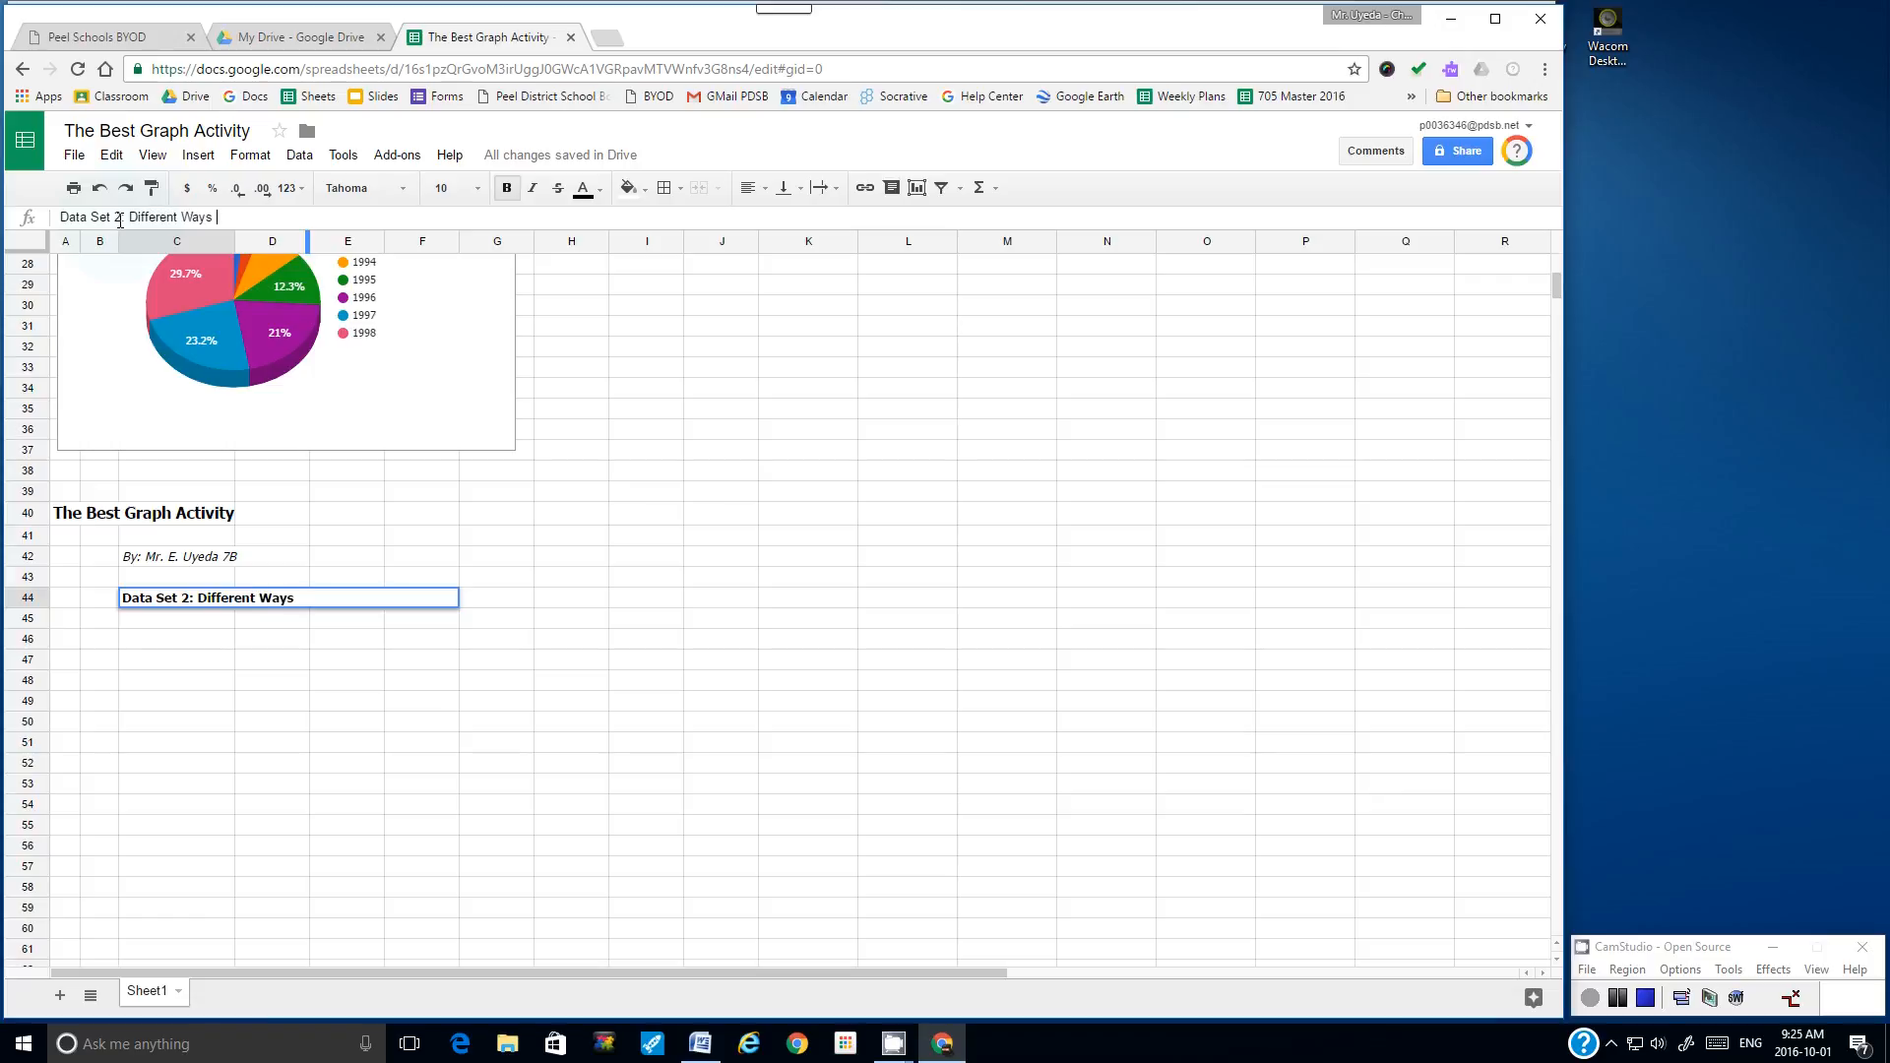
pyautogui.write('f Class 7D')
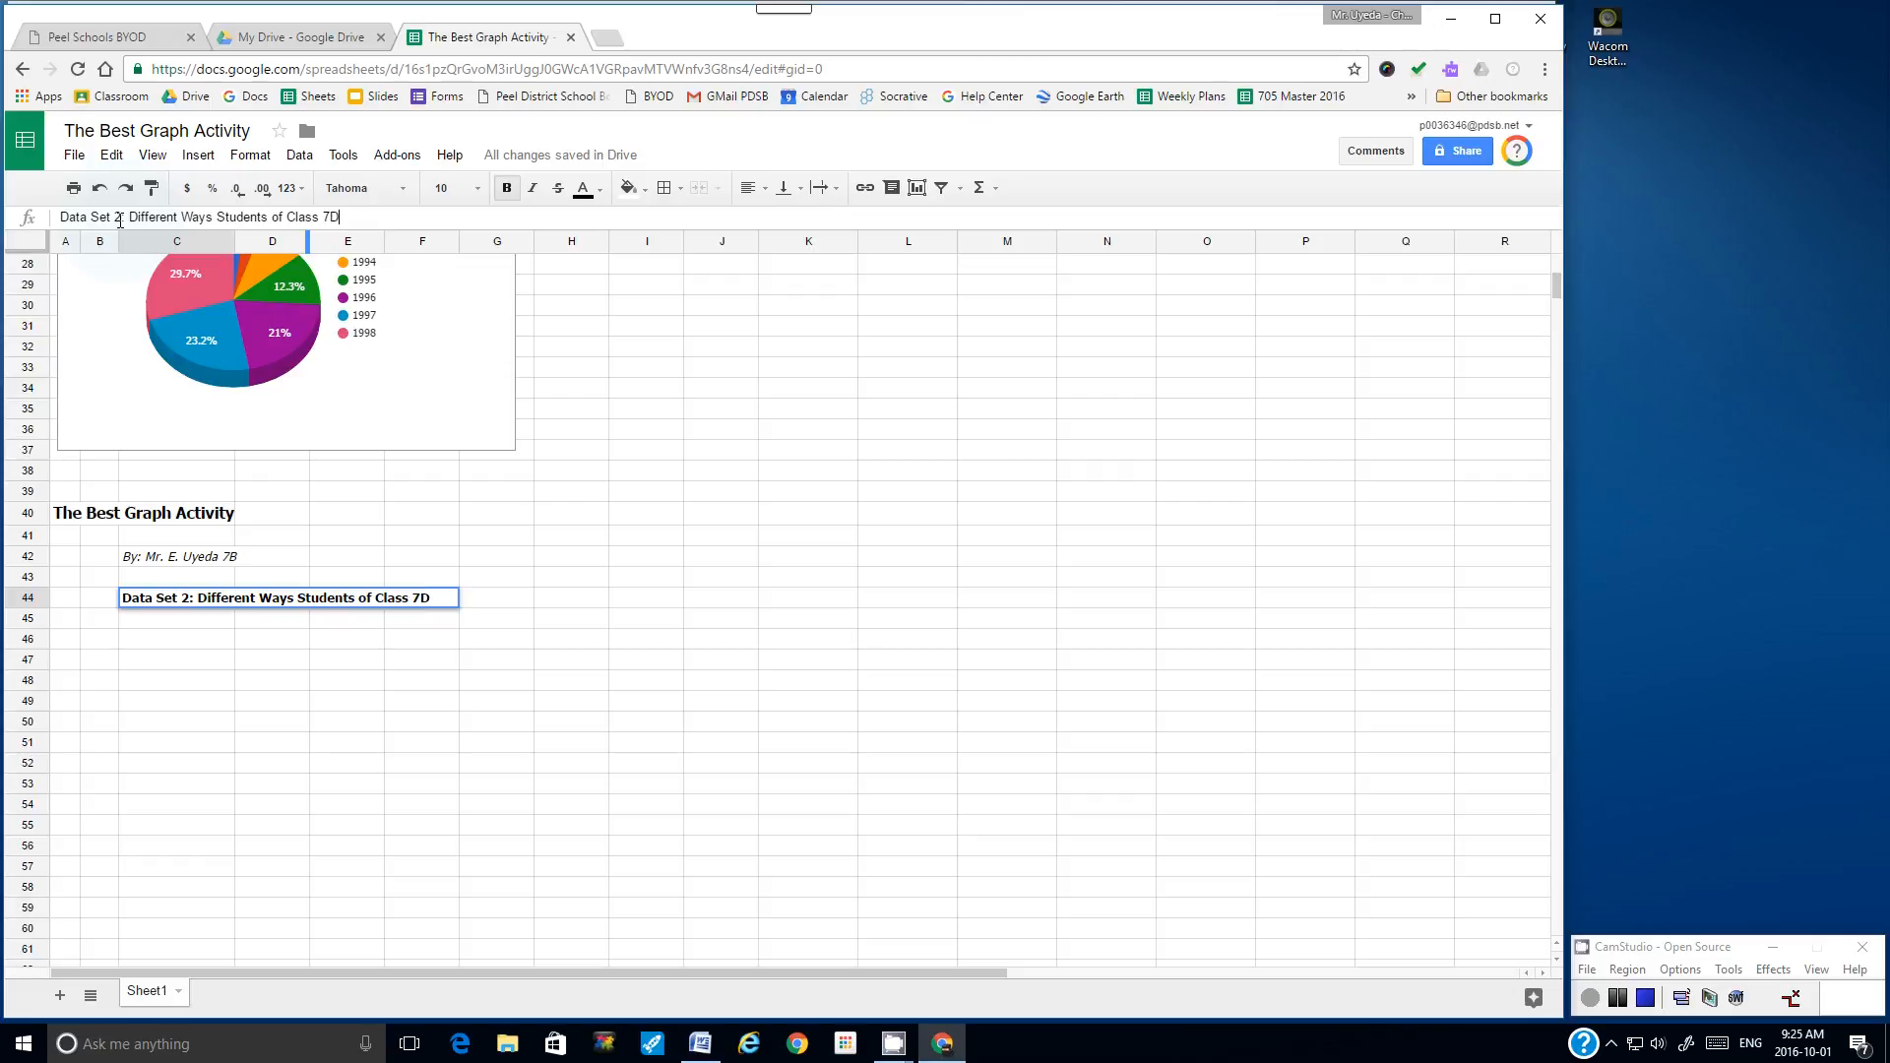
pyautogui.write(' get to school')
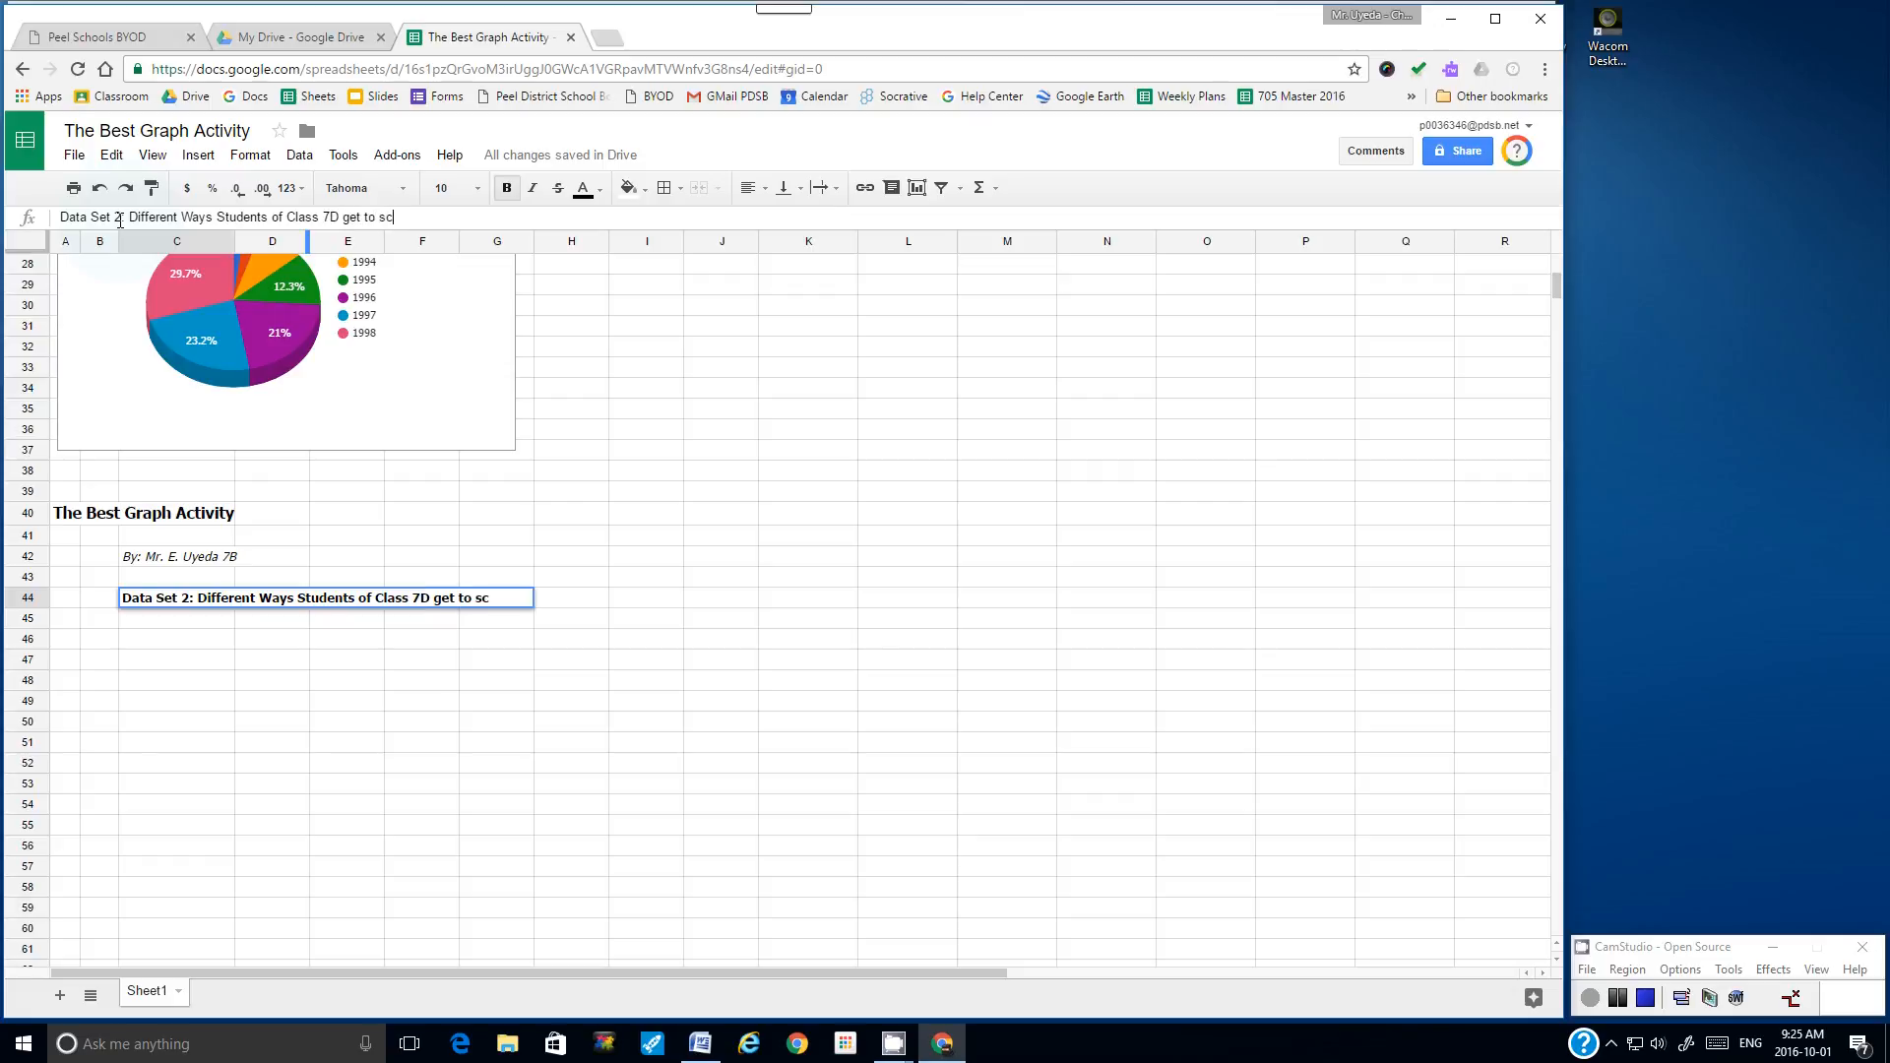